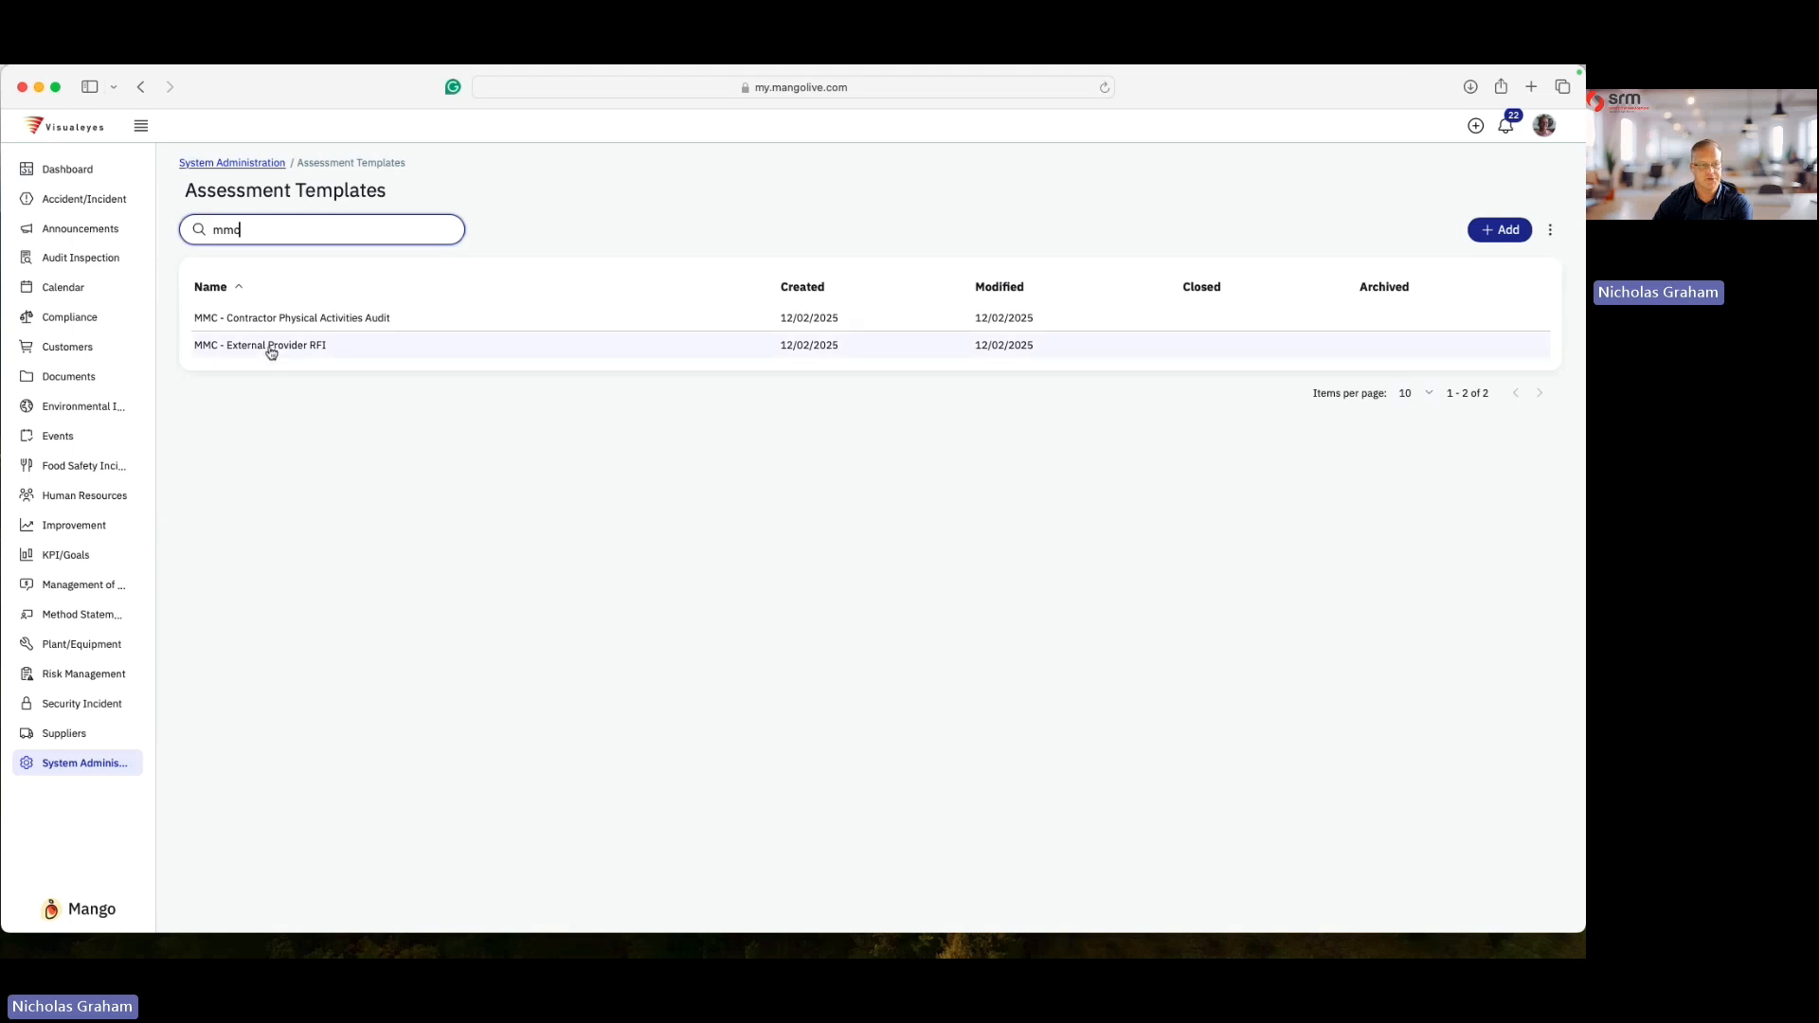
- Open the MMC - External Provider RFI assessment template and read through its sections and questions
left_click(282, 347)
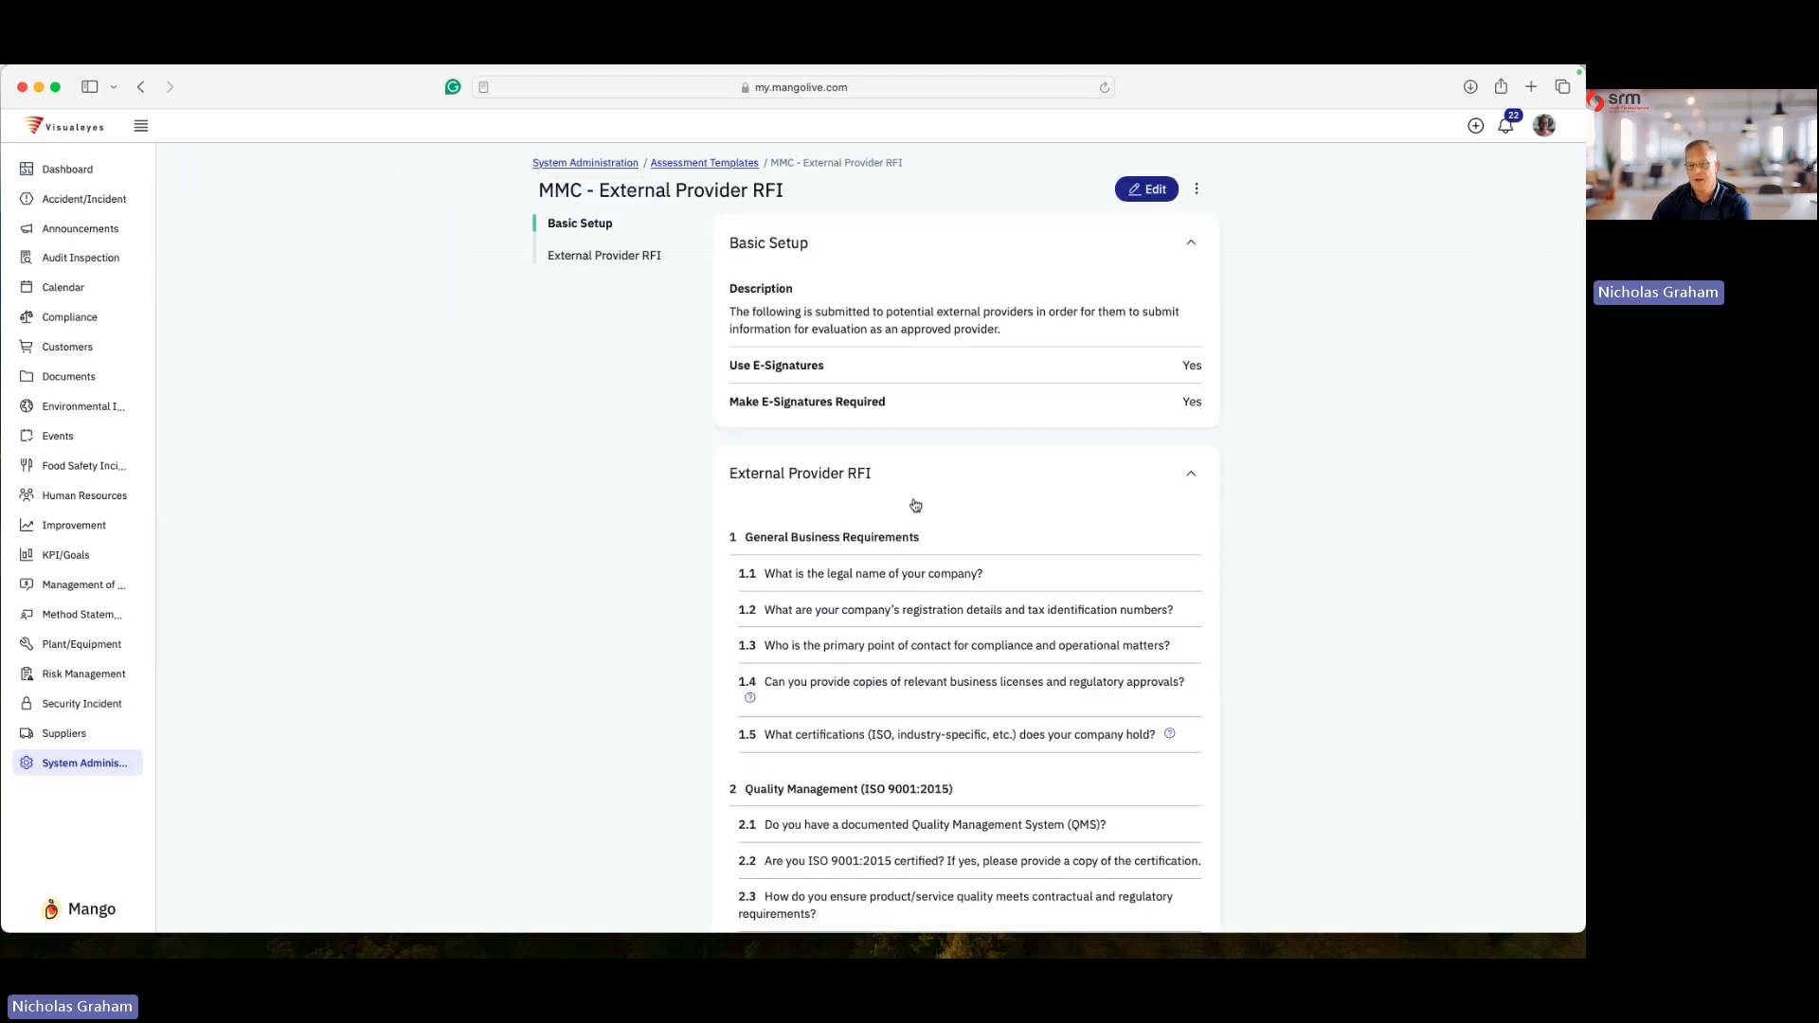
scroll(915, 505, "down", 1)
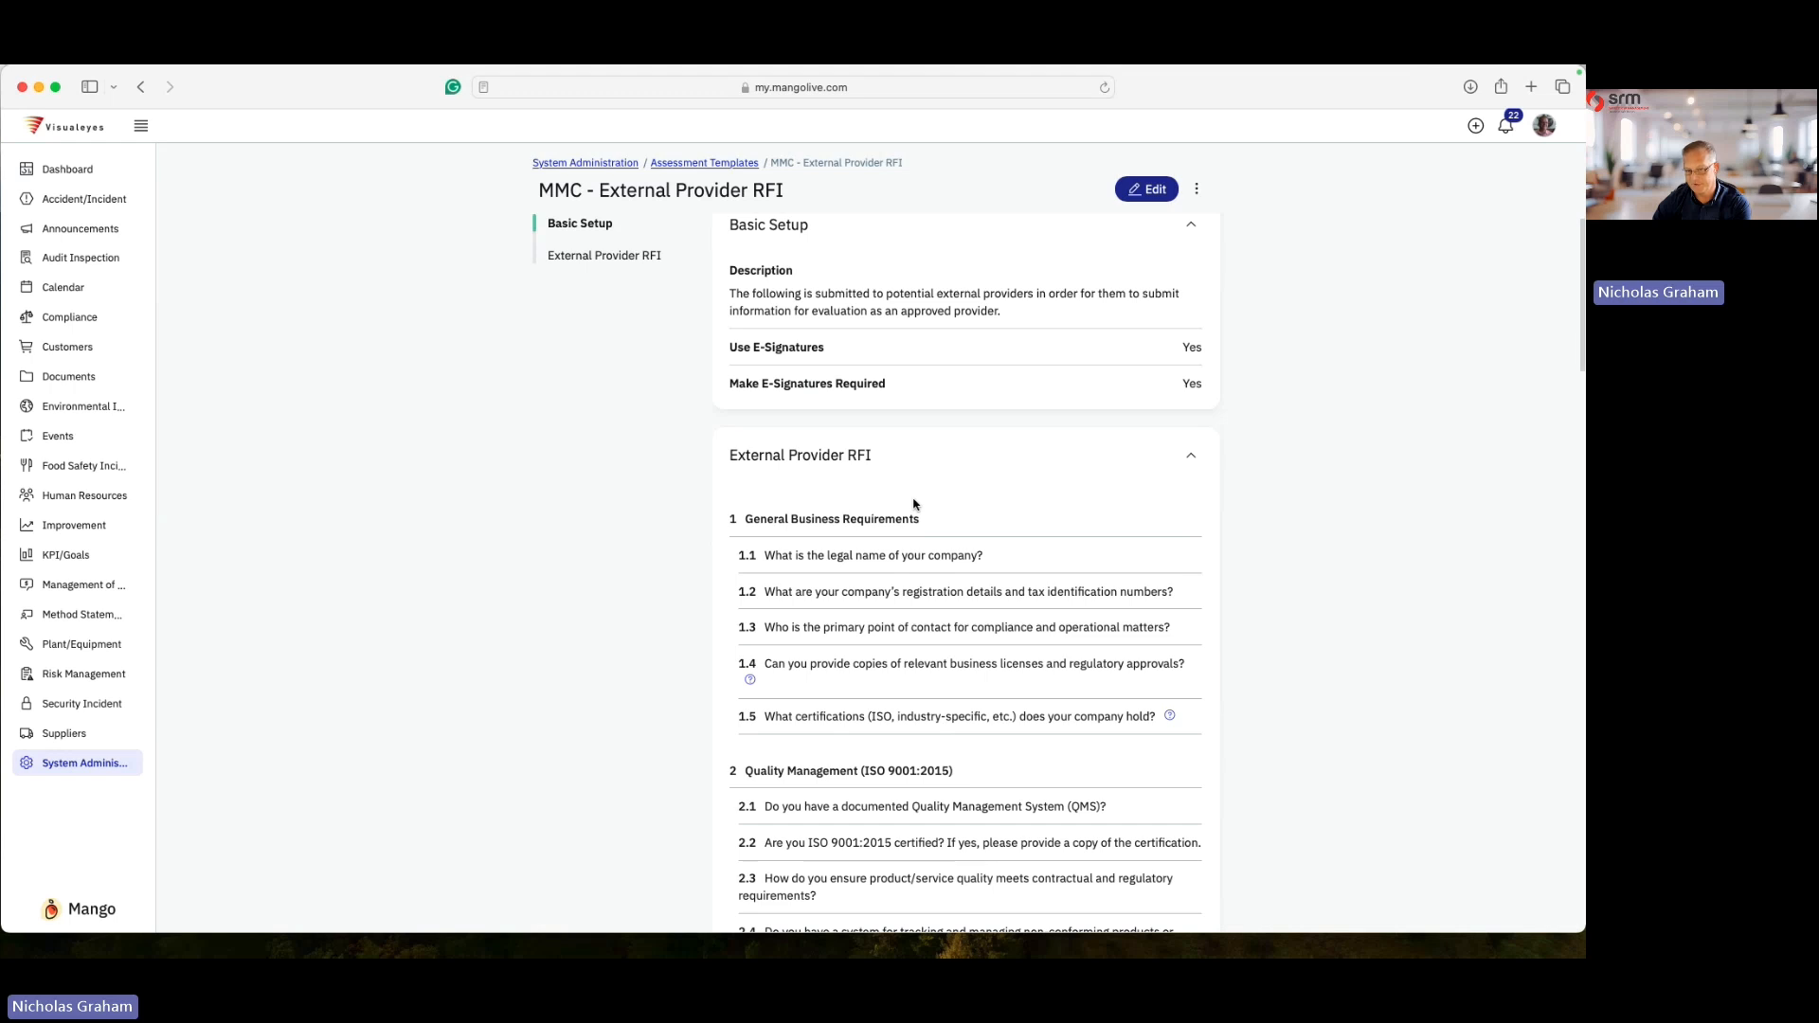
scroll(976, 469, "down", 1)
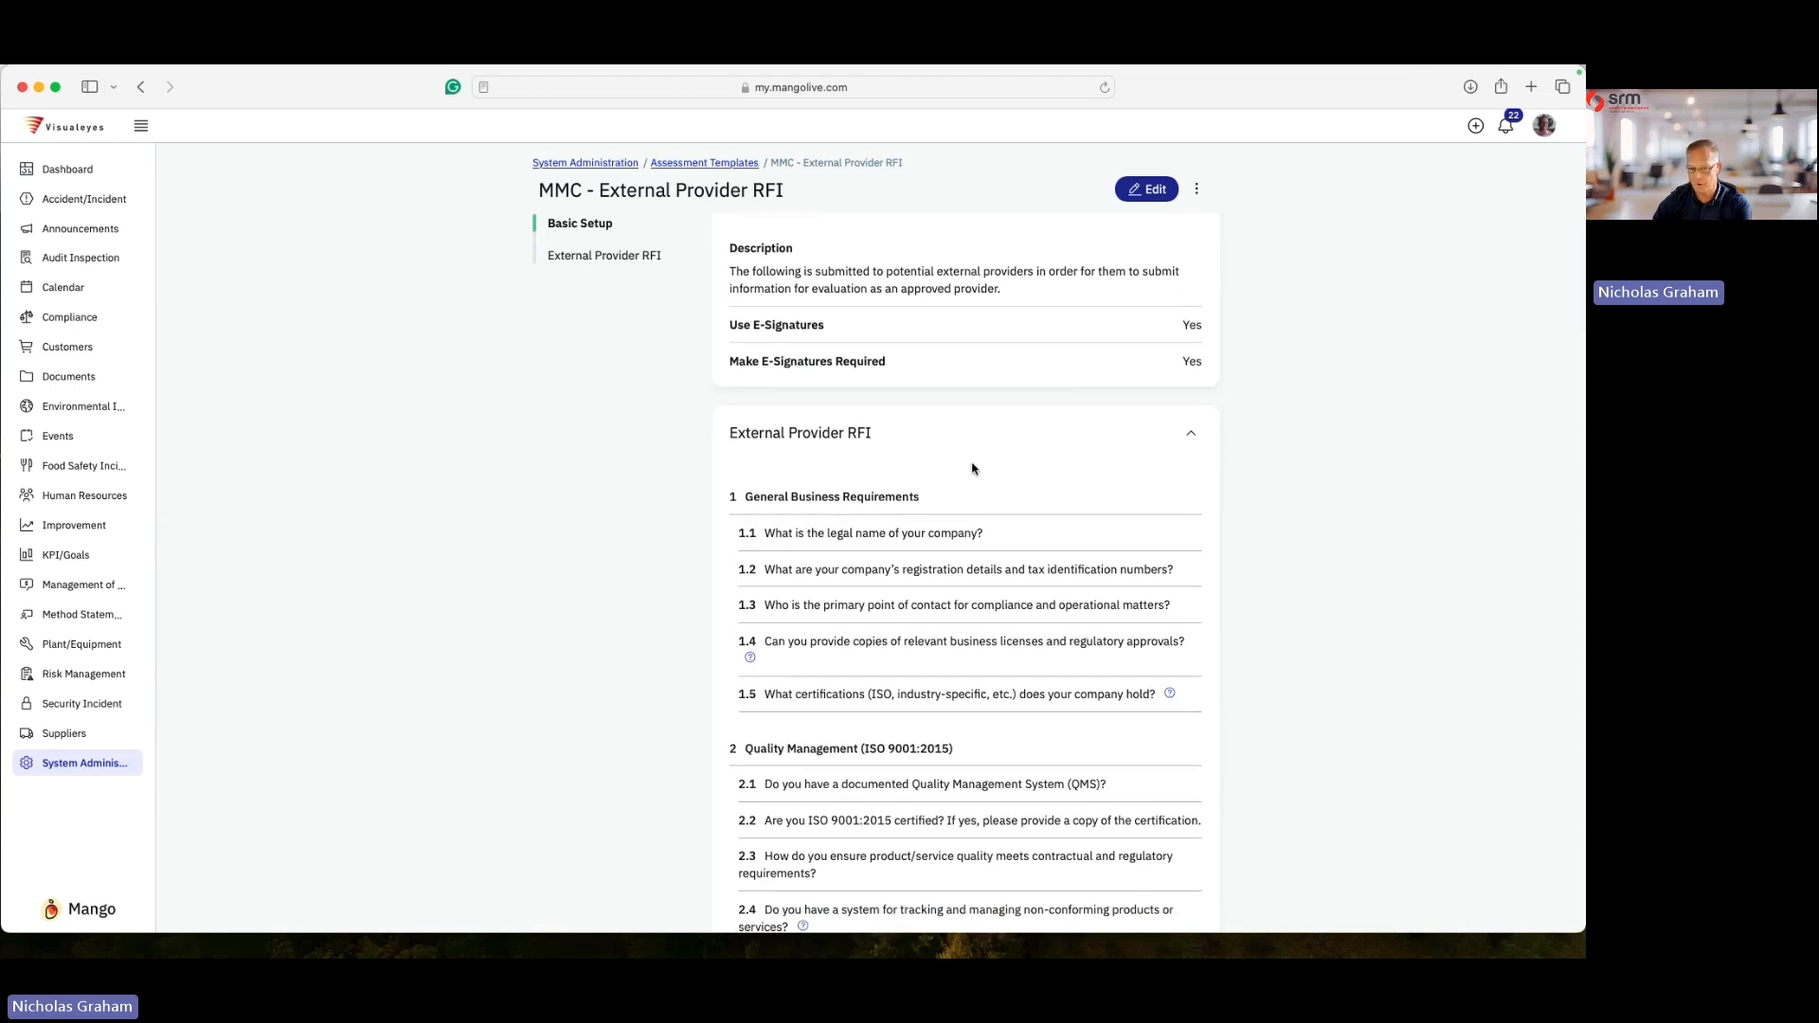
scroll(966, 469, "down", 2)
scroll(852, 474, "down", 1)
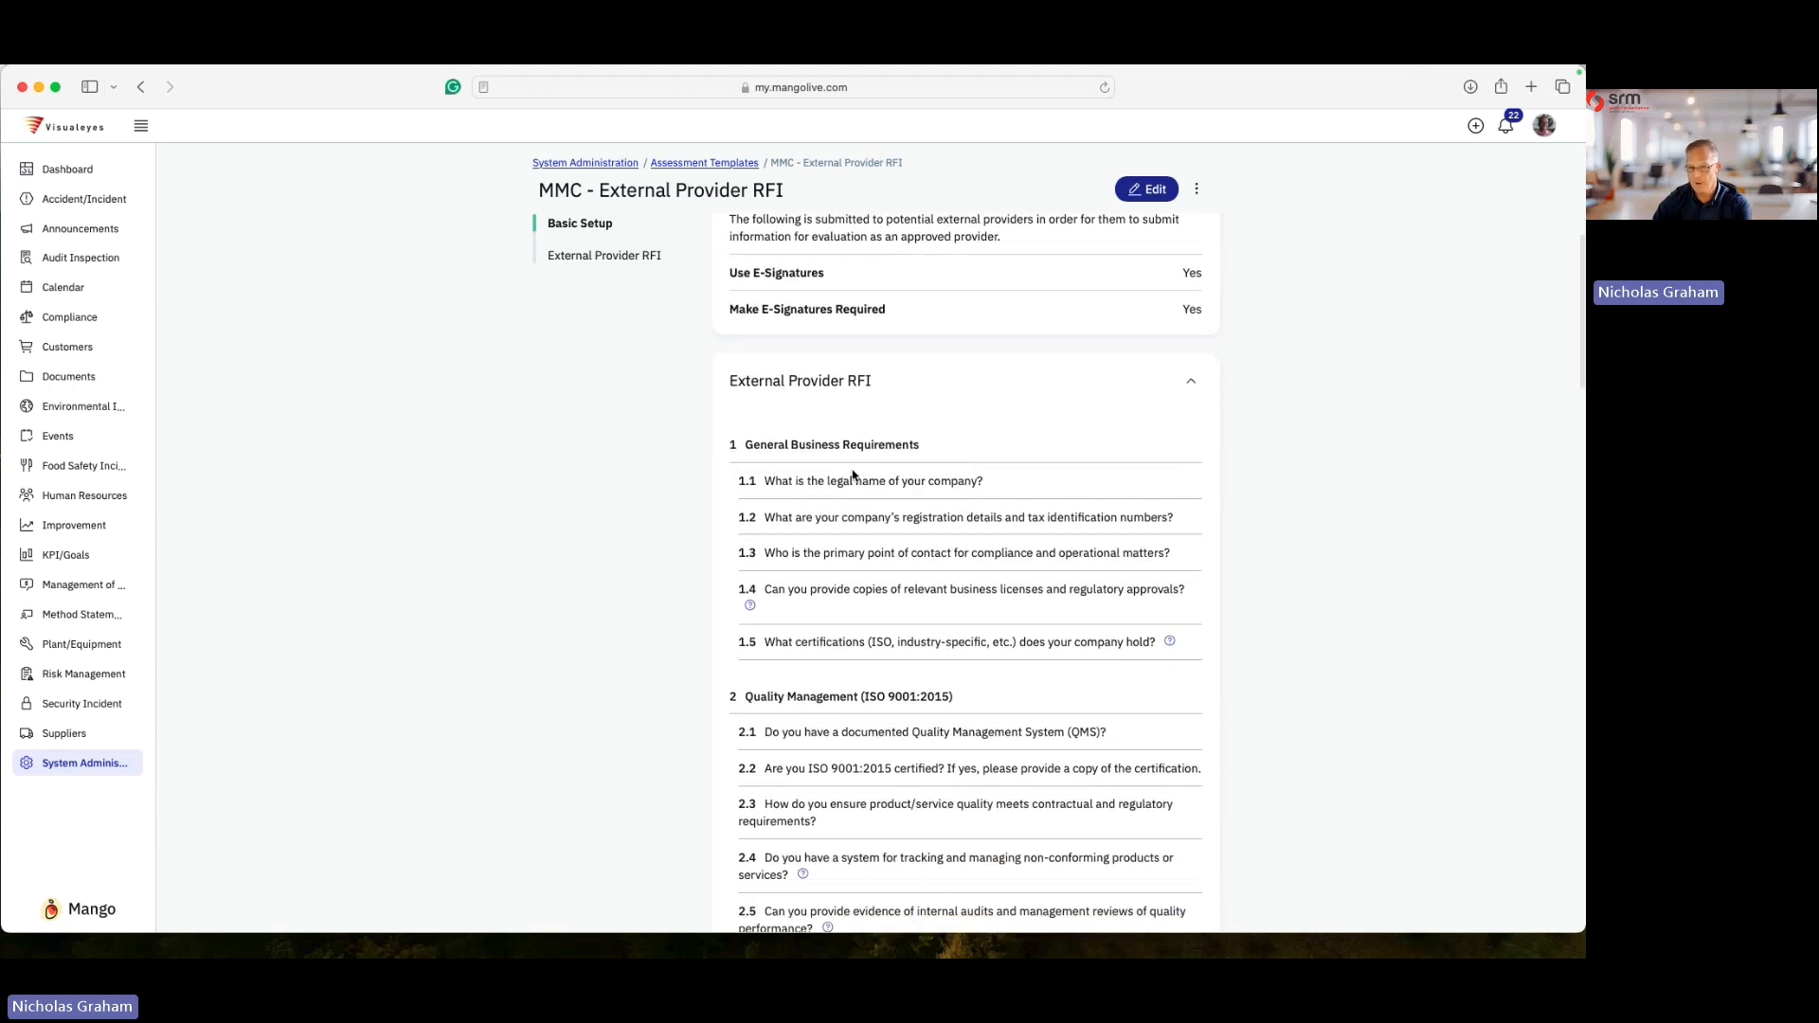
scroll(840, 473, "down", 2)
scroll(840, 474, "down", 10)
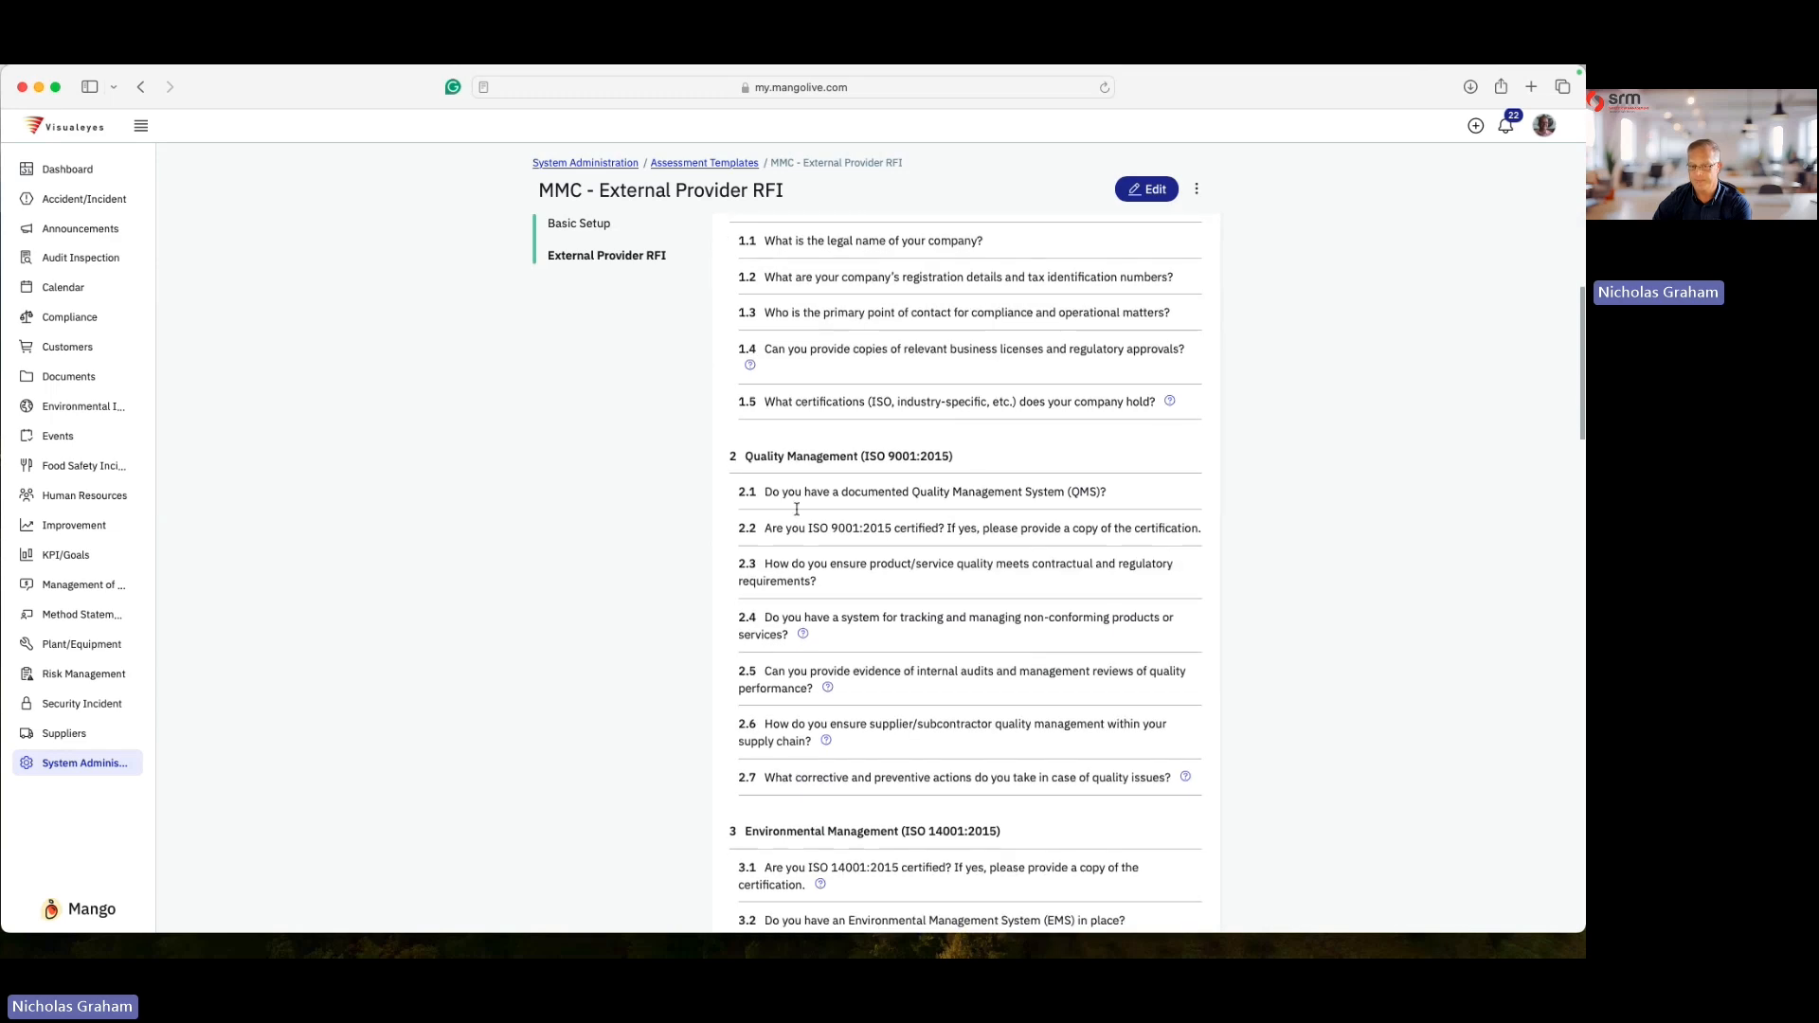
scroll(921, 583, "down", 15)
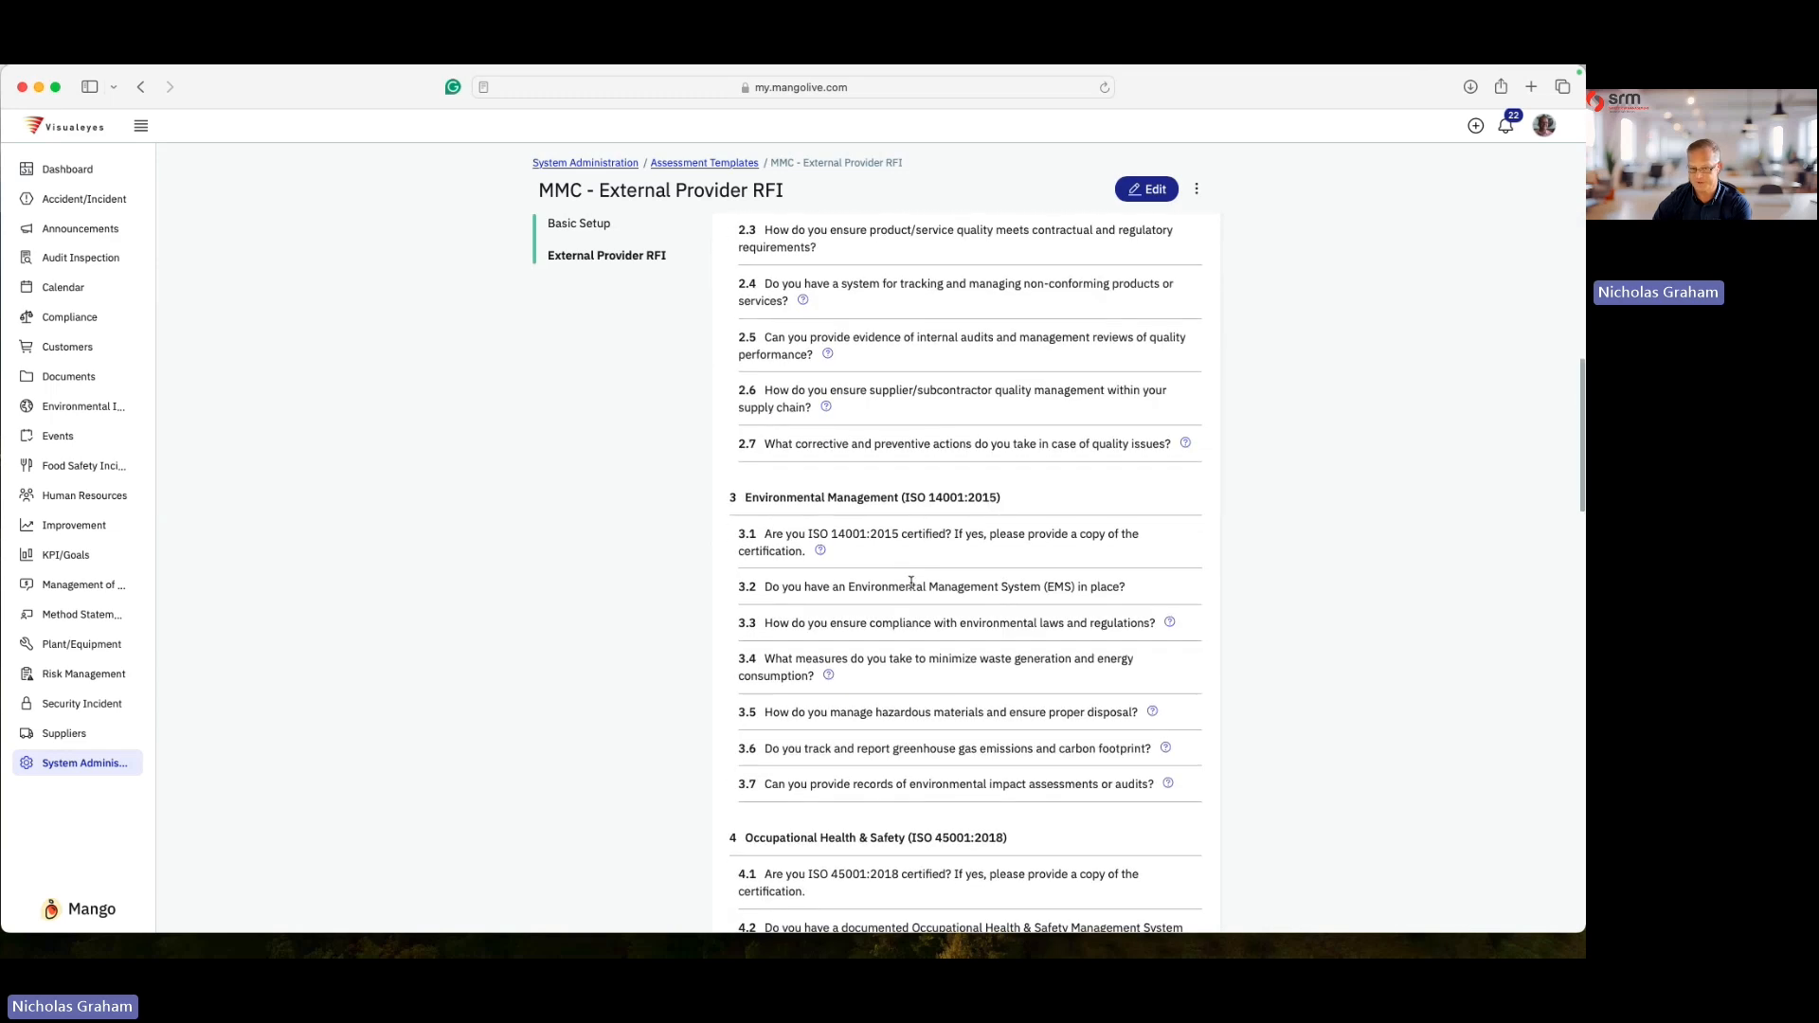
scroll(890, 702, "down", 20)
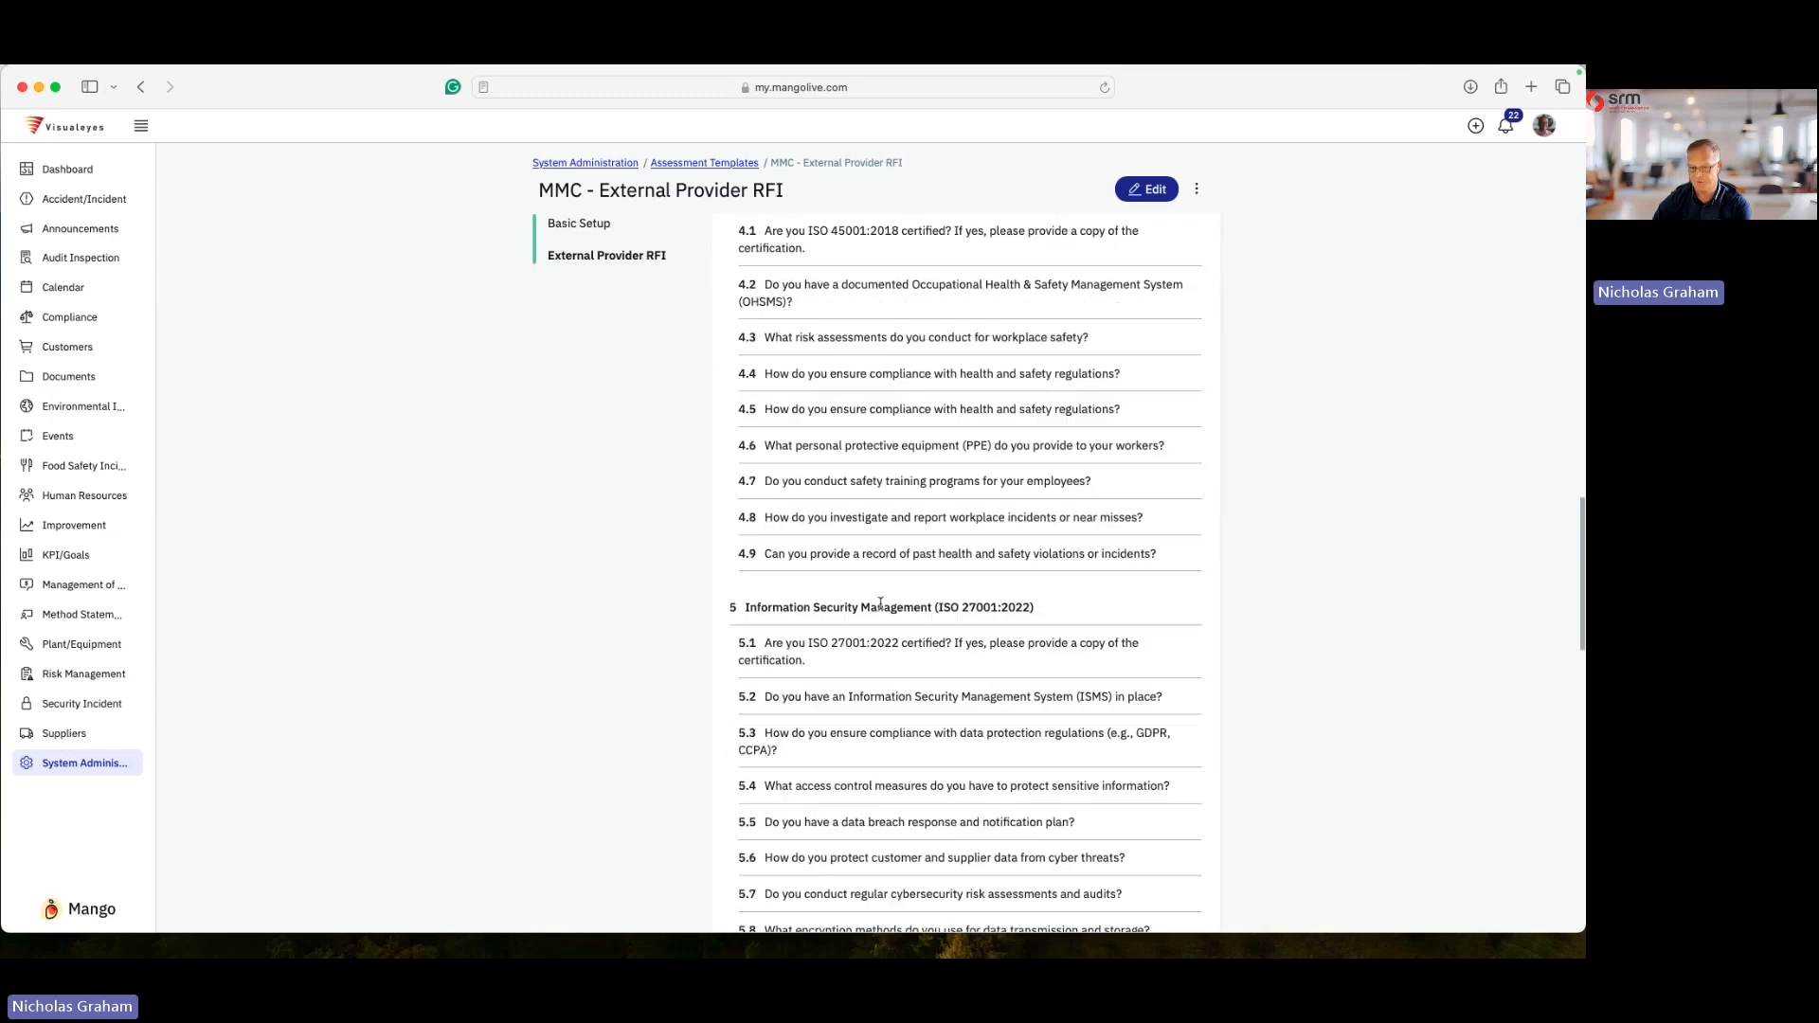
scroll(872, 616, "down", 18)
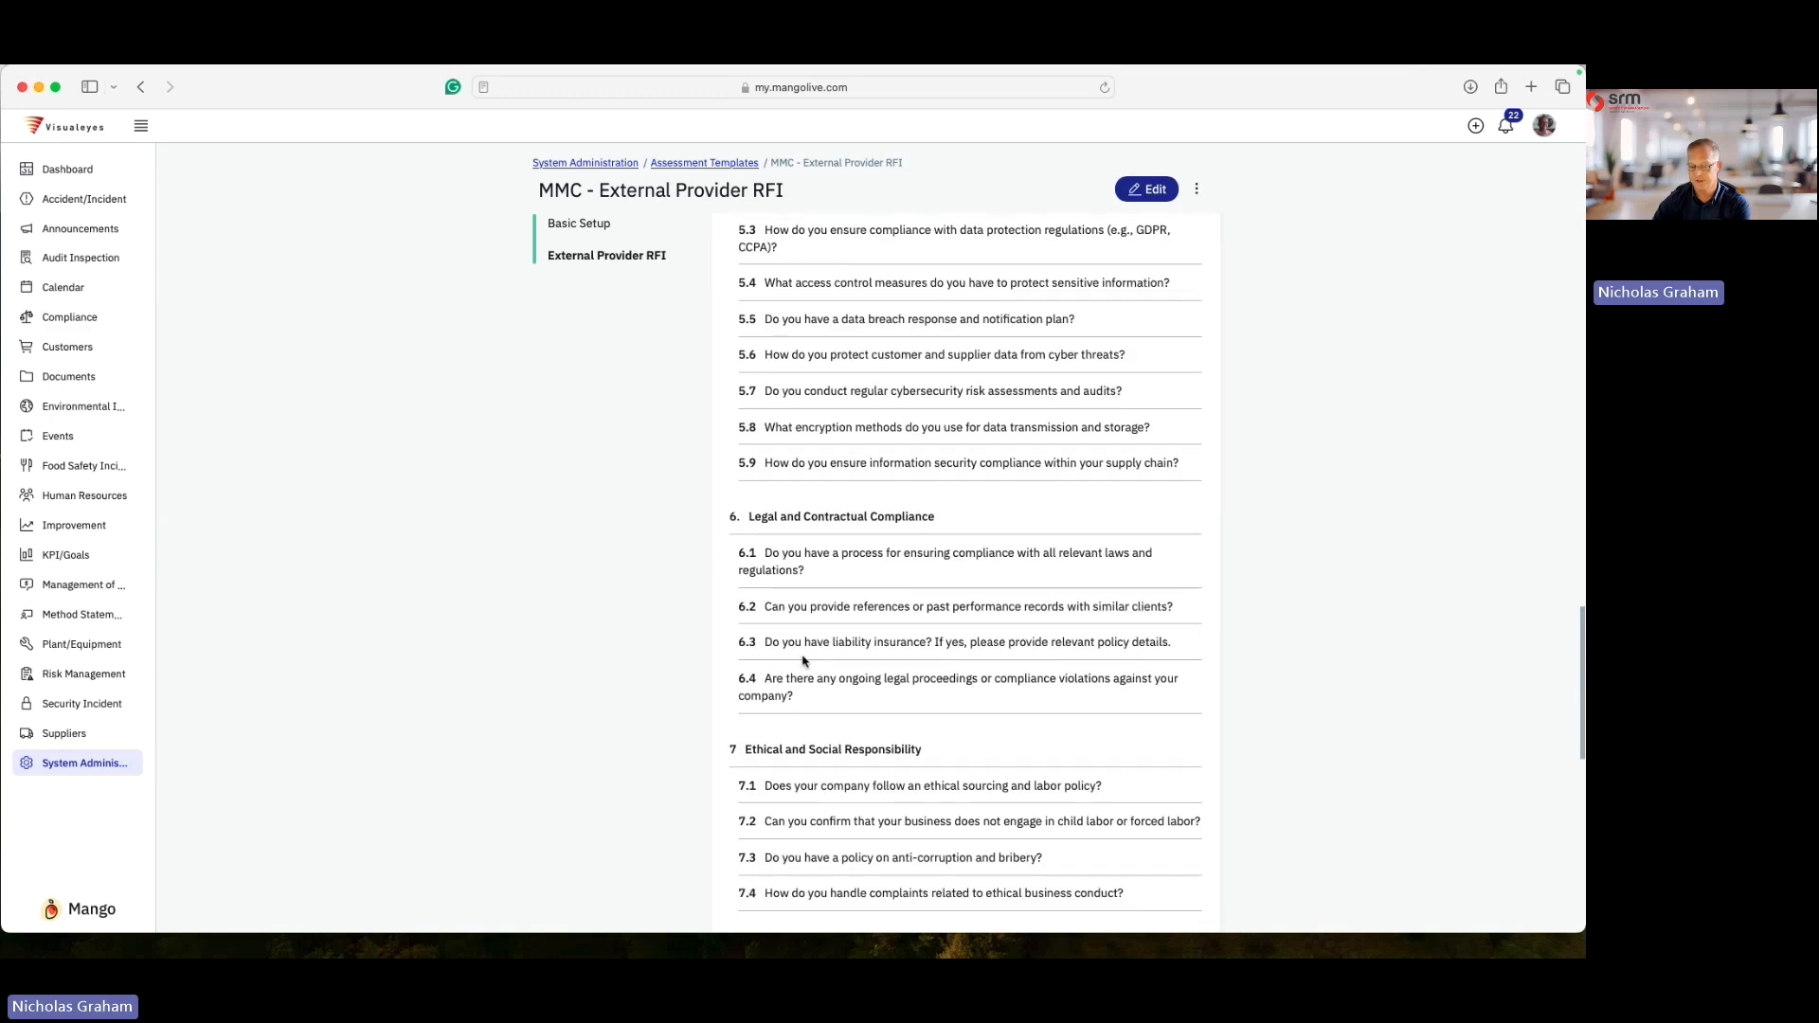
scroll(873, 726, "down", 20)
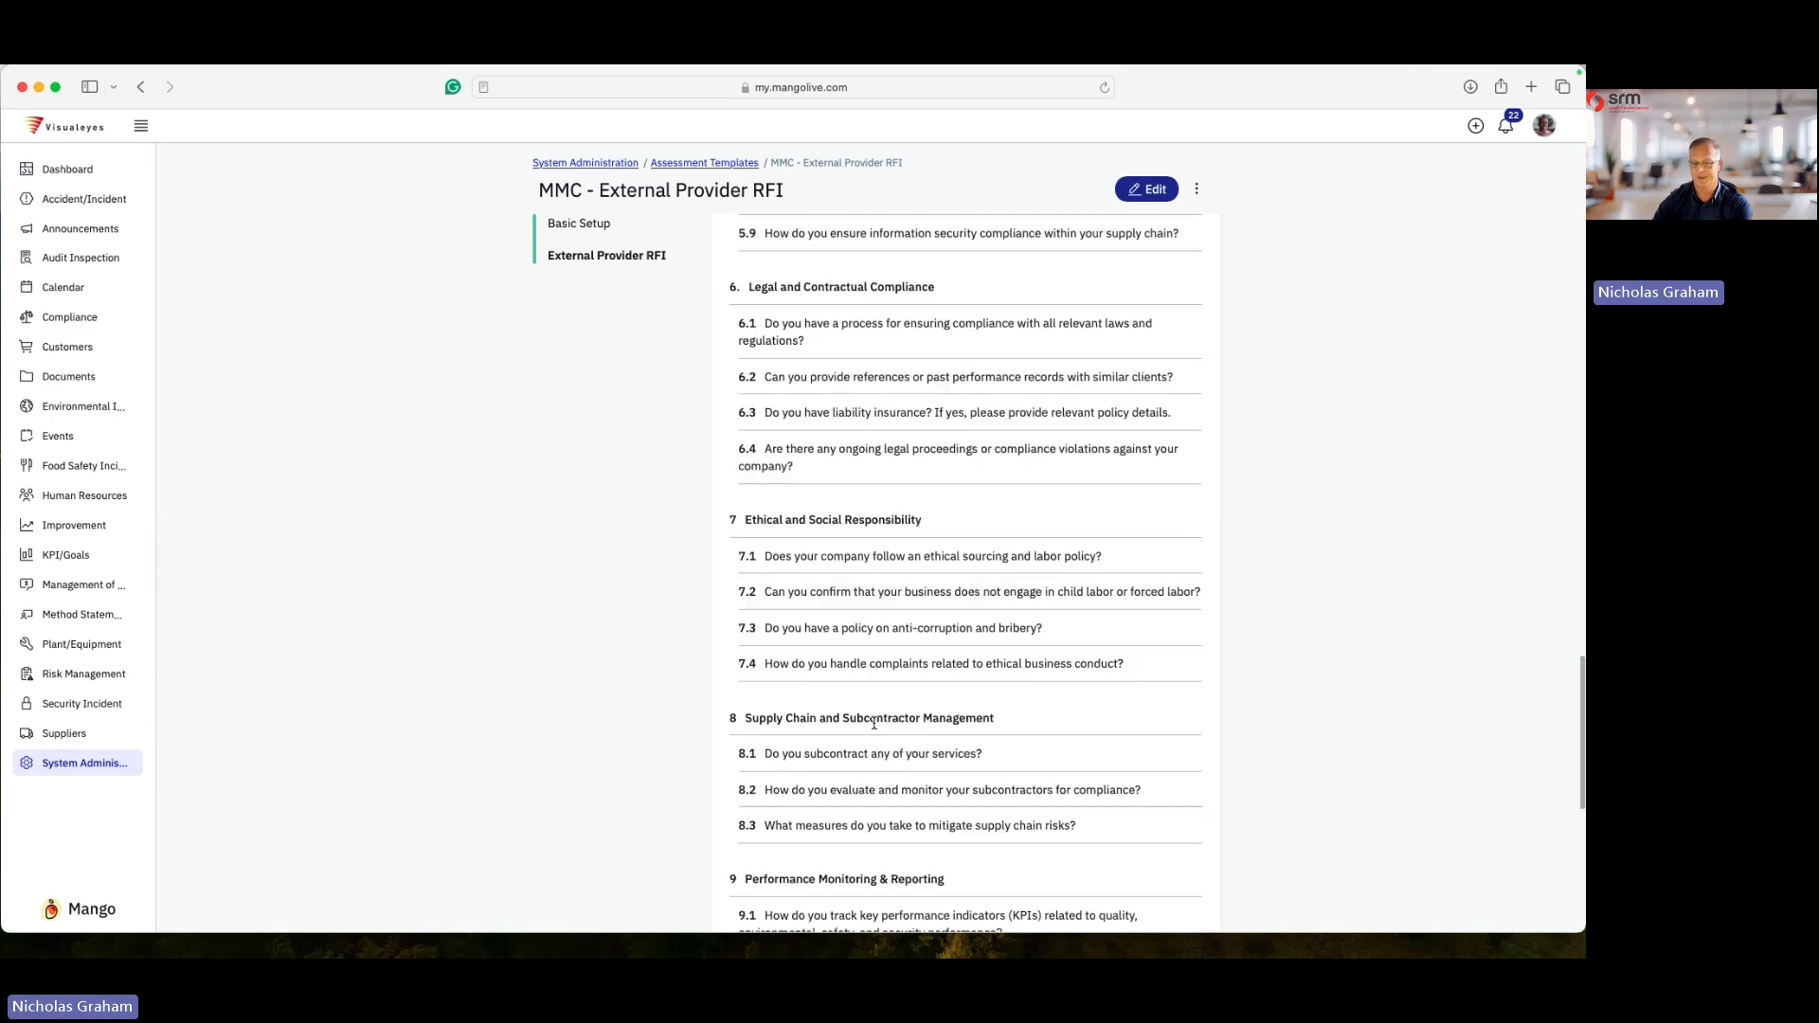
scroll(875, 715, "up", 20)
scroll(888, 734, "up", 20)
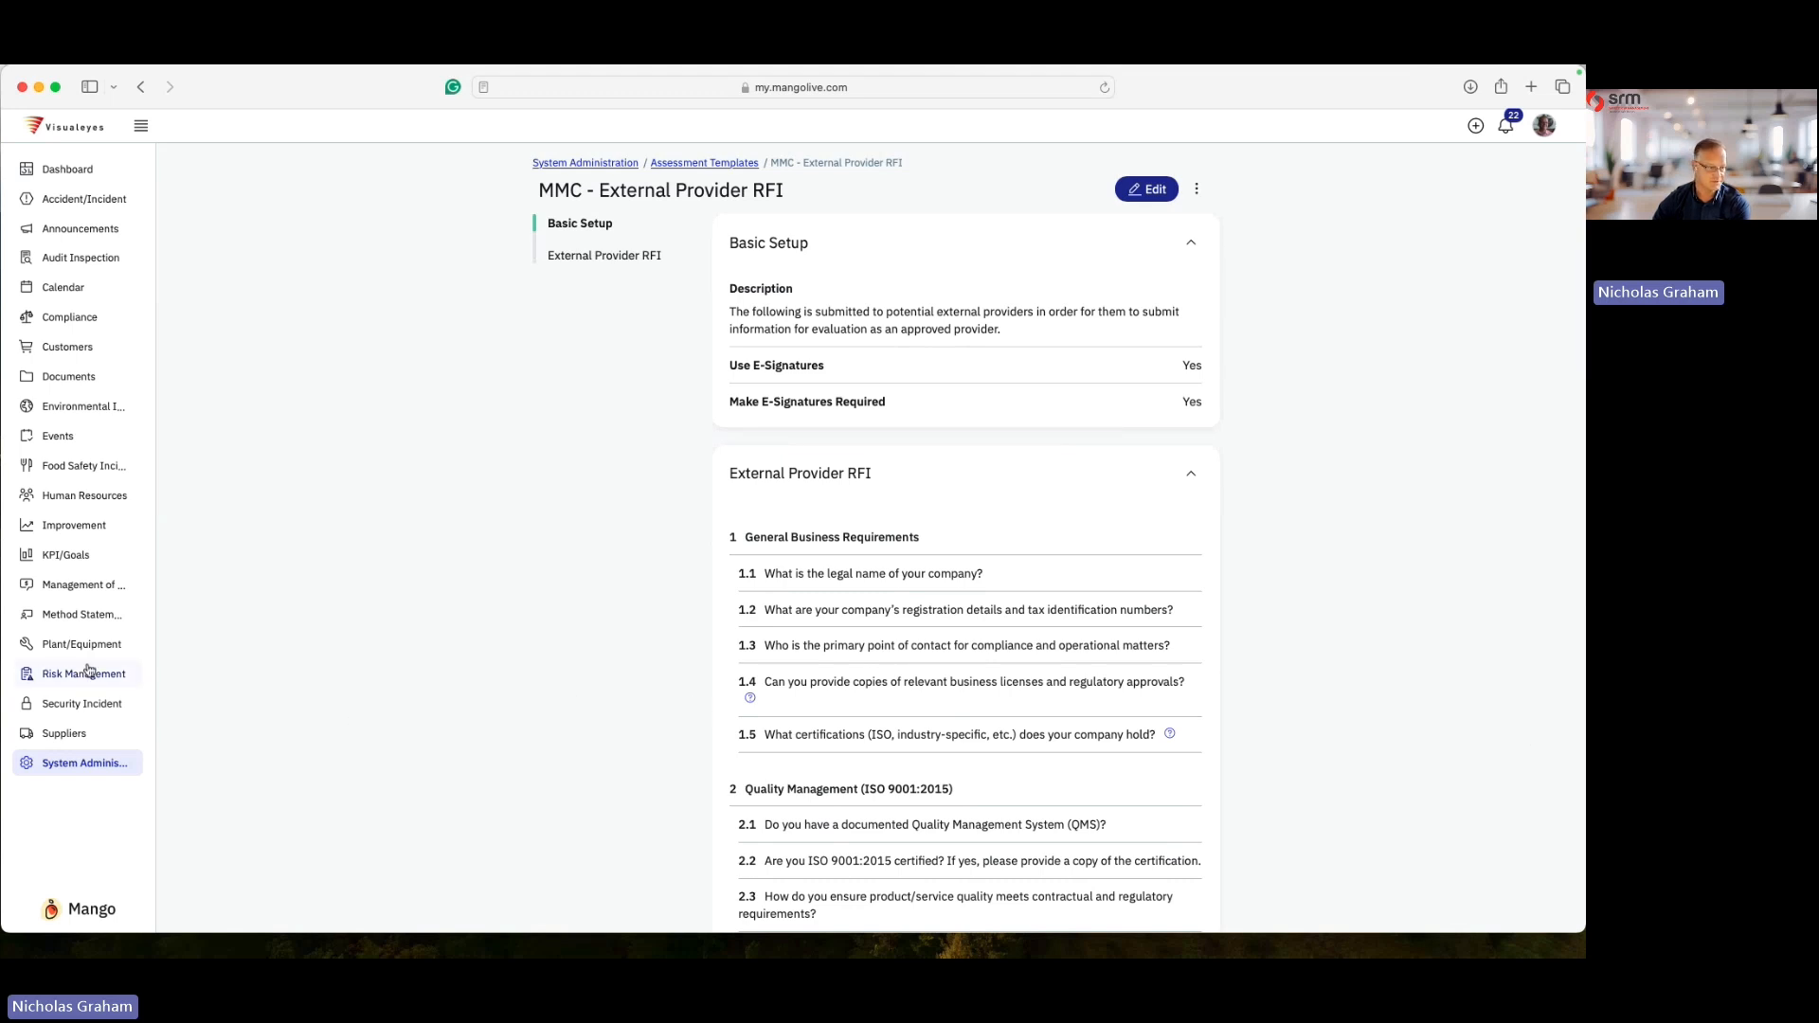
- Go to Manage Suppliers and open the supplier details of 1 New Contractor
left_click(76, 735)
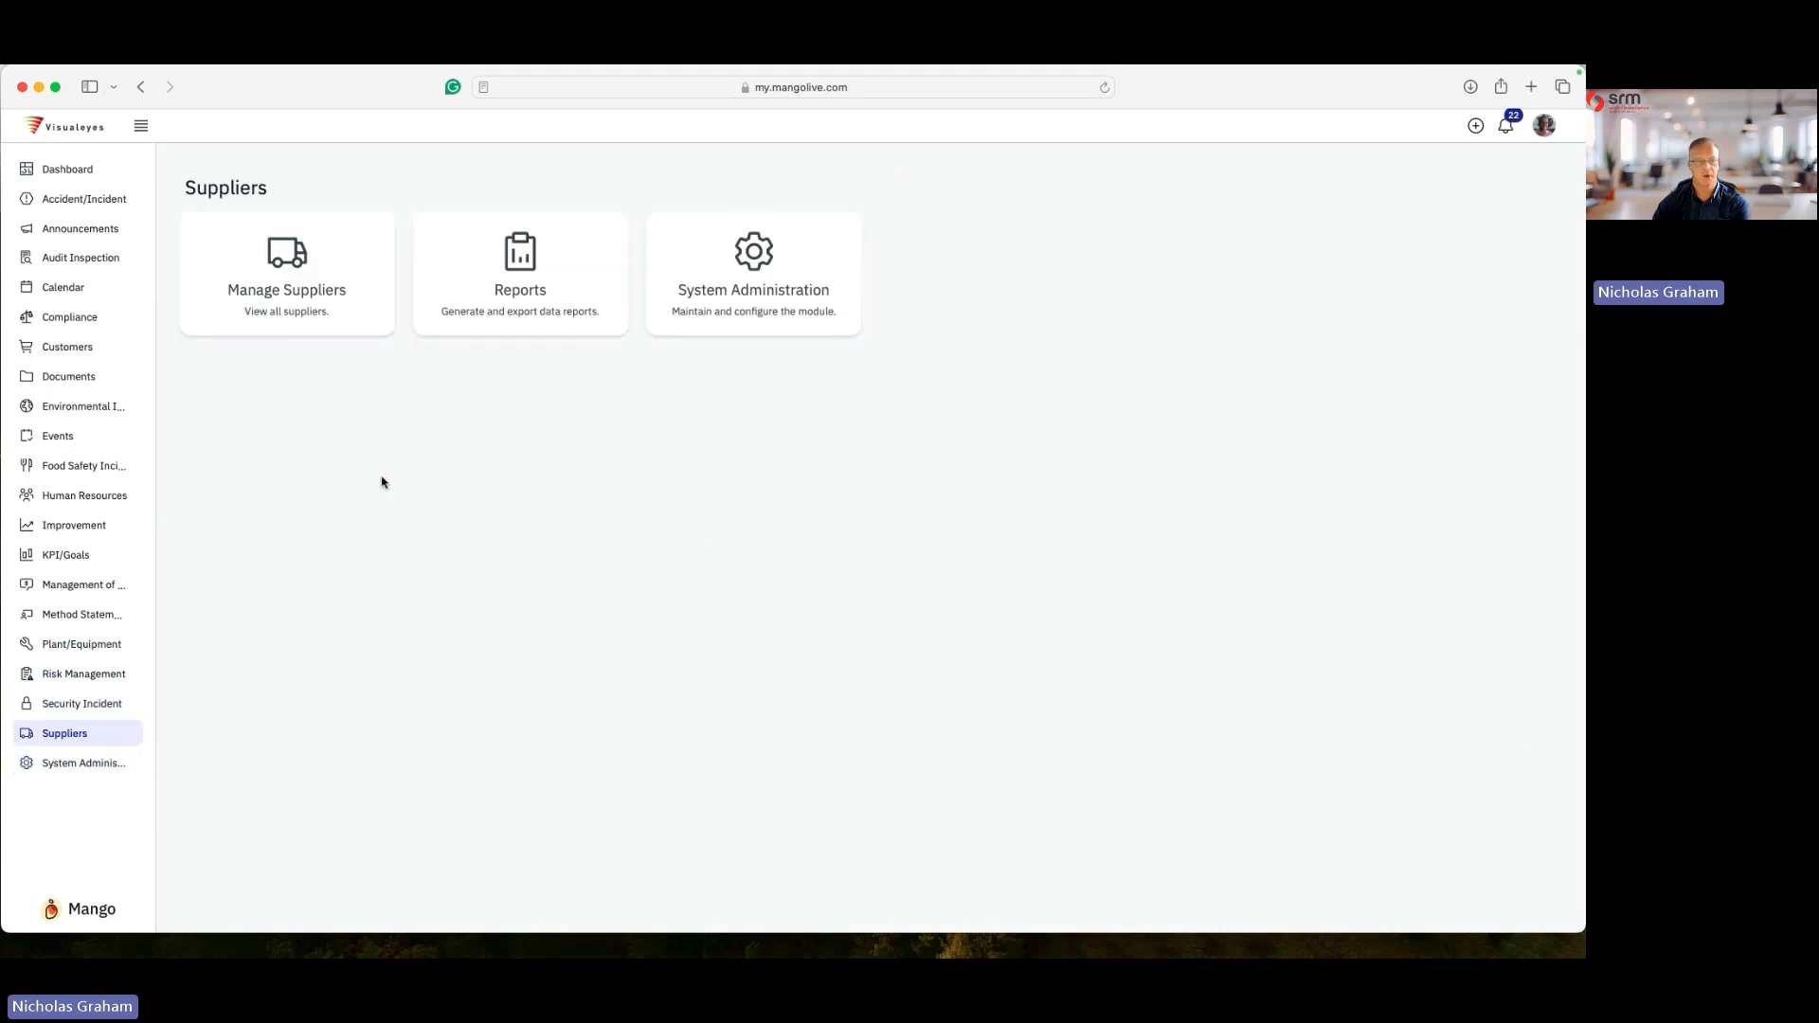
left_click(281, 278)
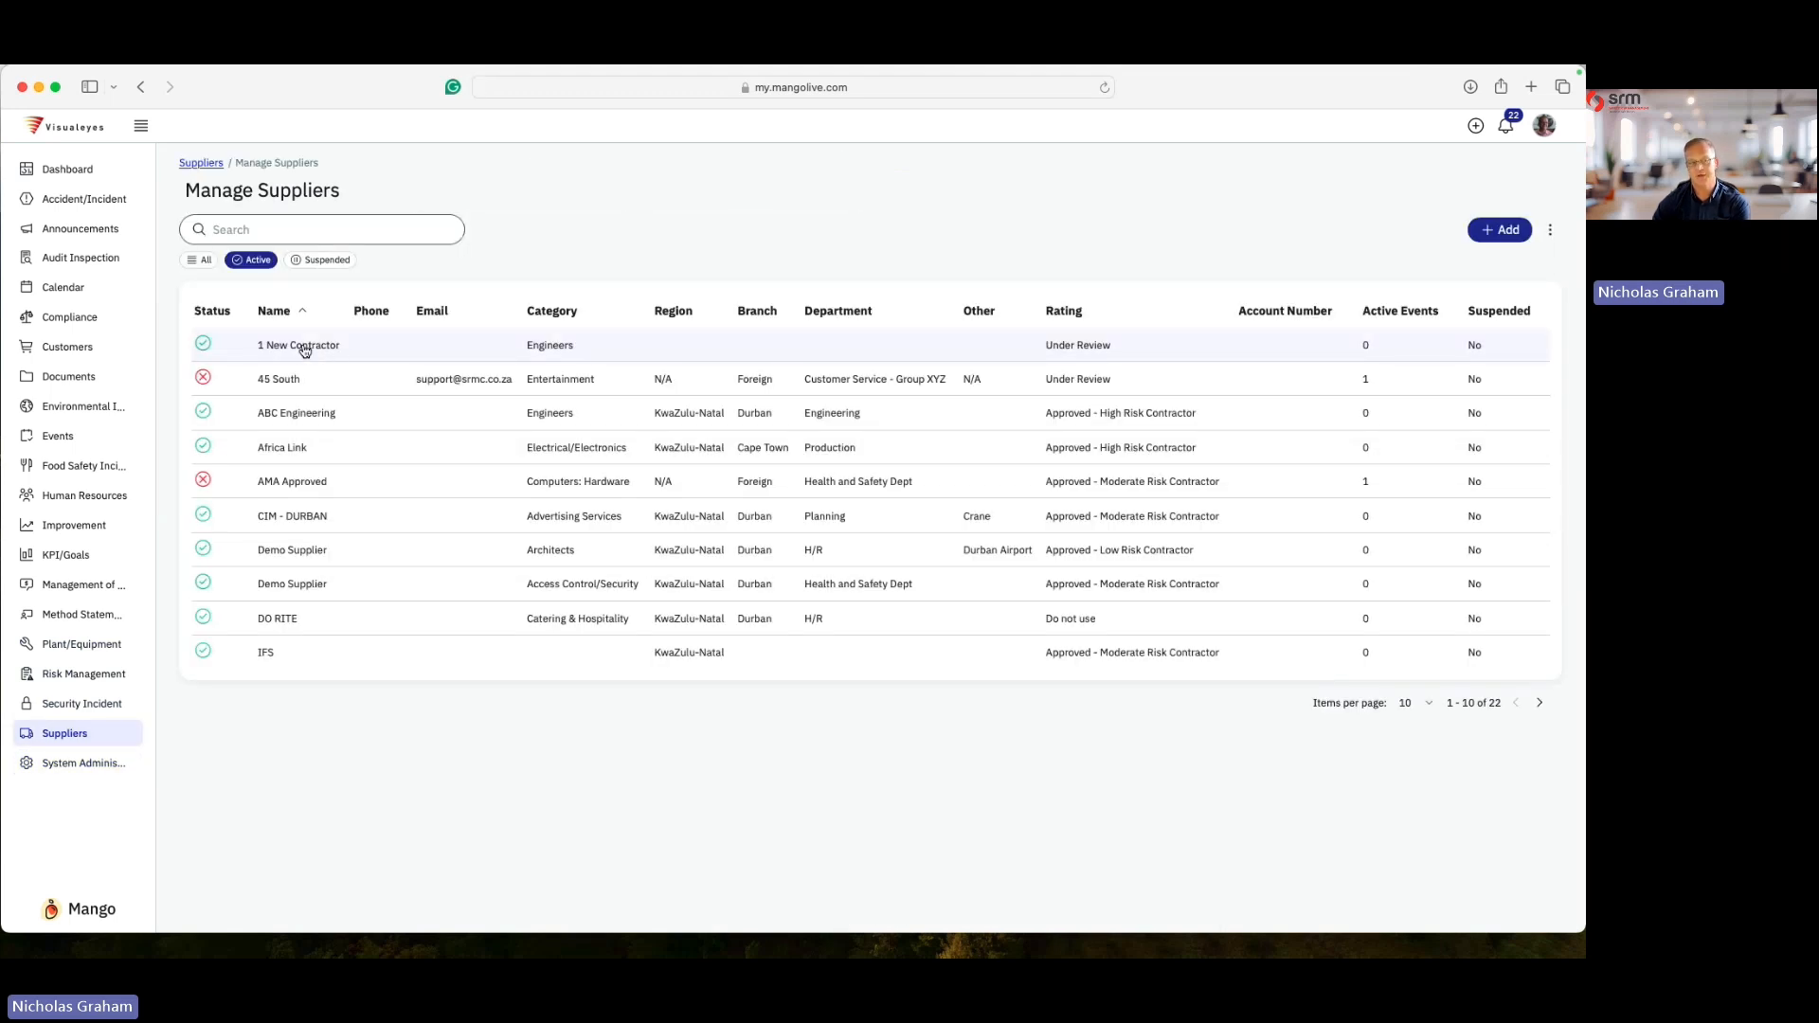
left_click(304, 347)
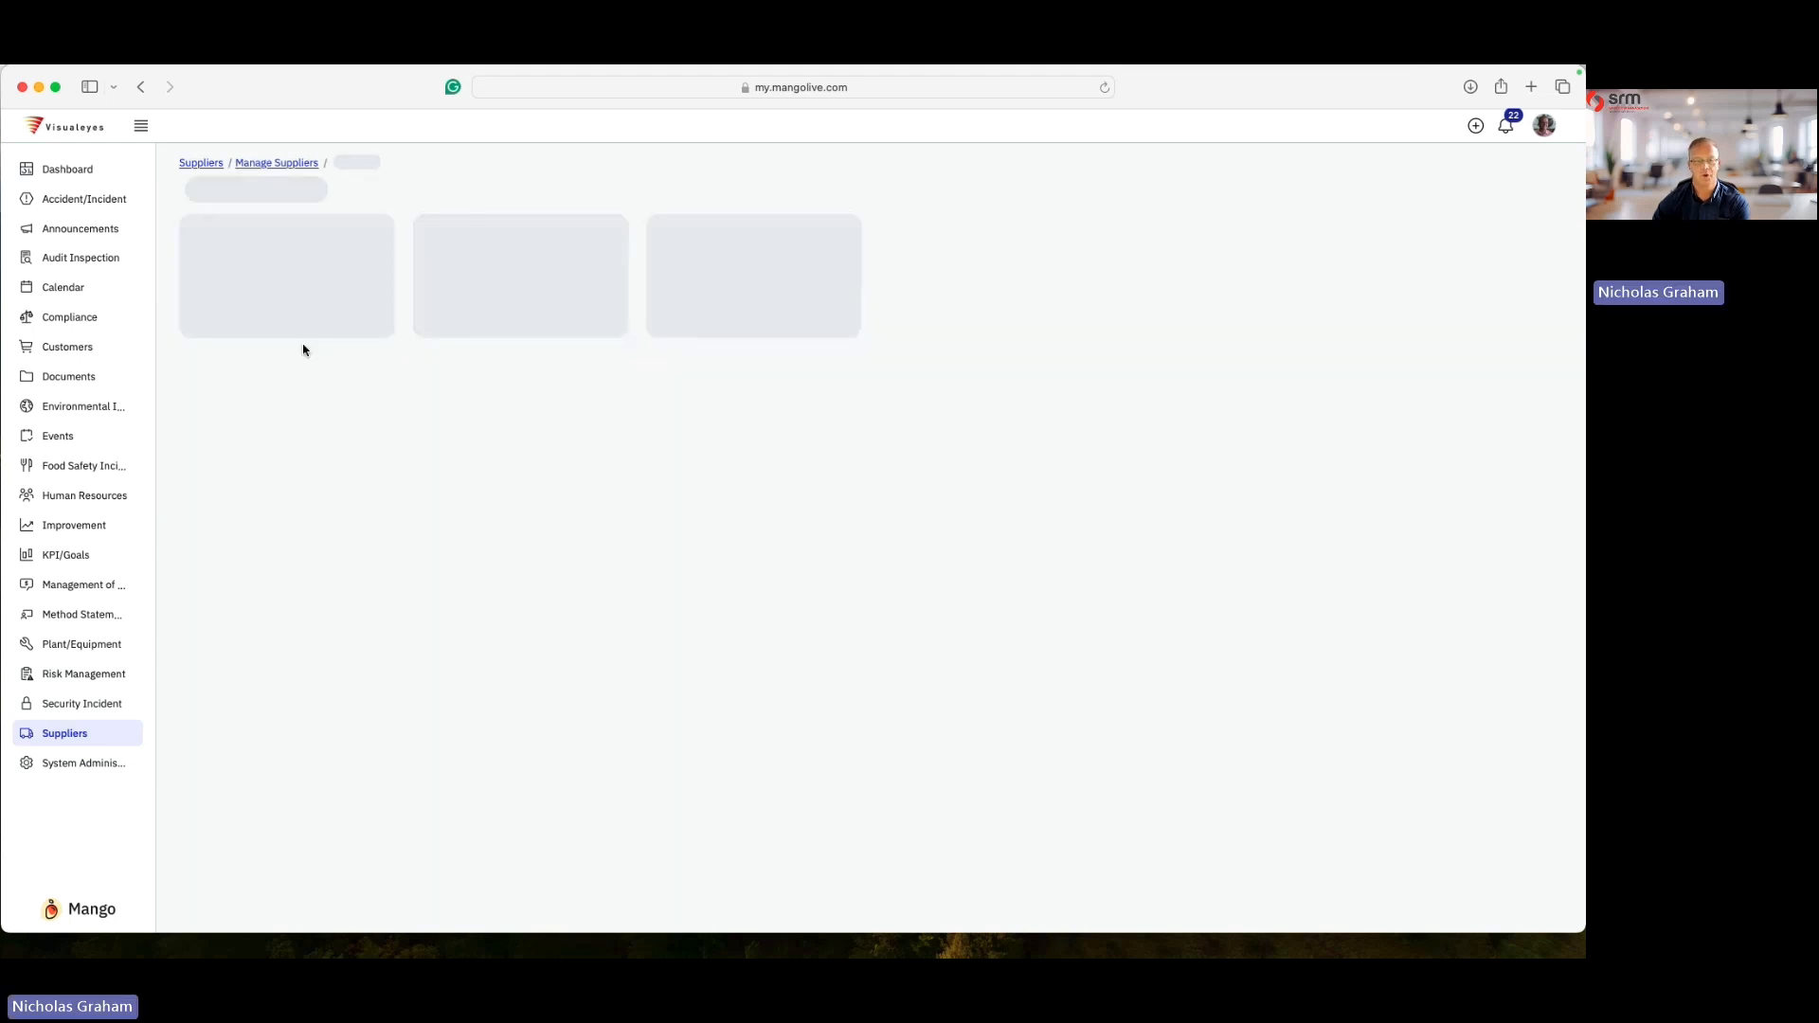
left_click(296, 275)
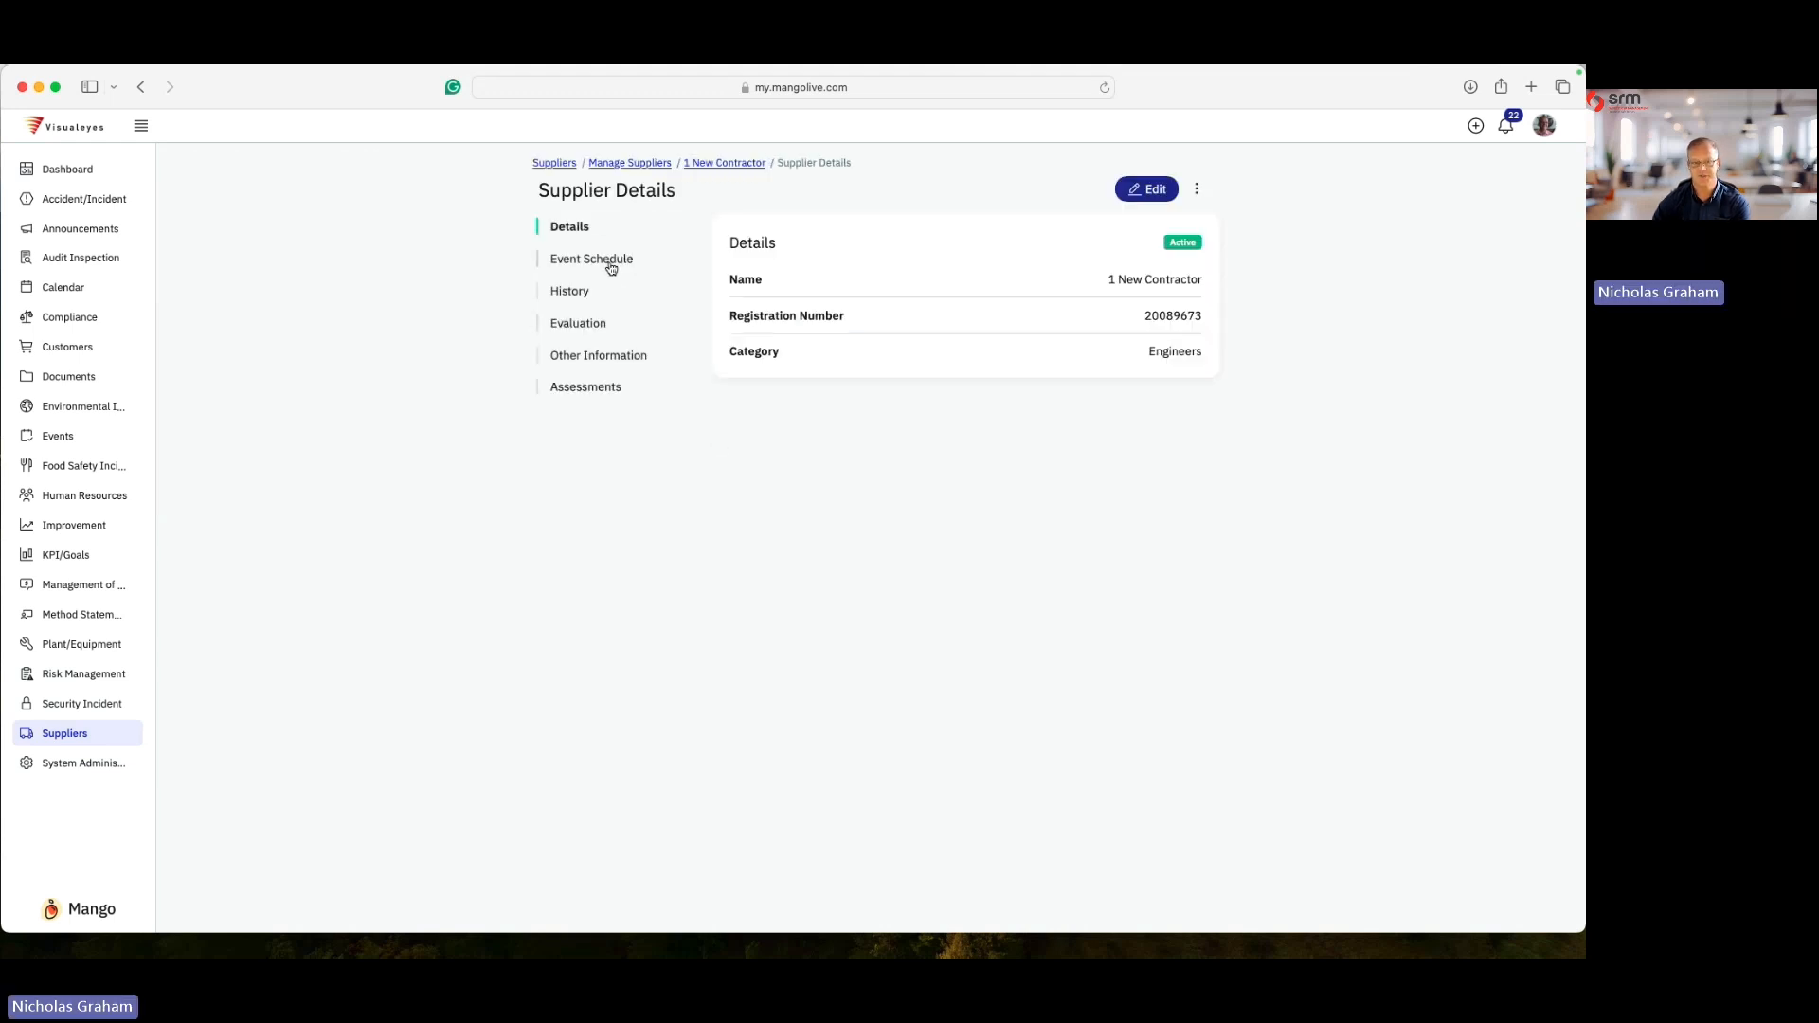
- Browse the supplier's Evaluation and Details sections and open its Assessments list
left_click(592, 324)
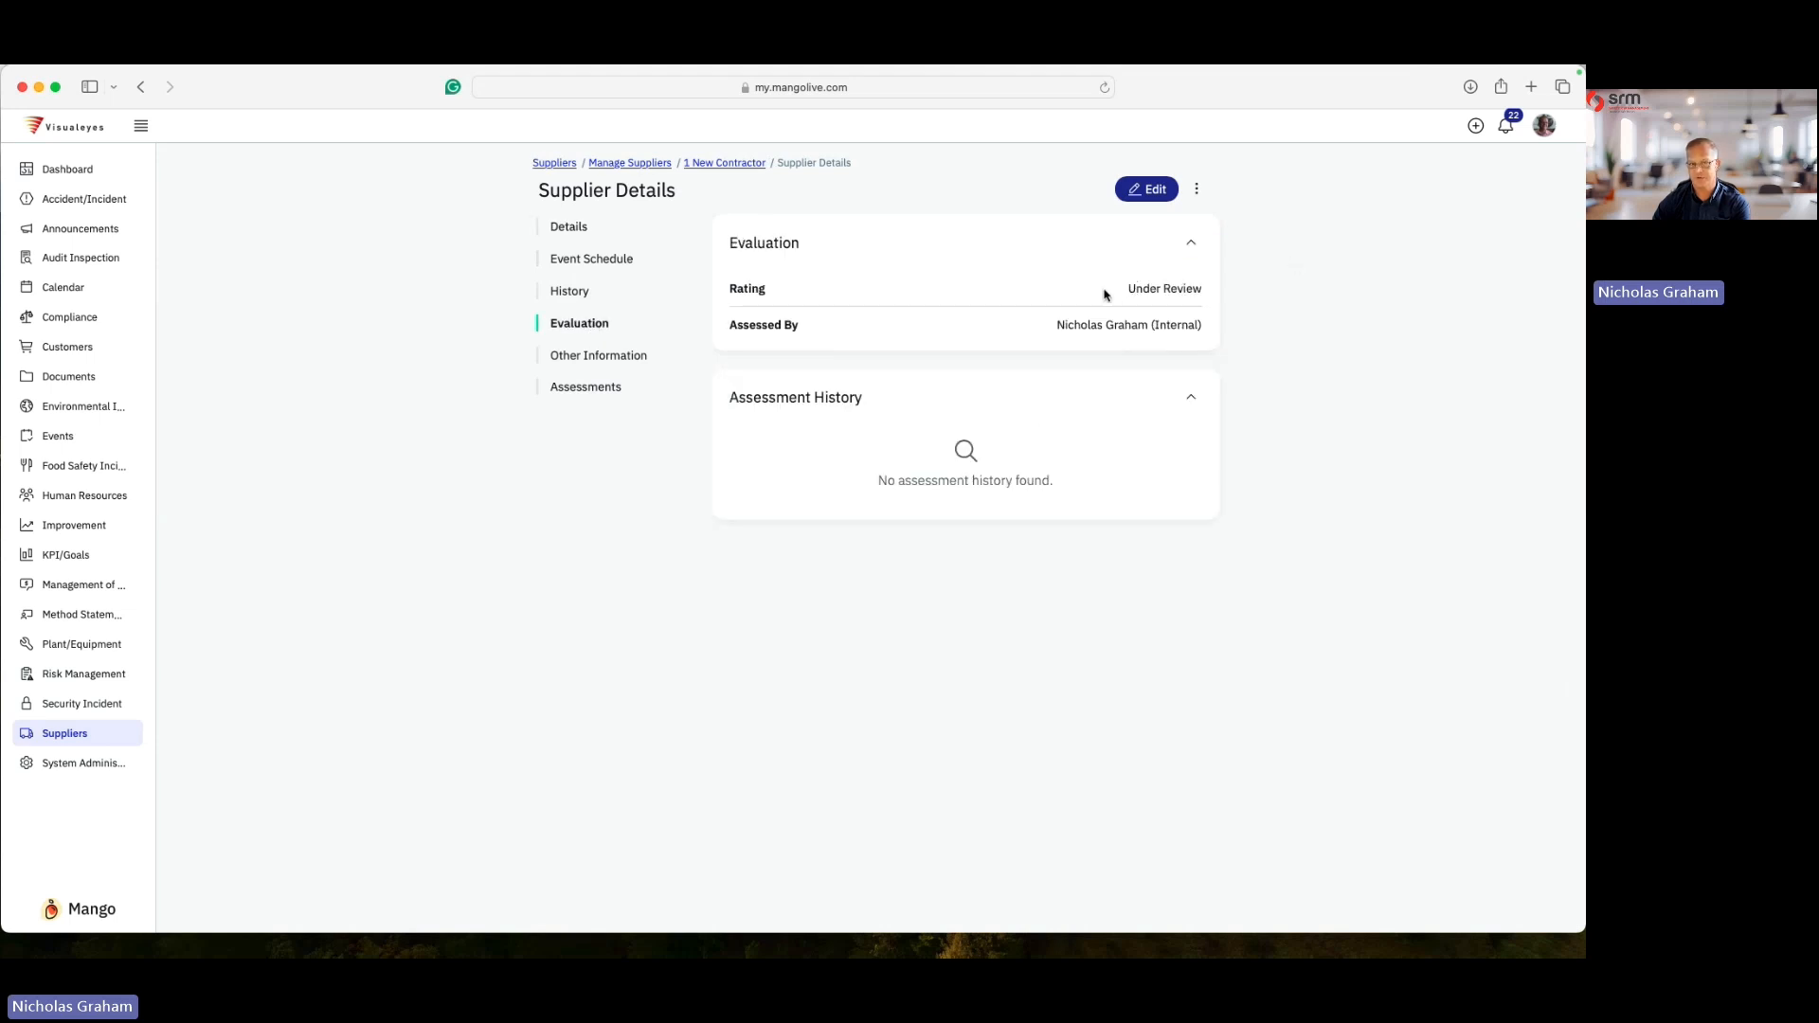
left_click(577, 231)
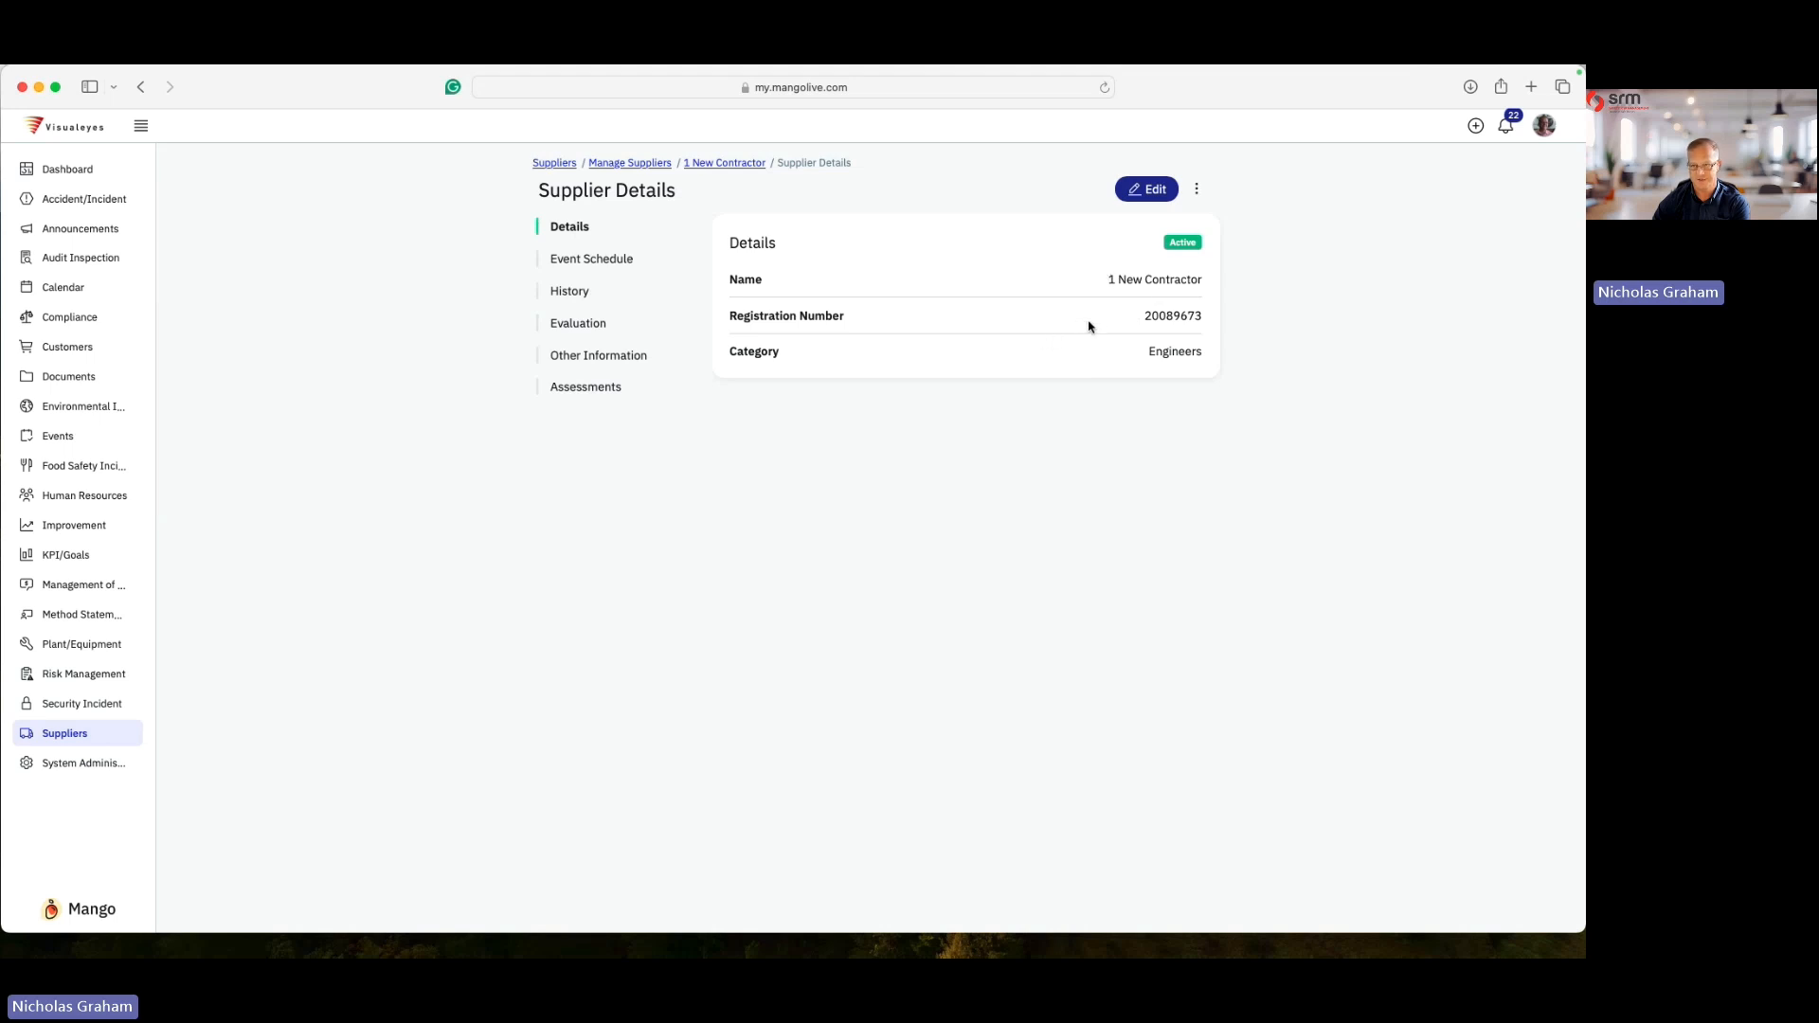
left_click(577, 325)
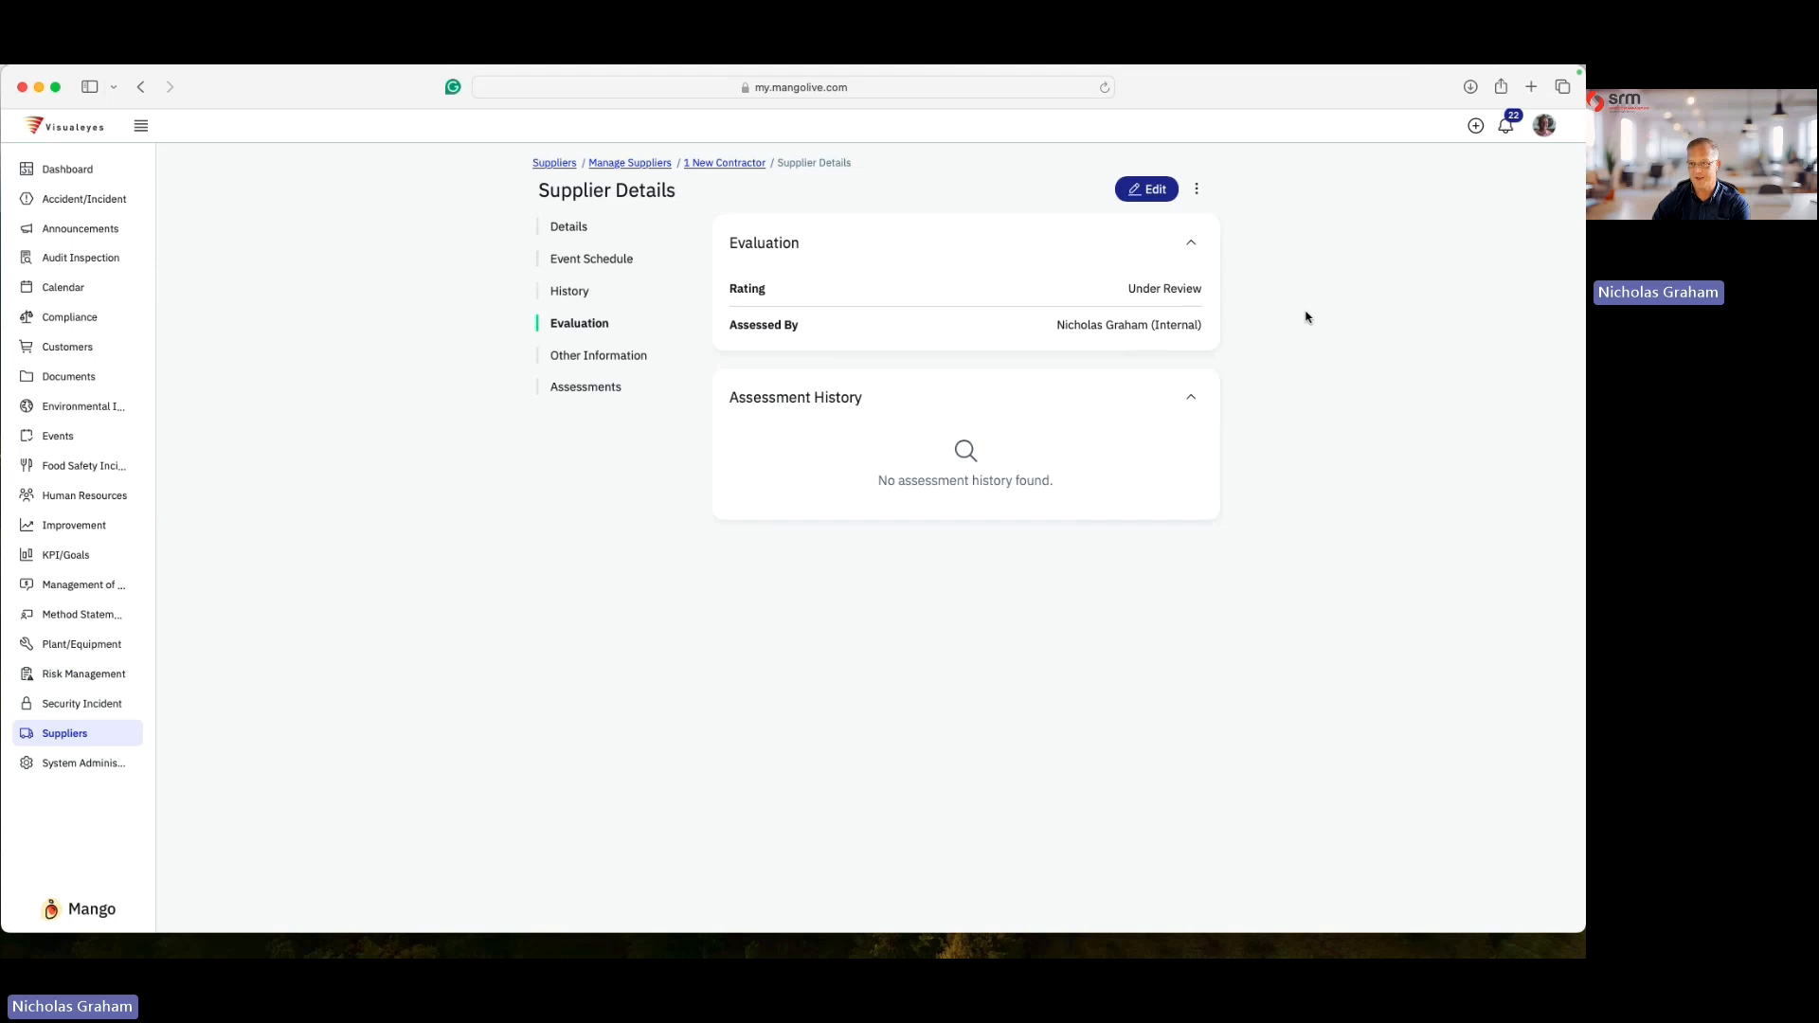
left_click(597, 390)
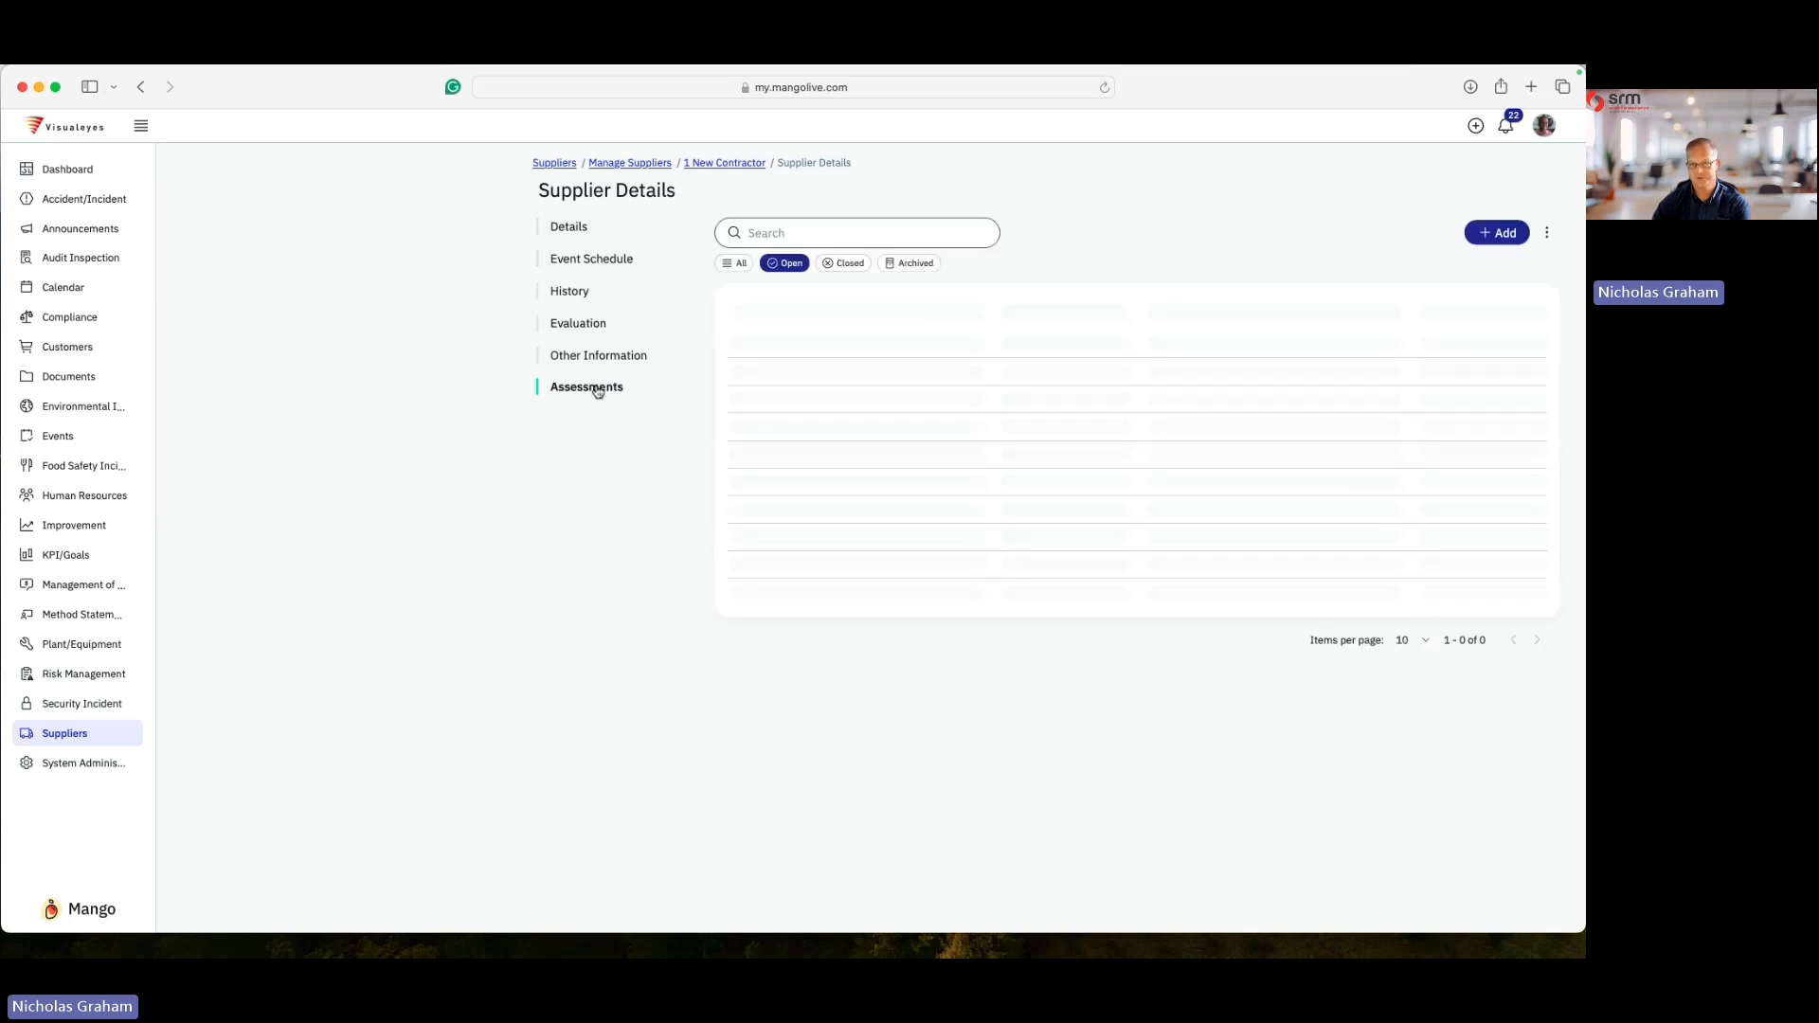
- Start a new assessment for the supplier and choose the MMC - External Provider RFI template
left_click(1496, 233)
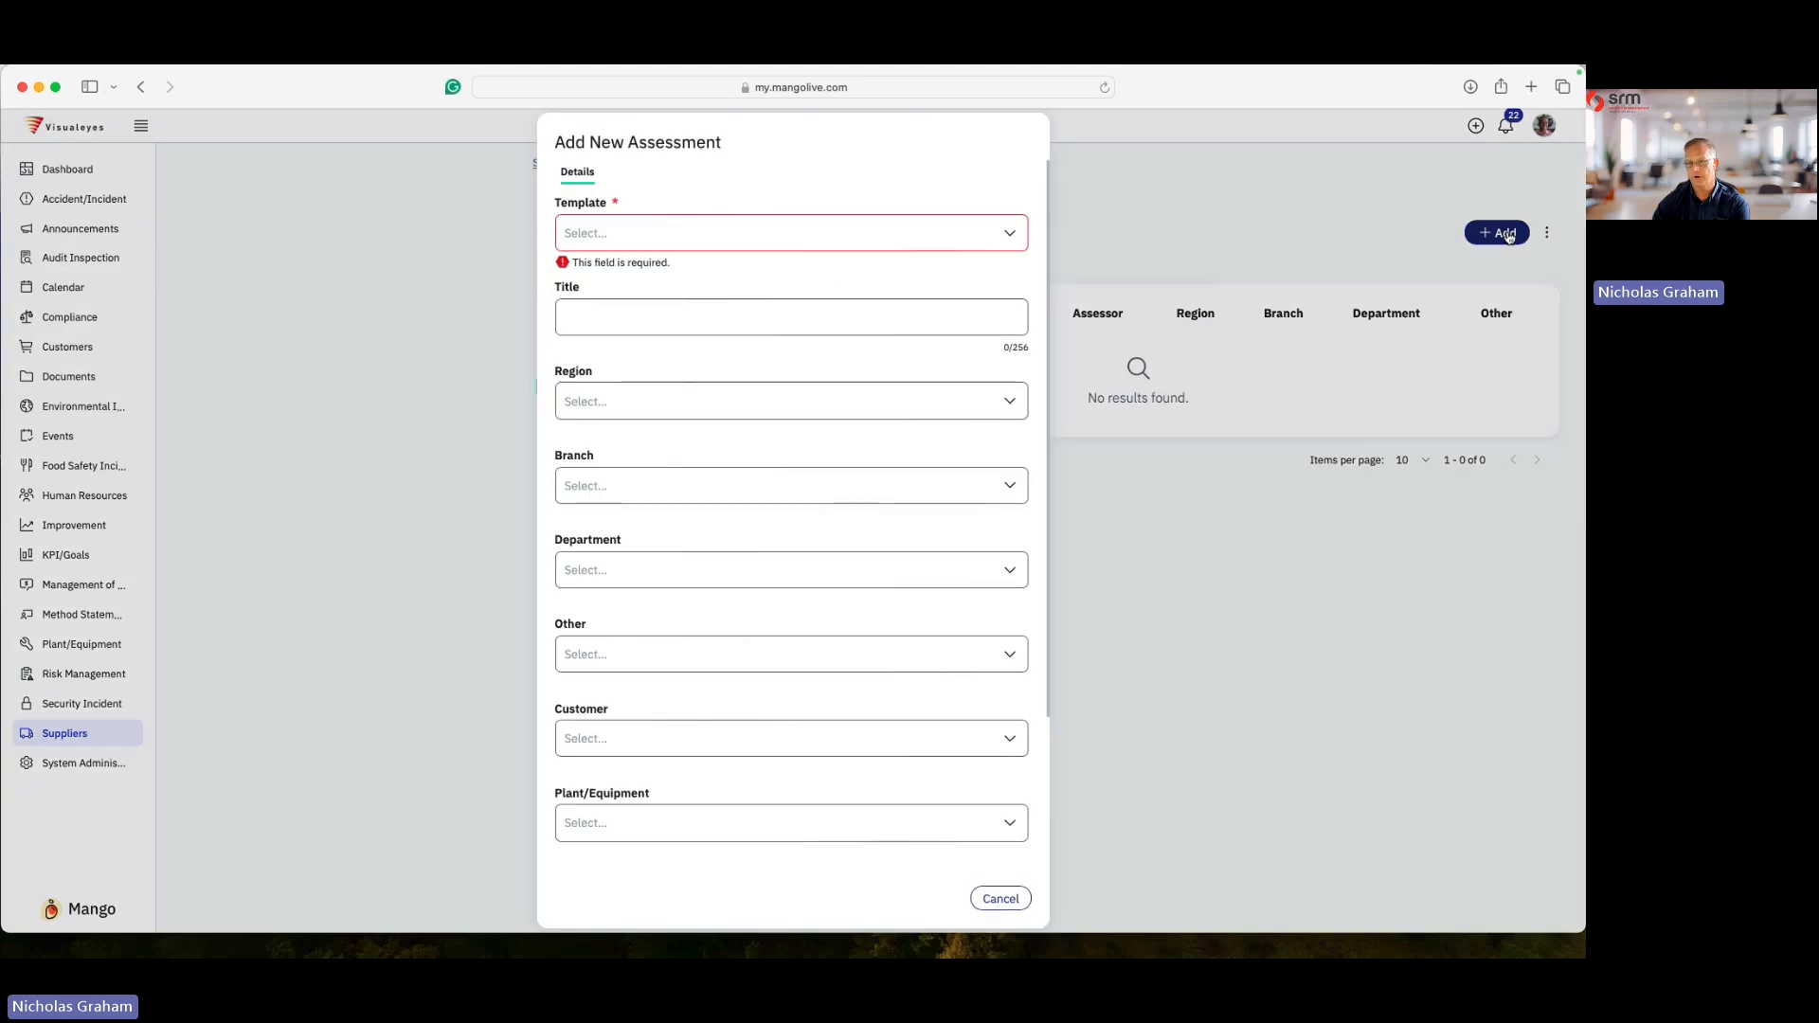
left_click(638, 244)
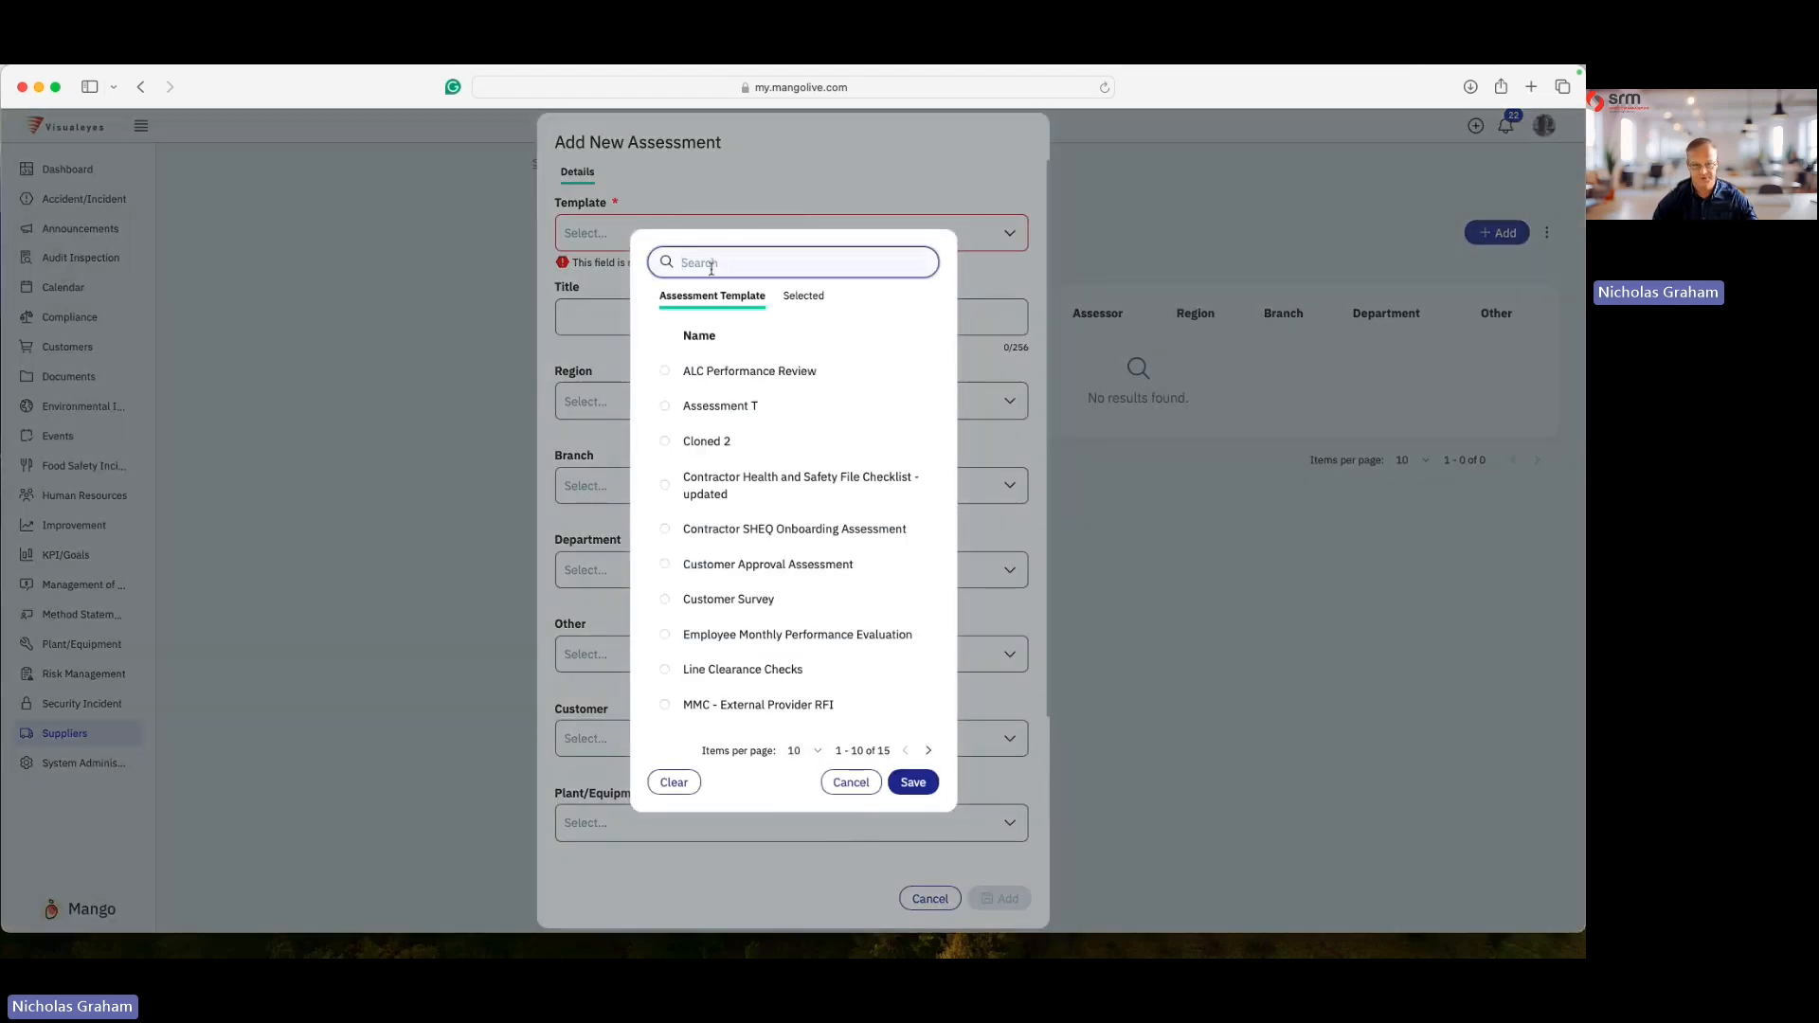
type("MMC")
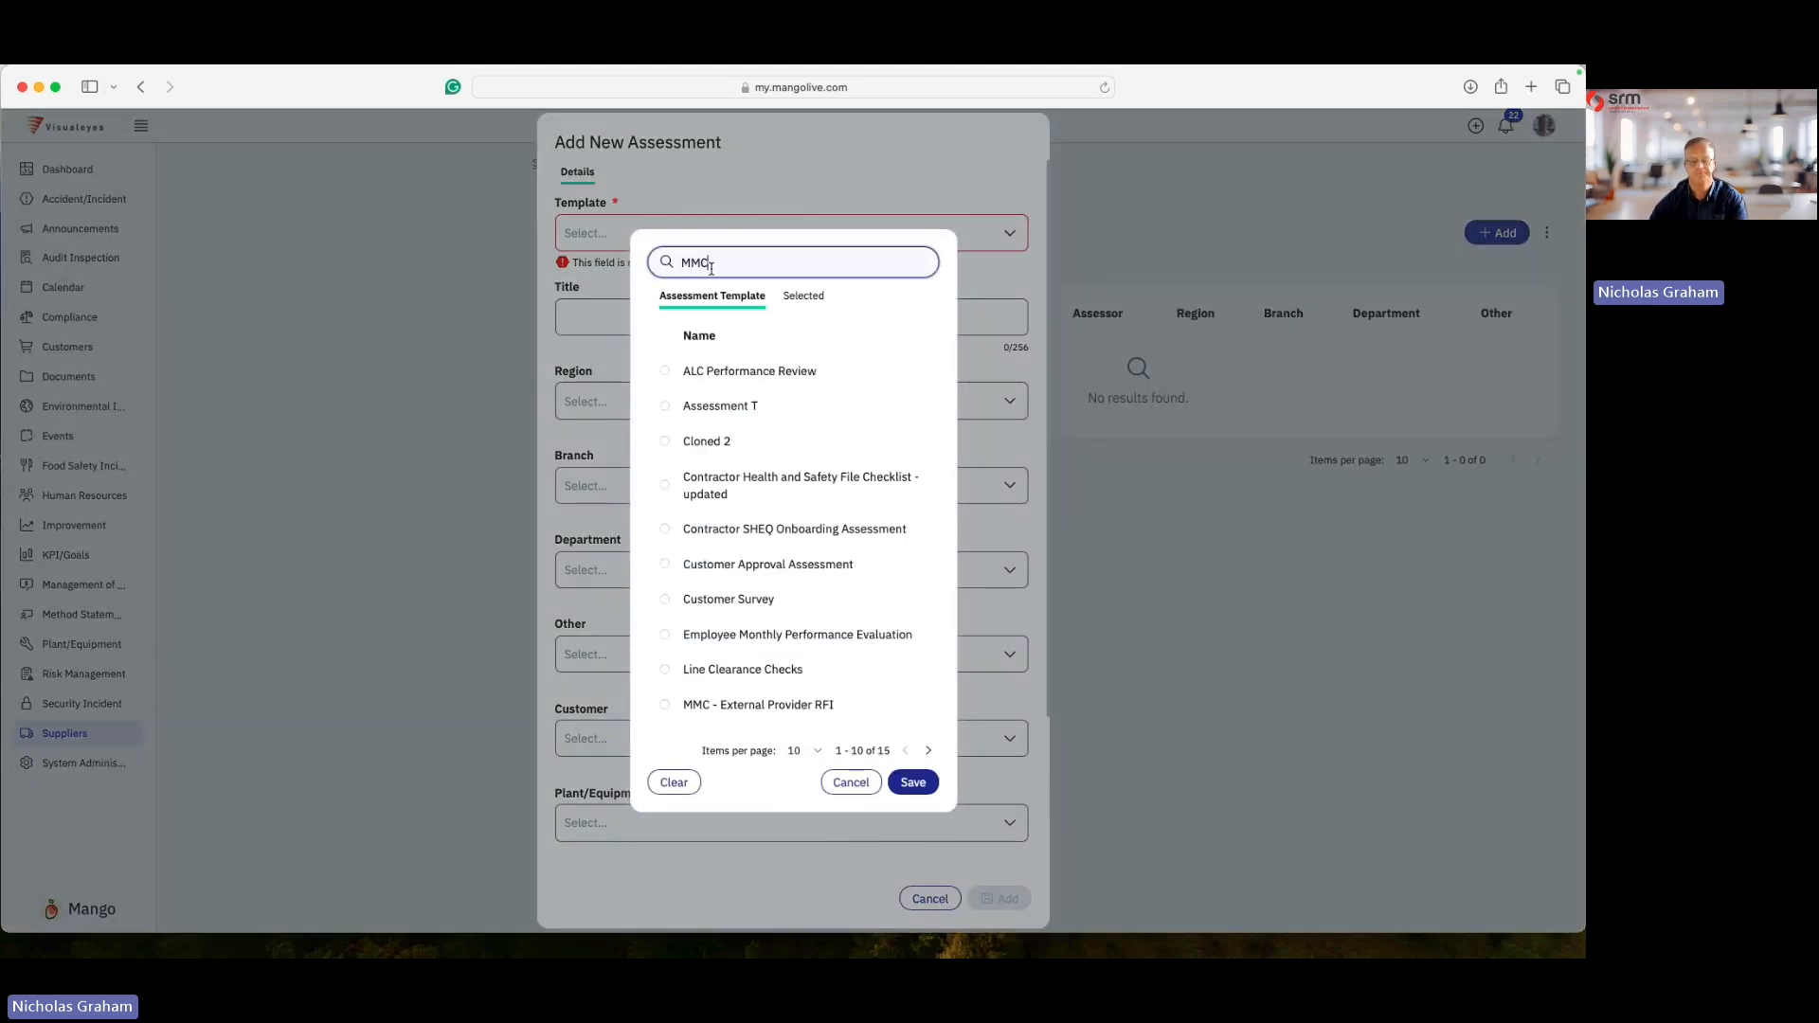
left_click(665, 419)
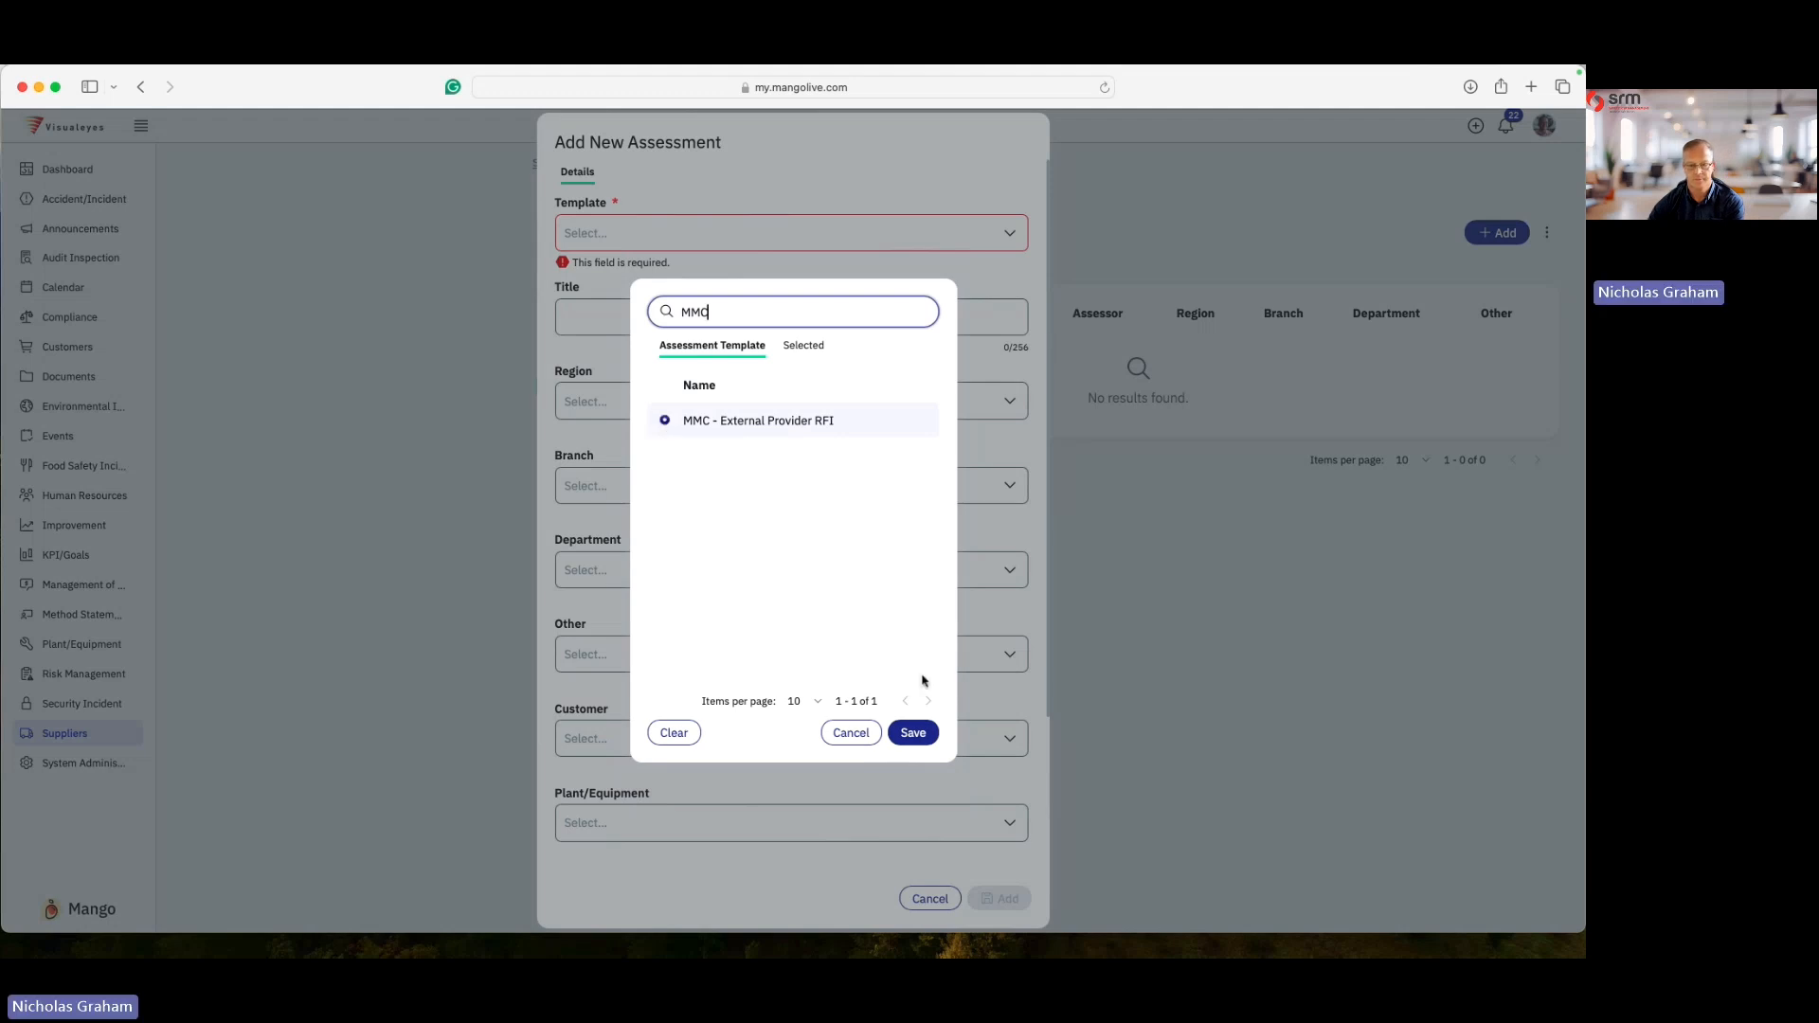
left_click(914, 732)
- Enter the assessment title "! New Contractor test"
left_click(611, 365)
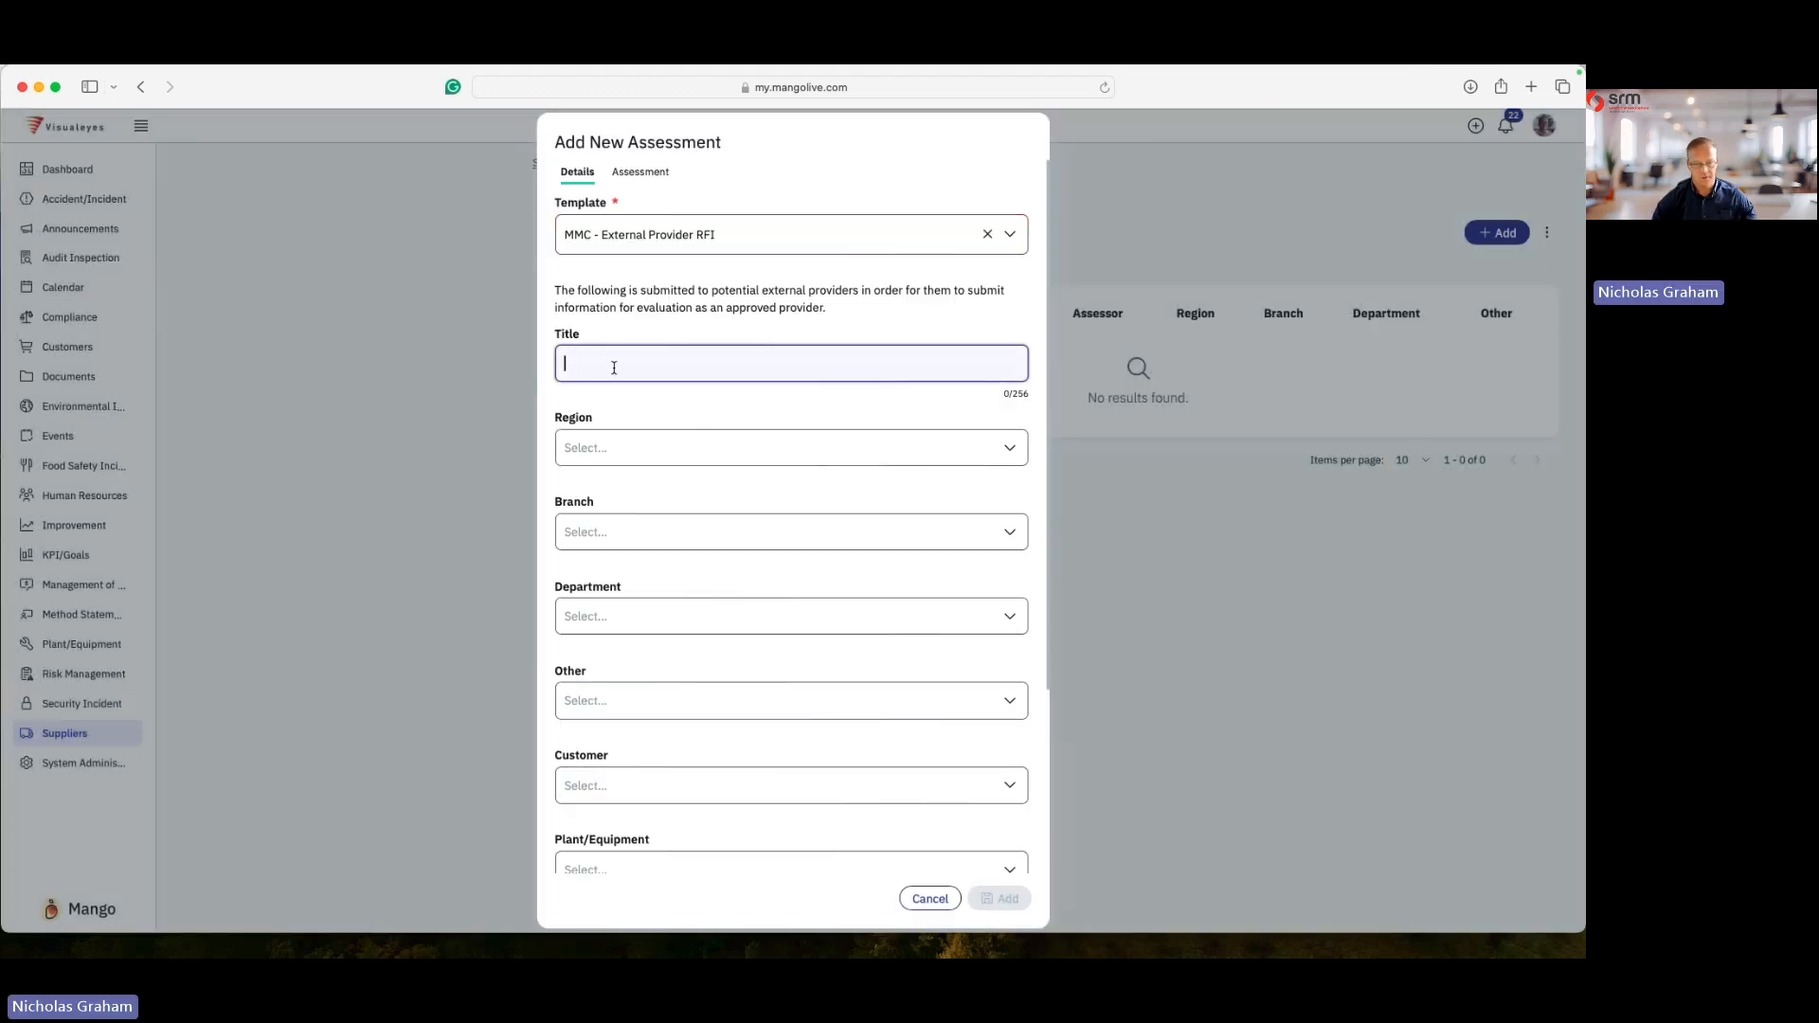
type("I ")
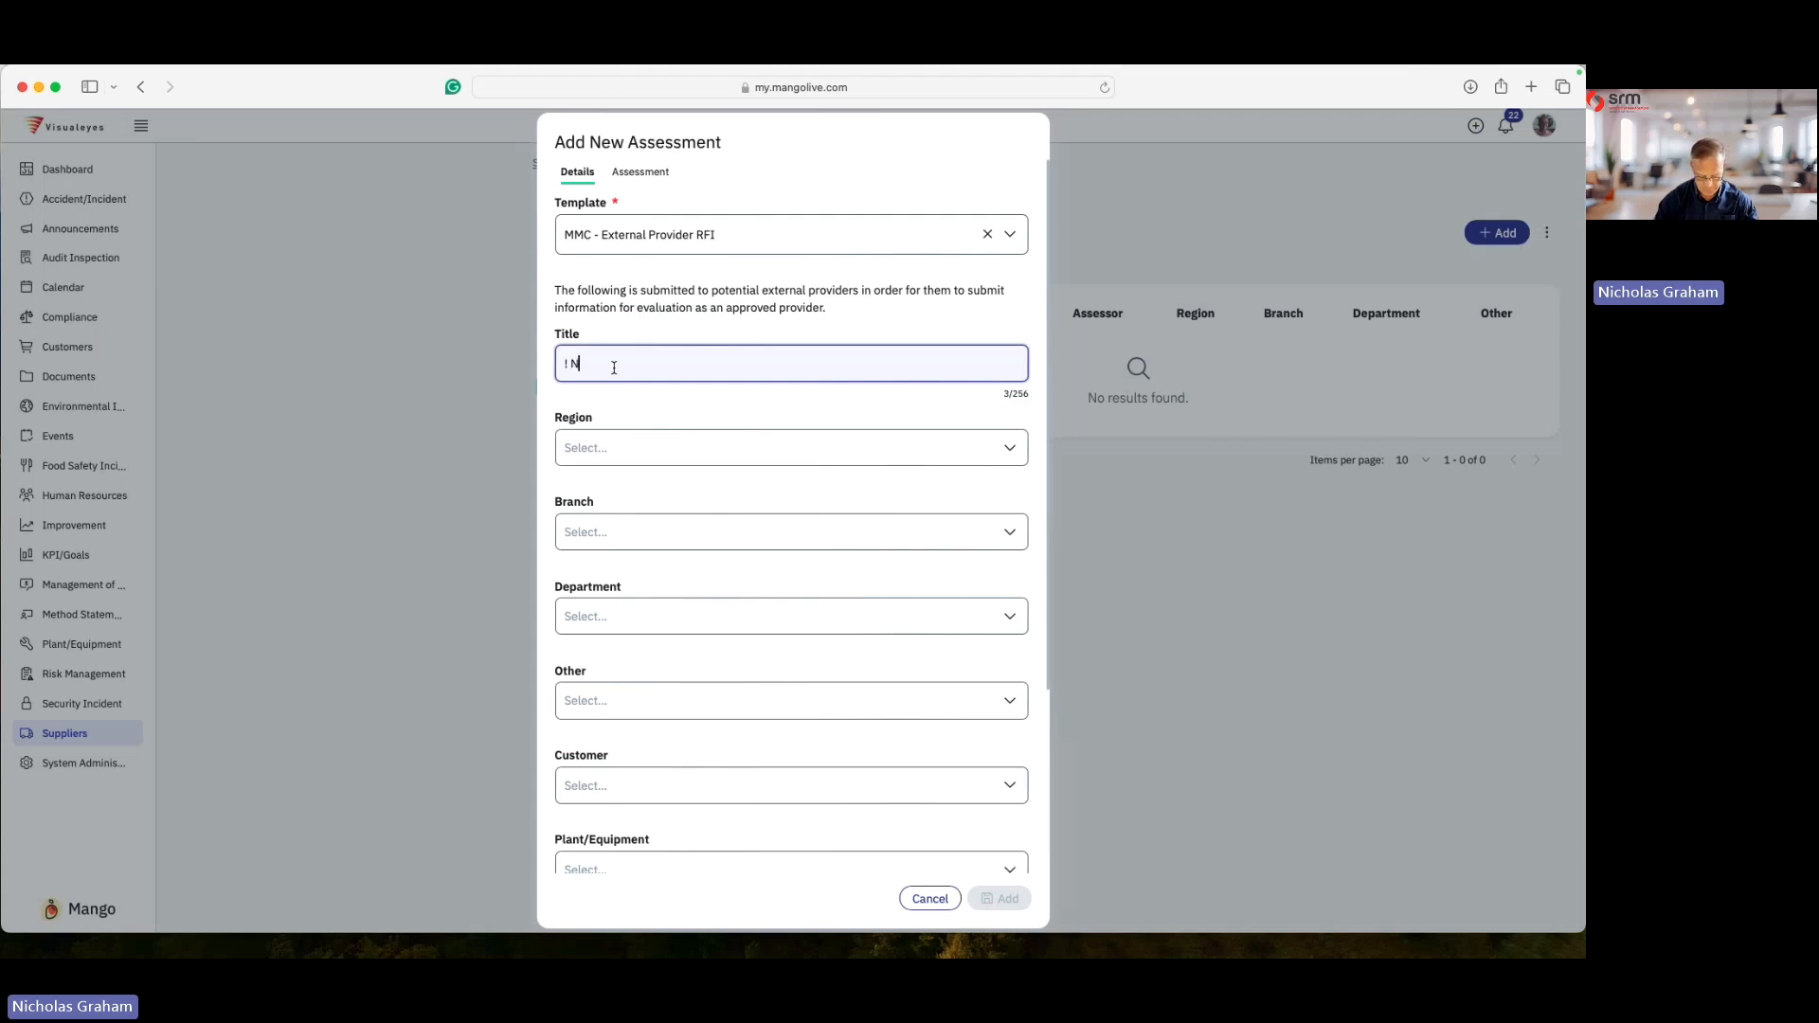
type("New Contract")
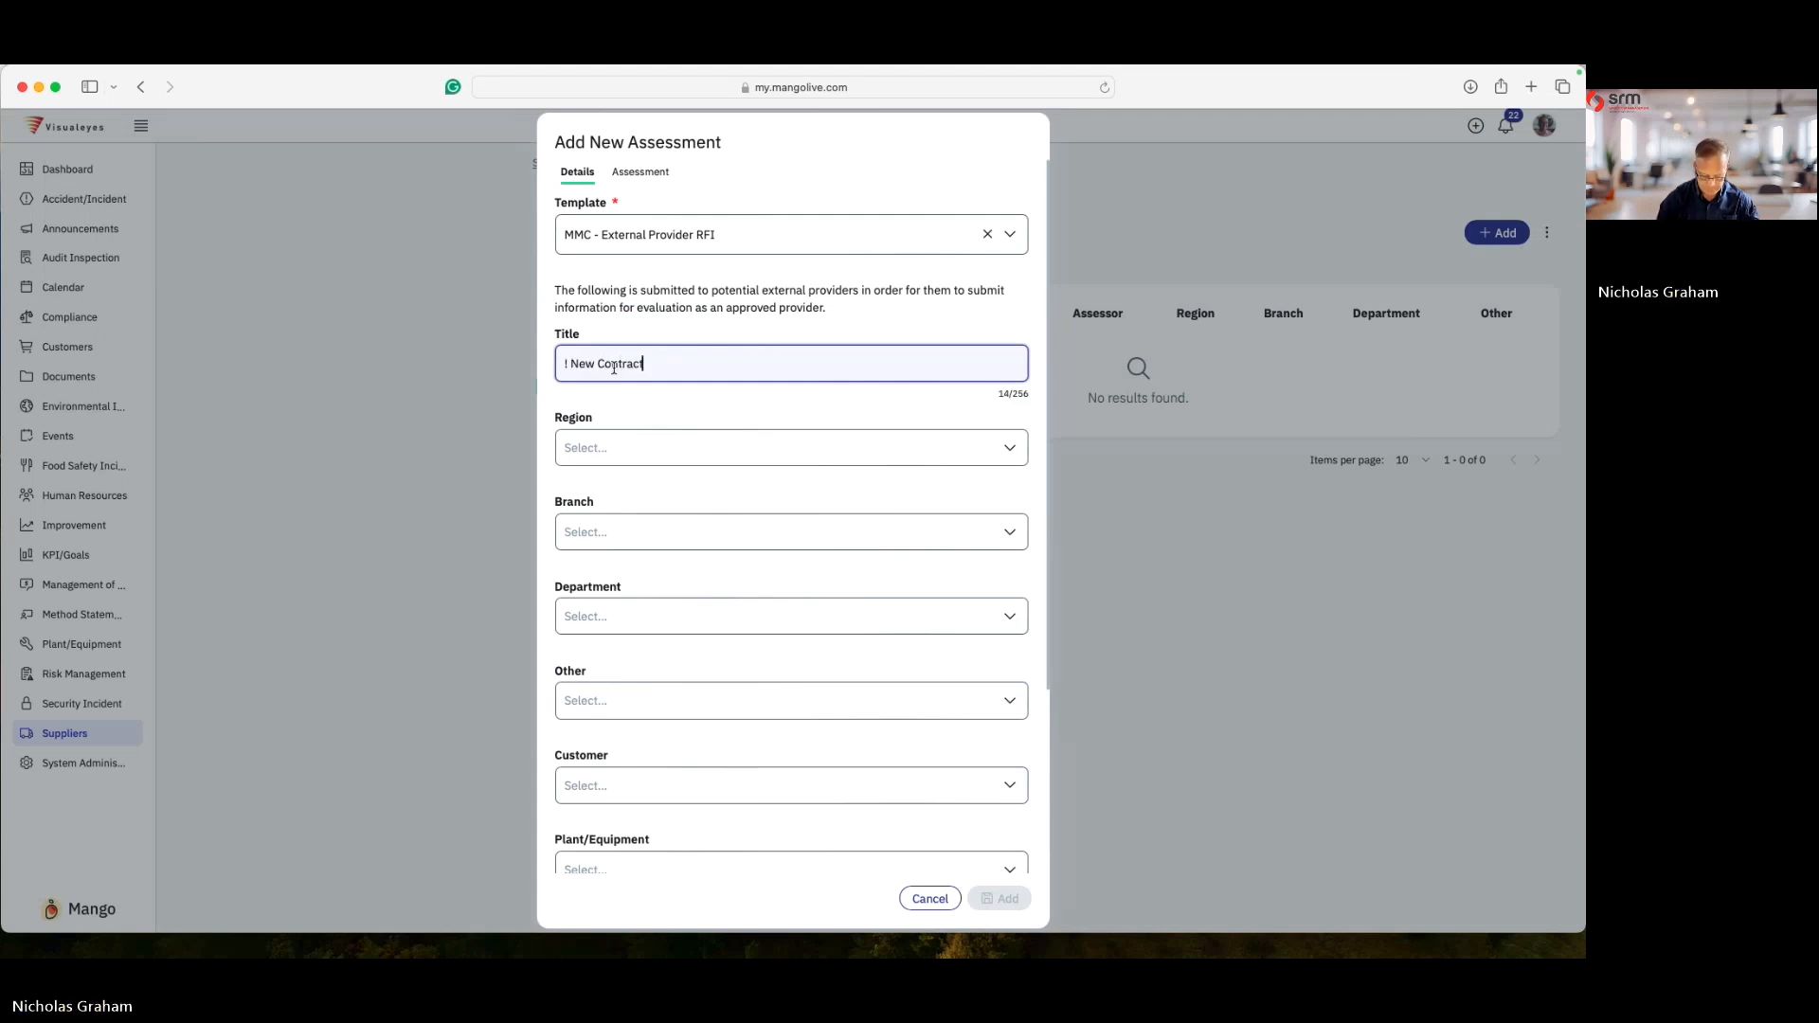
type("or test")
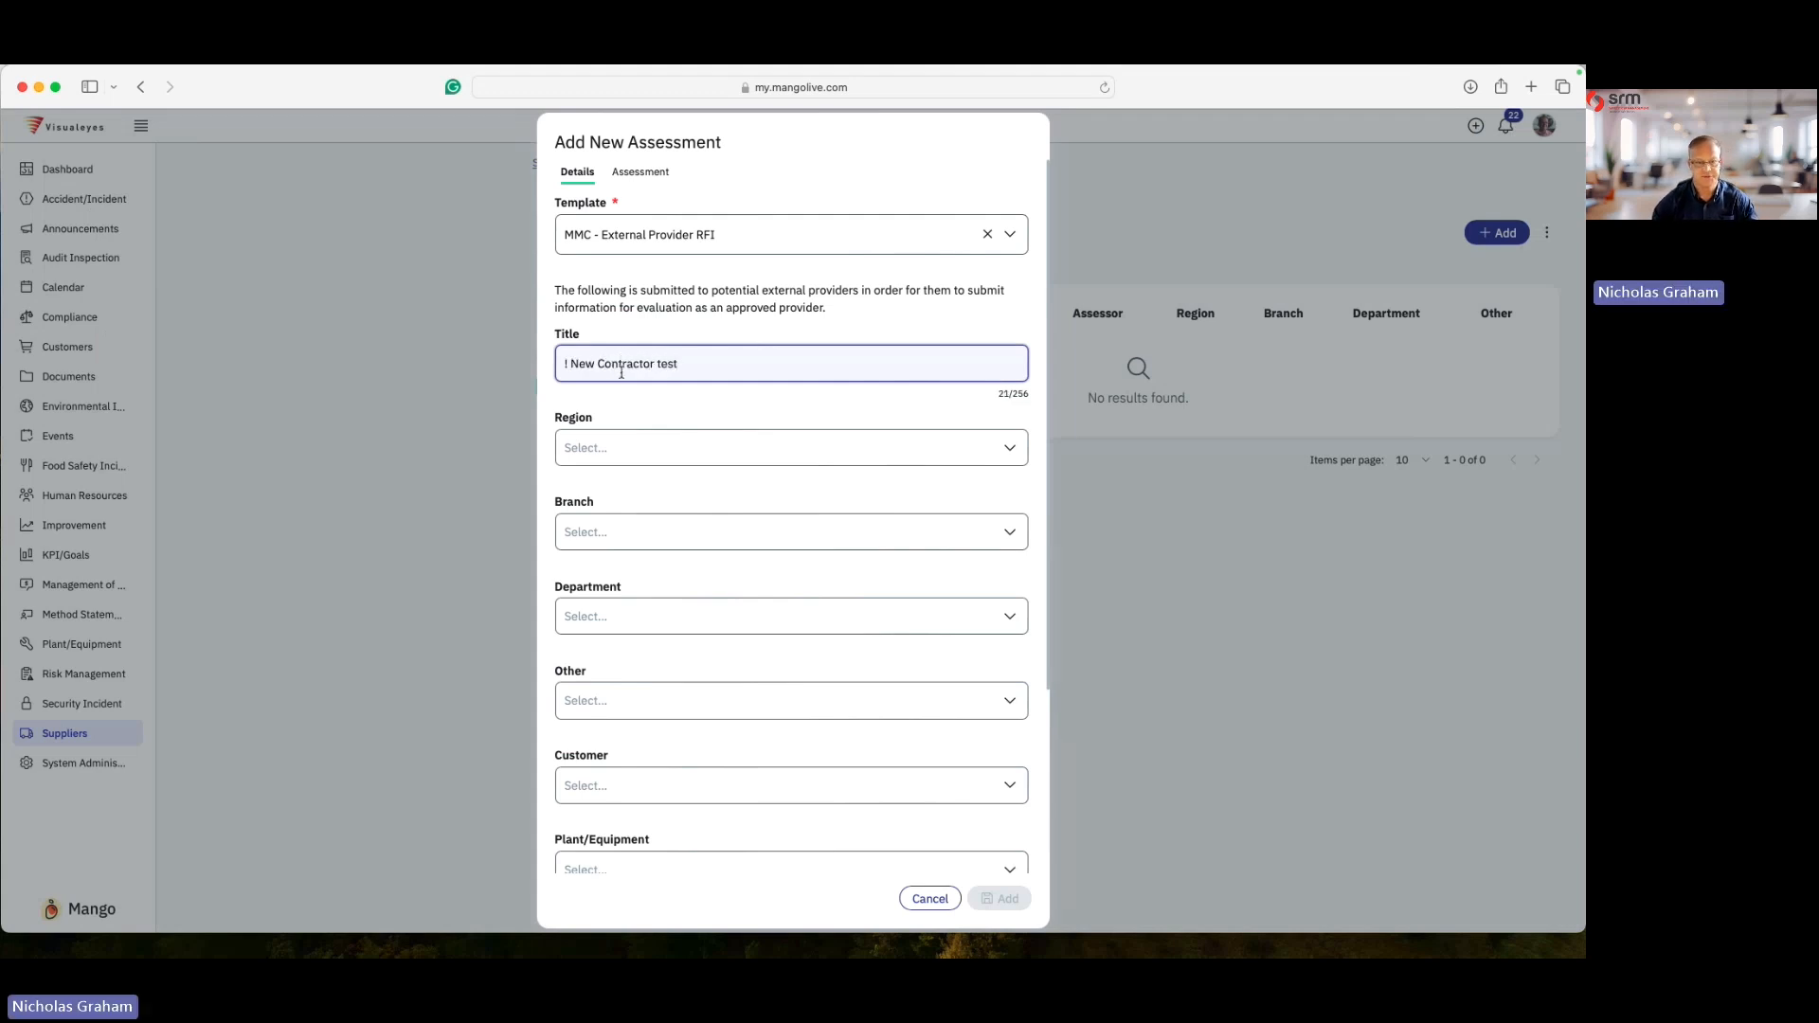
- Assign the assessor by picking the logged-in user from the internal assessor list
scroll(641, 458, "down", 5)
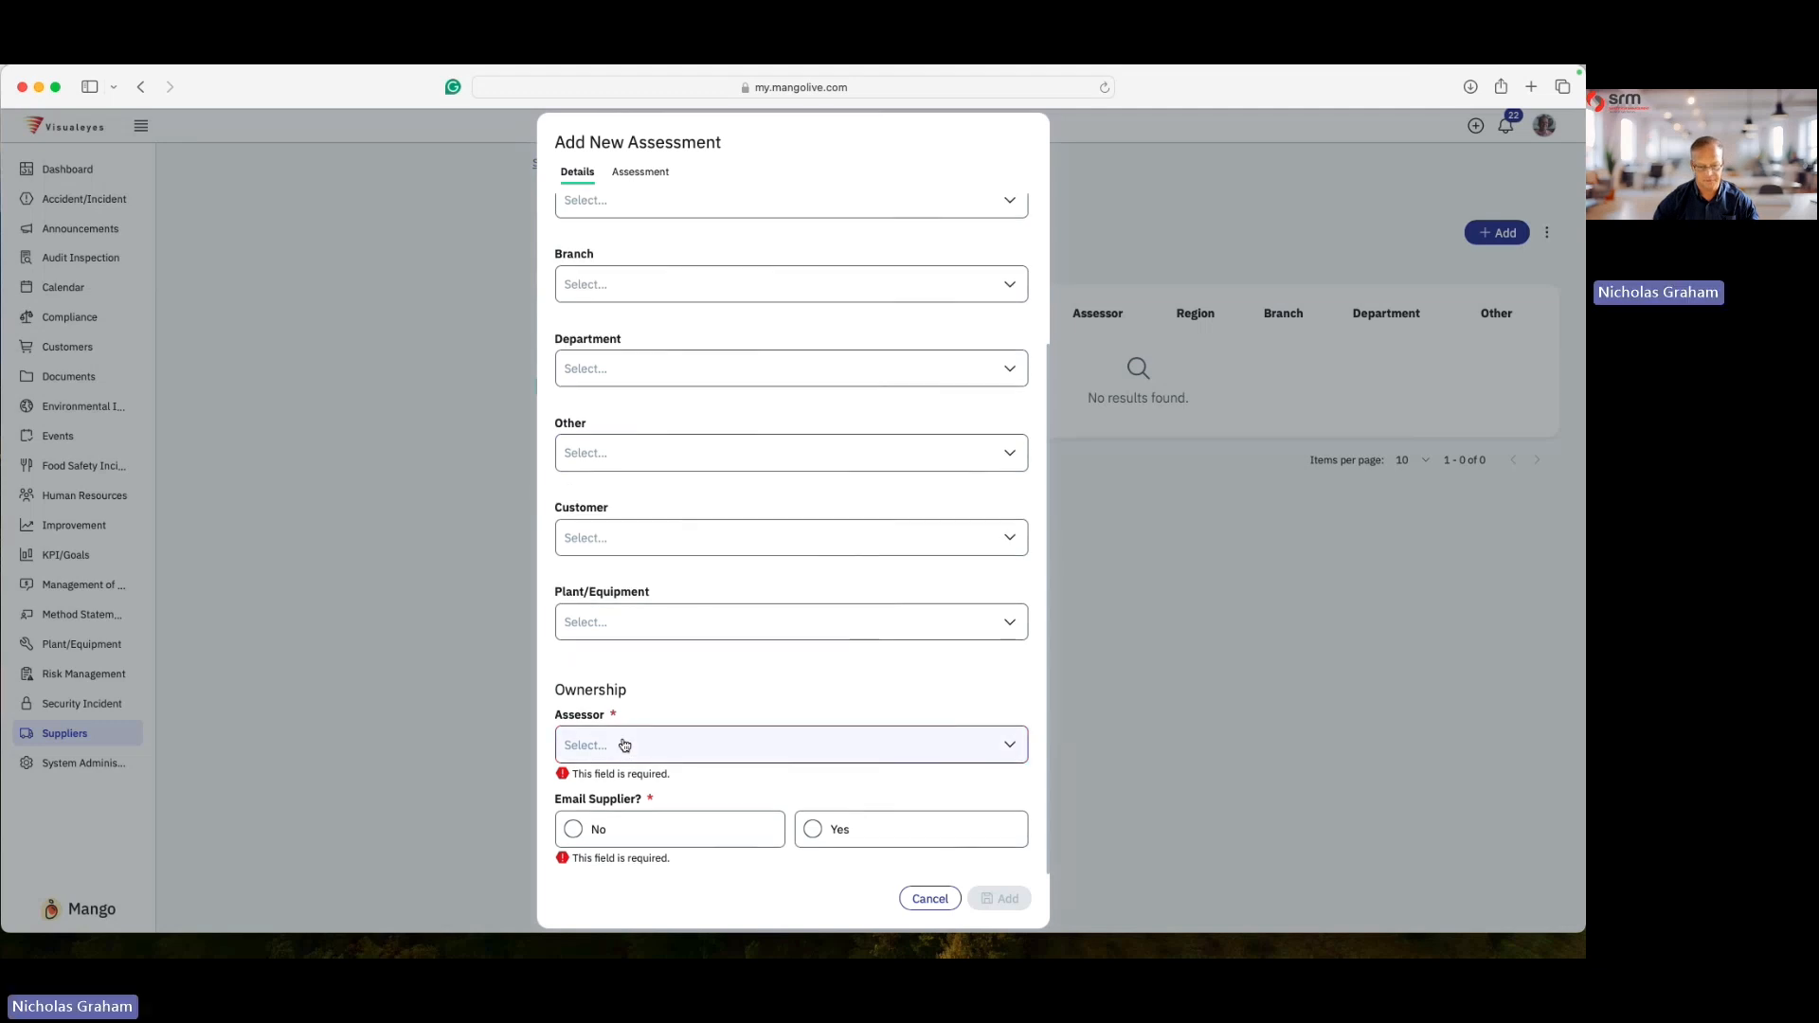
left_click(624, 746)
left_click(729, 561)
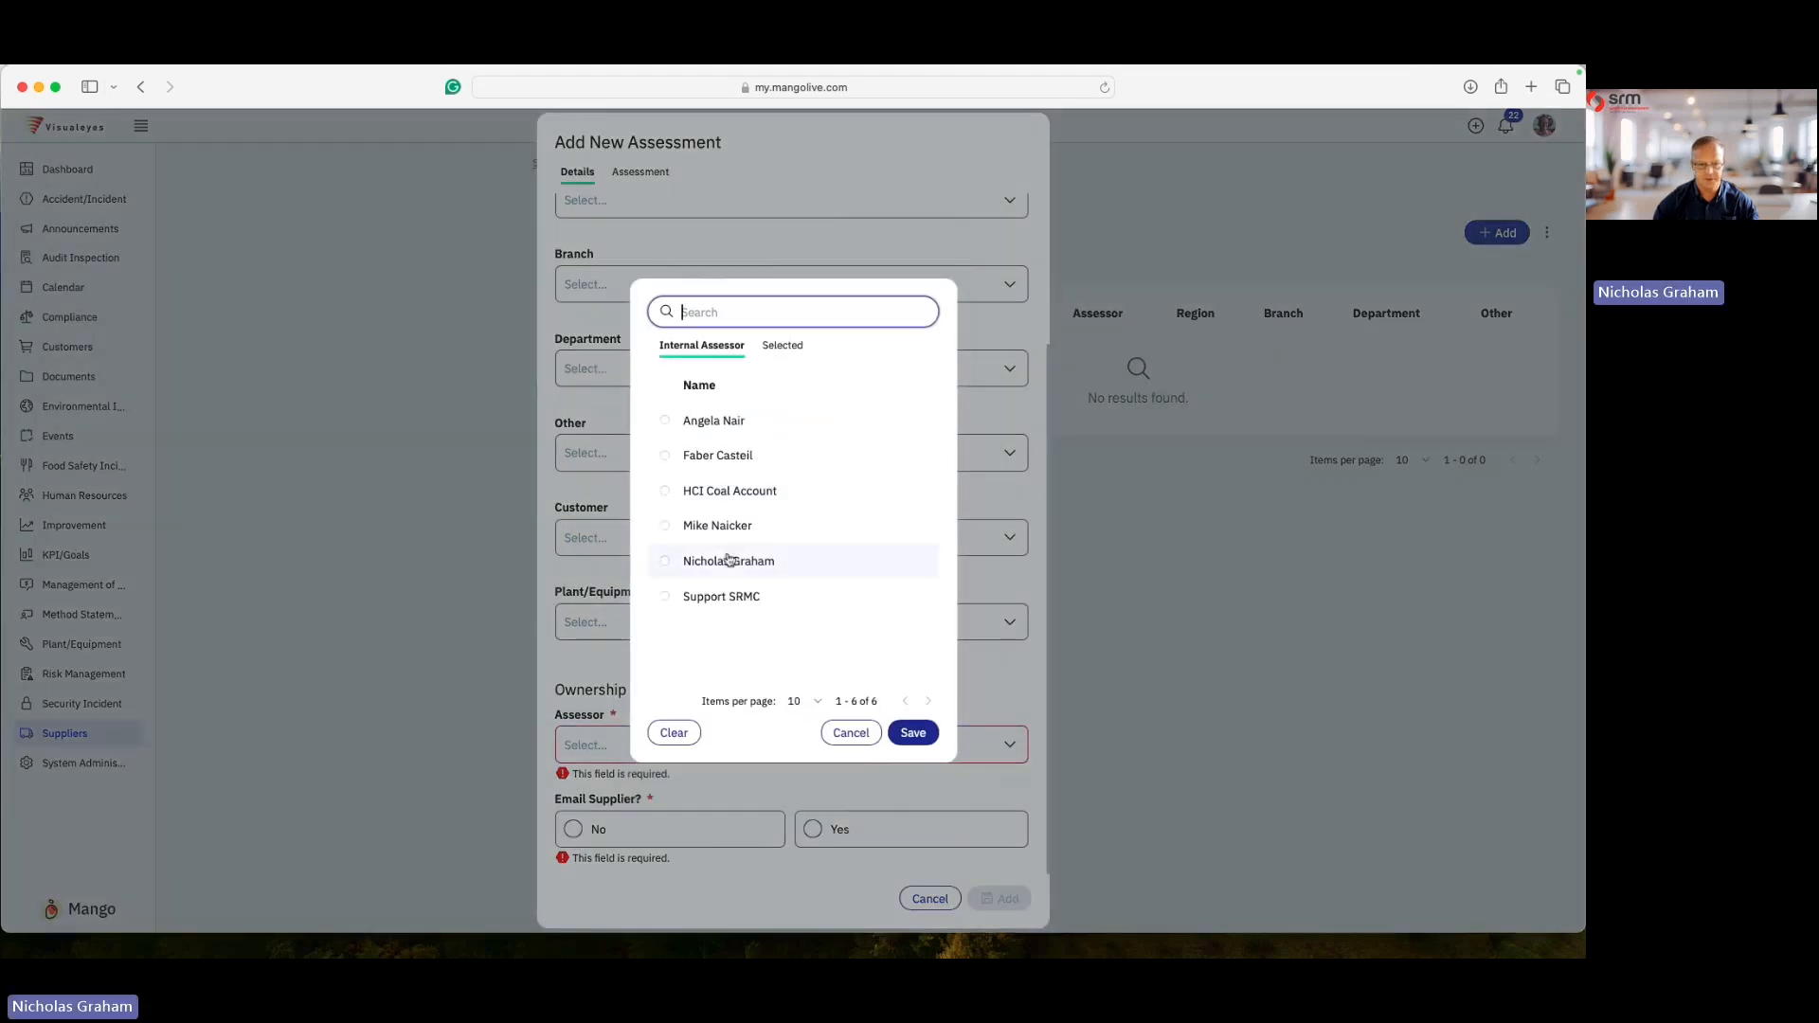
left_click(912, 734)
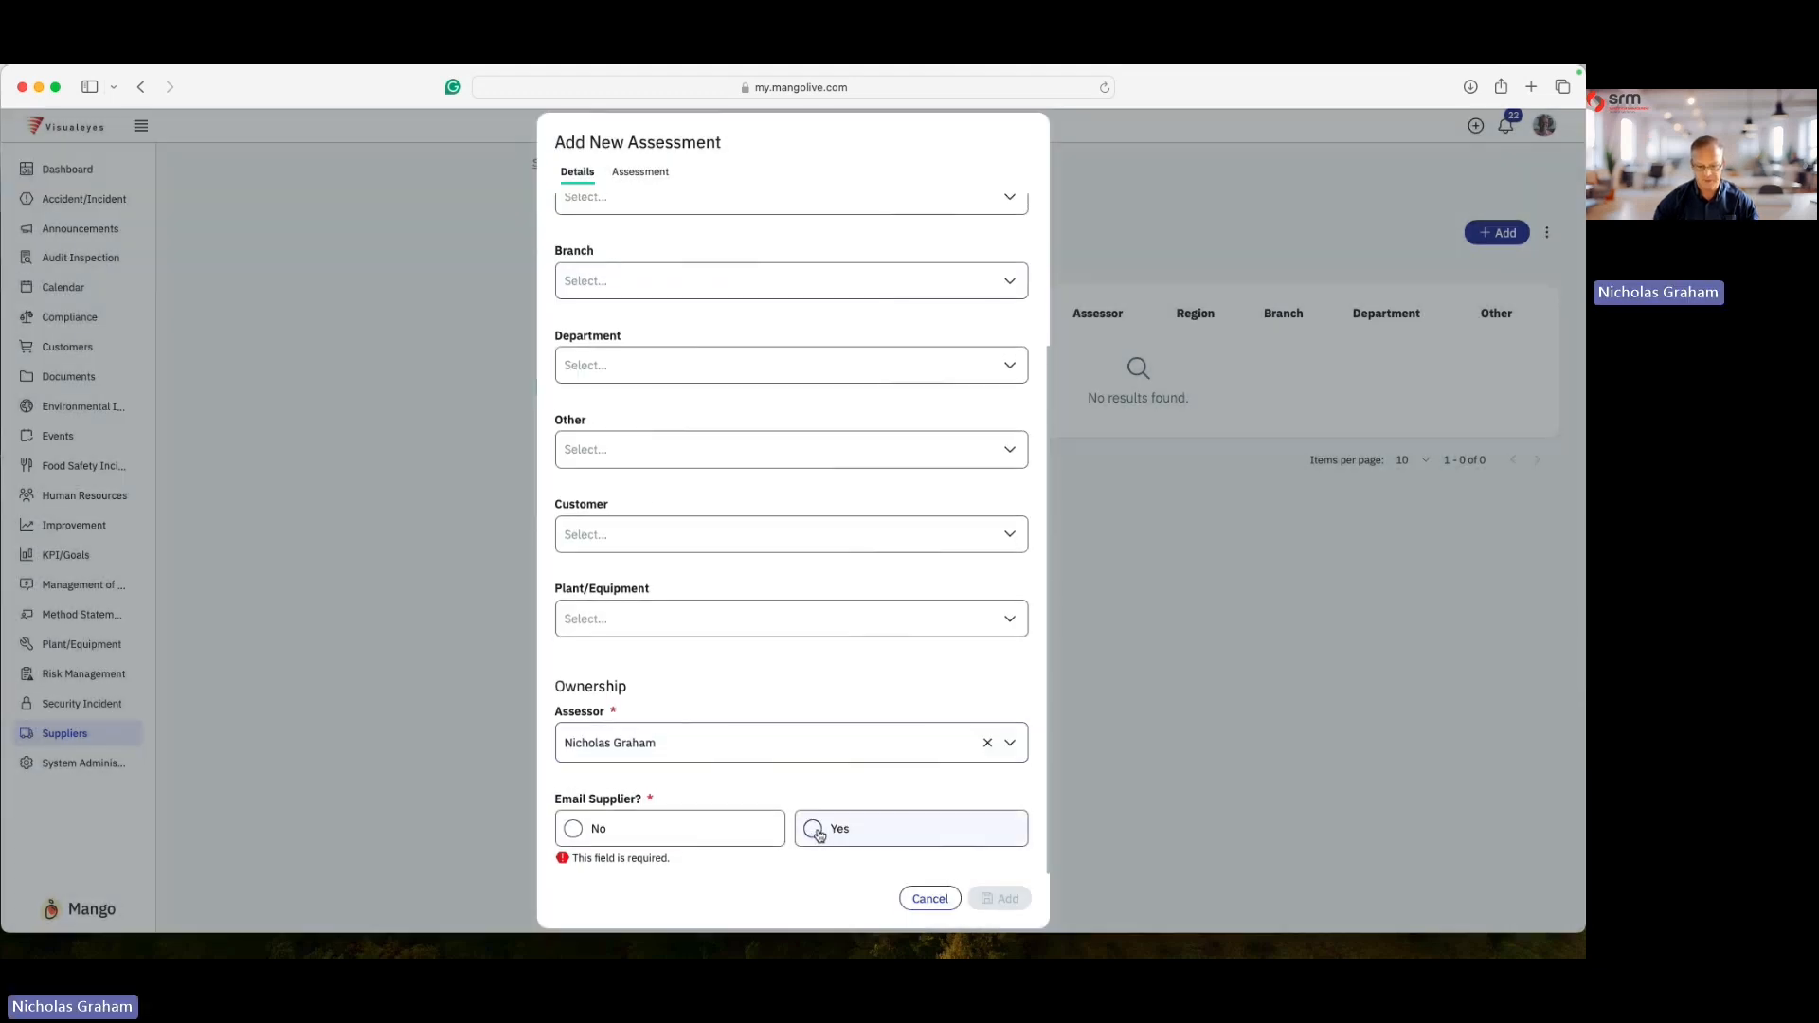
- Choose to email the supplier, fill in the supplier's e-mail address, and add the assessment, closing its details
left_click(814, 829)
left_click(591, 824)
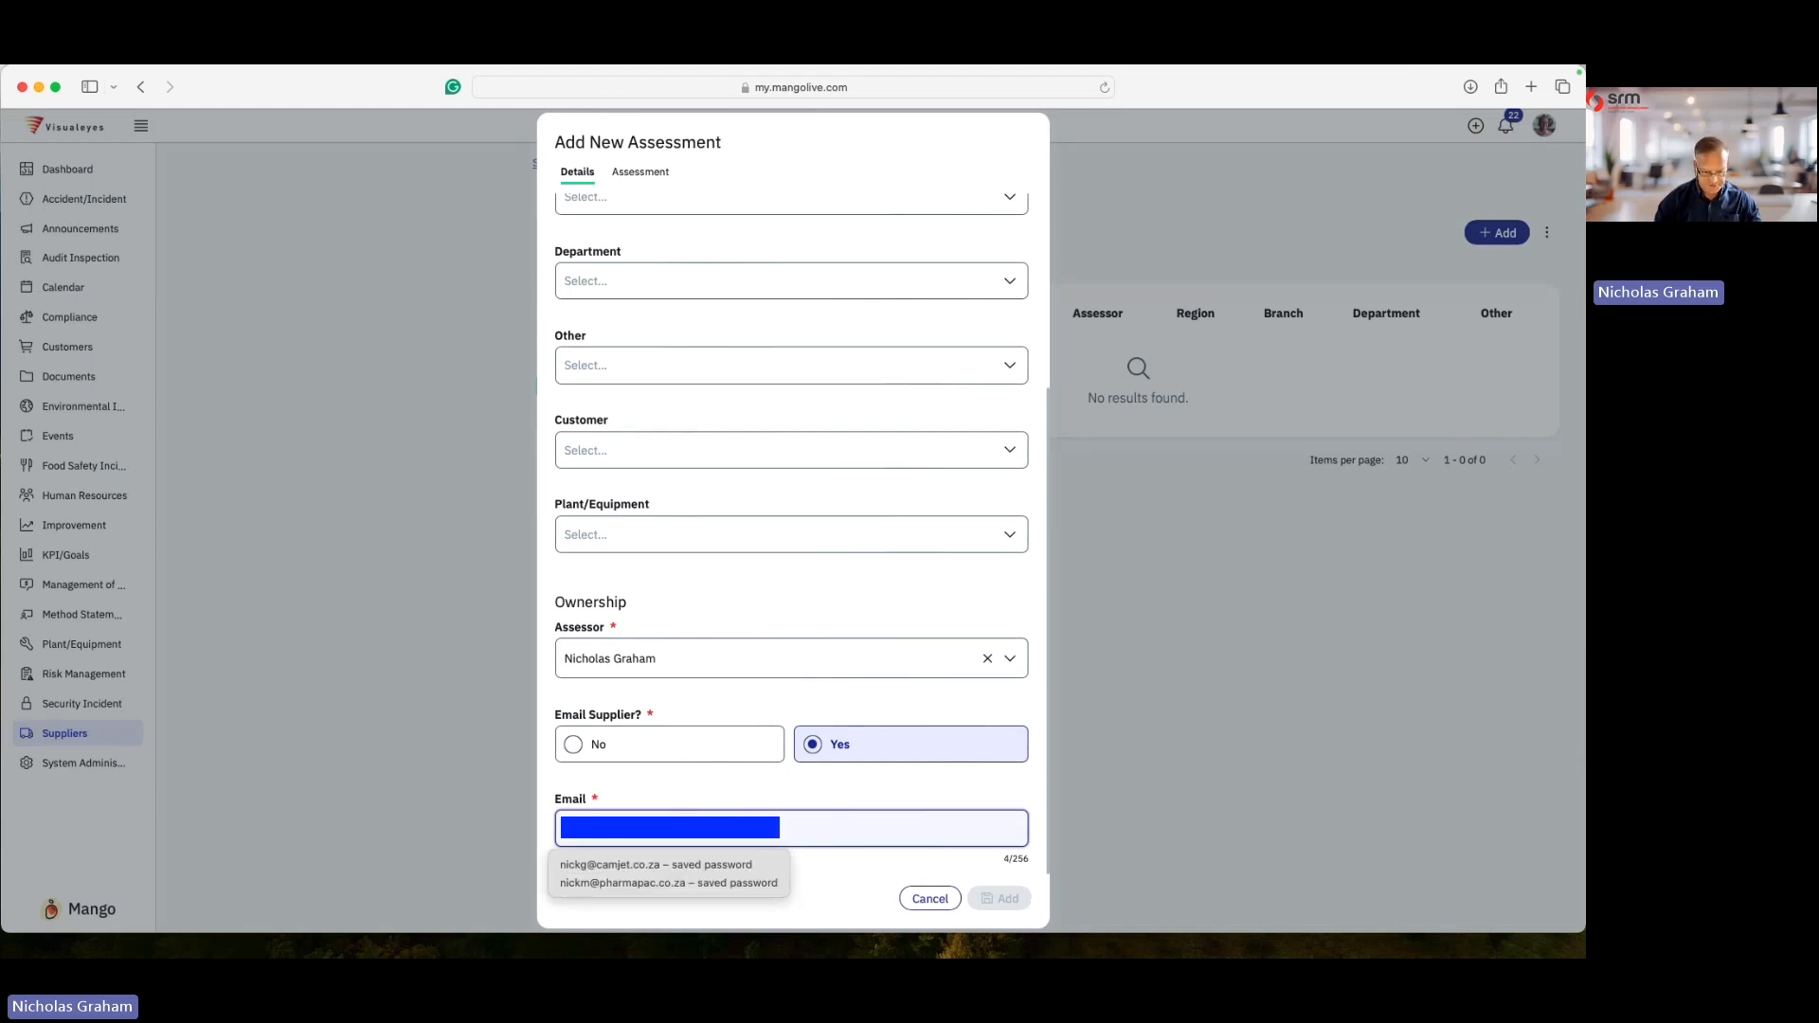
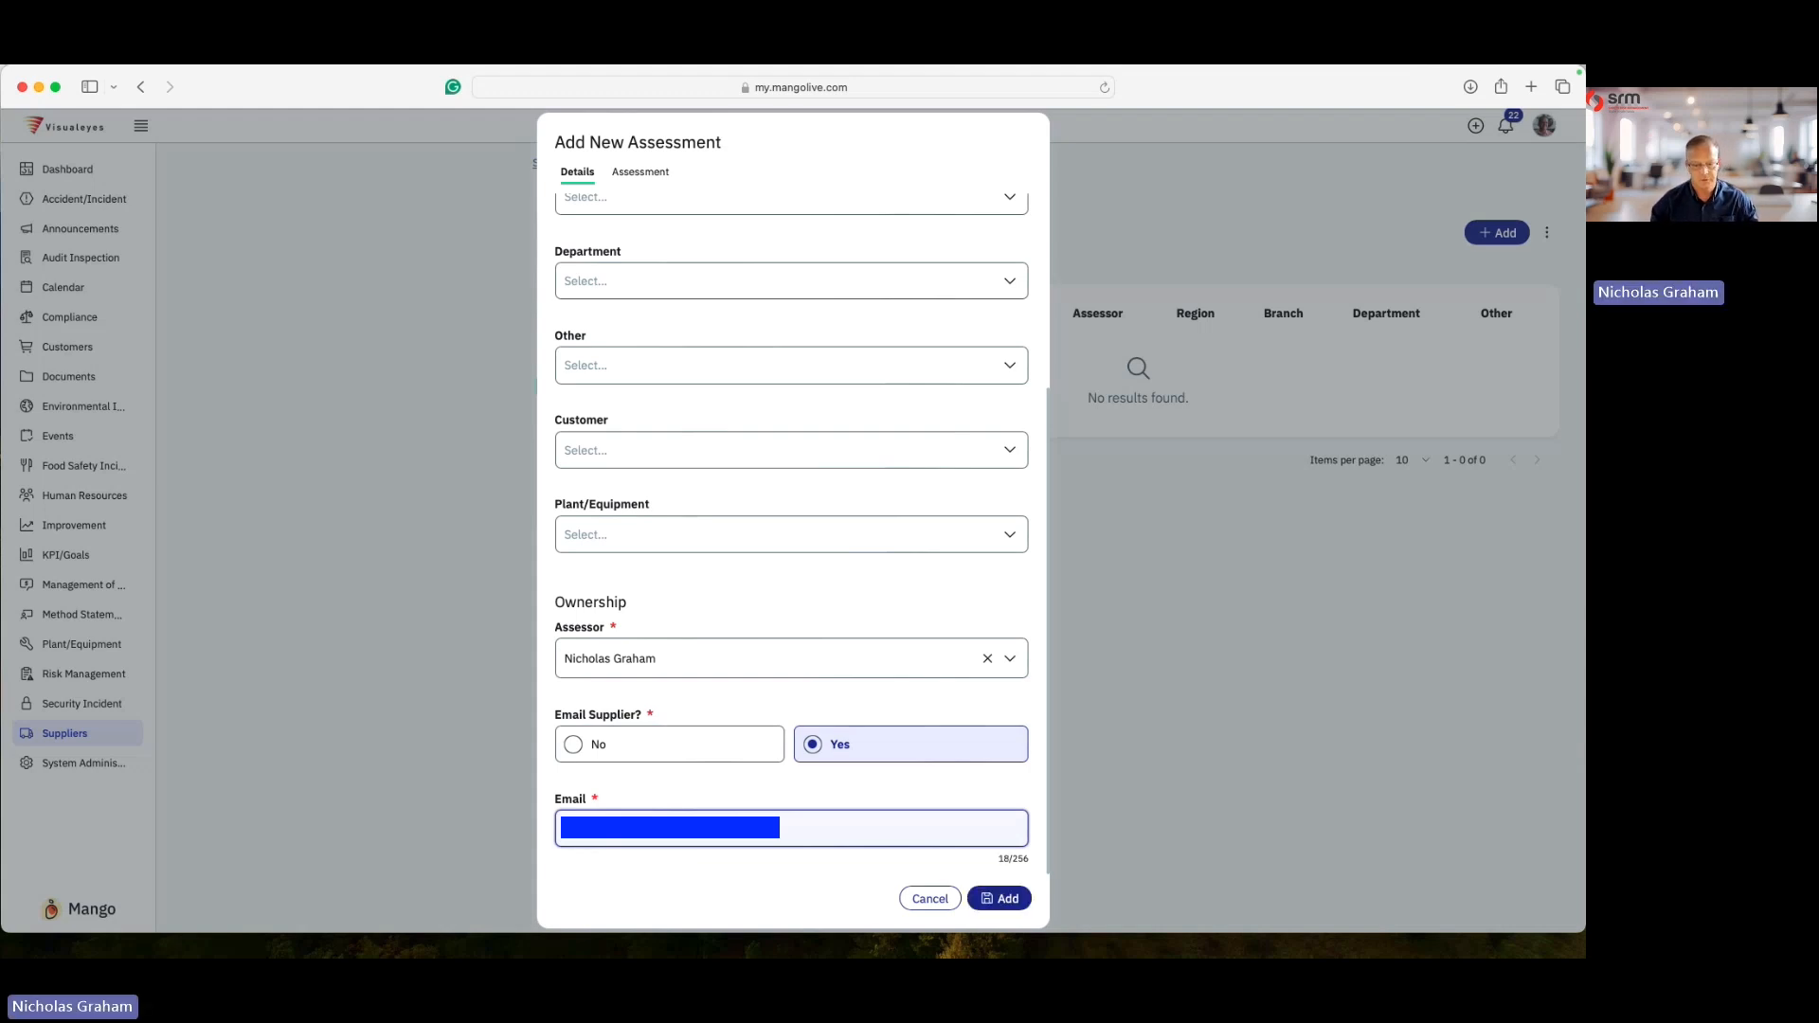
left_click(1009, 898)
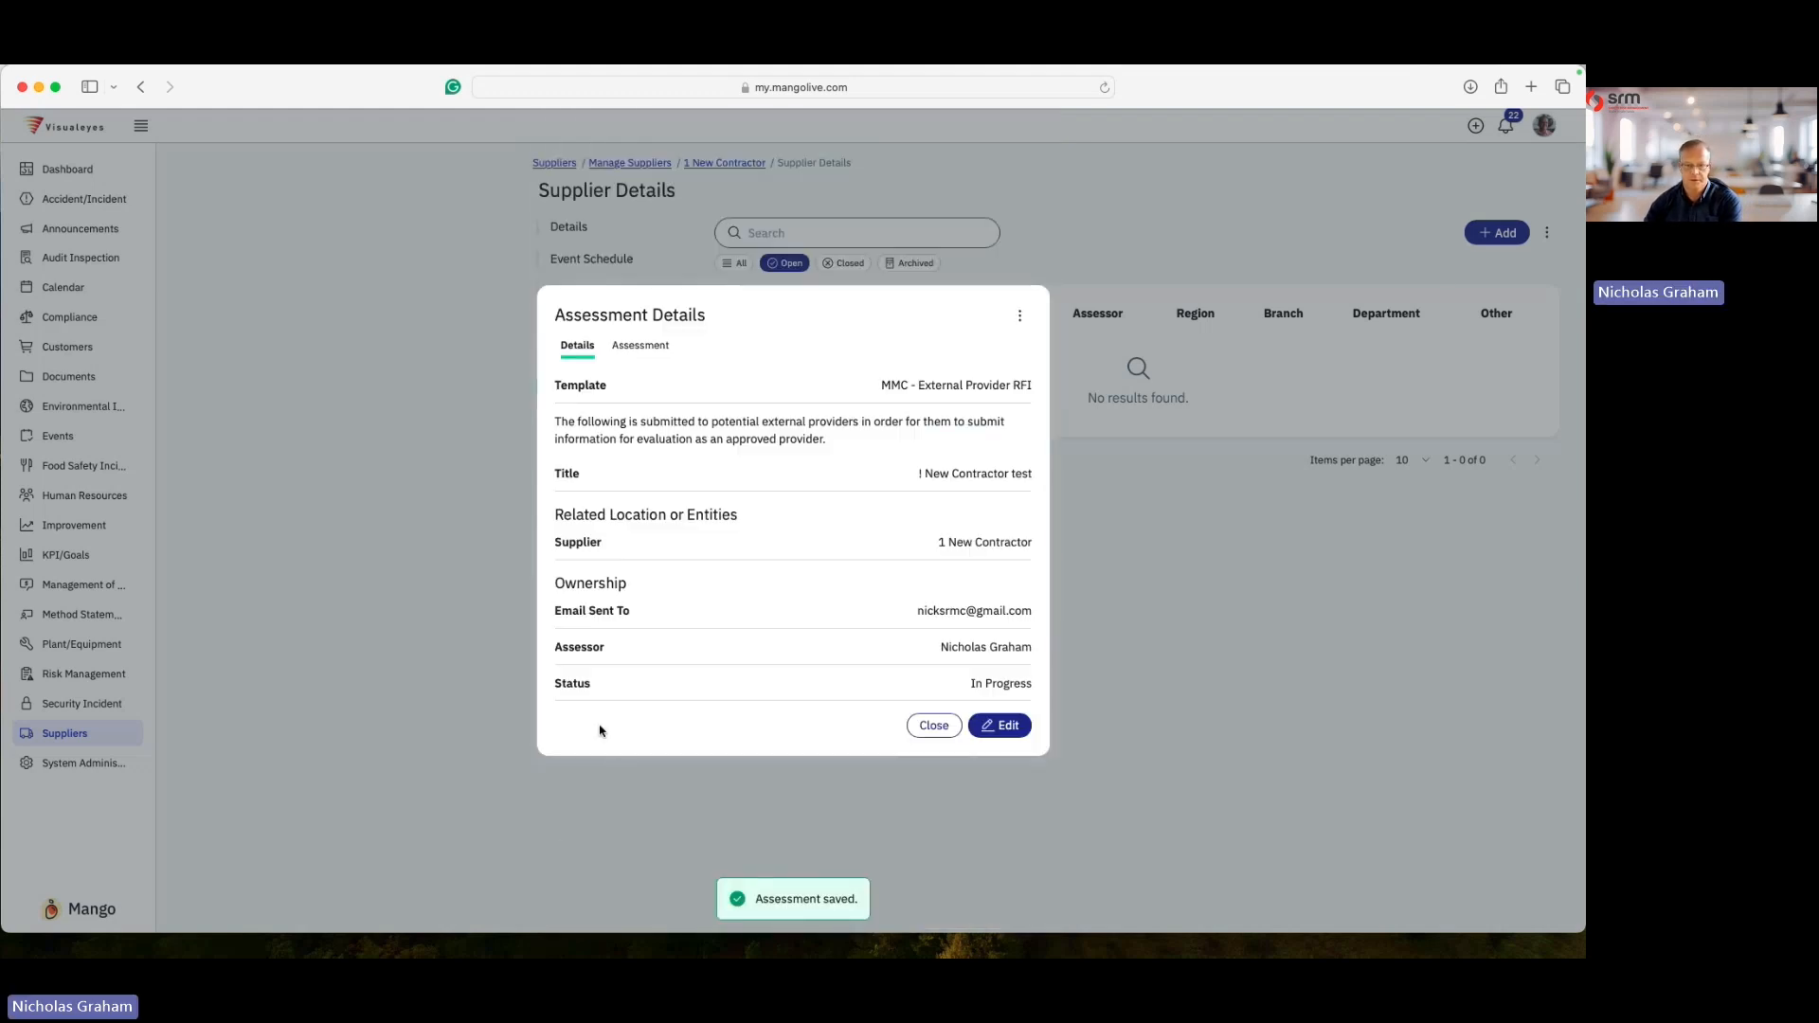
left_click(1180, 650)
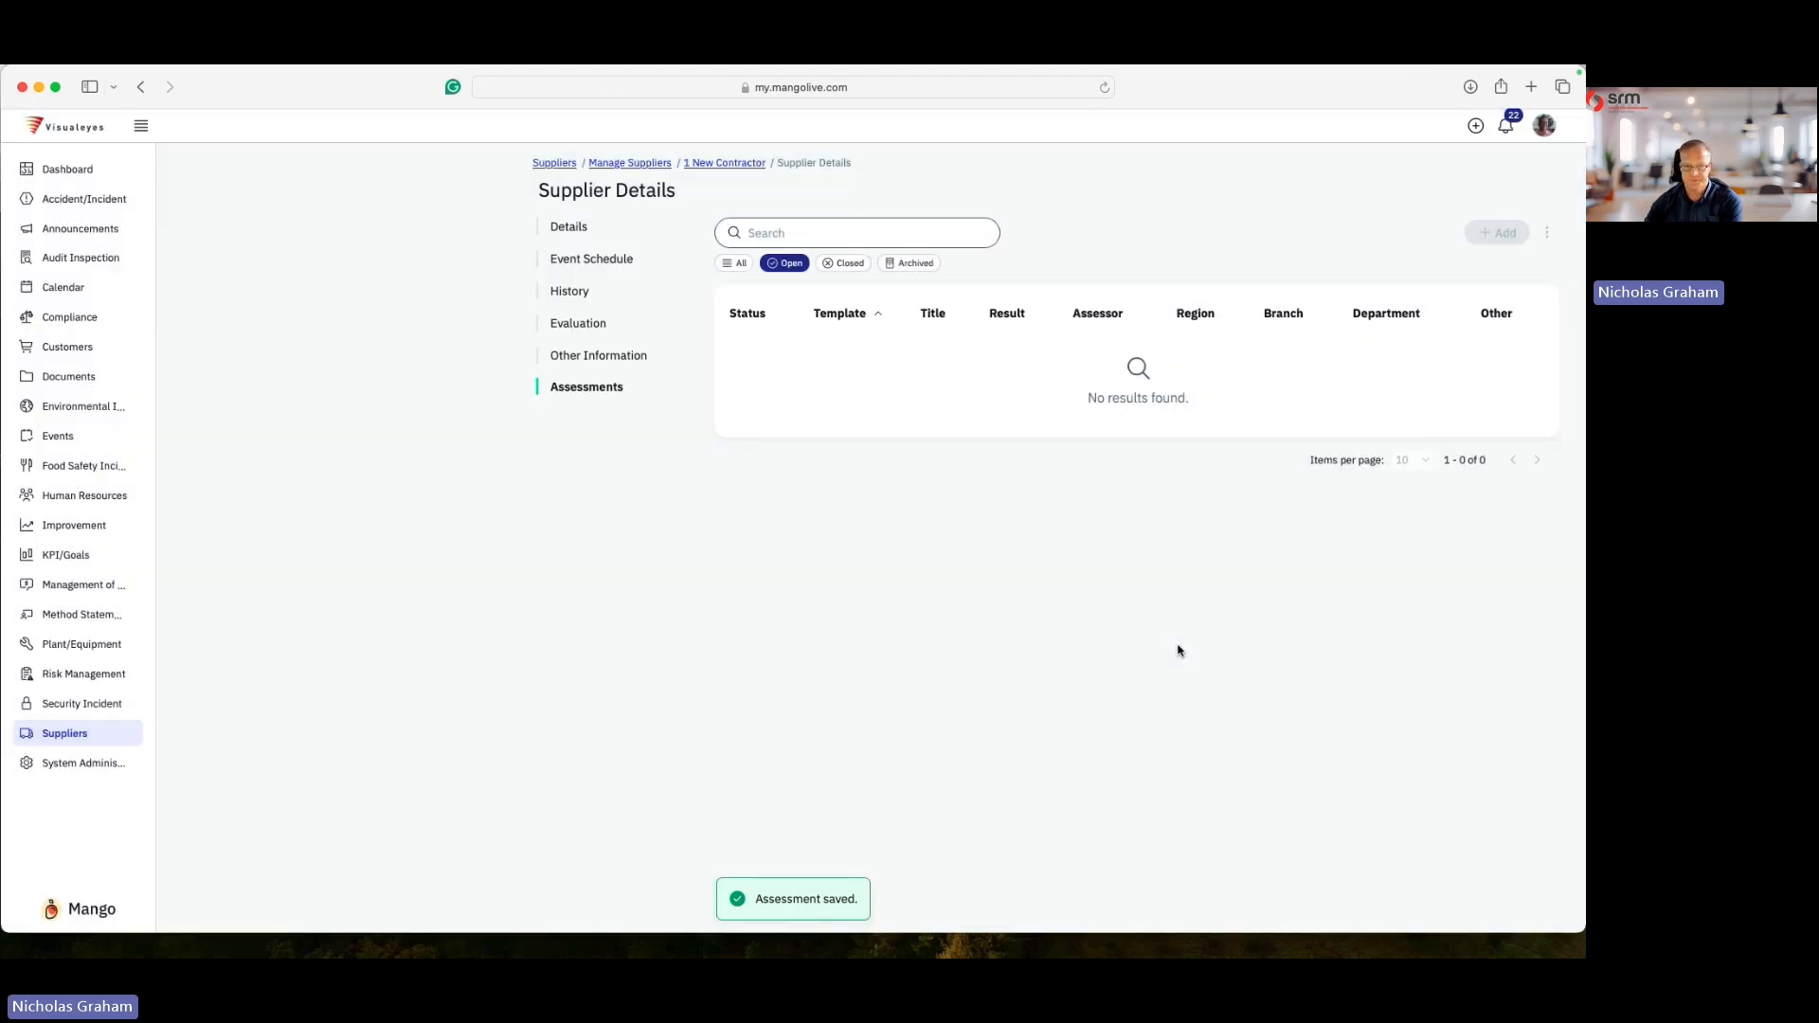
- Open the assessment from the supplier's e-mailed link and enter the company's legal name as 1 New Contractor
left_click(1243, 914)
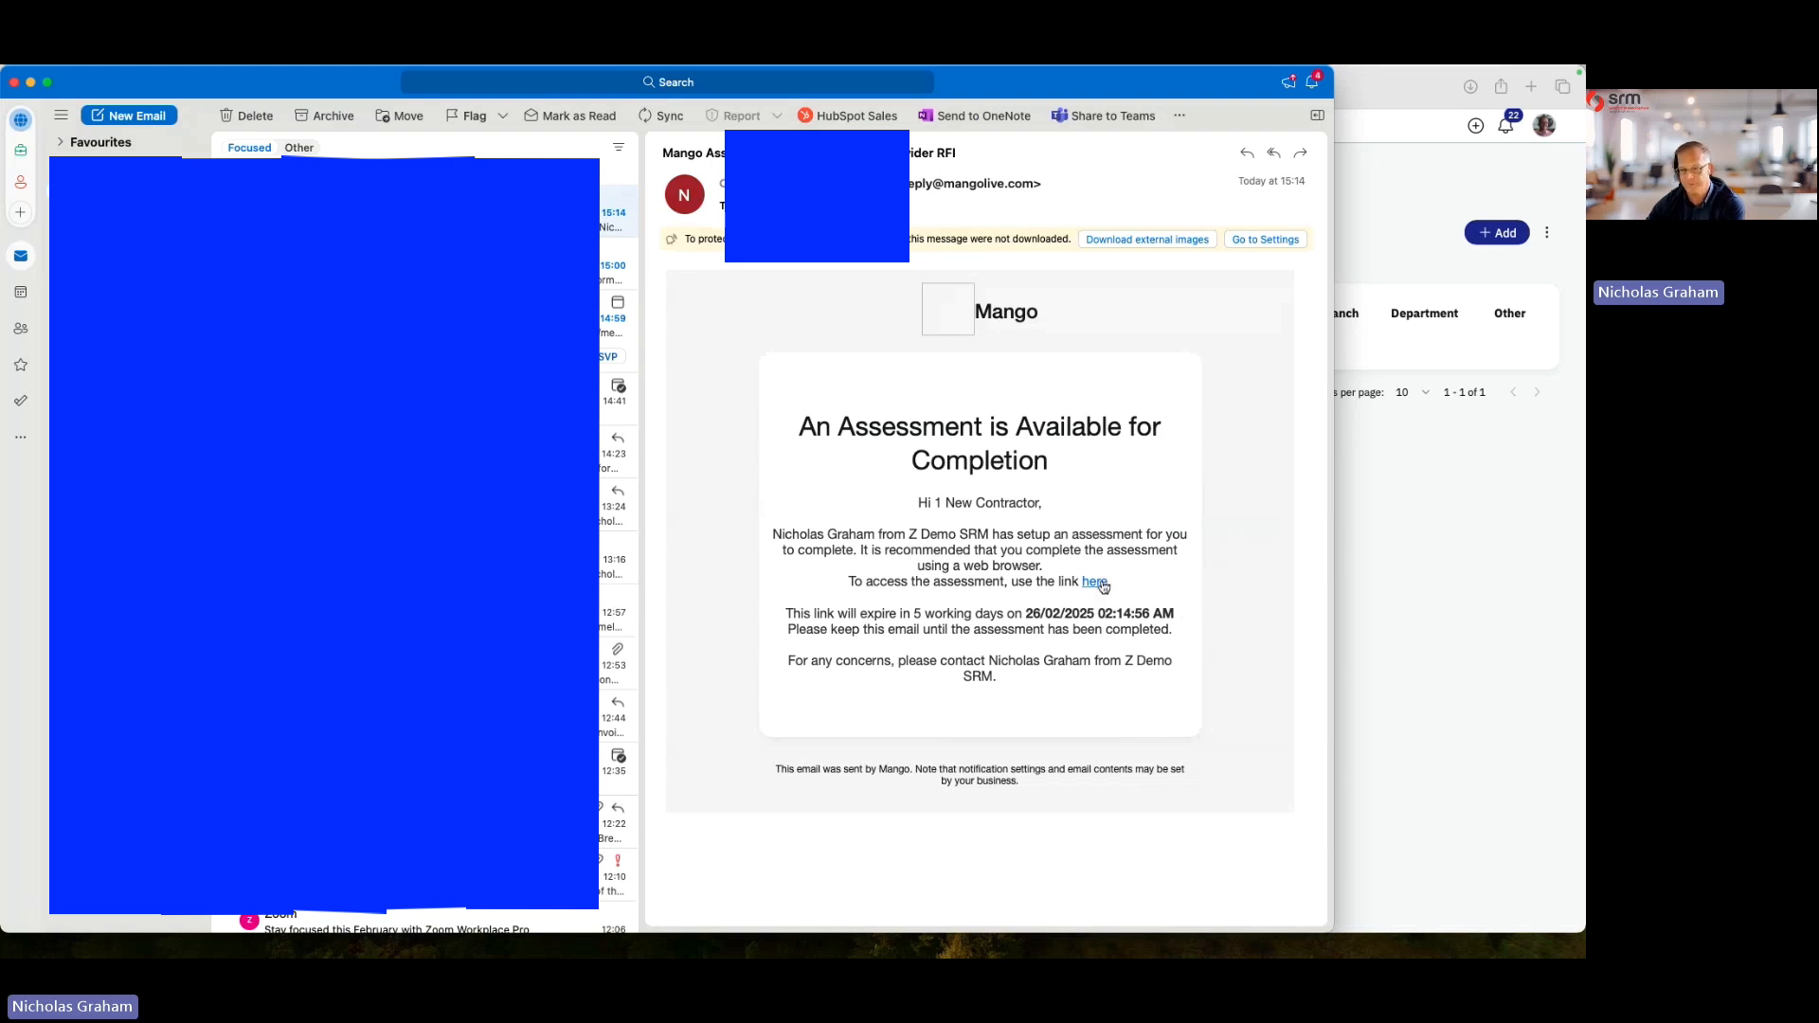
left_click(1095, 581)
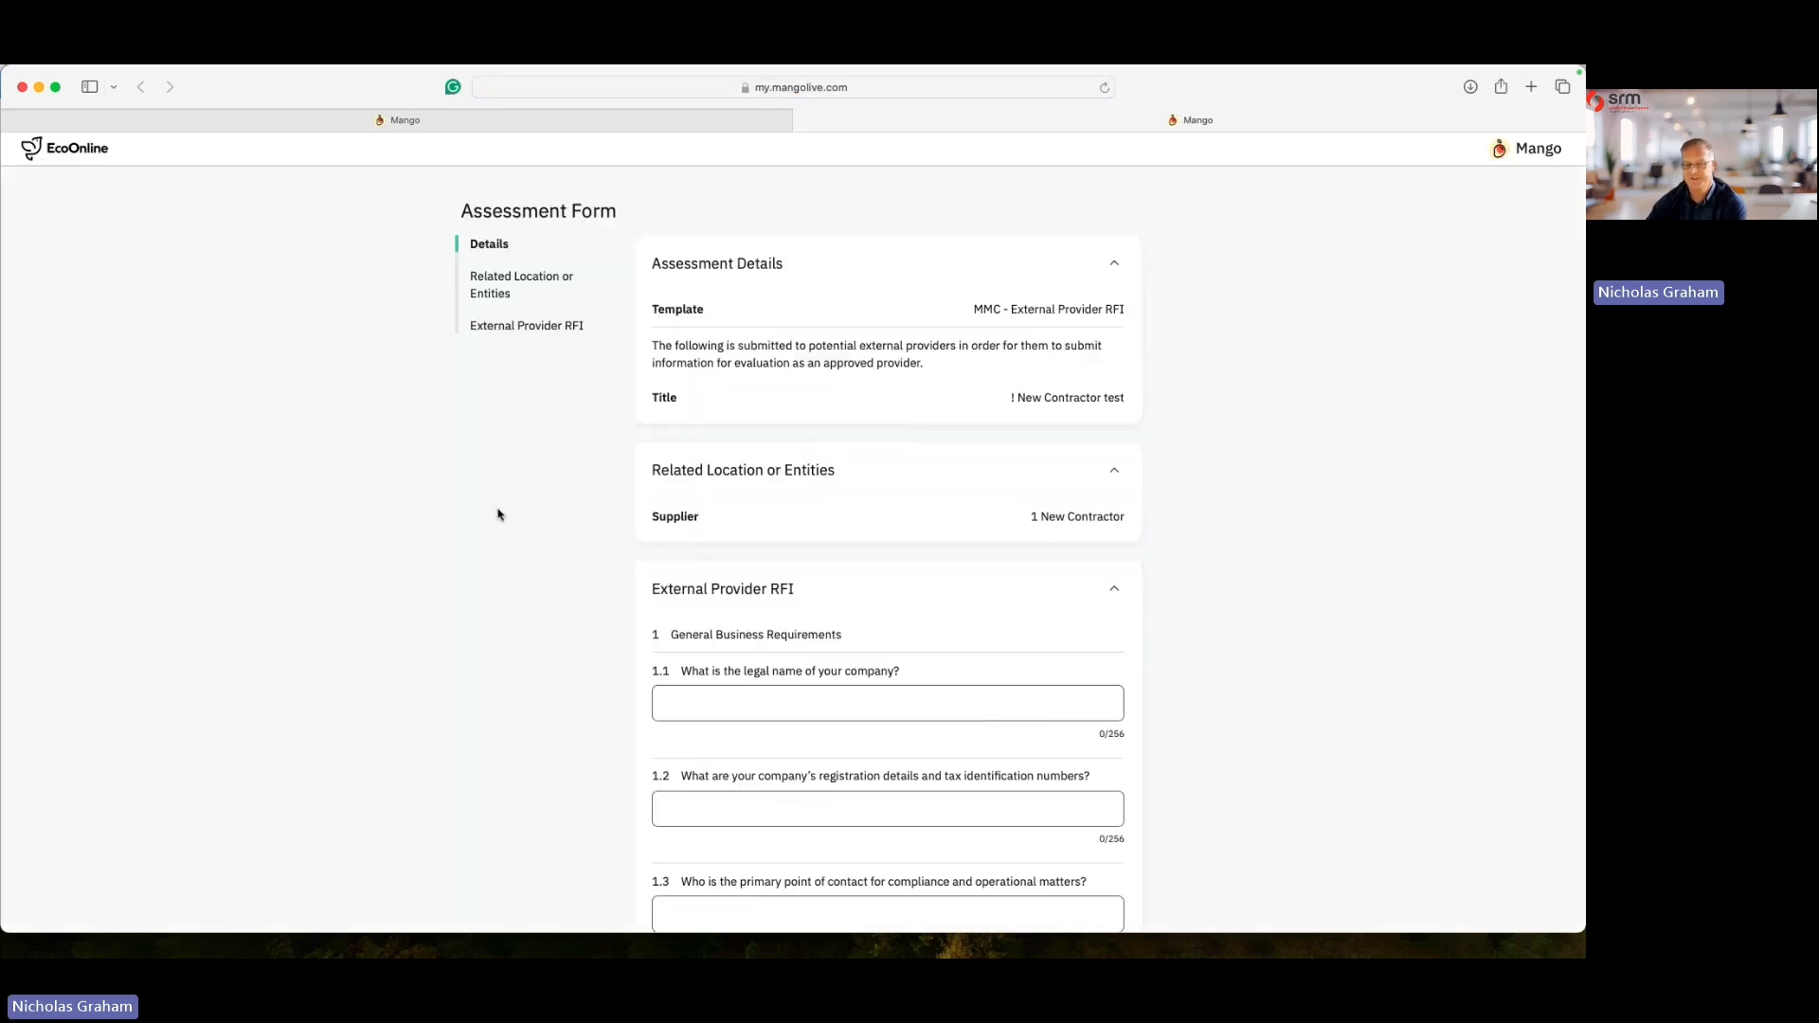
scroll(964, 617, "down", 3)
scroll(963, 617, "down", 2)
left_click(832, 487)
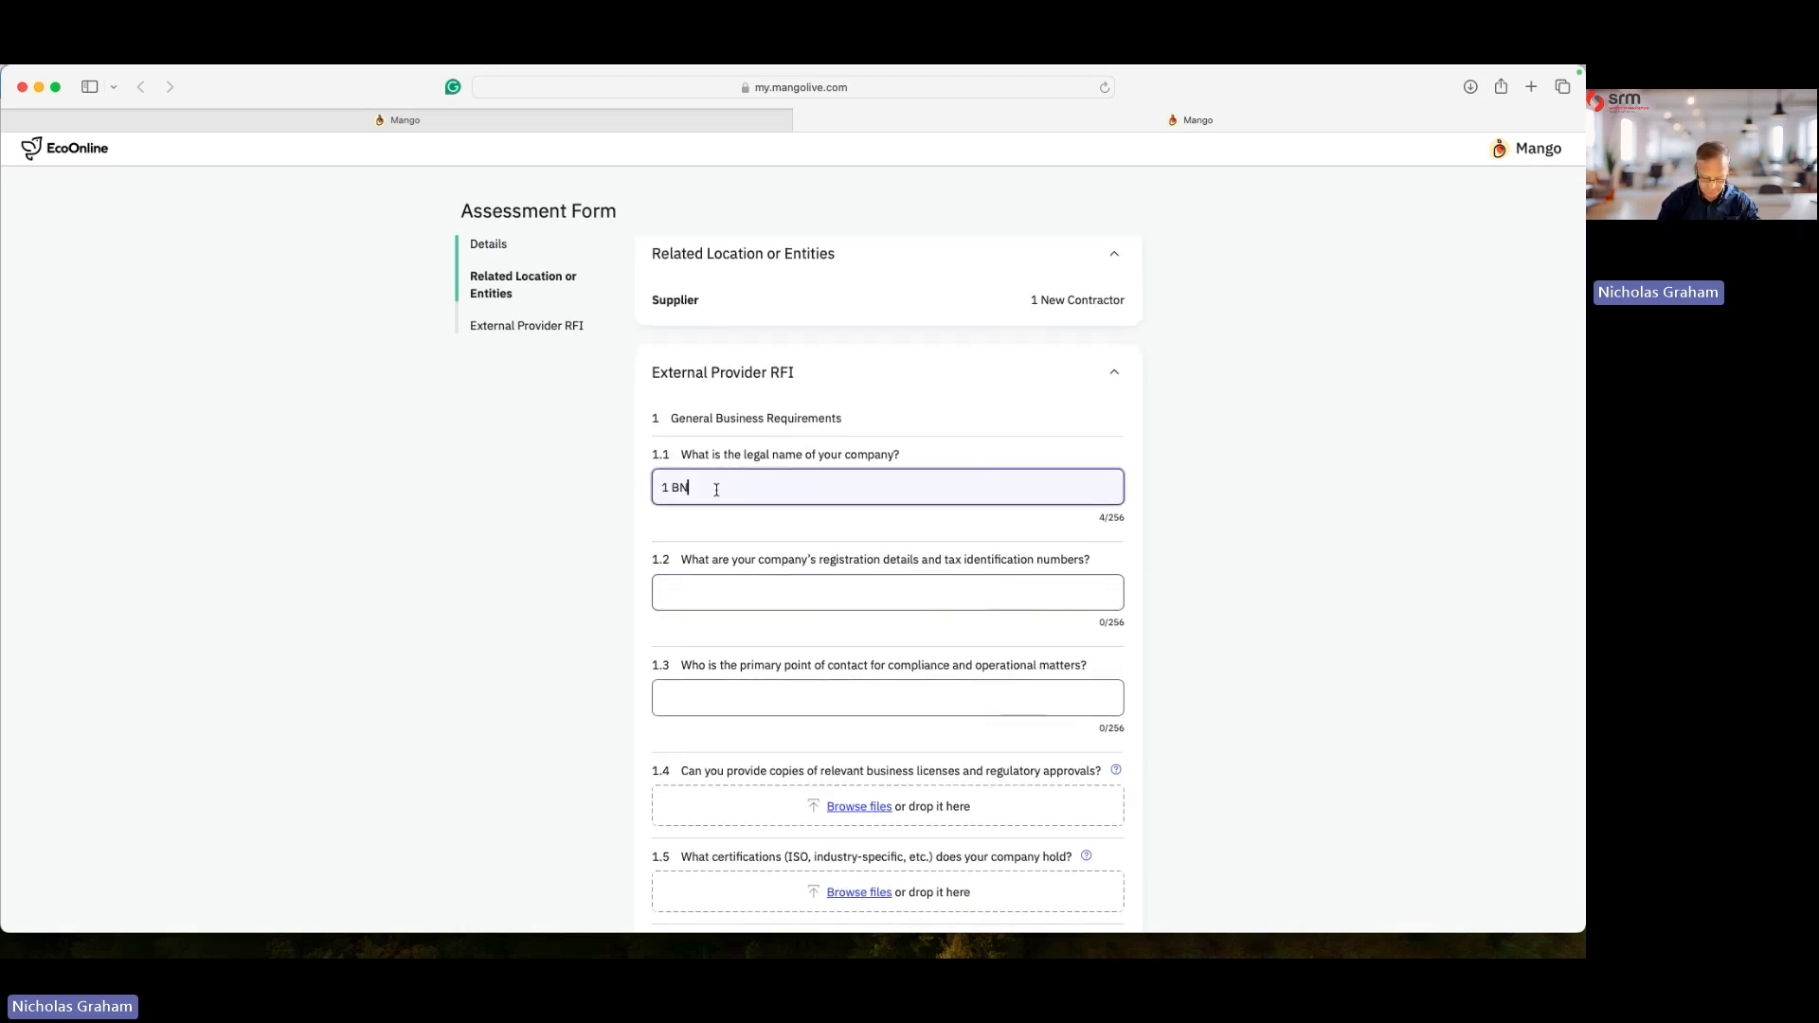
type("1 New ")
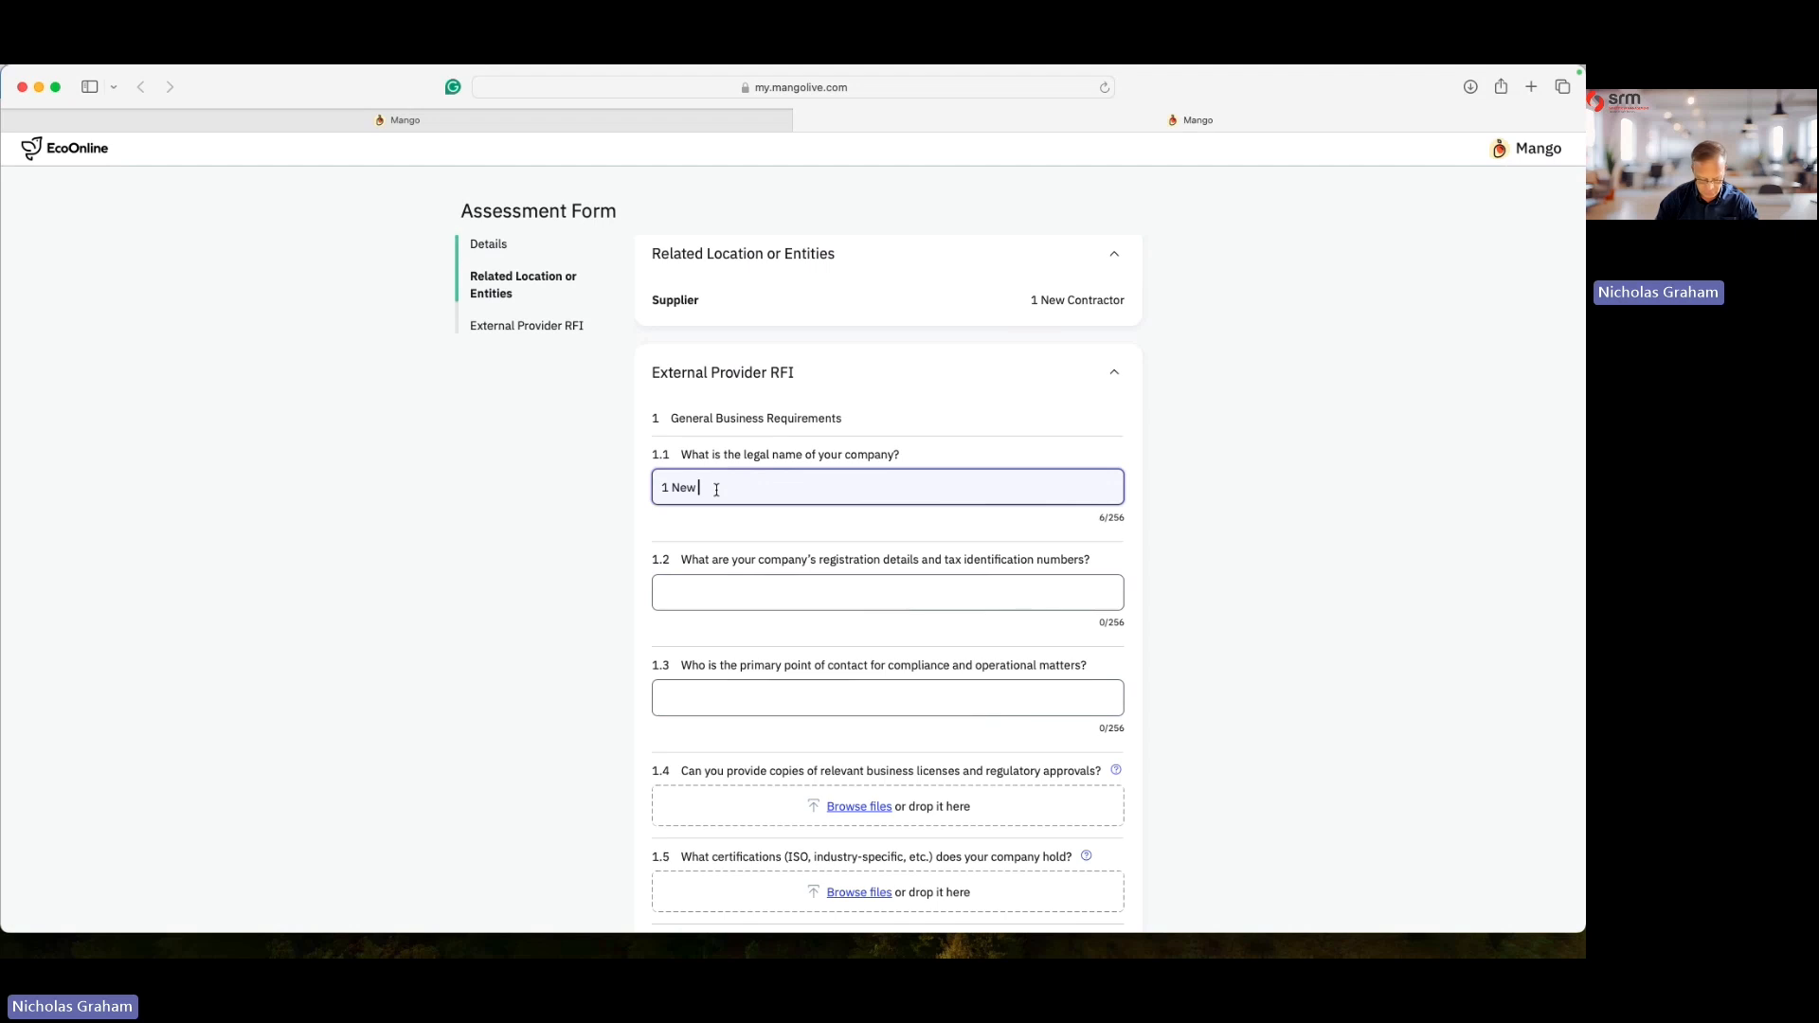
type("Contrac")
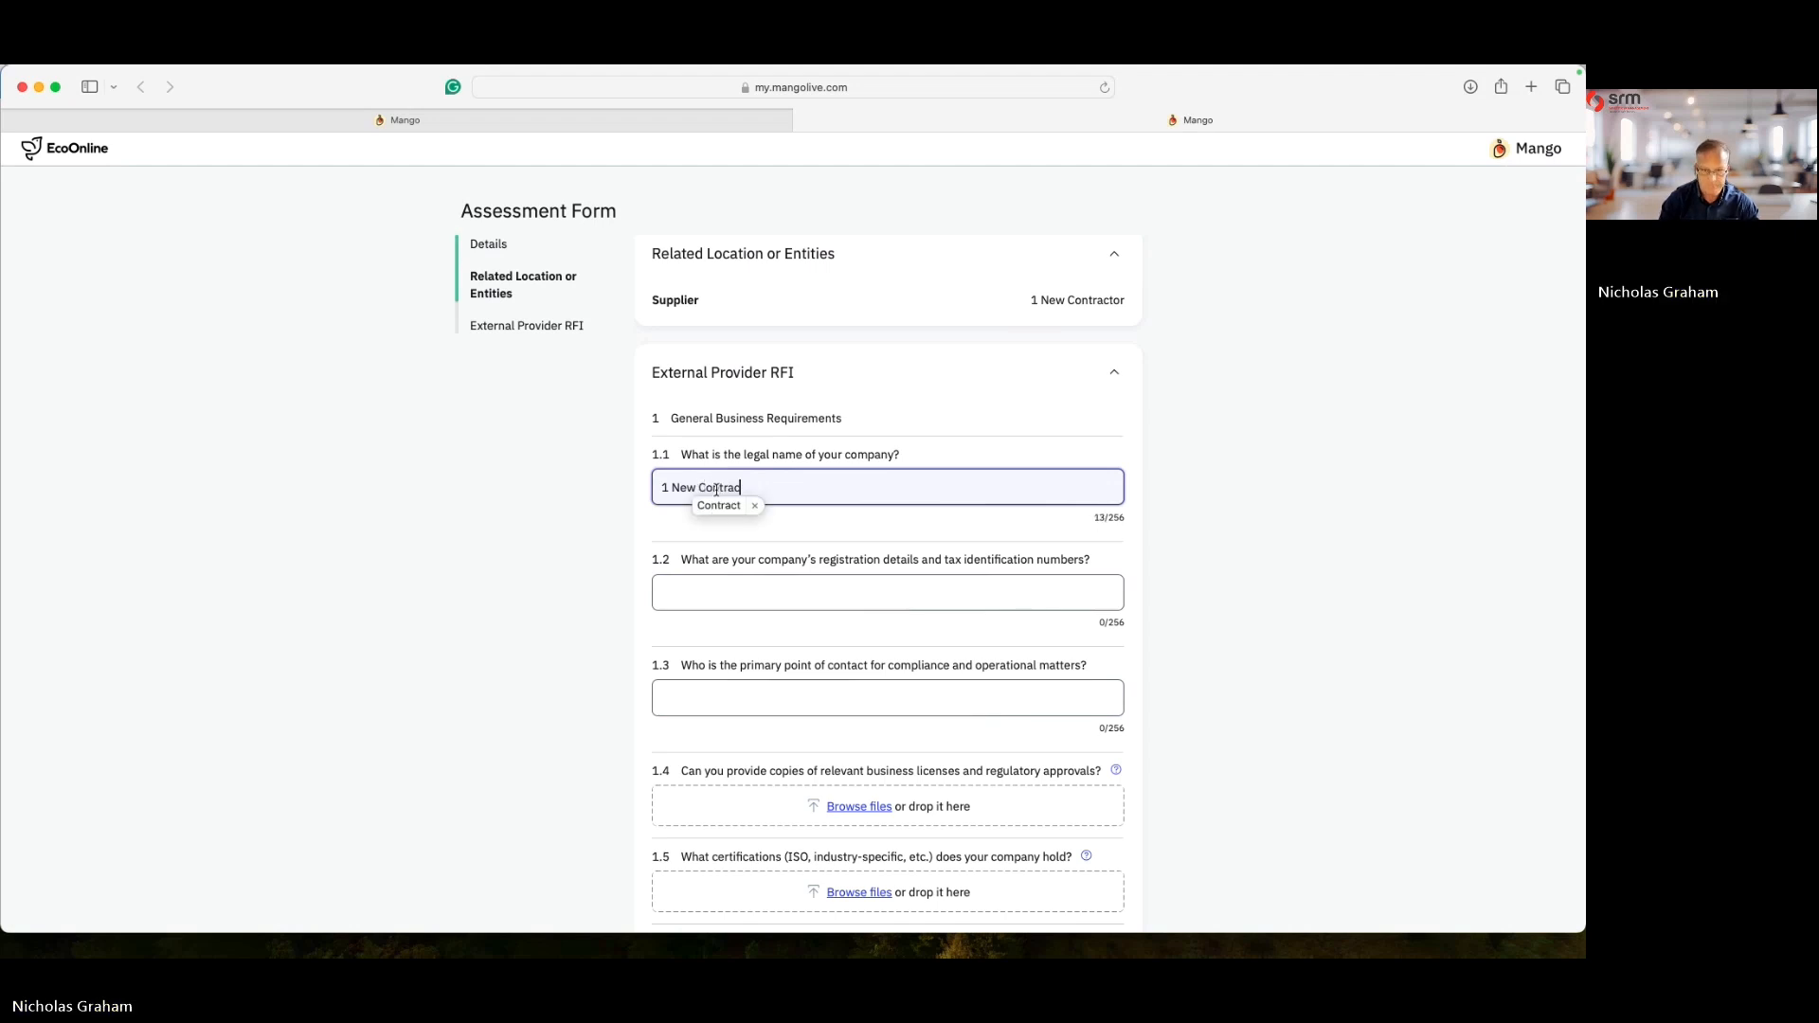
type("tor")
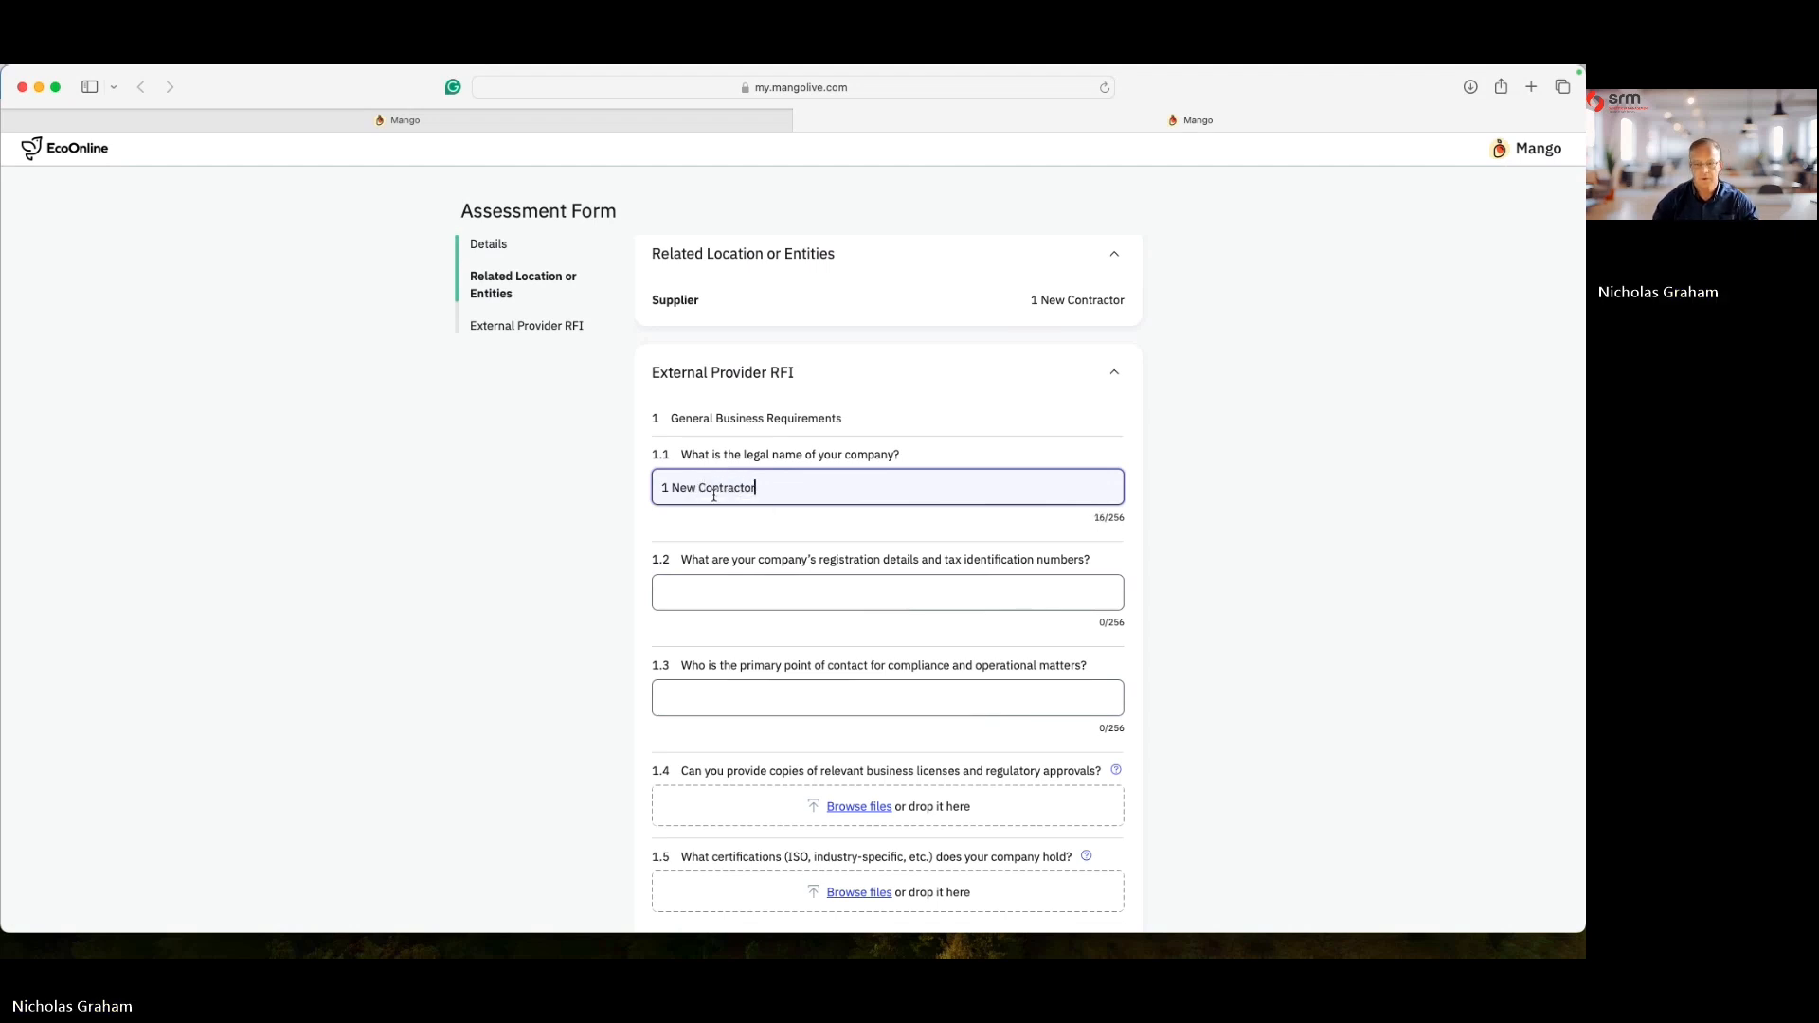
- Fill in the company's registration details and the primary contact's name
left_click(802, 596)
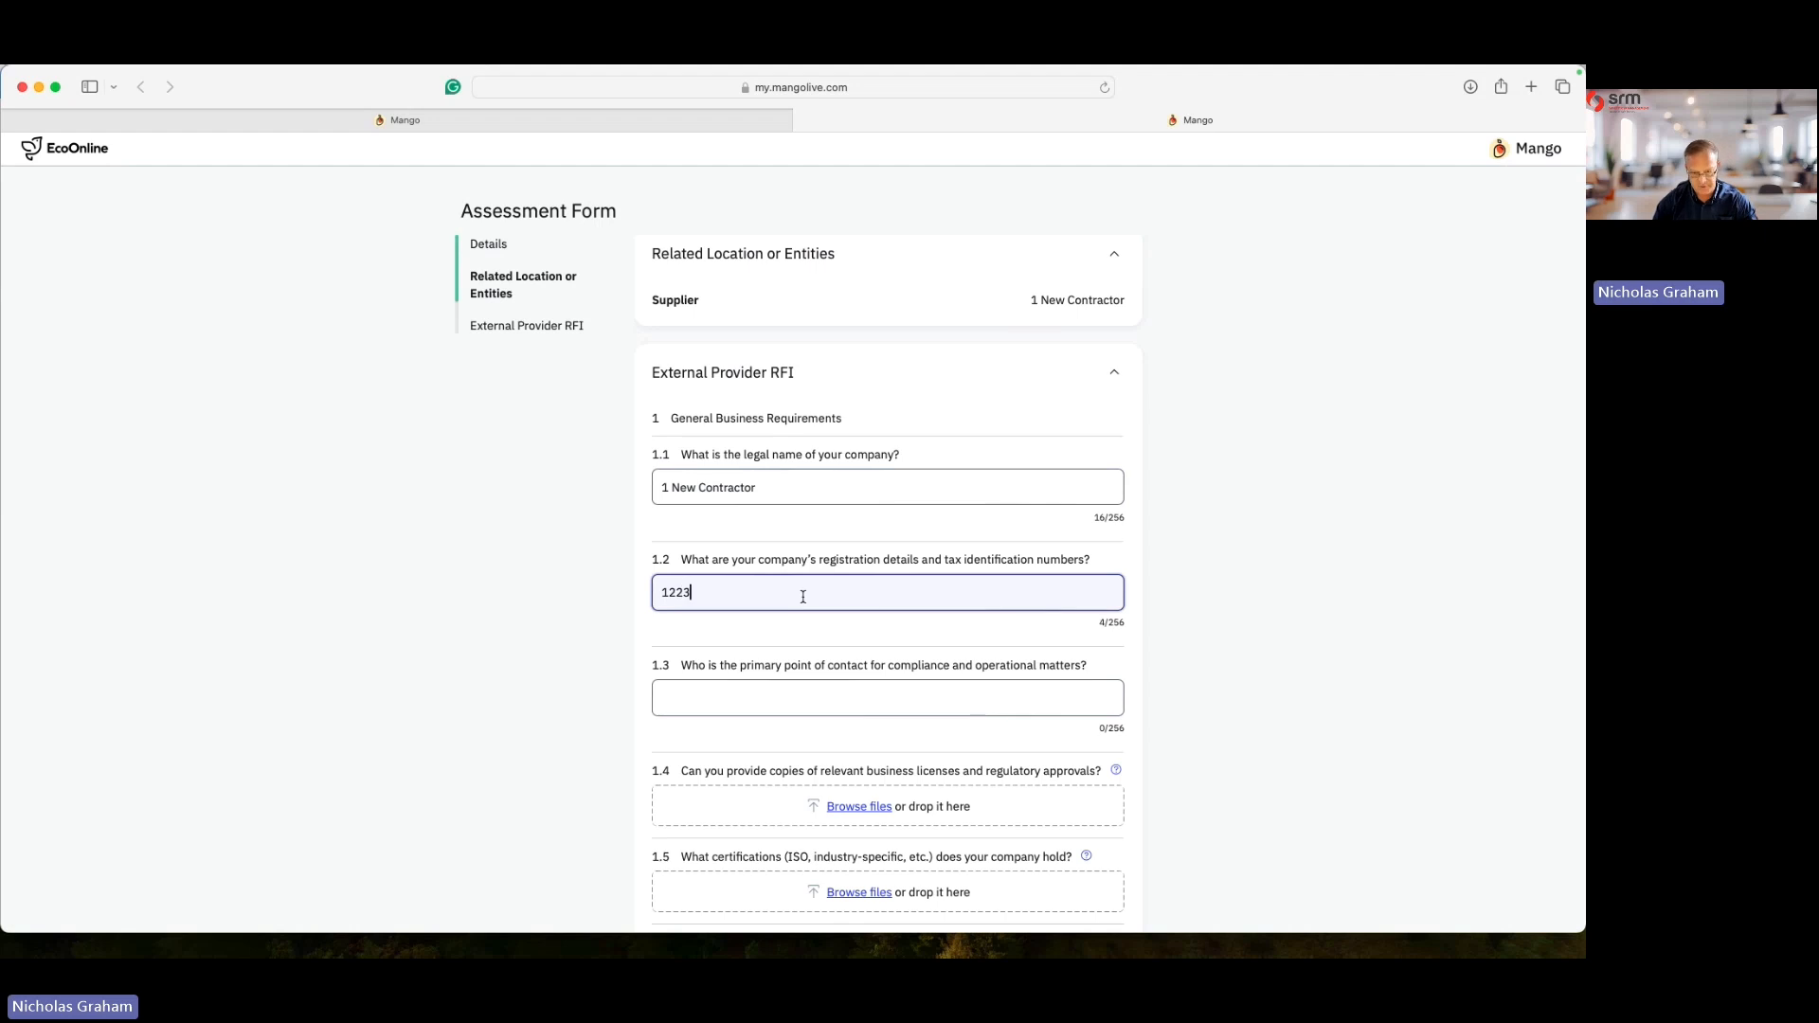
scroll(801, 615, "down", 3)
left_click(727, 549)
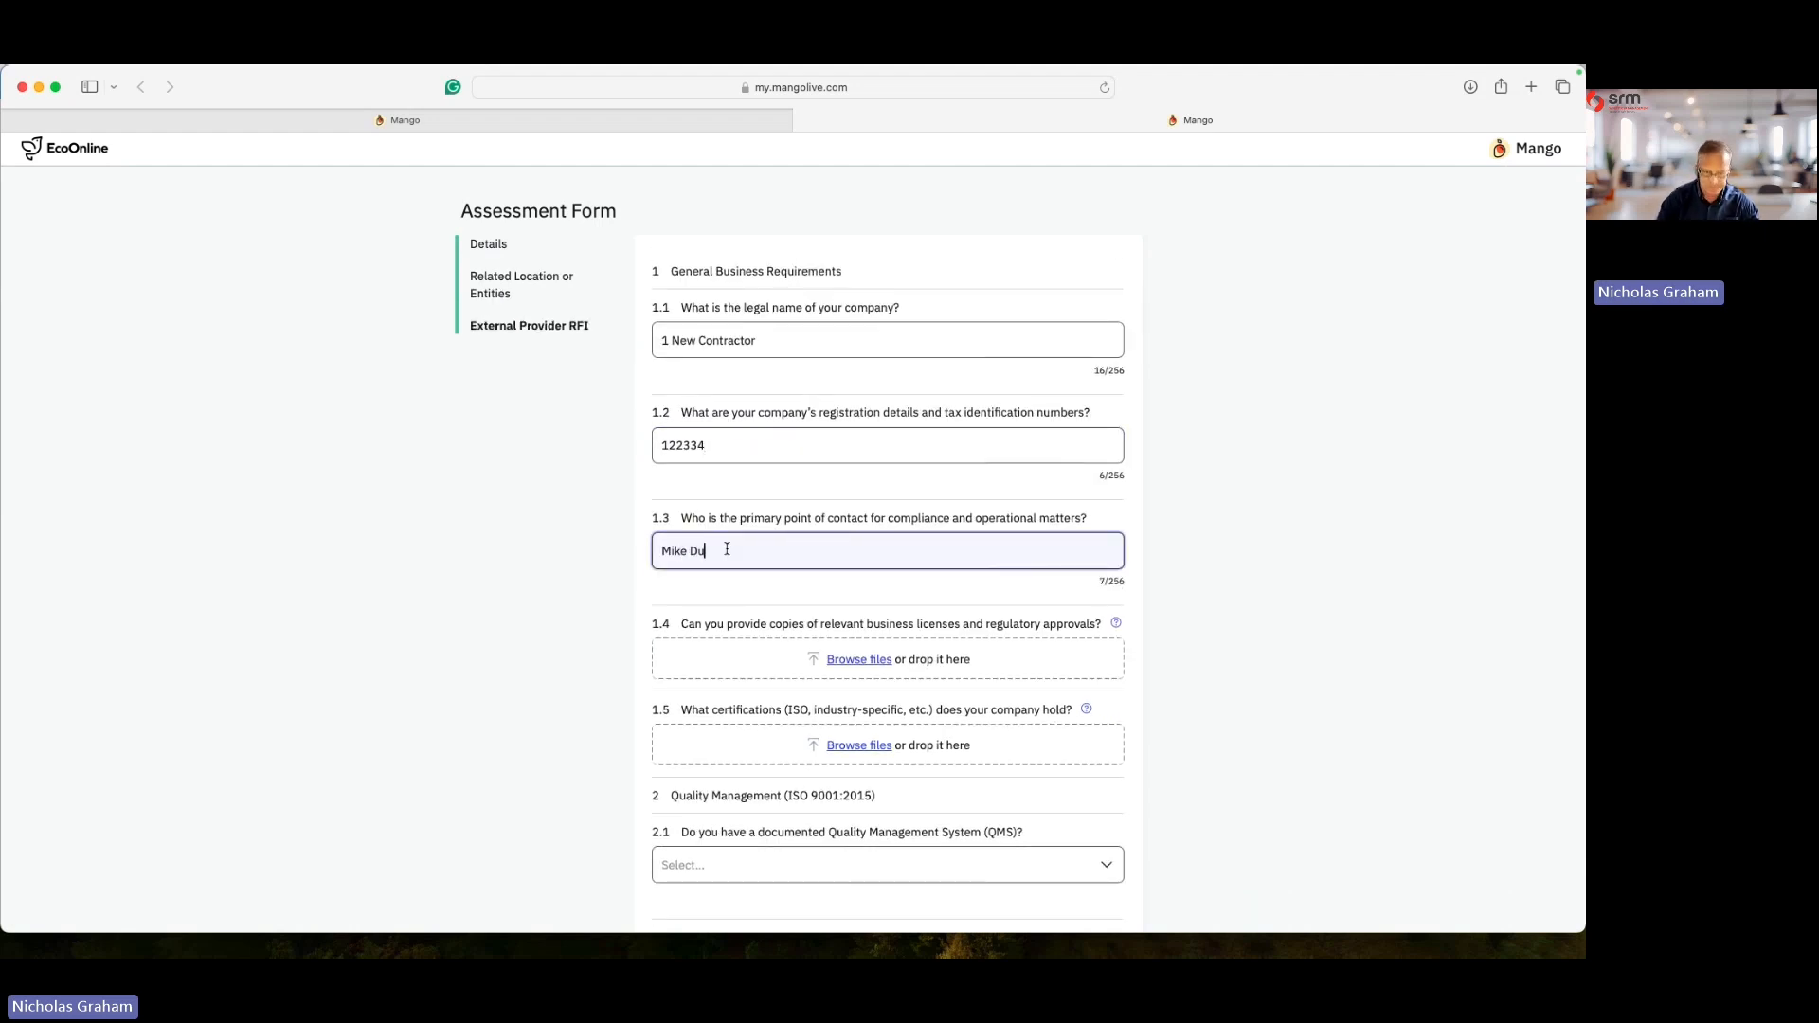
- Attach the Conclusion.docx file from the desktop to questions 1.4 and 1.5
left_click_drag(1582, 523, 1429, 530)
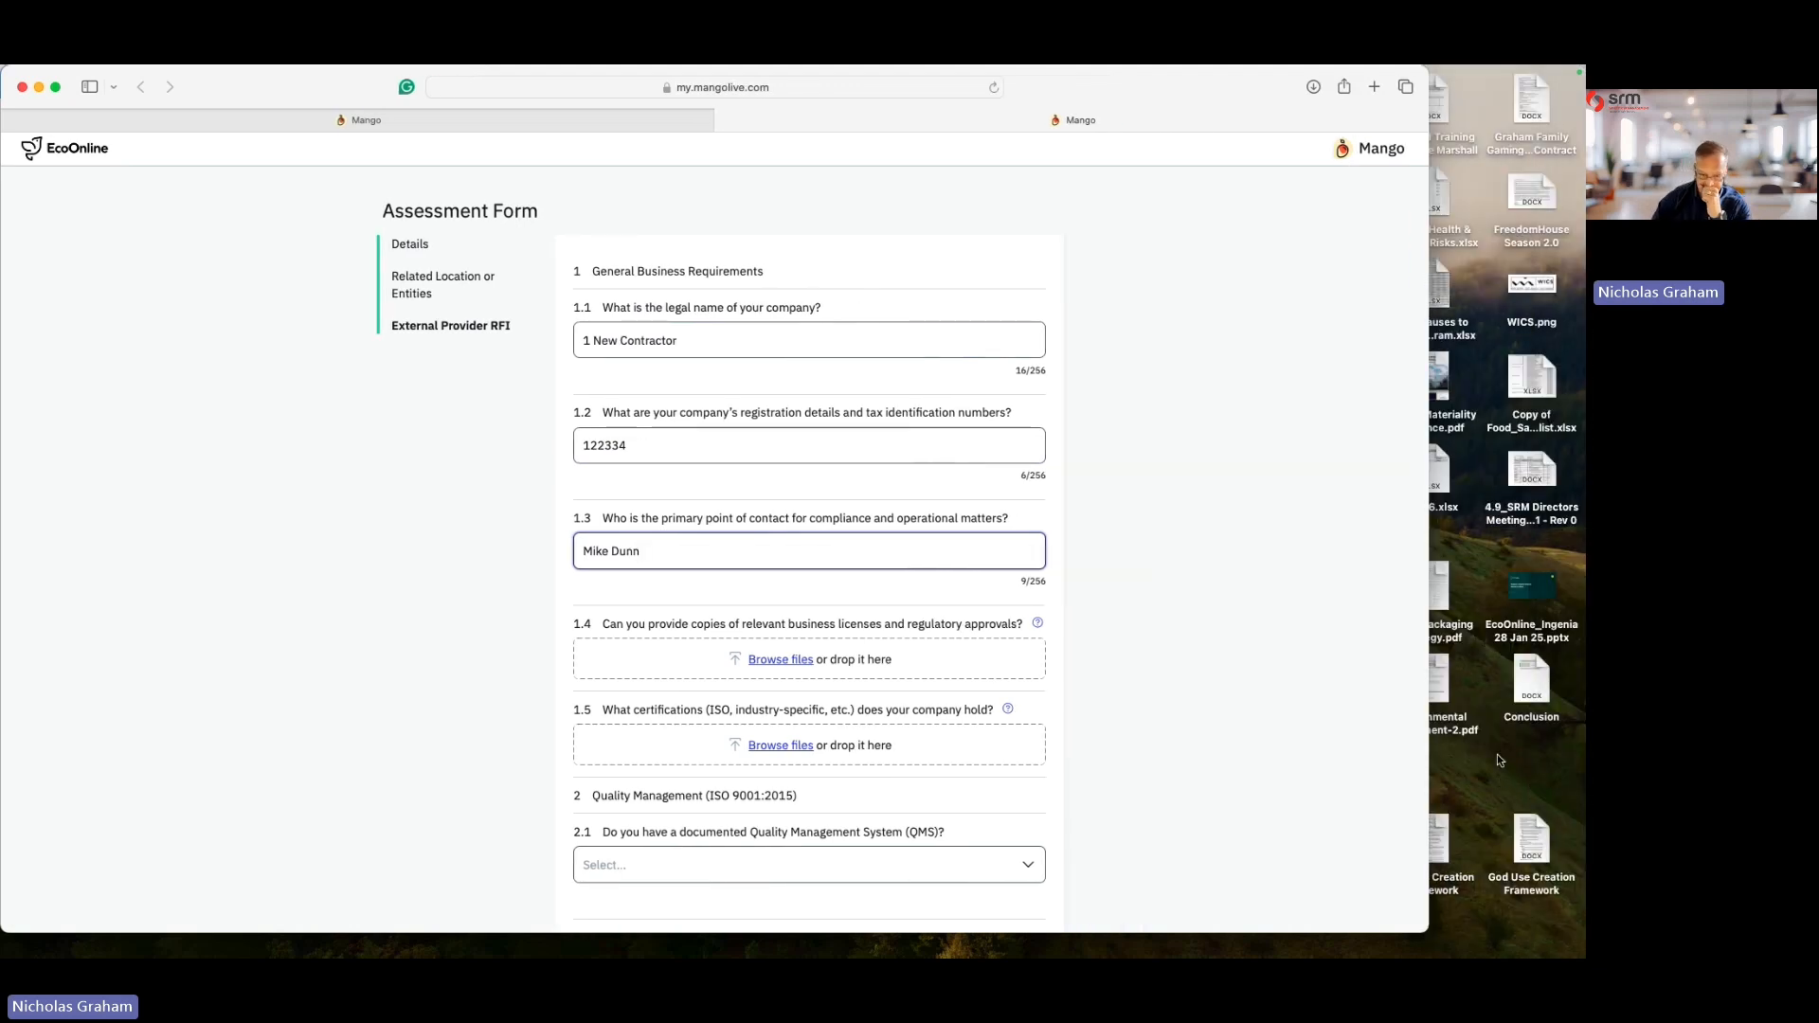
scroll(908, 575, "down", 2)
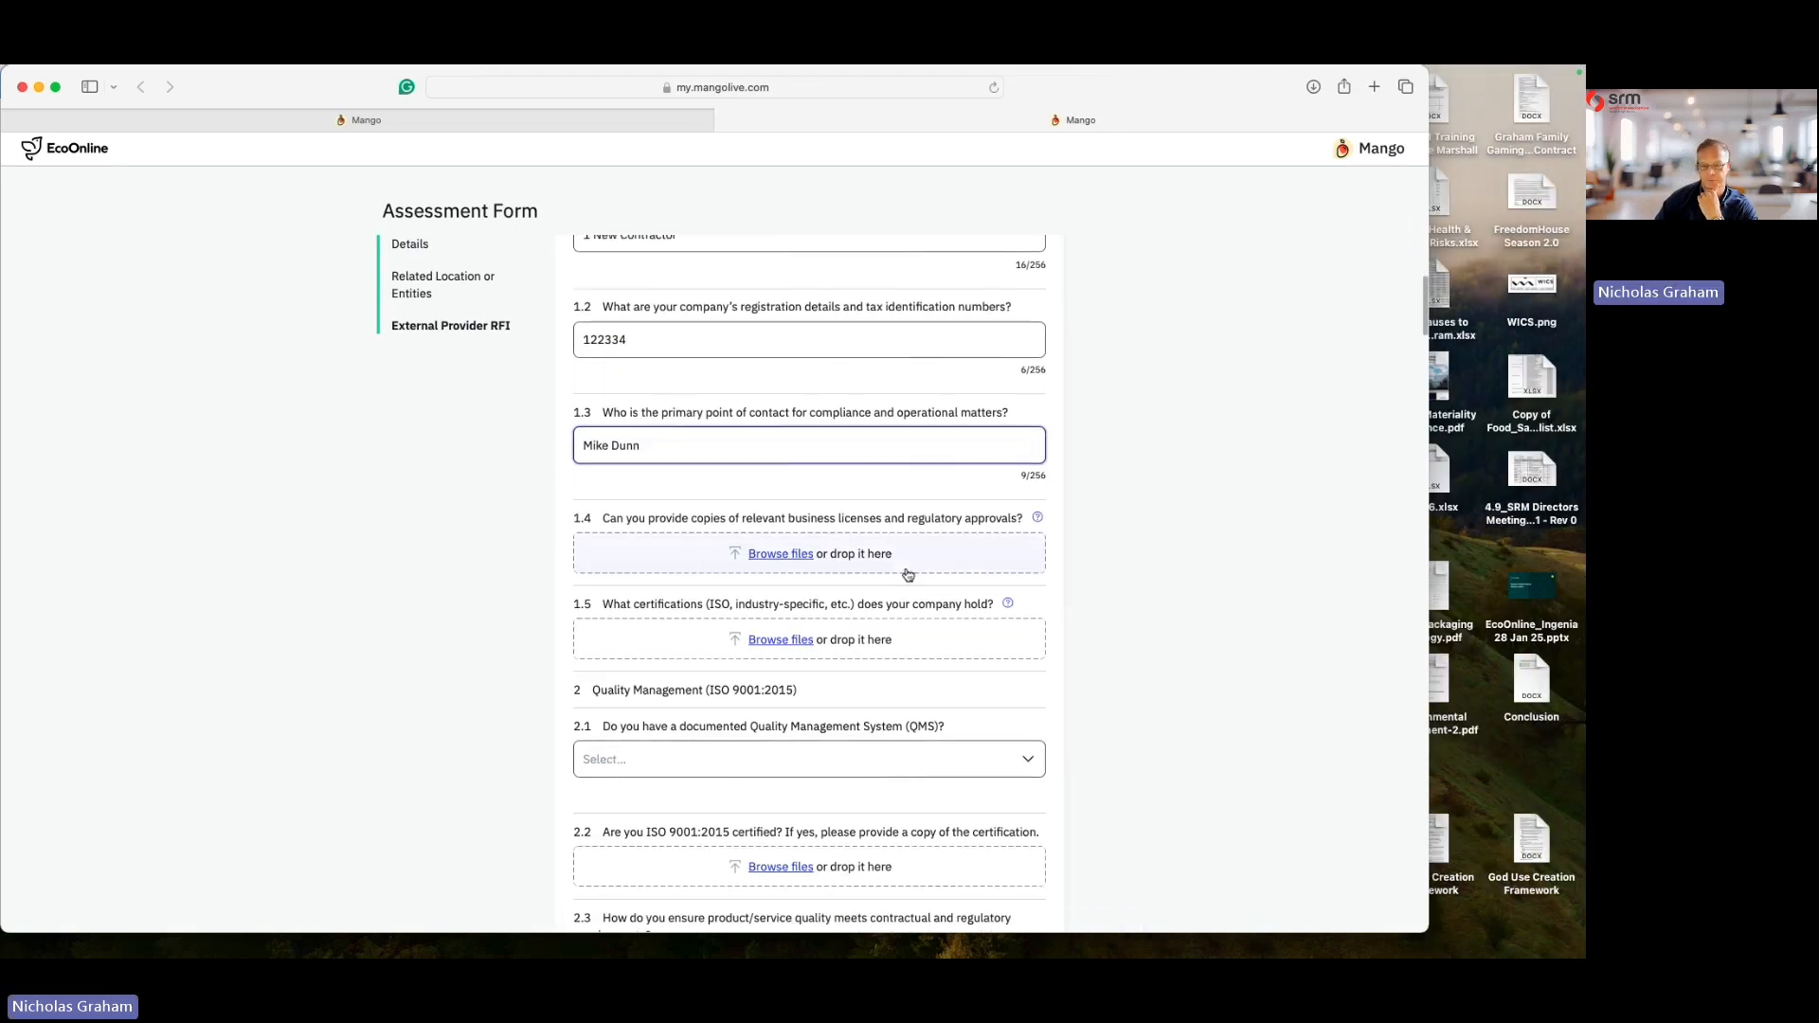
left_click_drag(1532, 680, 835, 558)
left_click_drag(1532, 680, 810, 668)
scroll(776, 644, "down", 5)
- Answer Yes to the documented QMS question and attach Conclusion.docx to question 2.2
left_click(642, 565)
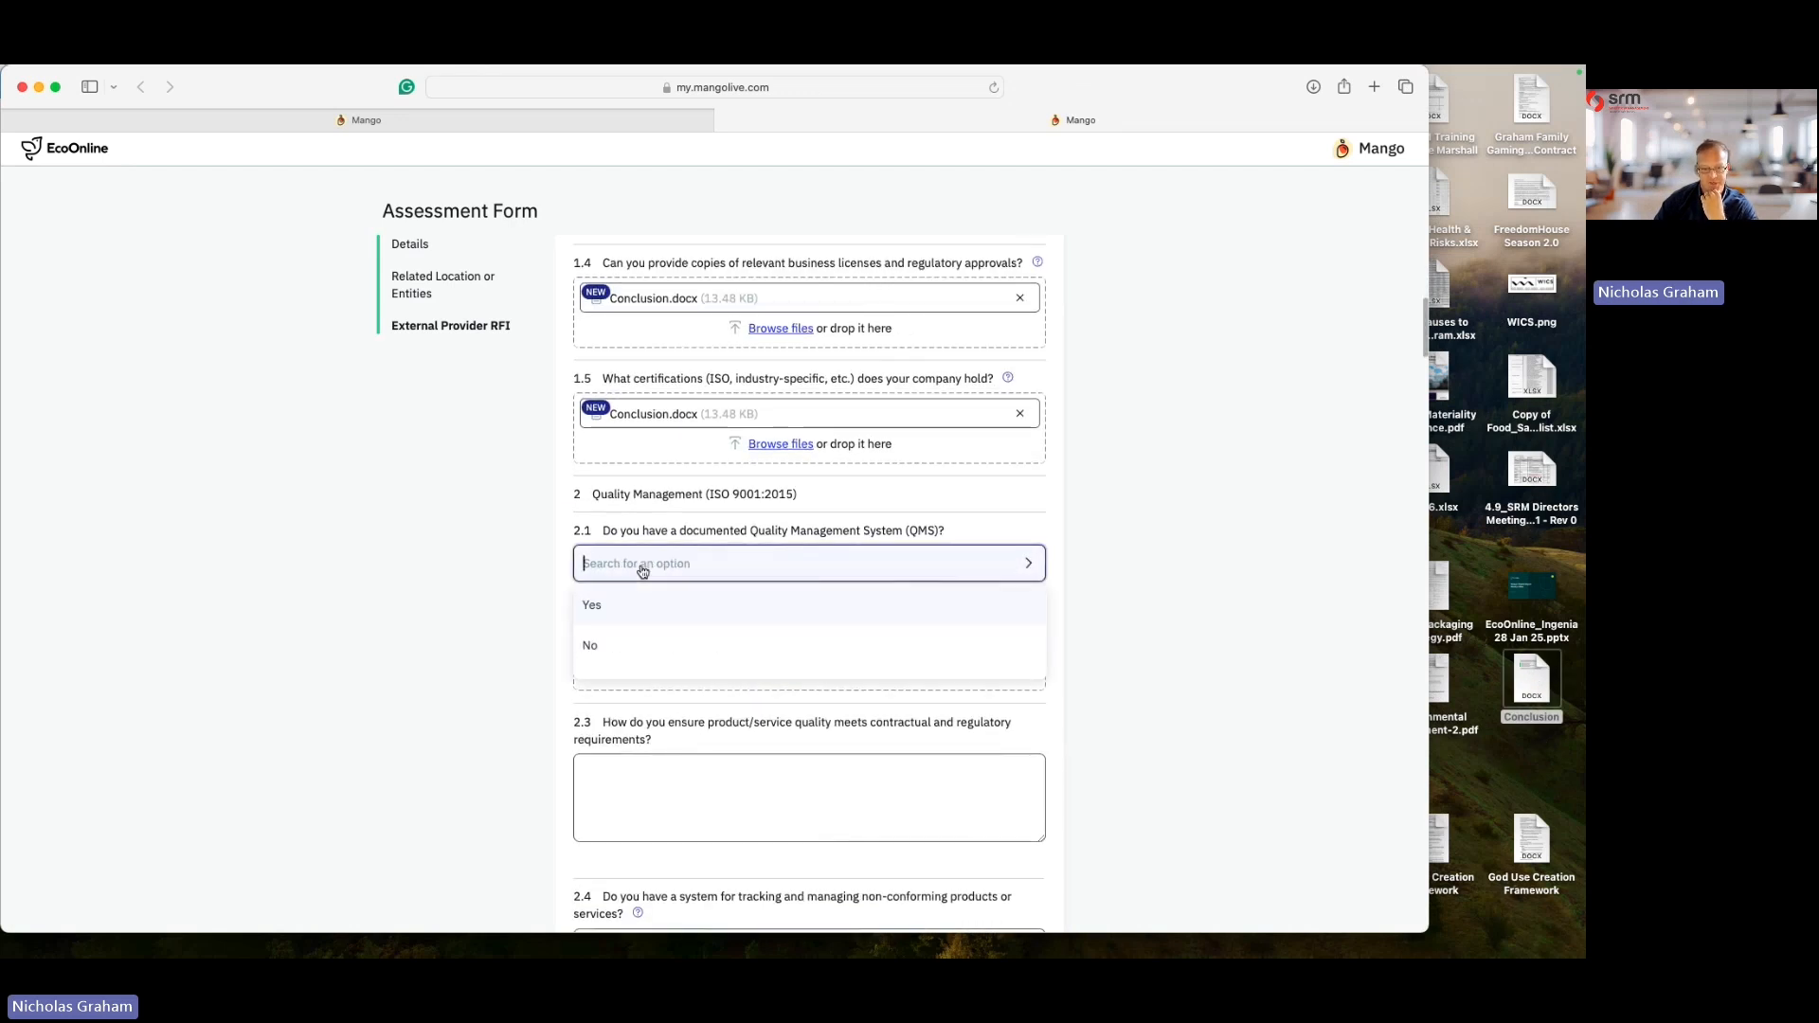
left_click(611, 611)
left_click_drag(1536, 680, 748, 671)
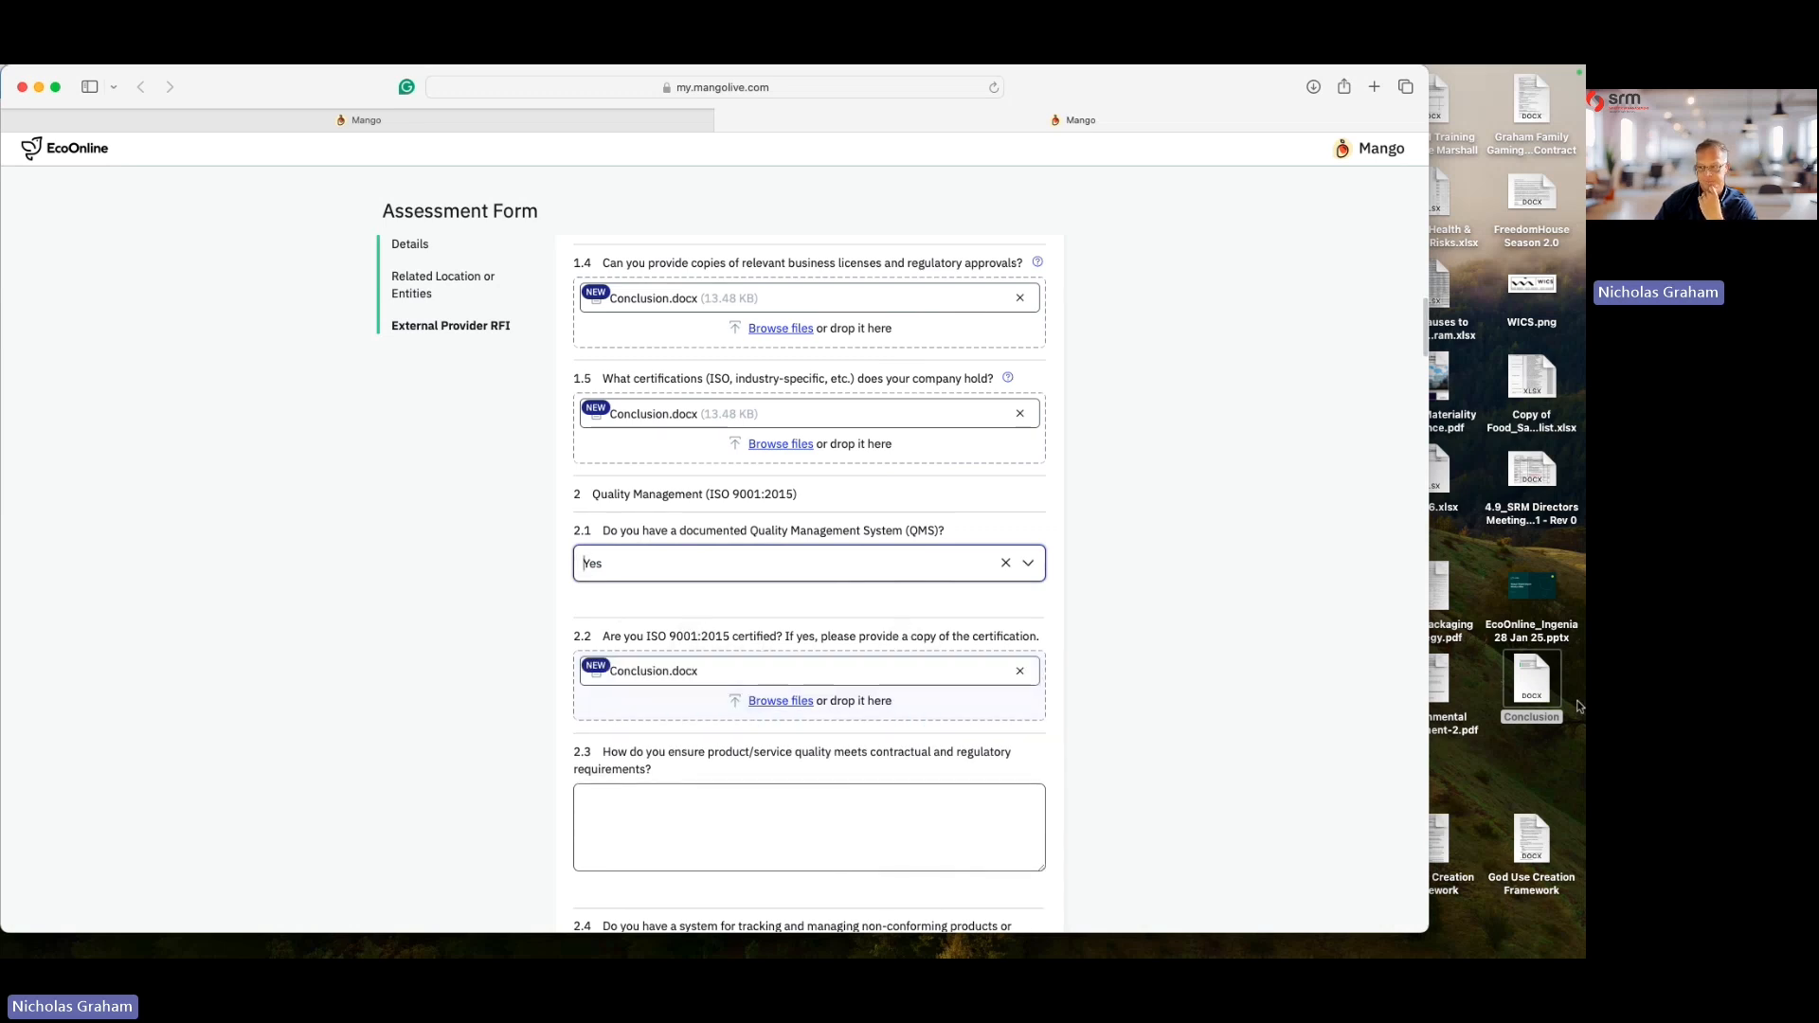
- Open the Conclusion document, copy all of its text and close it
left_click(1534, 682)
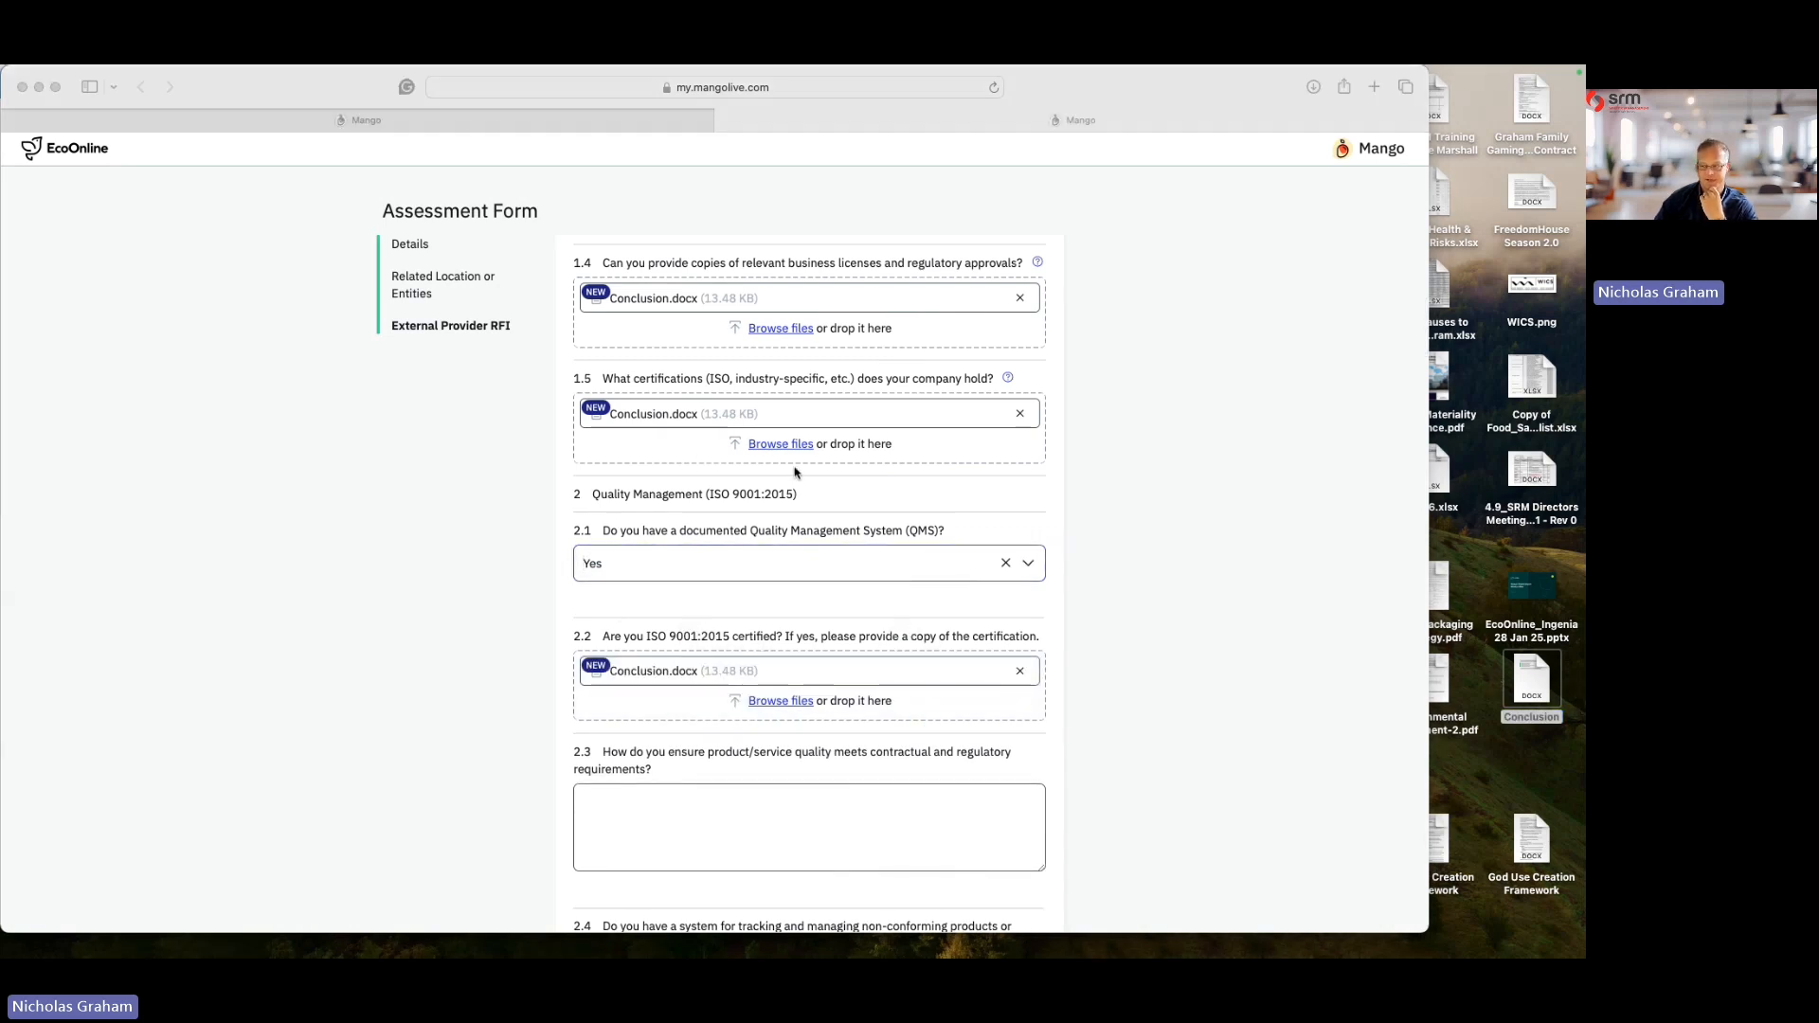
left_click_drag(442, 311, 984, 537)
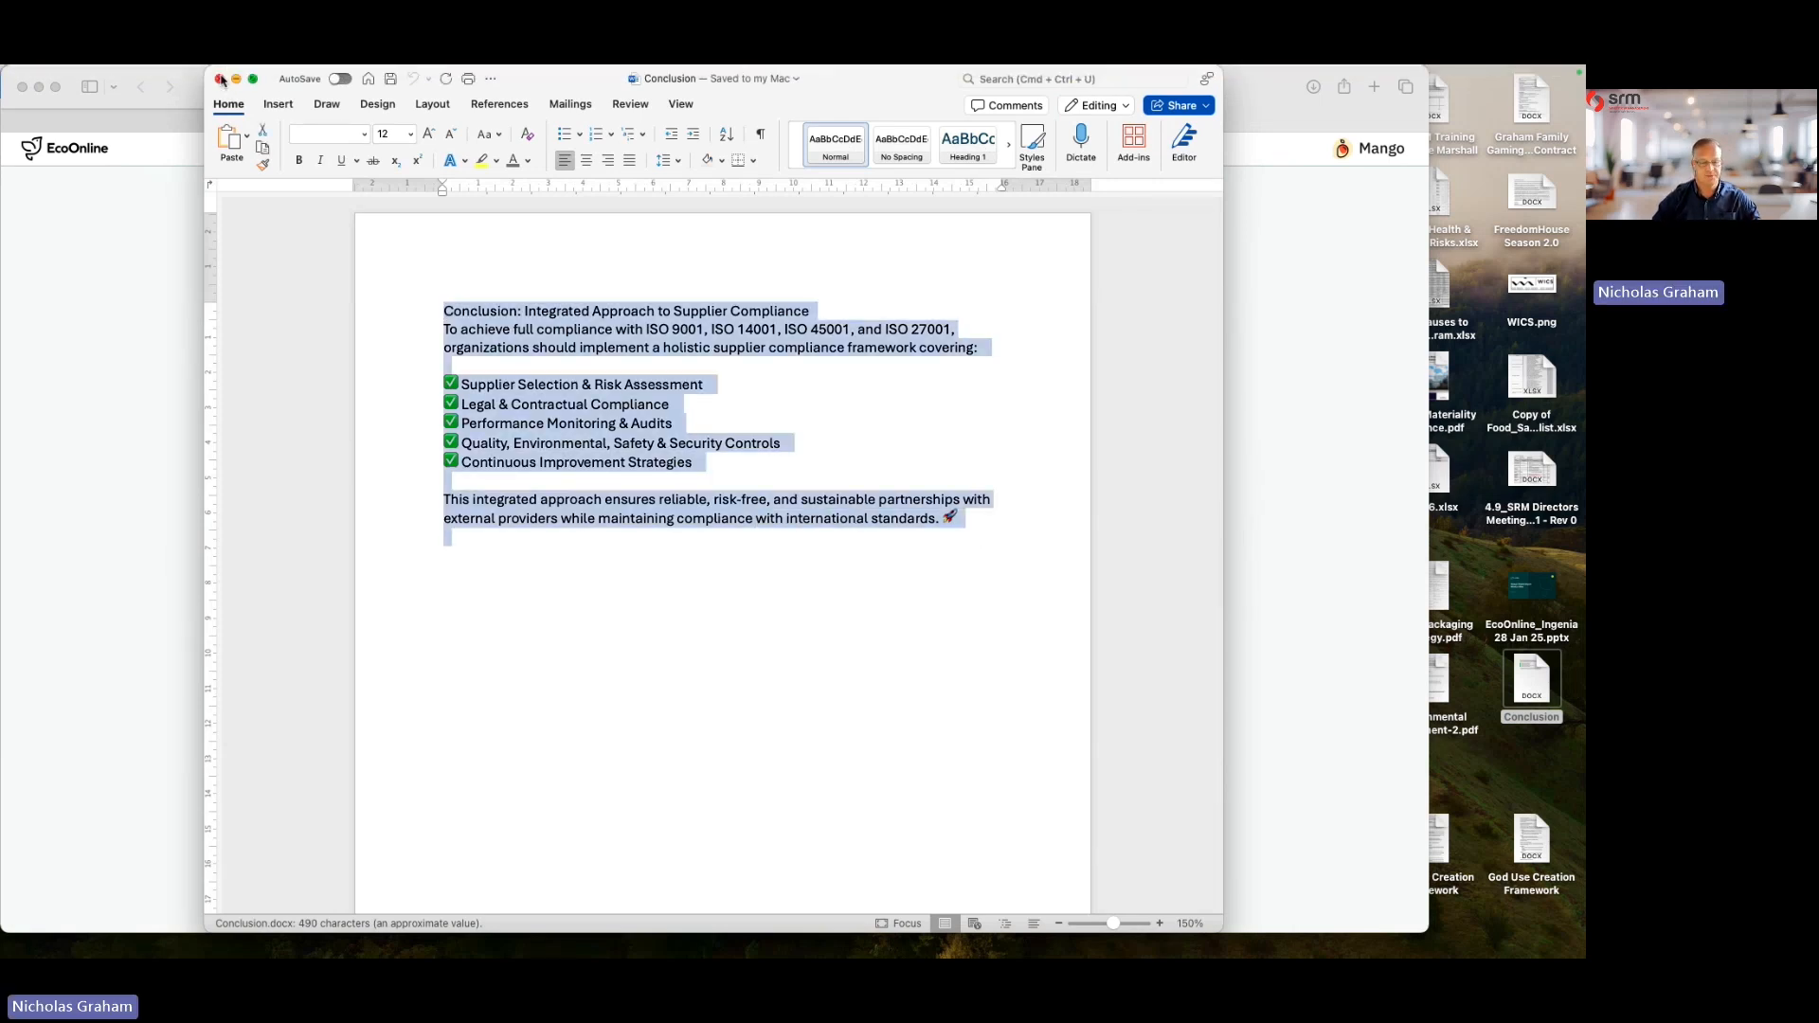
left_click(220, 80)
- Paste the copied conclusion text into answers 2.3 and 2.4
scroll(662, 581, "down", 3)
left_click(661, 581)
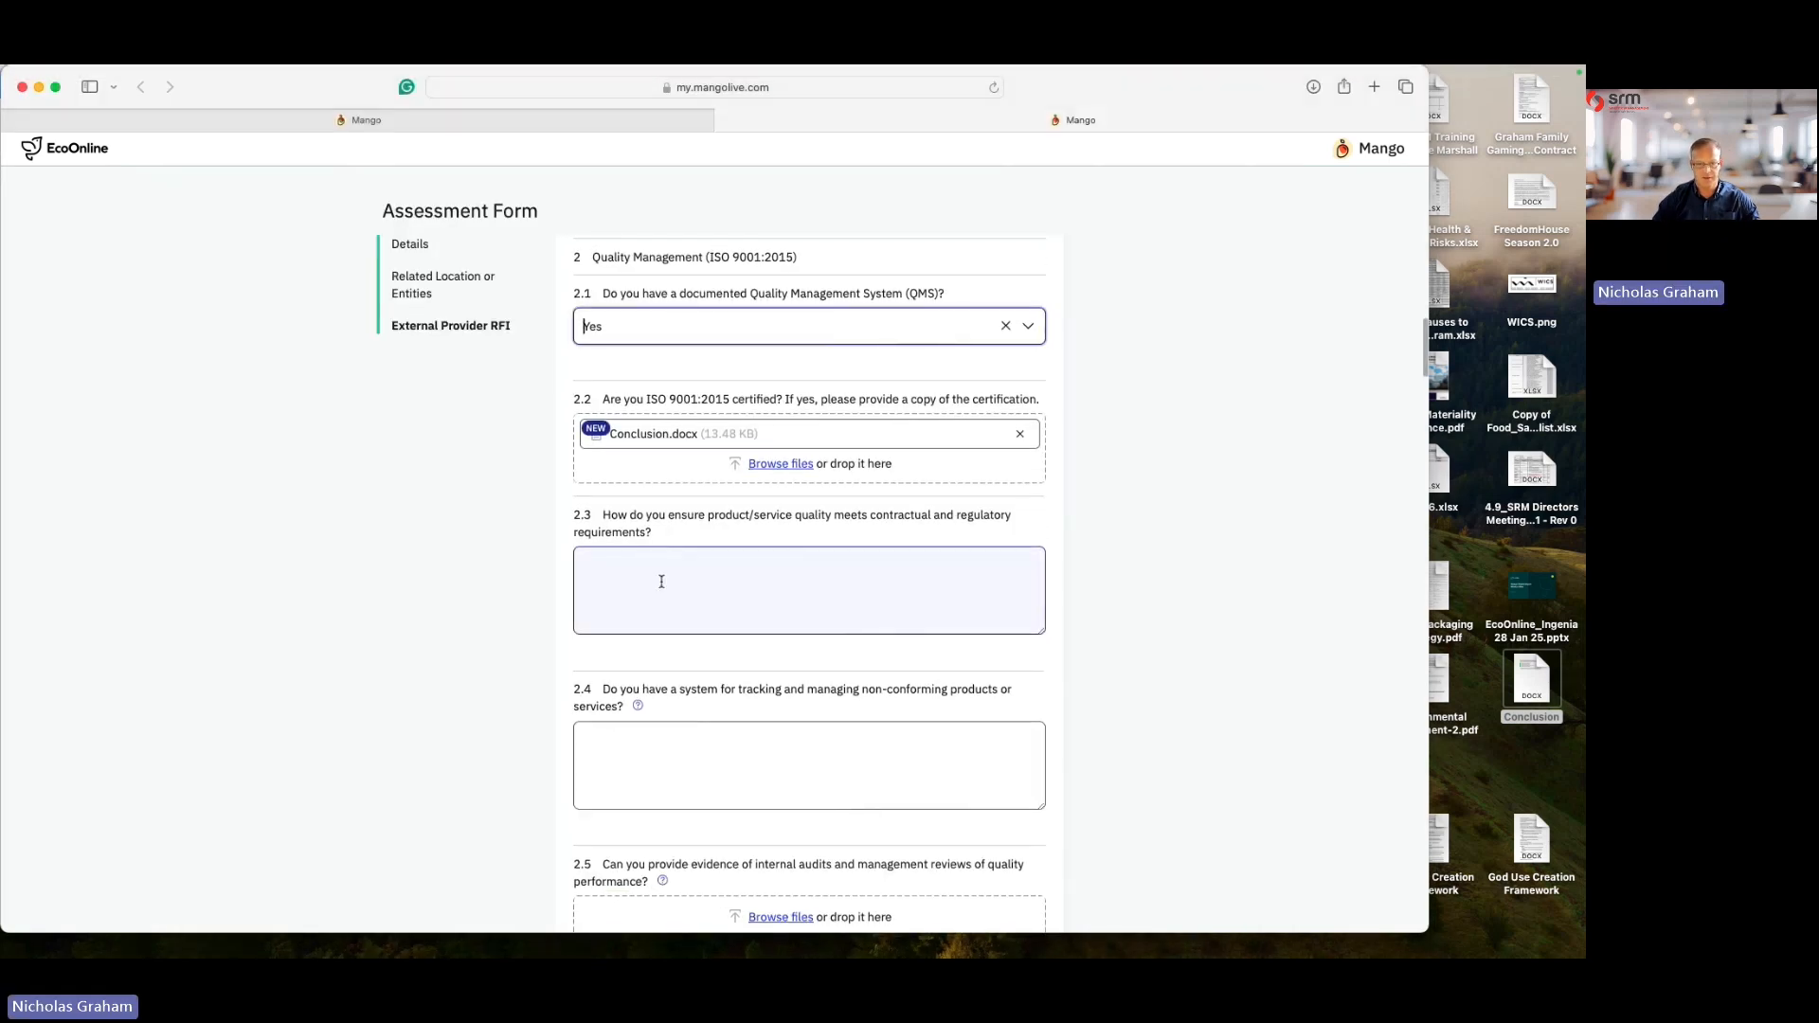
left_click(661, 581)
key("super+v")
left_click(701, 764)
key("super+v")
- Attach Conclusion.docx to question 2.5 on internal audits evidence
scroll(678, 748, "down", 1)
scroll(678, 749, "down", 5)
left_click_drag(1530, 674, 782, 702)
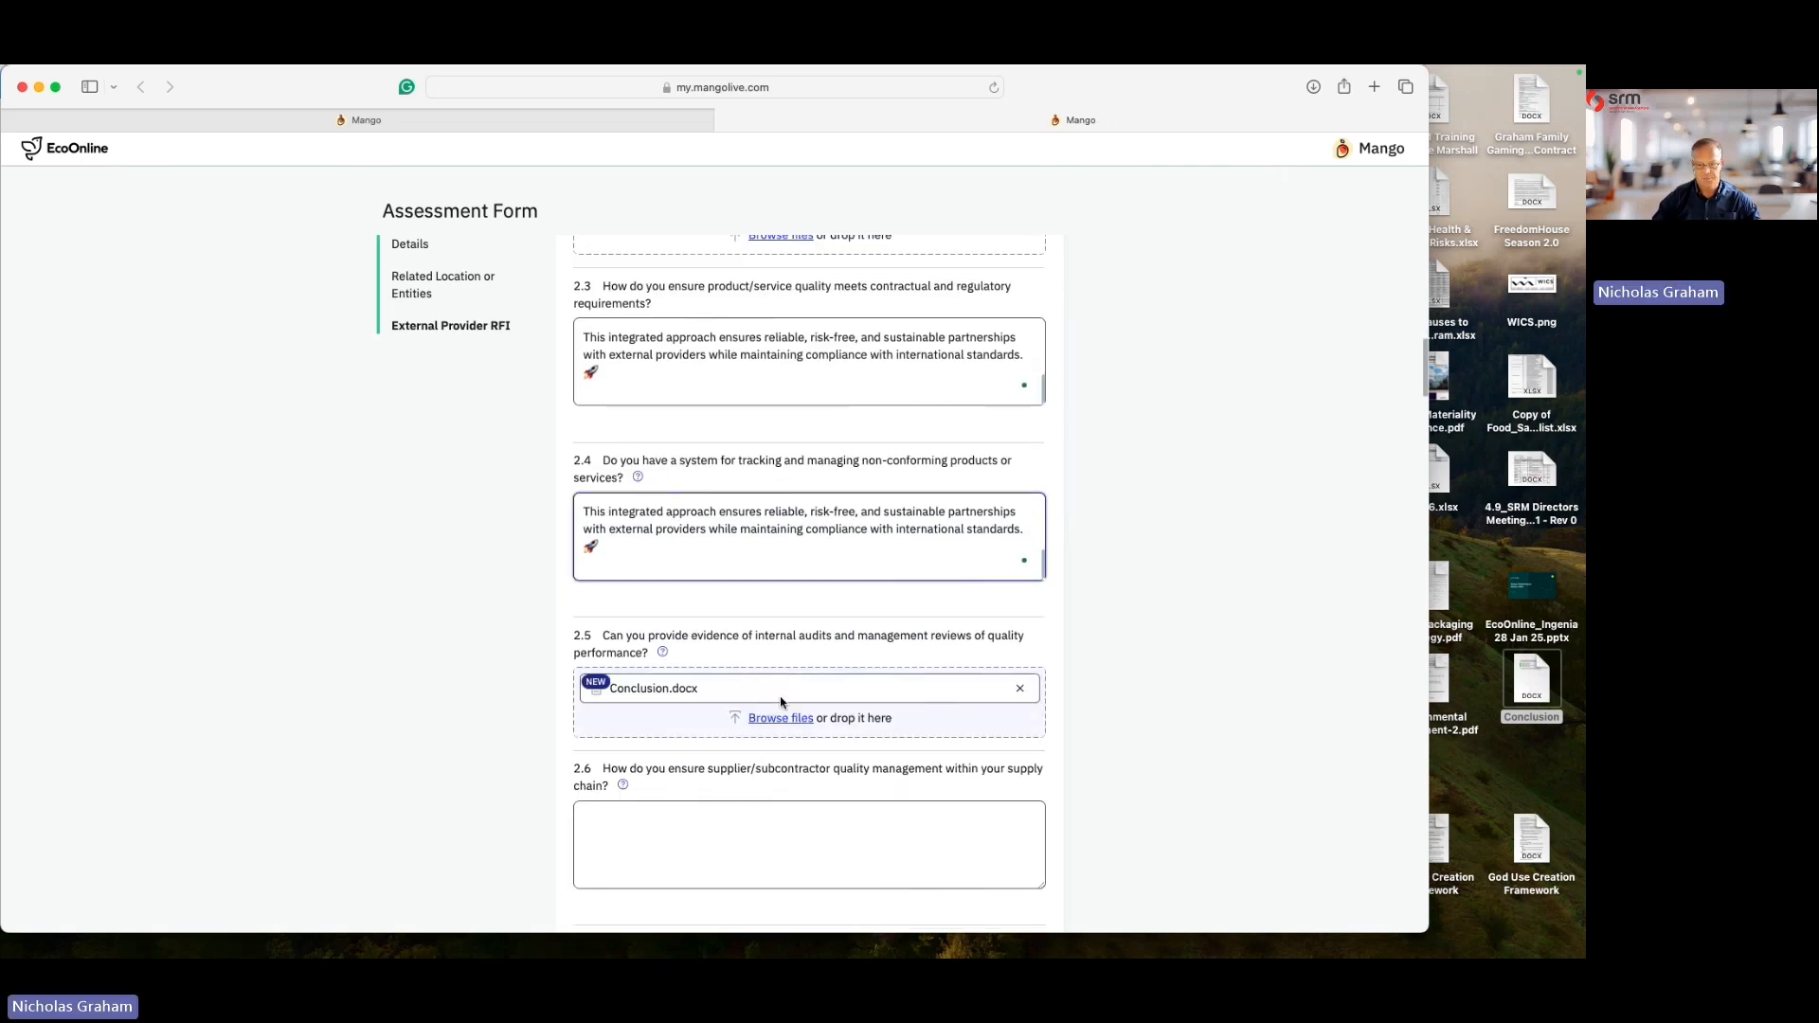
- Paste the conclusion text into answers 2.6 and 2.7
scroll(783, 699, "down", 7)
left_click(626, 515)
type("This integrated approach ensures reliable, risk-free, and sustainable partnerships with external providers while maintaining compliance with international standards. 🚀")
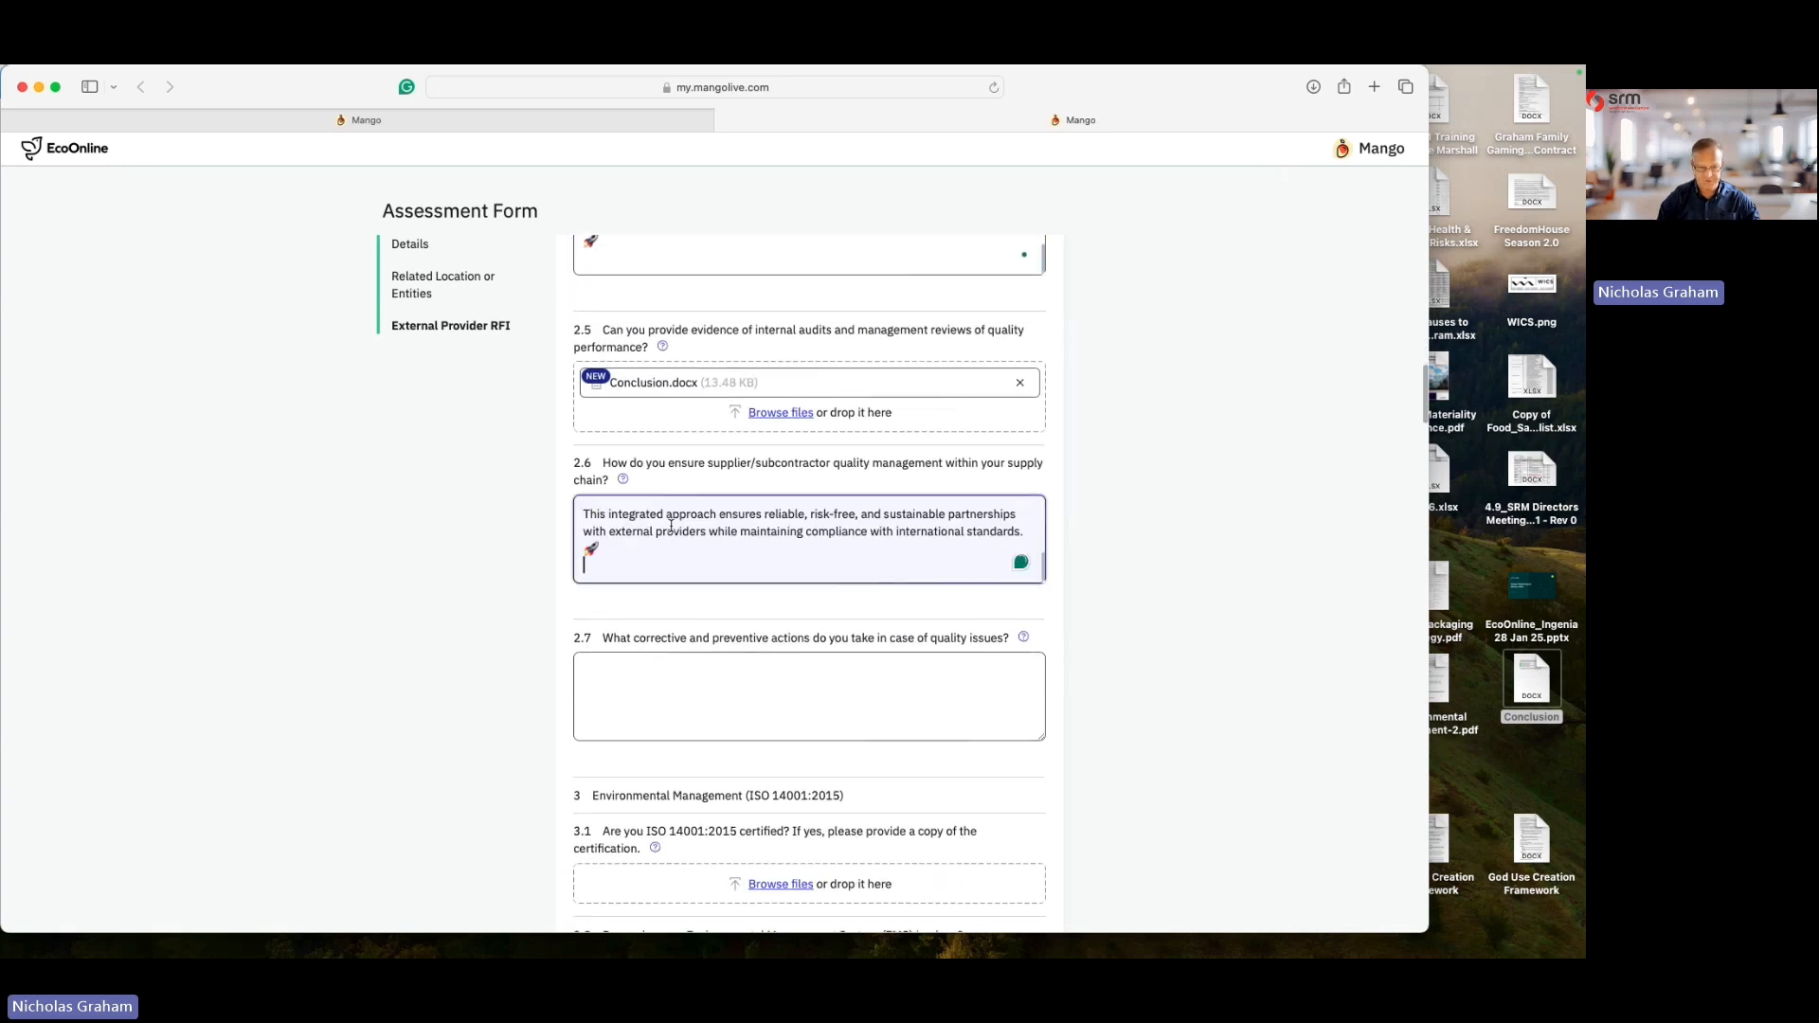
left_click(655, 682)
type("This integrated approach ensures reliable, risk-free, and sustainable partnerships with external providers while maintaining compliance with international standards. 🚀")
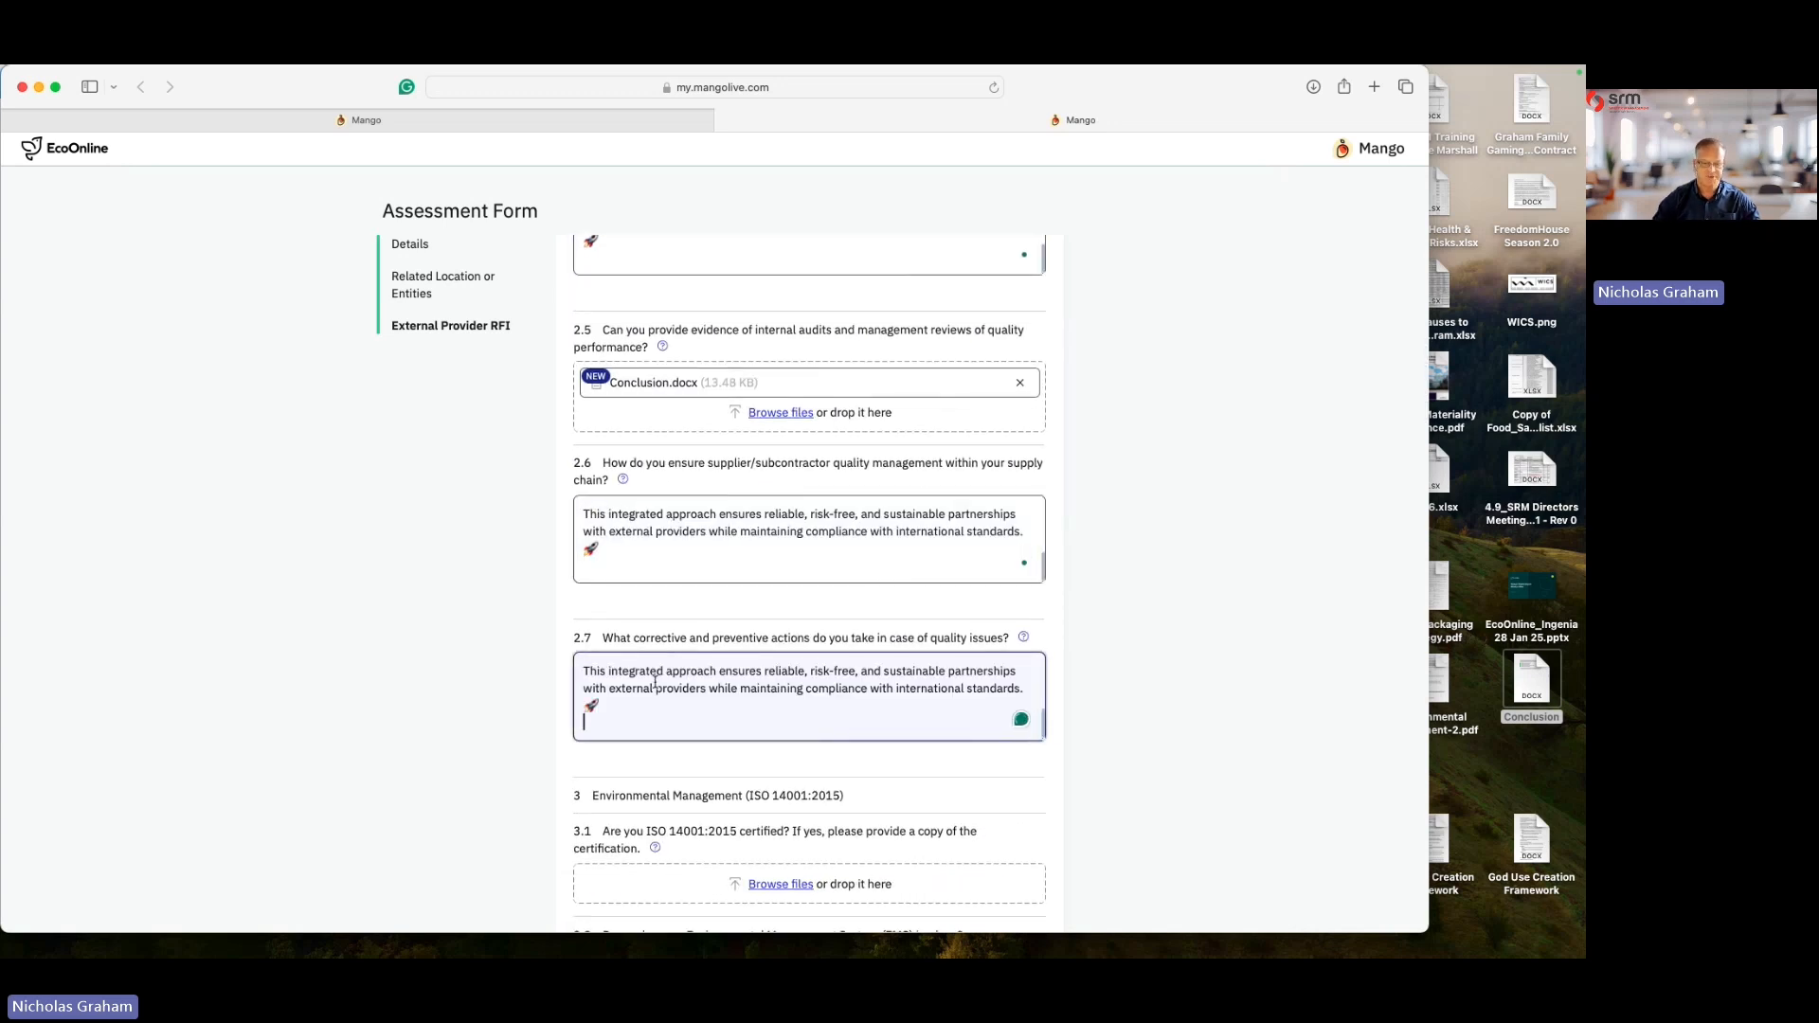
- Attach Conclusion.docx to question 3.1 and answer Yes to the Environmental Management System question
scroll(663, 685, "down", 8)
left_click_drag(1531, 676, 784, 561)
left_click(702, 664)
left_click(633, 701)
- Answer question 3.3 with No and paste the conclusion text into answers 3.4 and 3.5
scroll(634, 706, "down", 10)
left_click(629, 379)
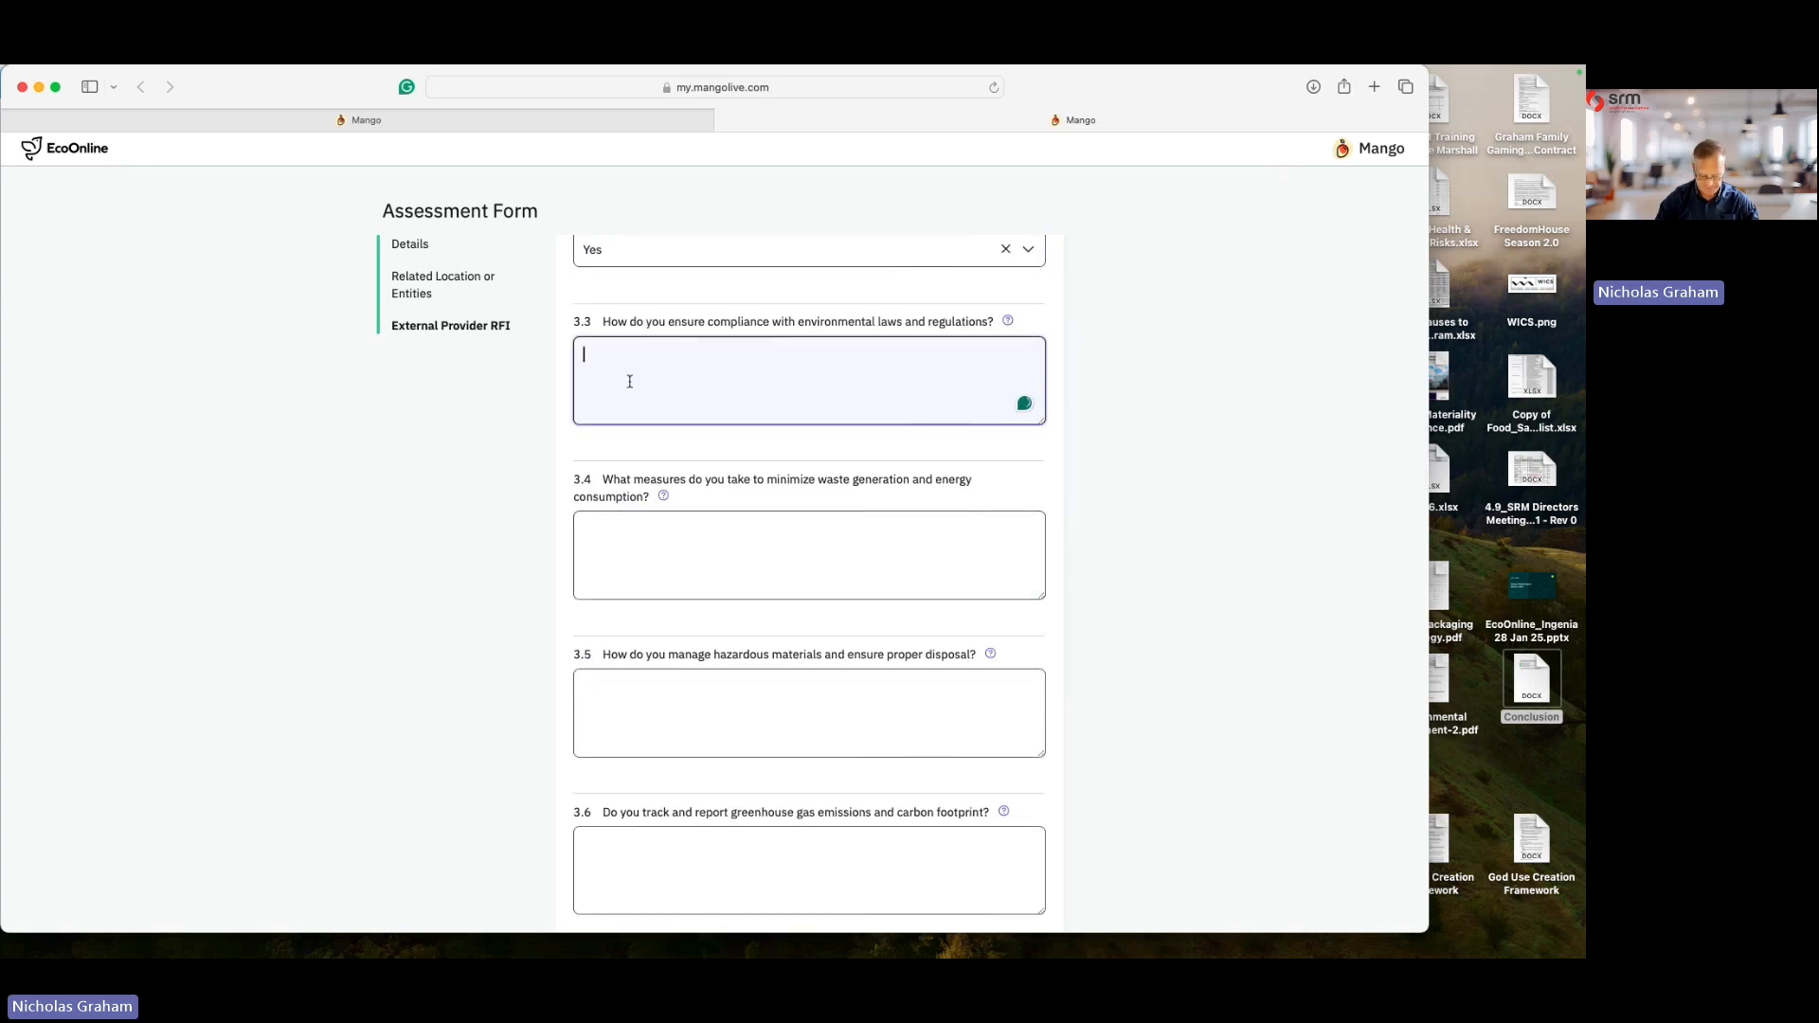
left_click(720, 538)
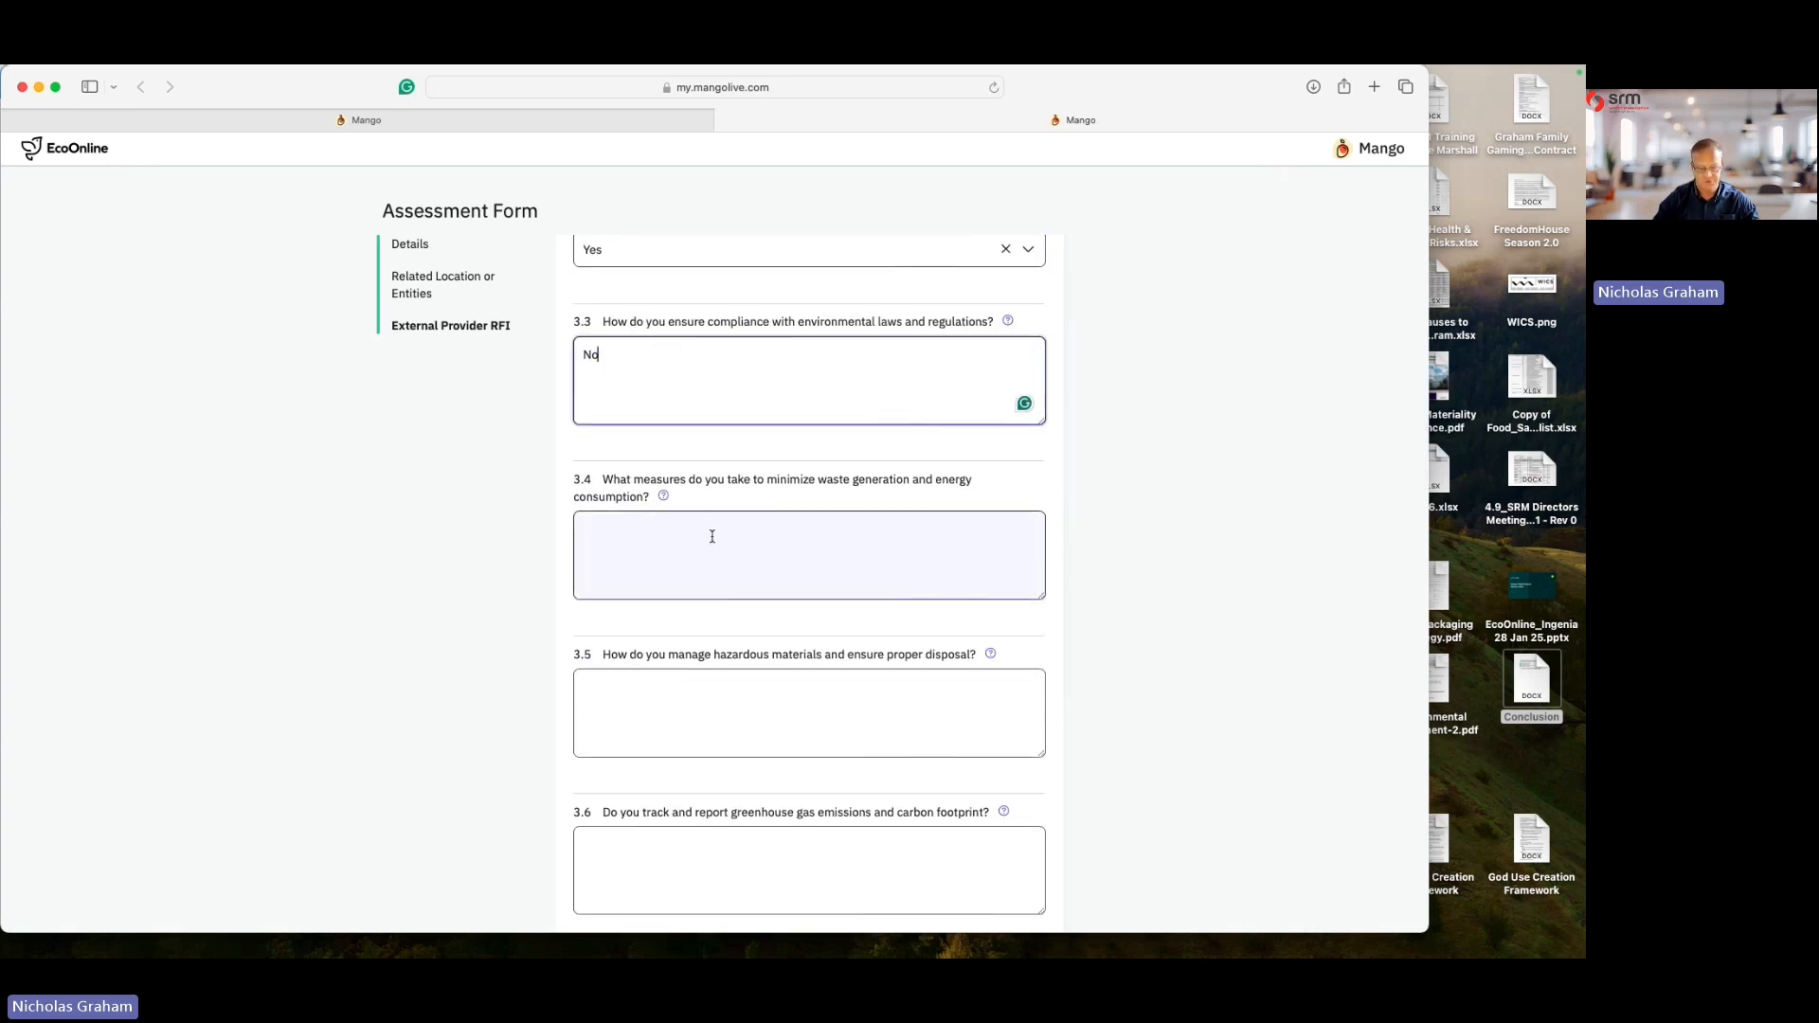
type("This integrated approach ensures reliable, risk-free, and sustainable partnerships with external providers while maintaining compliance with international standards. 🚀")
left_click(636, 705)
type("This integrated approach ensures reliable, risk-free, and sustainable partnerships with external providers while maintaining compliance with international standards. 🚀")
key("super+a")
key("super+v")
- Submit the completed assessment, entering the signer's full name and drawing a signature
scroll(971, 722, "up", 10)
scroll(971, 722, "up", 6)
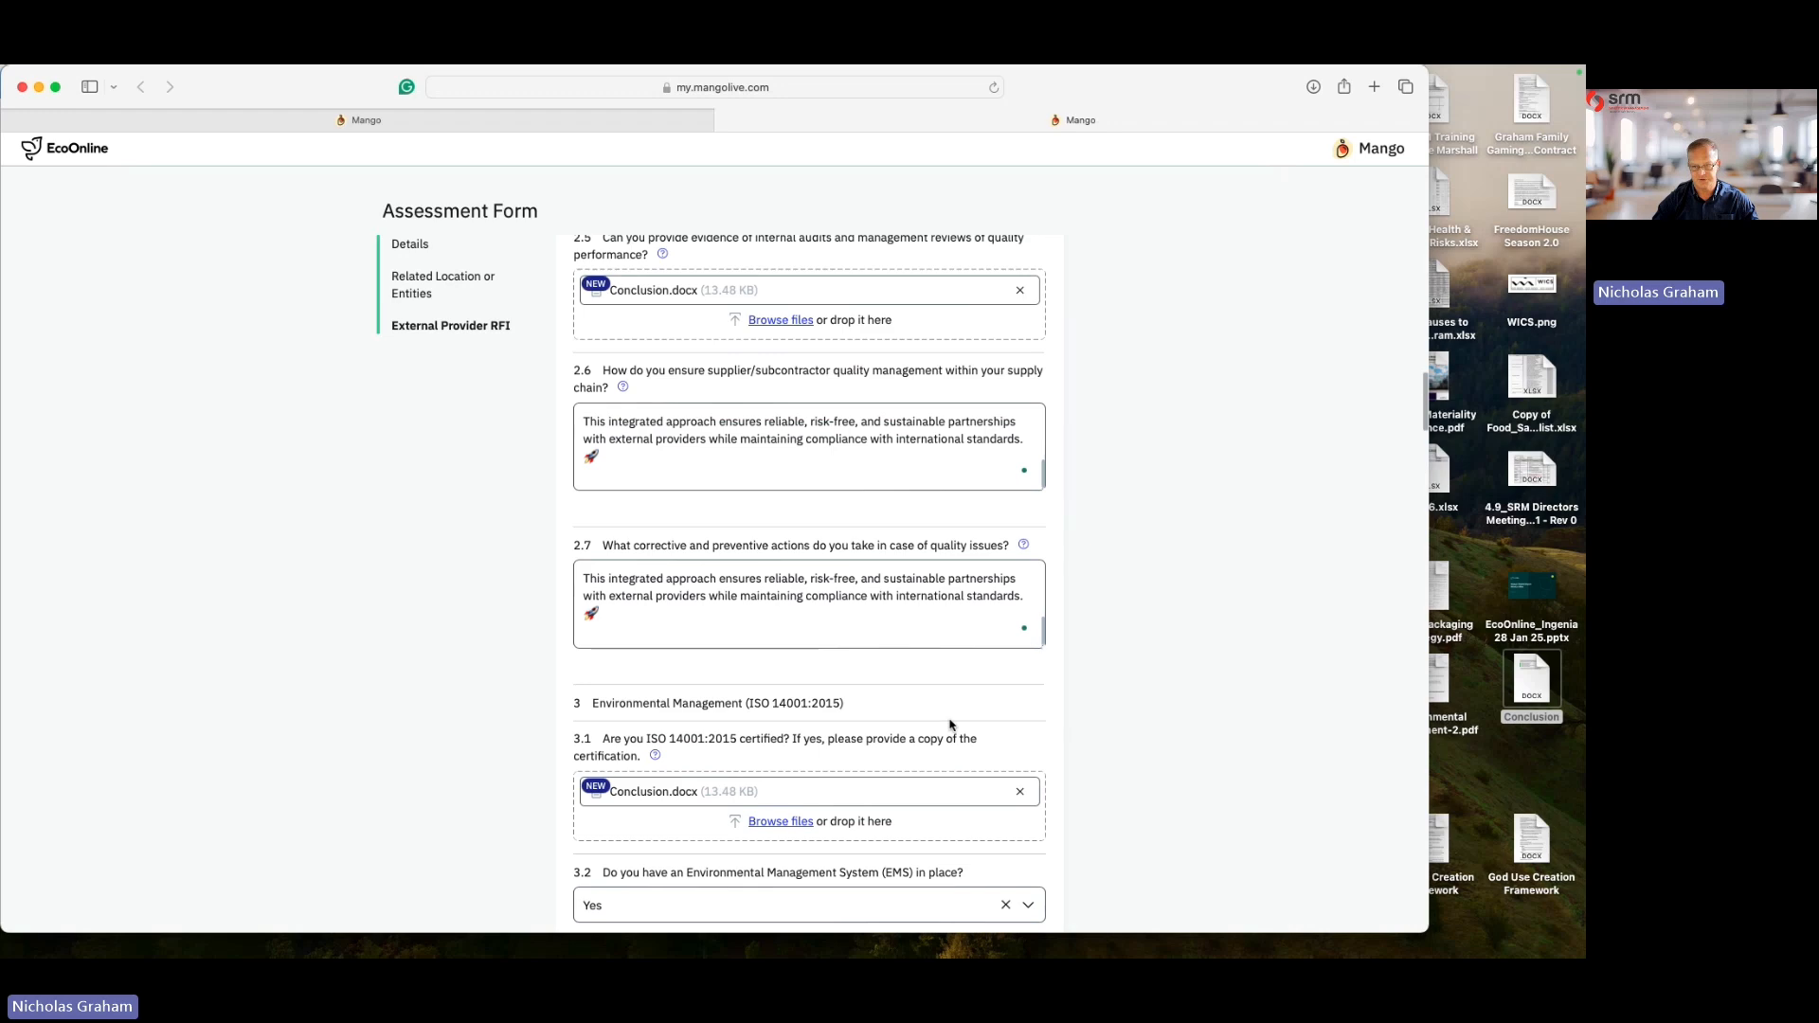
scroll(789, 512, "up", 15)
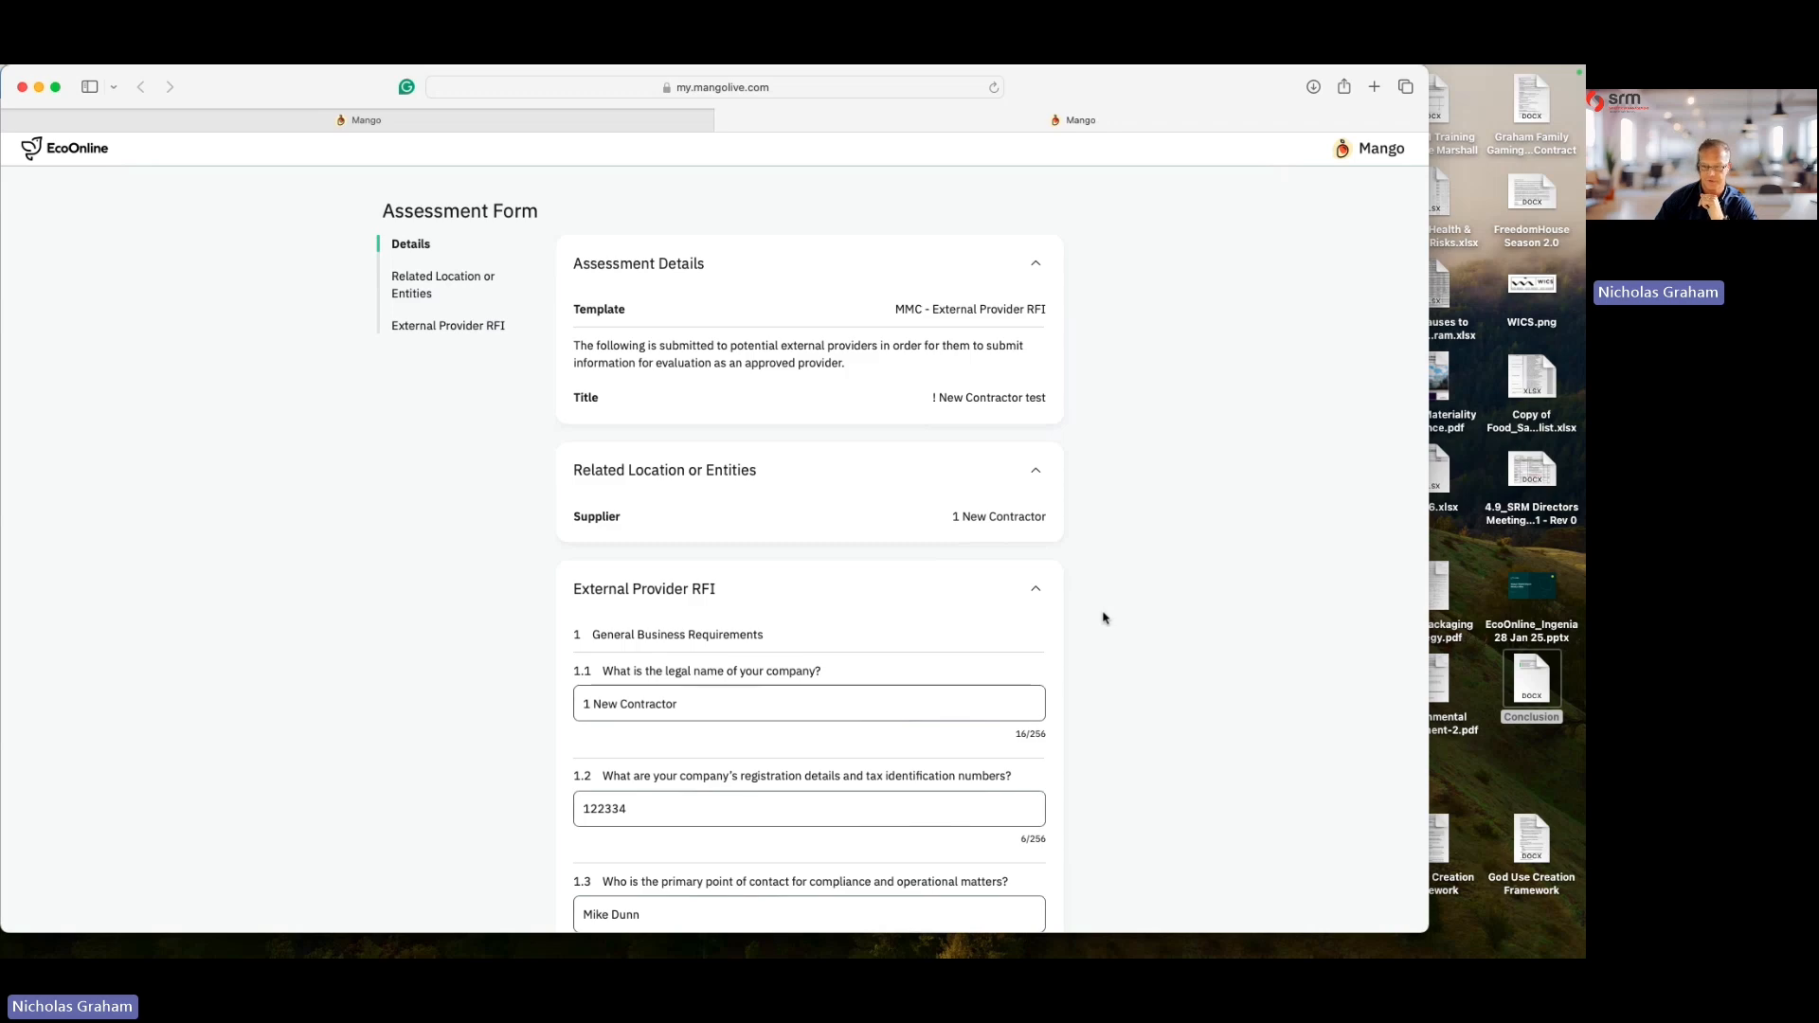
scroll(947, 635, "down", 20)
scroll(926, 679, "down", 20)
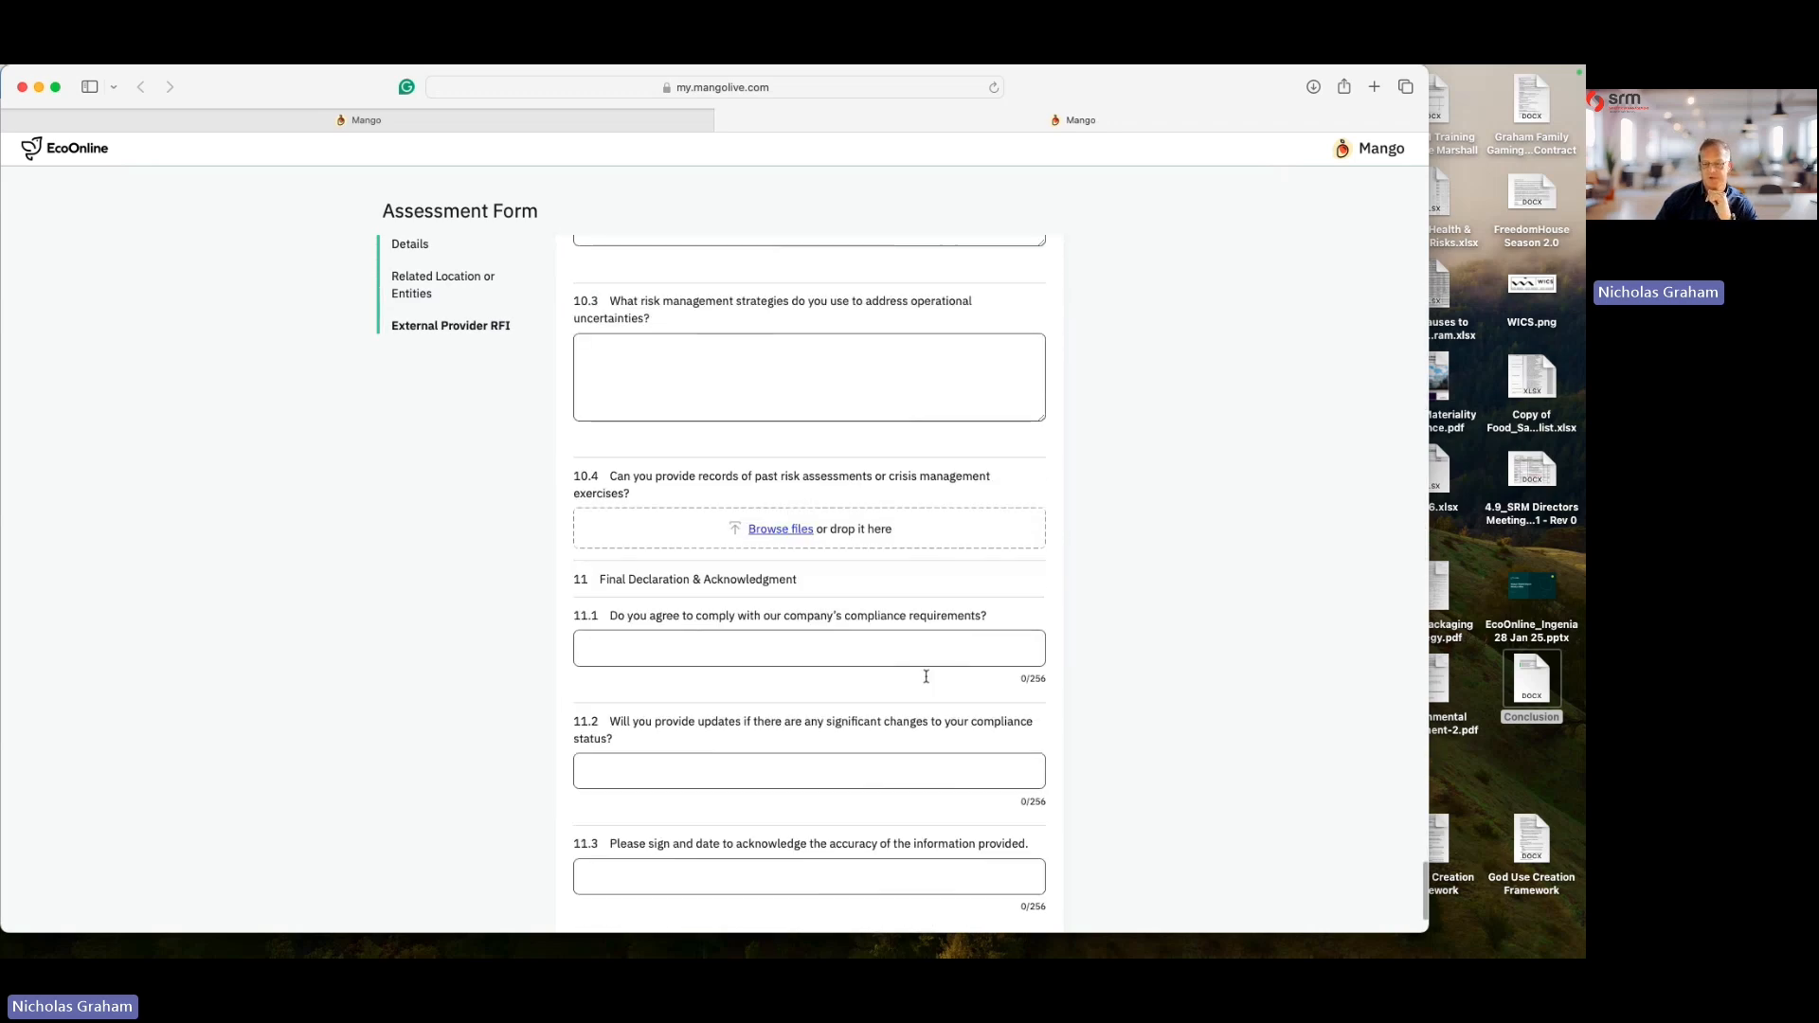
left_click(1010, 896)
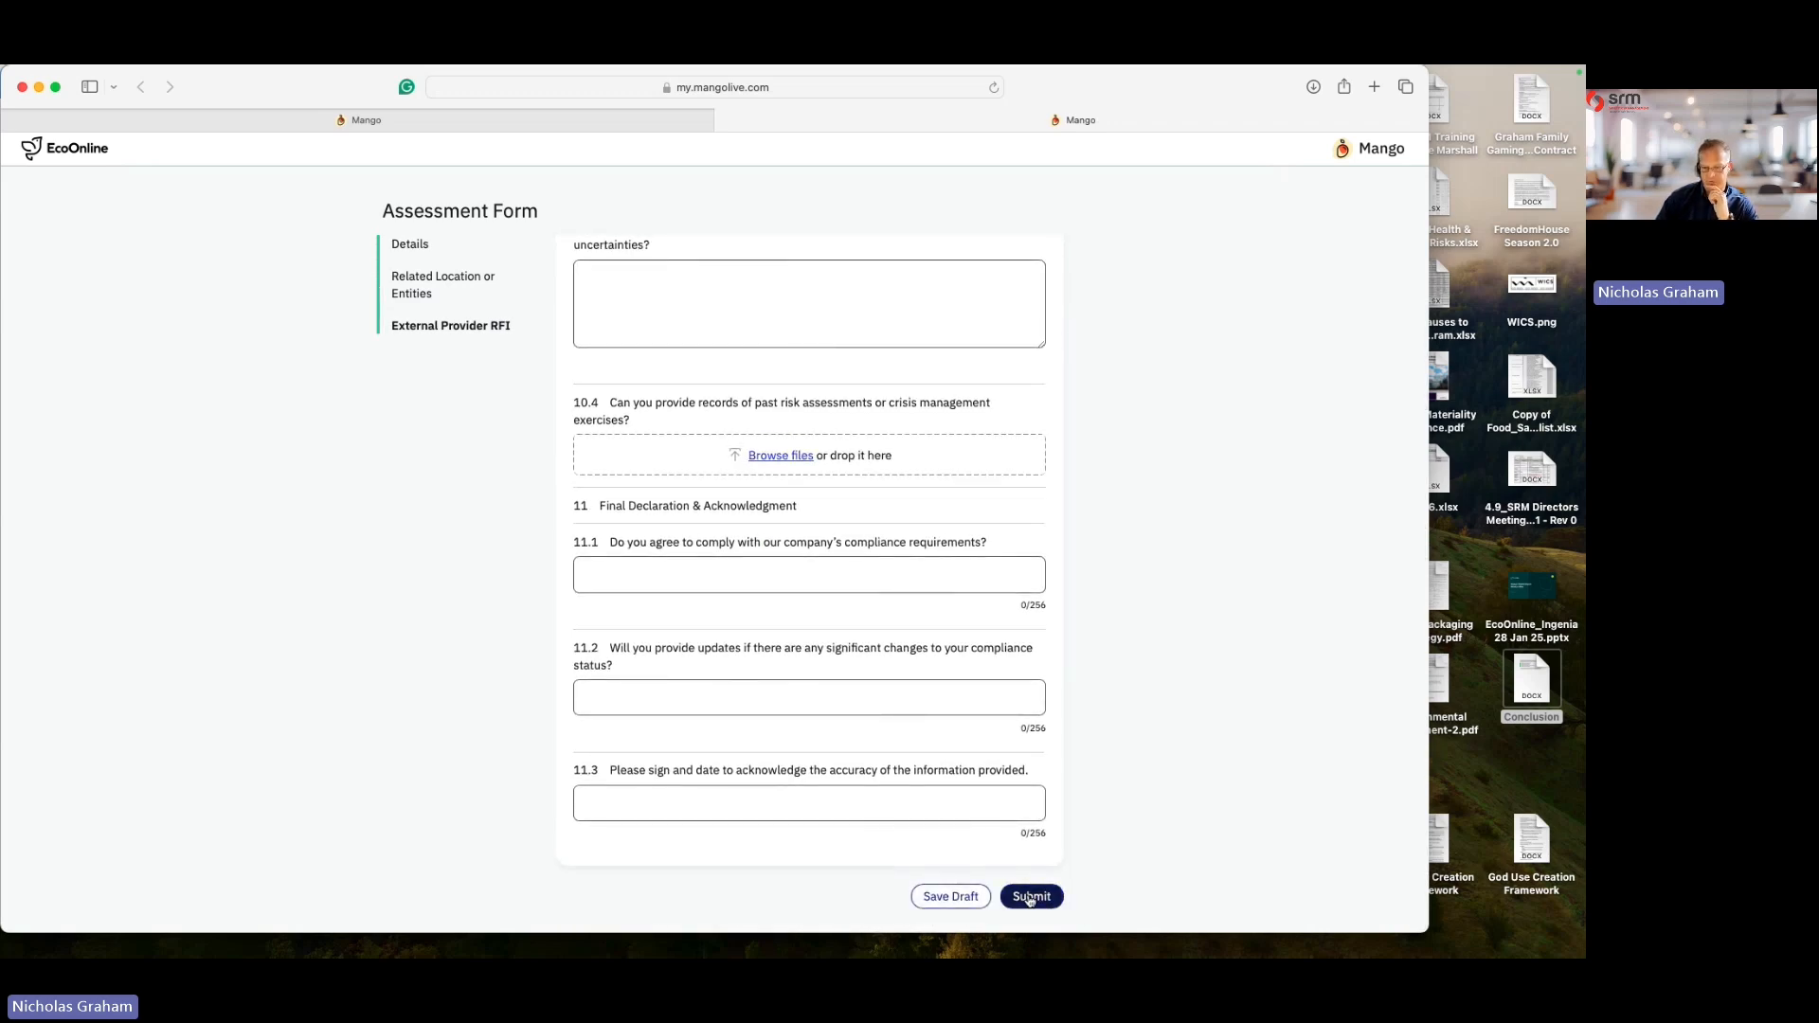
left_click(613, 431)
type("Ni")
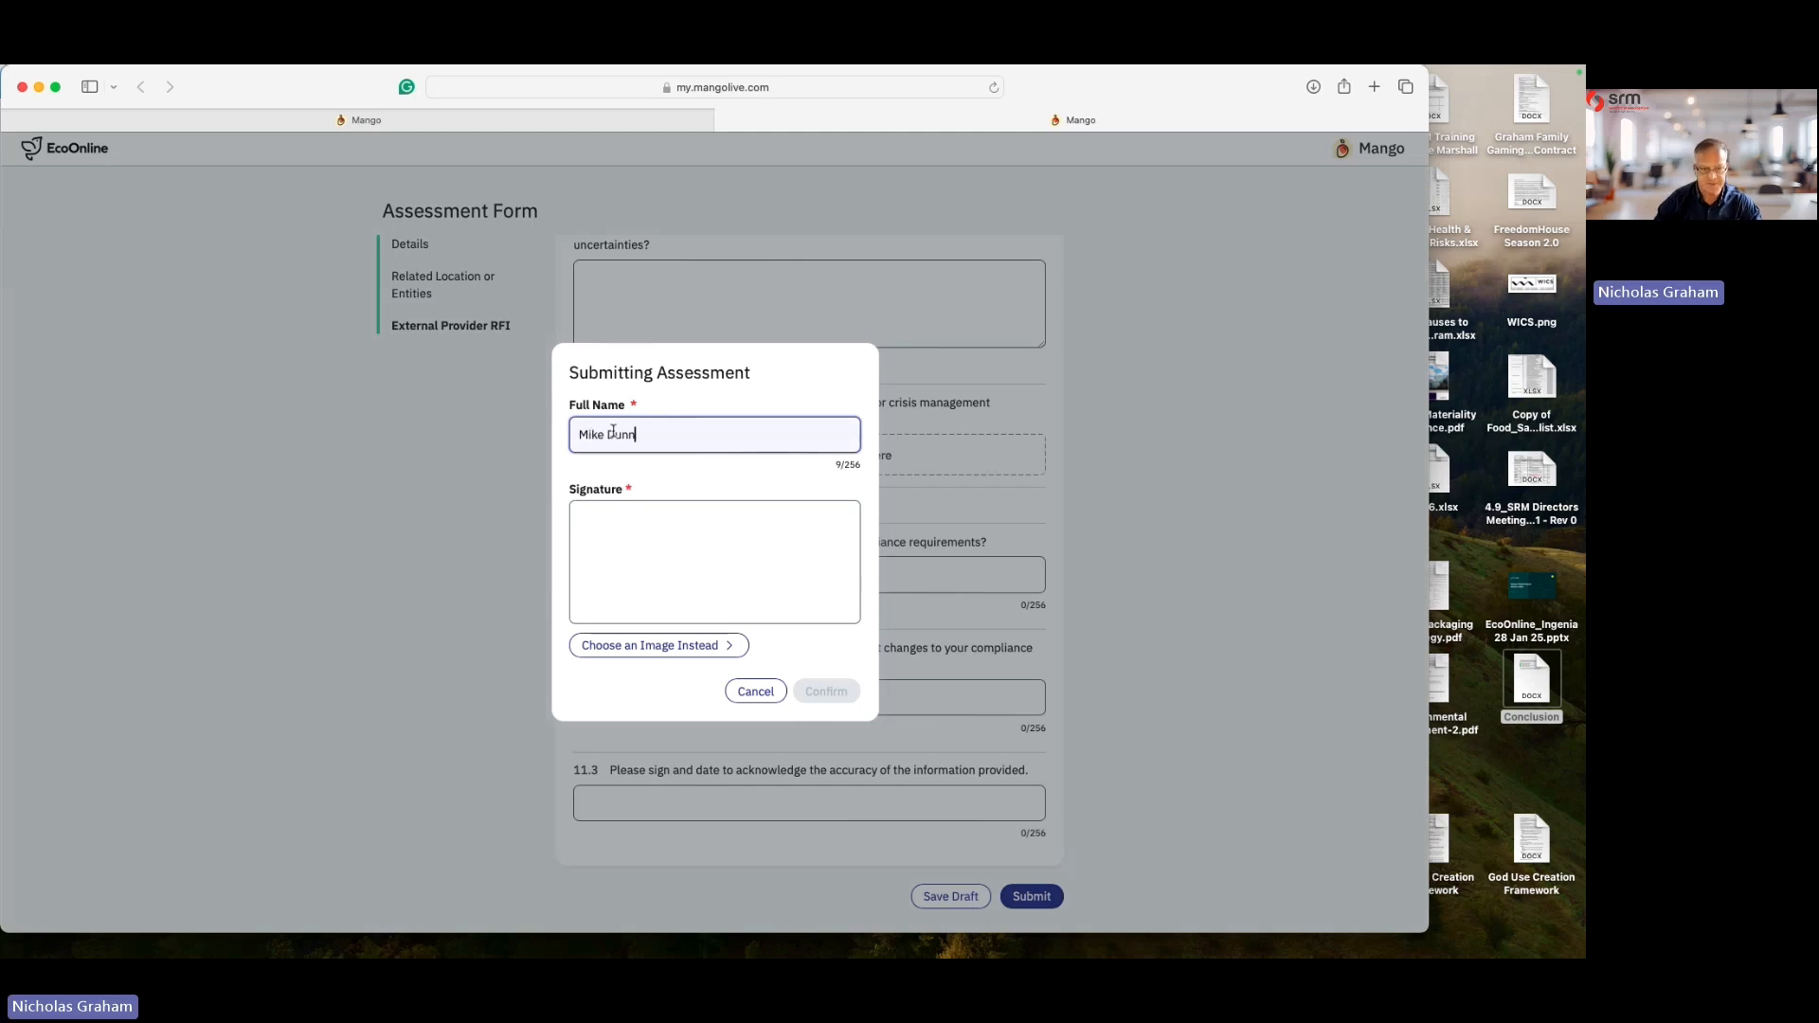
mouse_move(601, 568)
left_mouse_down()
mouse_move(758, 551)
mouse_move(824, 566)
left_mouse_up()
left_click(830, 692)
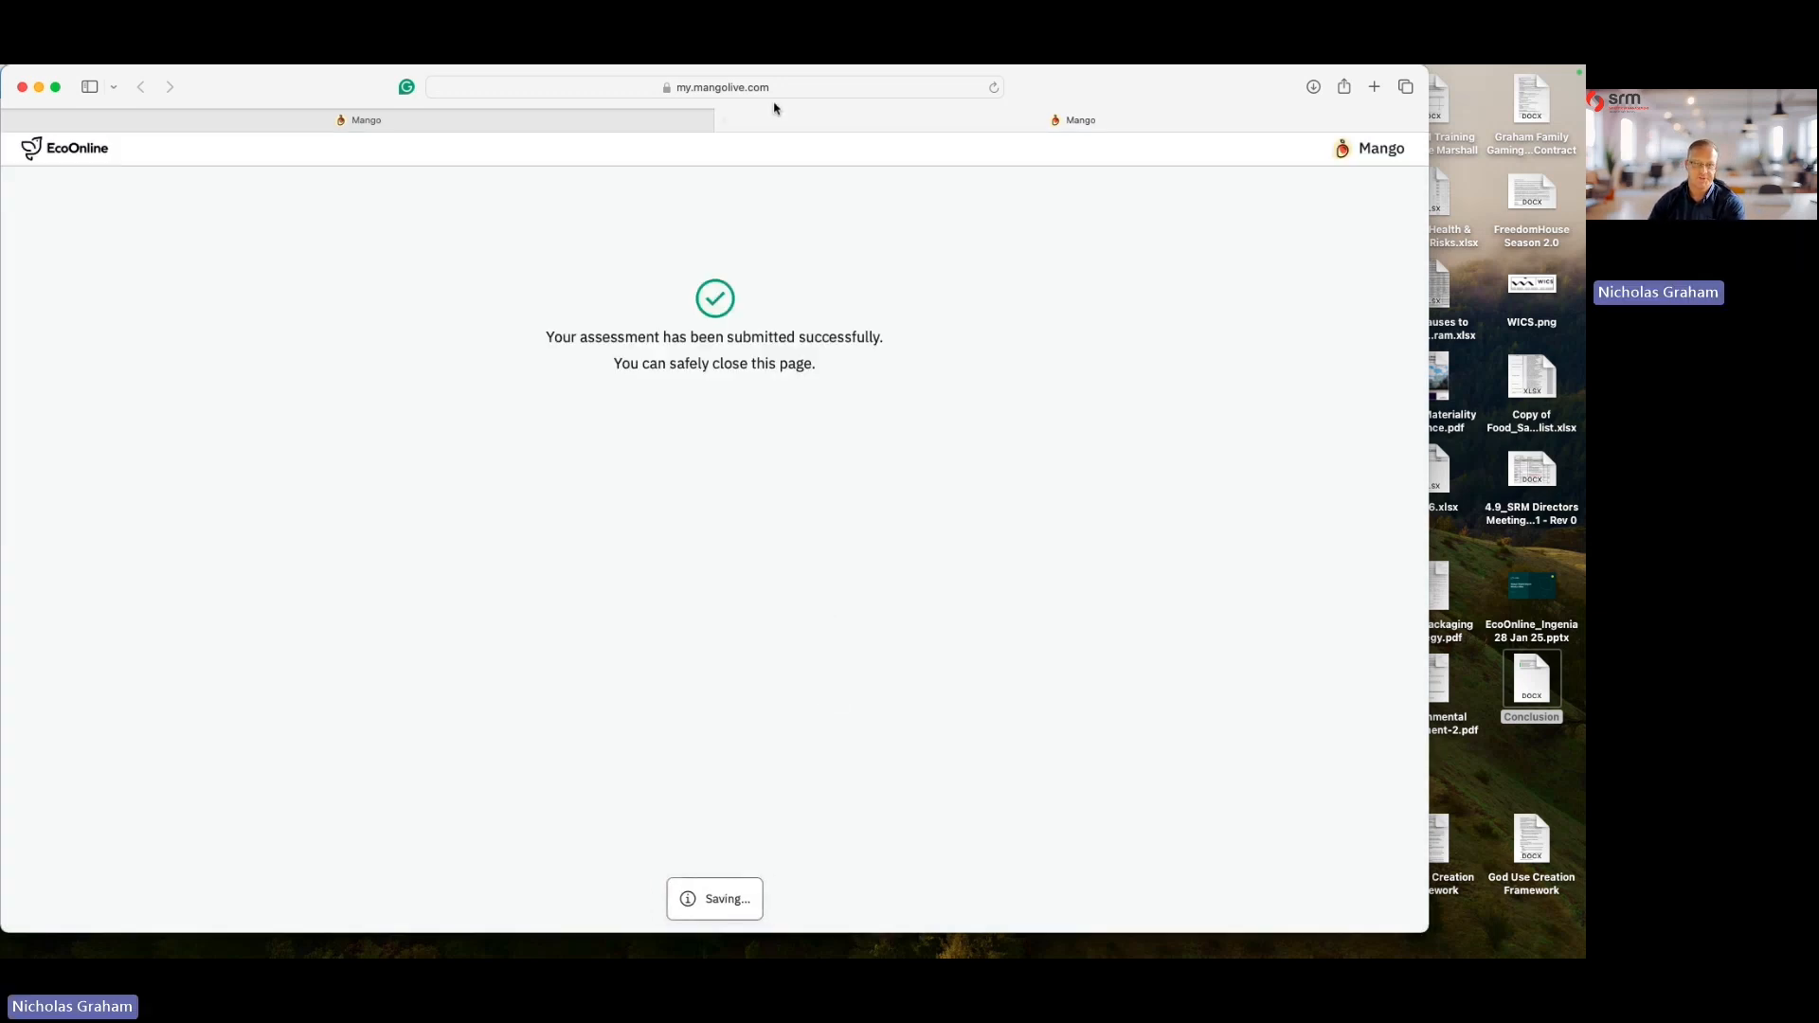
- Open the submitted MMC - External Provider RFI assessment from the dashboard's Supplier Assessments list
left_click(723, 120)
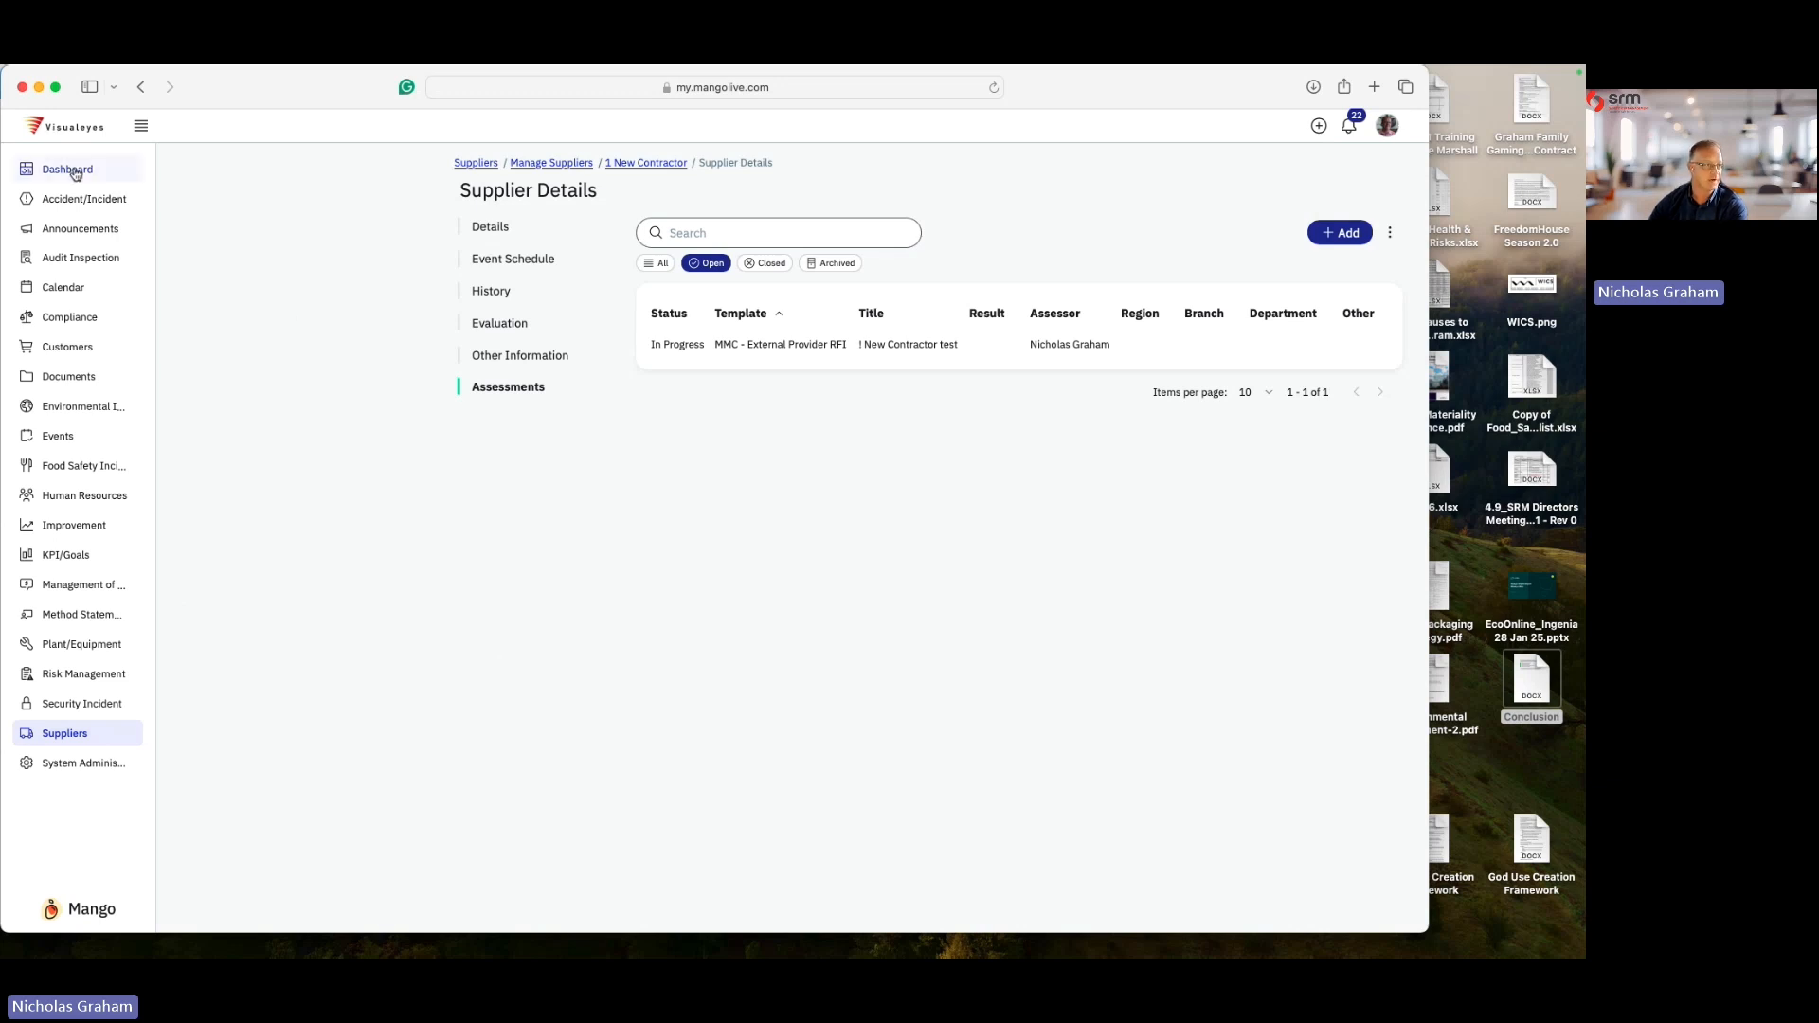
left_click(74, 172)
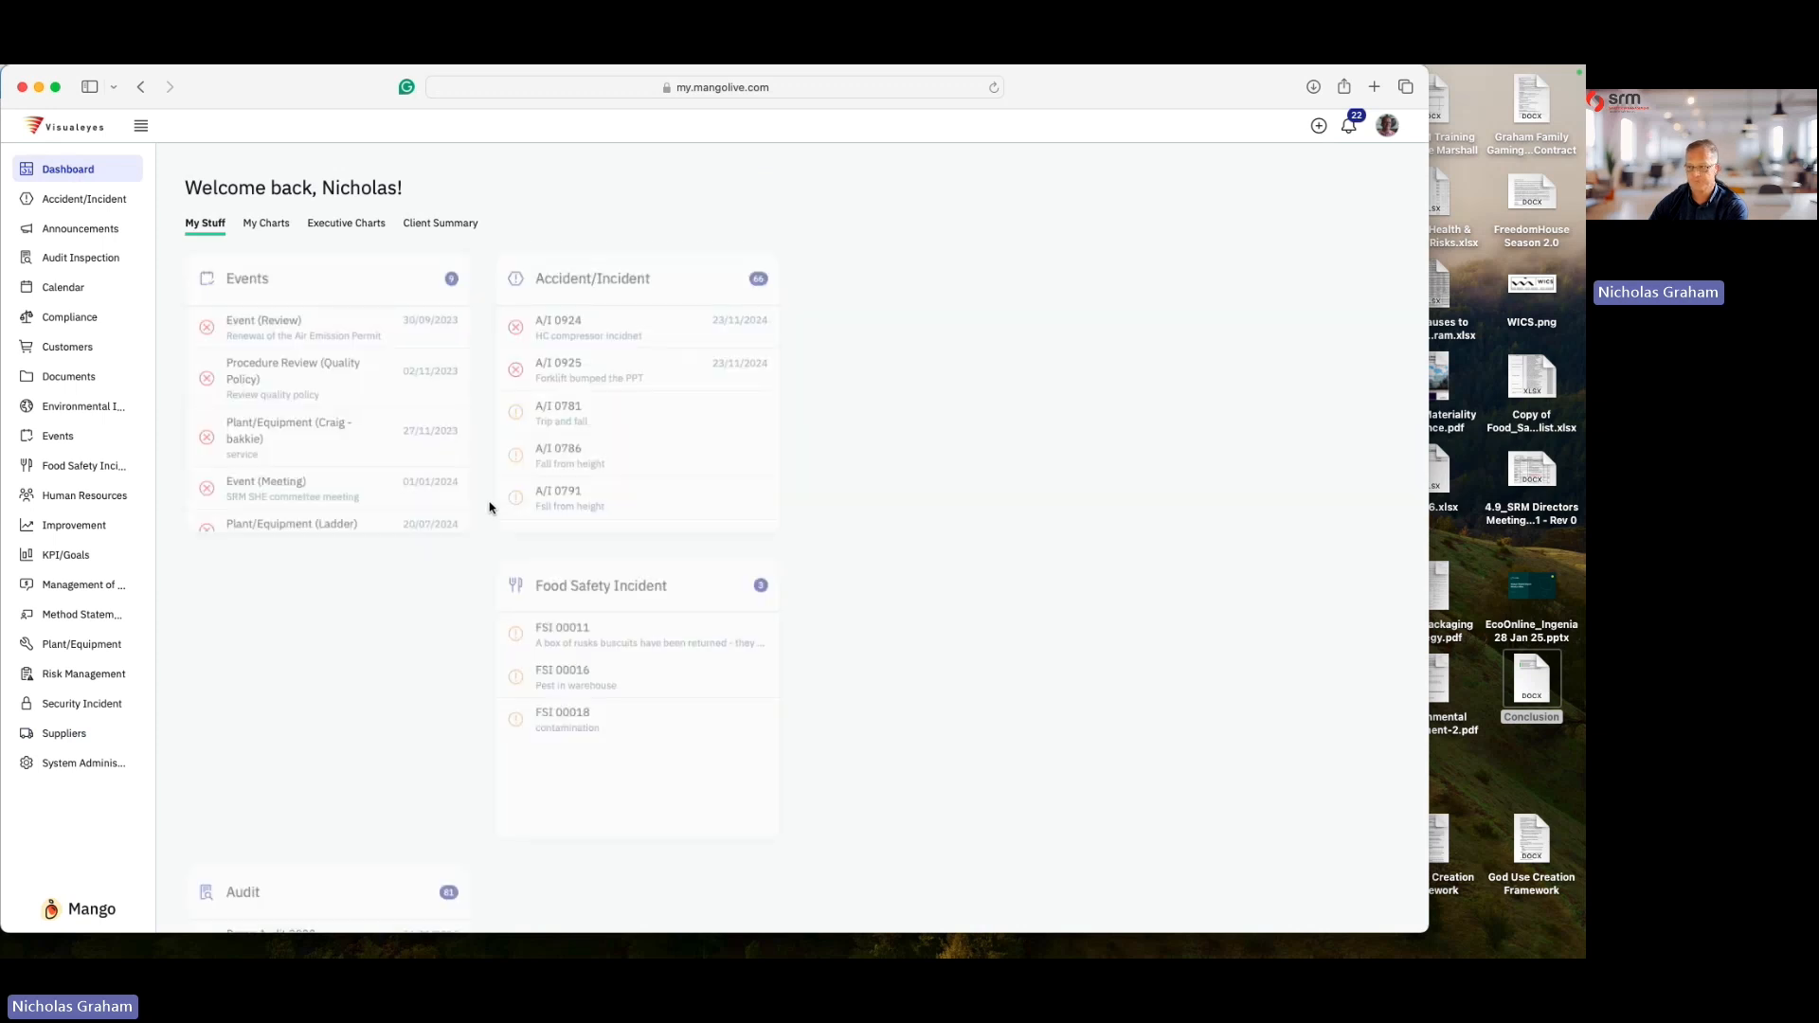
scroll(510, 485, "down", 1)
scroll(511, 485, "down", 6)
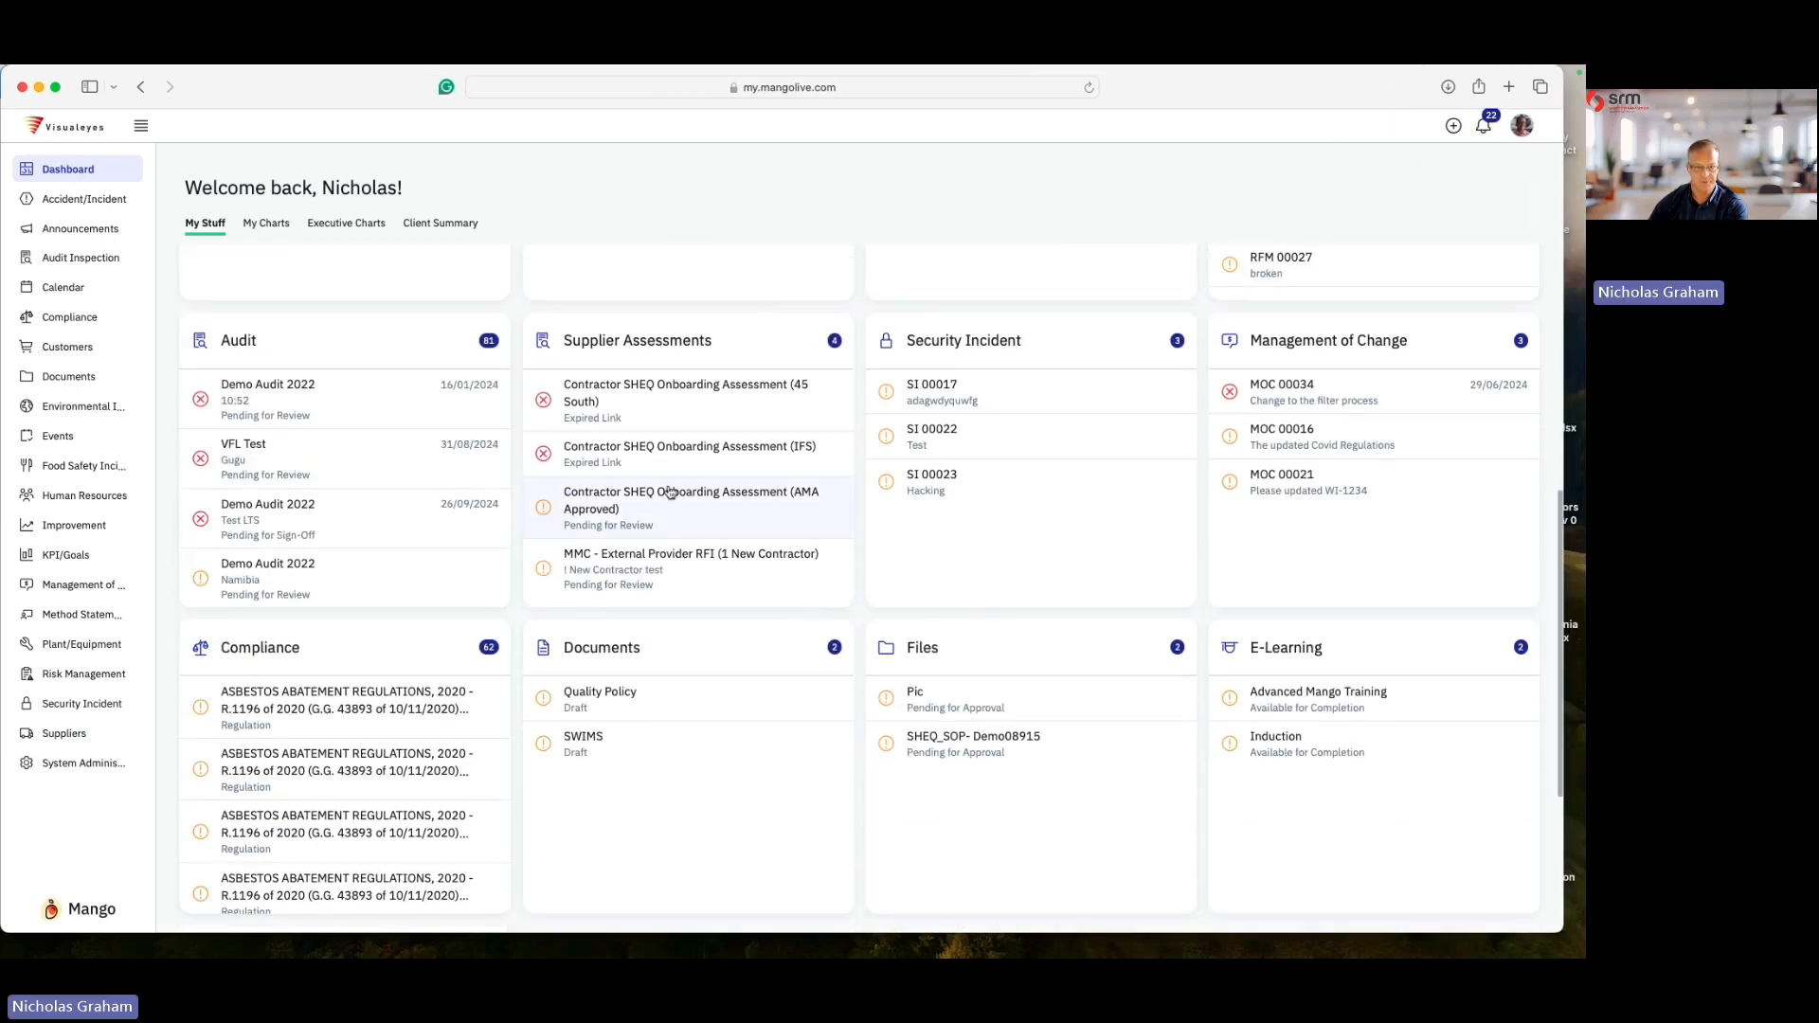
scroll(663, 483, "down", 3)
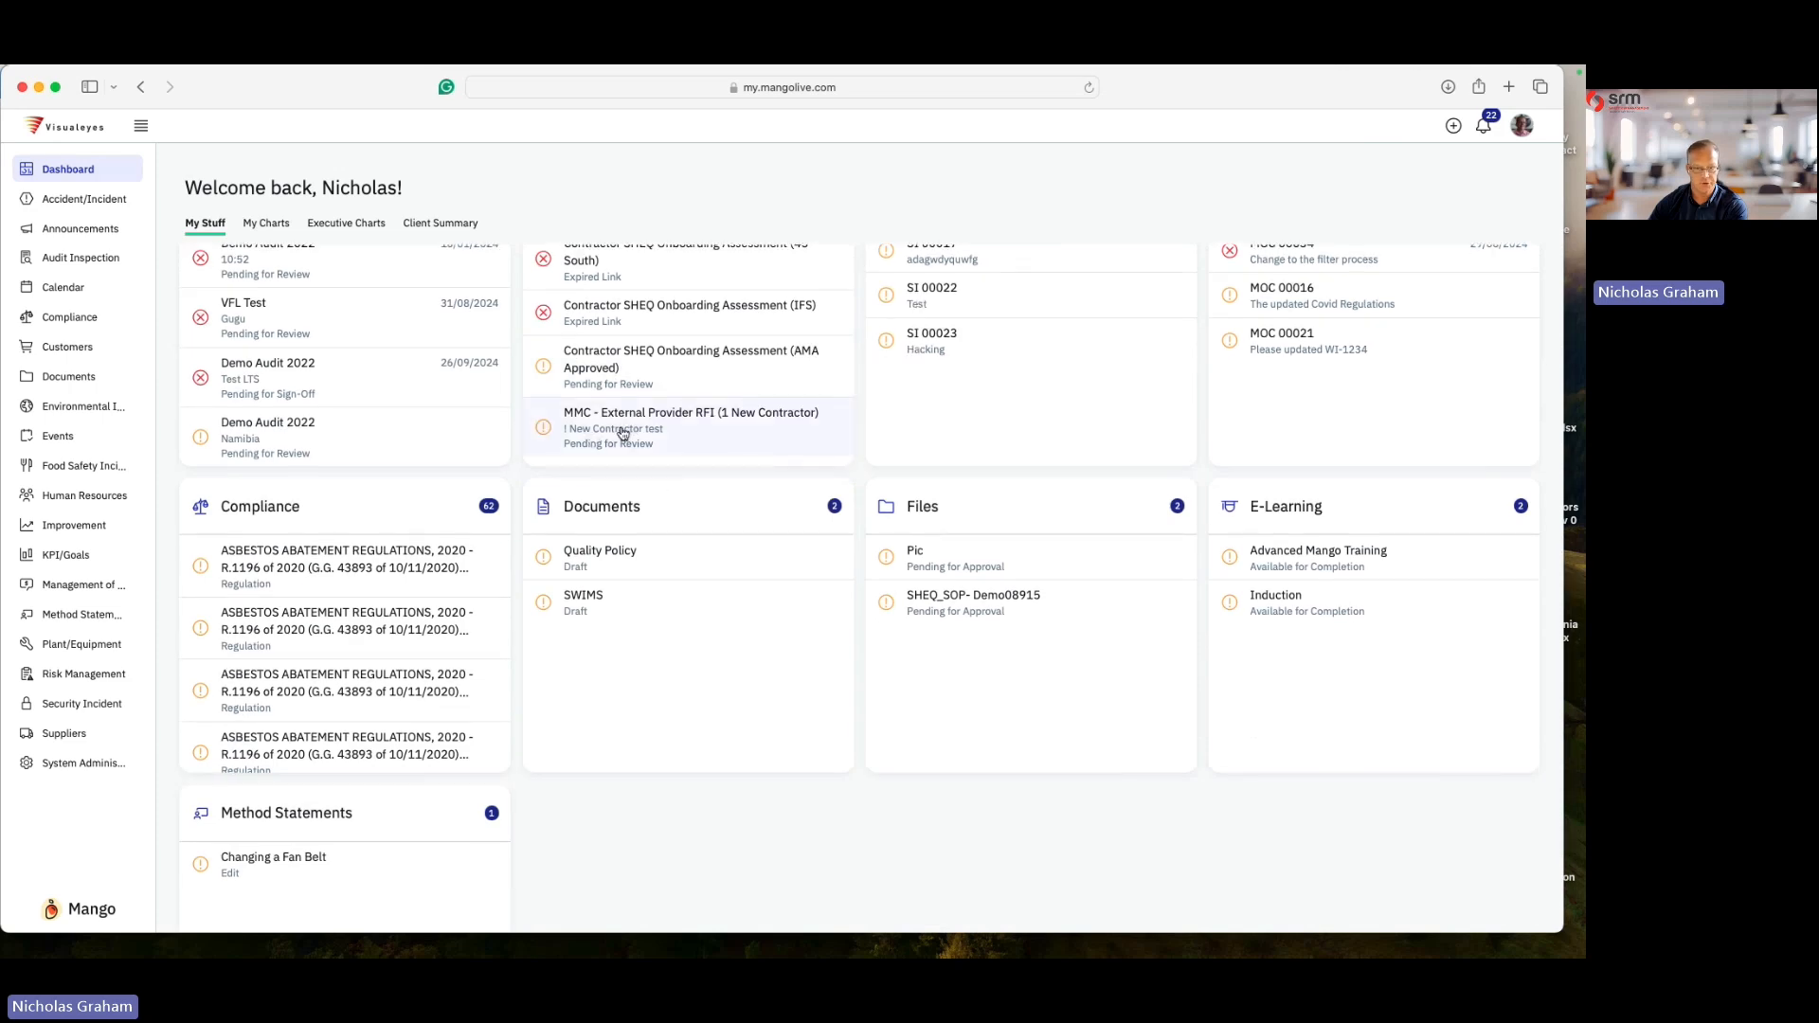
left_click(623, 433)
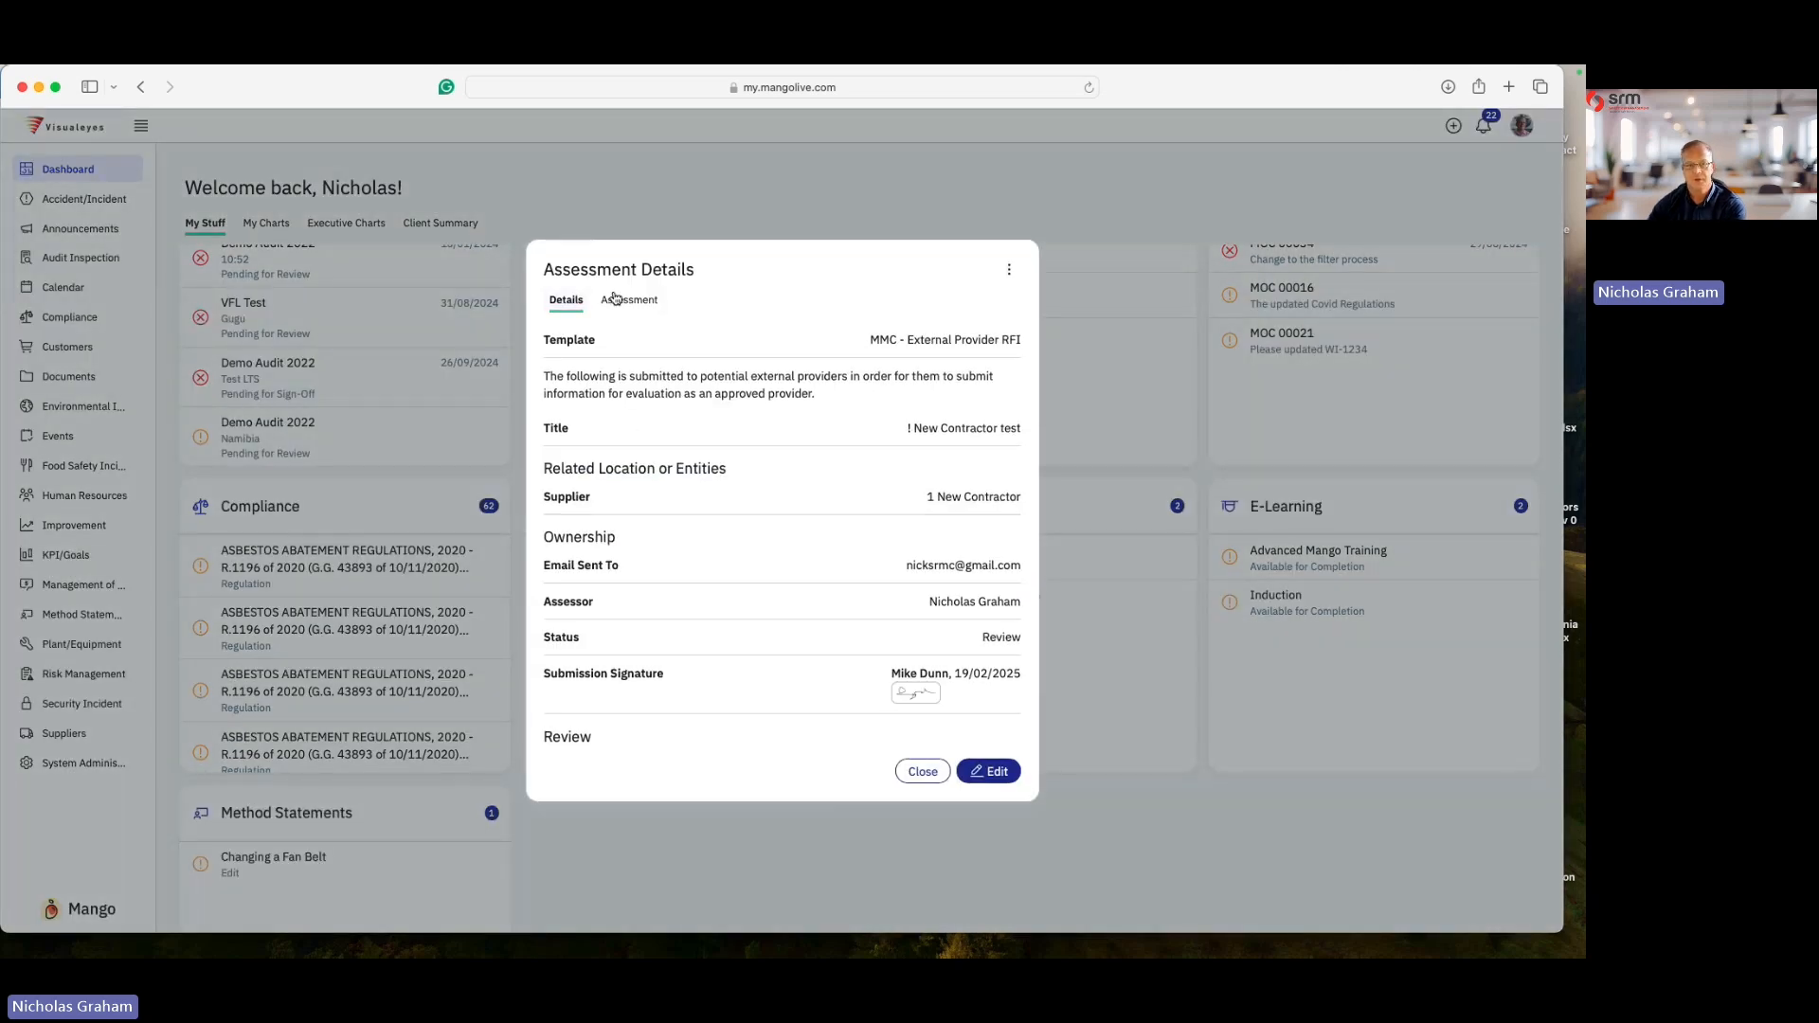
- Review the supplier's submitted answers on the assessment's Assessment tab
left_click(634, 301)
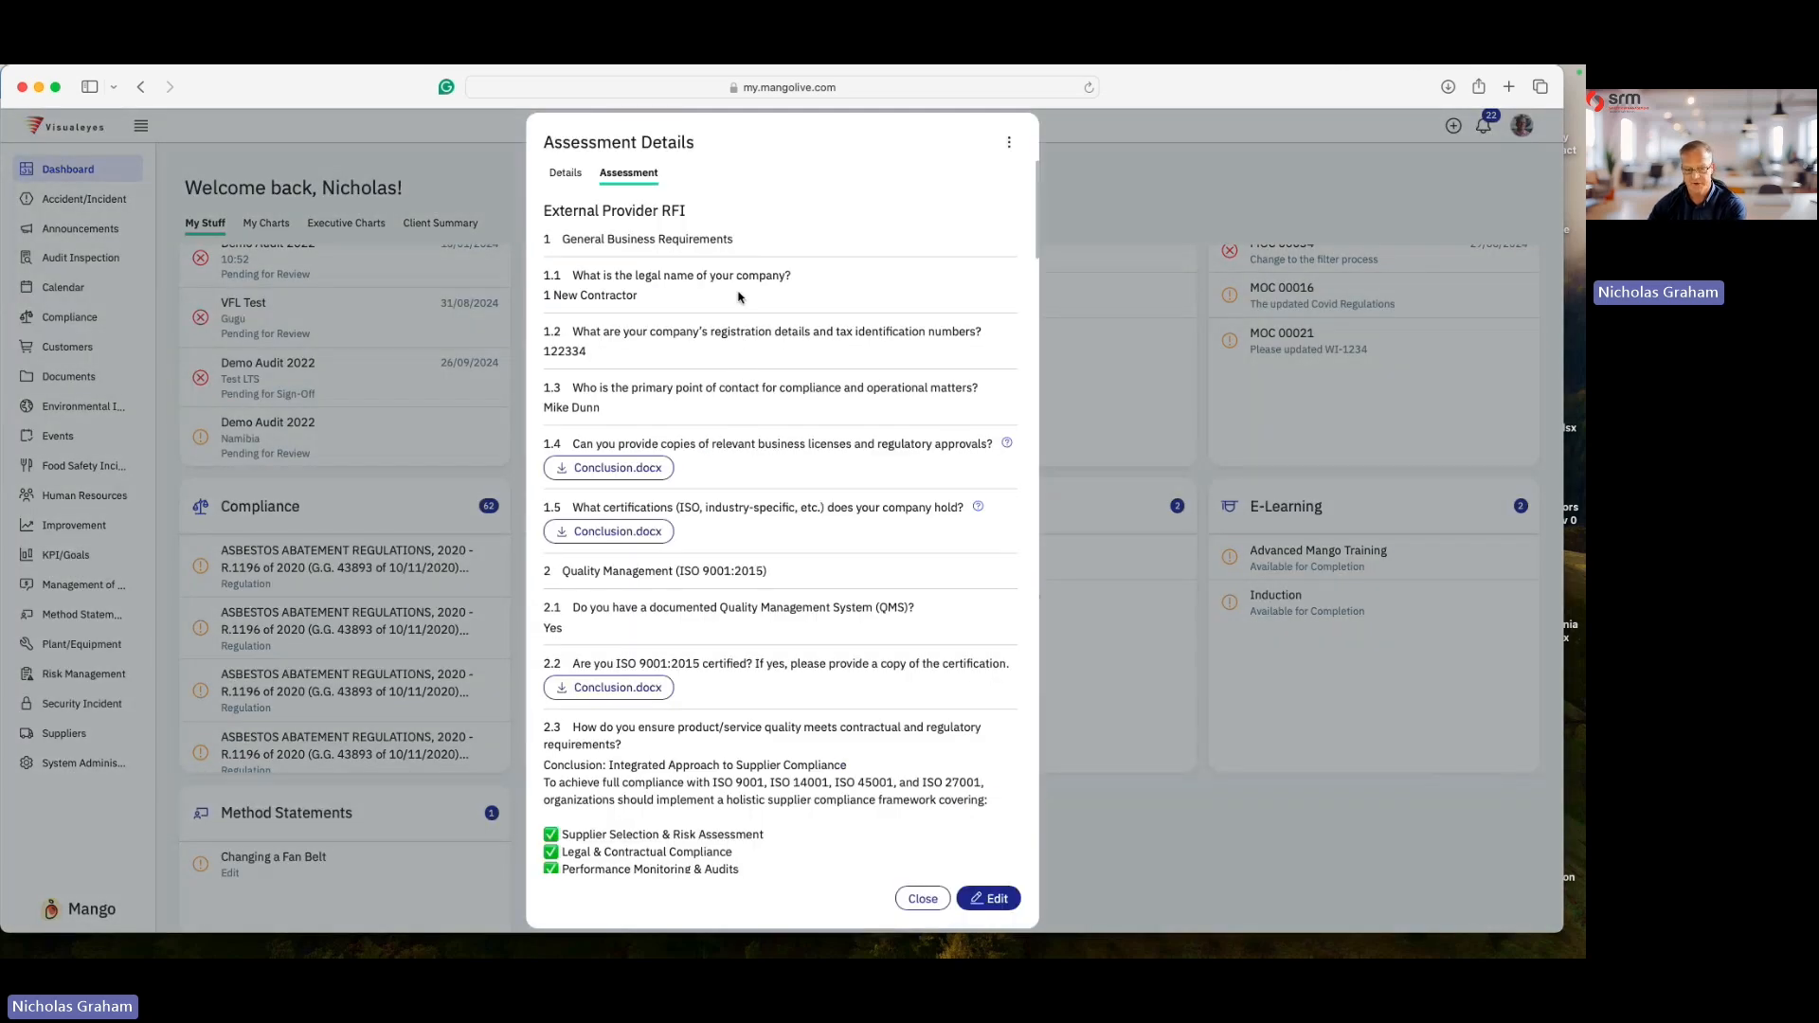
scroll(738, 296, "down", 5)
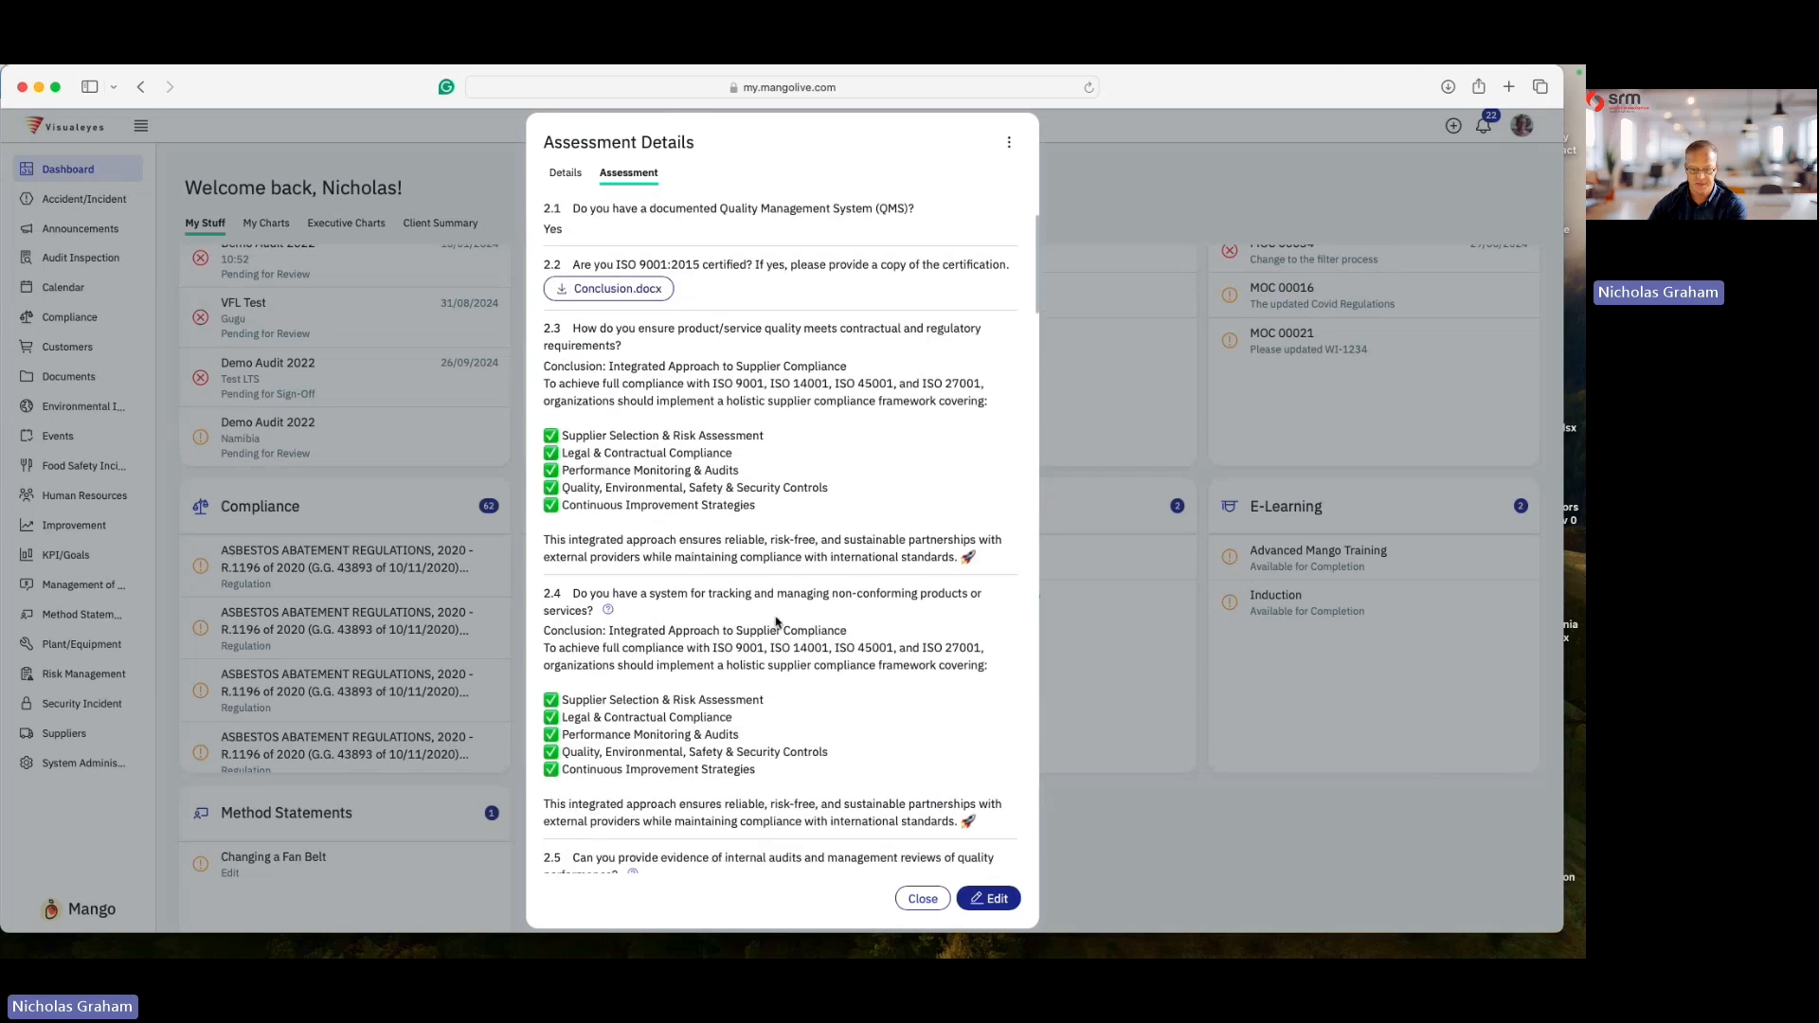
scroll(780, 635, "up", 5)
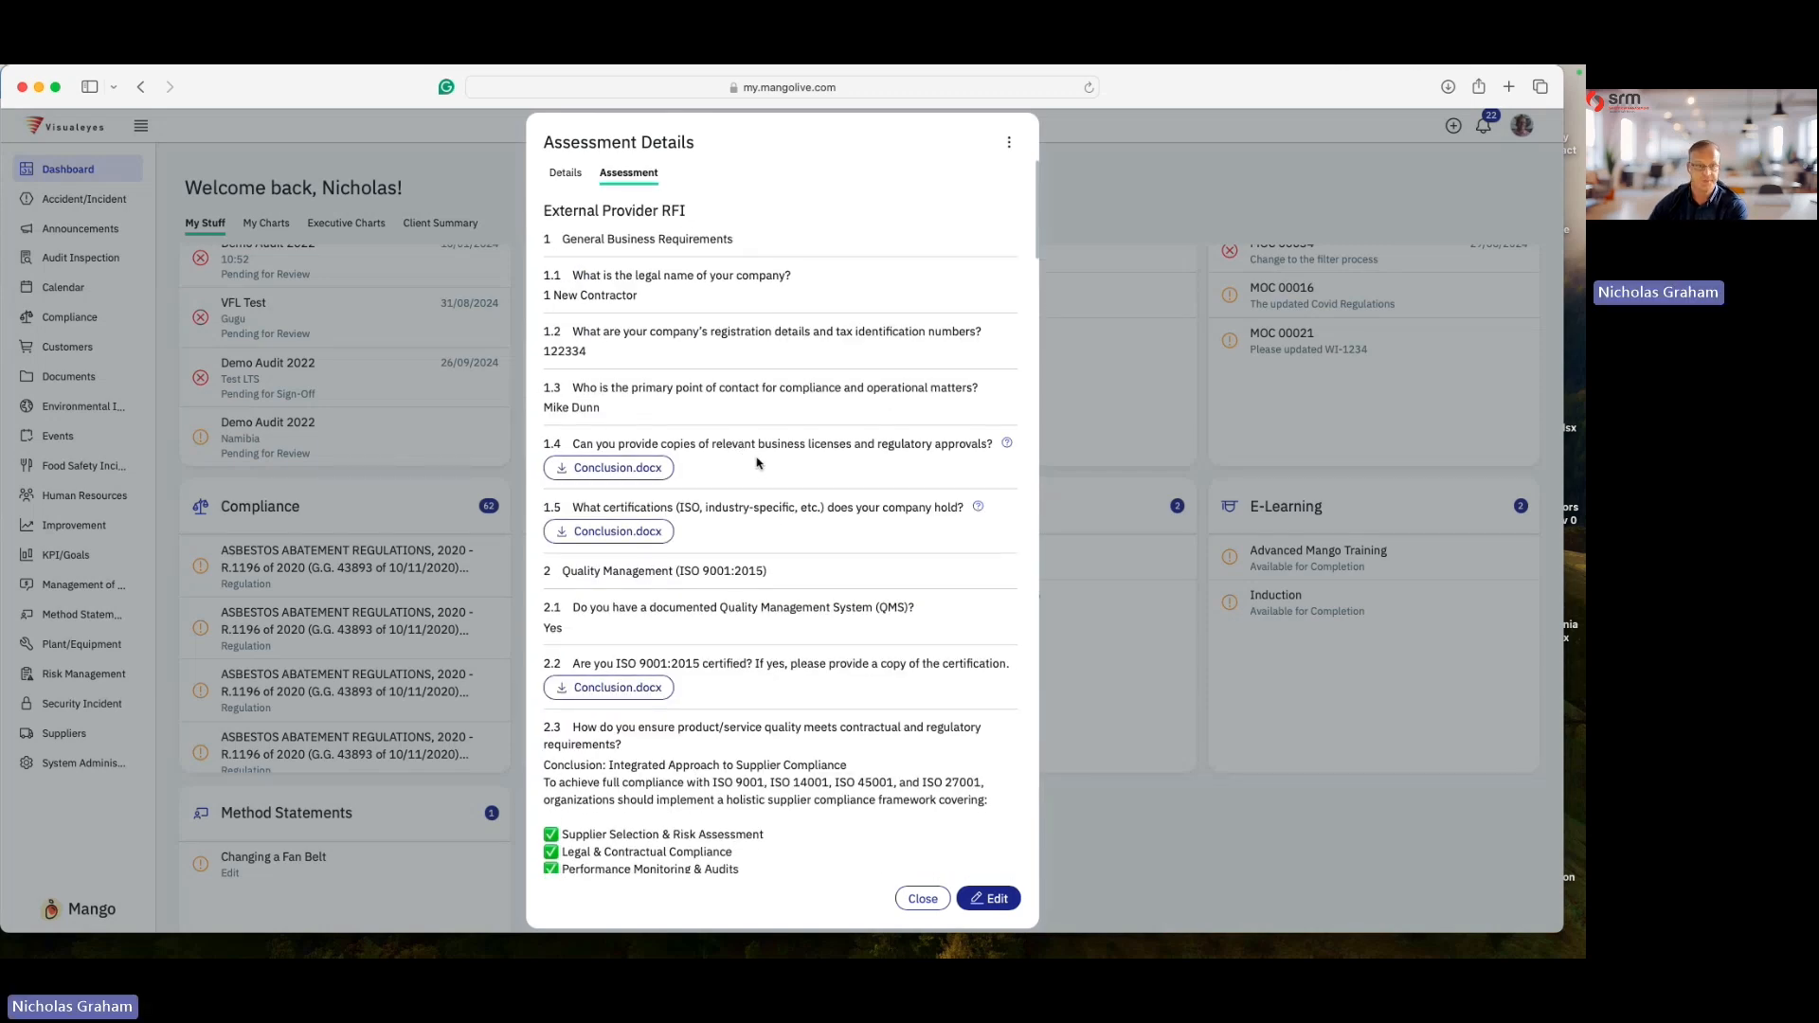
- Open the submitted assessment for review editing and grade questions 1.1, 1.2 and 1.3 as Pass
left_click(1009, 143)
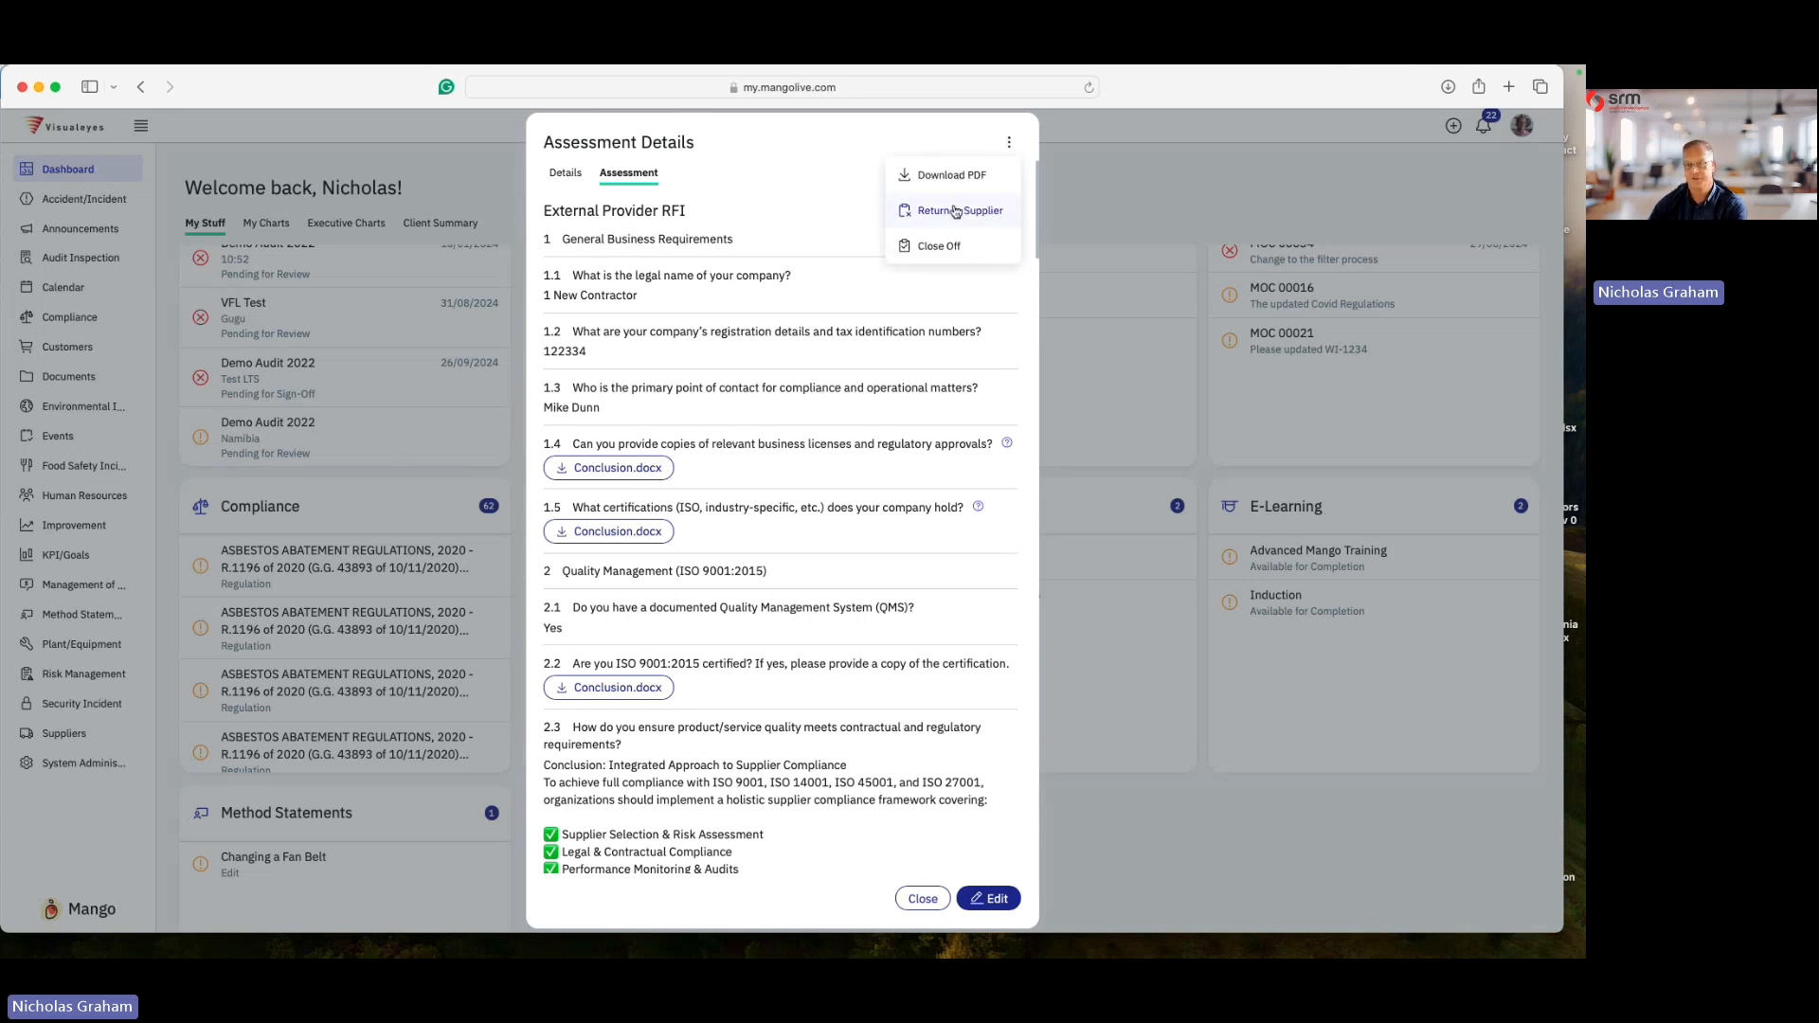
left_click(827, 168)
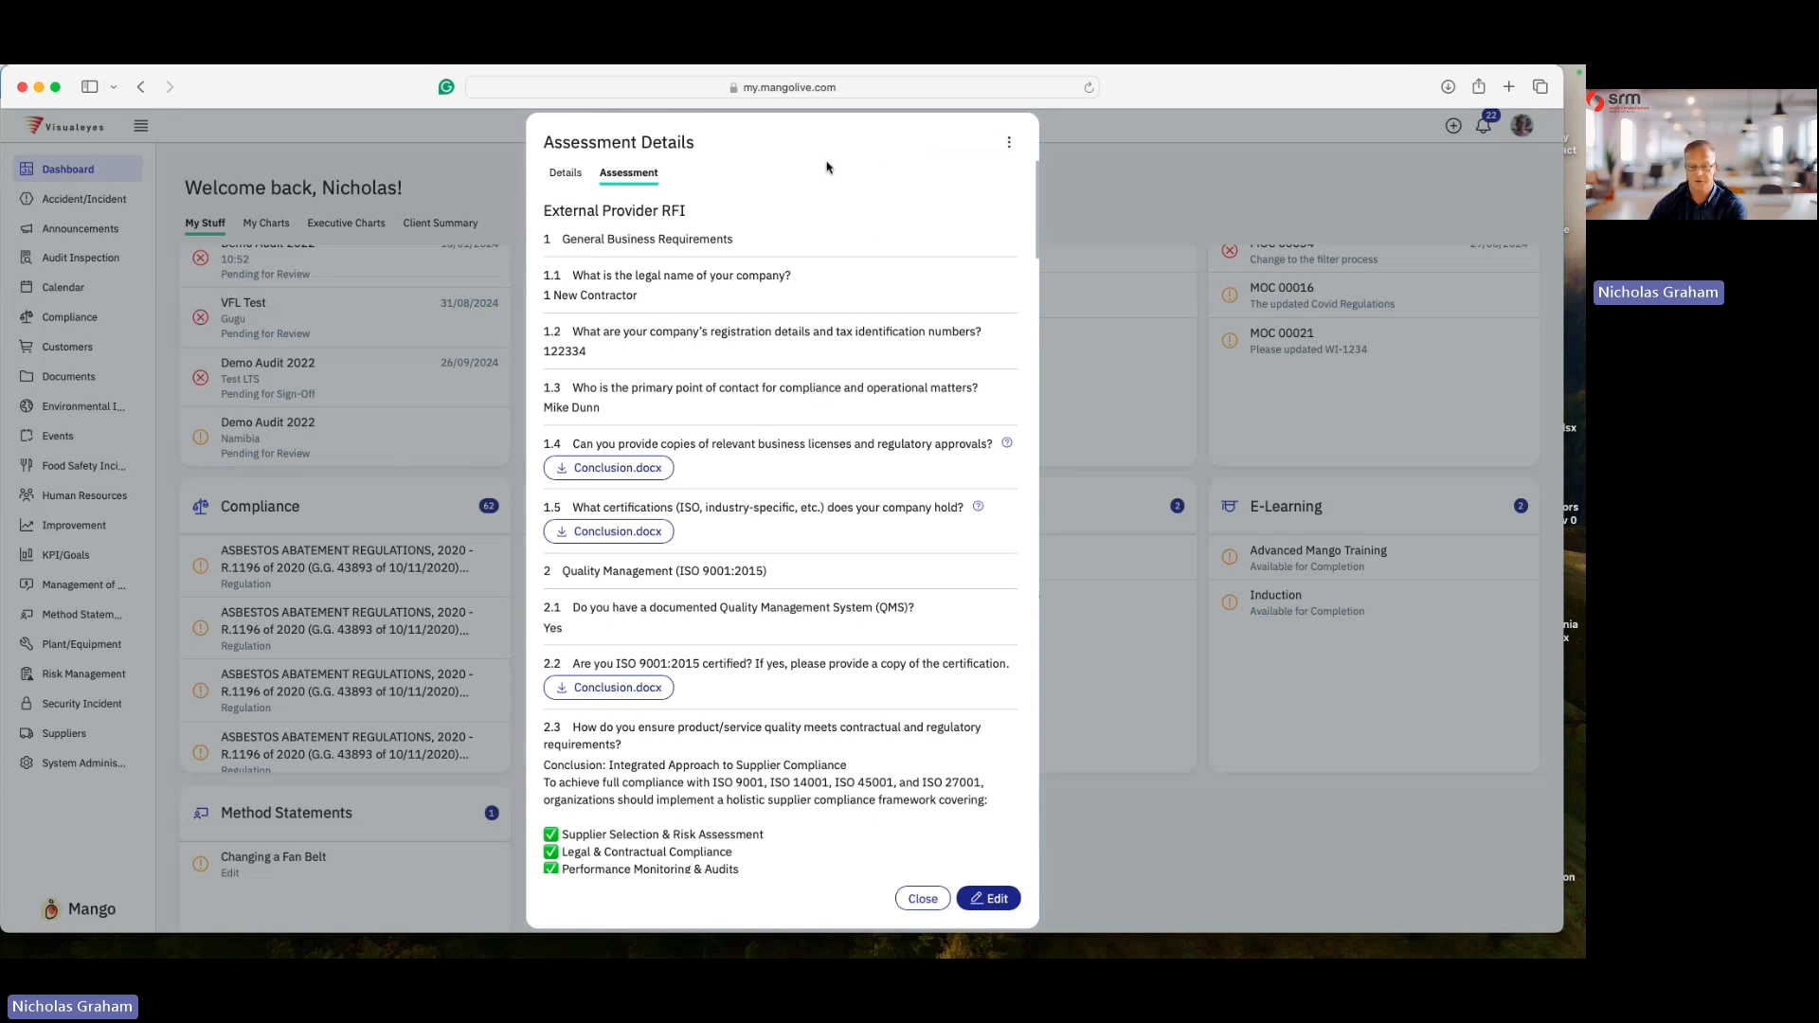
left_click(989, 897)
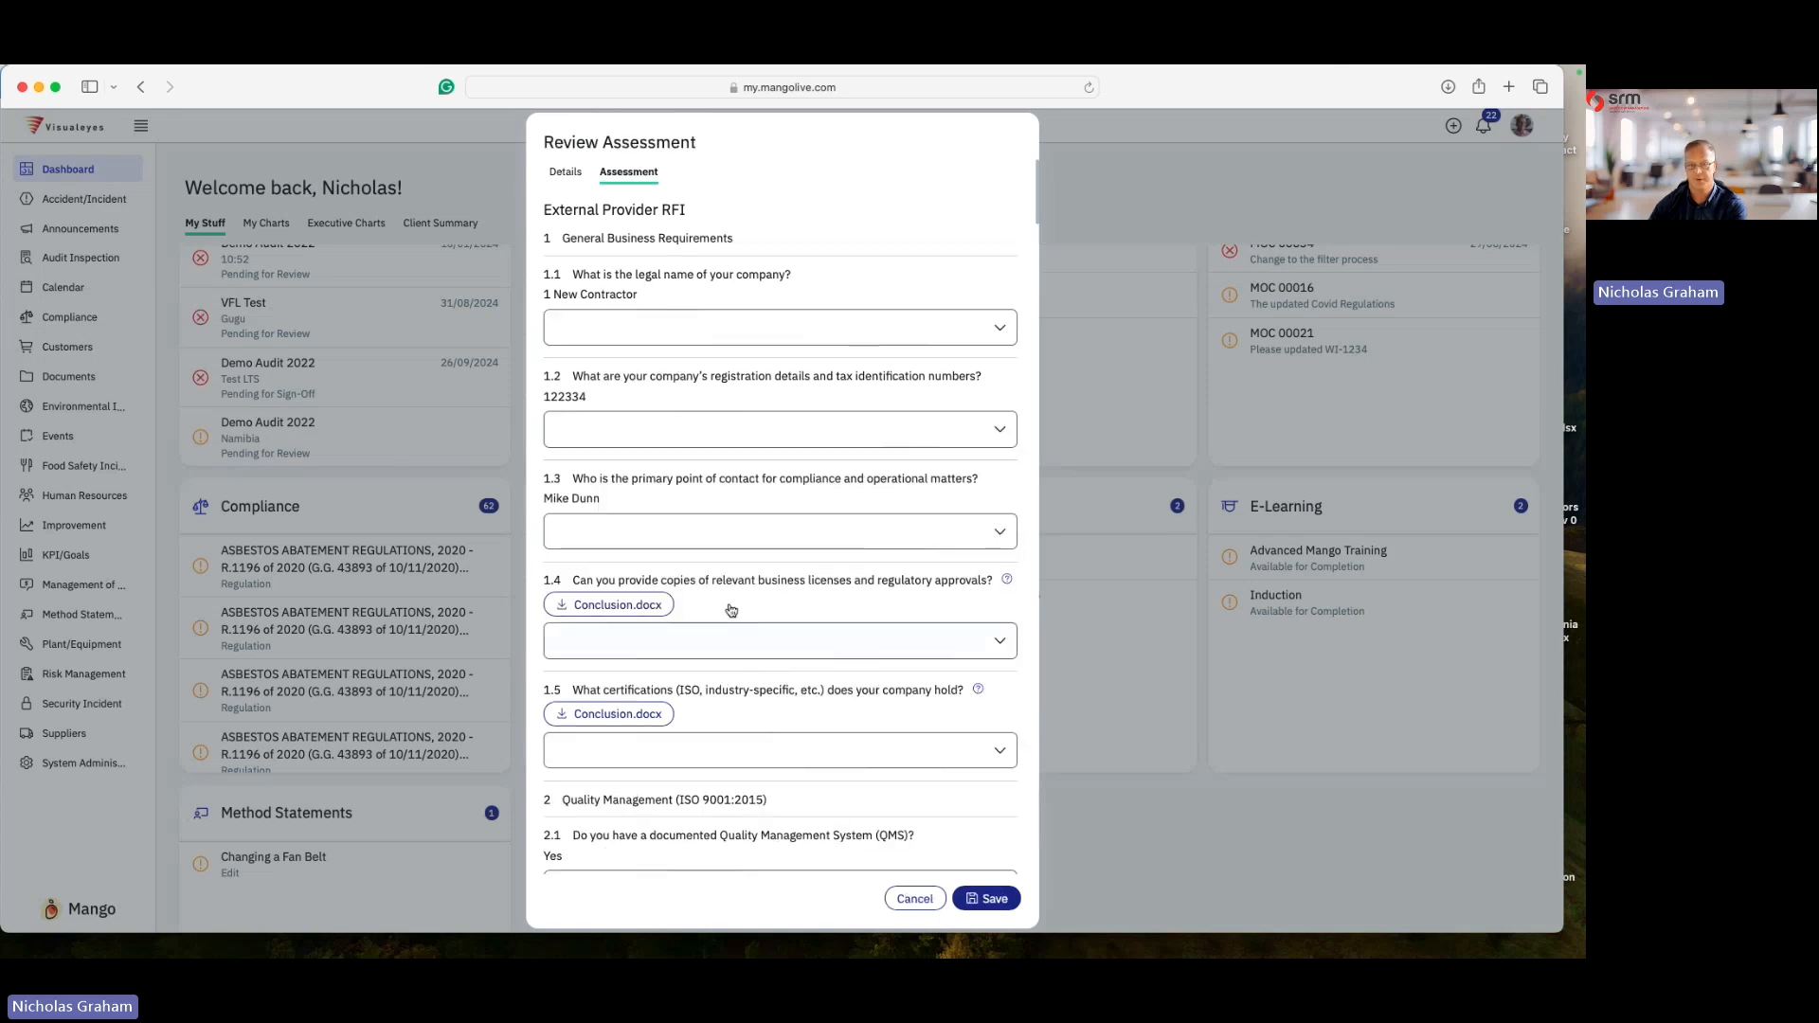
scroll(677, 392, "down", 2)
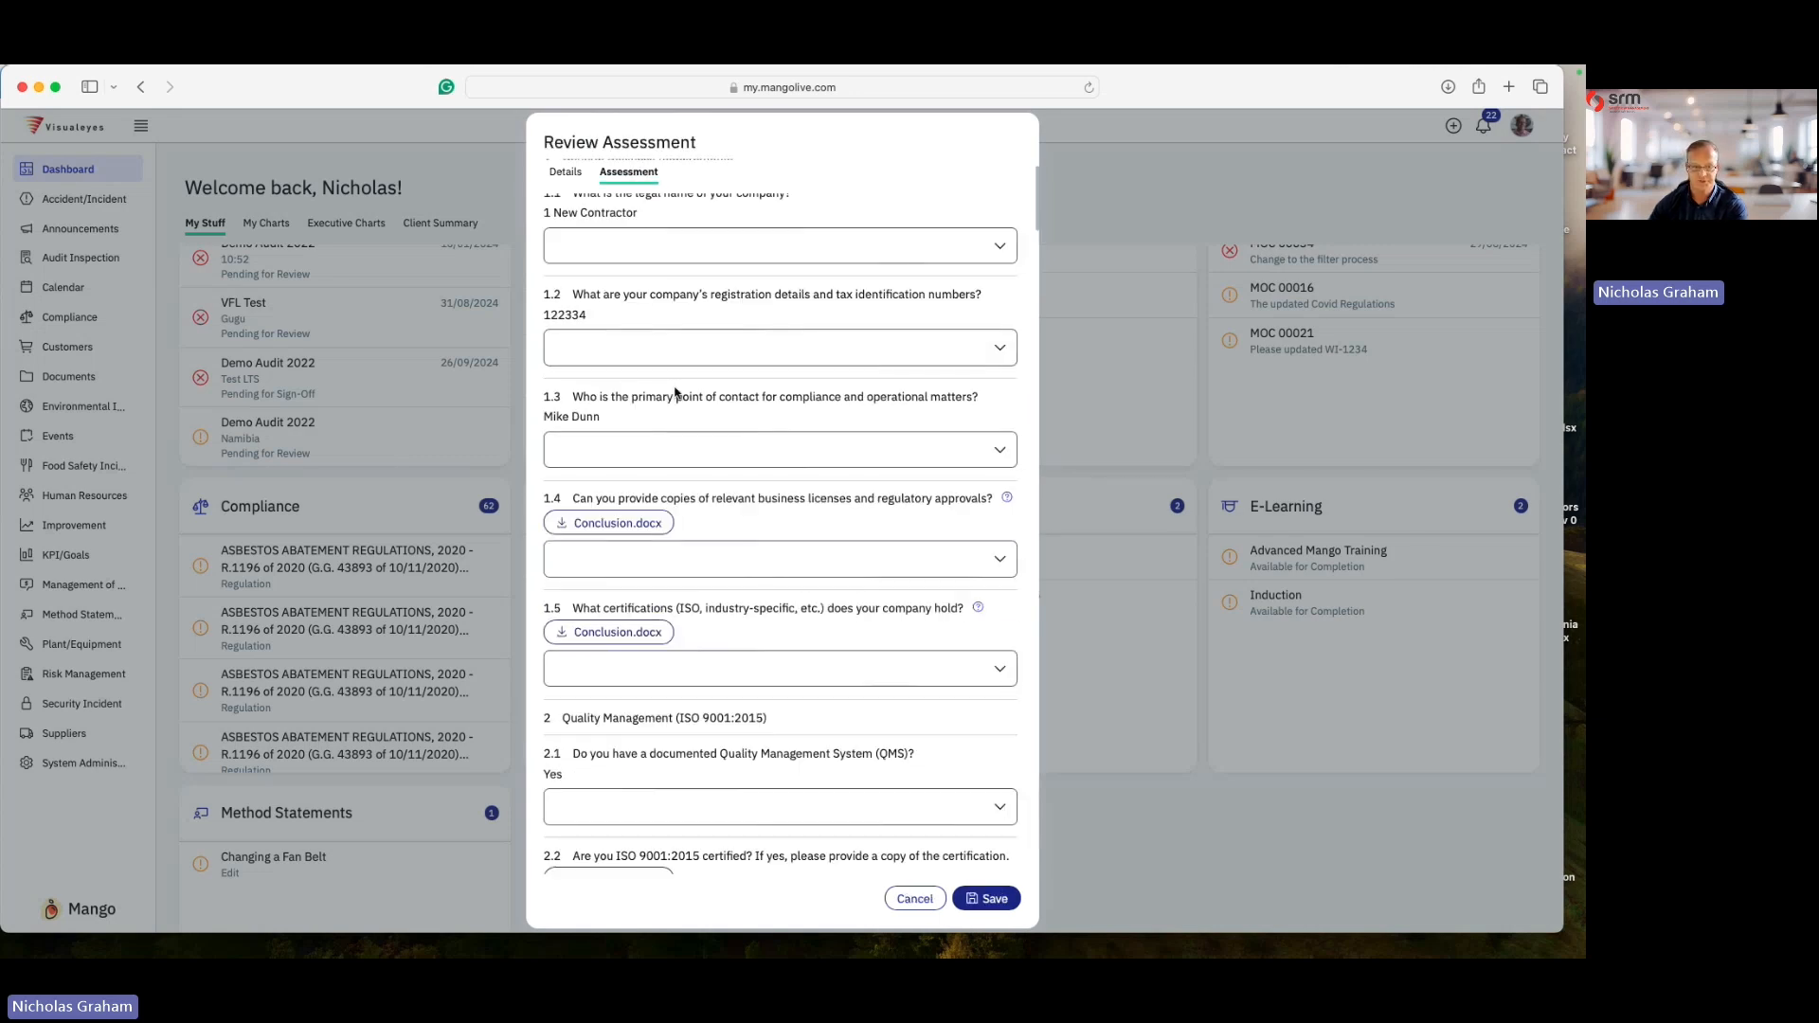
scroll(691, 483, "up", 2)
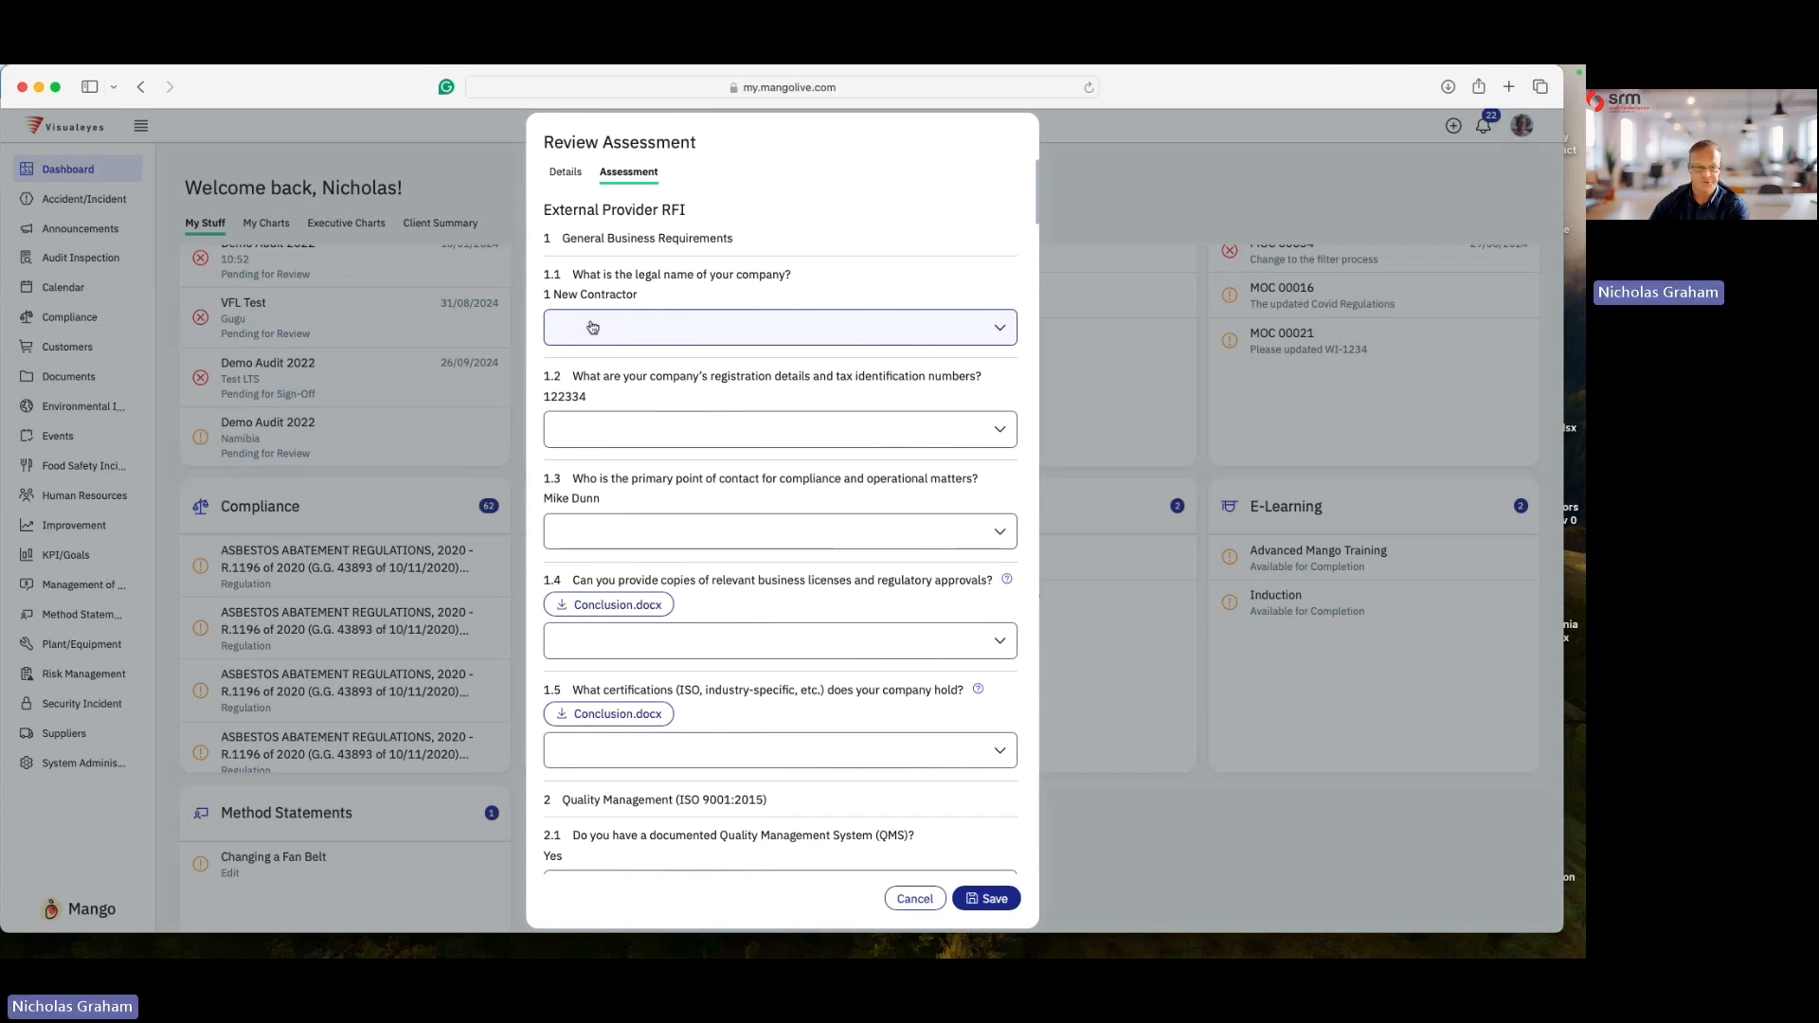
left_click(606, 334)
left_click(603, 372)
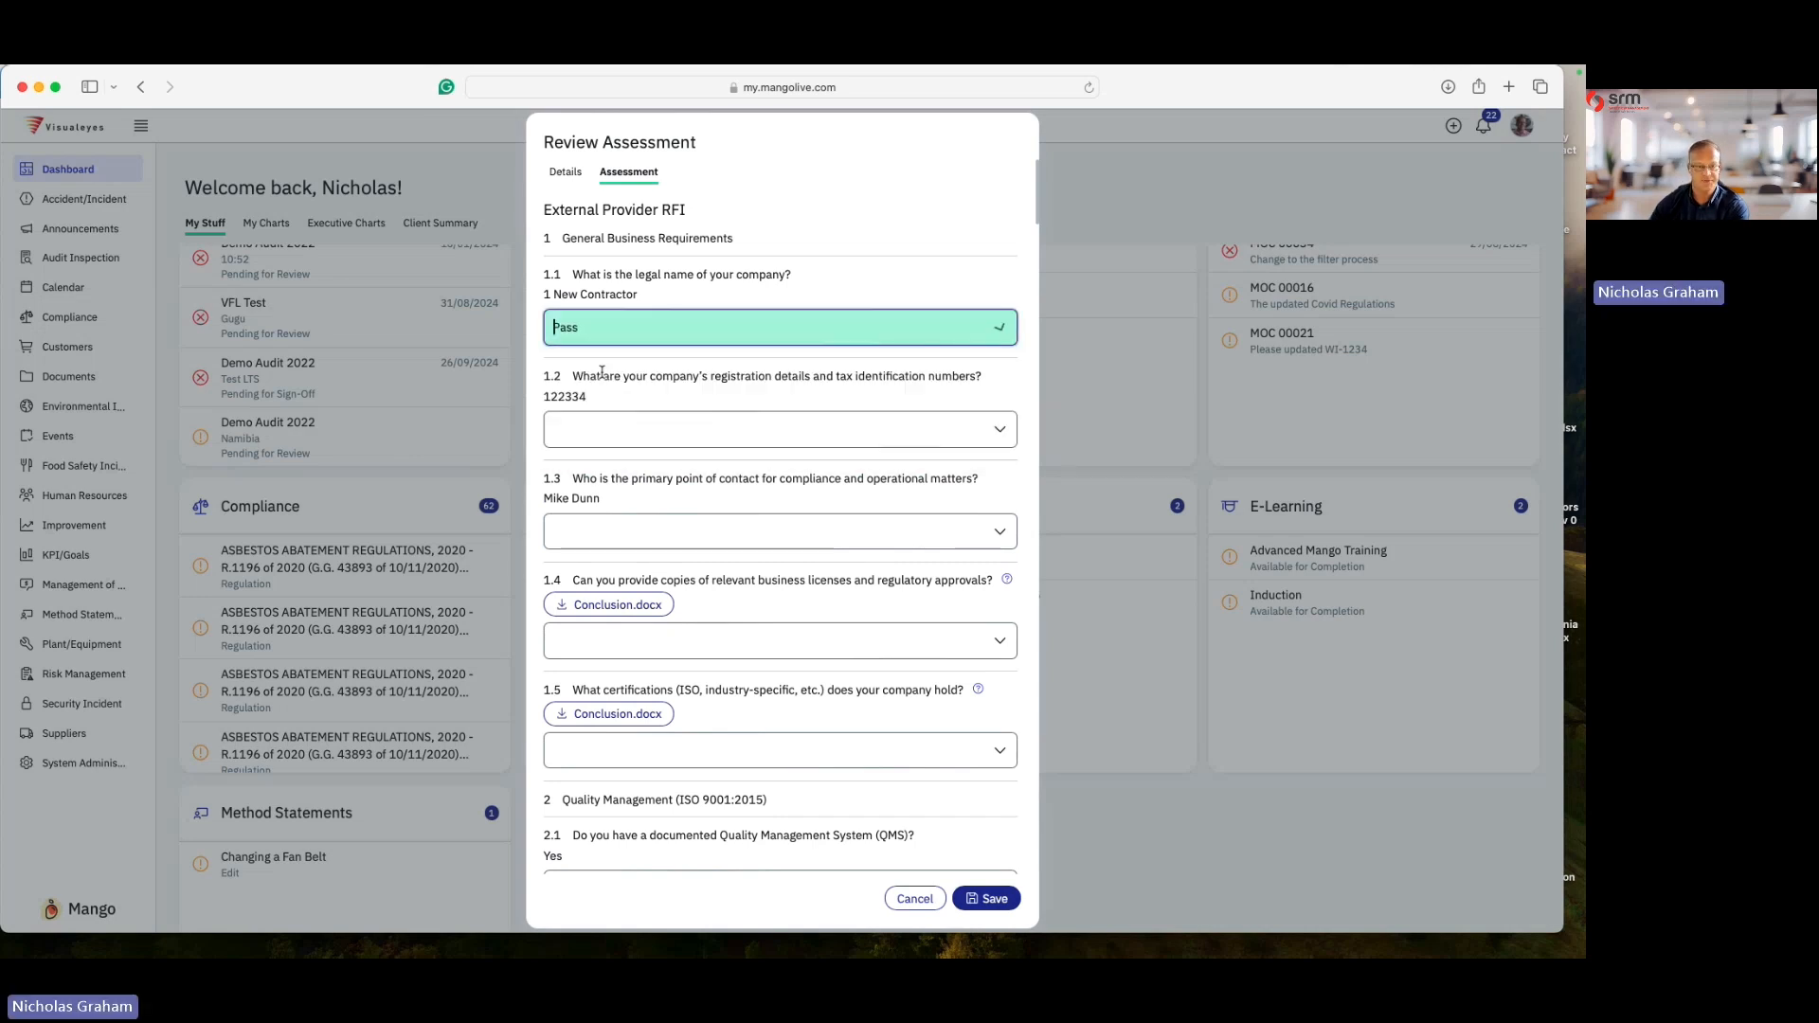
left_click(618, 429)
left_click(623, 471)
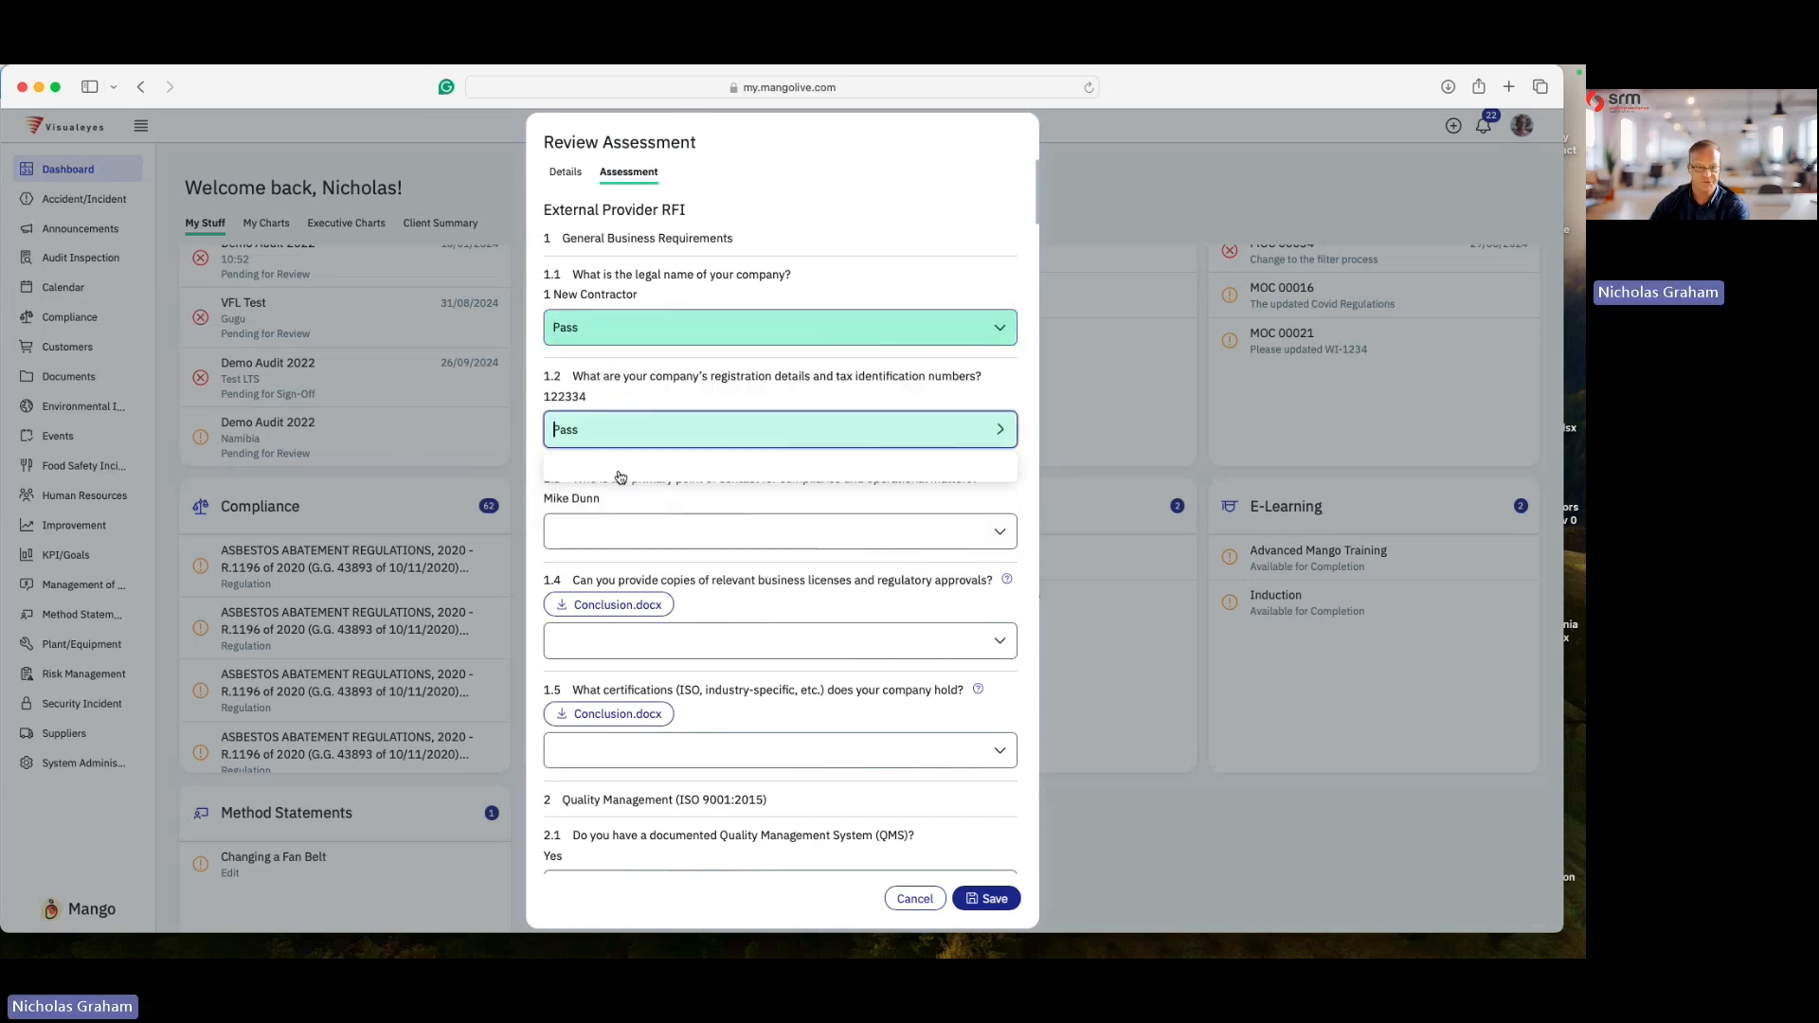
left_click(623, 535)
left_click(625, 573)
scroll(683, 453, "down", 4)
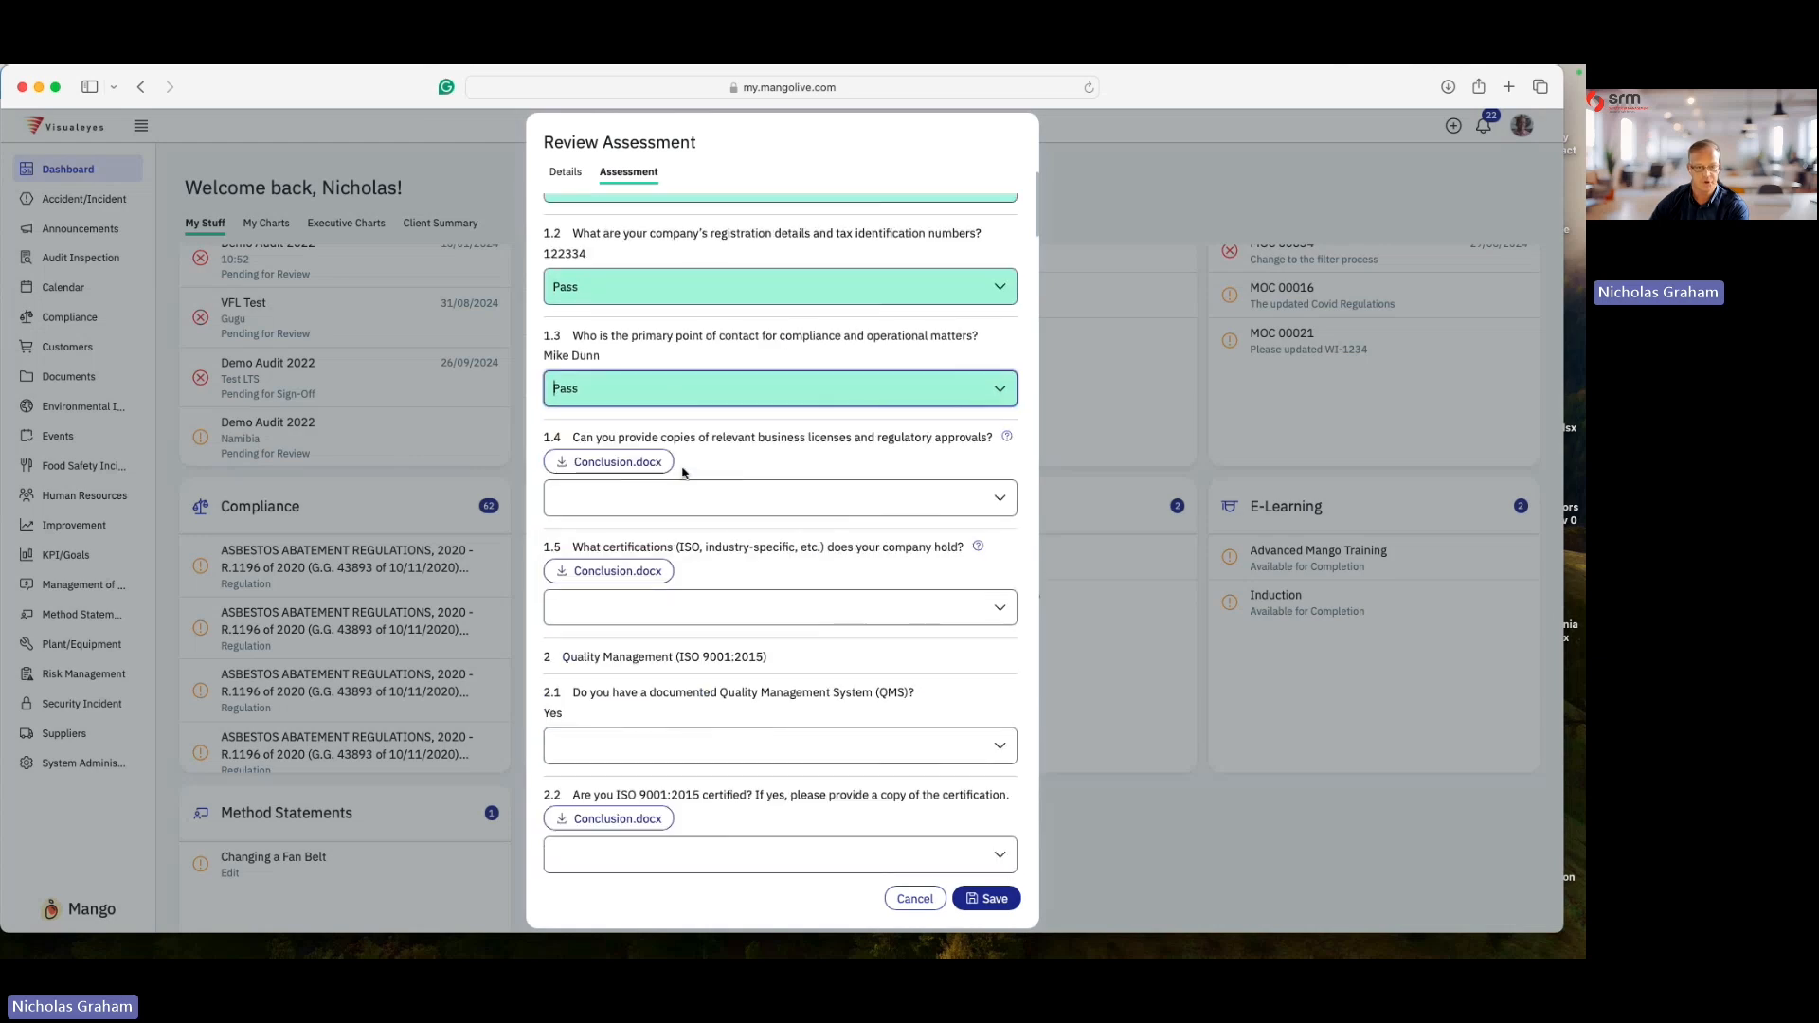
- Grade questions 1.4 and 1.5 as Pass and question 2.1 as Partial
left_click(603, 445)
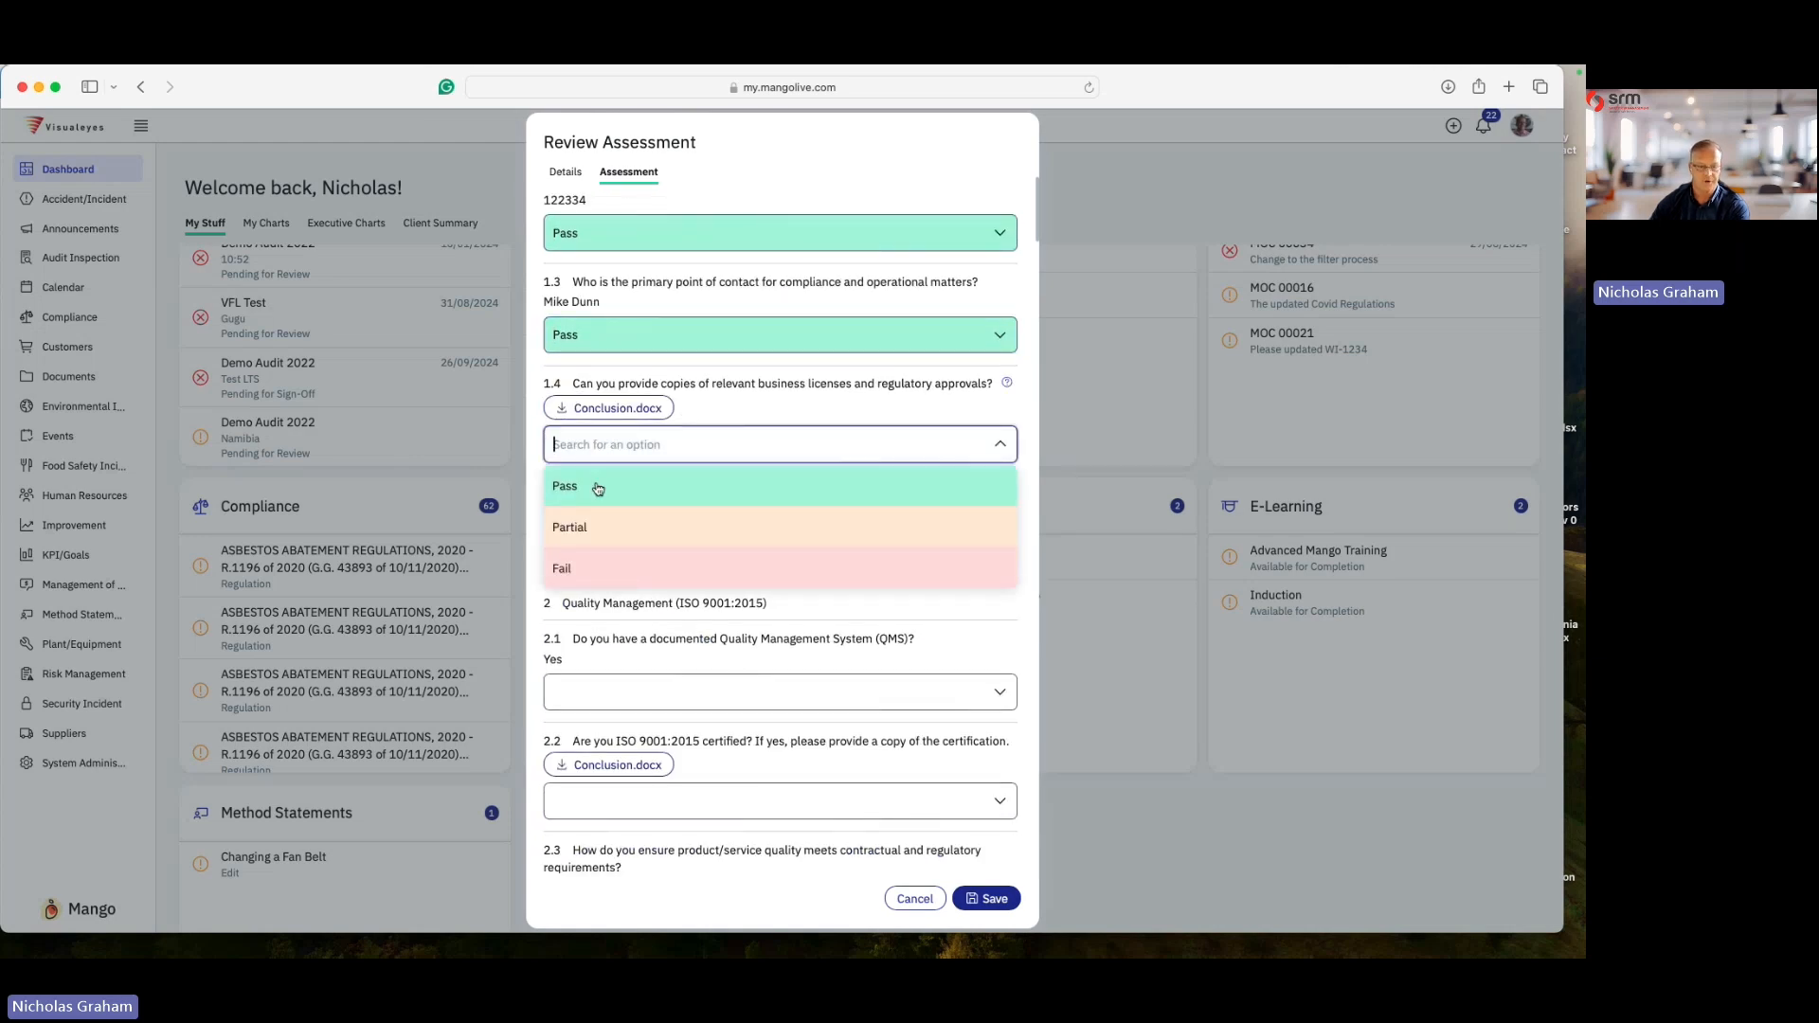
left_click(599, 487)
left_click(639, 559)
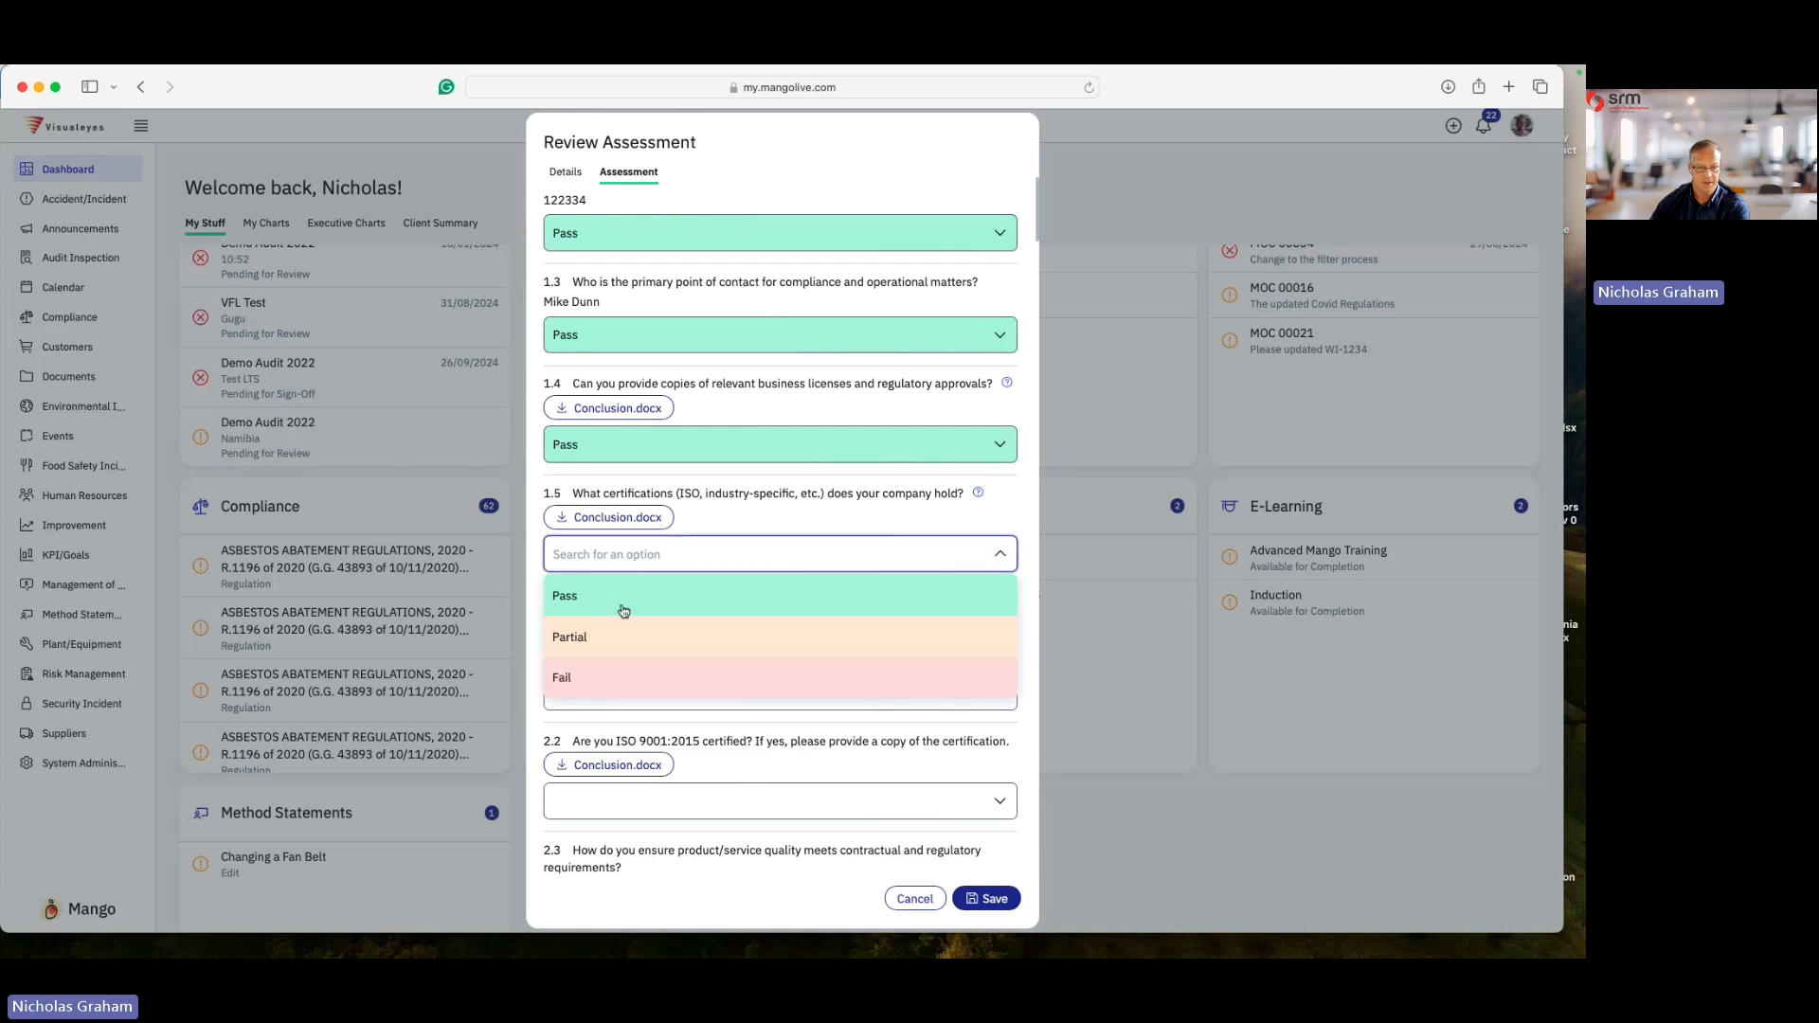
left_click(624, 610)
scroll(623, 568, "down", 4)
left_click(624, 527)
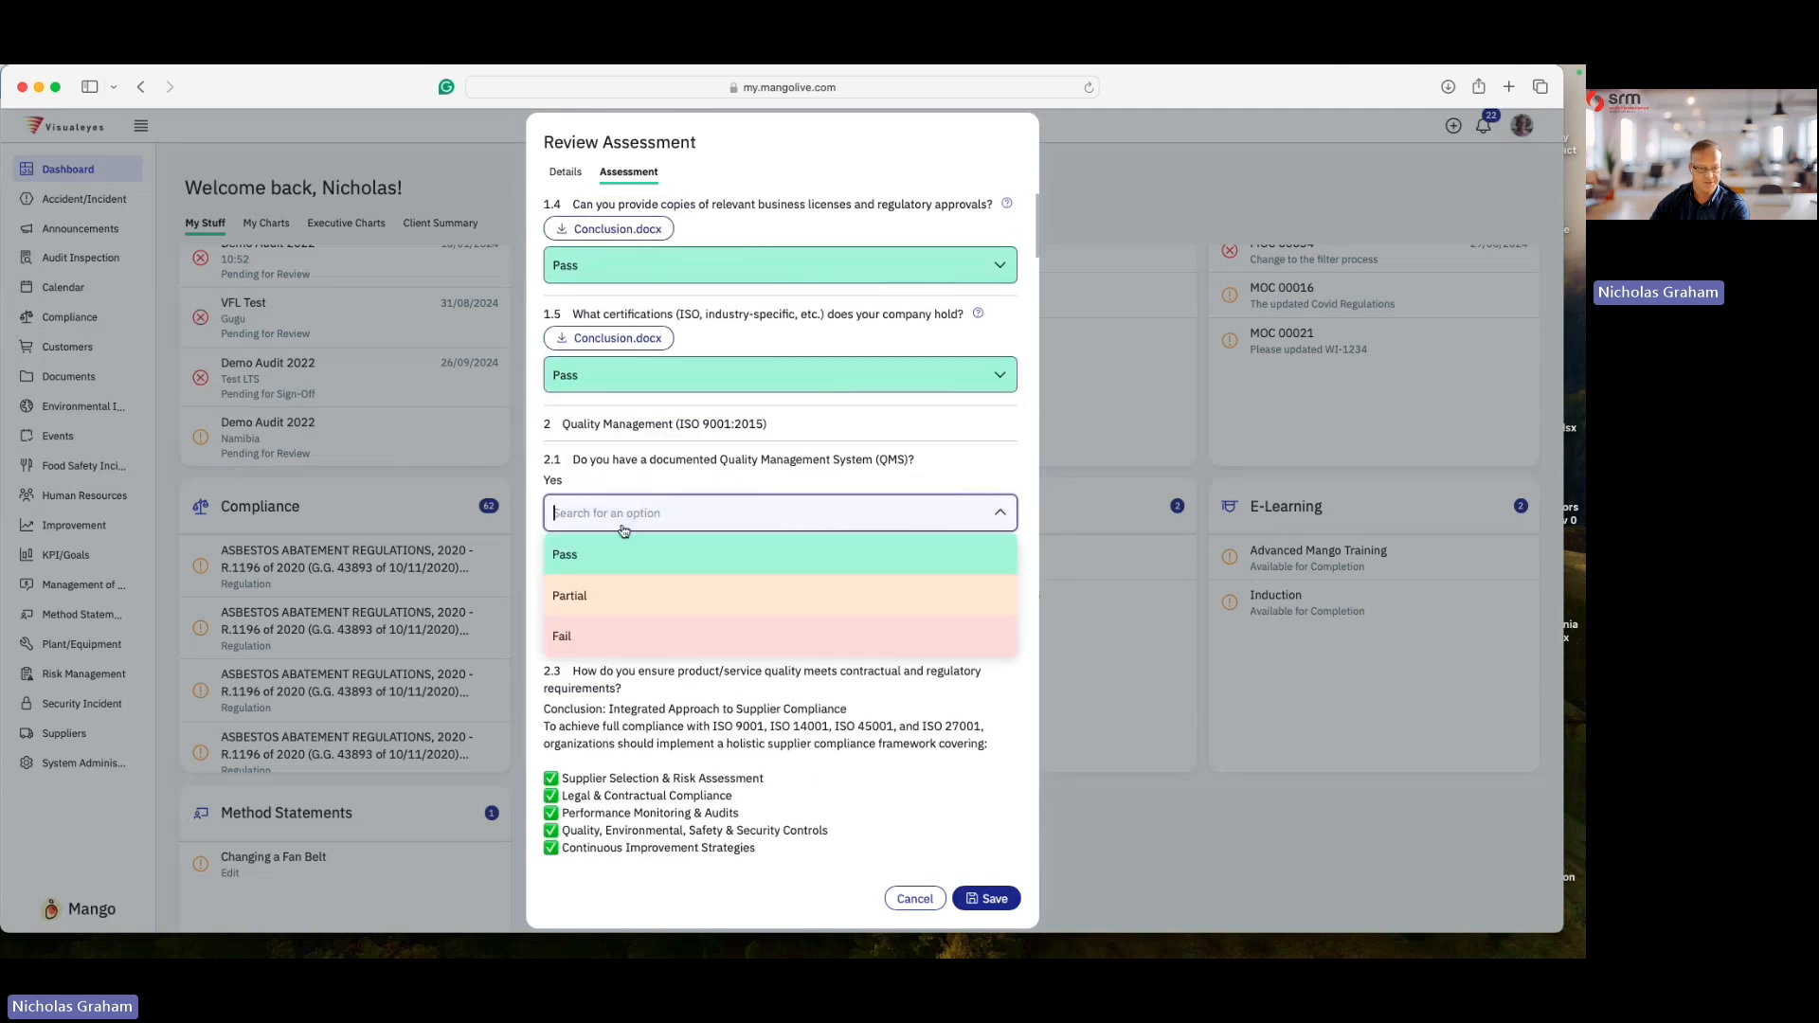
left_click(573, 595)
- Grade questions 2.2 and 2.3 as Pass and question 2.4 as Partial
scroll(613, 436, "down", 3)
left_click(613, 430)
left_click(597, 479)
scroll(629, 595, "down", 3)
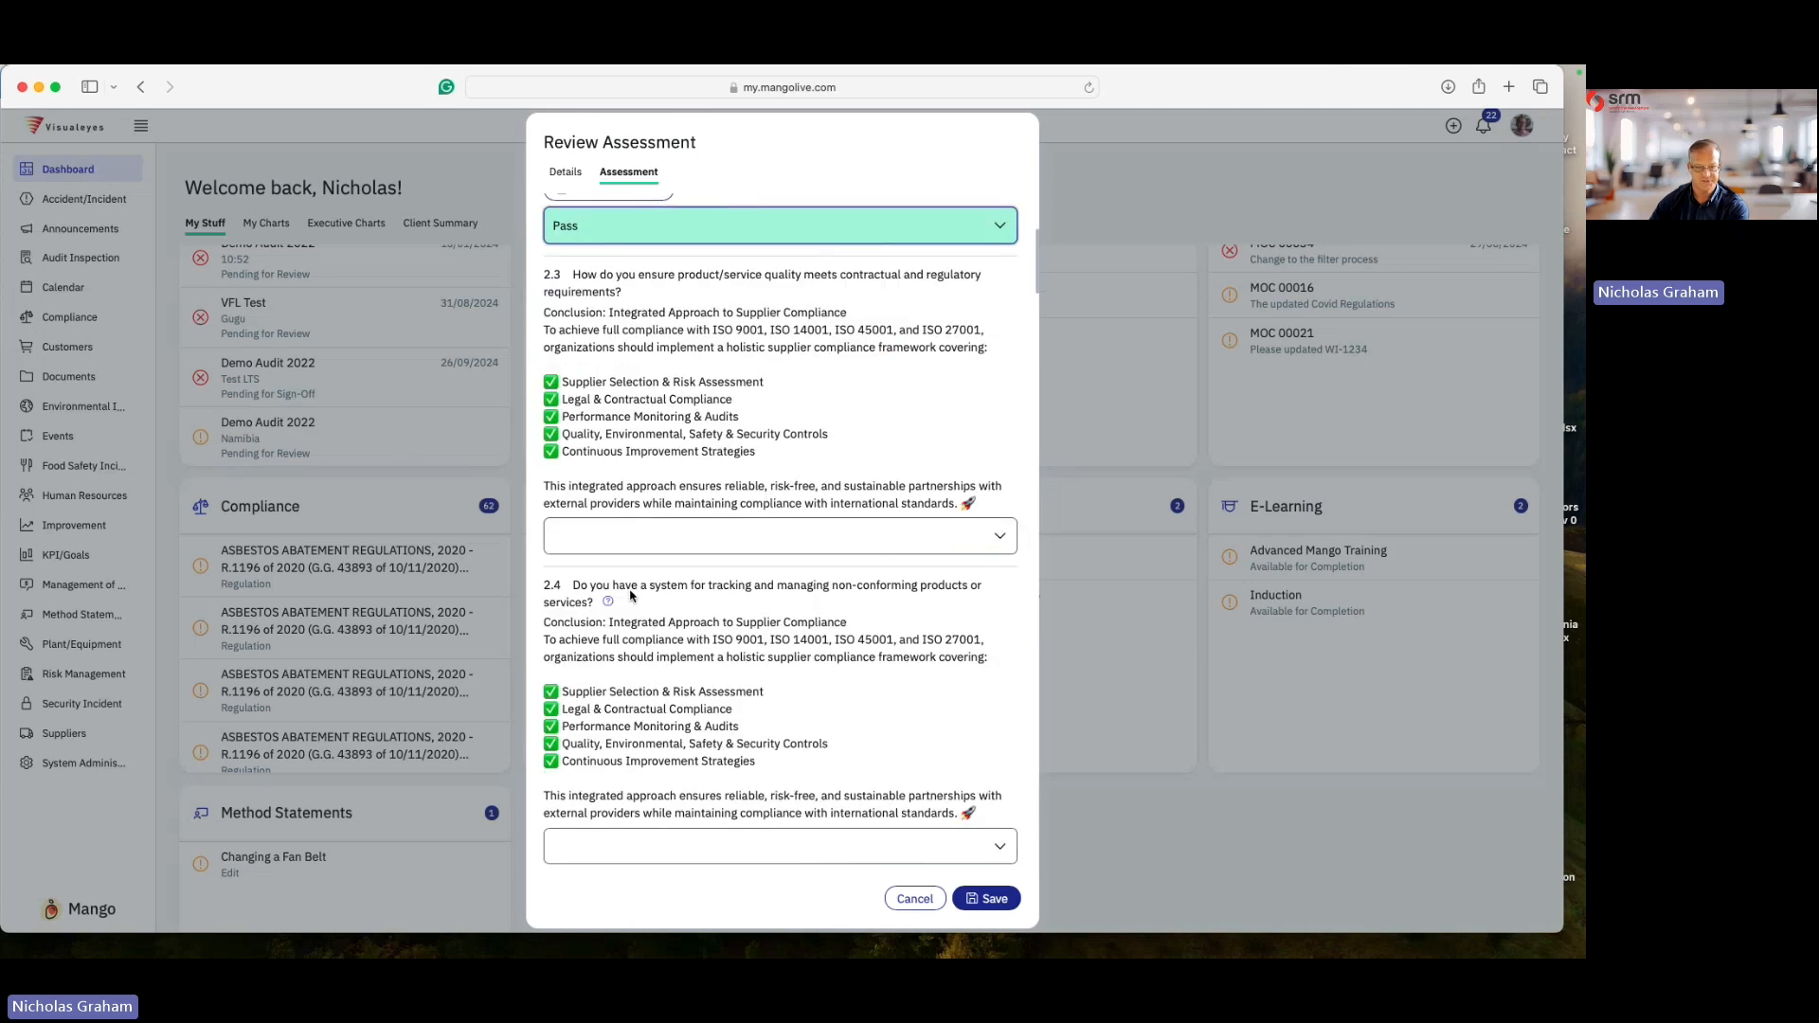
left_click(625, 510)
left_click(606, 549)
scroll(614, 555, "down", 3)
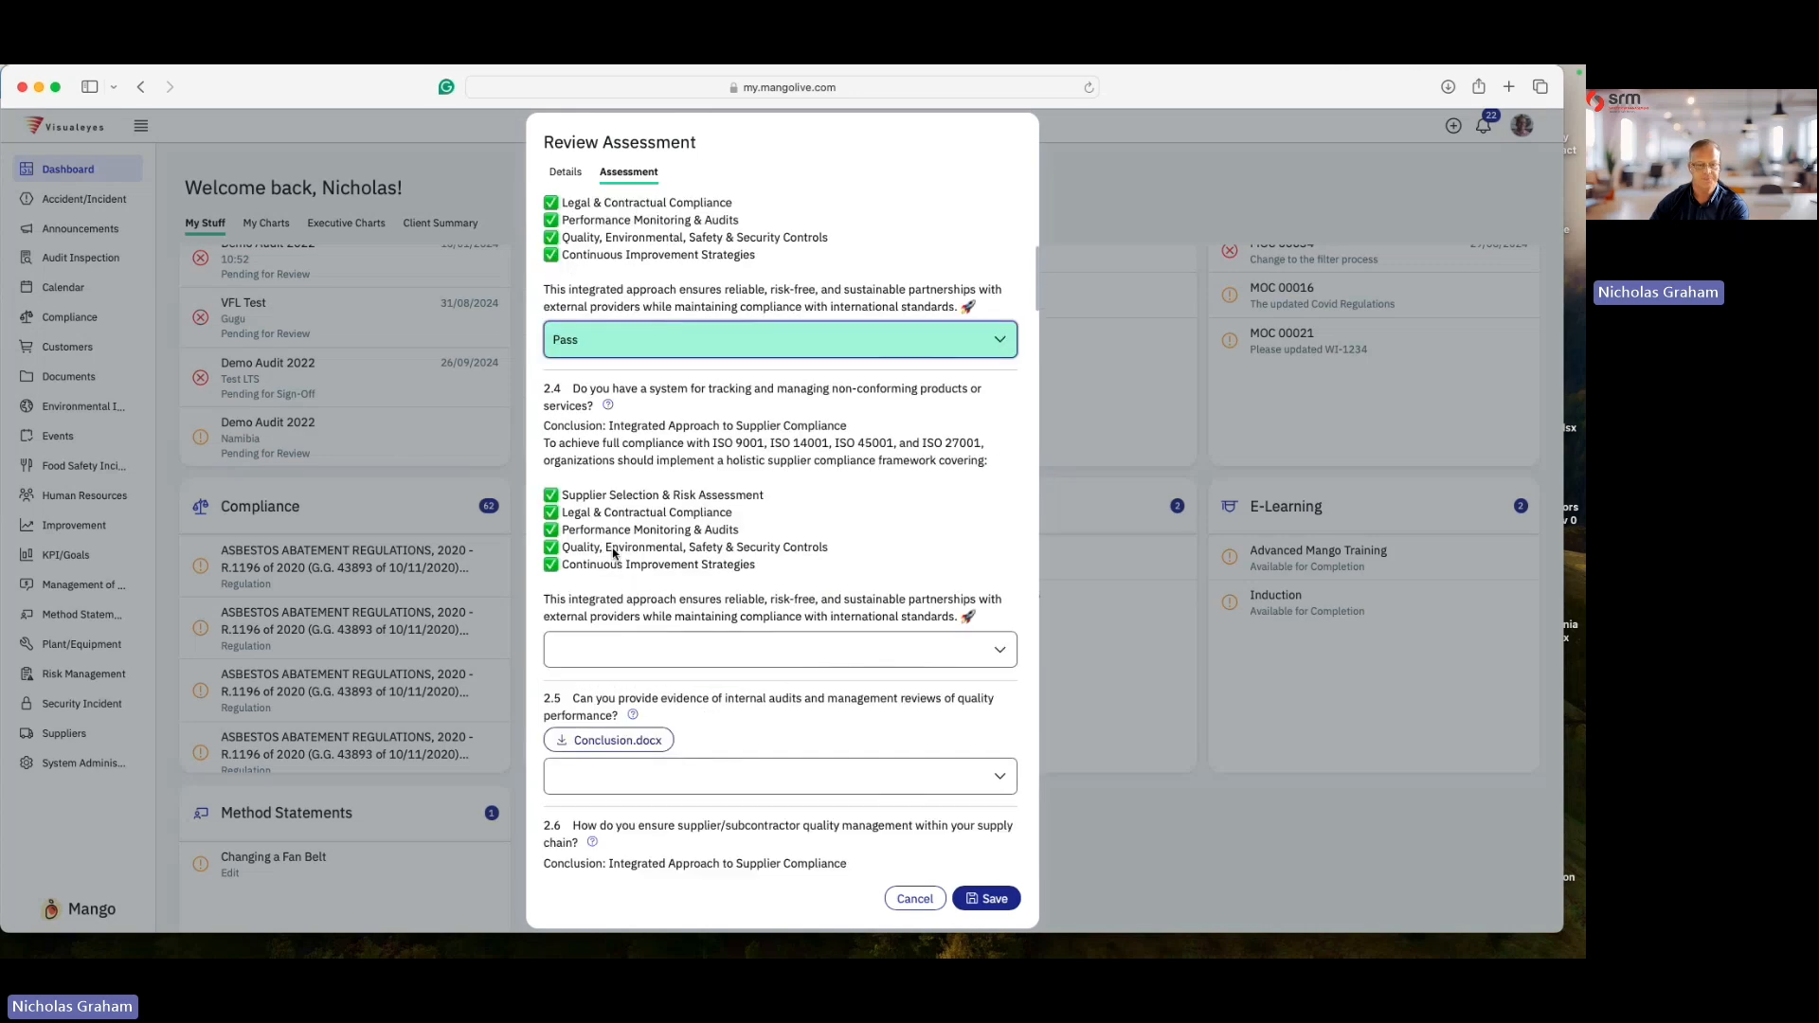
scroll(614, 554, "down", 2)
left_click(601, 552)
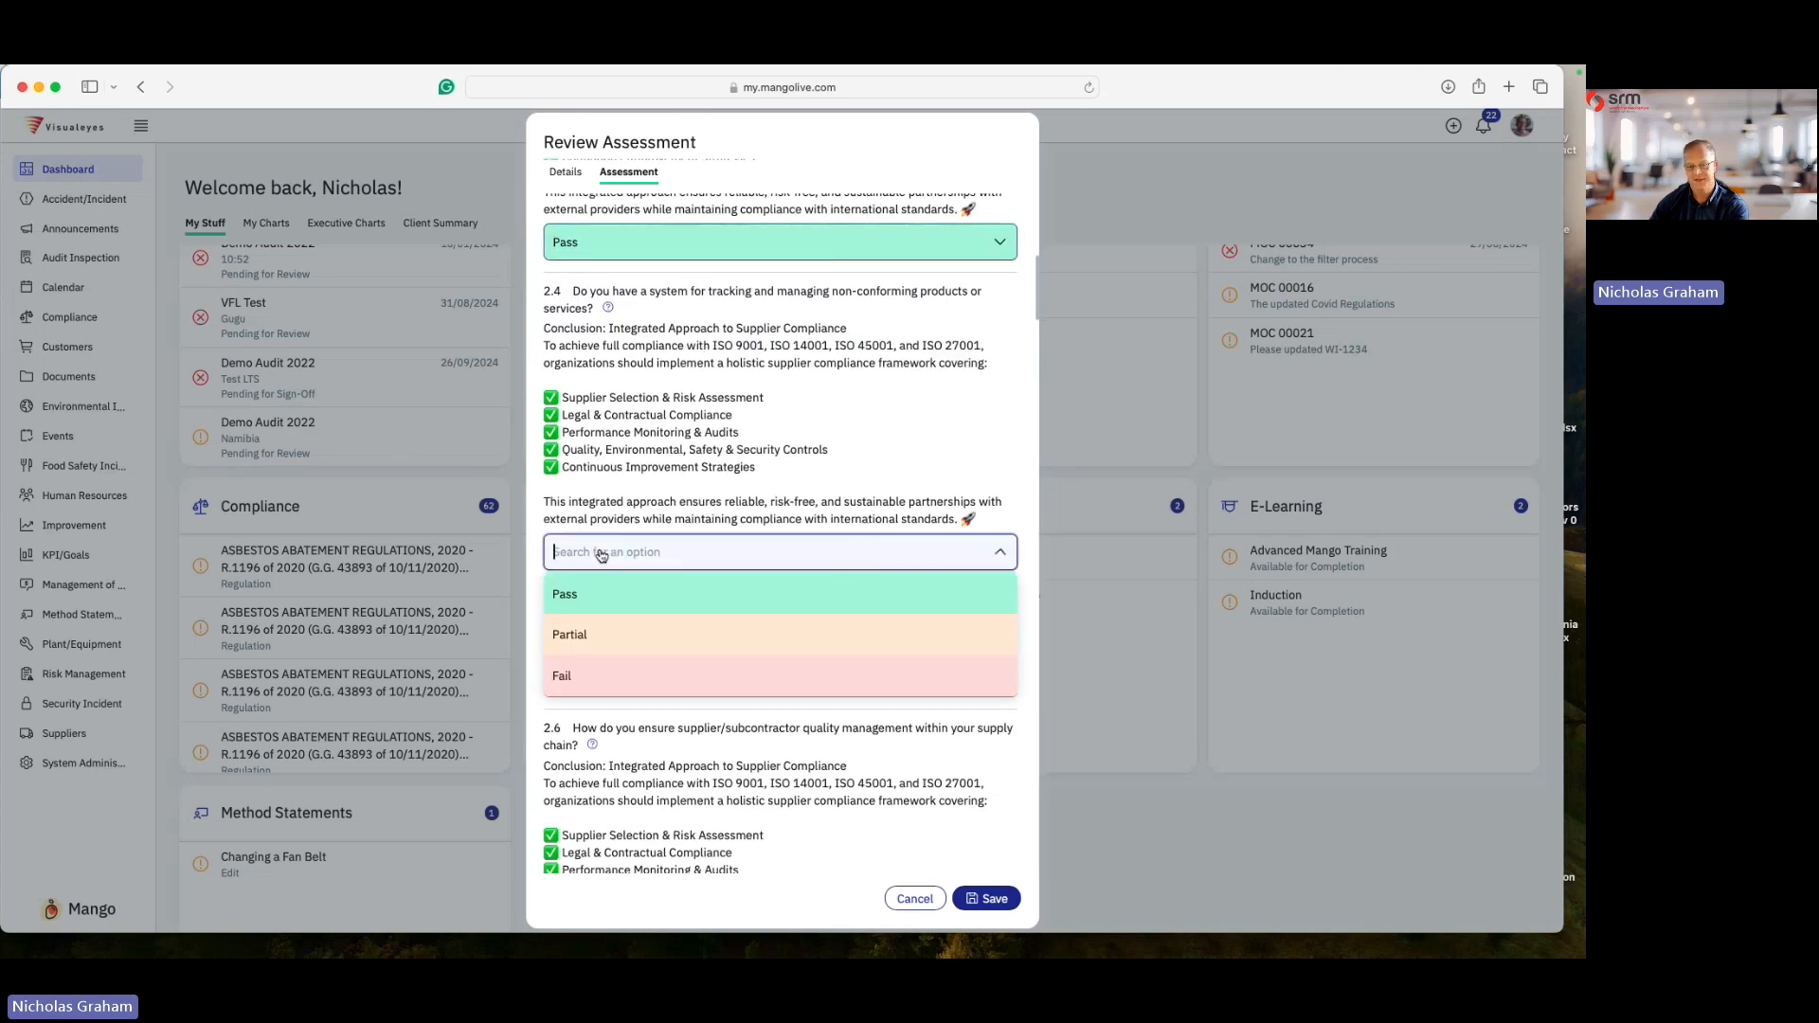
left_click(597, 632)
- Grade question 2.5 as Fail, 2.6 as Pass and 2.7 as Fail, then save the review
scroll(599, 634, "down", 1)
left_click(606, 631)
left_click(607, 755)
scroll(614, 701, "down", 6)
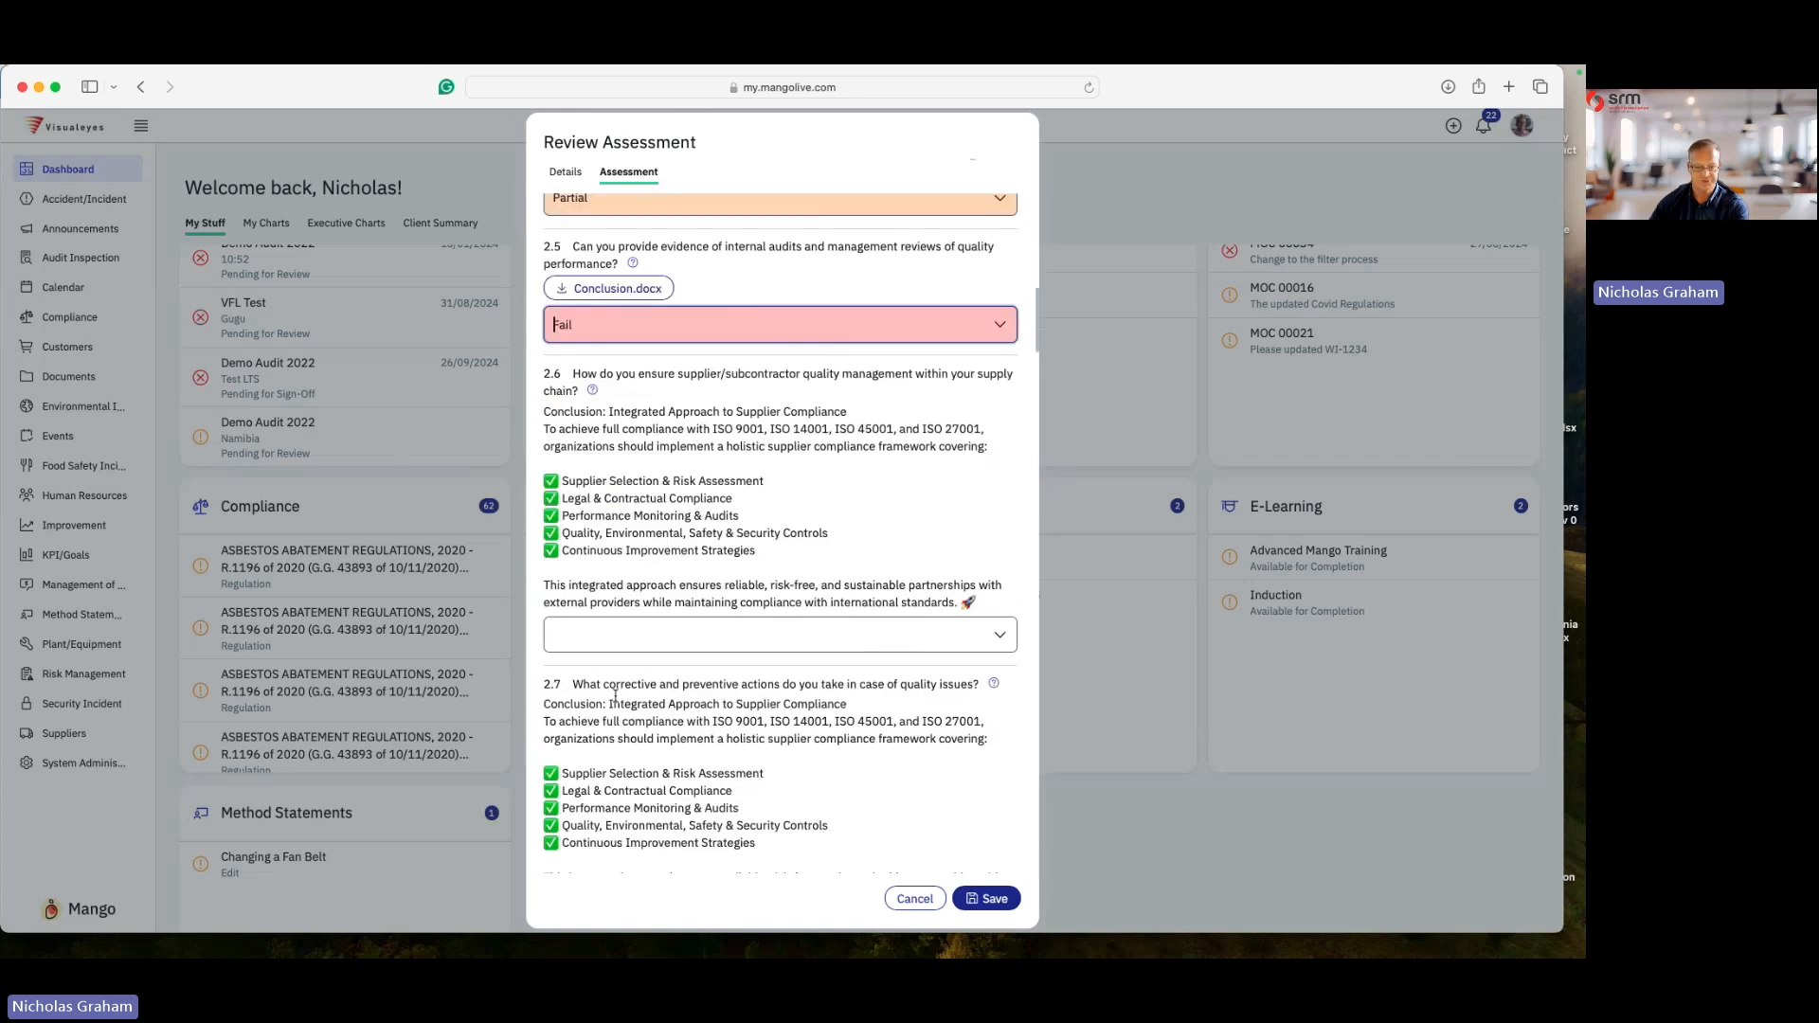
scroll(615, 695, "down", 1)
left_click(611, 634)
left_click(597, 662)
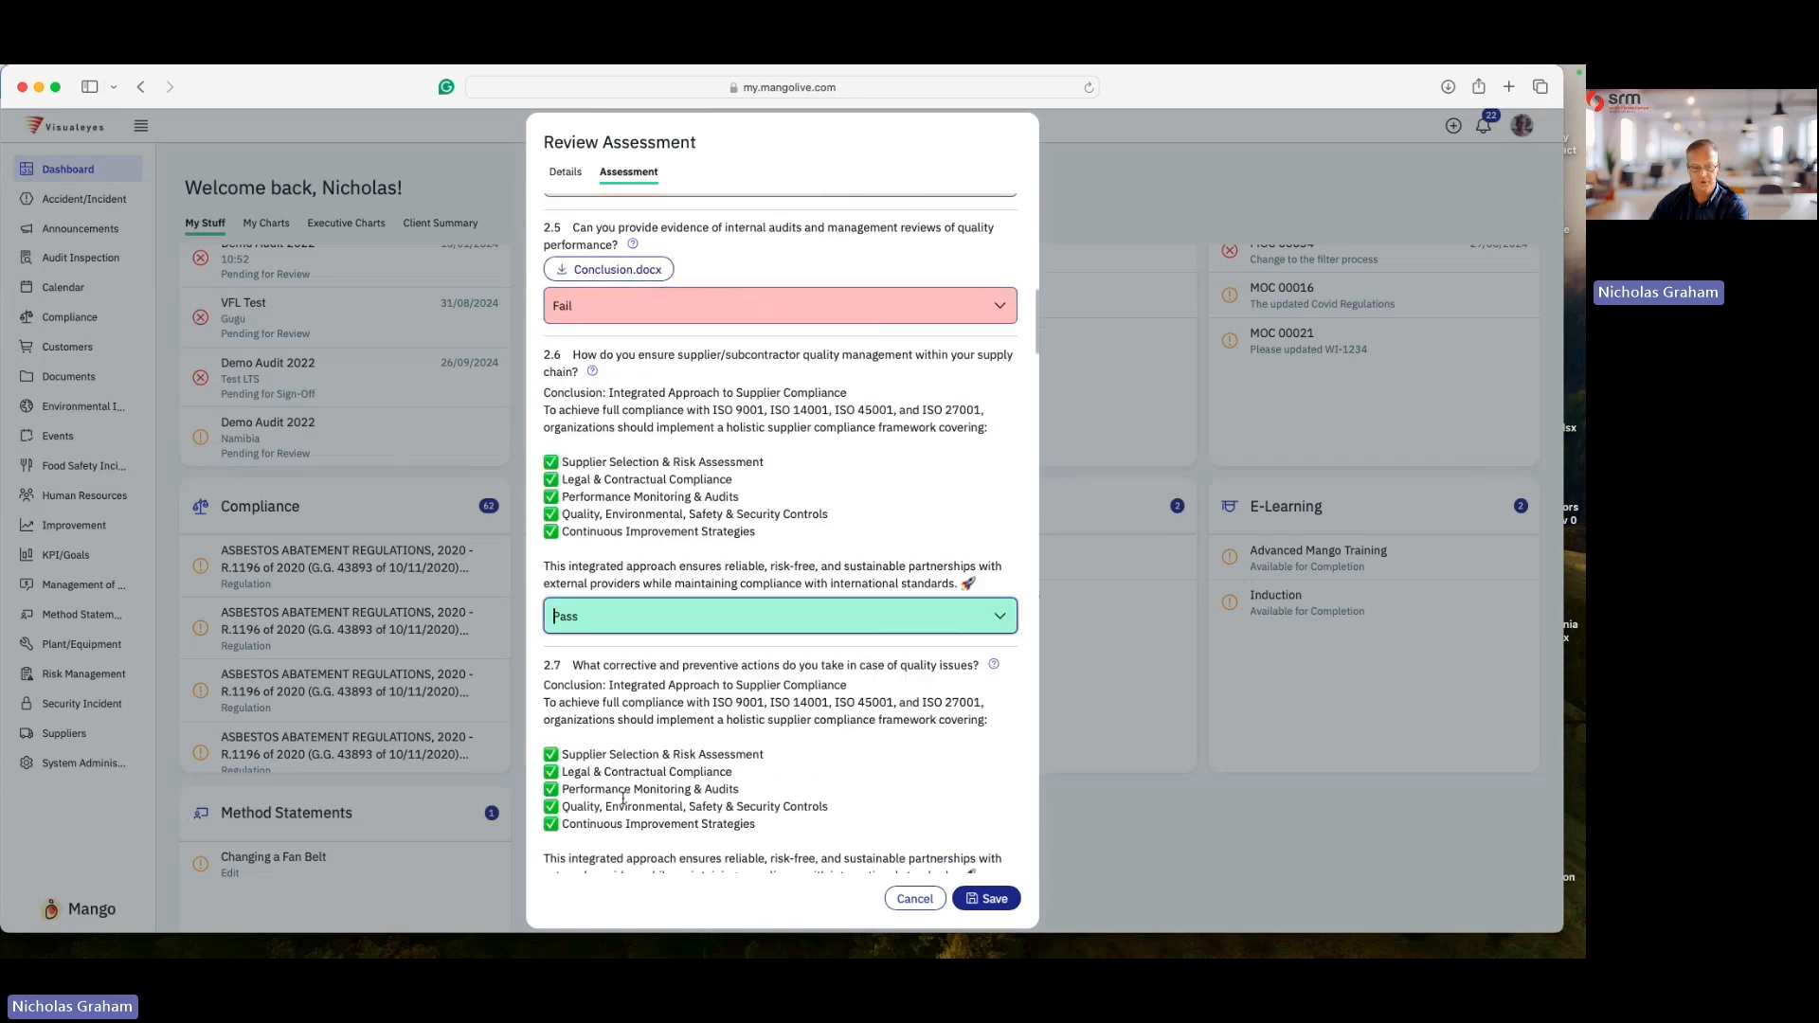
scroll(650, 347, "down", 8)
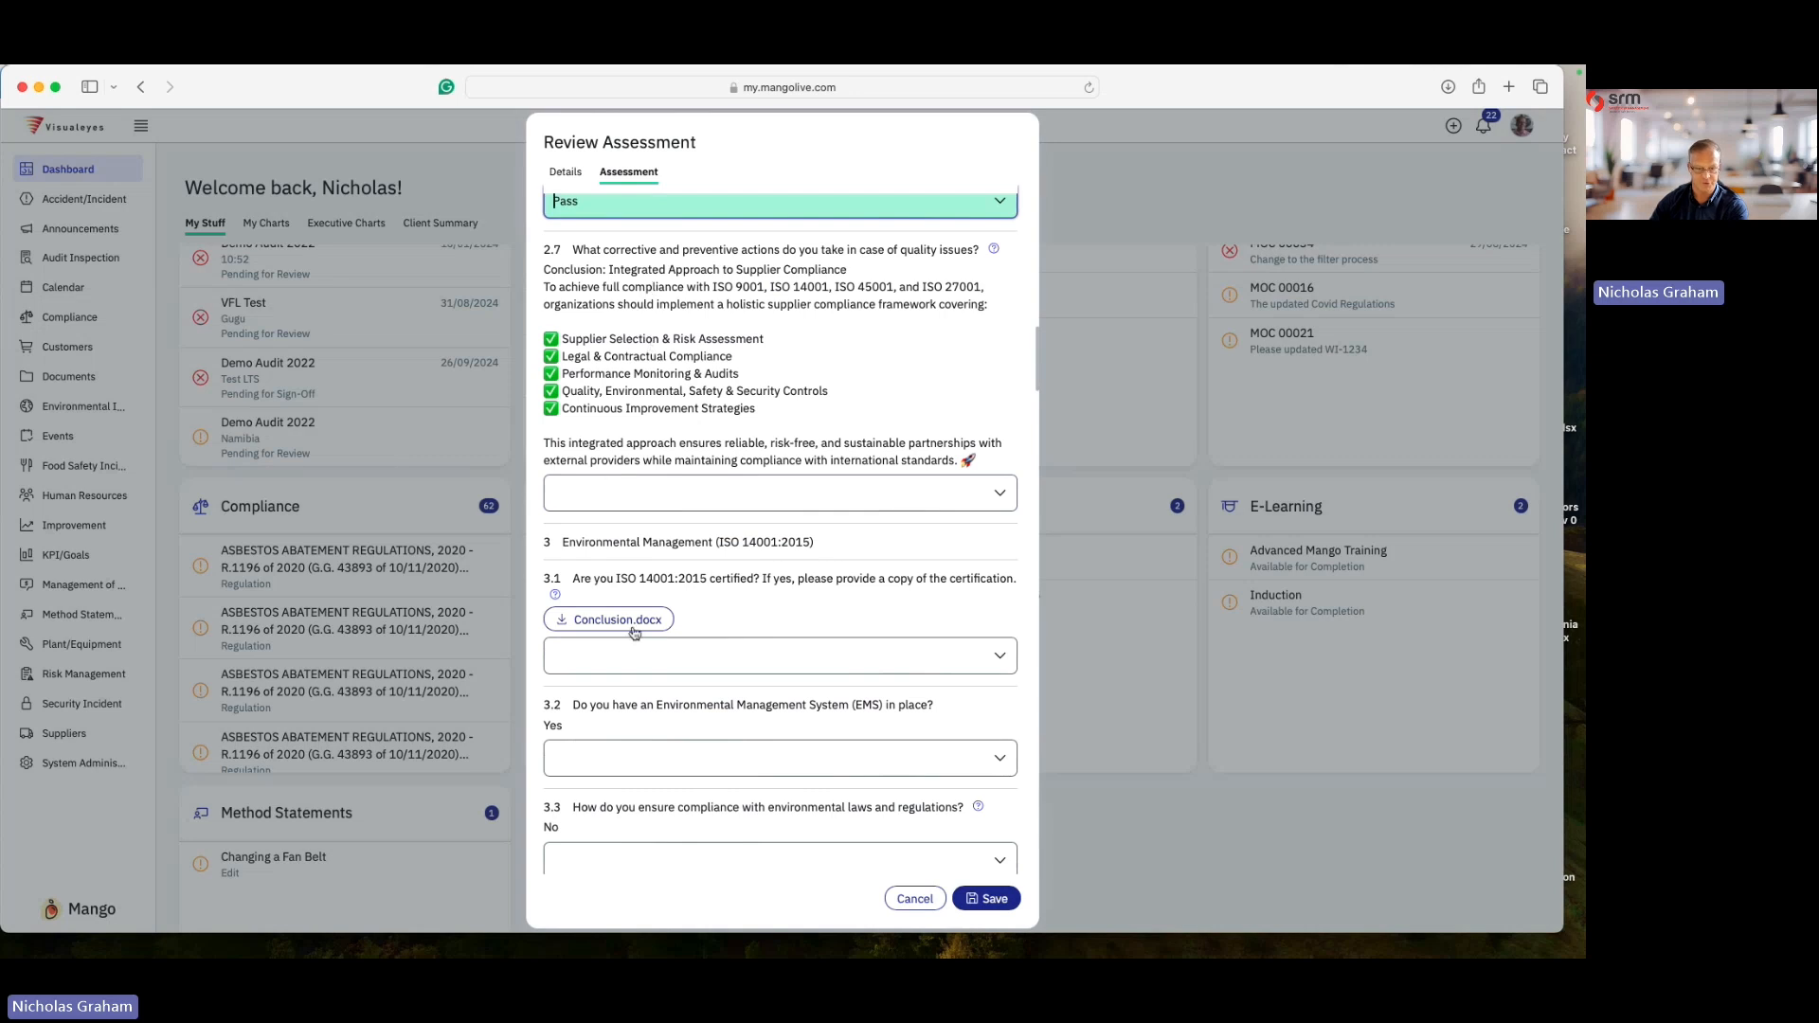
left_click(597, 493)
left_click(606, 616)
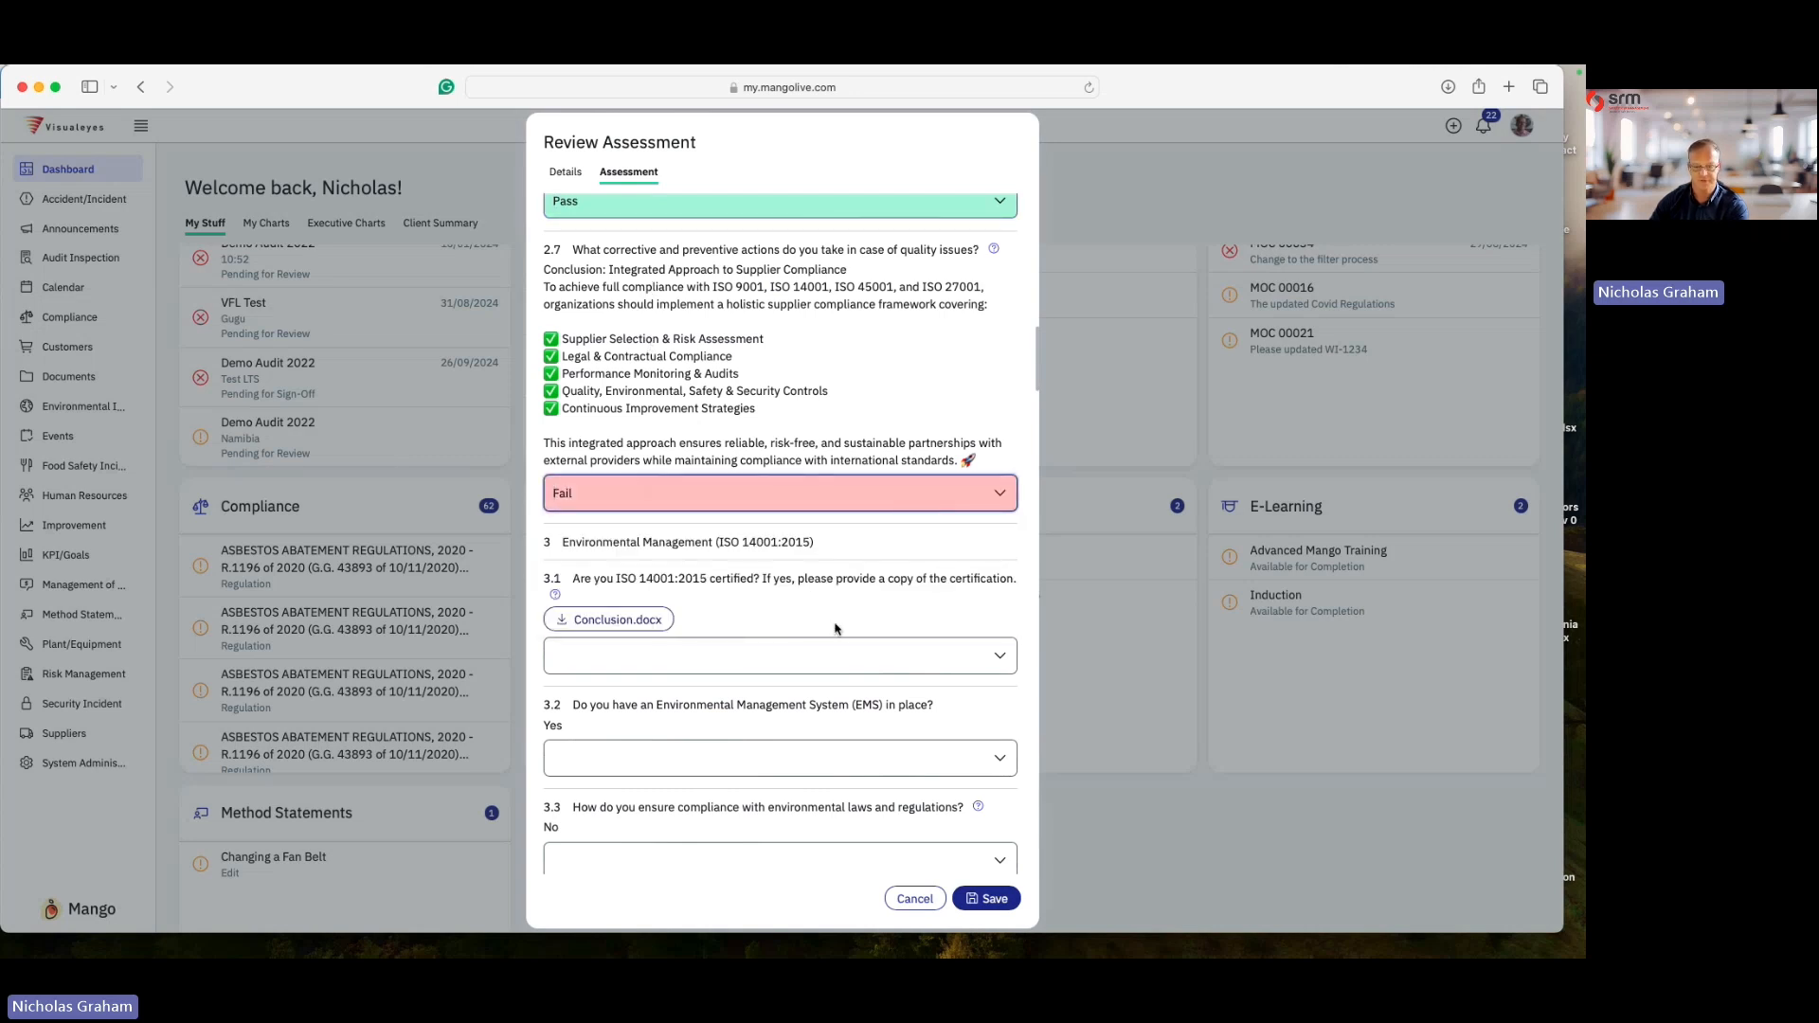
scroll(834, 629, "up", 15)
scroll(829, 598, "down", 20)
left_click(1017, 896)
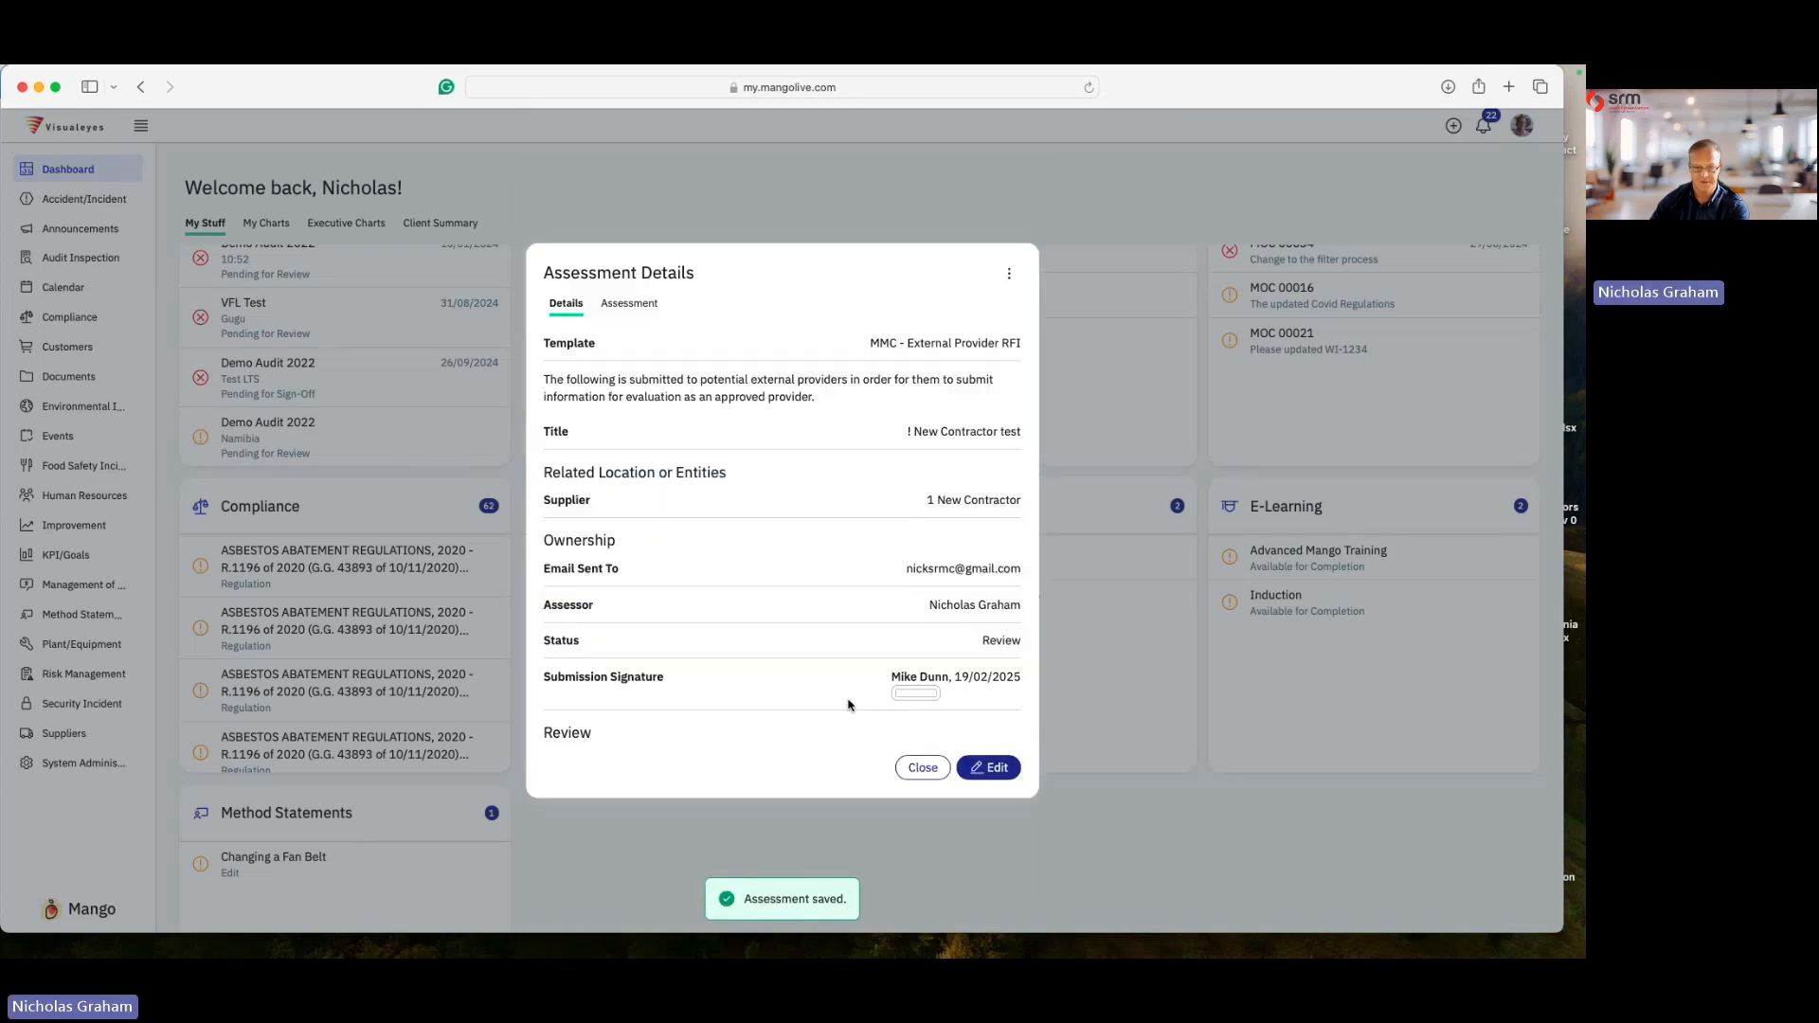
- Close off the assessment with an overall result of Passed and a drawn signature
left_click(616, 300)
left_click(1008, 145)
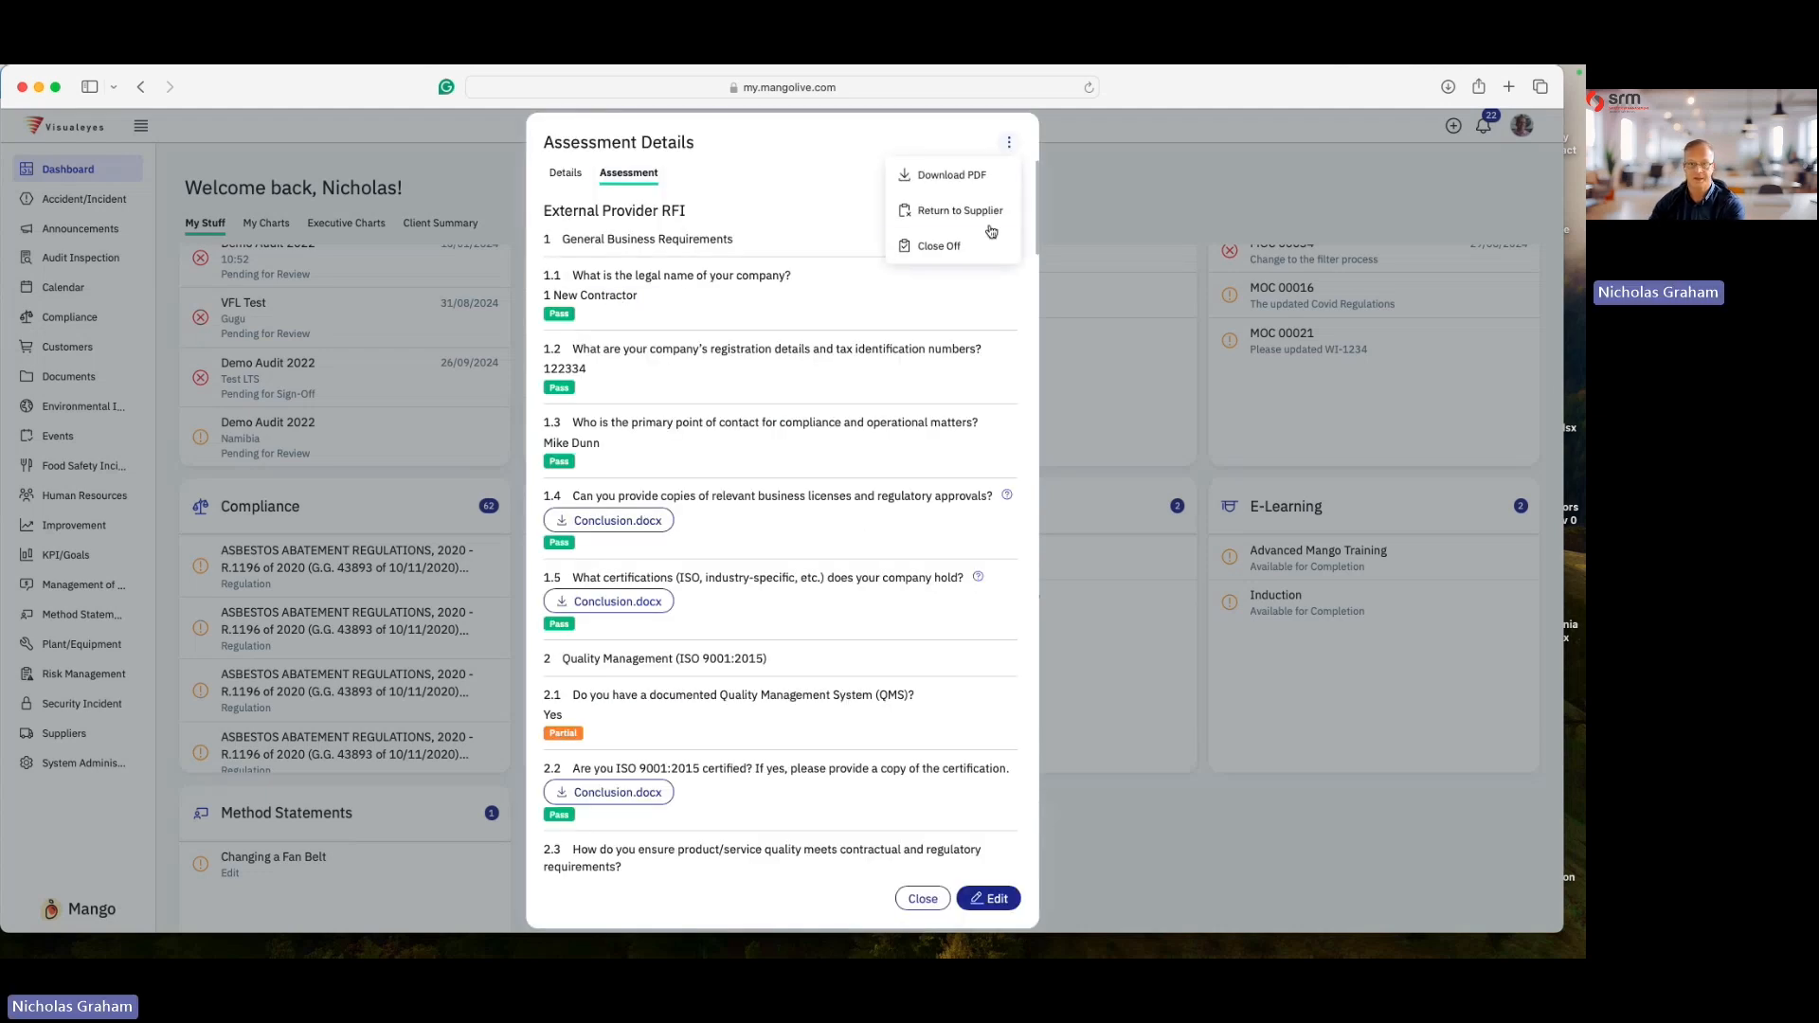
left_click(939, 248)
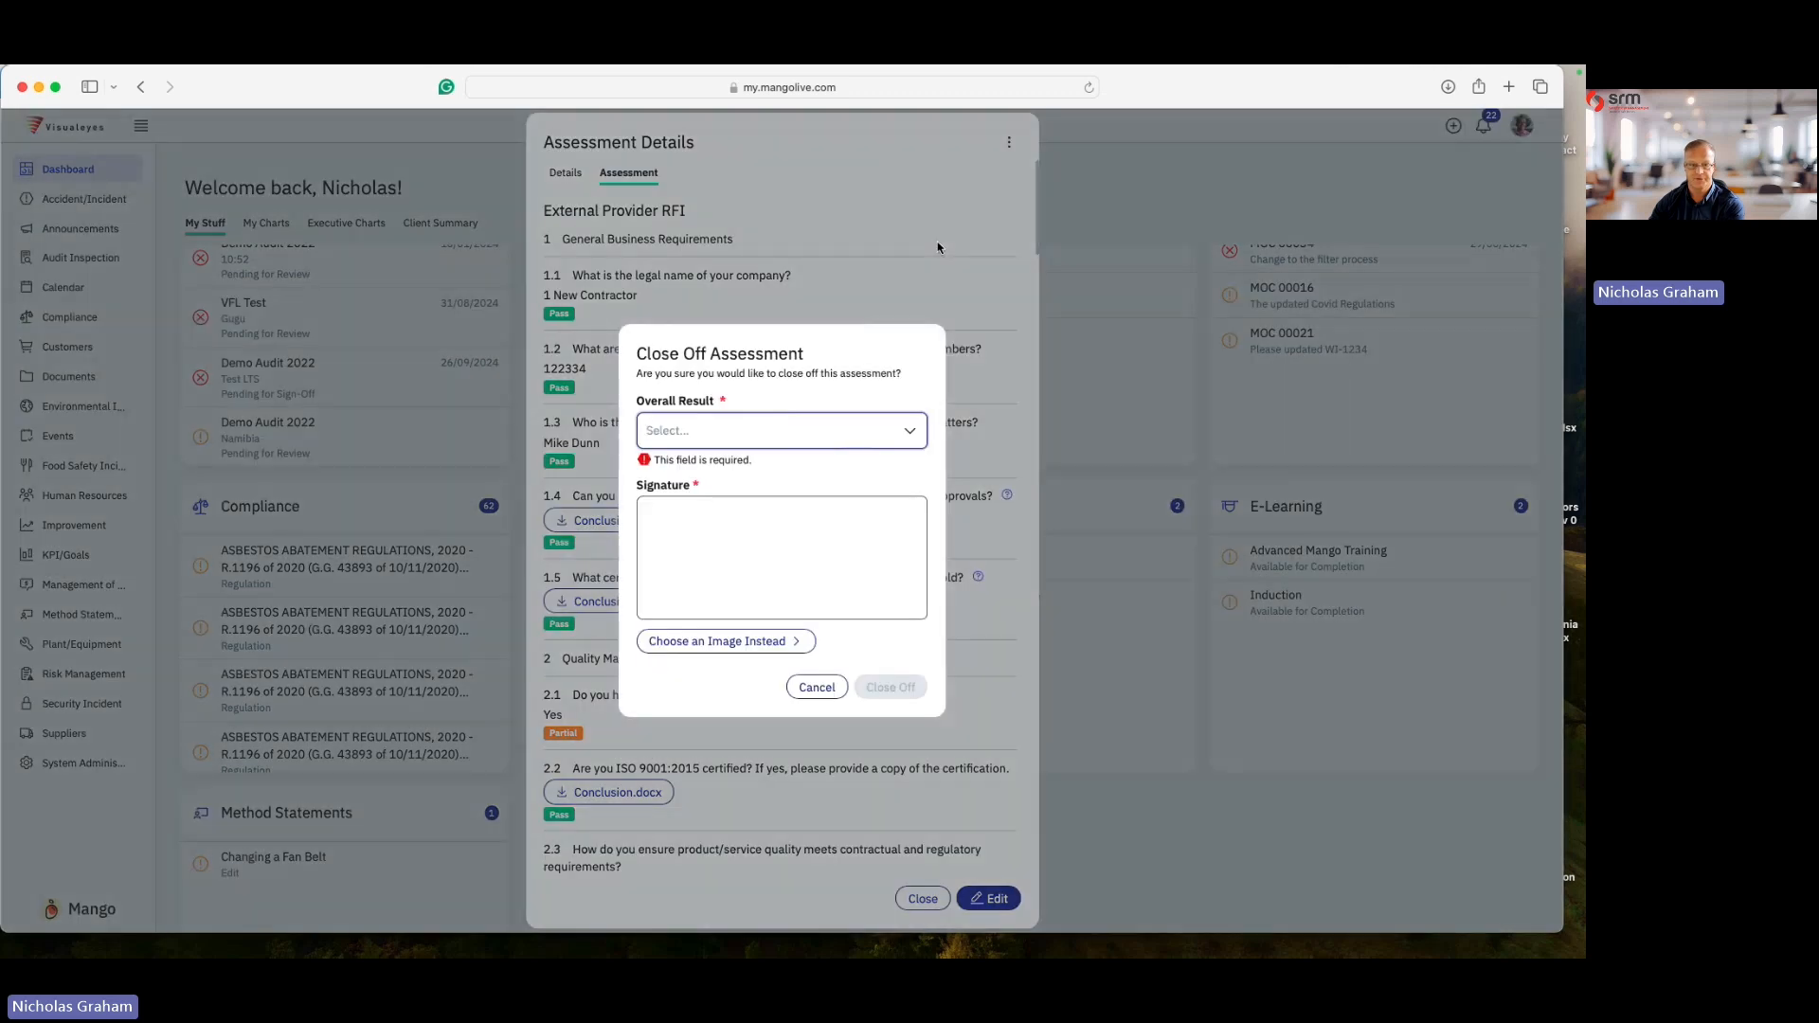
left_click(705, 430)
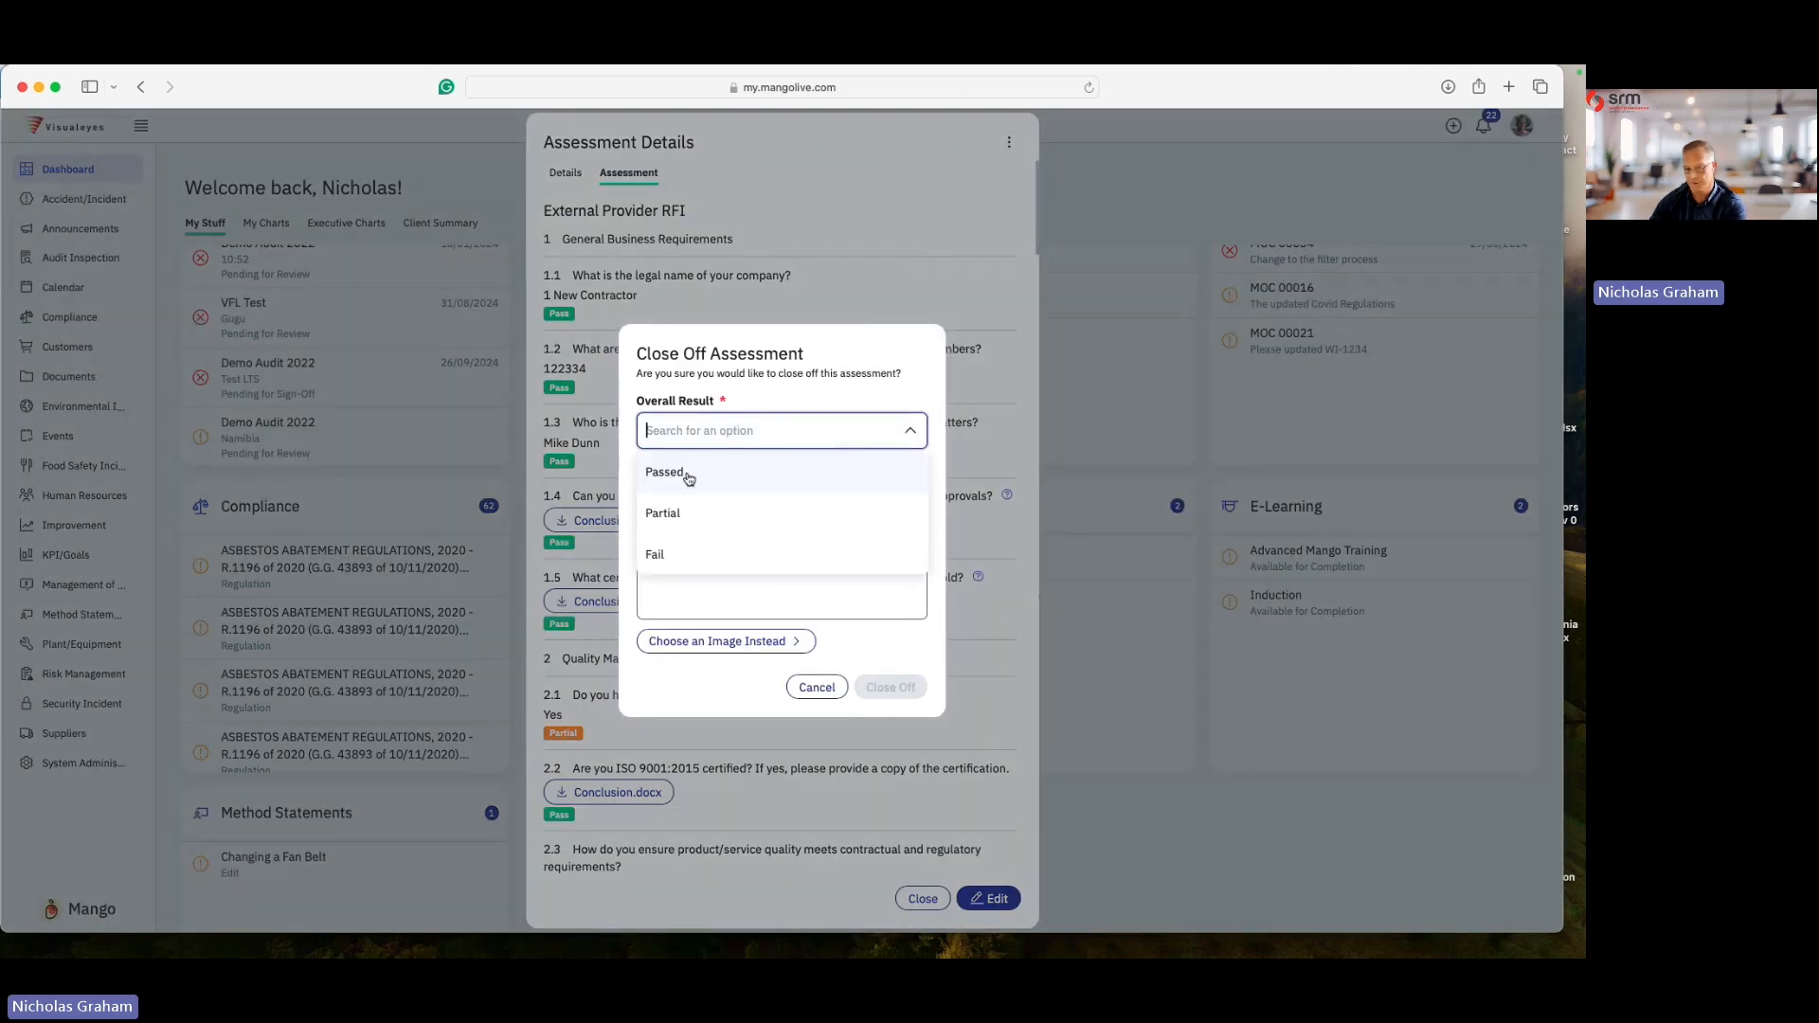
left_click(688, 477)
left_click_drag(682, 532, 684, 583)
left_click_drag(684, 559, 888, 569)
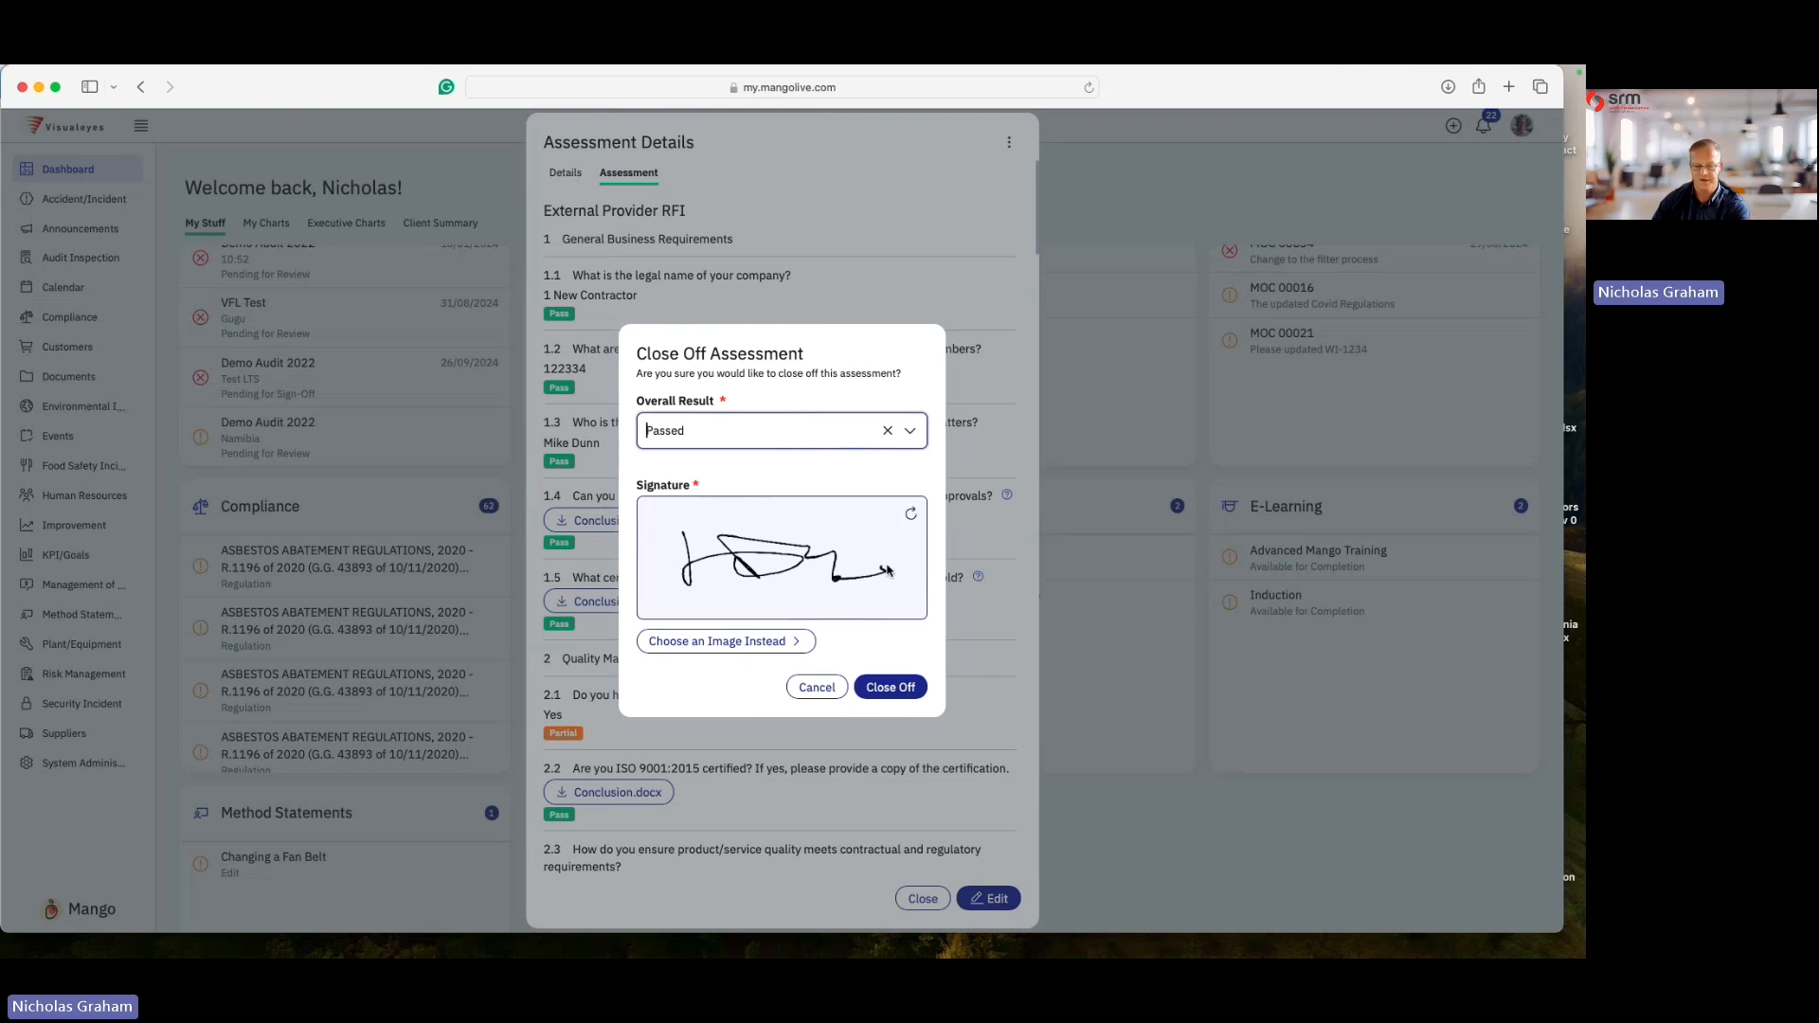
left_click(890, 687)
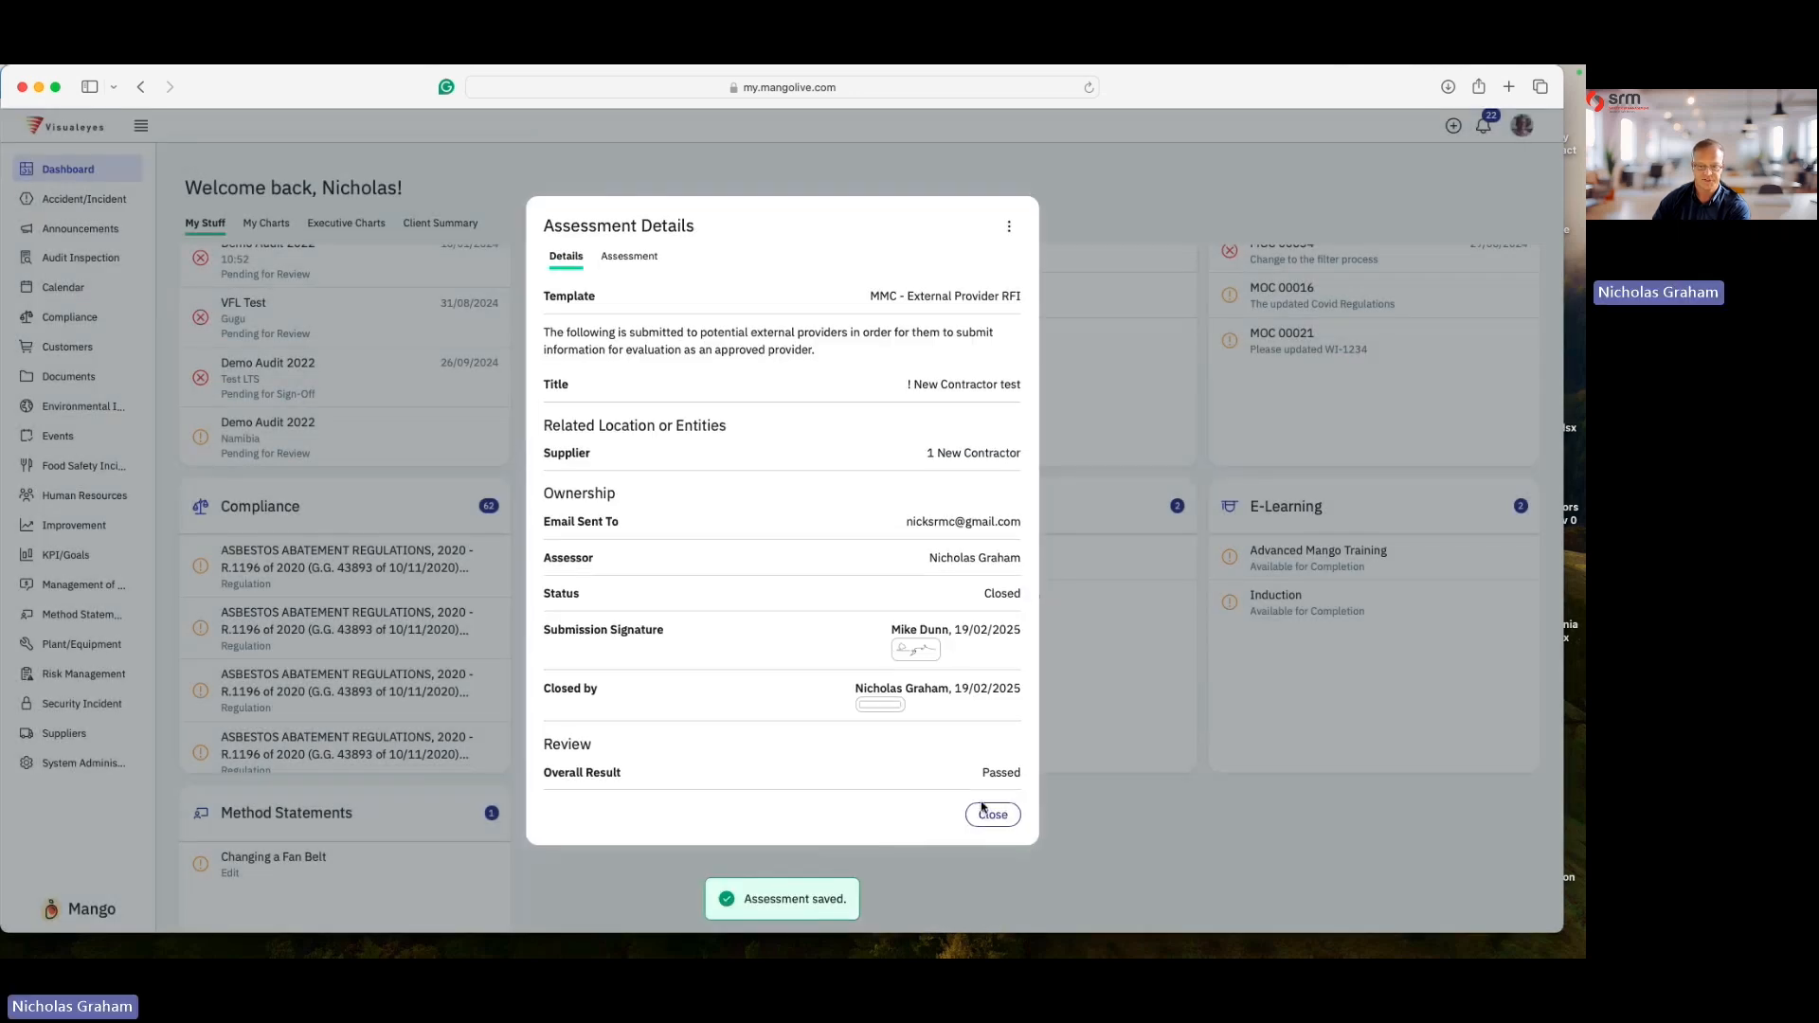
- Download the closed assessment as a PDF and open the downloaded file
left_click(1010, 223)
left_click(979, 258)
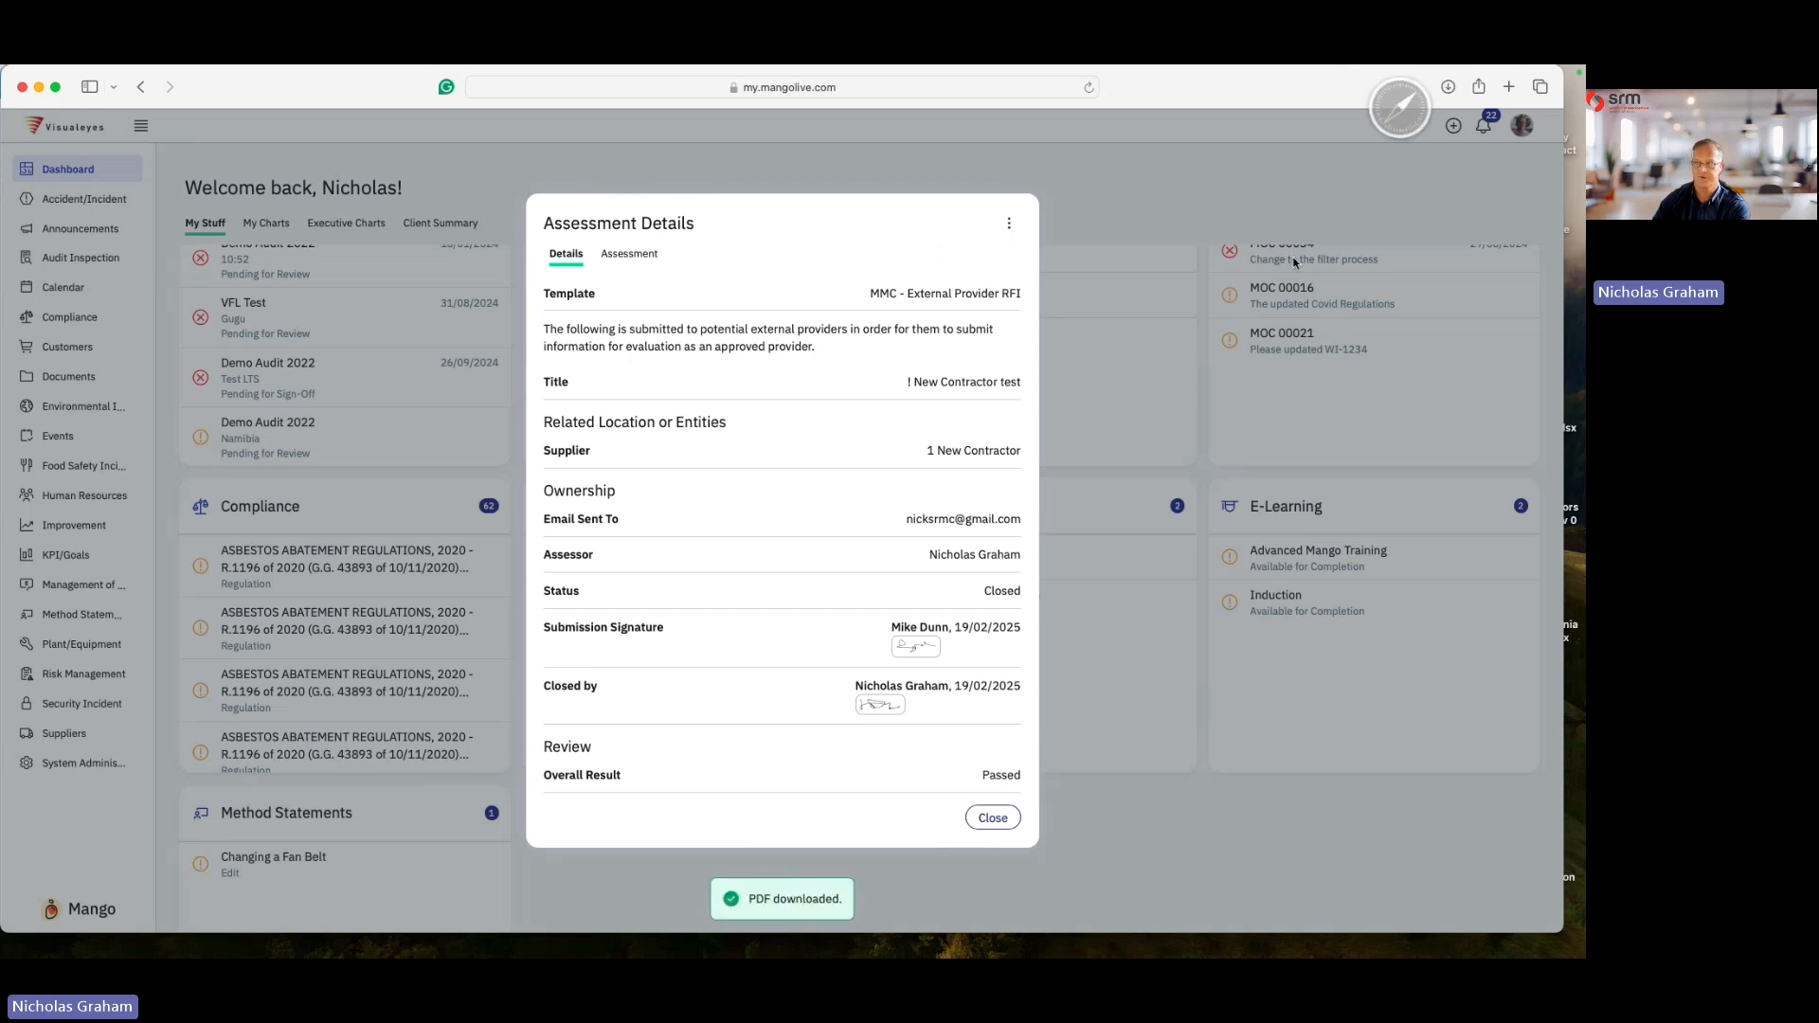
left_click(1446, 92)
double_click(1266, 167)
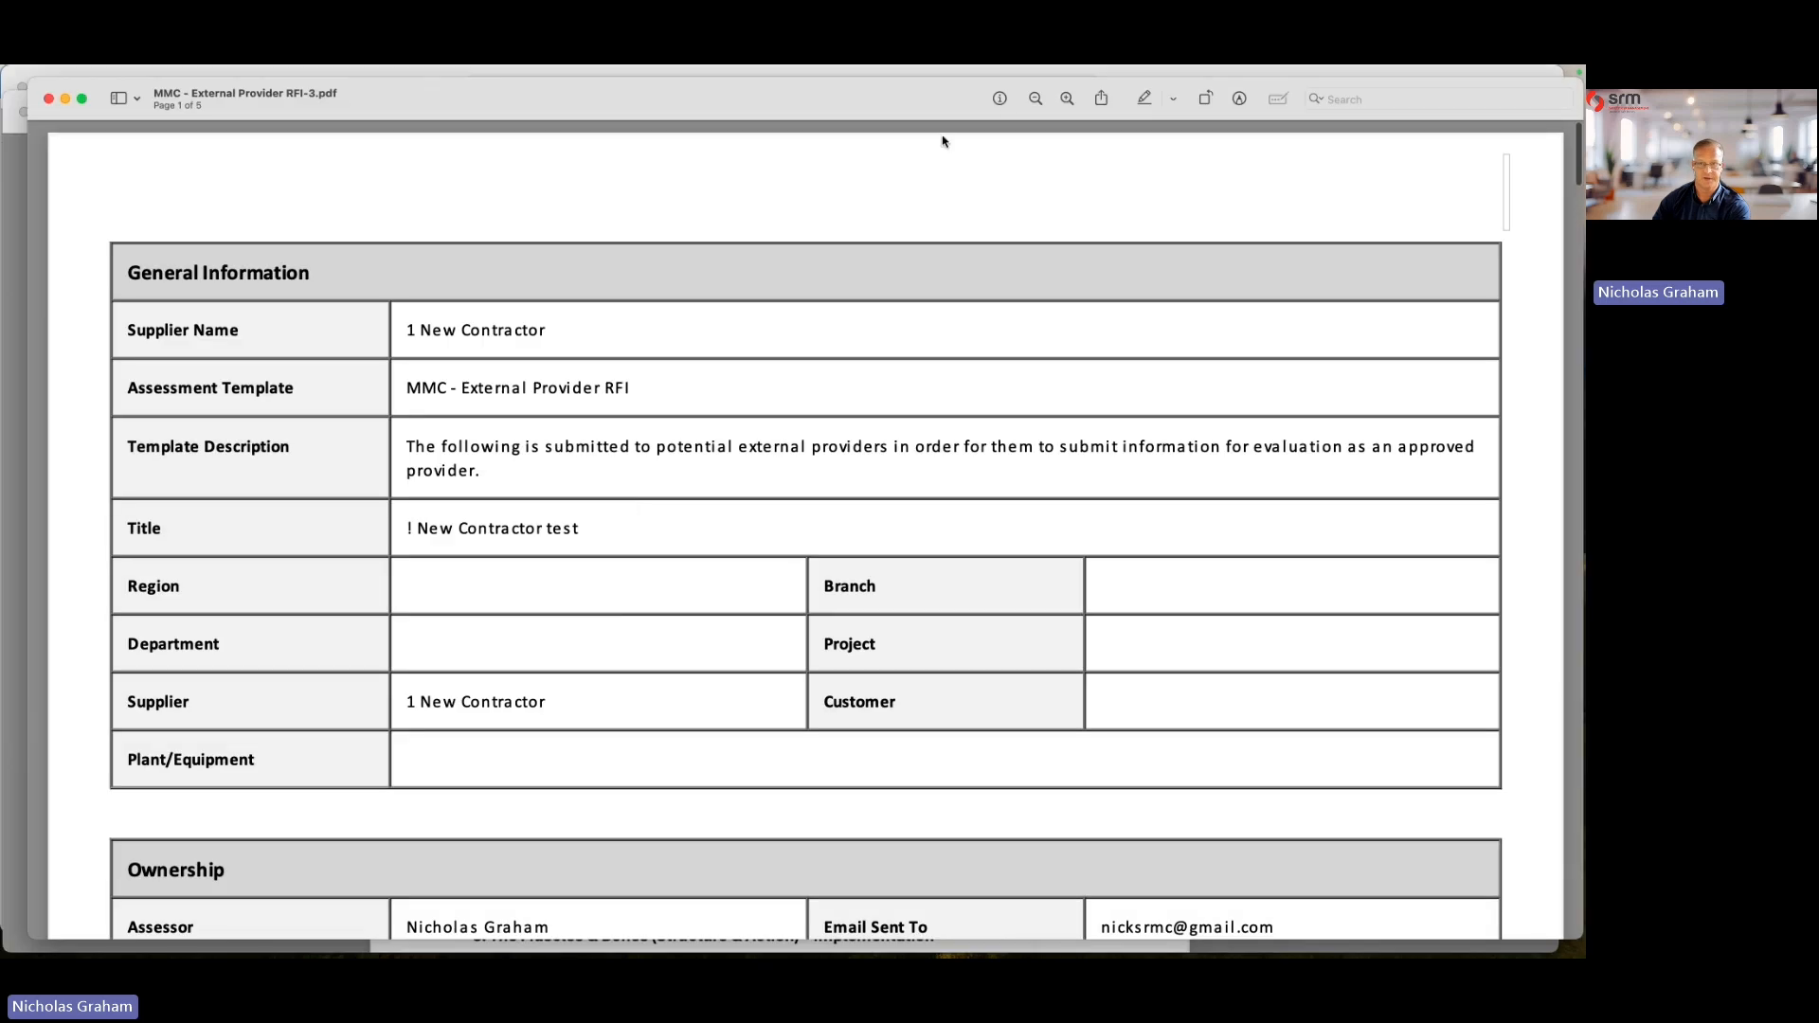
- Zoom out and scroll through the PDF report to examine its details and graded answers, then close it
left_click(1037, 98)
left_click(1037, 98)
scroll(706, 427, "down", 10)
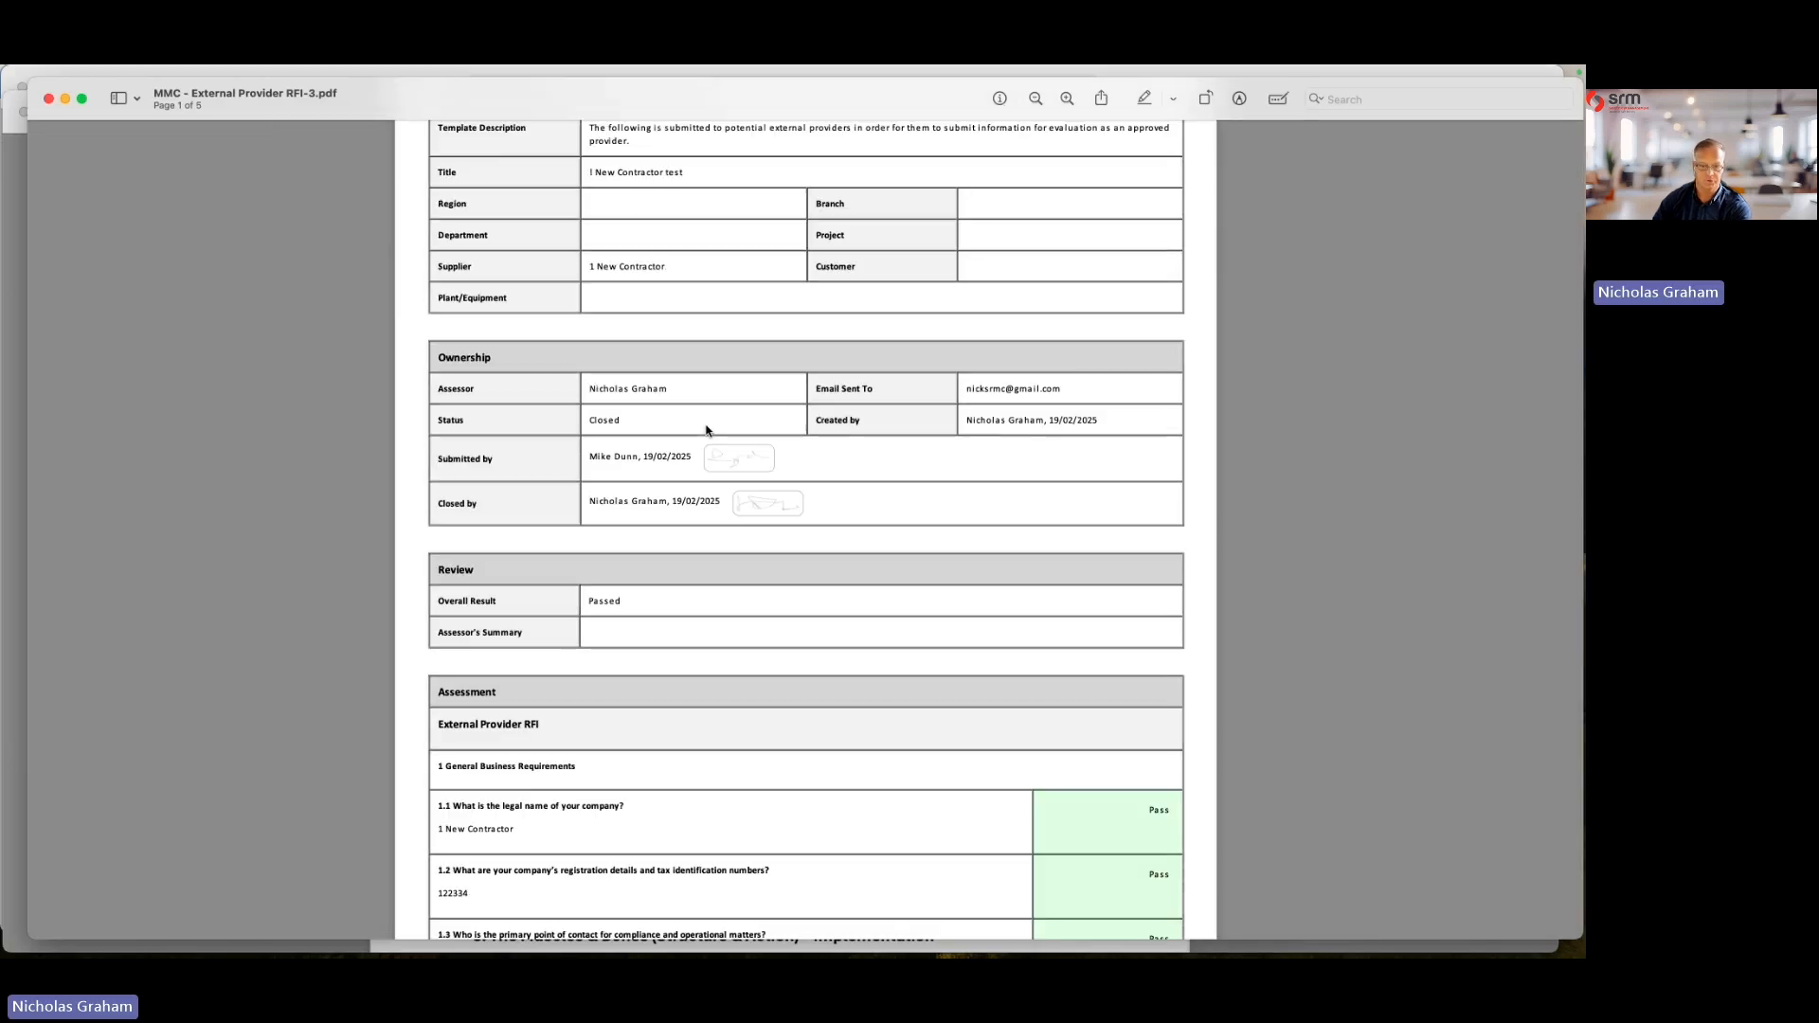
scroll(1099, 517, "down", 3)
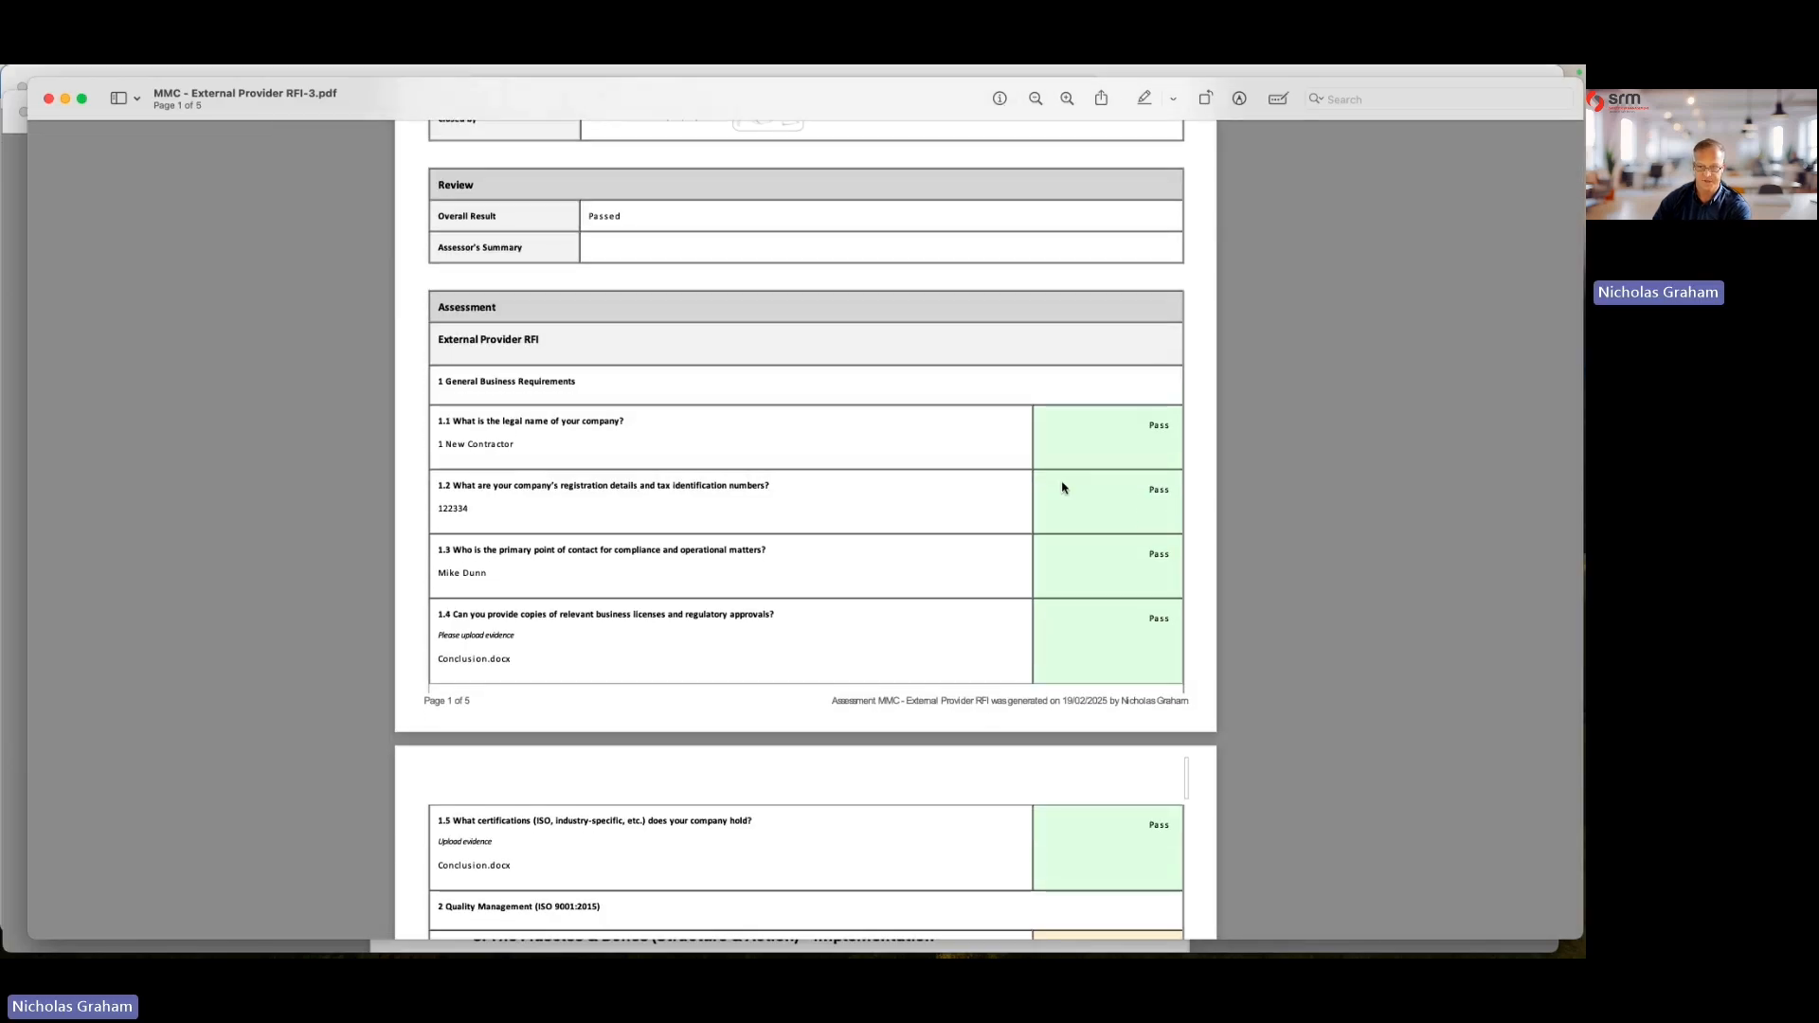
scroll(510, 559, "down", 3)
scroll(509, 559, "down", 10)
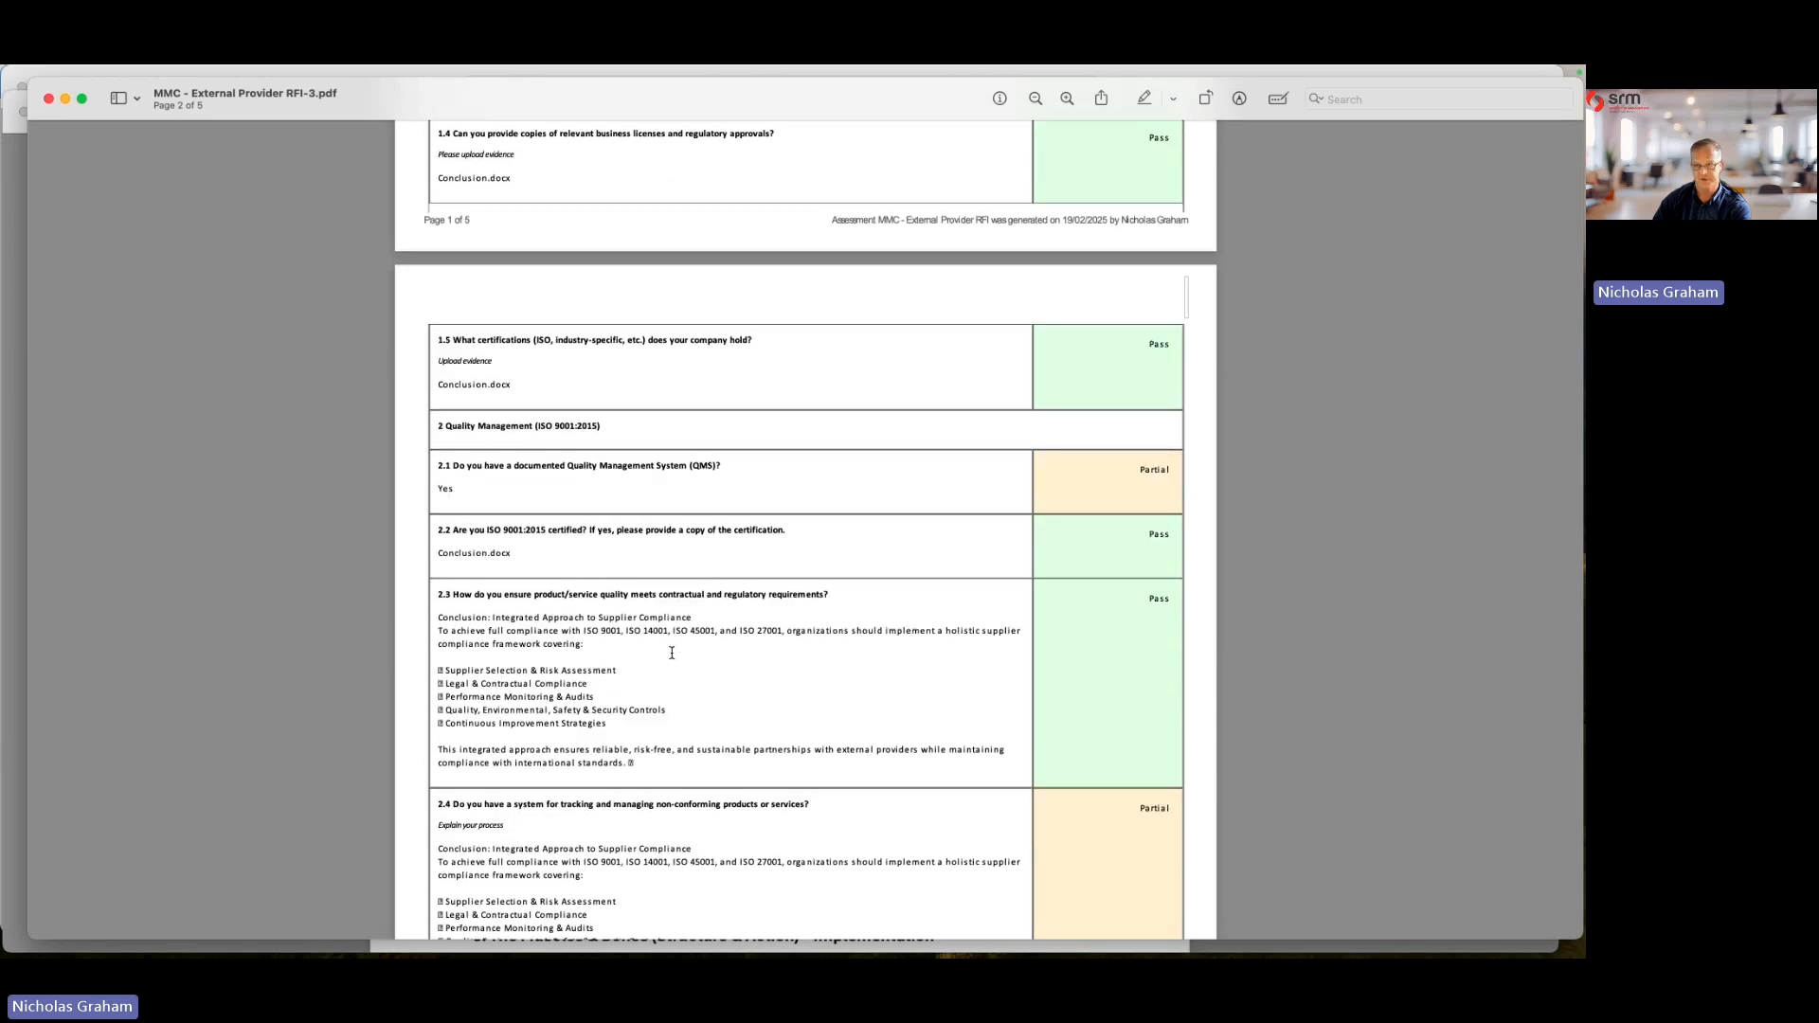
scroll(672, 652, "up", 15)
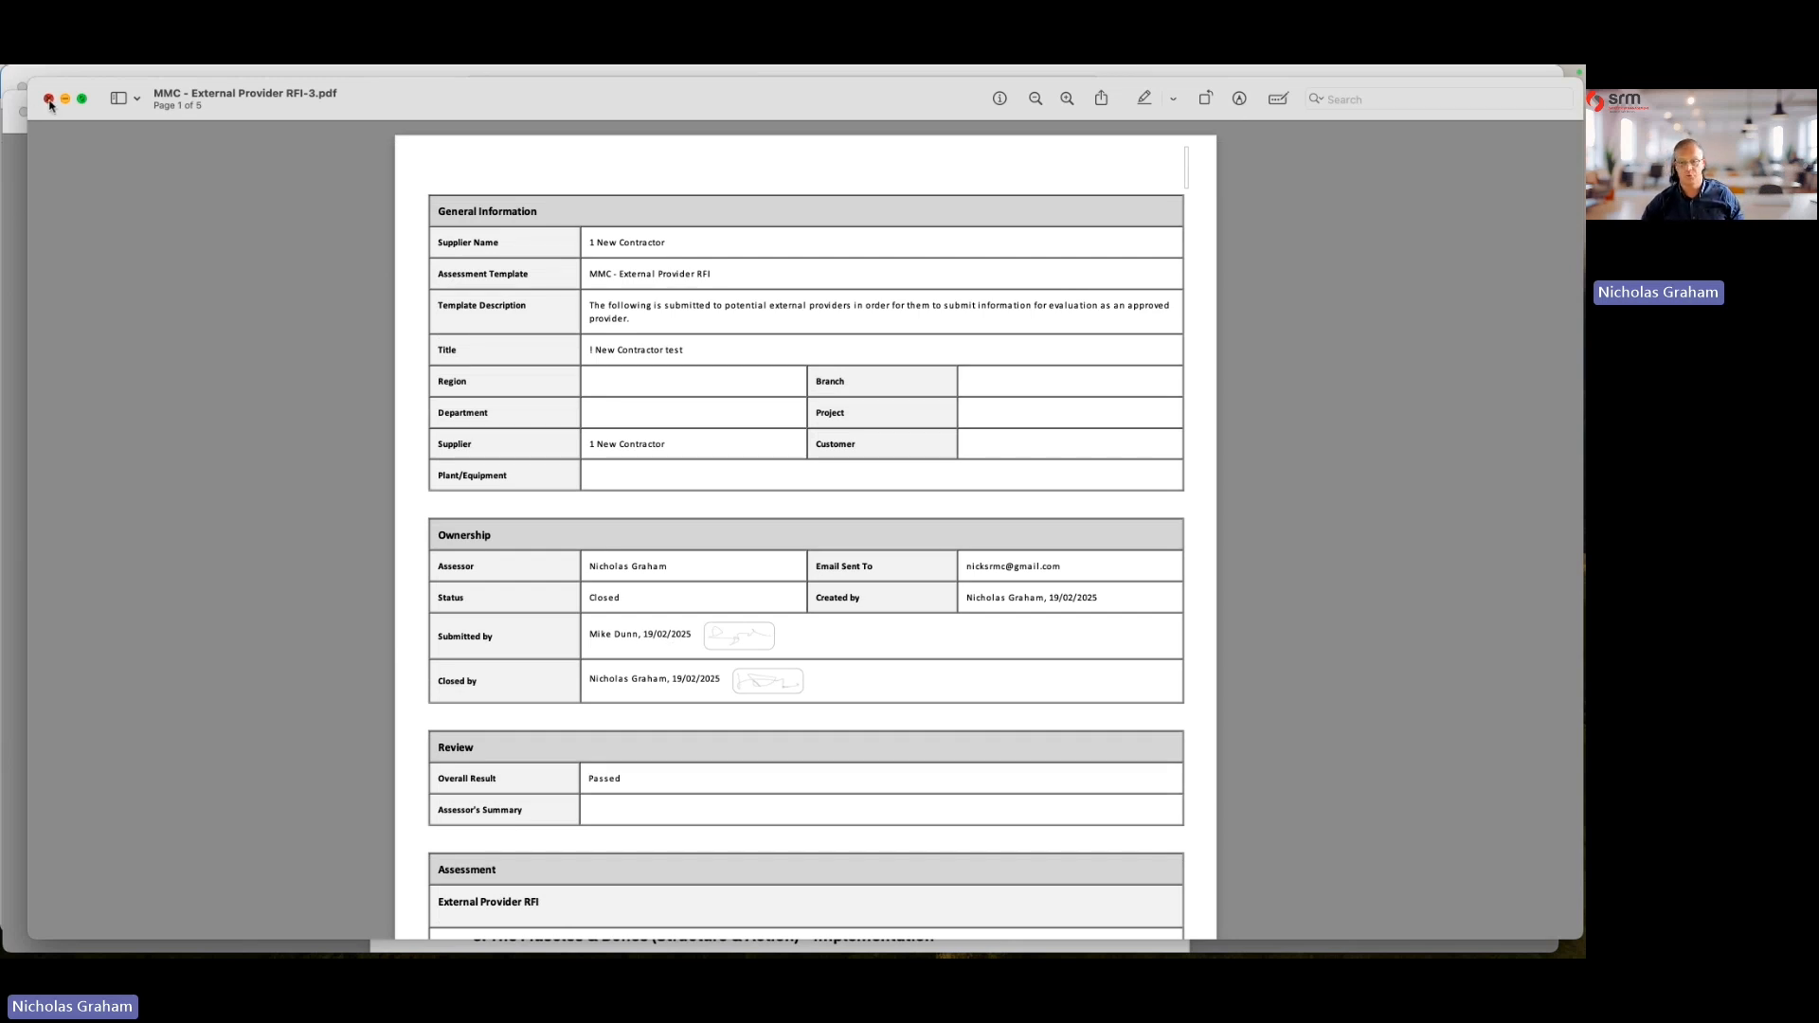
left_click(49, 99)
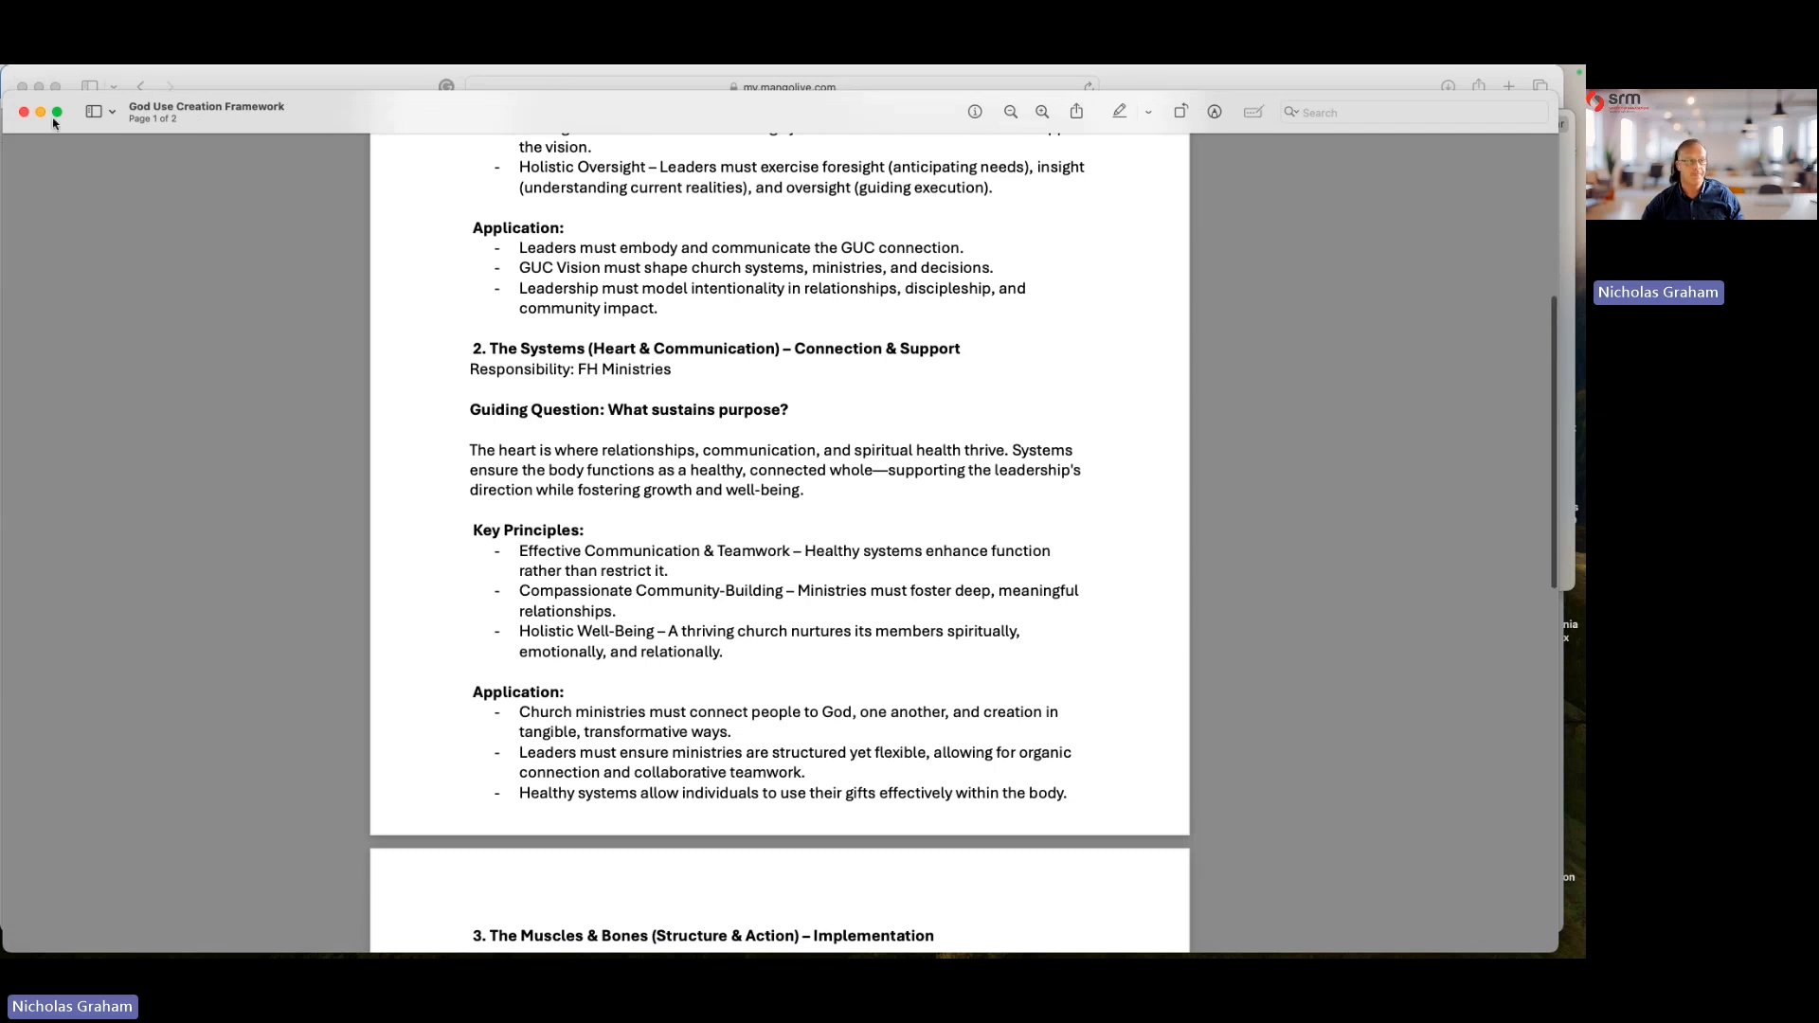
- Close the other open document window and the assessment details dialog, returning to the dashboard
left_click(23, 112)
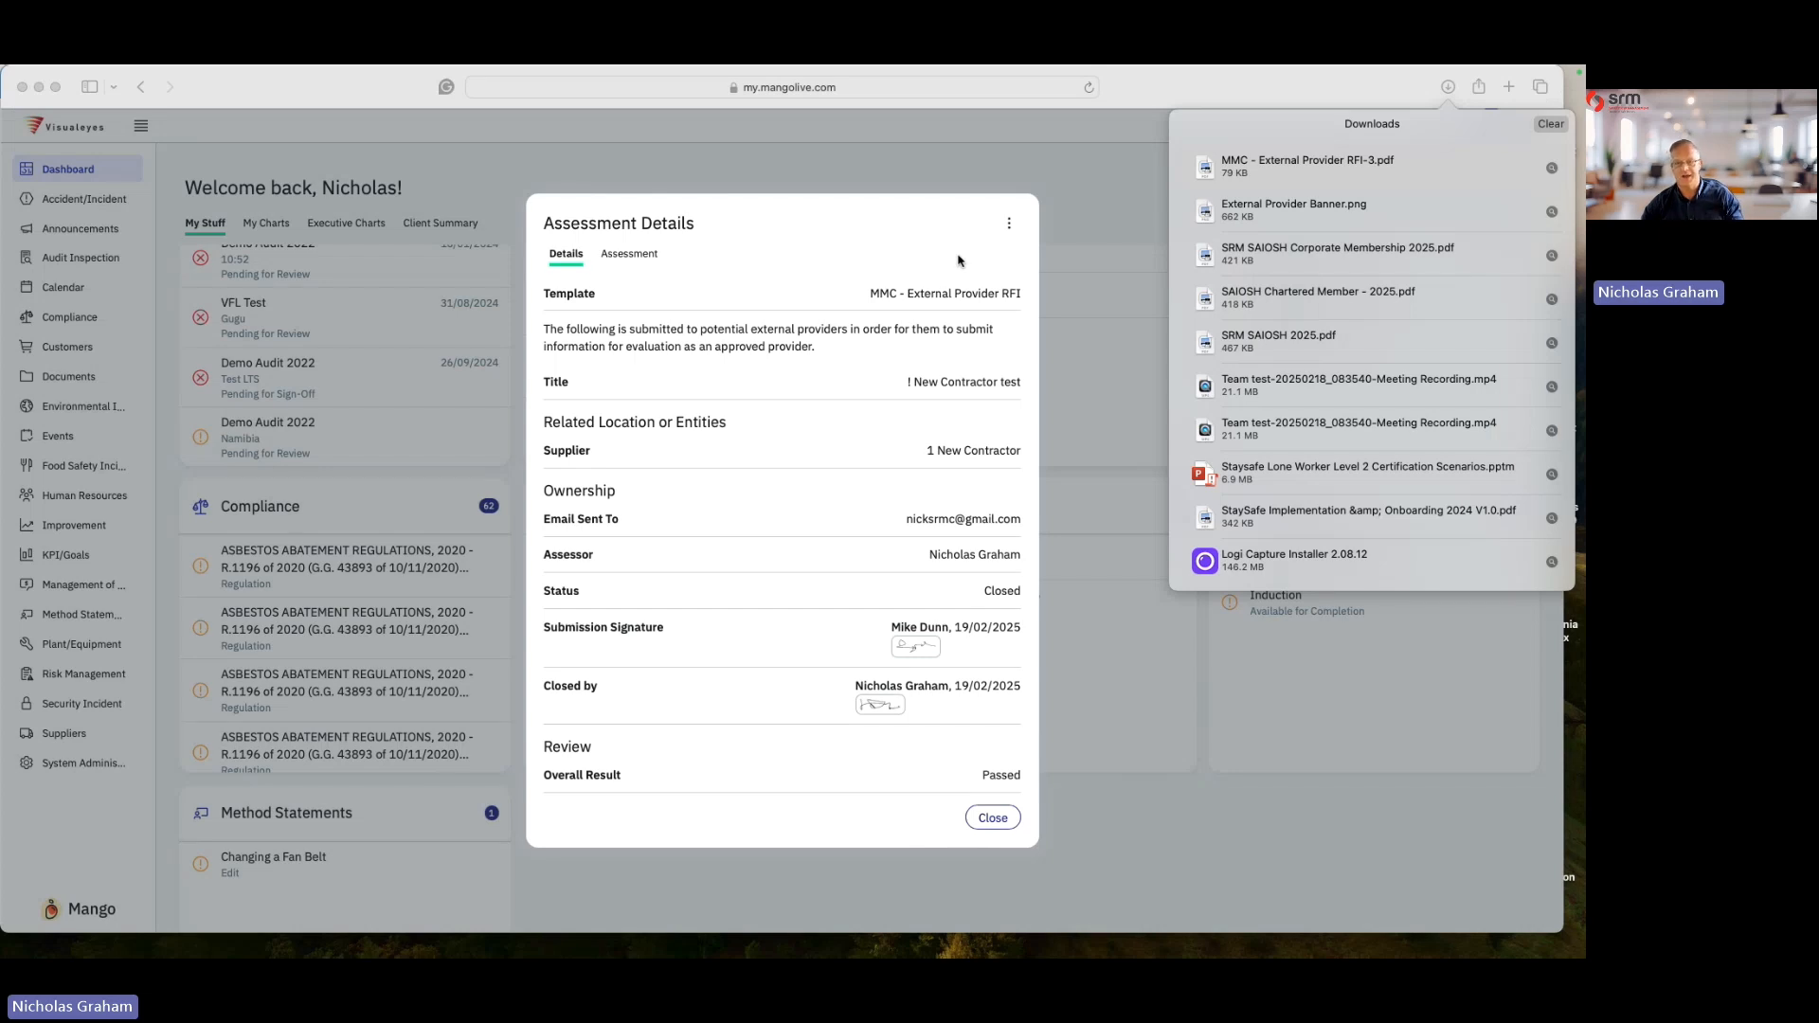
left_click(1004, 221)
left_click(1009, 223)
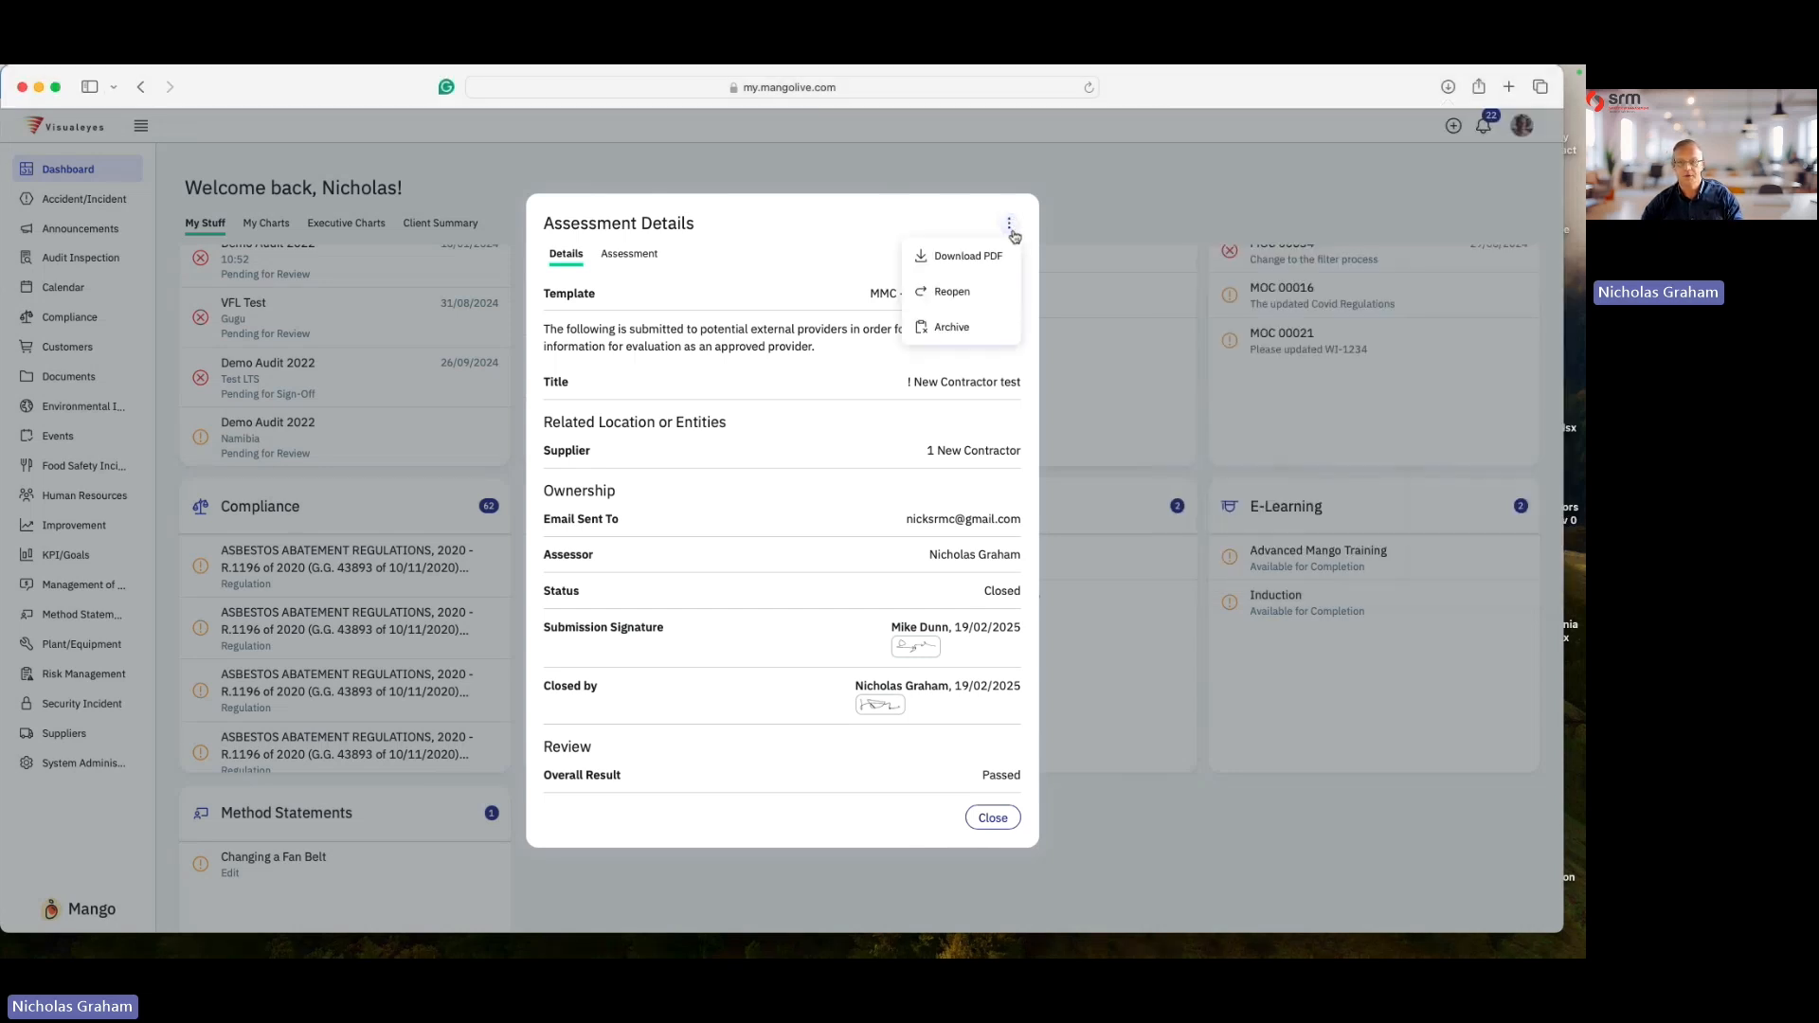
left_click(927, 177)
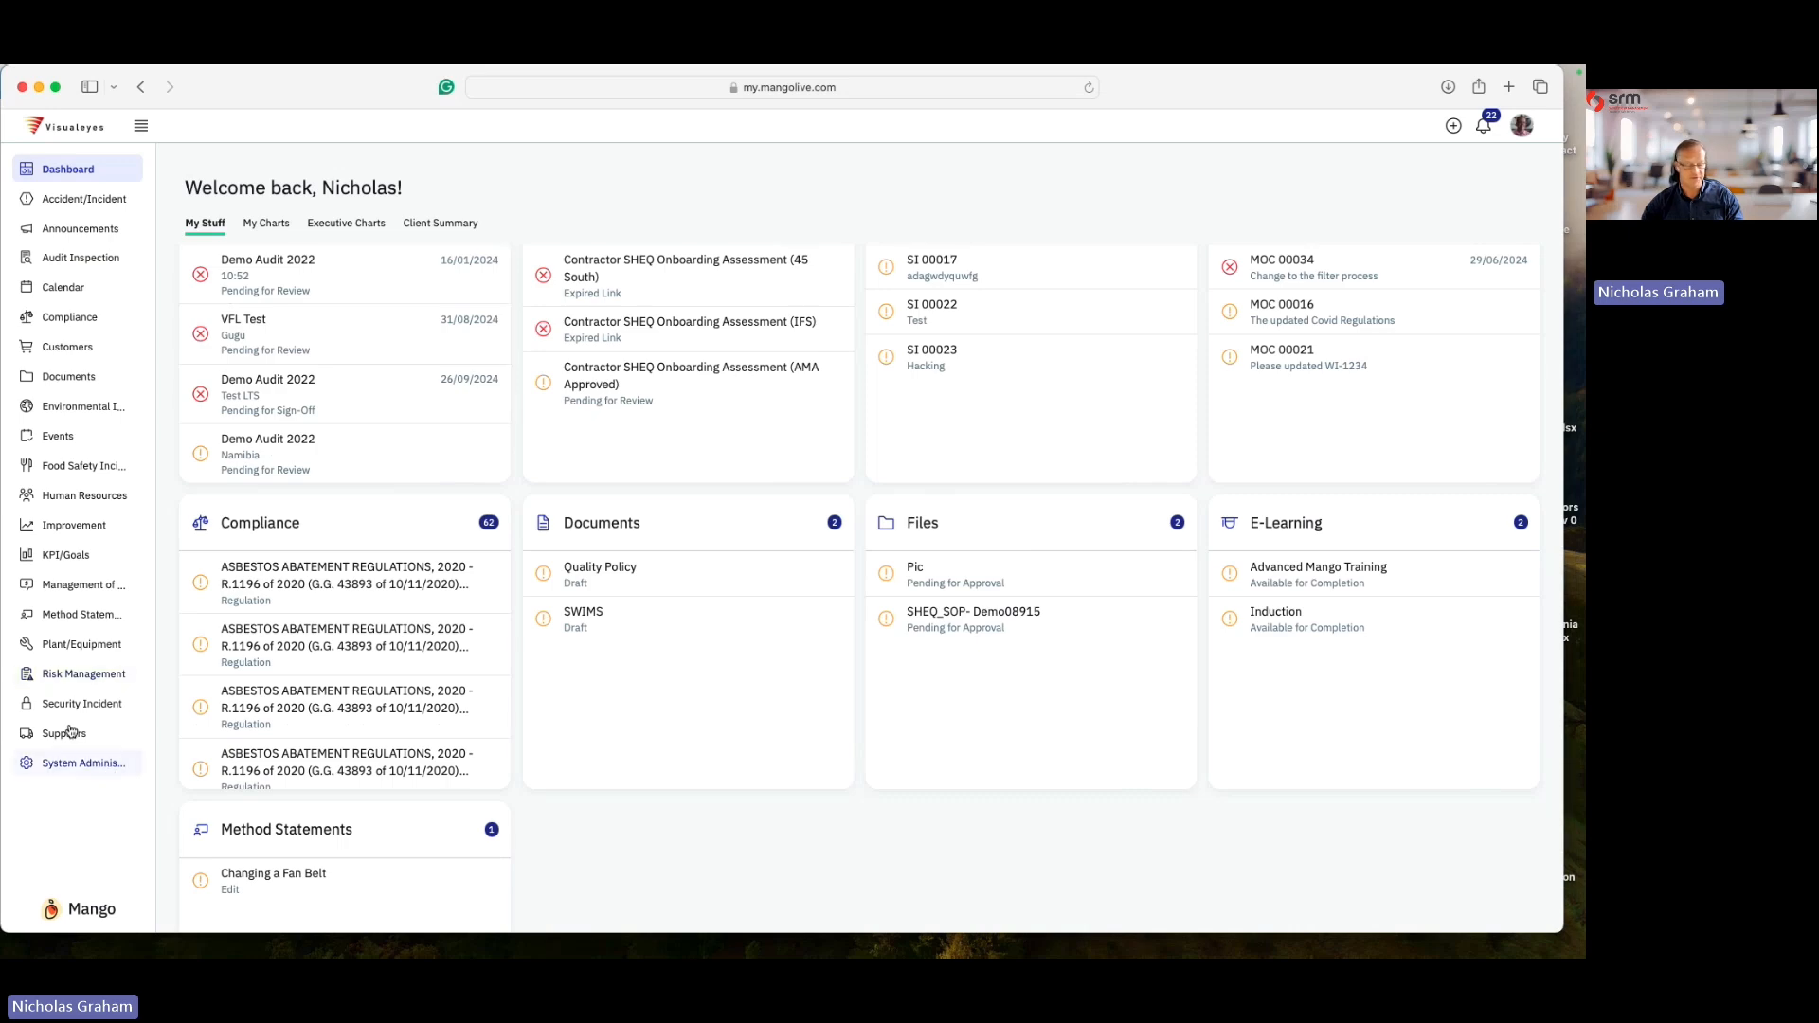
scroll(67, 729, "up", 3)
scroll(68, 729, "up", 5)
scroll(215, 794, "down", 5)
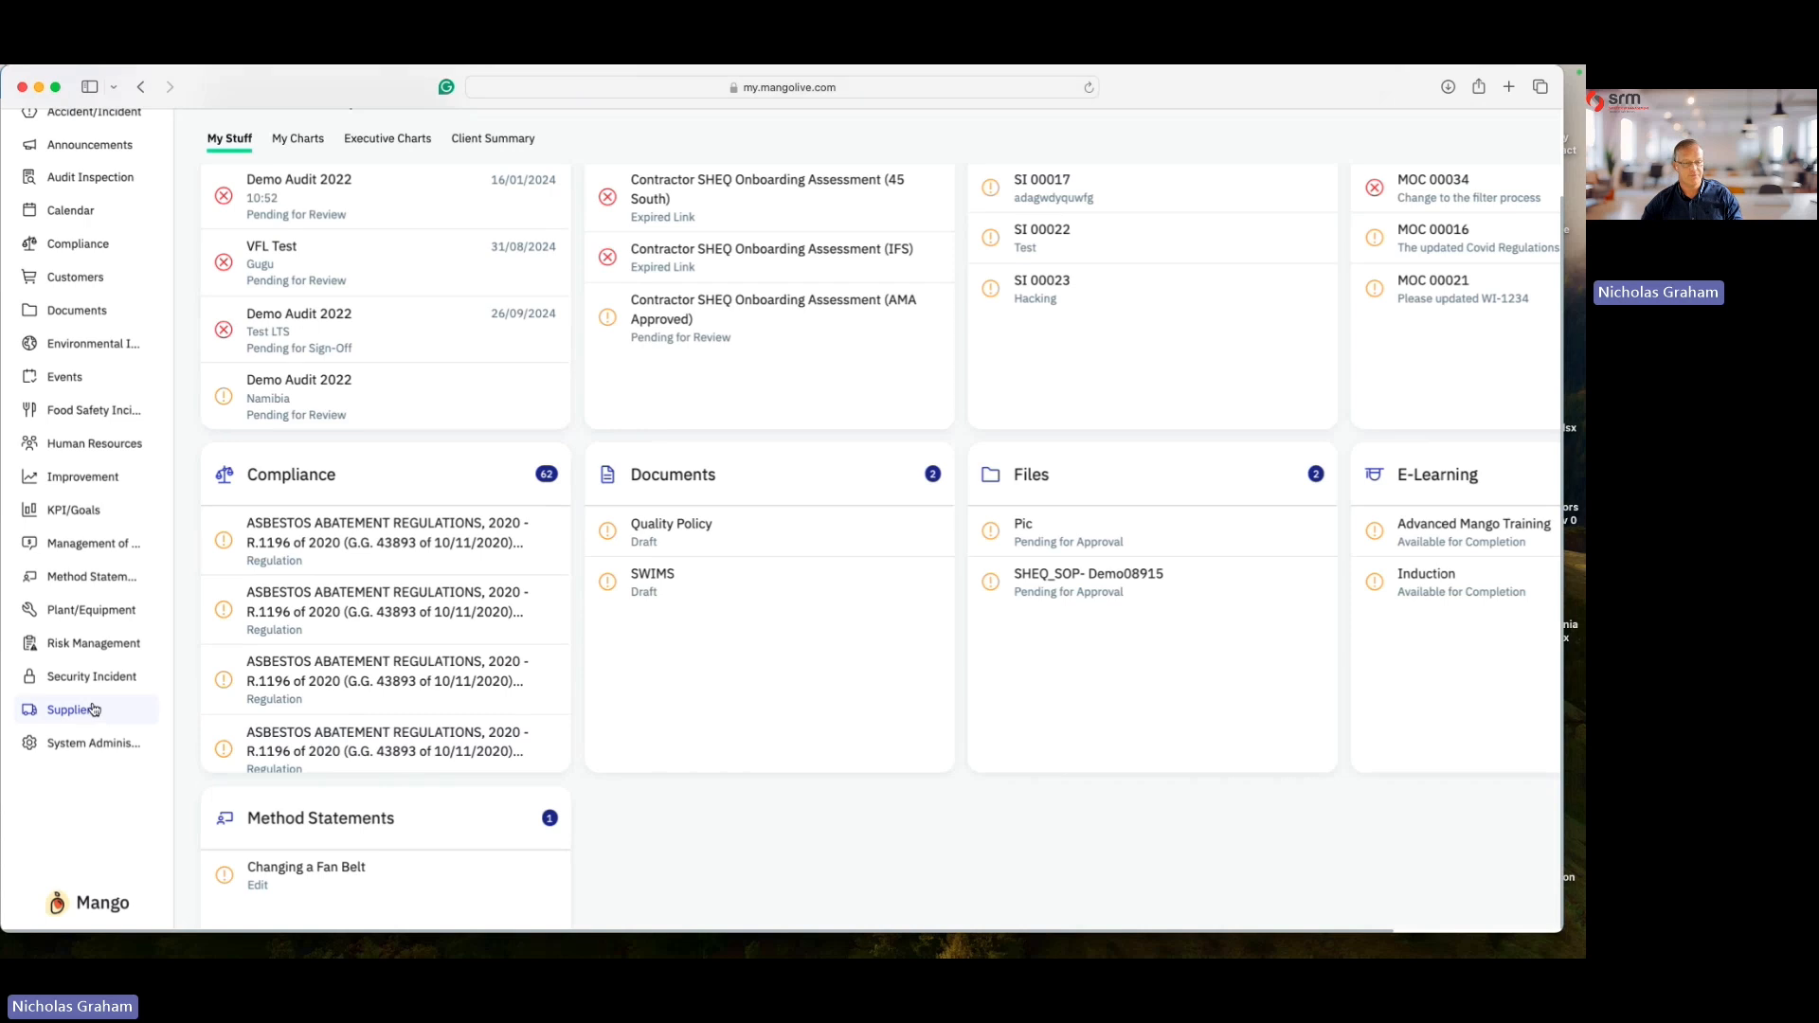
- Set supplier 1 New Contractor's evaluation rating to Approved - Moderate Risk Contractor and save the supplier
left_click(84, 709)
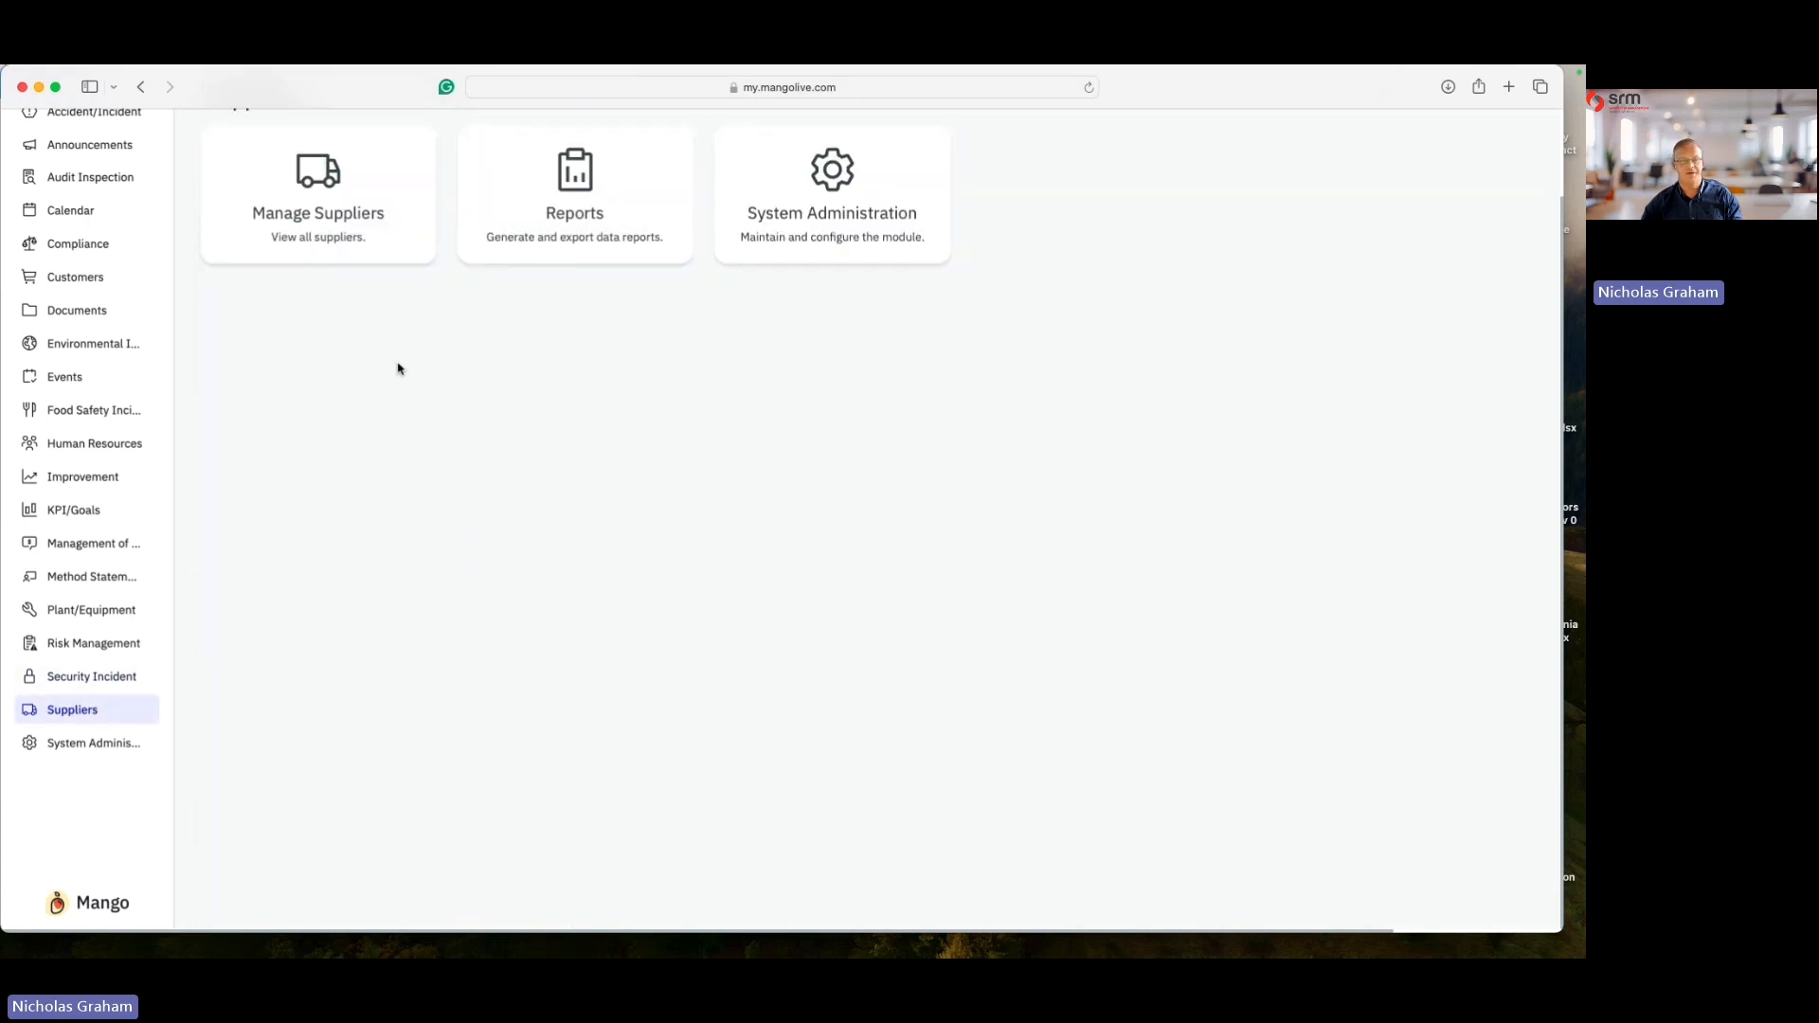
scroll(513, 697, "up", 2)
key("super+minus")
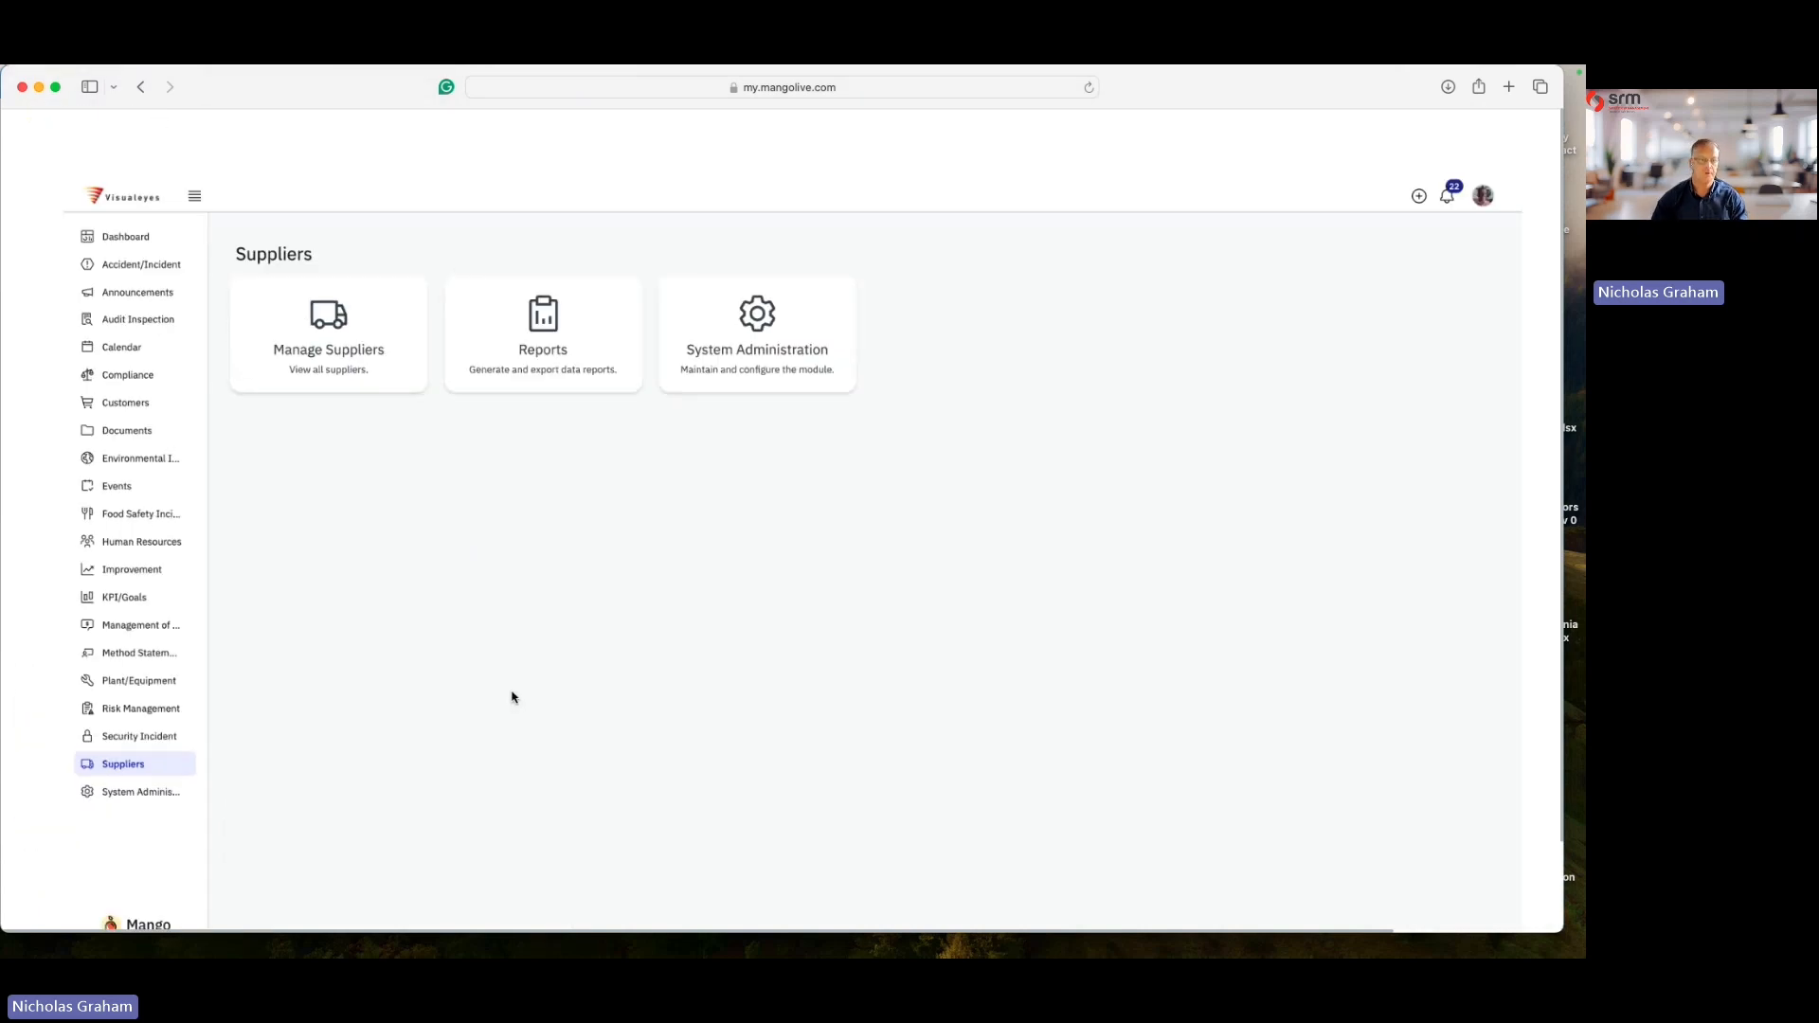
left_click(299, 268)
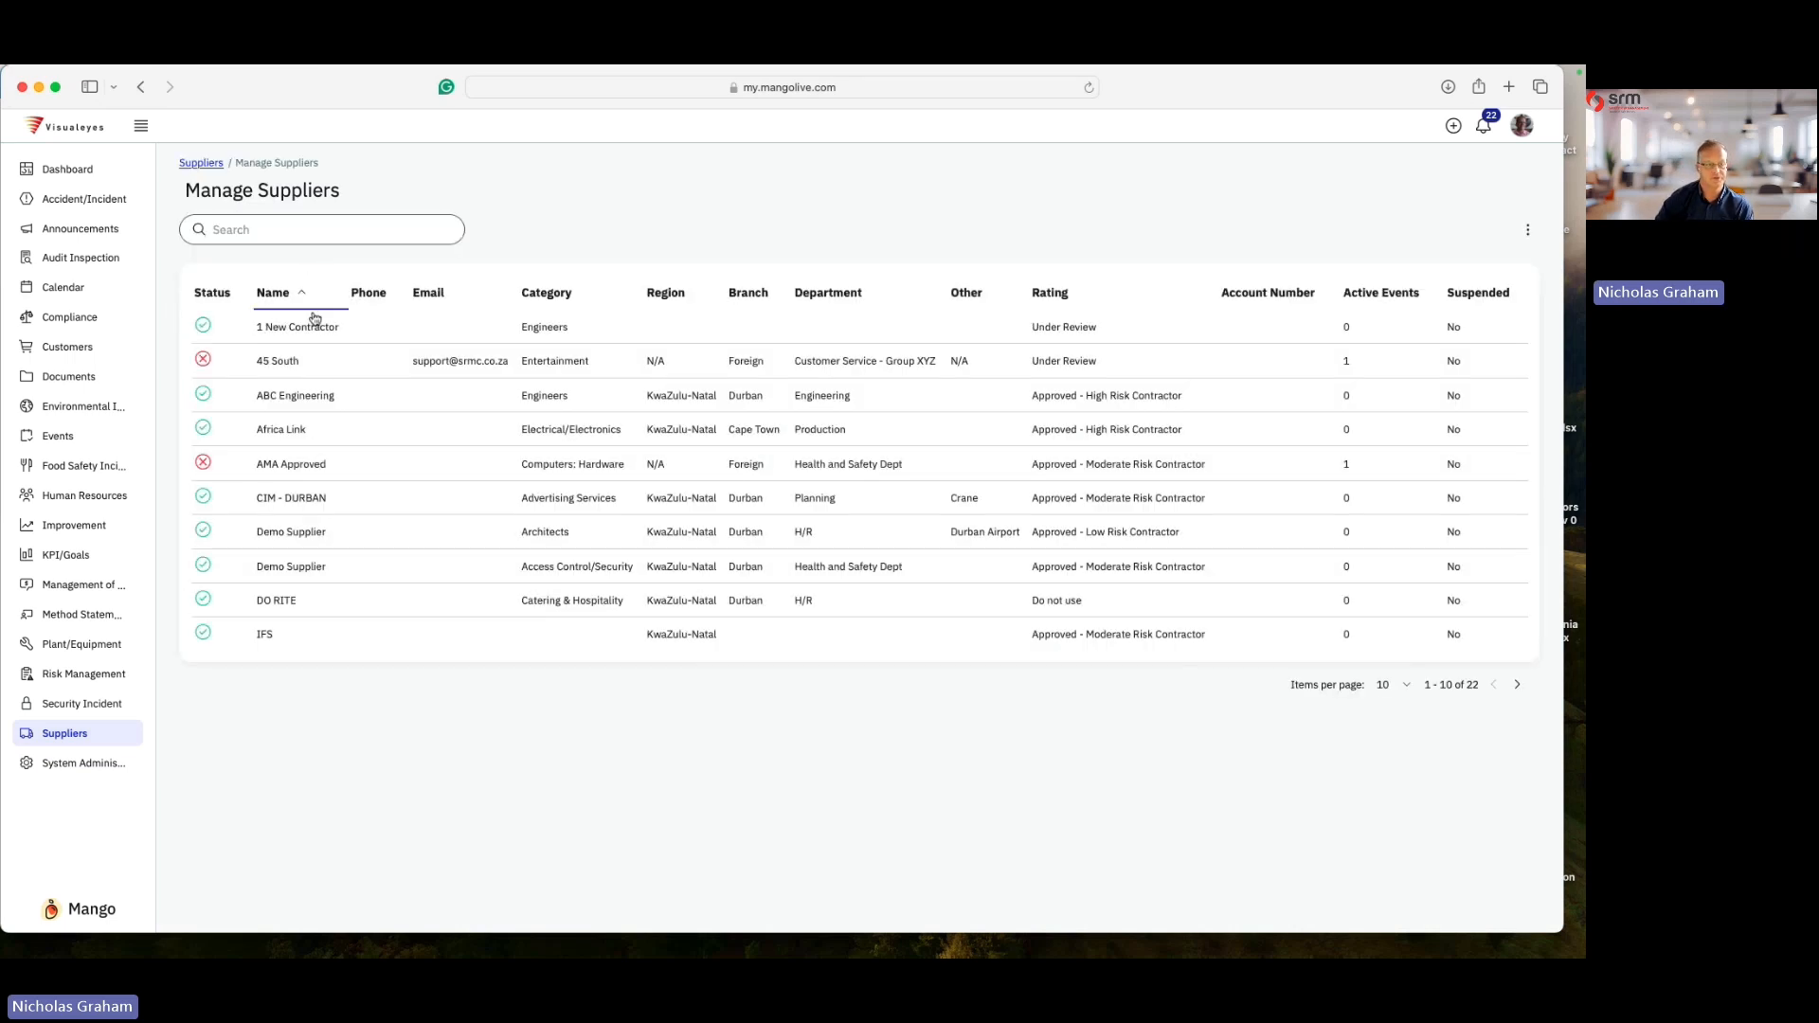
left_click(306, 329)
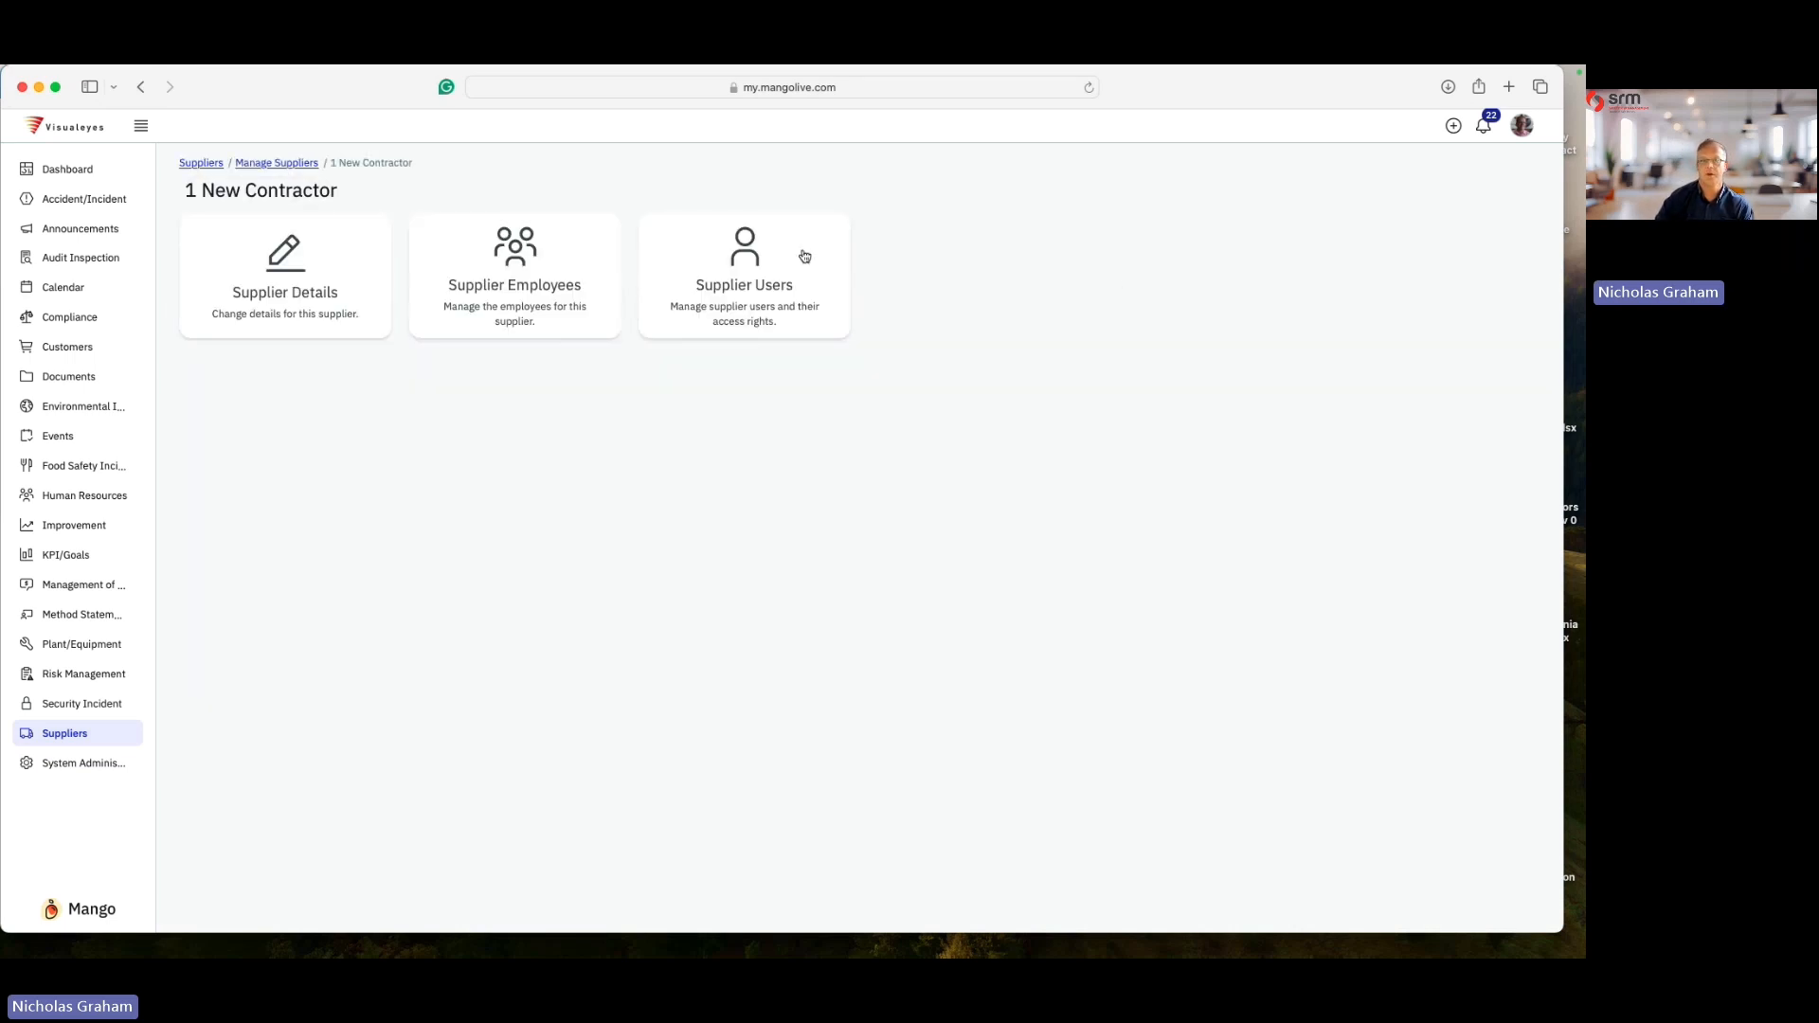
left_click(284, 275)
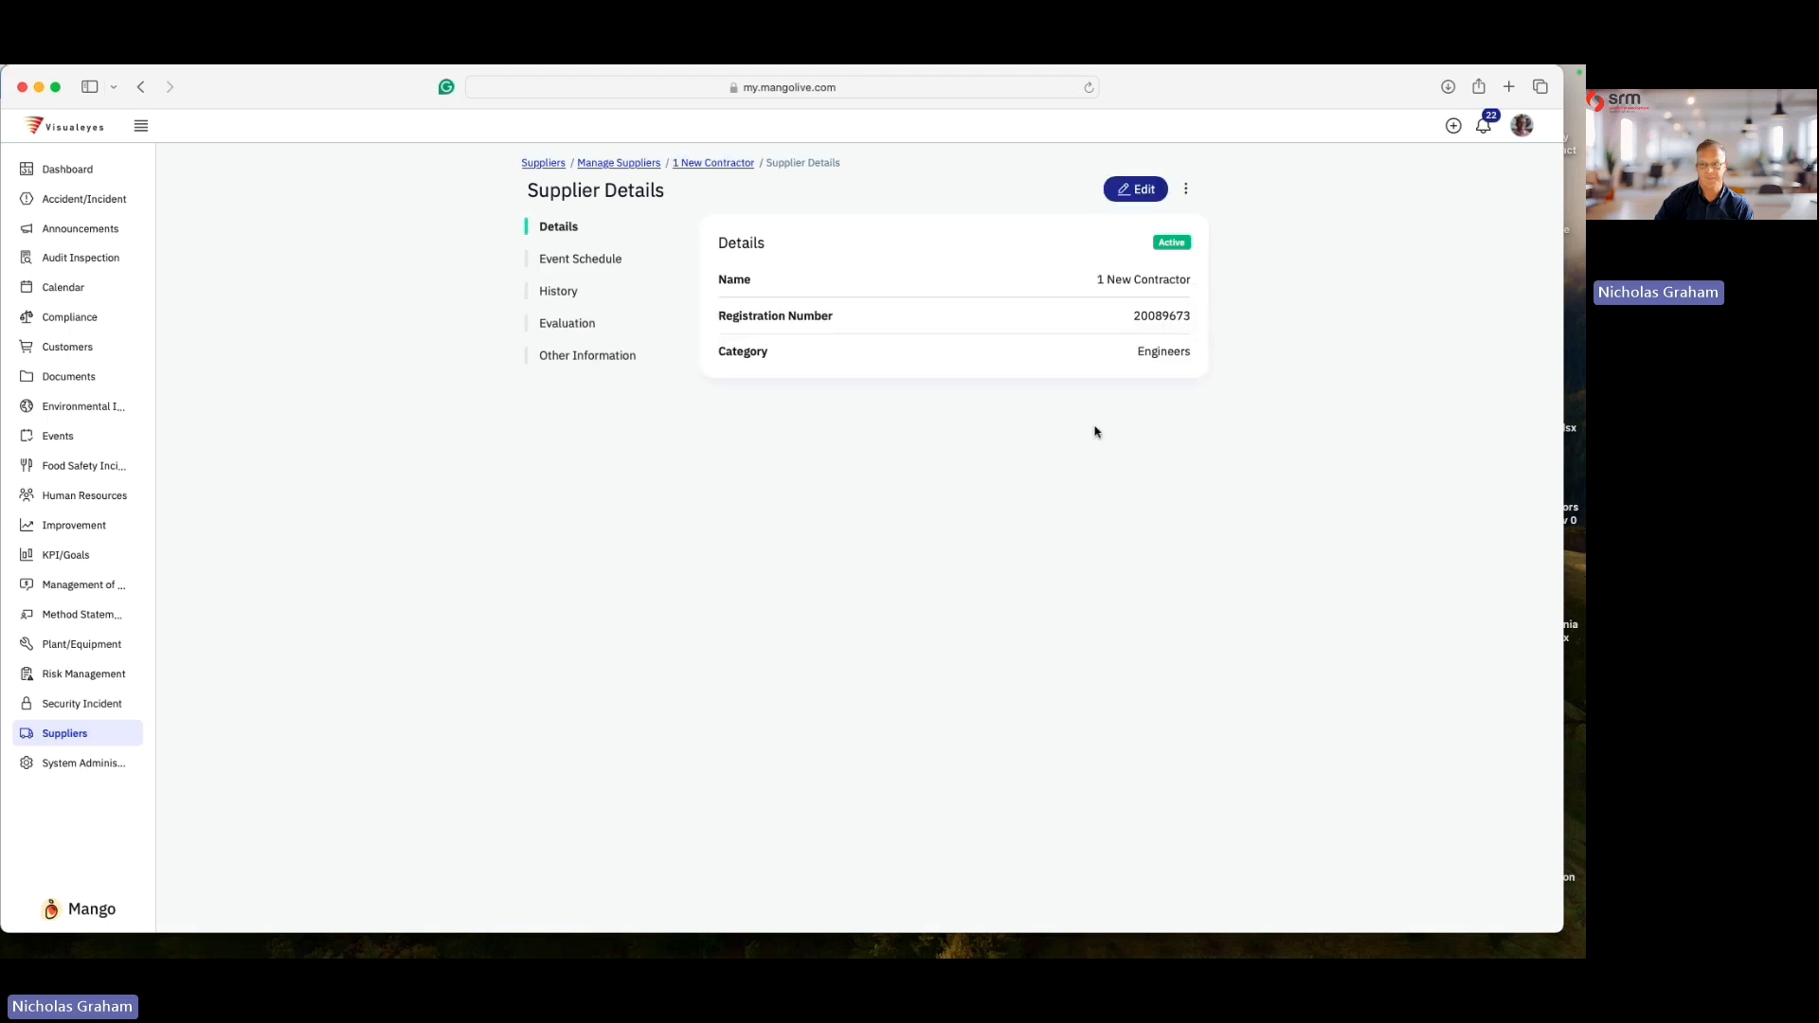
left_click(578, 323)
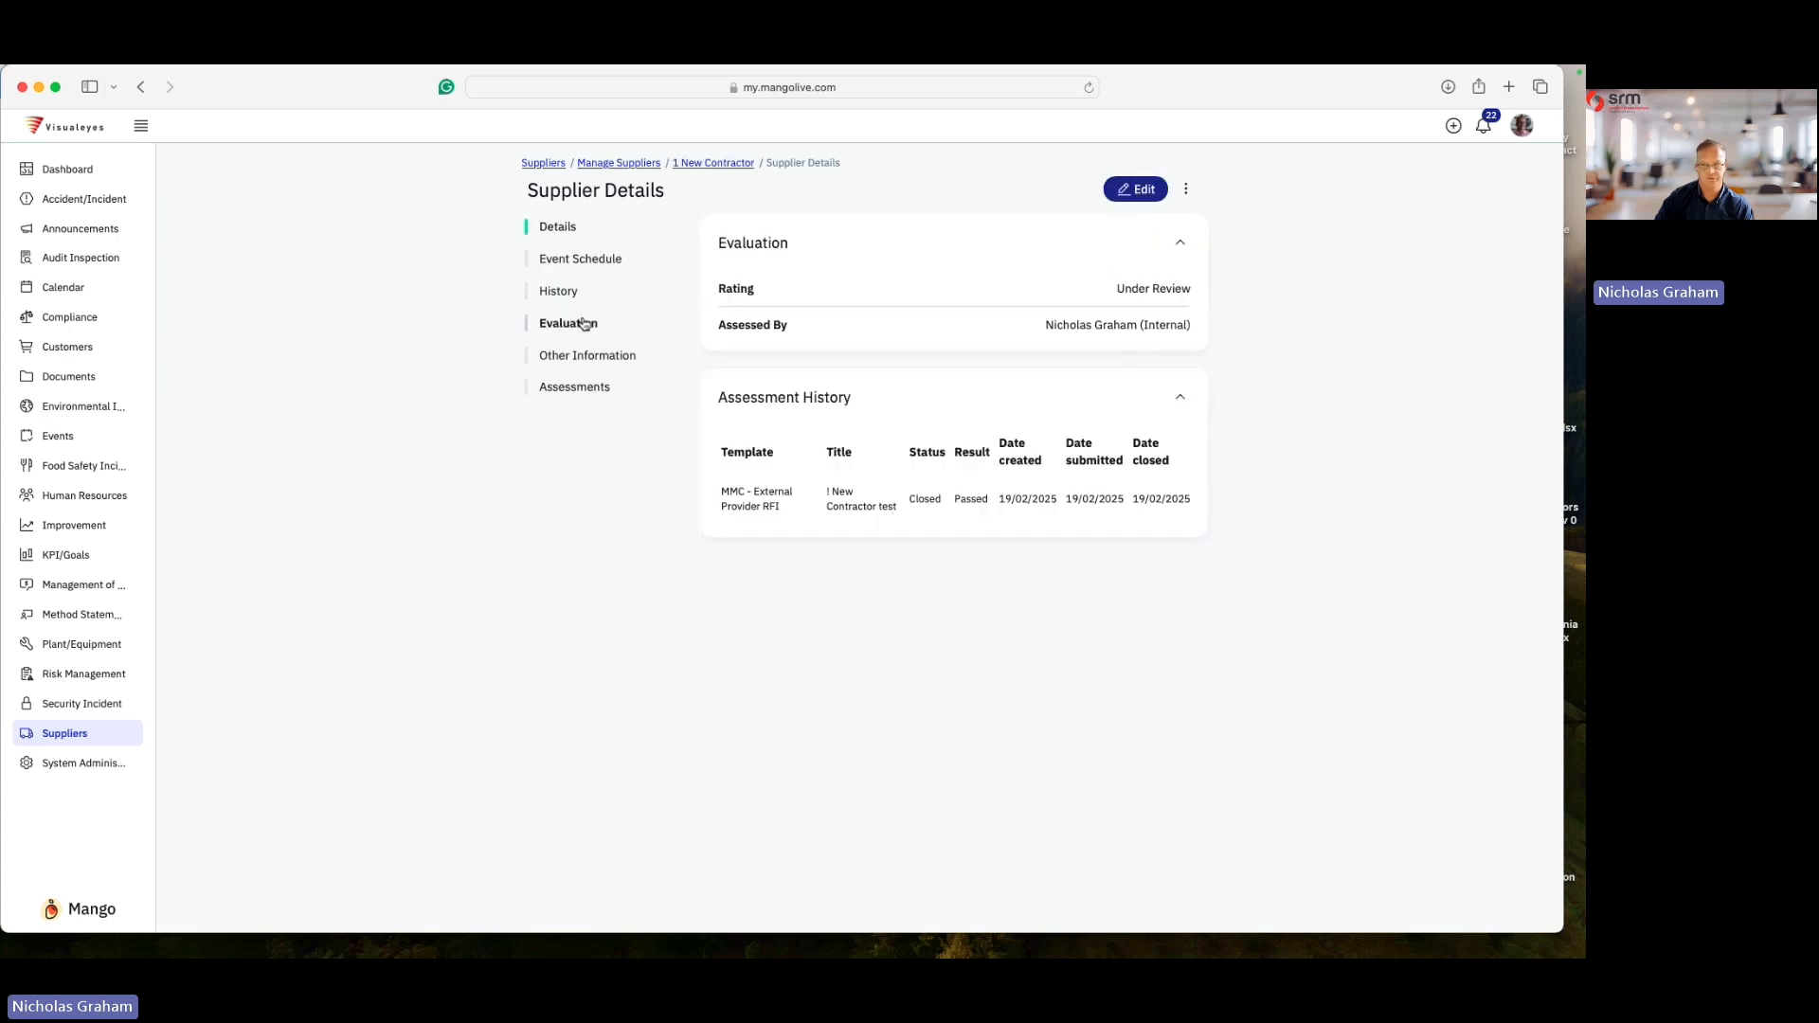
left_click(1143, 189)
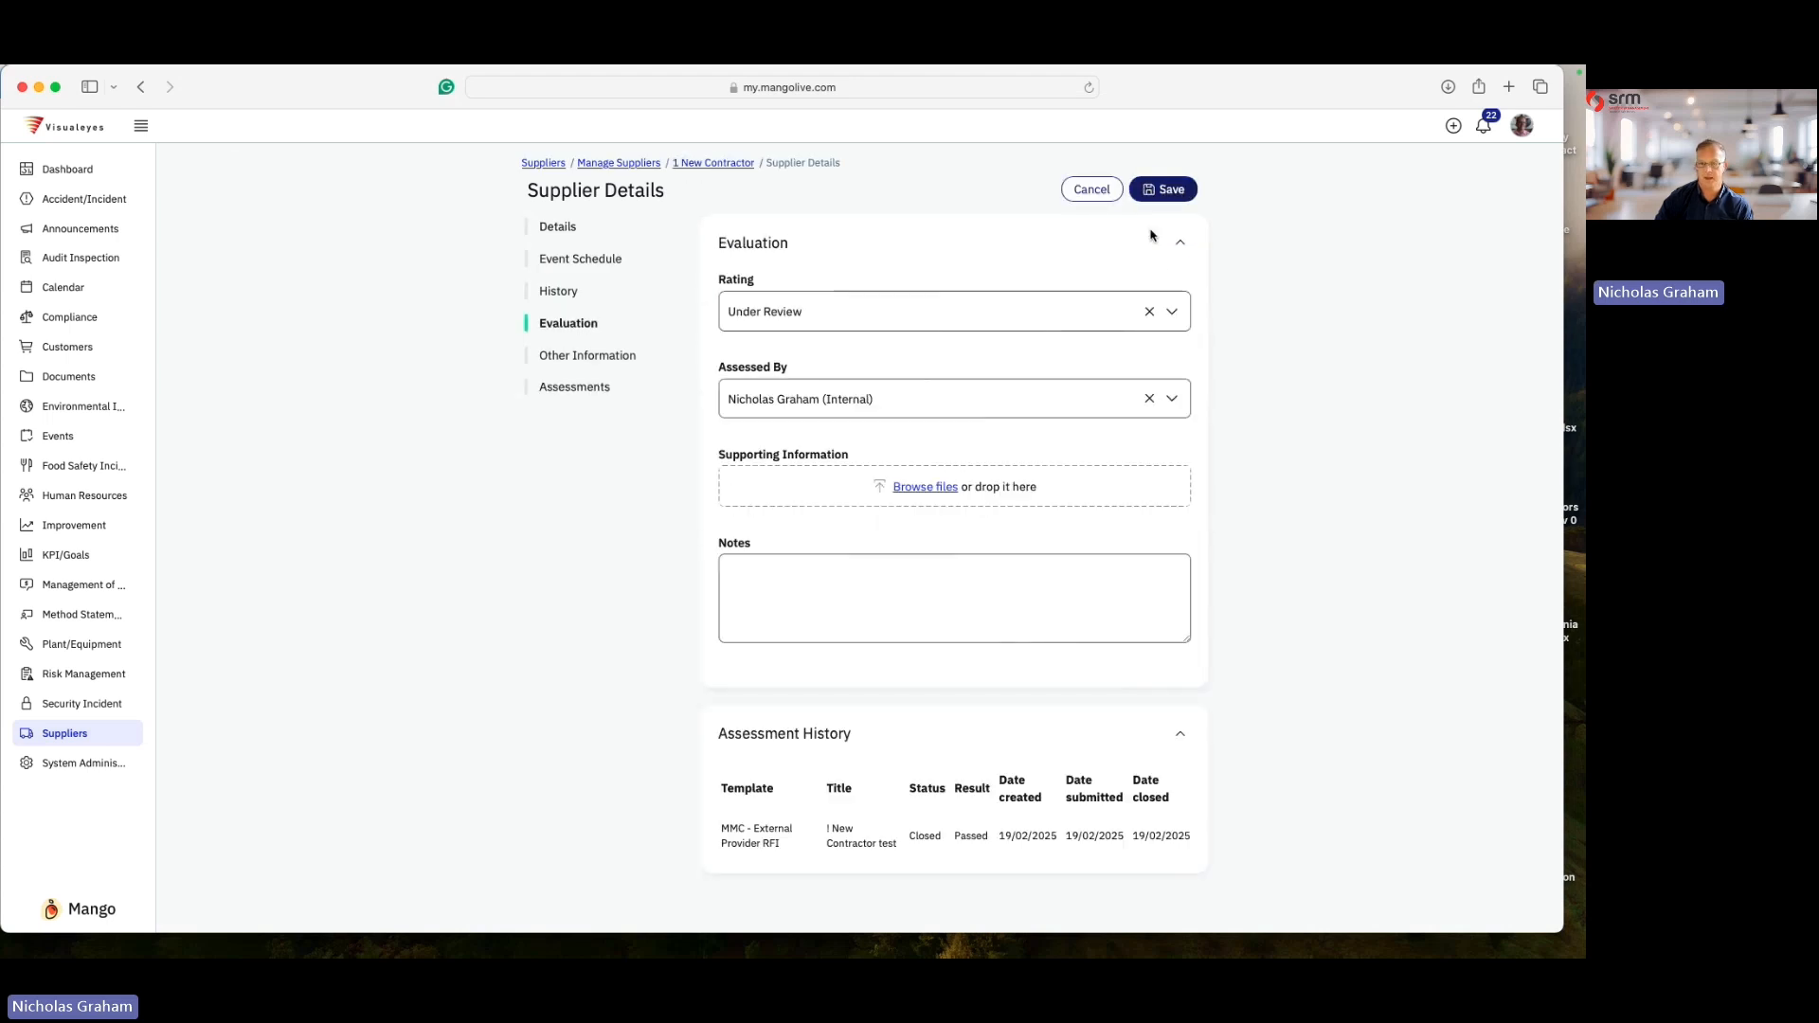
left_click(926, 315)
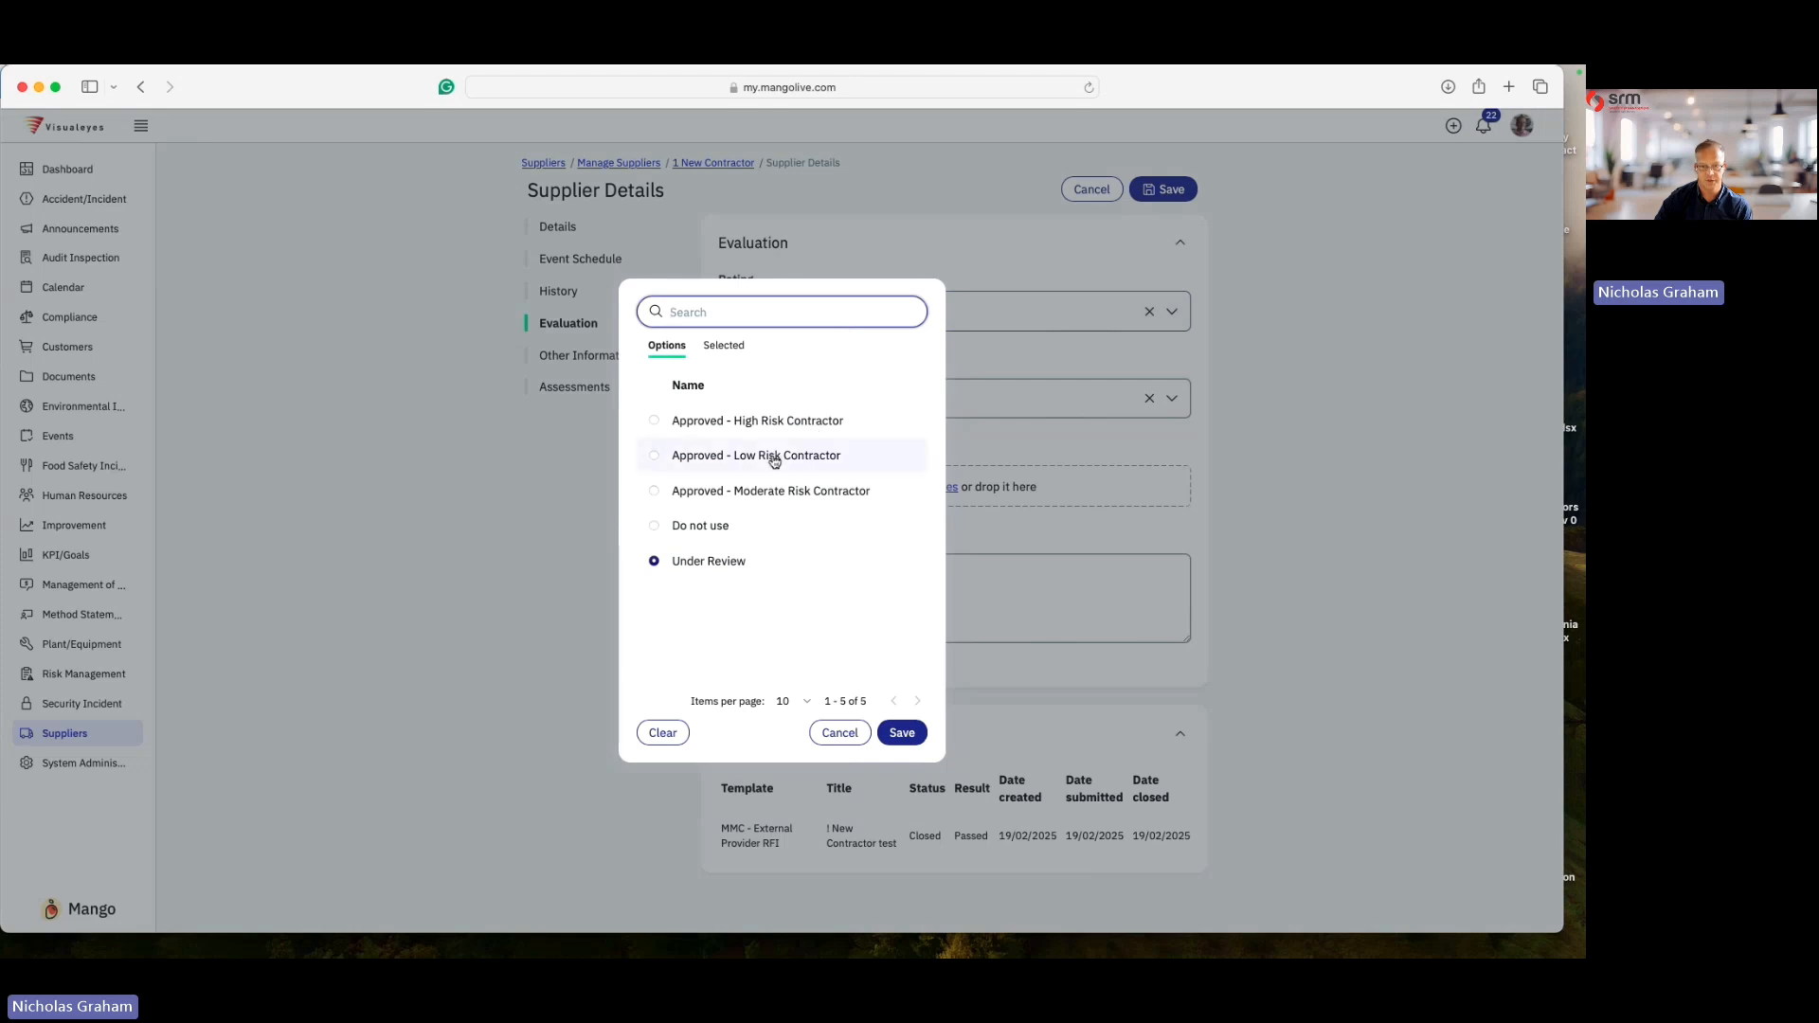
left_click(782, 493)
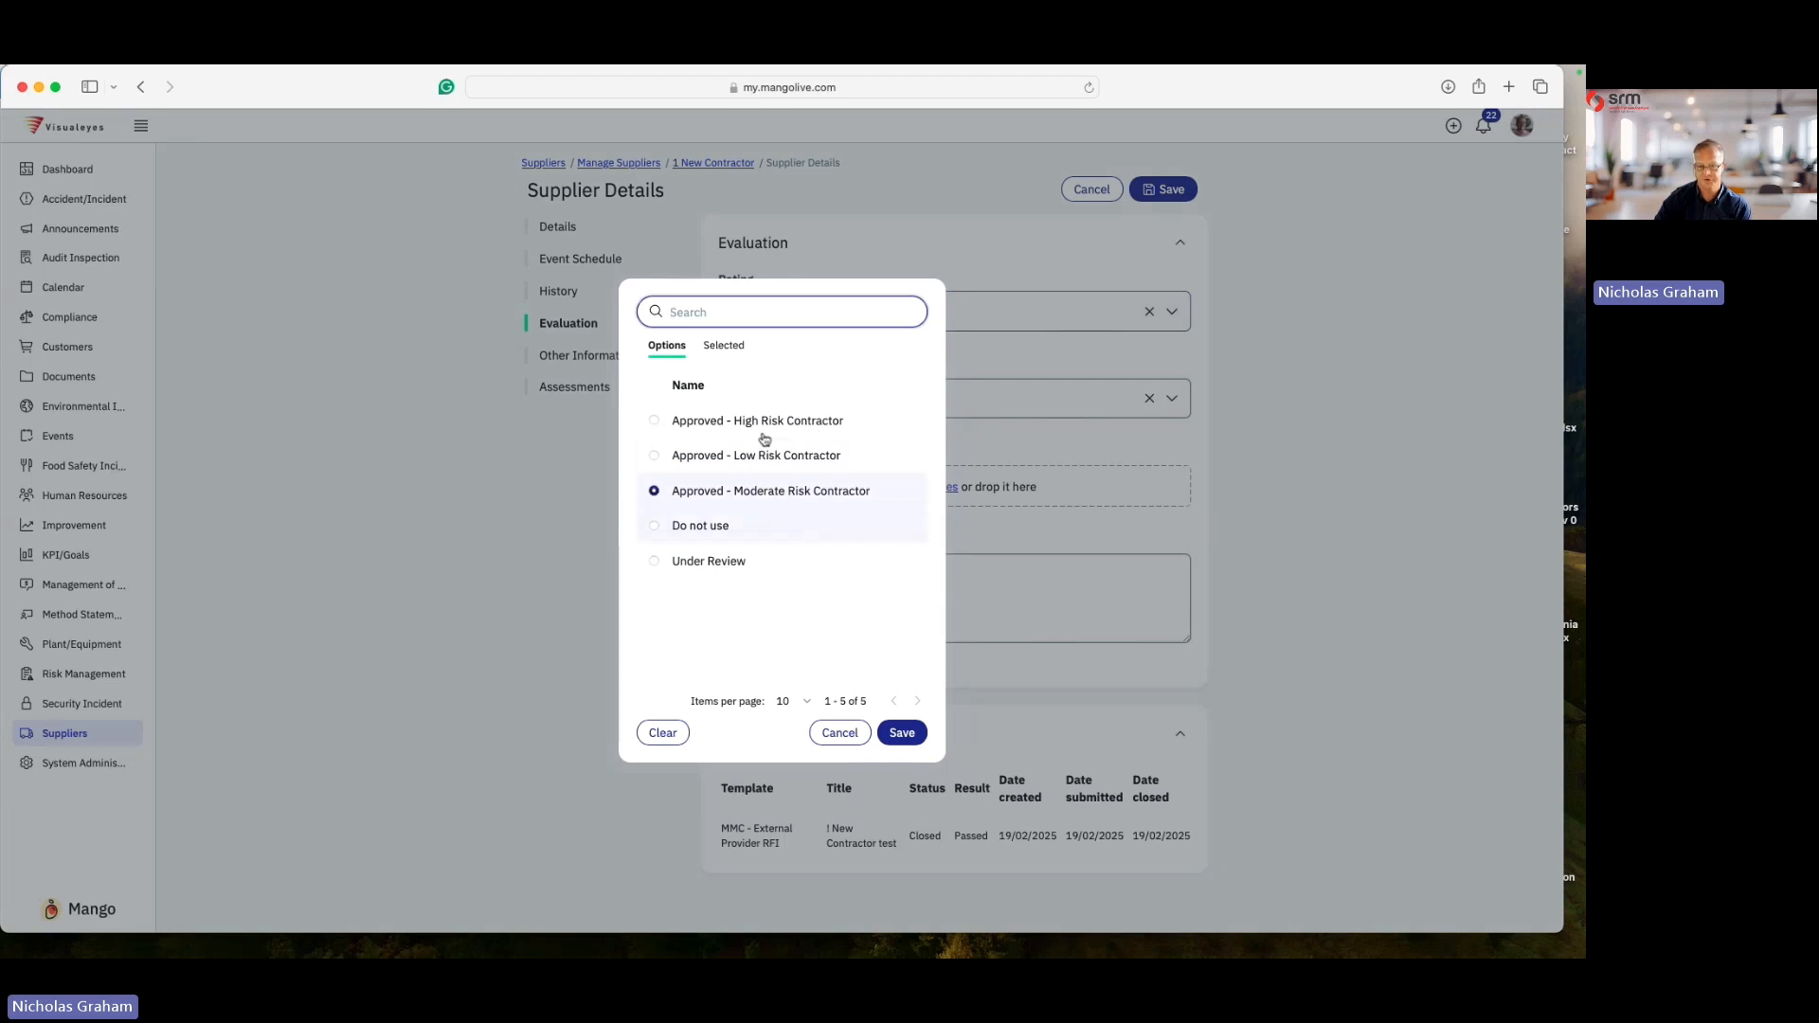
left_click(905, 739)
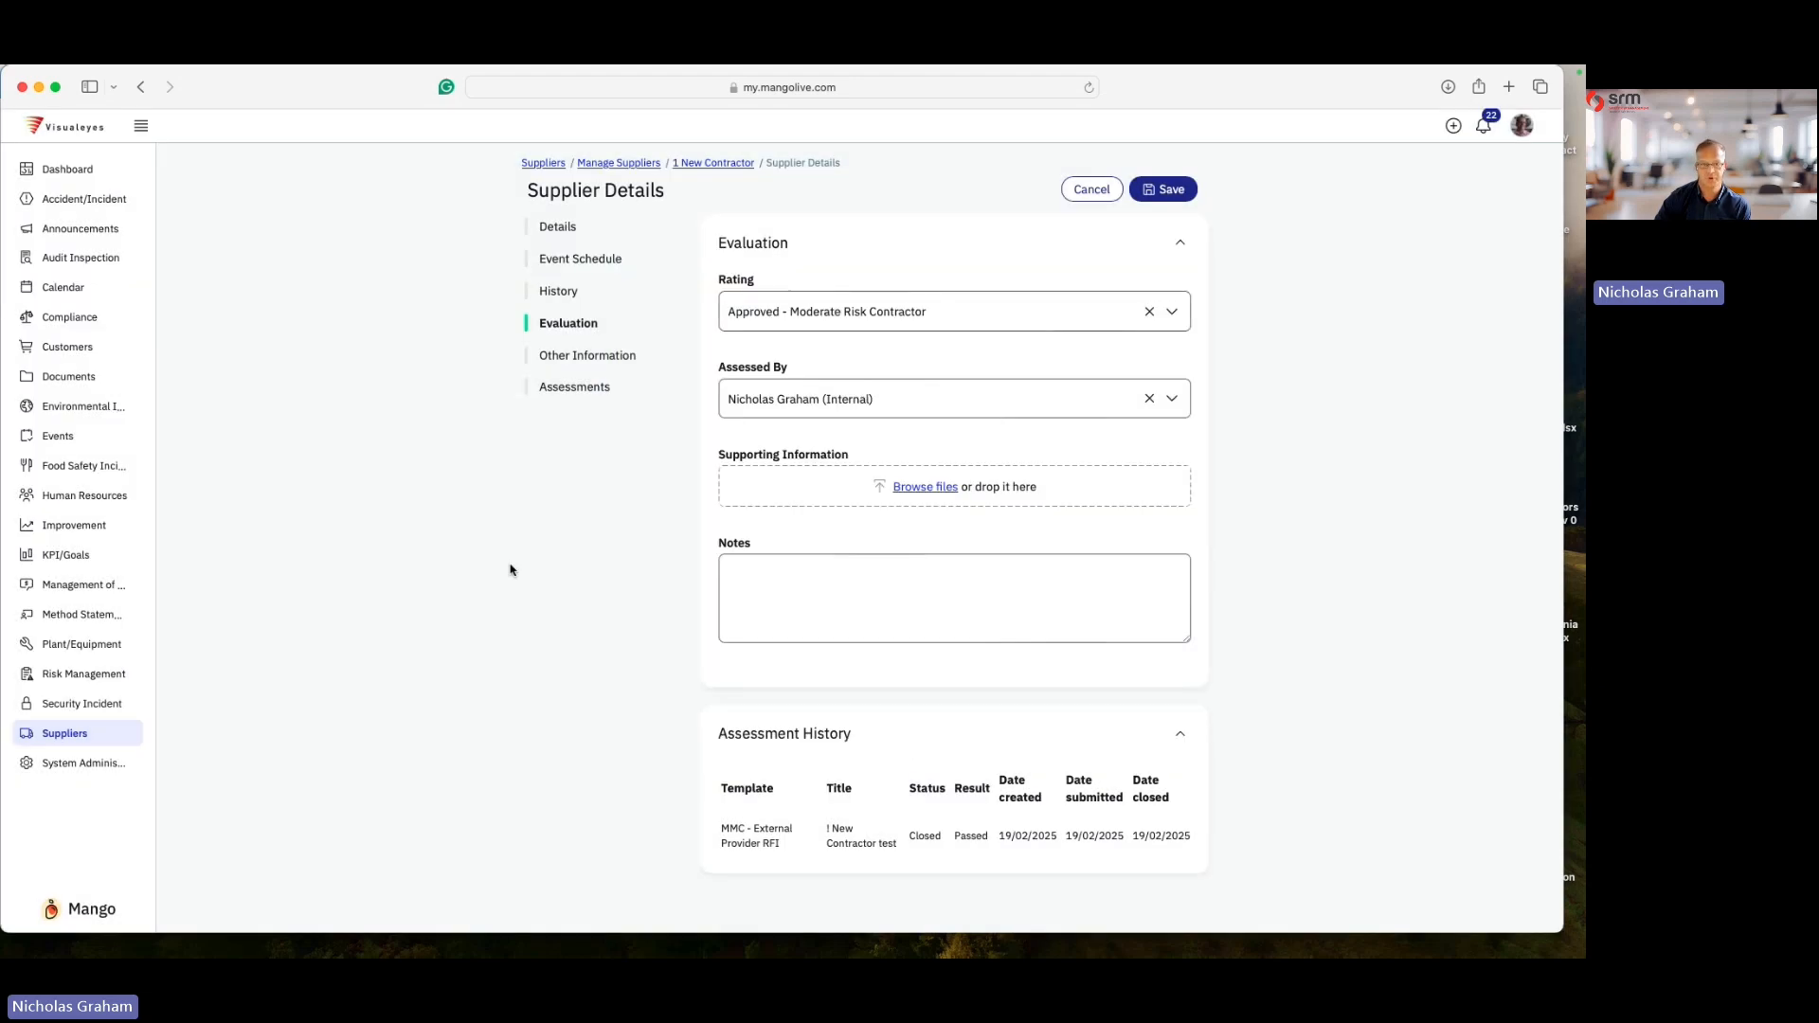
left_click(578, 259)
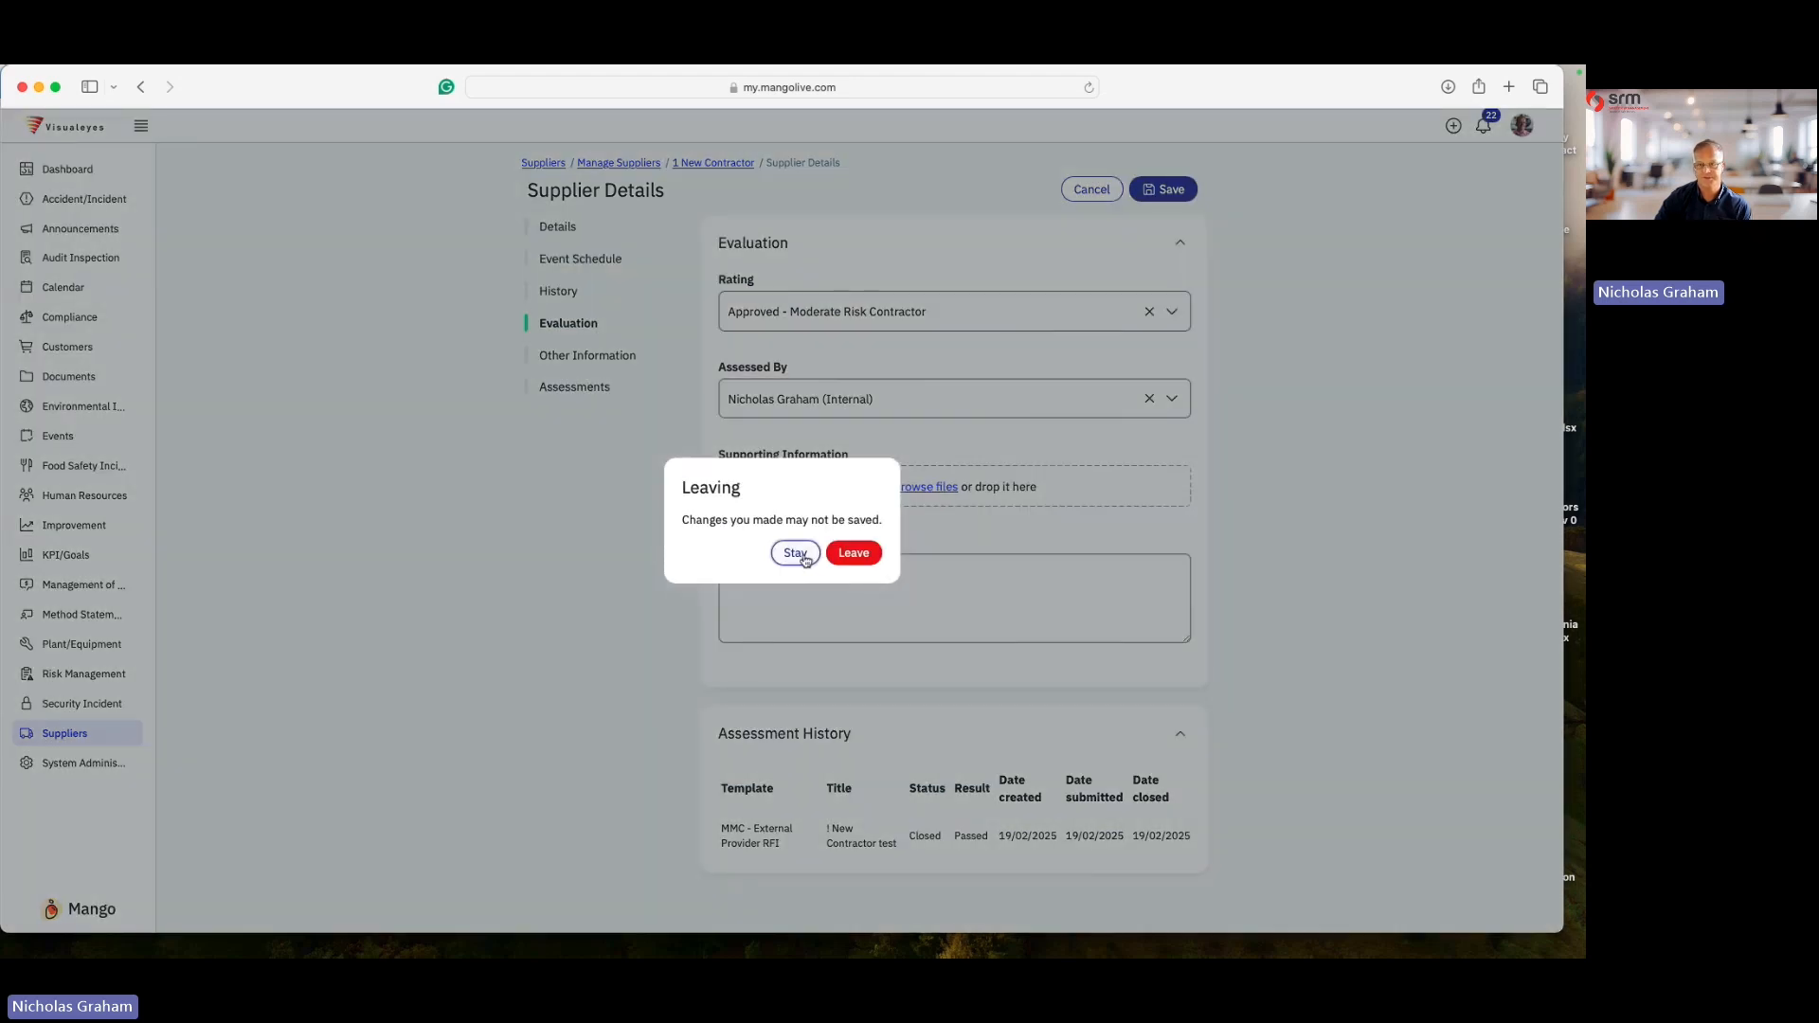
left_click(795, 553)
key("super+s")
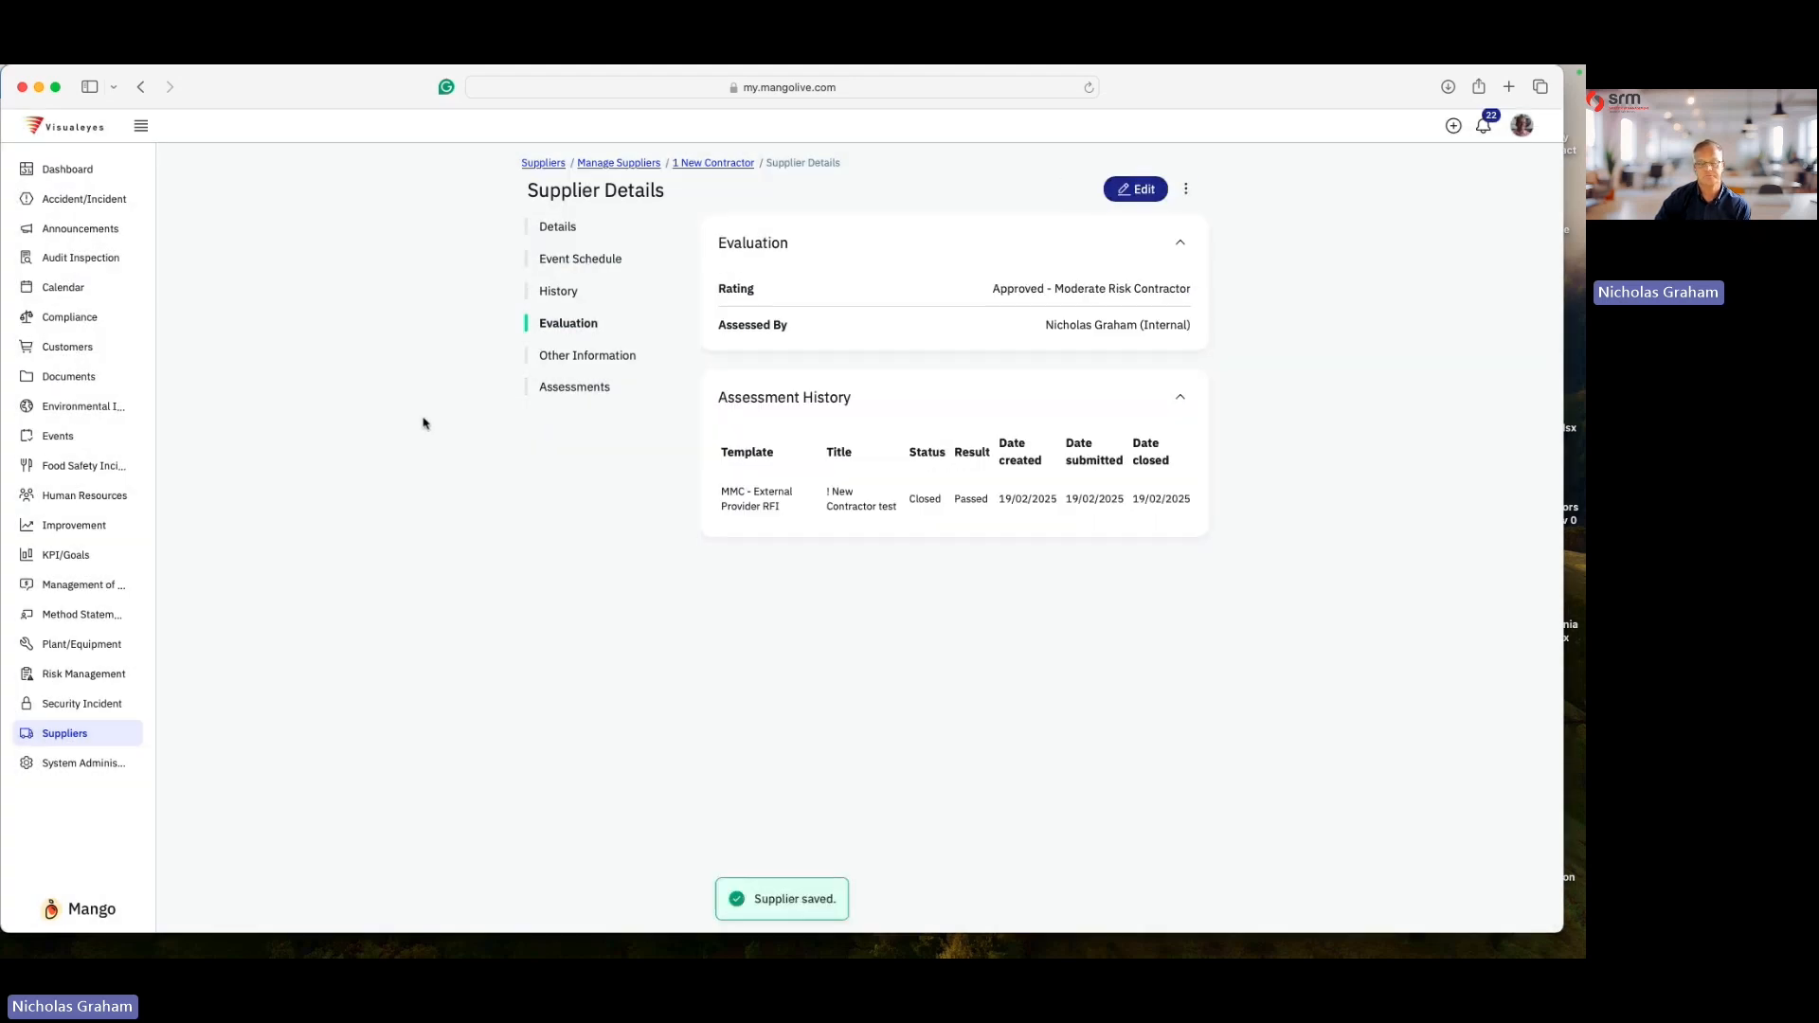
- Review the supplier's event schedule, history, evaluation and all assessments, then return to the supplier list
left_click(582, 259)
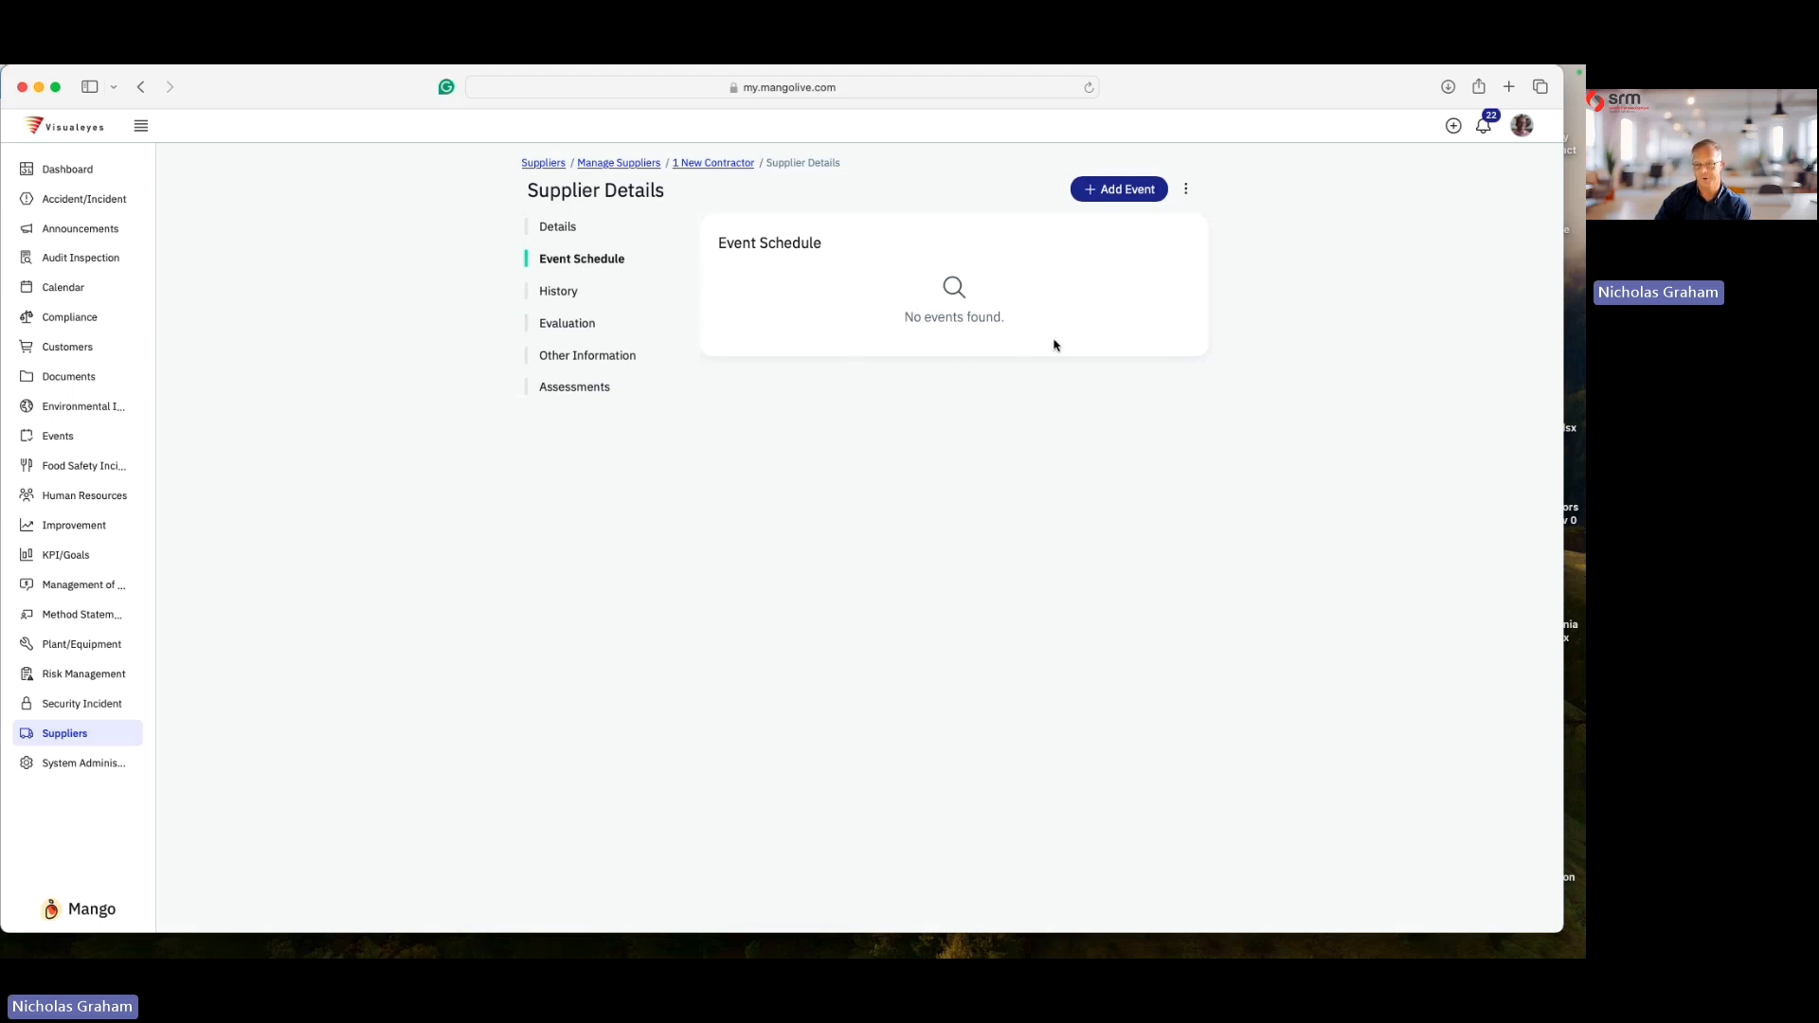
left_click(562, 294)
left_click(579, 328)
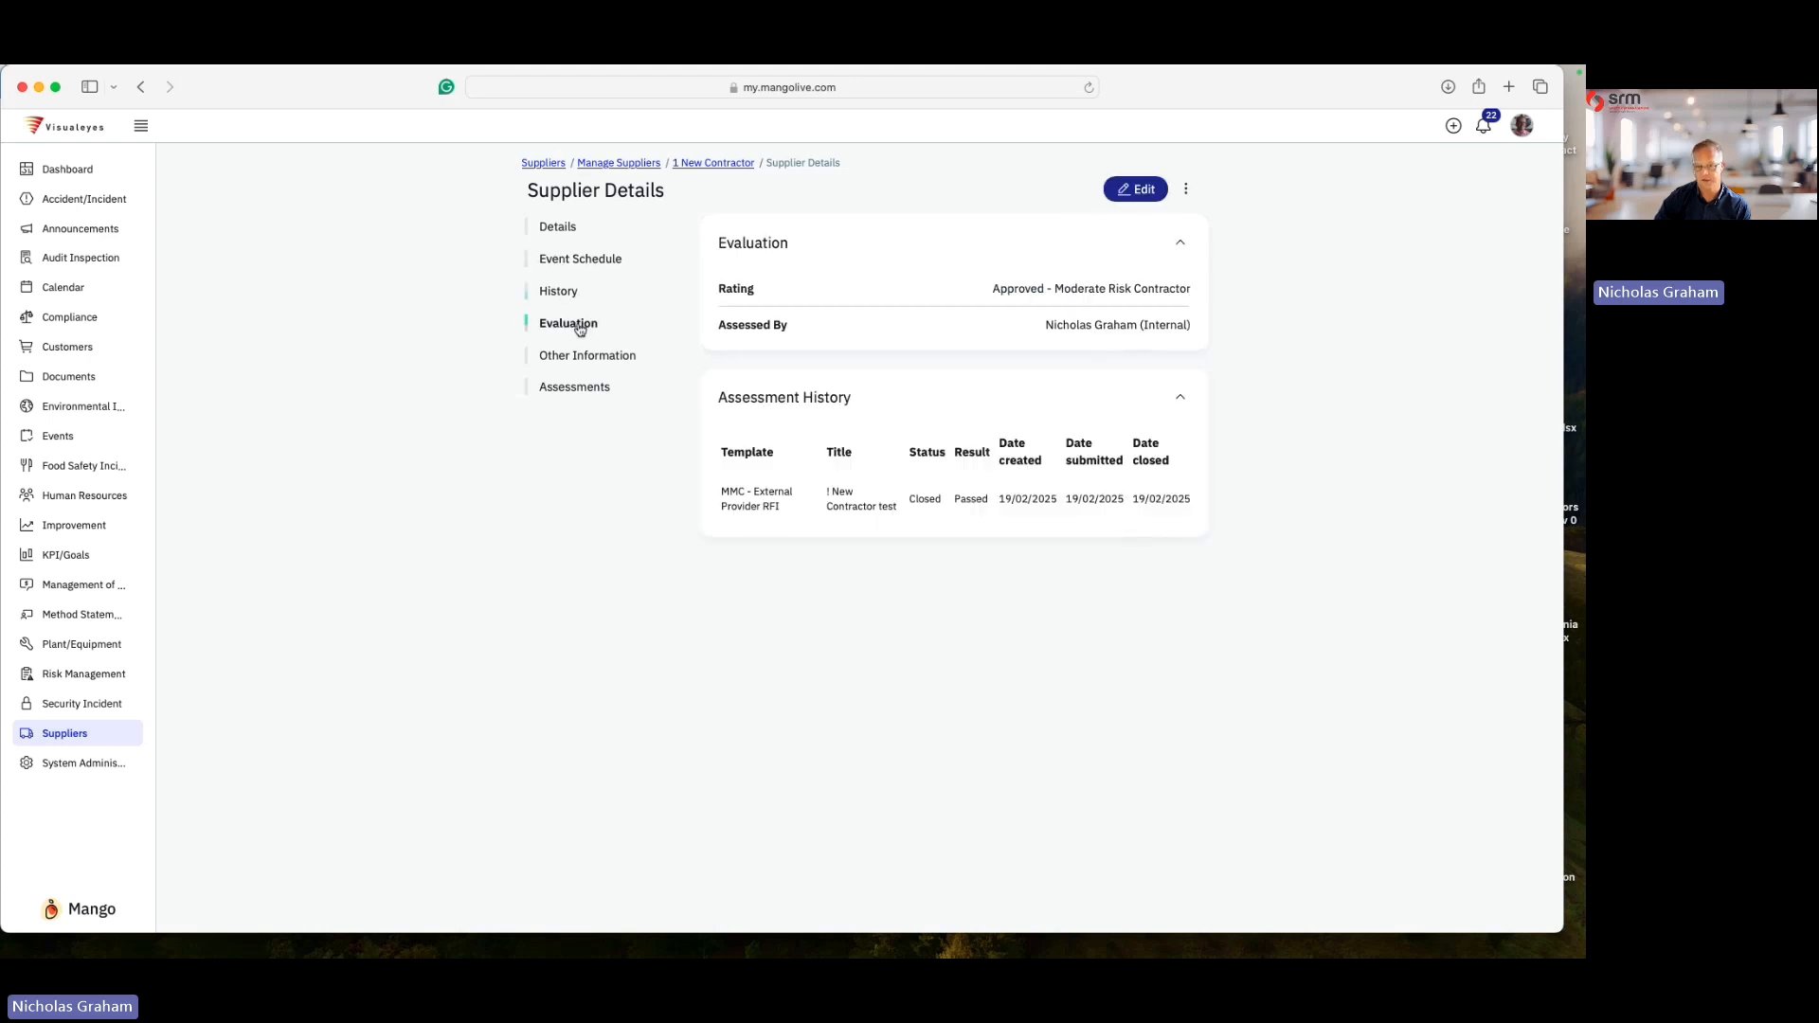
left_click(594, 391)
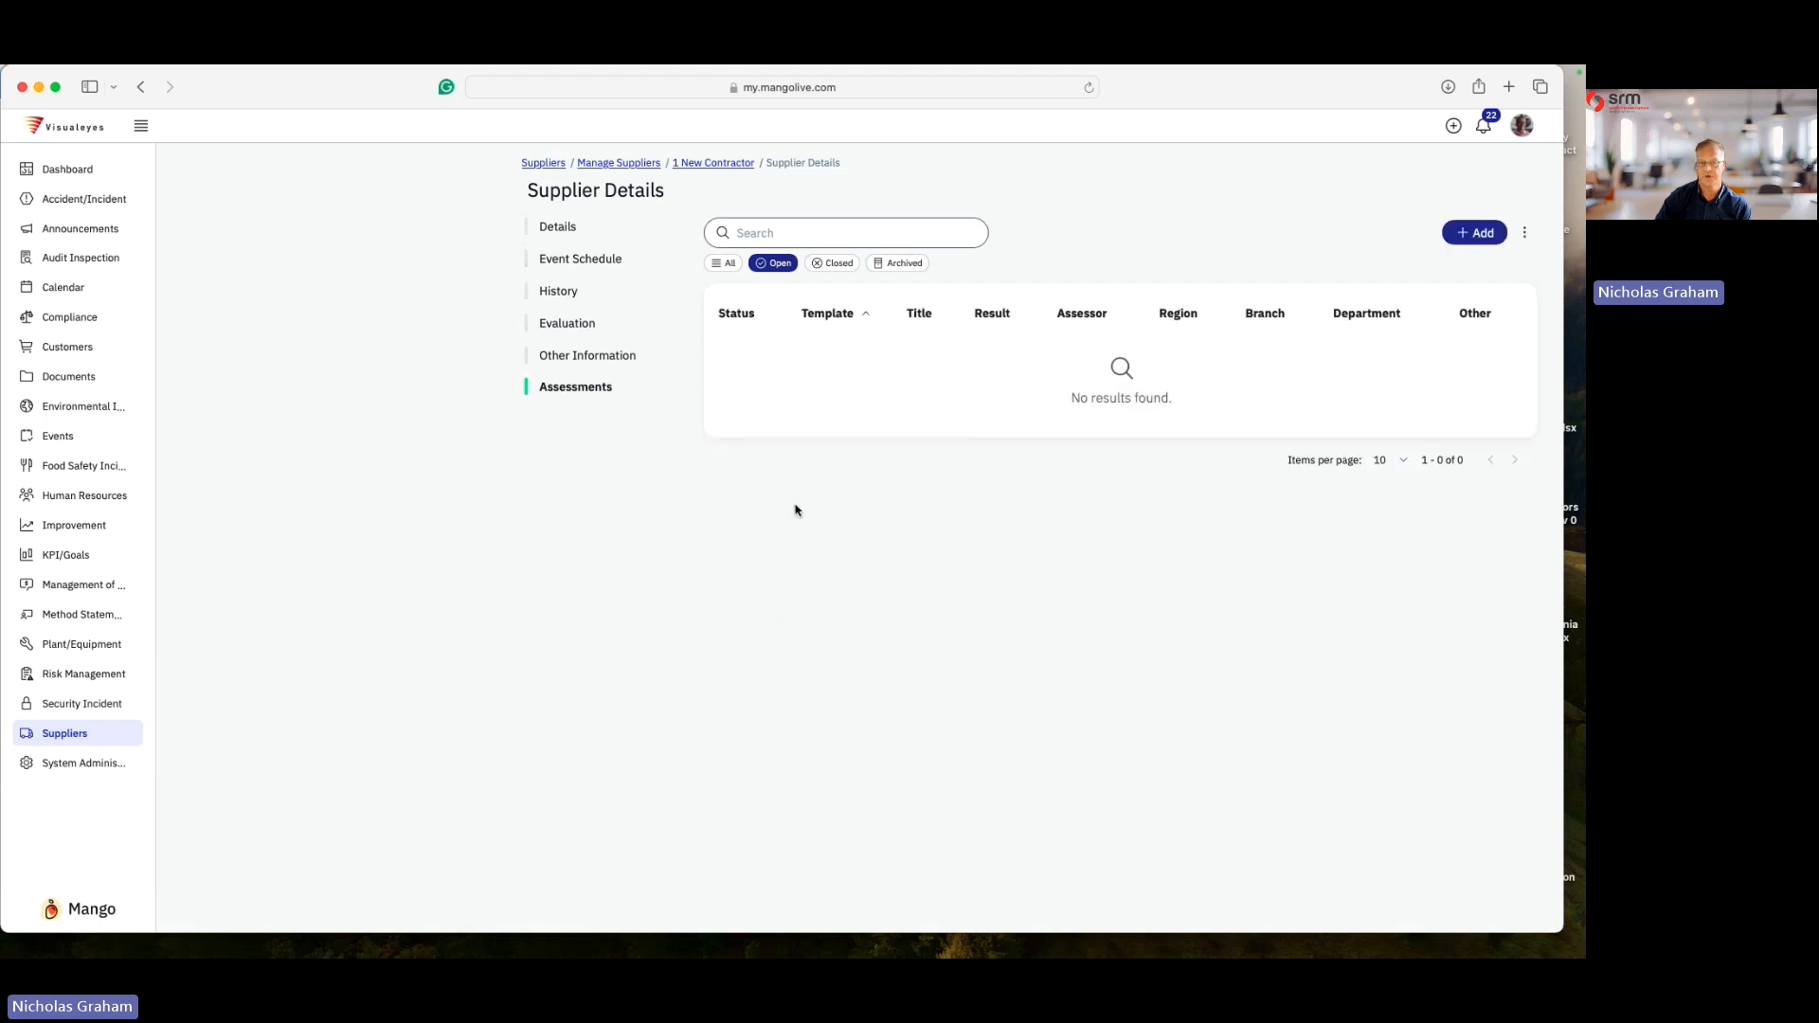
left_click(723, 264)
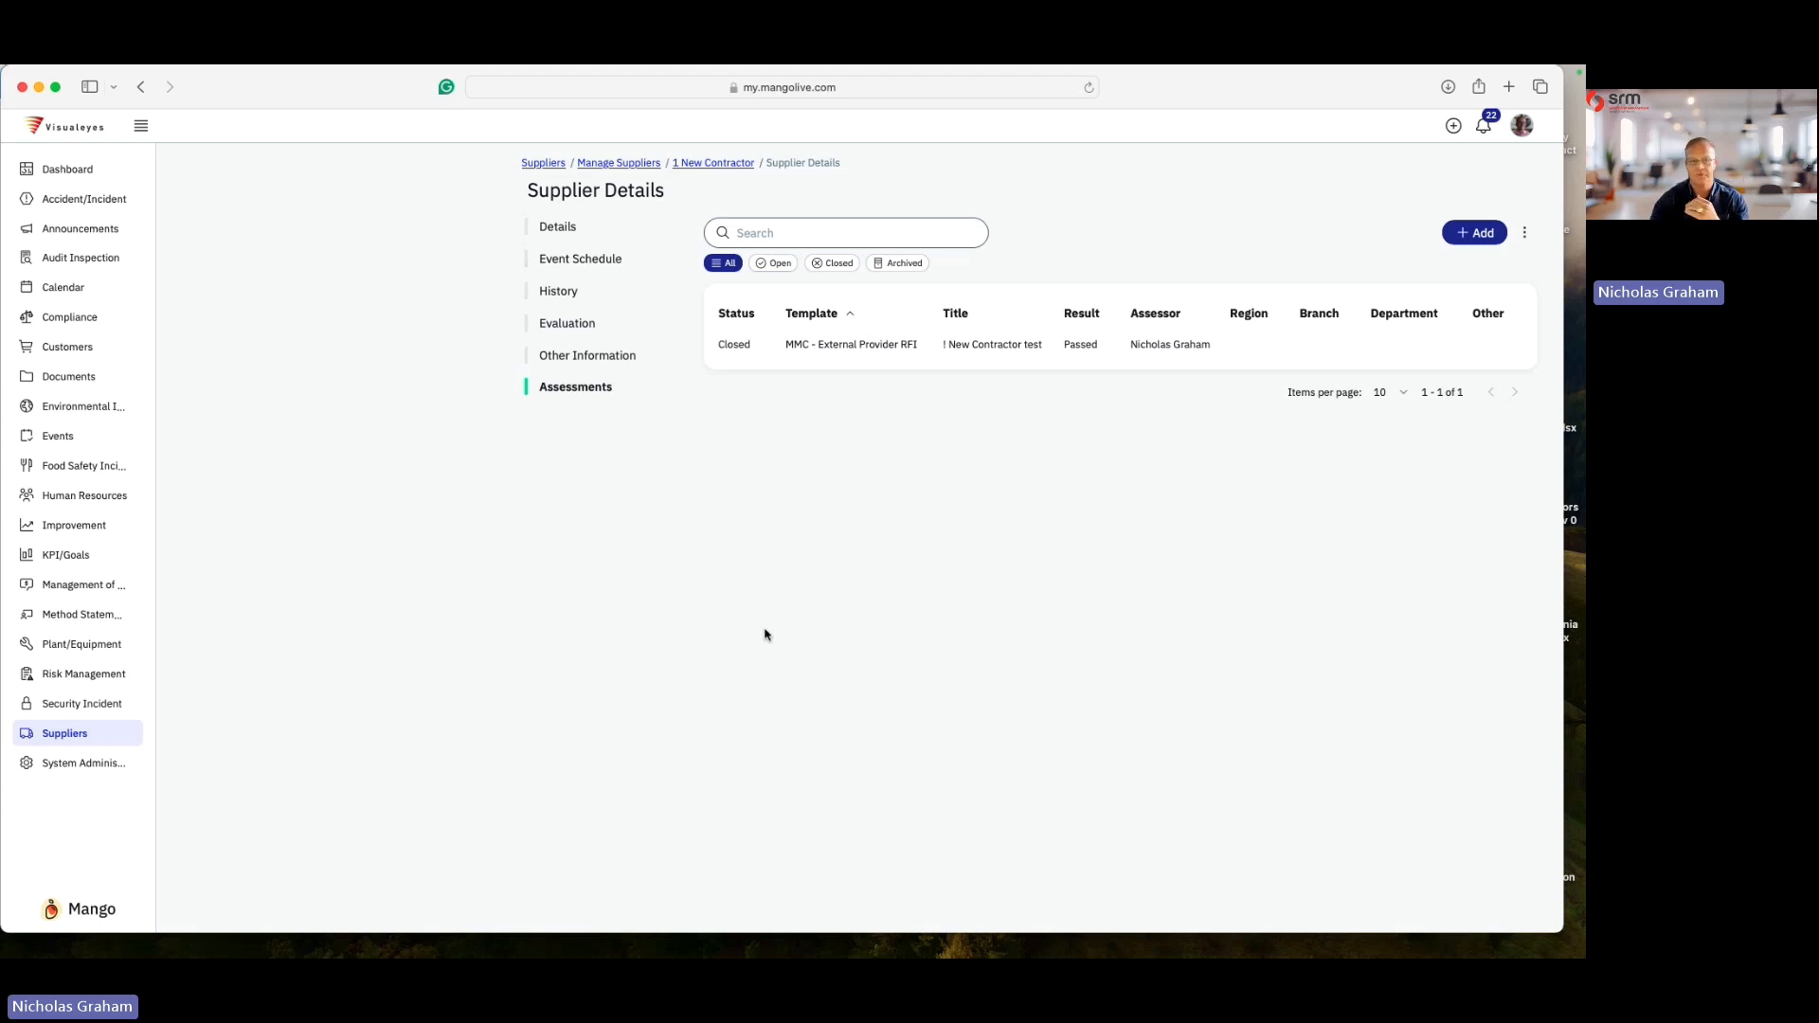
left_click(598, 165)
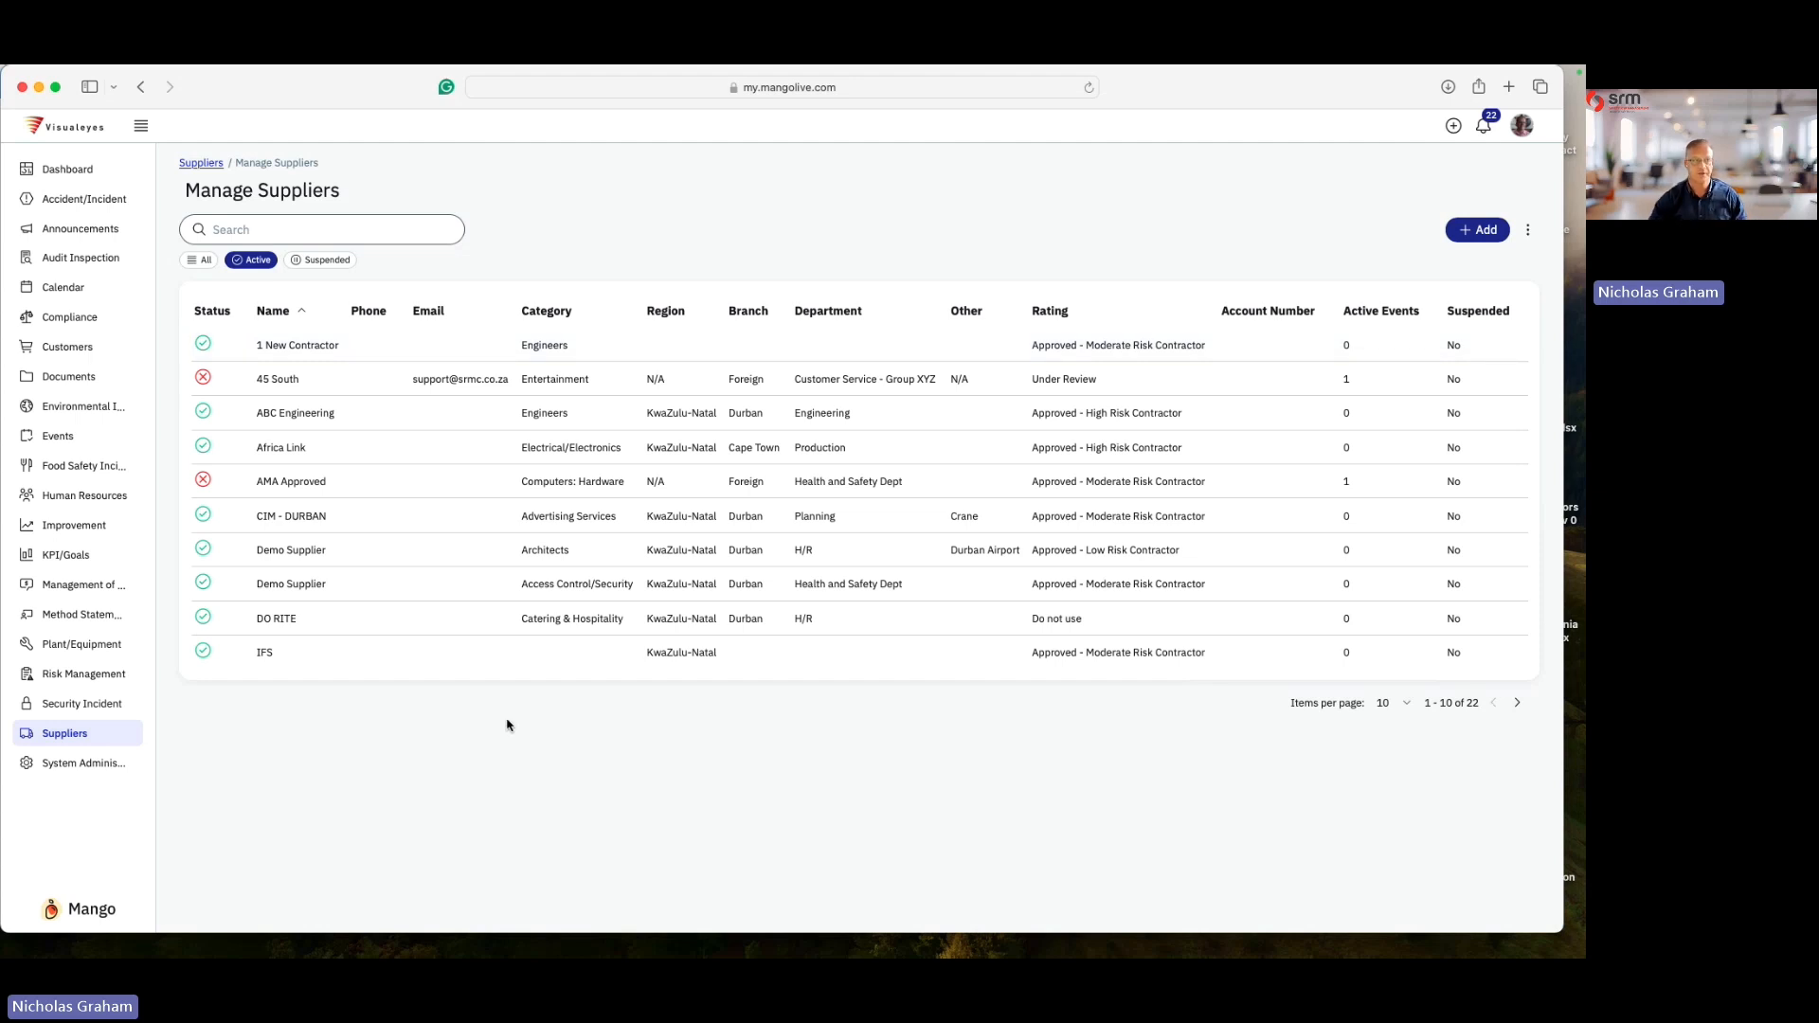
- Start a new audit in Audit Inspection and choose the CONTRACTOR AUDIT CHECKLIST form
left_click(112, 265)
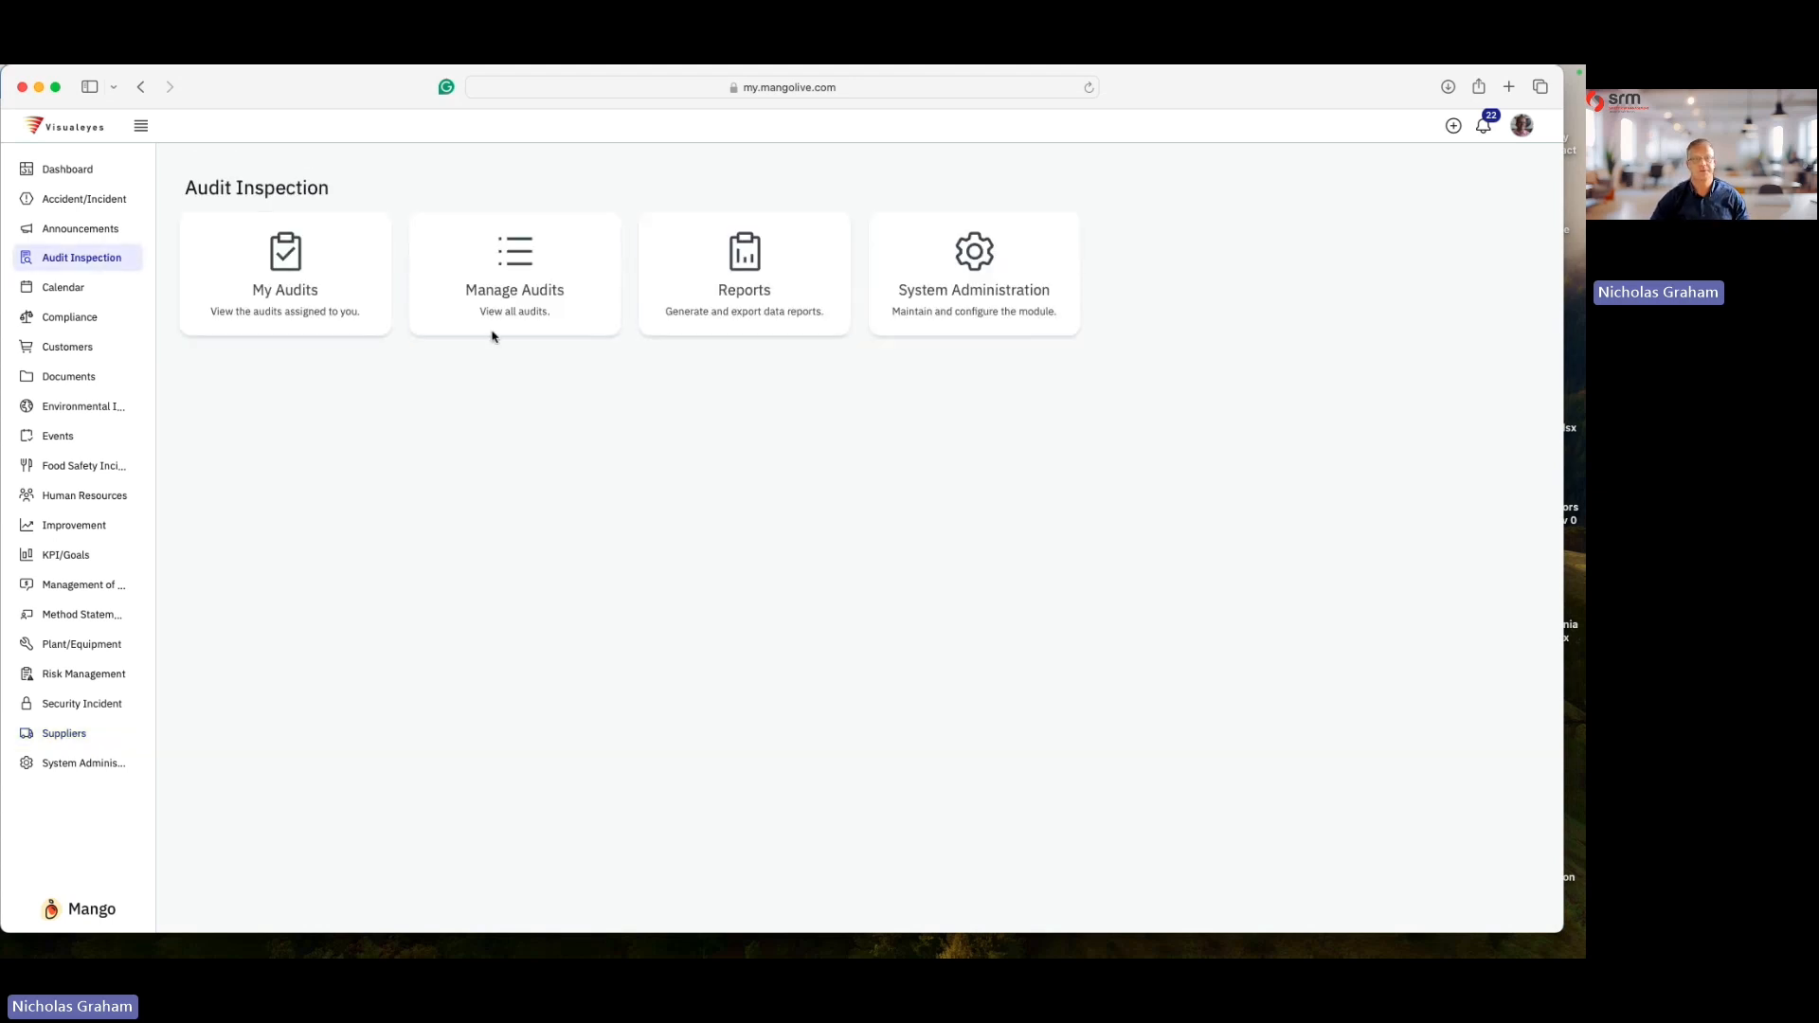
left_click(518, 264)
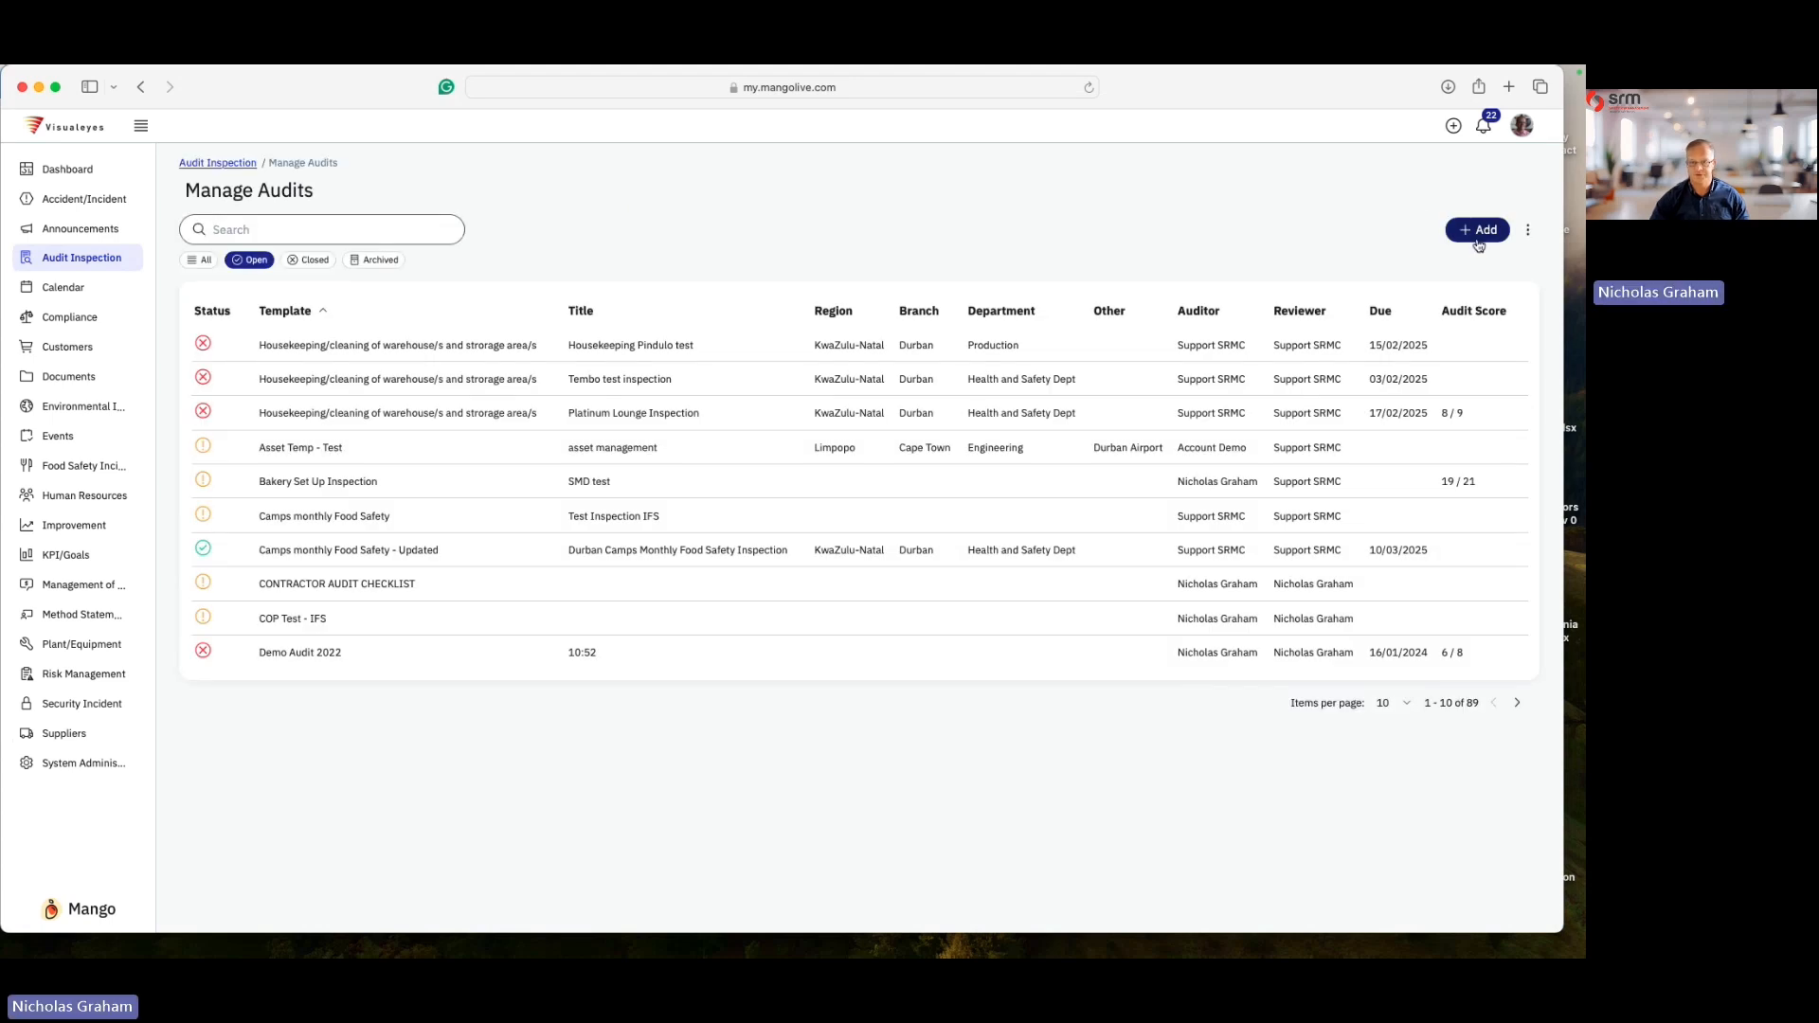
left_click(1482, 230)
left_click(852, 343)
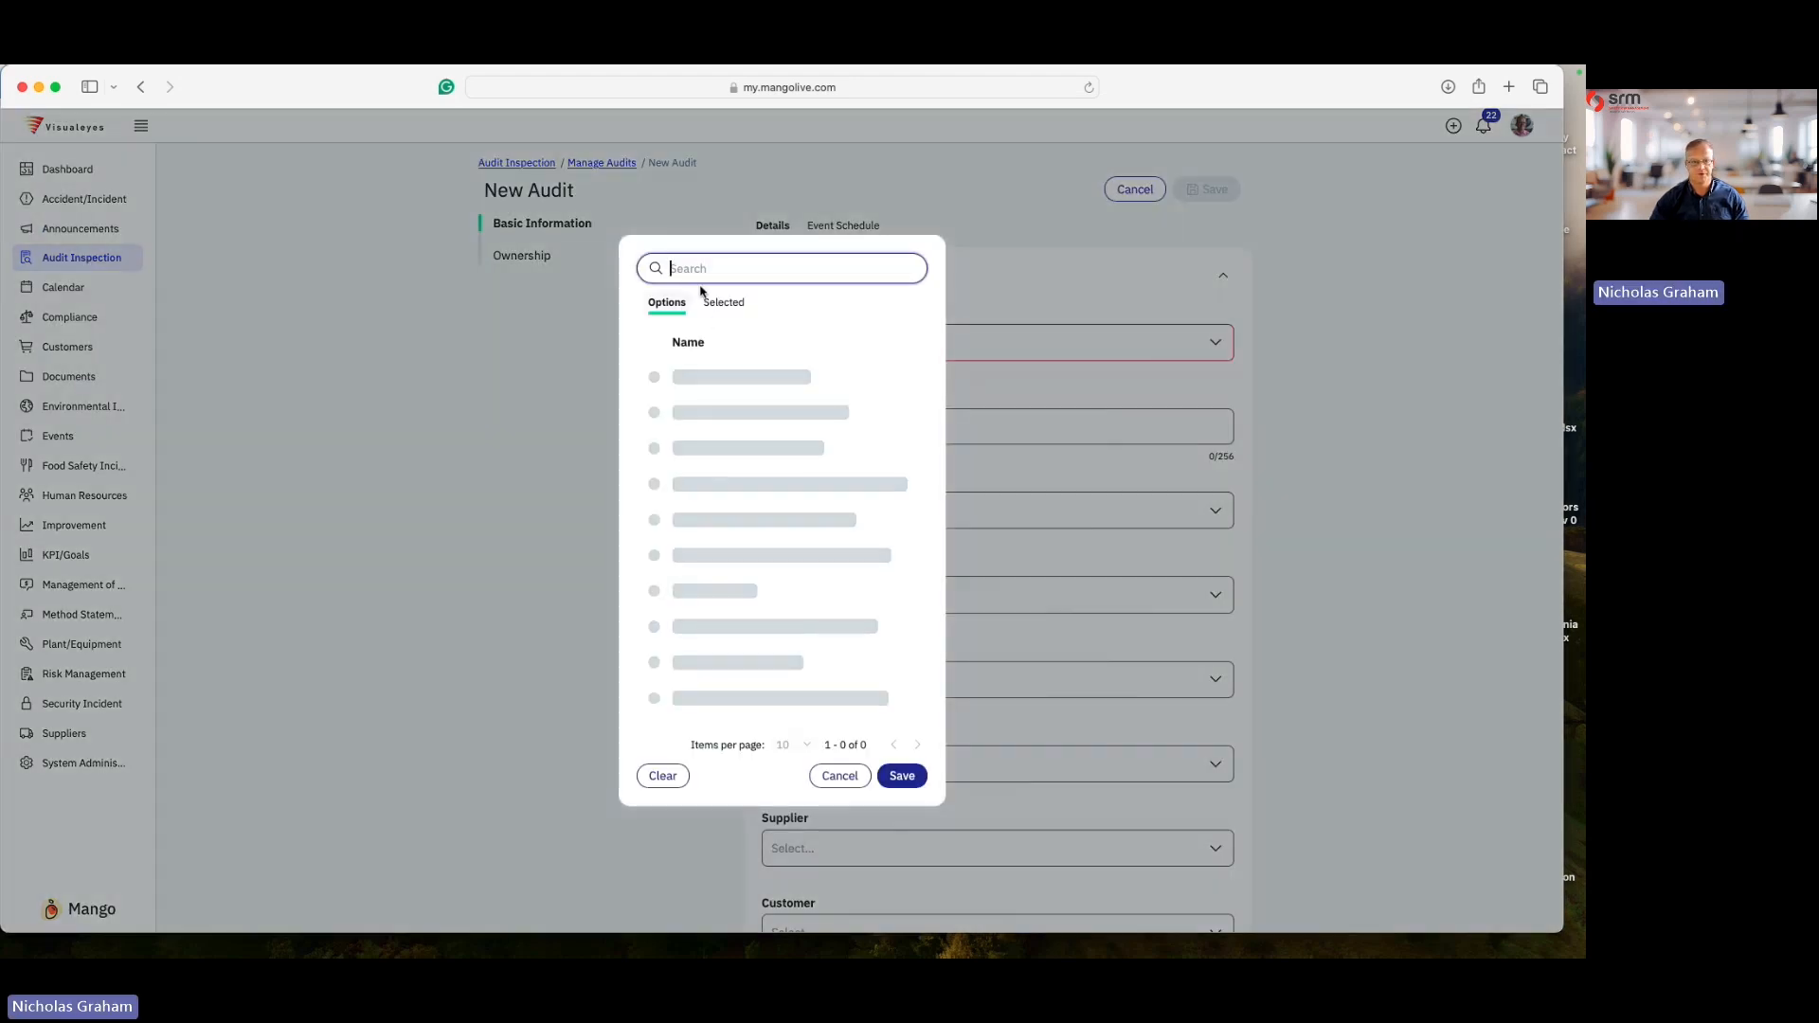
type("mMO")
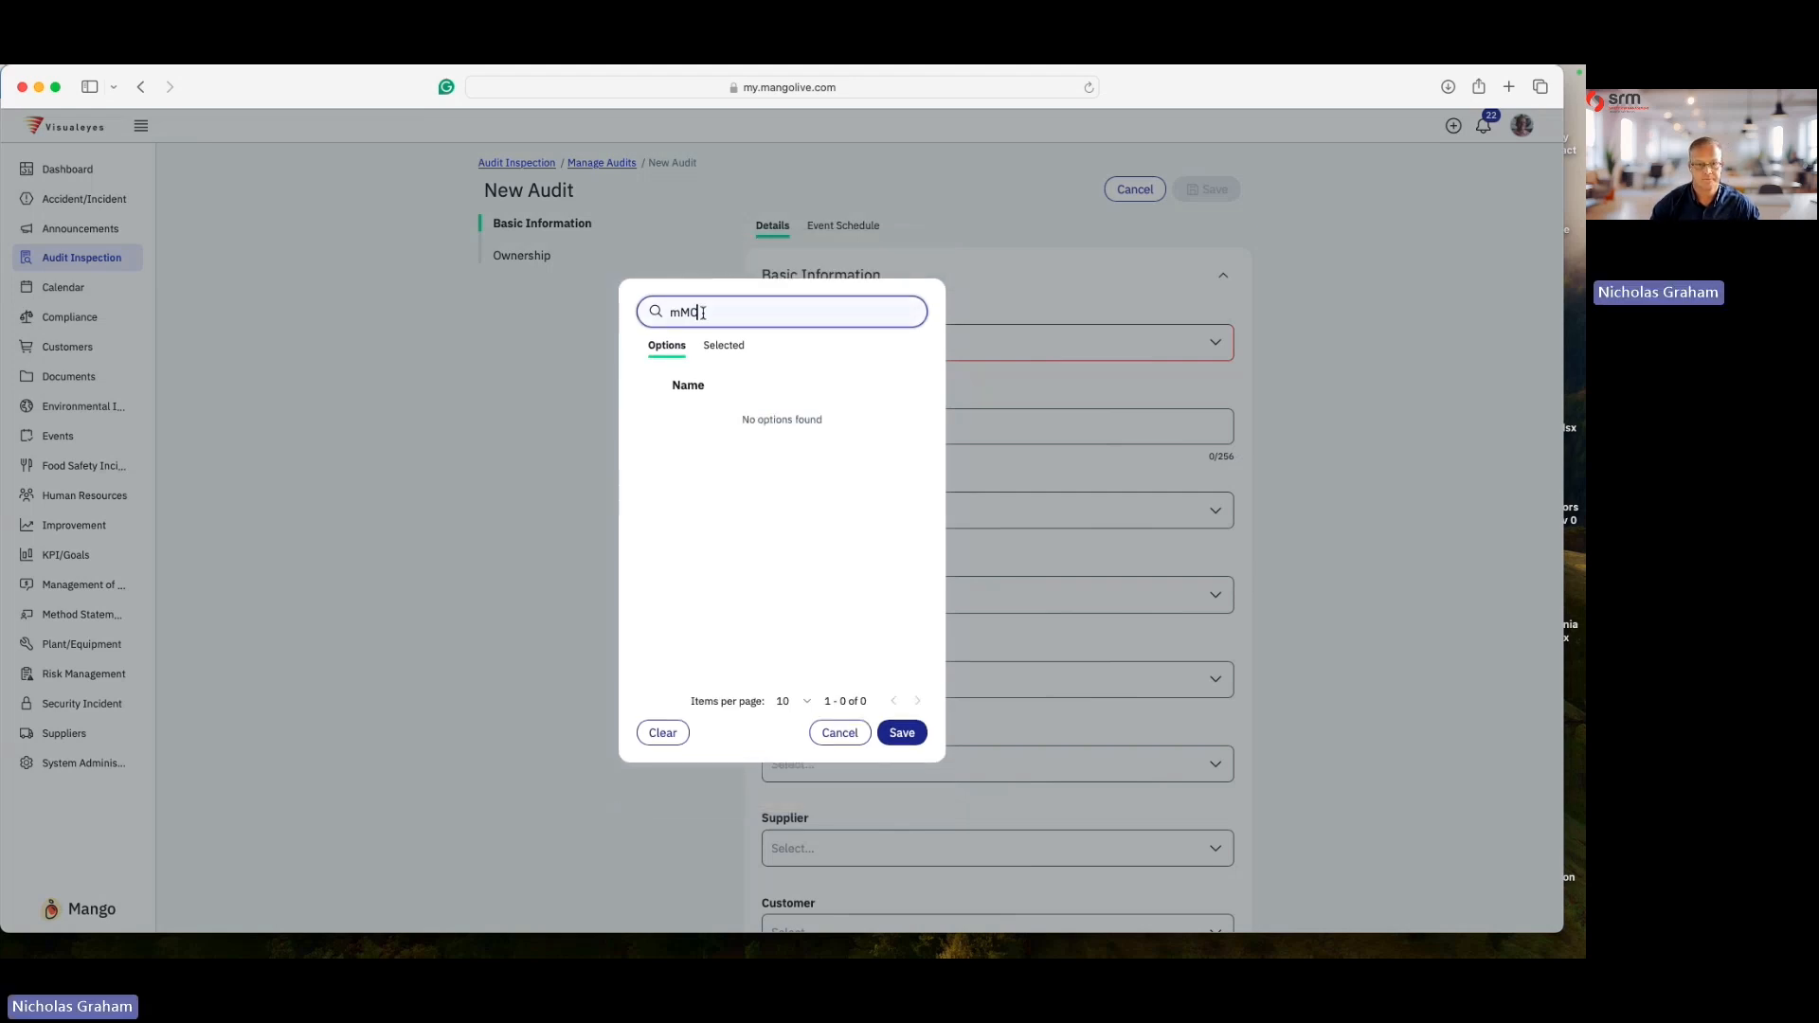
left_click_drag(702, 312, 635, 313)
key("BackSpace")
type("MM")
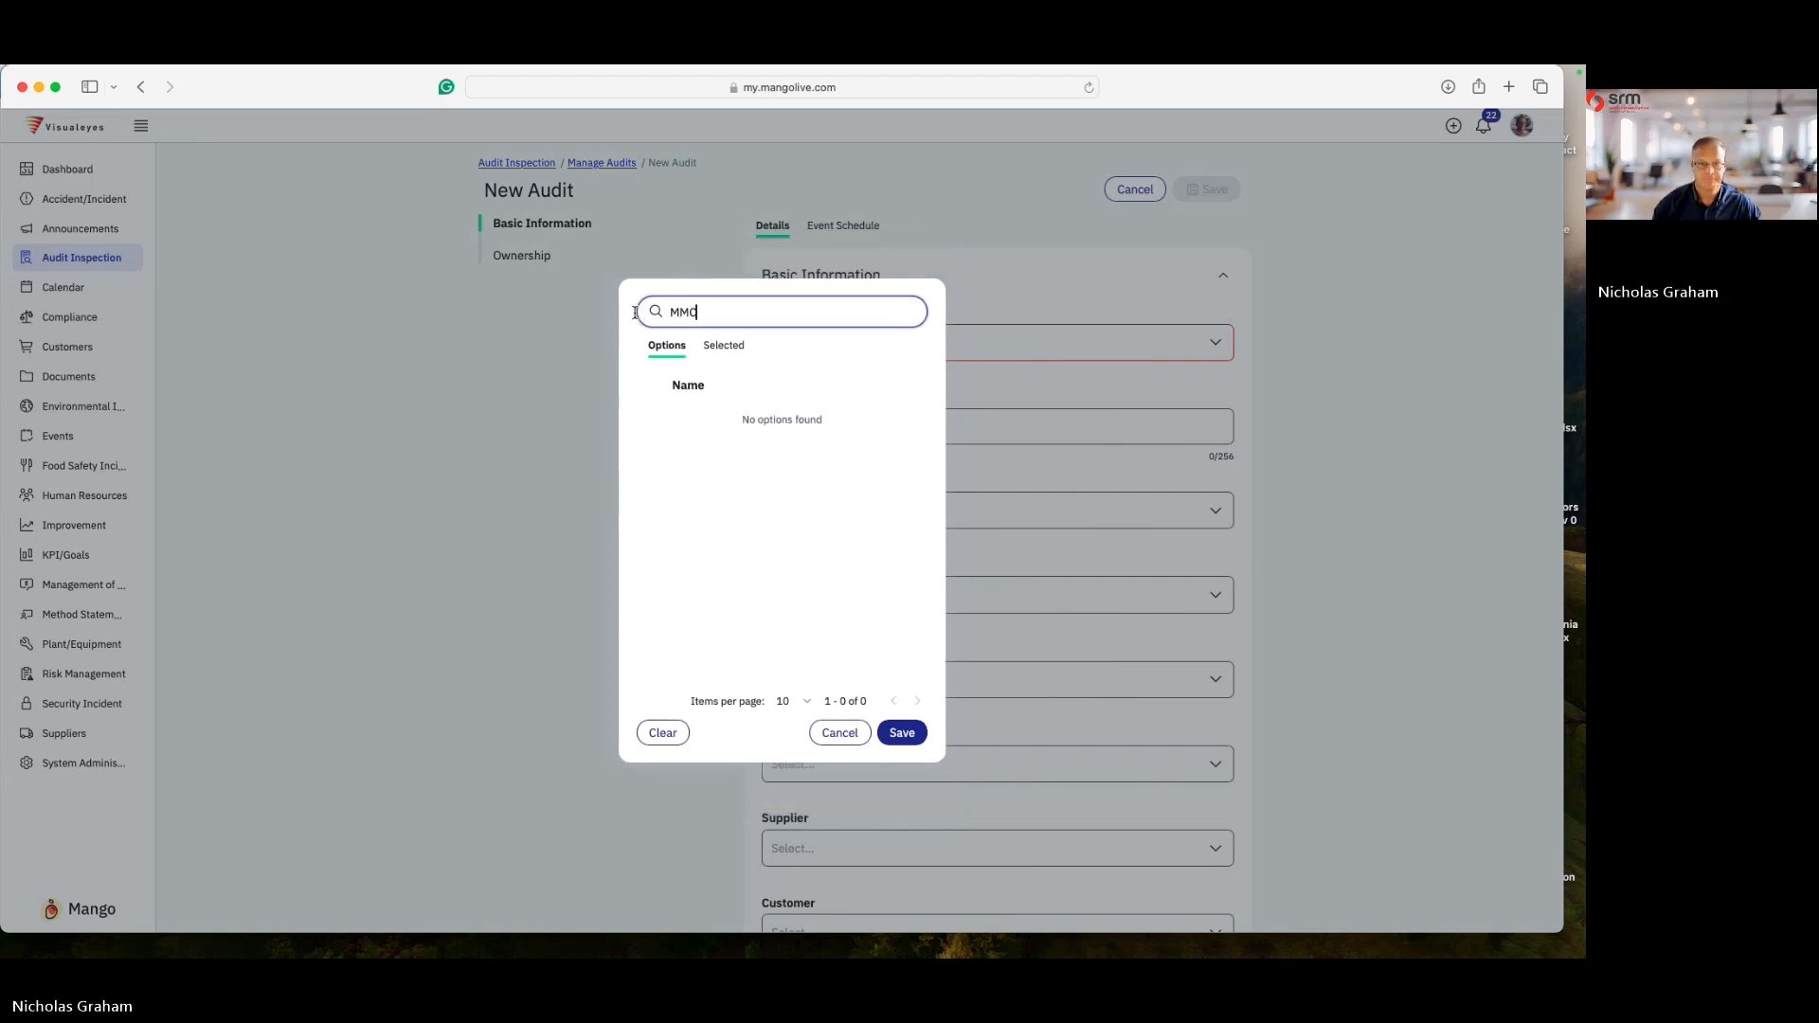
left_click_drag(716, 306, 601, 307)
type("c")
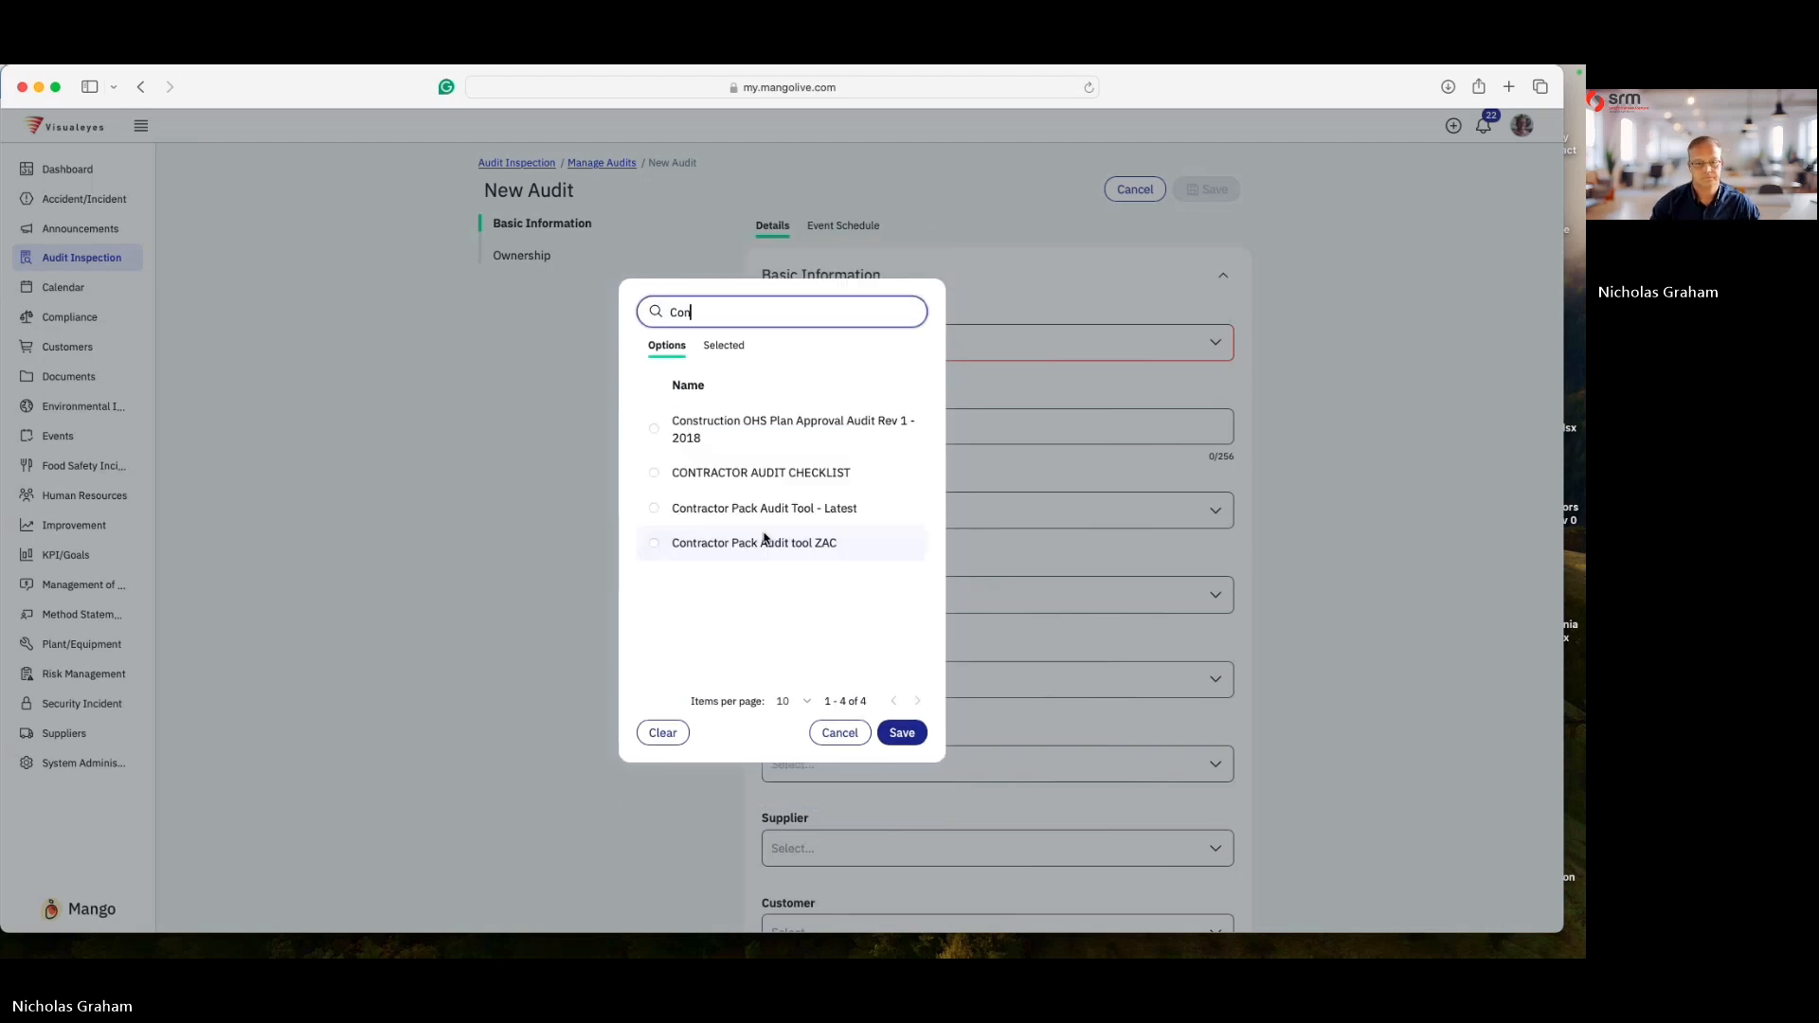
left_click(810, 471)
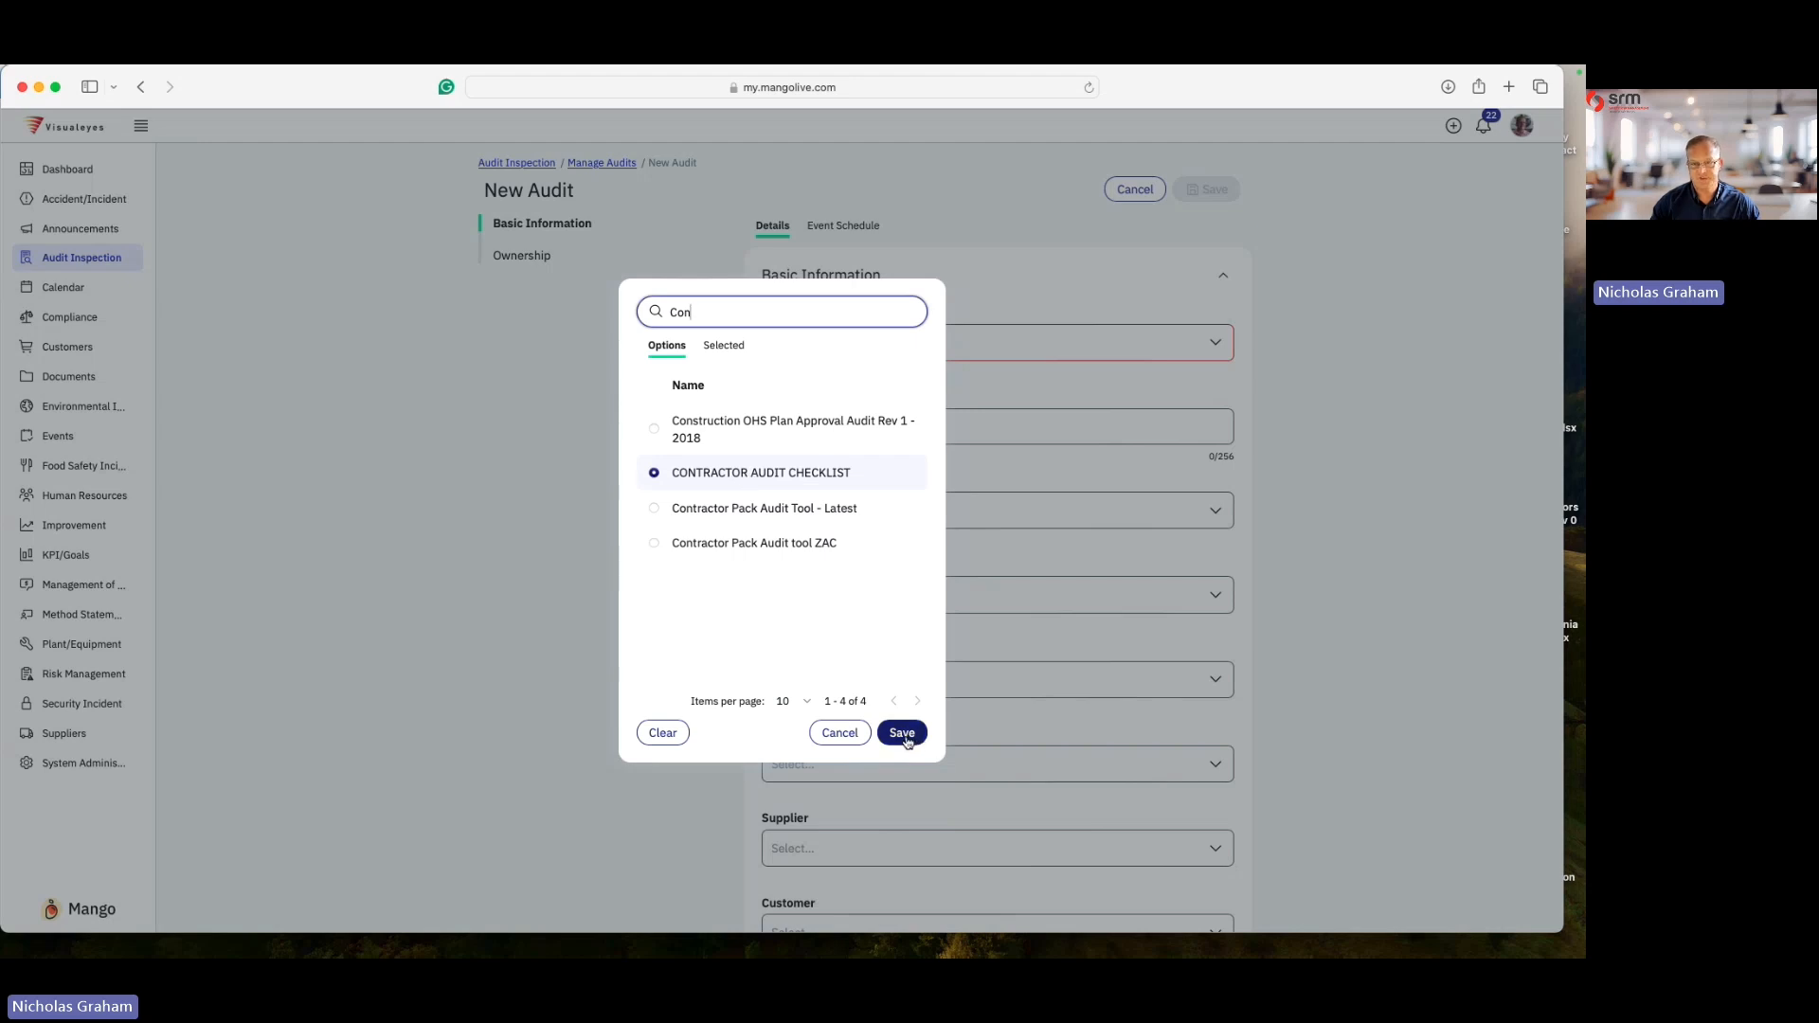
left_click(902, 734)
- Title the new audit 1 New Contractor
left_click(797, 460)
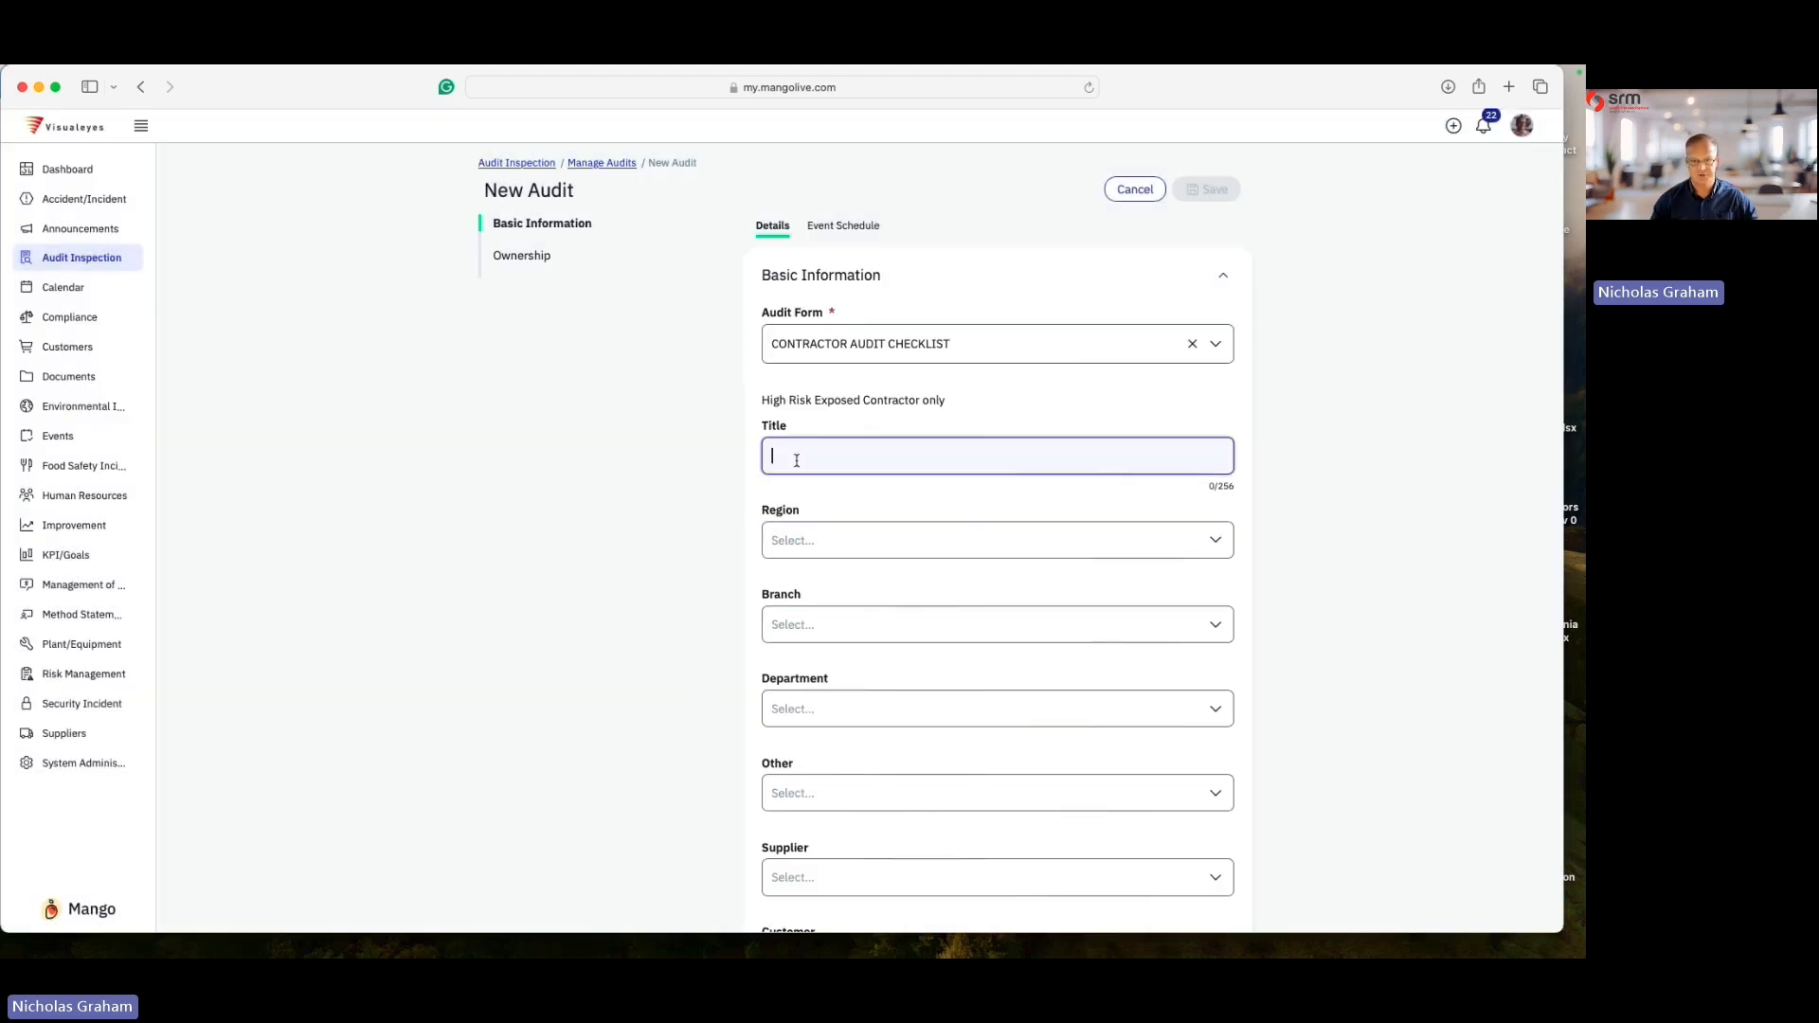
type("1 New O")
type("on")
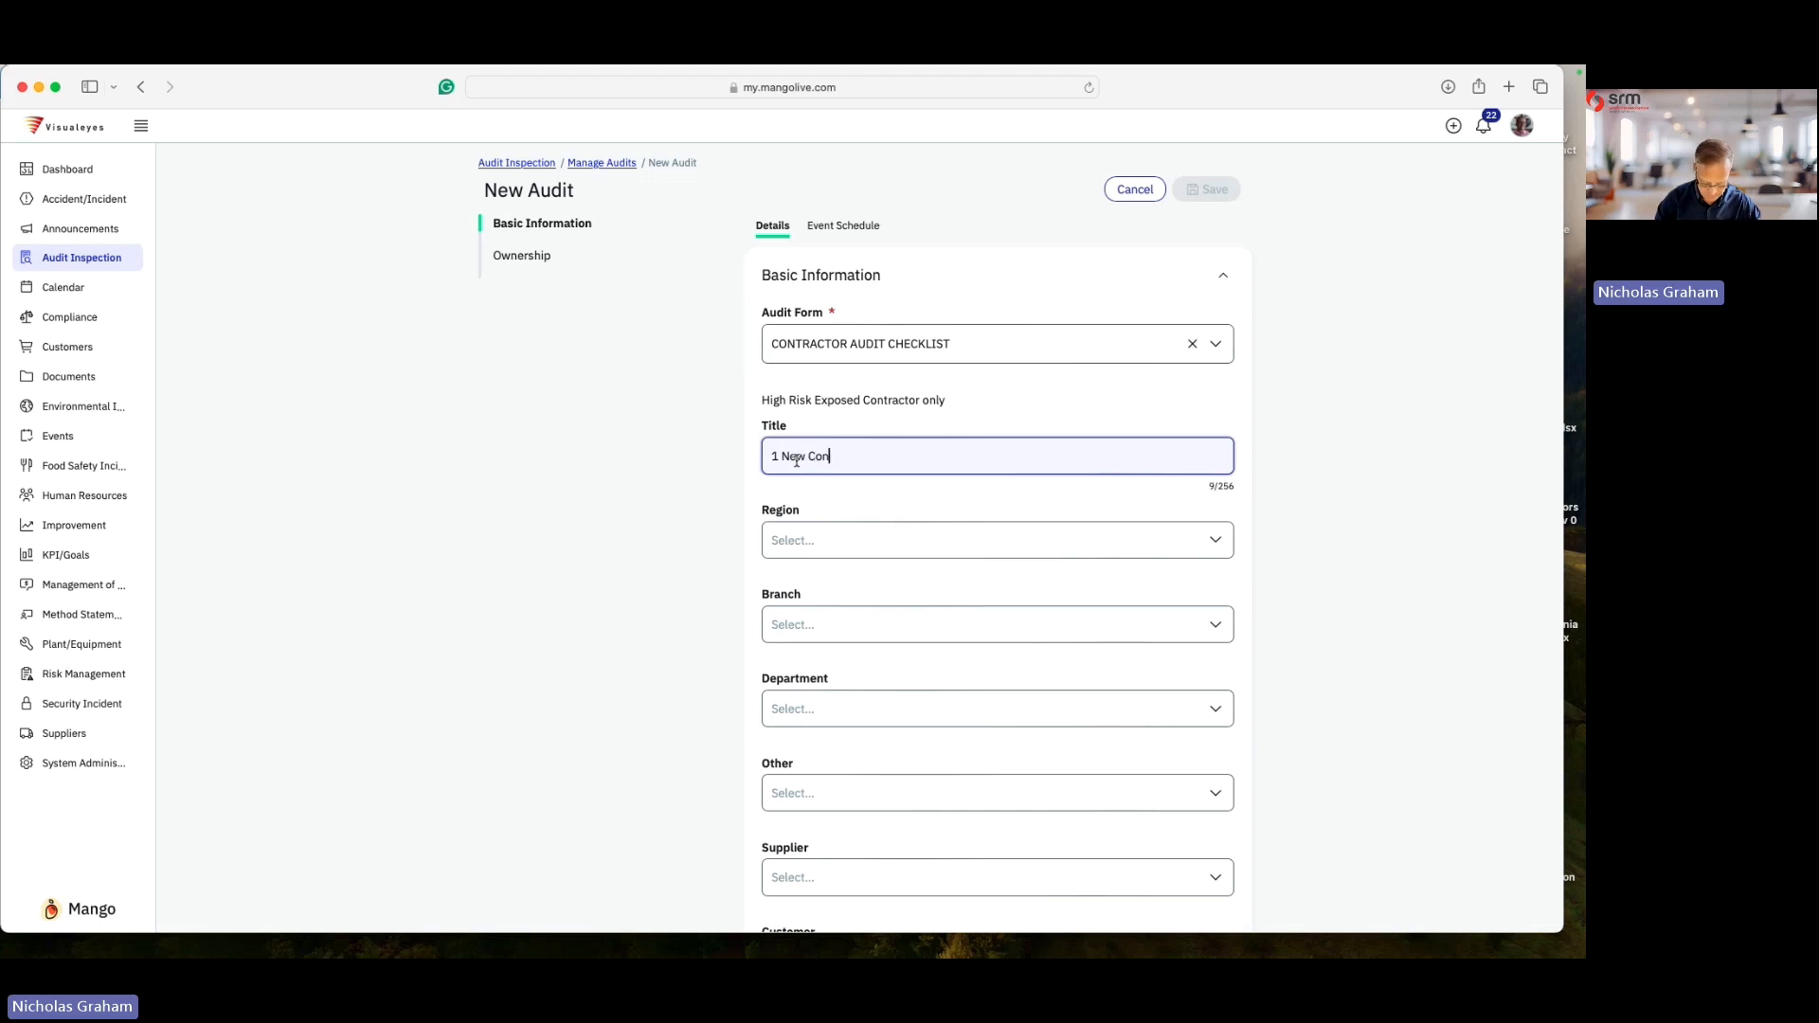
type("tractor")
left_click(723, 557)
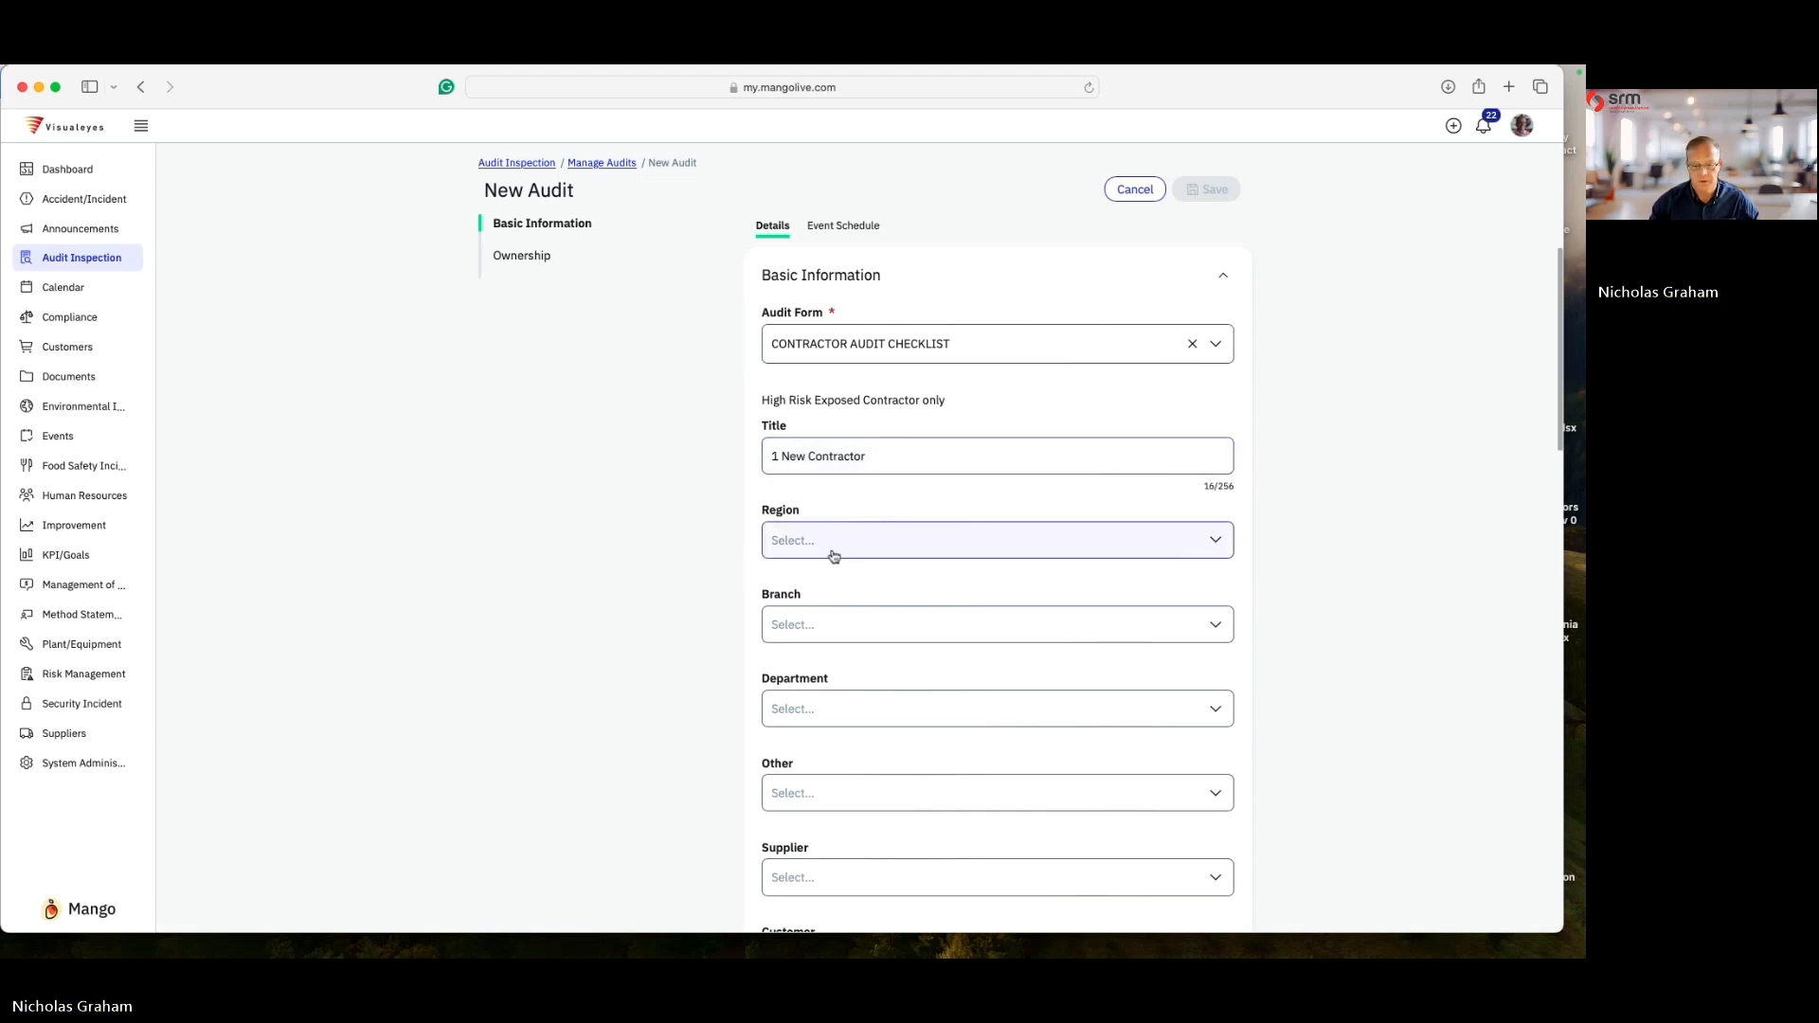
- Set the audit's supplier to 1 New Contractor
scroll(832, 556, "down", 5)
left_click(832, 481)
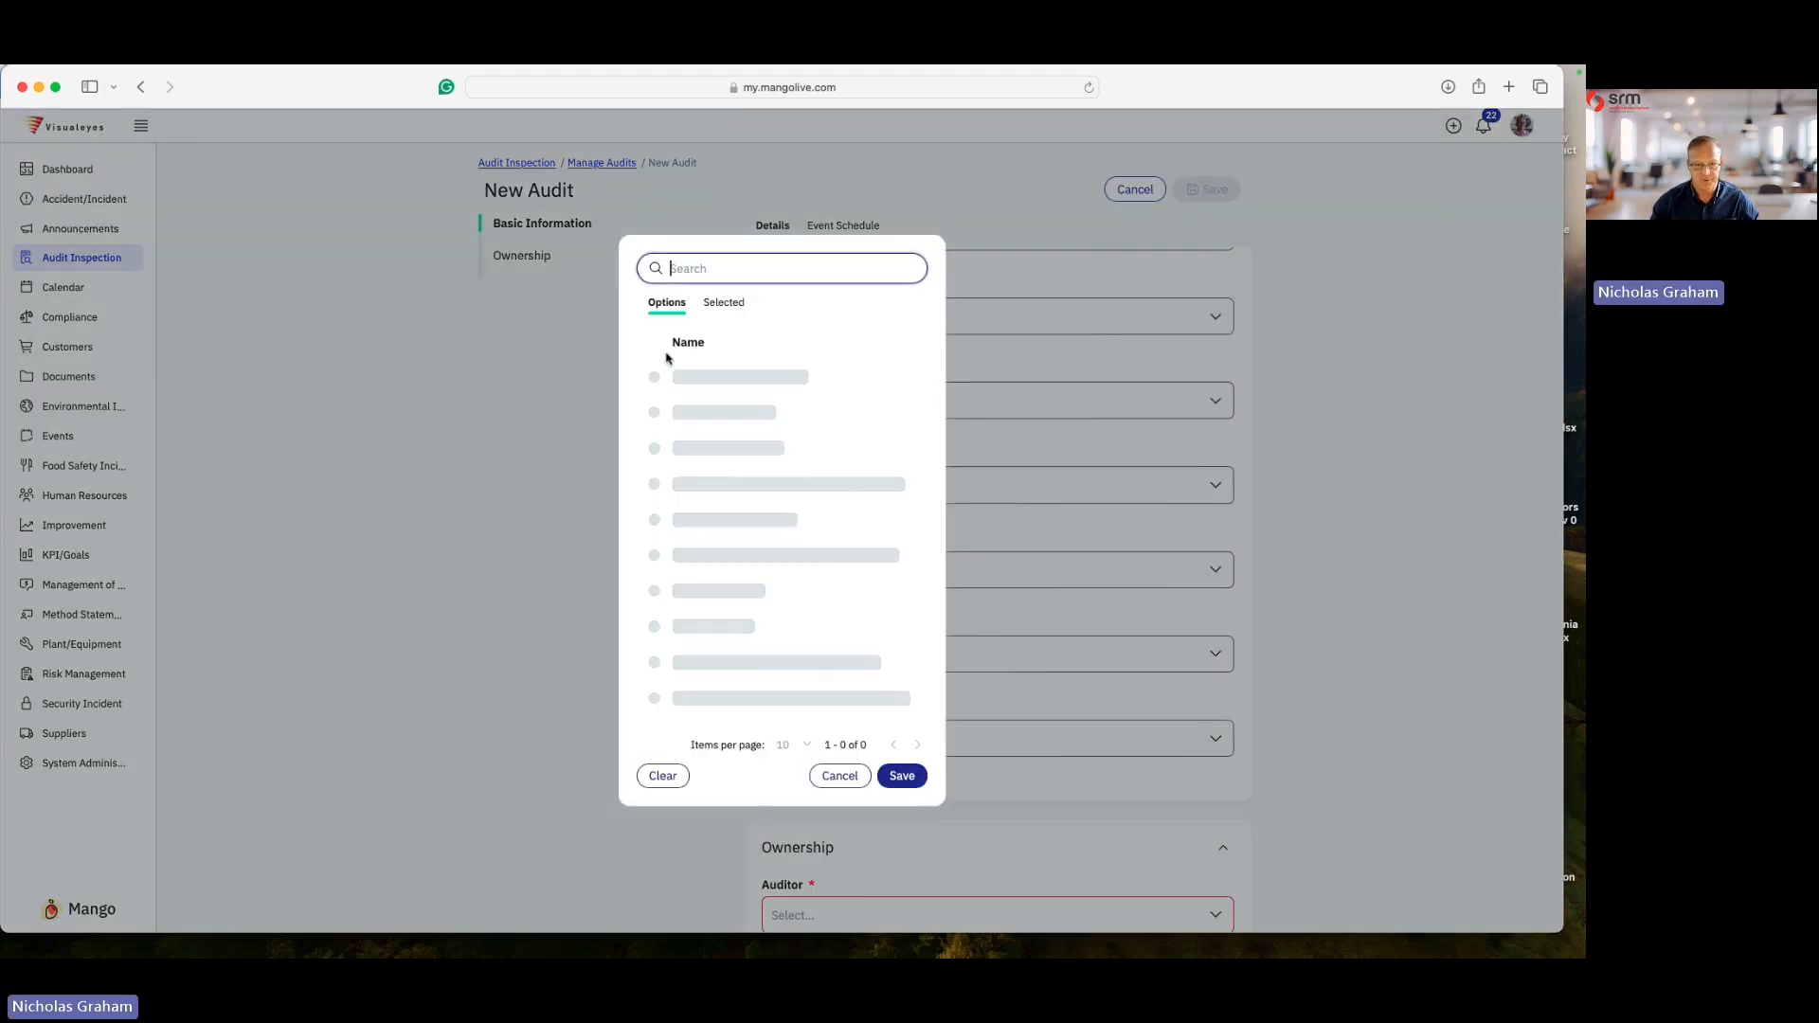
left_click(698, 377)
left_click(901, 775)
- Assign the current user as both auditor and reviewer and save the new audit
scroll(896, 779, "down", 5)
left_click(829, 393)
left_click(711, 421)
left_click(901, 732)
left_click(857, 484)
left_click(691, 419)
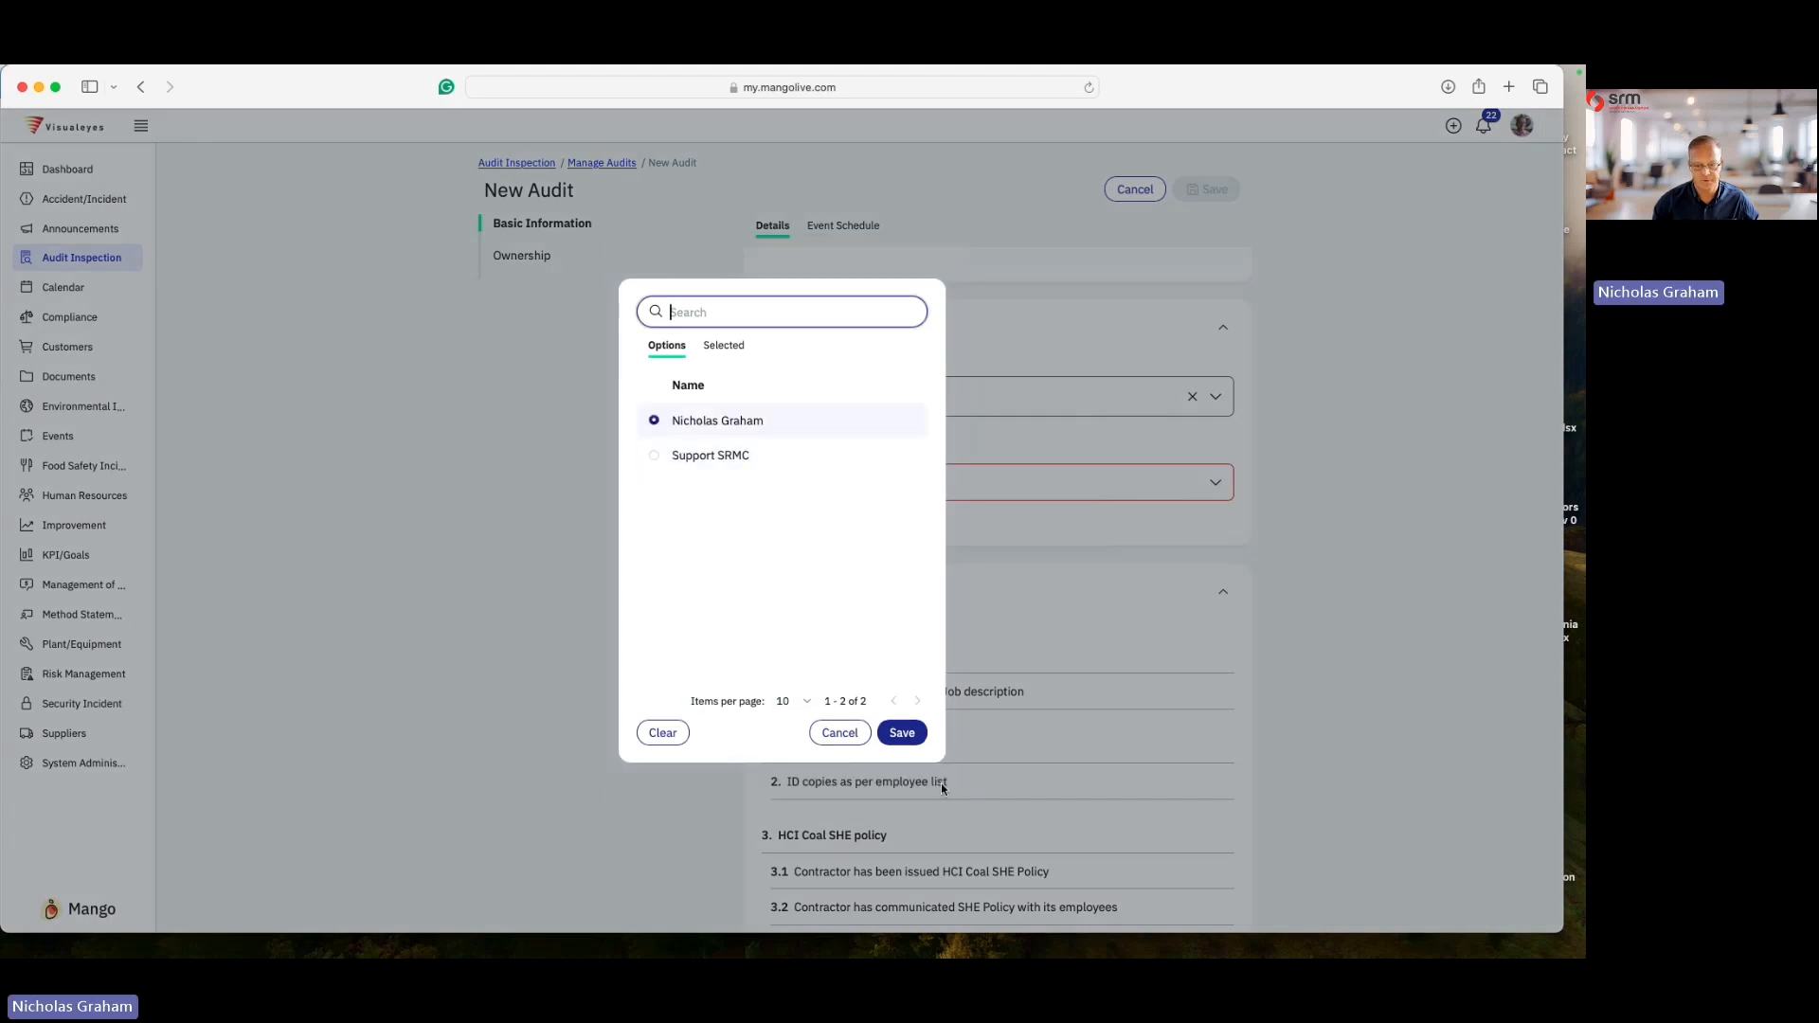
left_click(901, 732)
scroll(1213, 530, "up", 5)
scroll(1217, 431, "up", 4)
left_click(1214, 189)
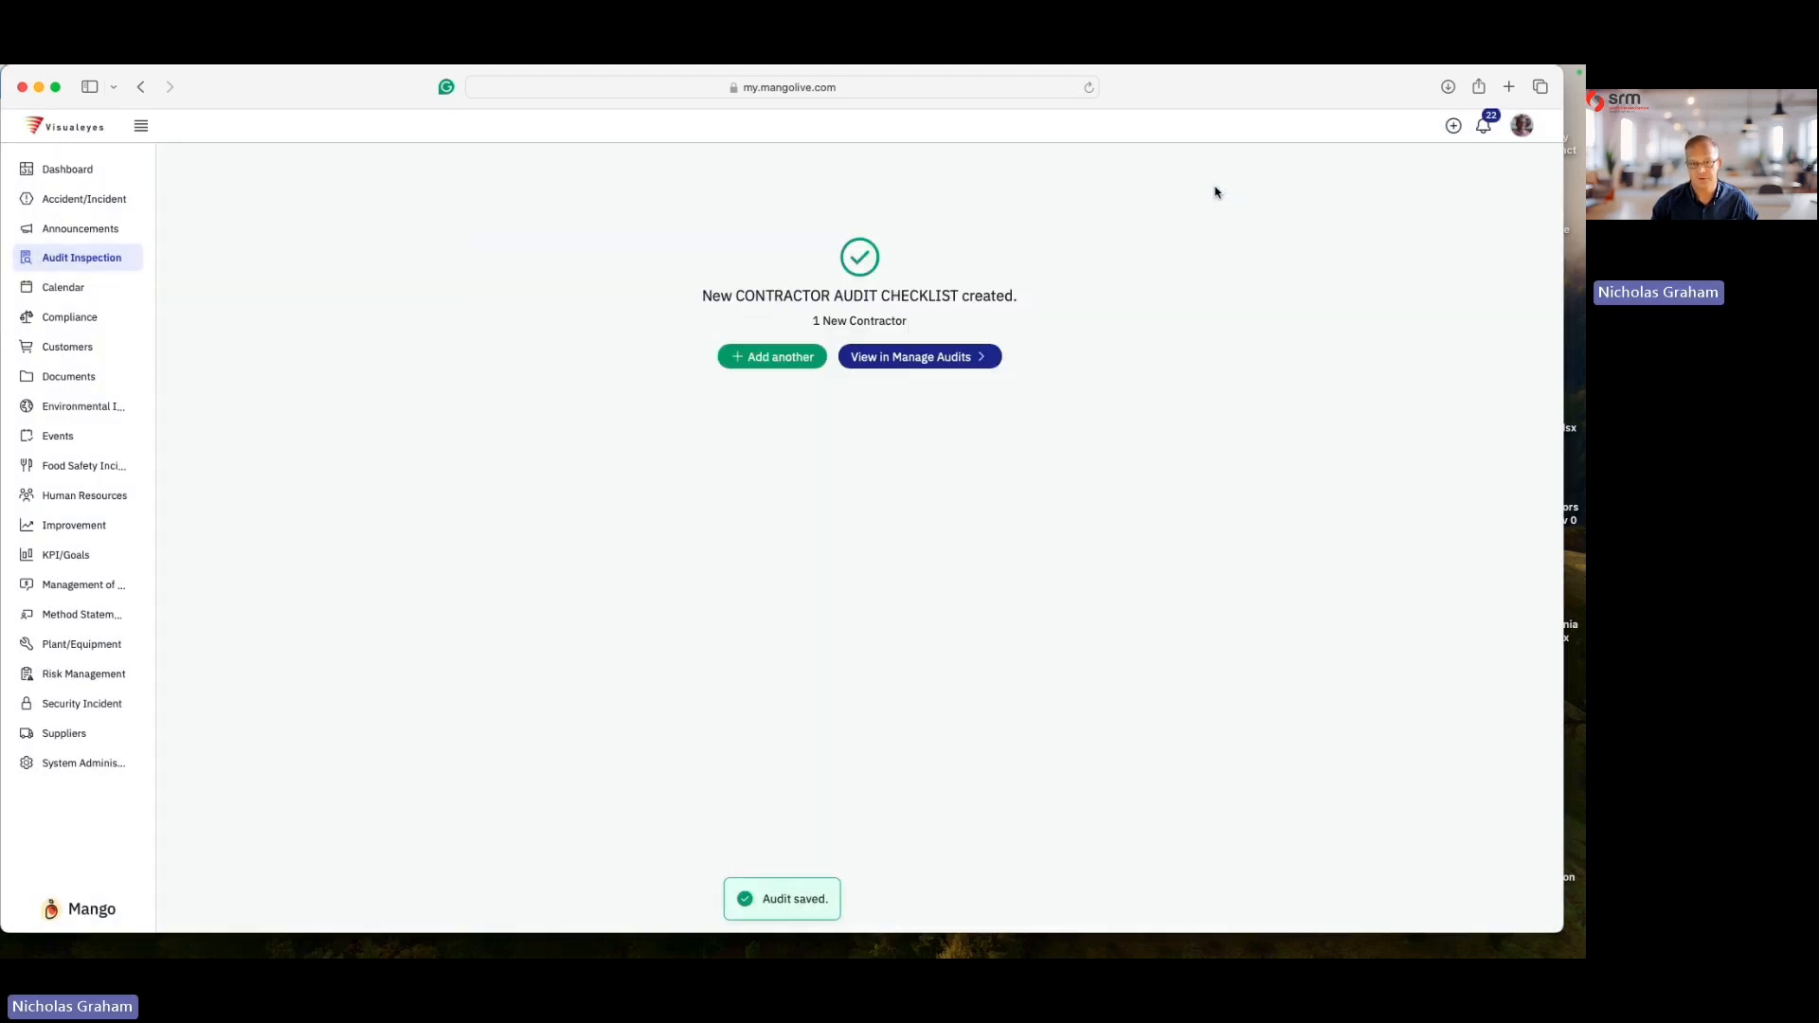
- Open the 1 New Contractor audit from My Audits and start editing its answers
left_click(893, 358)
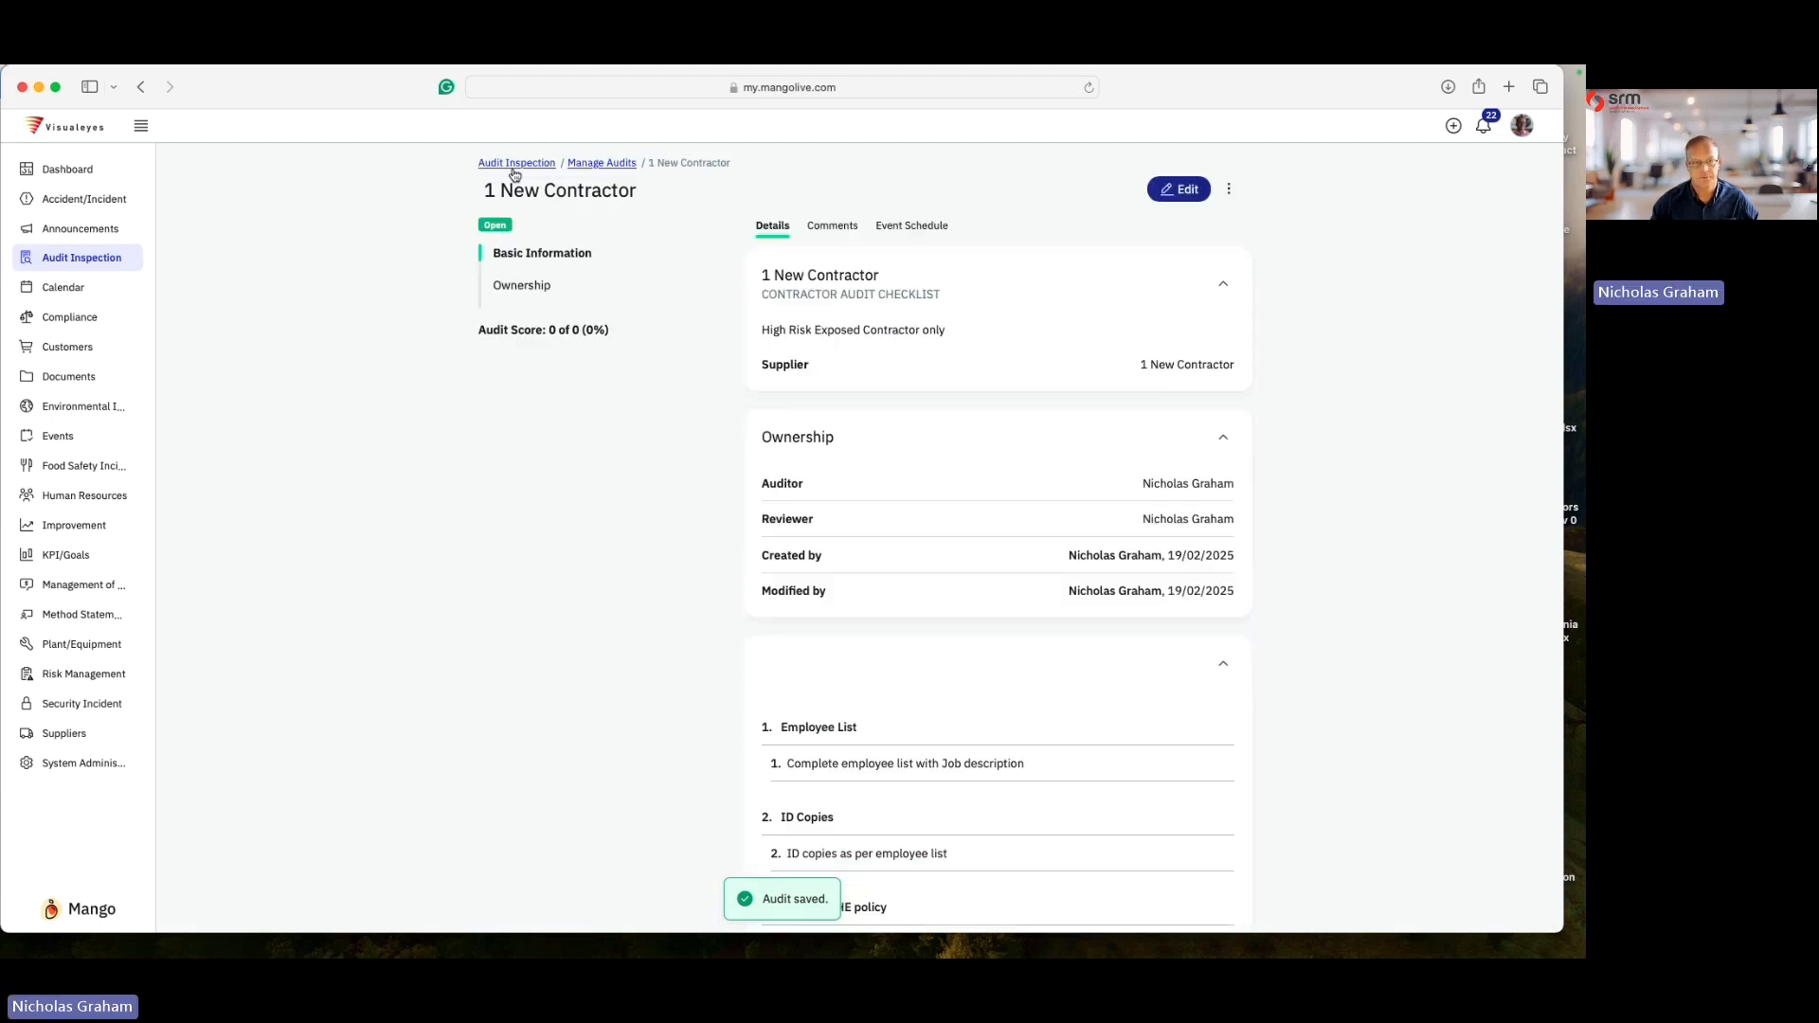
left_click(513, 164)
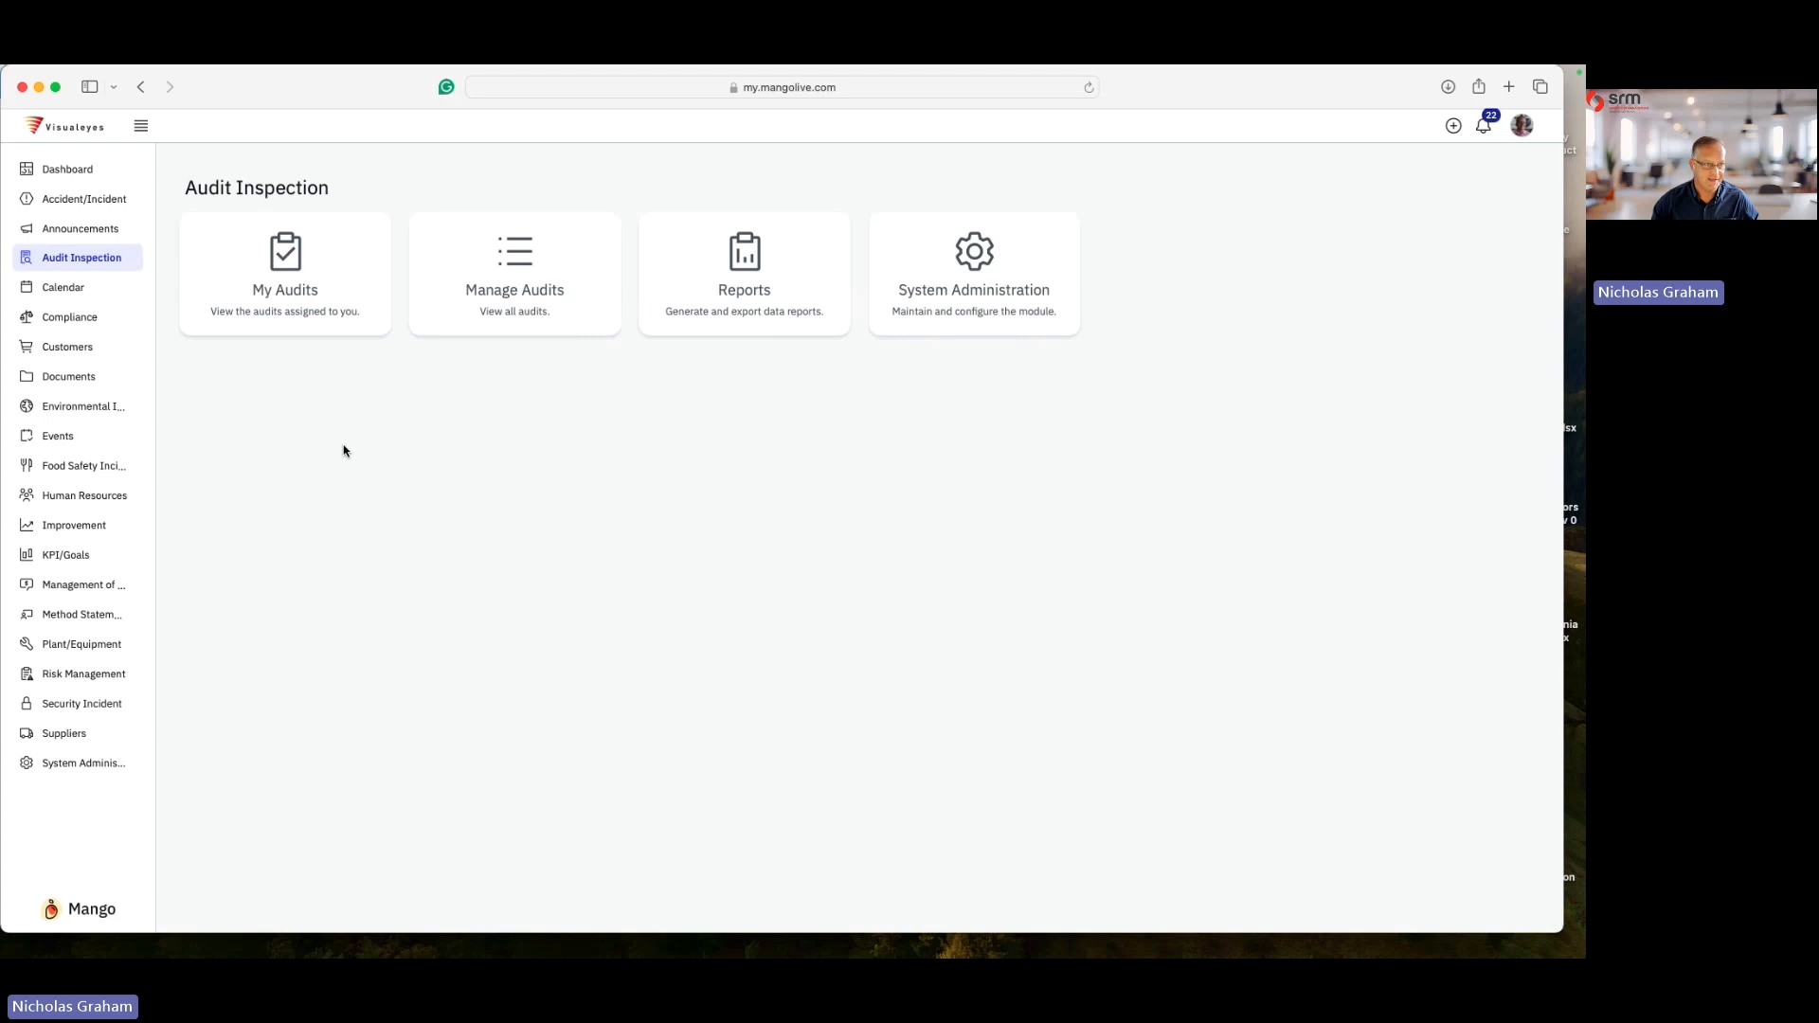
left_click(291, 260)
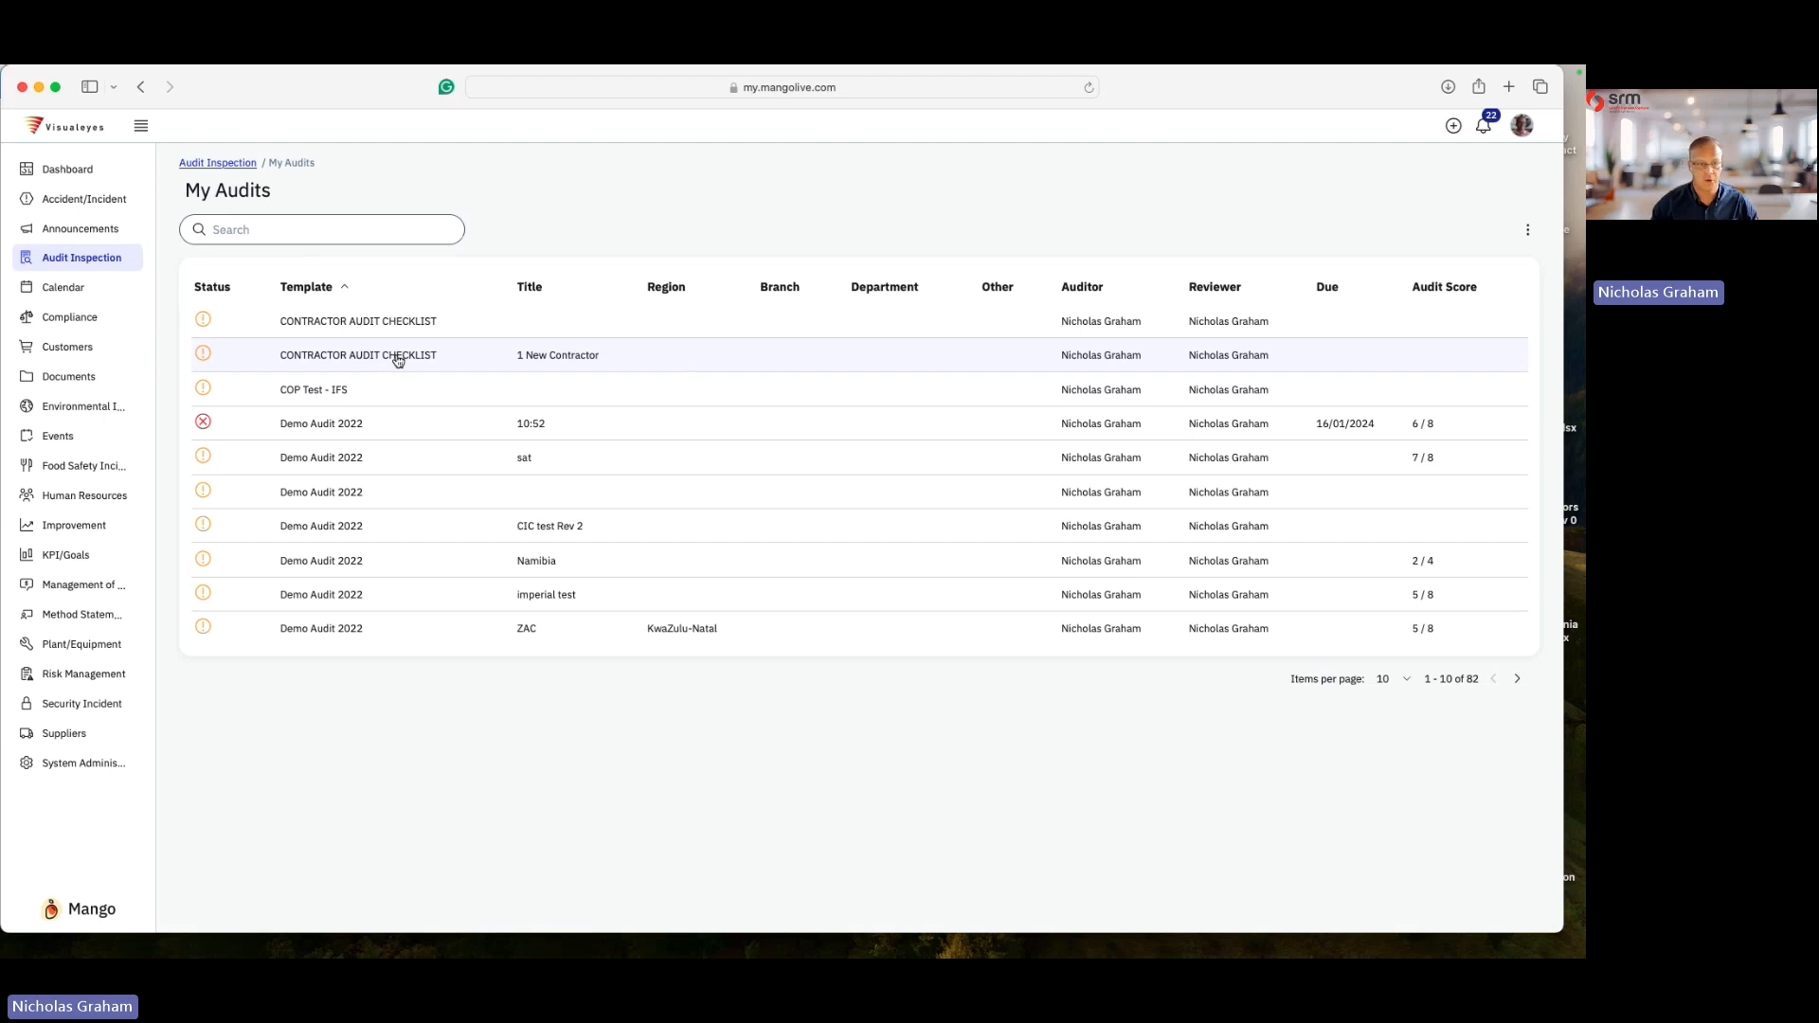
left_click(398, 361)
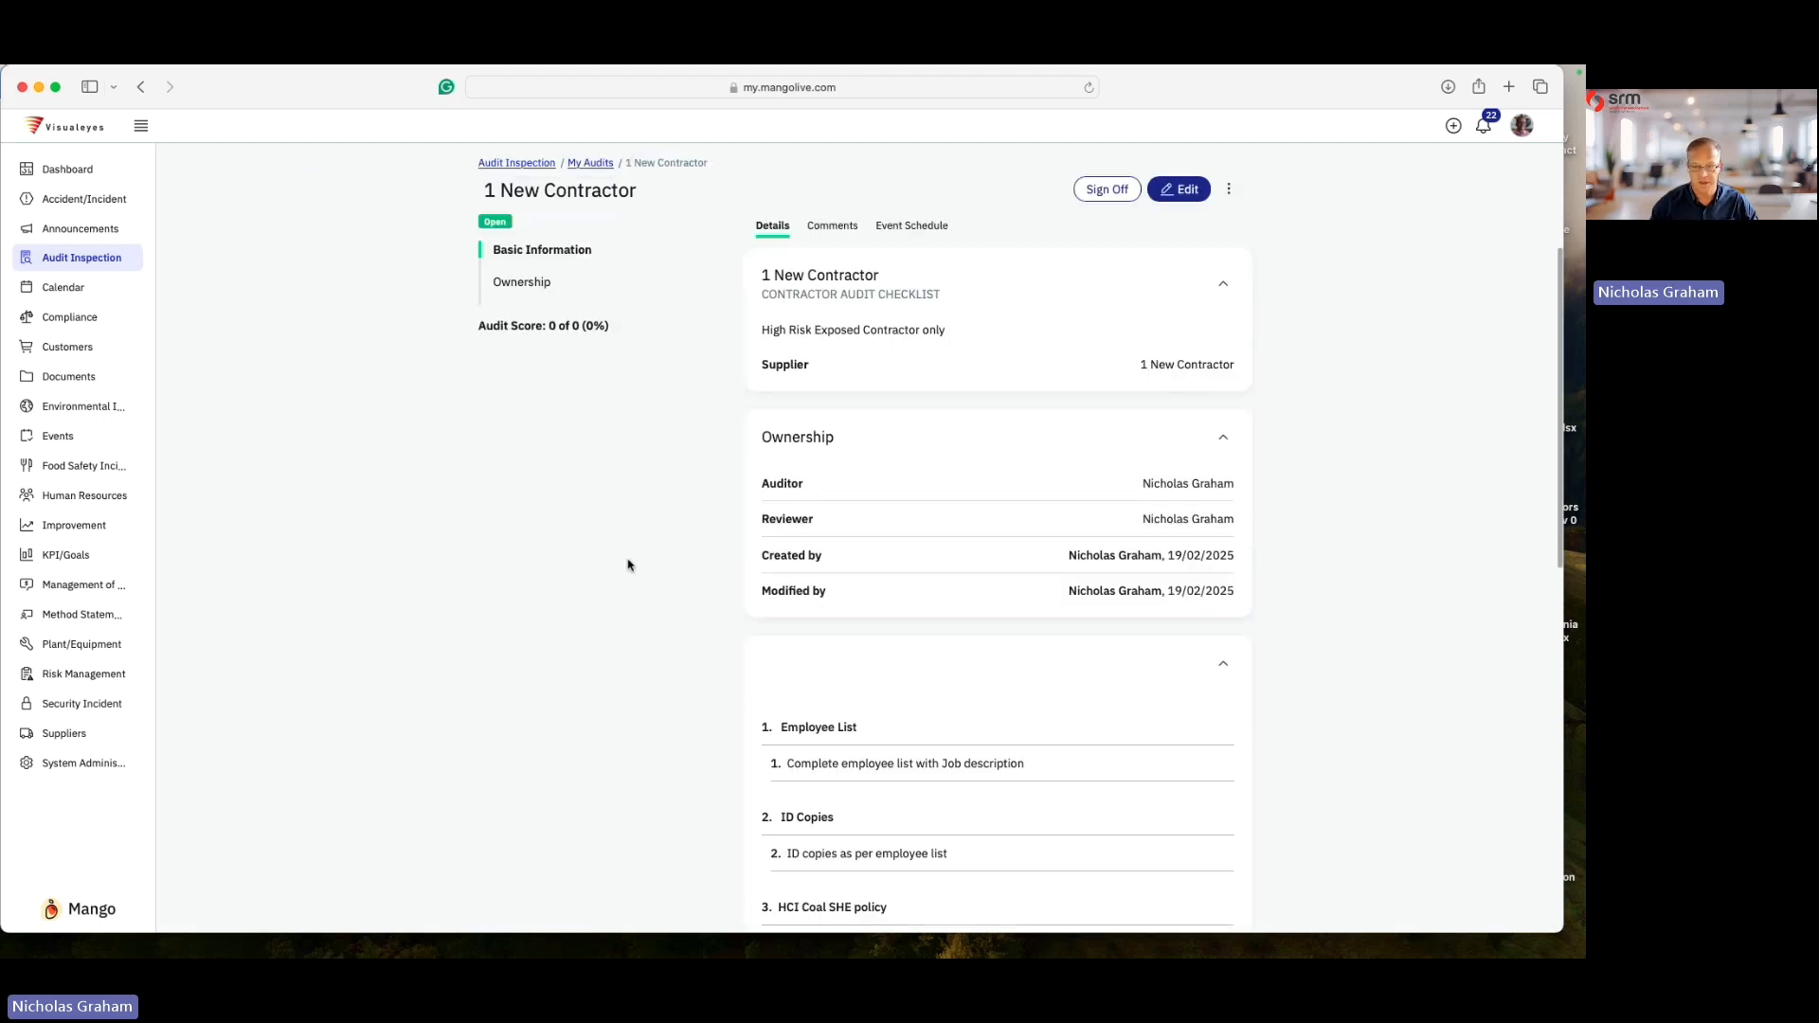
left_click(1182, 189)
scroll(897, 459, "down", 6)
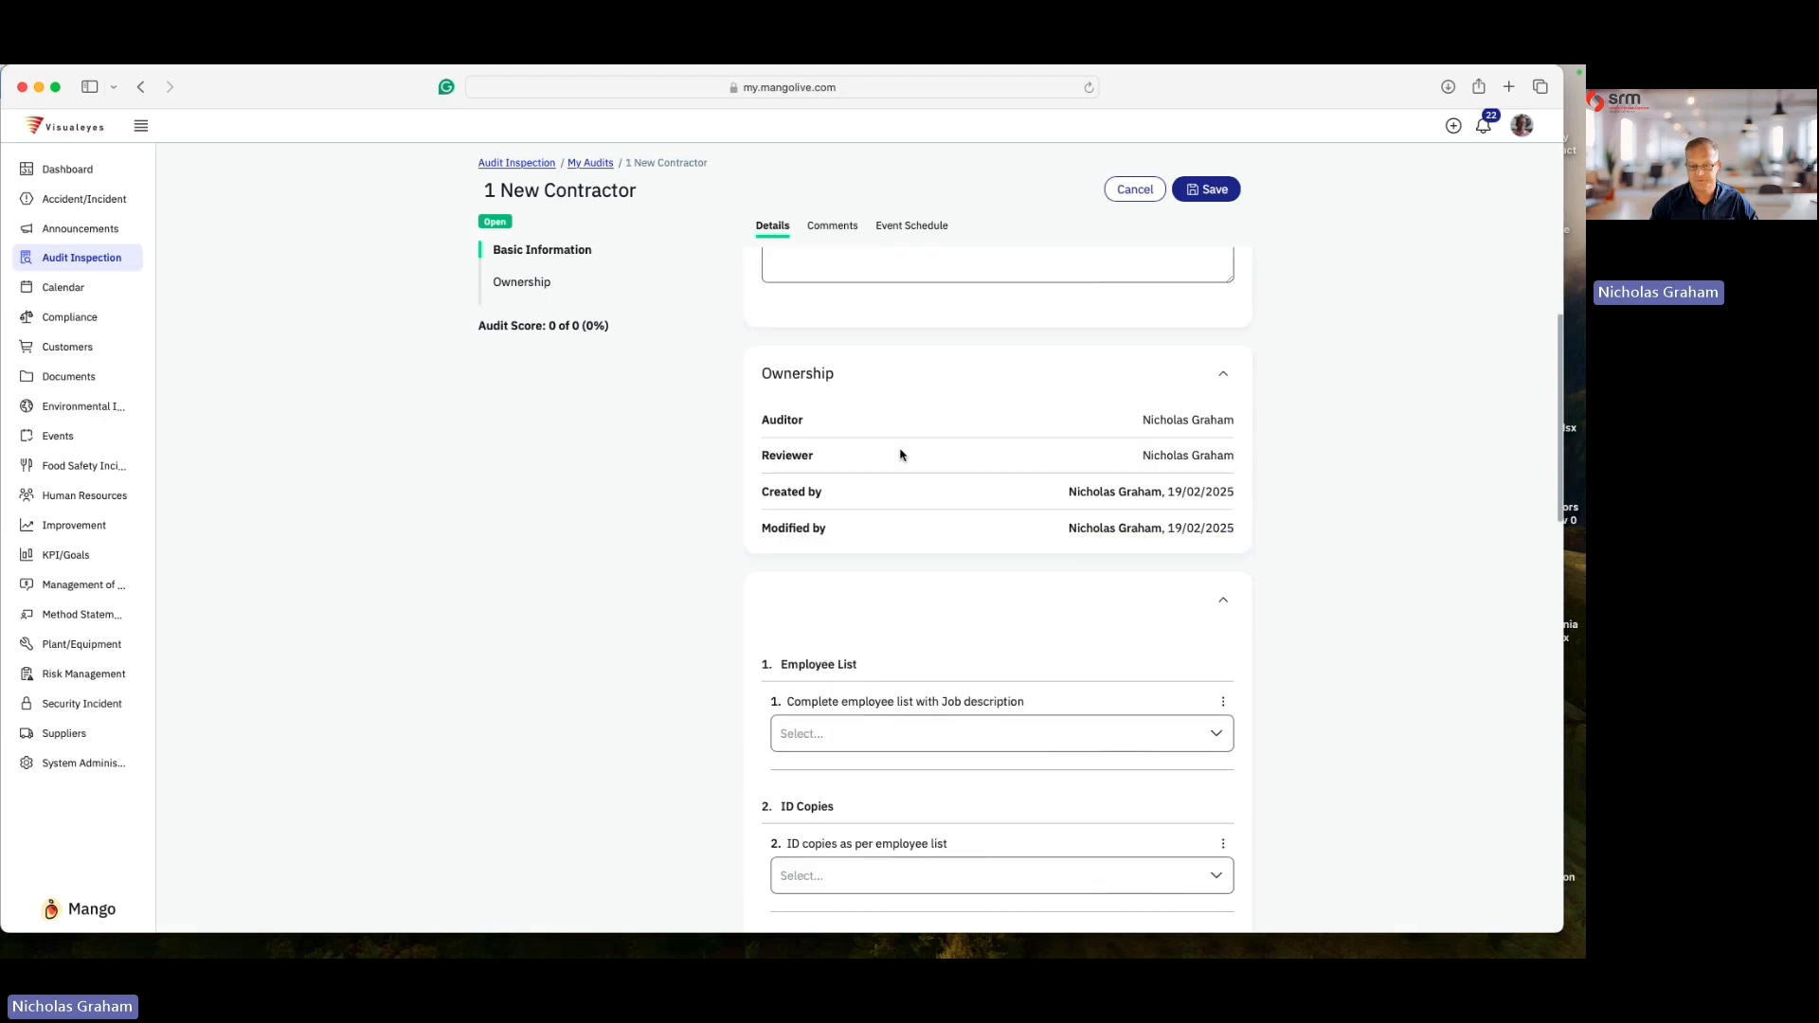
- Answer Yes to question 1 (employee list with job description) and question 2 (ID copies)
scroll(866, 471, "up", 1)
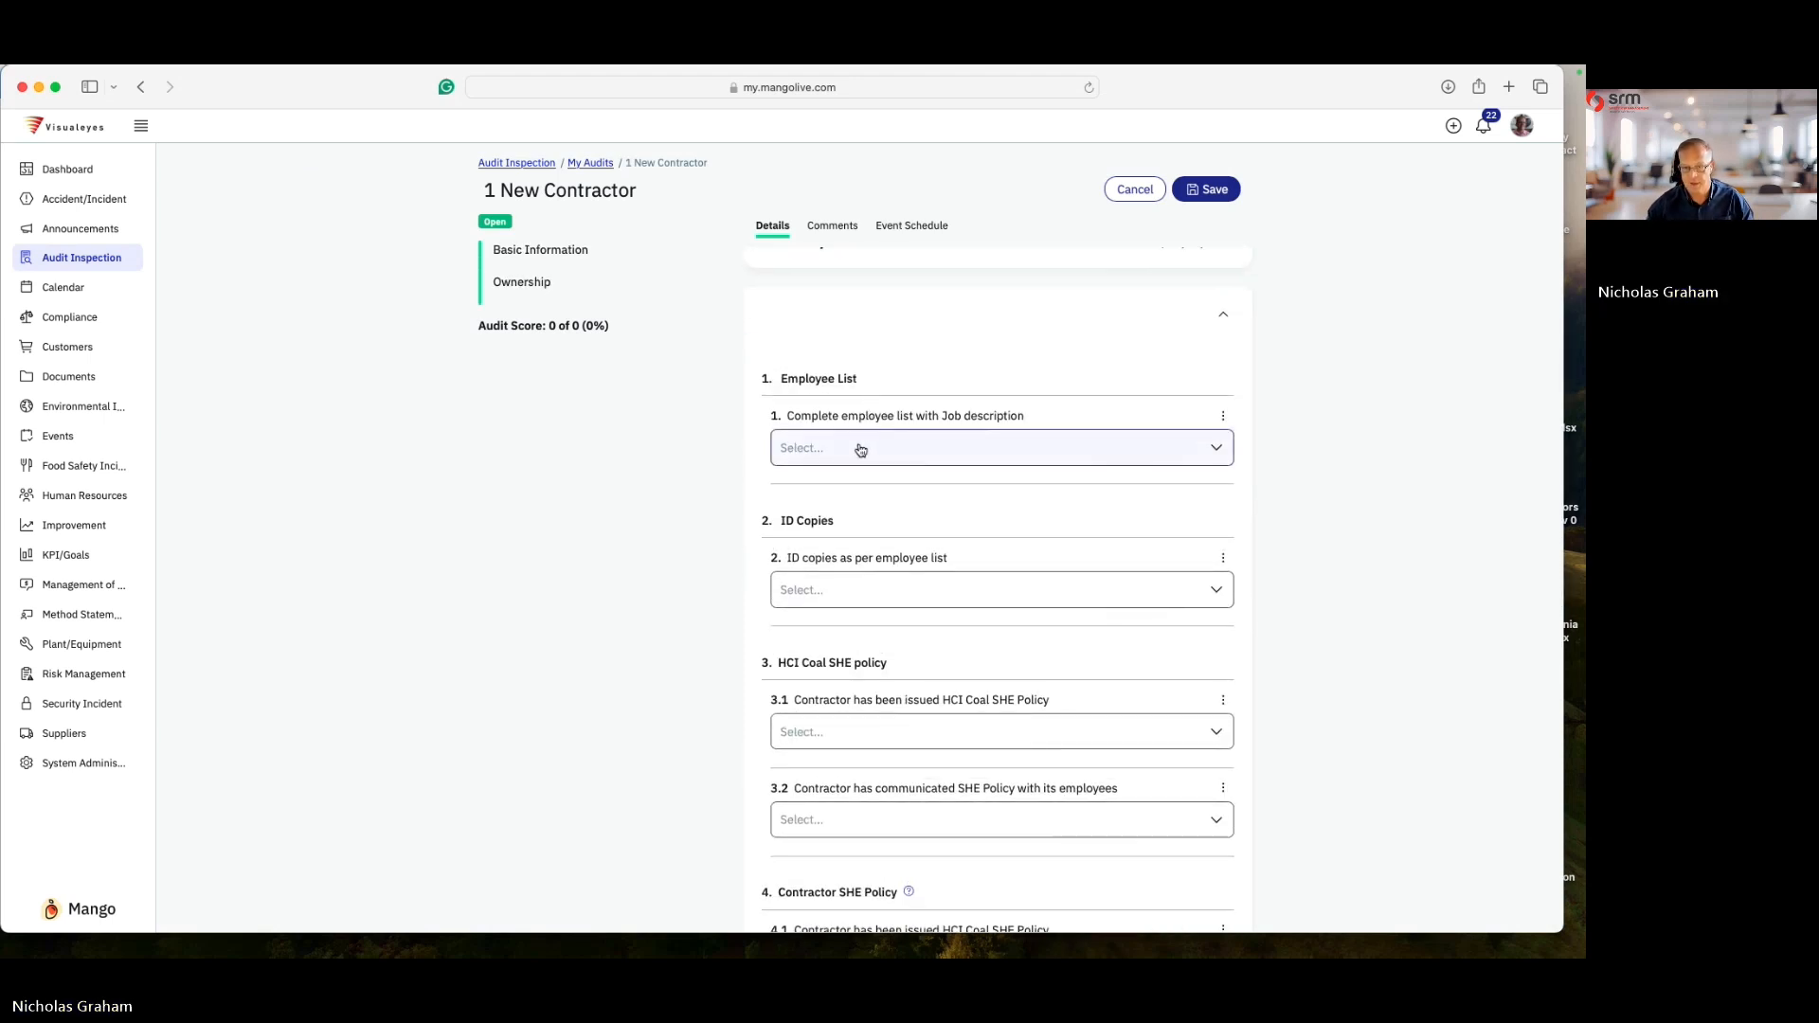
left_click(858, 449)
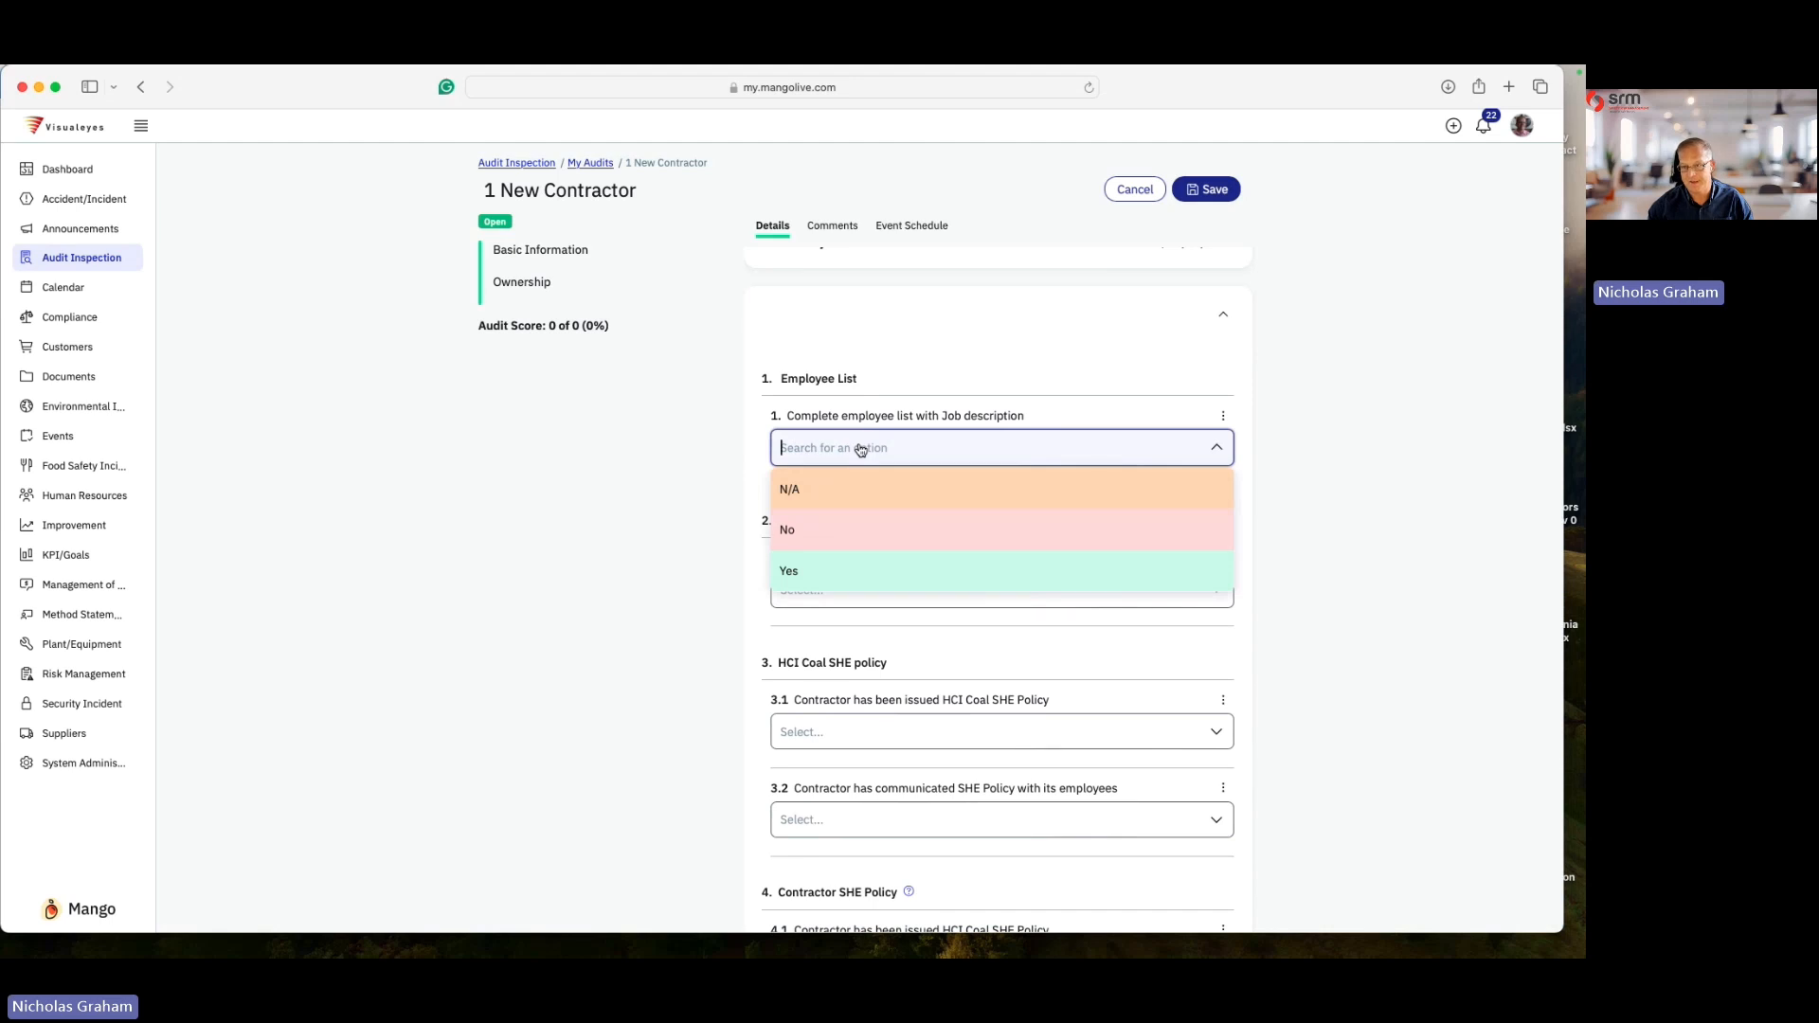
left_click(840, 571)
scroll(840, 558, "down", 3)
left_click(827, 411)
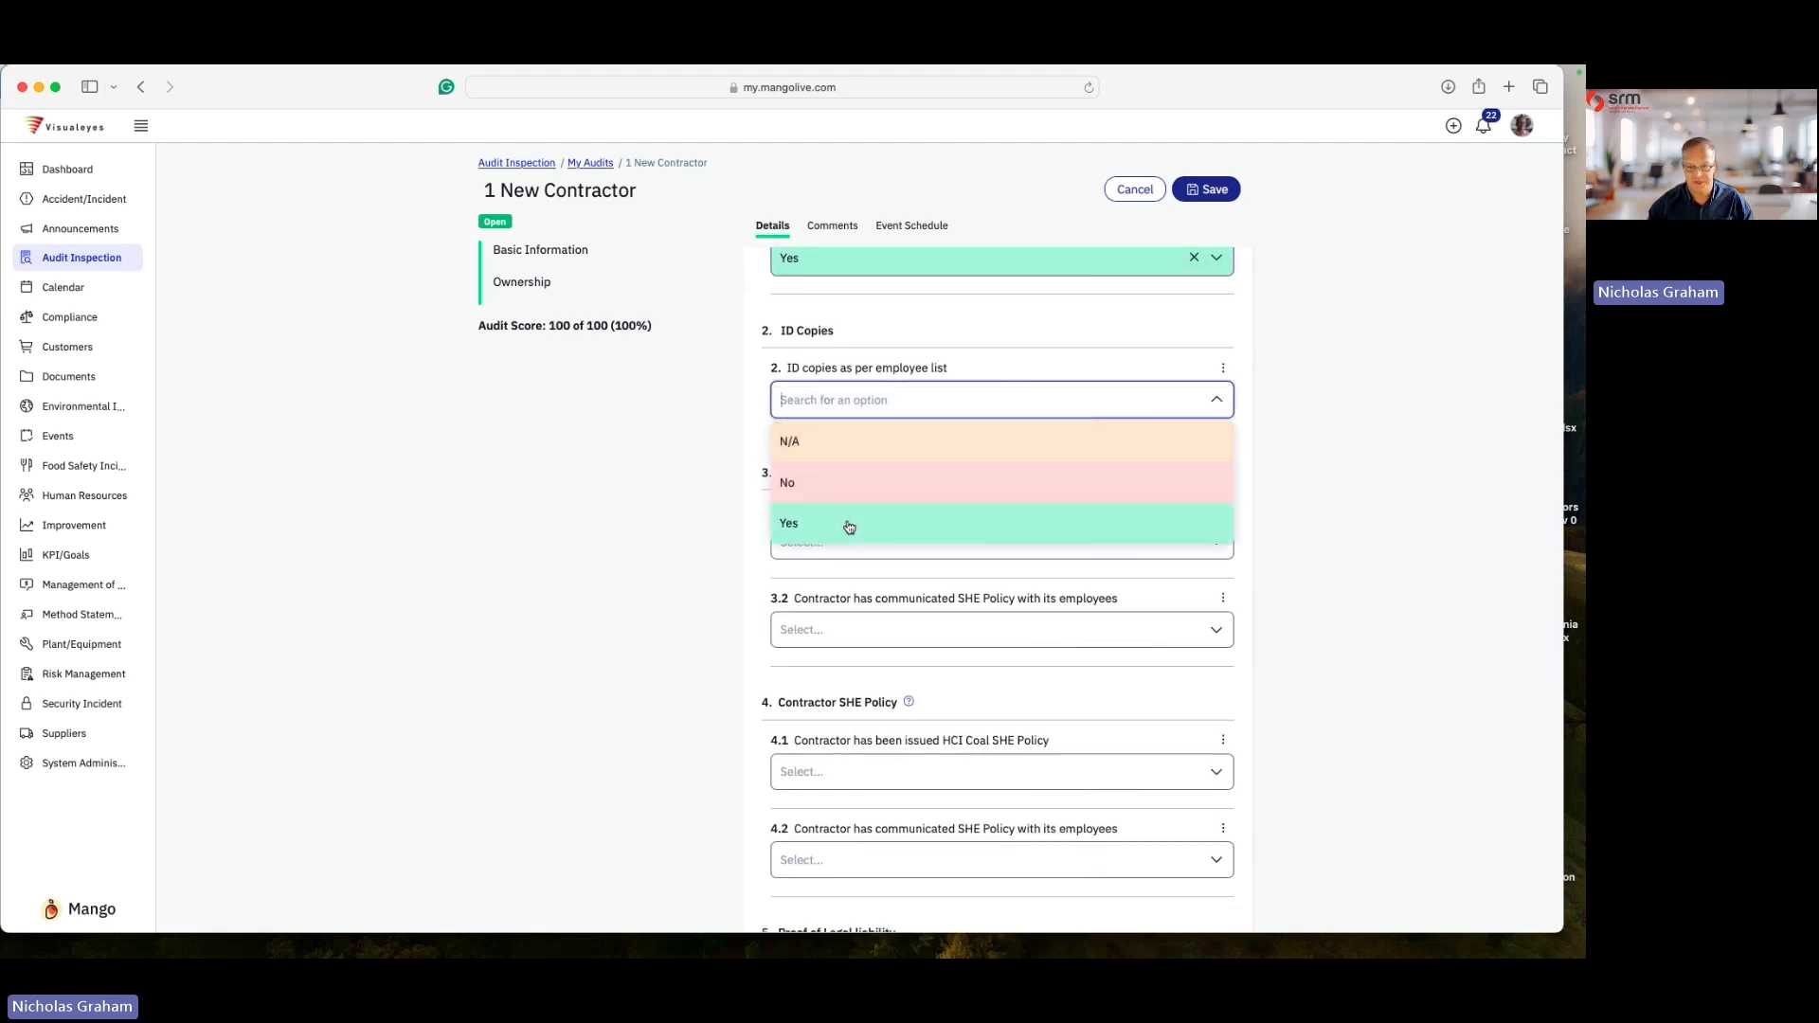
left_click(848, 527)
- Answer Yes to questions 3.1 and 3.2 on the HCI Coal SHE policy
scroll(848, 493, "down", 2)
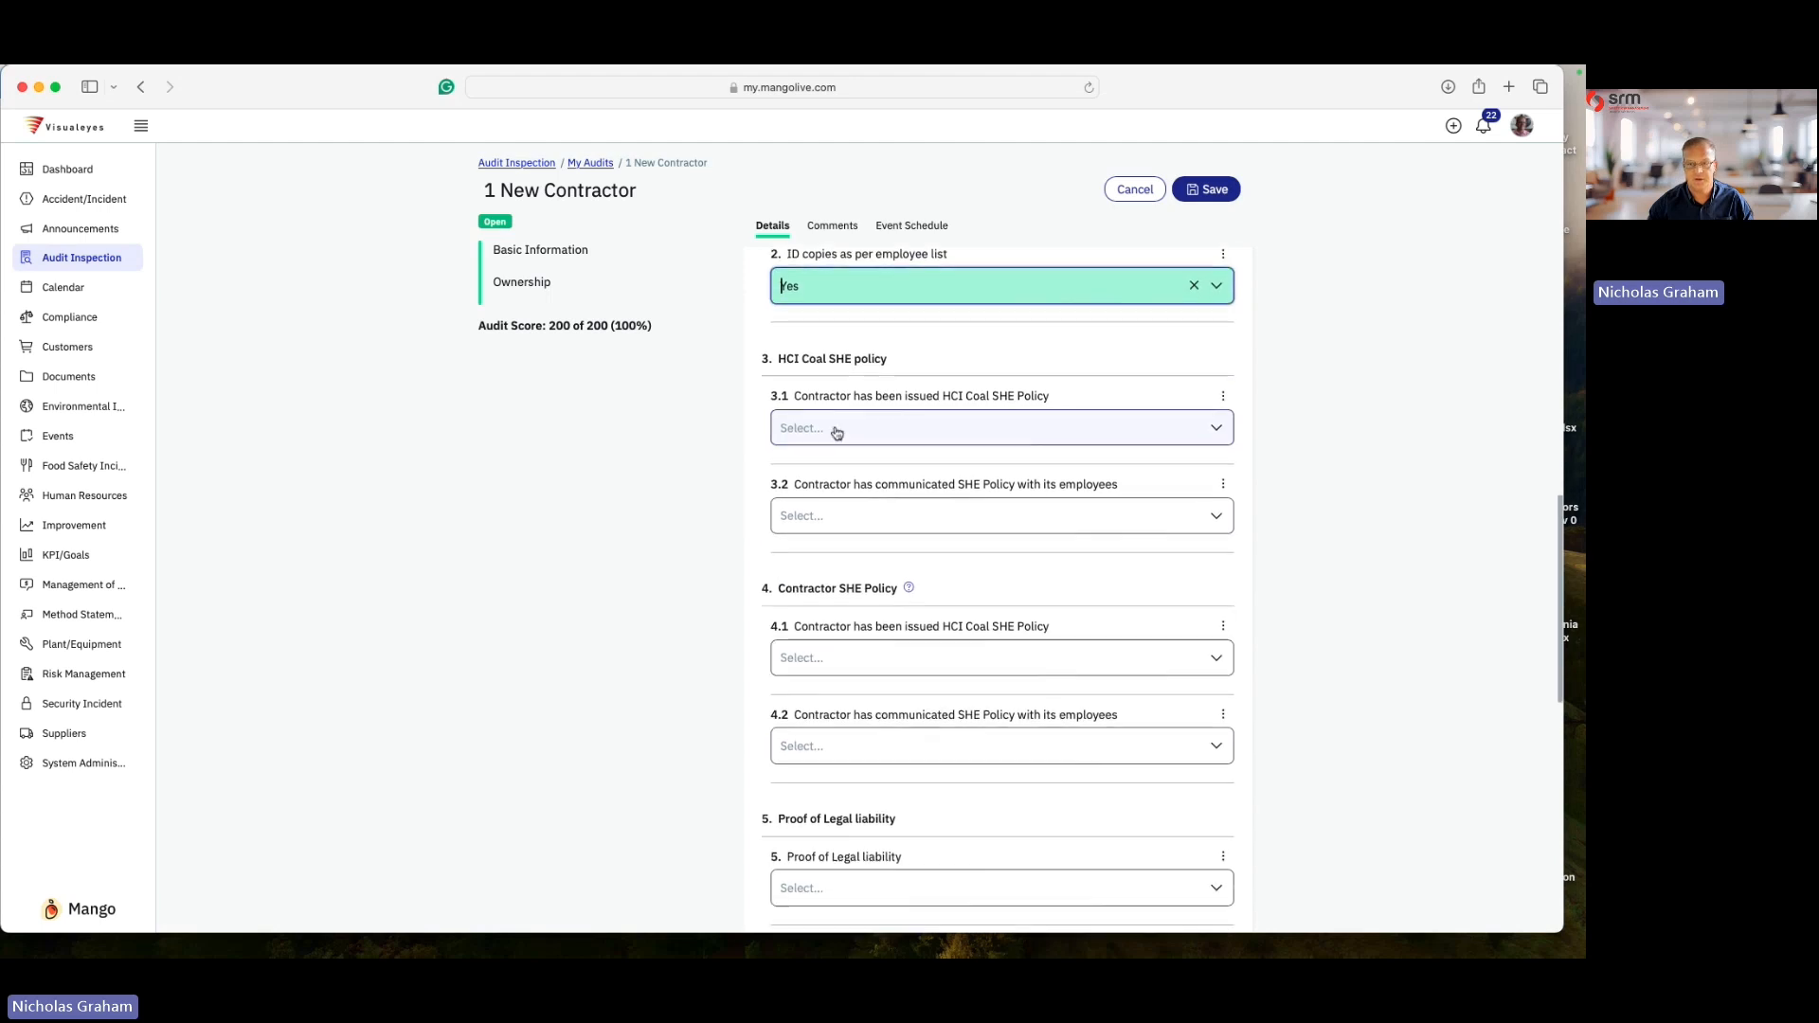
left_click(845, 428)
left_click(842, 560)
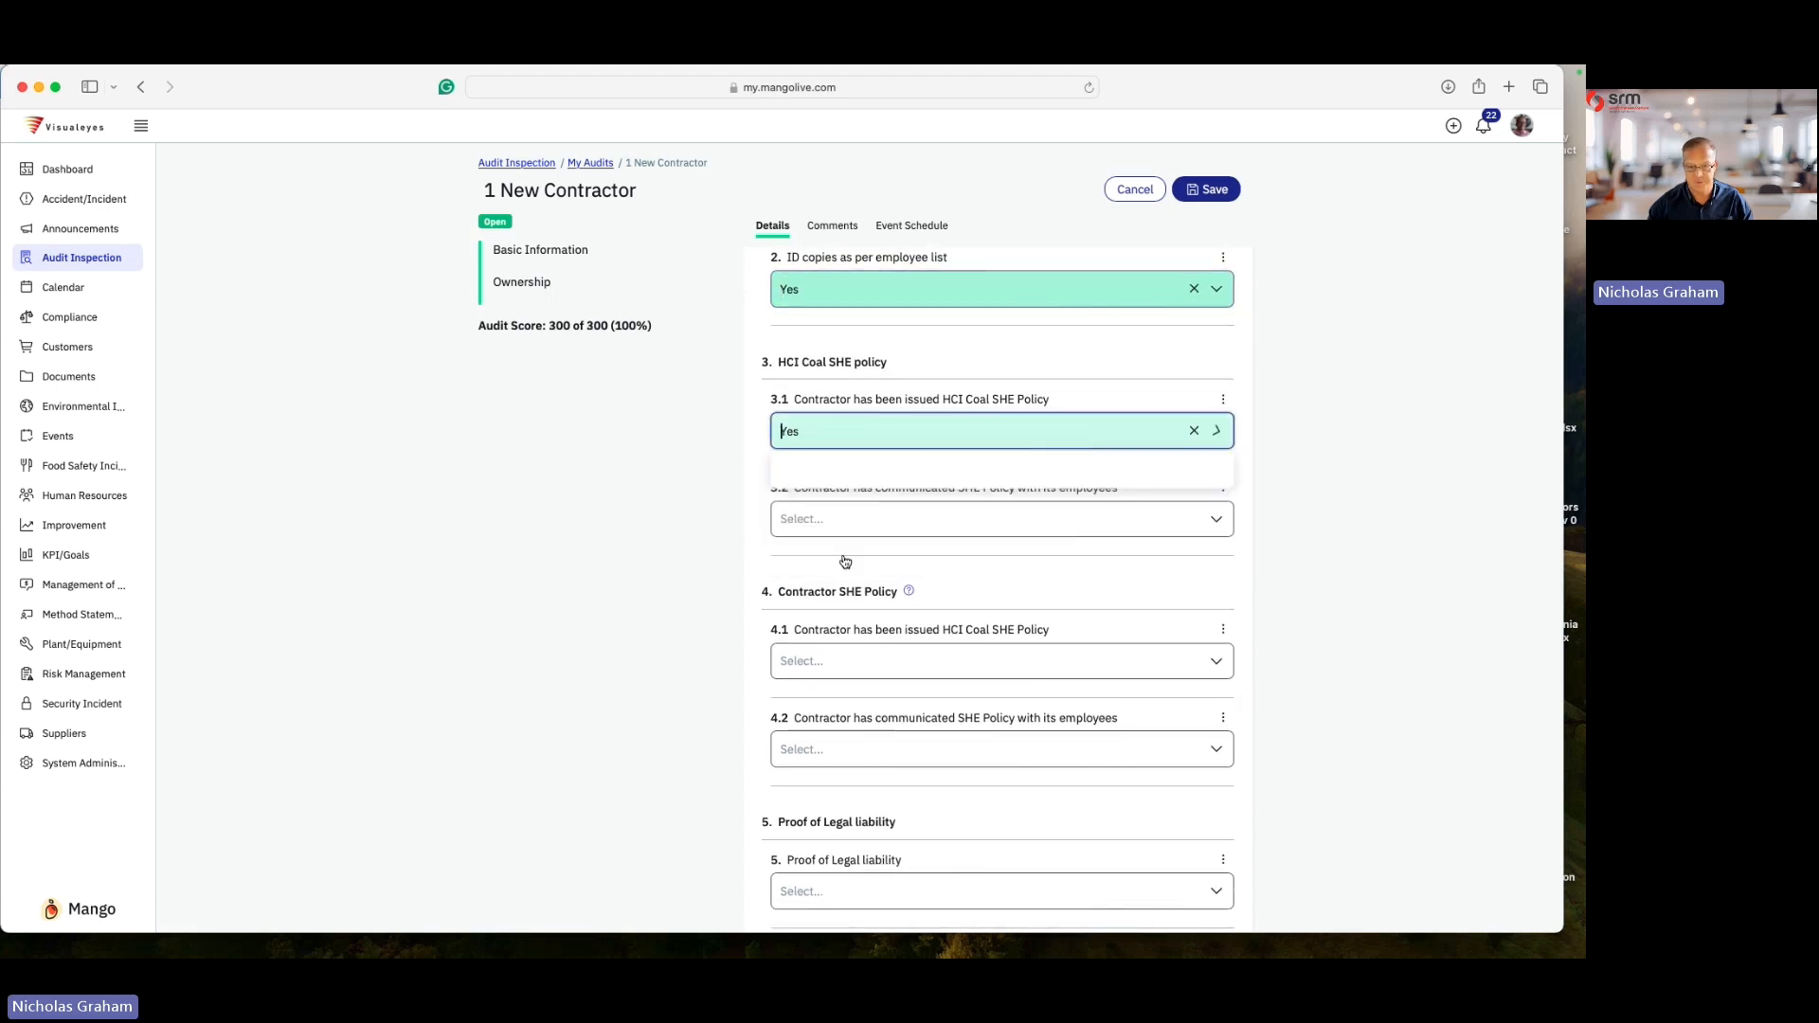
scroll(852, 511, "down", 1)
scroll(852, 510, "down", 1)
left_click(852, 393)
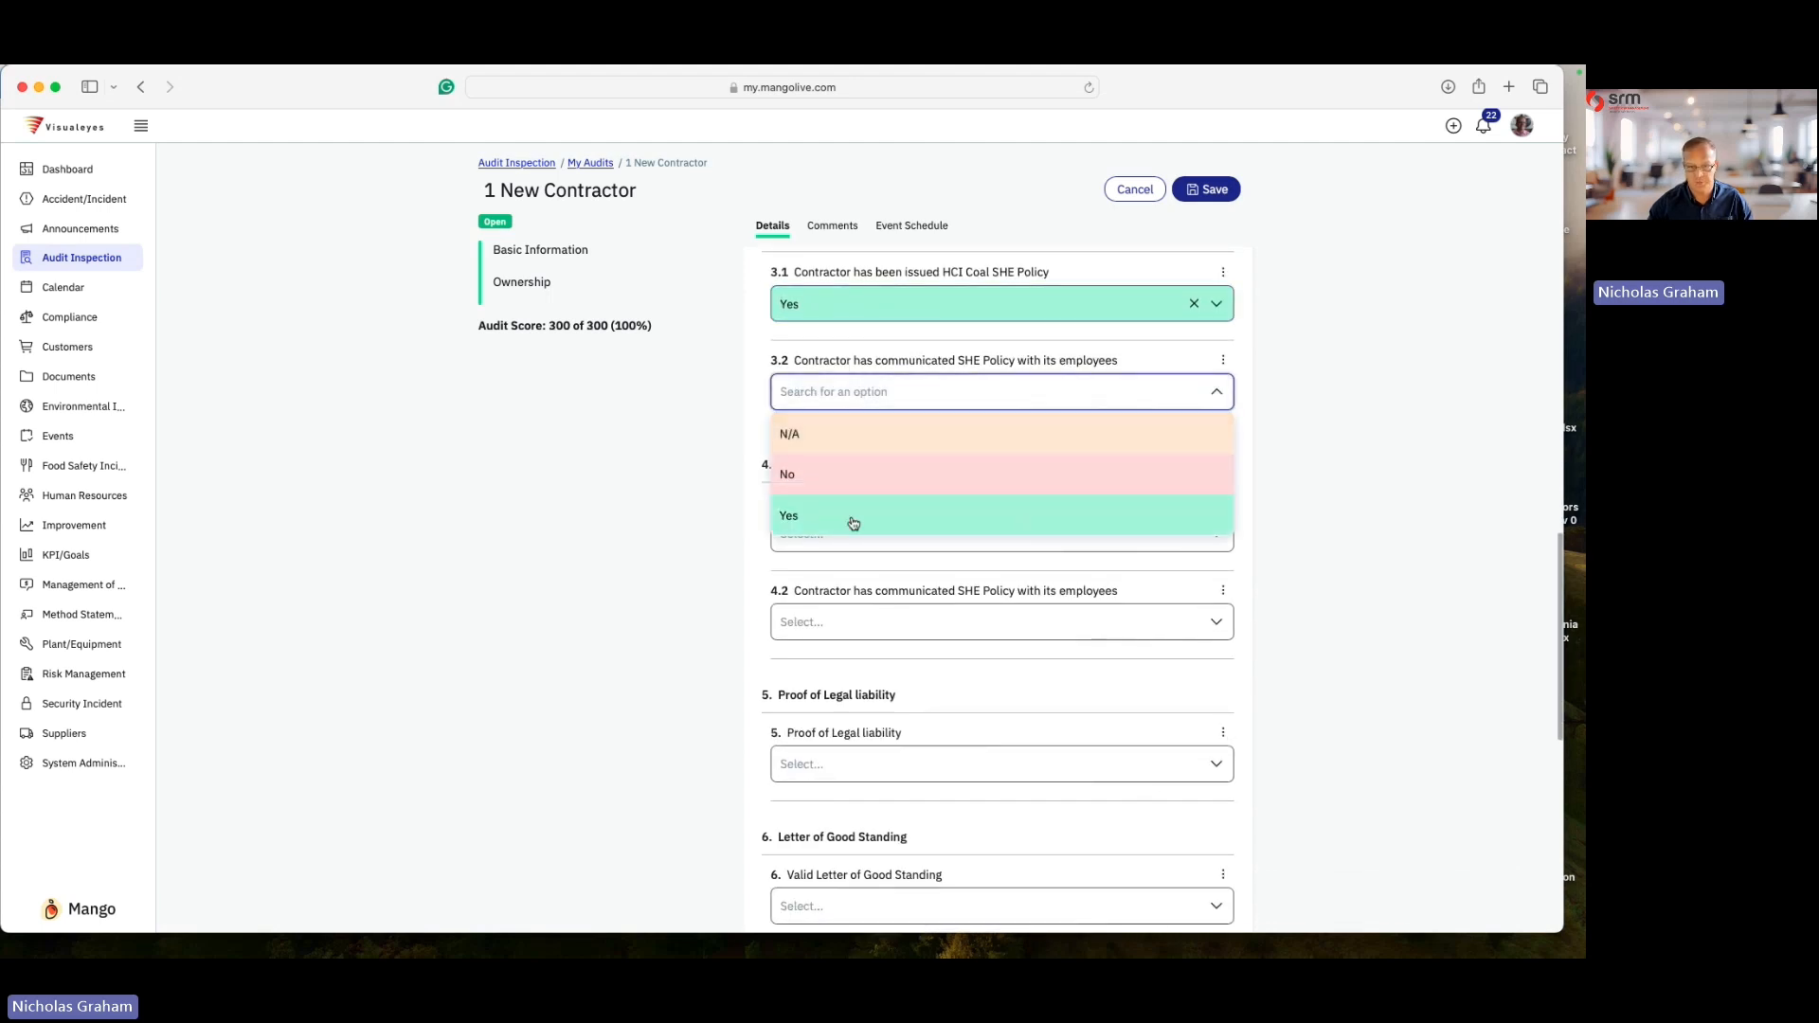
left_click(848, 518)
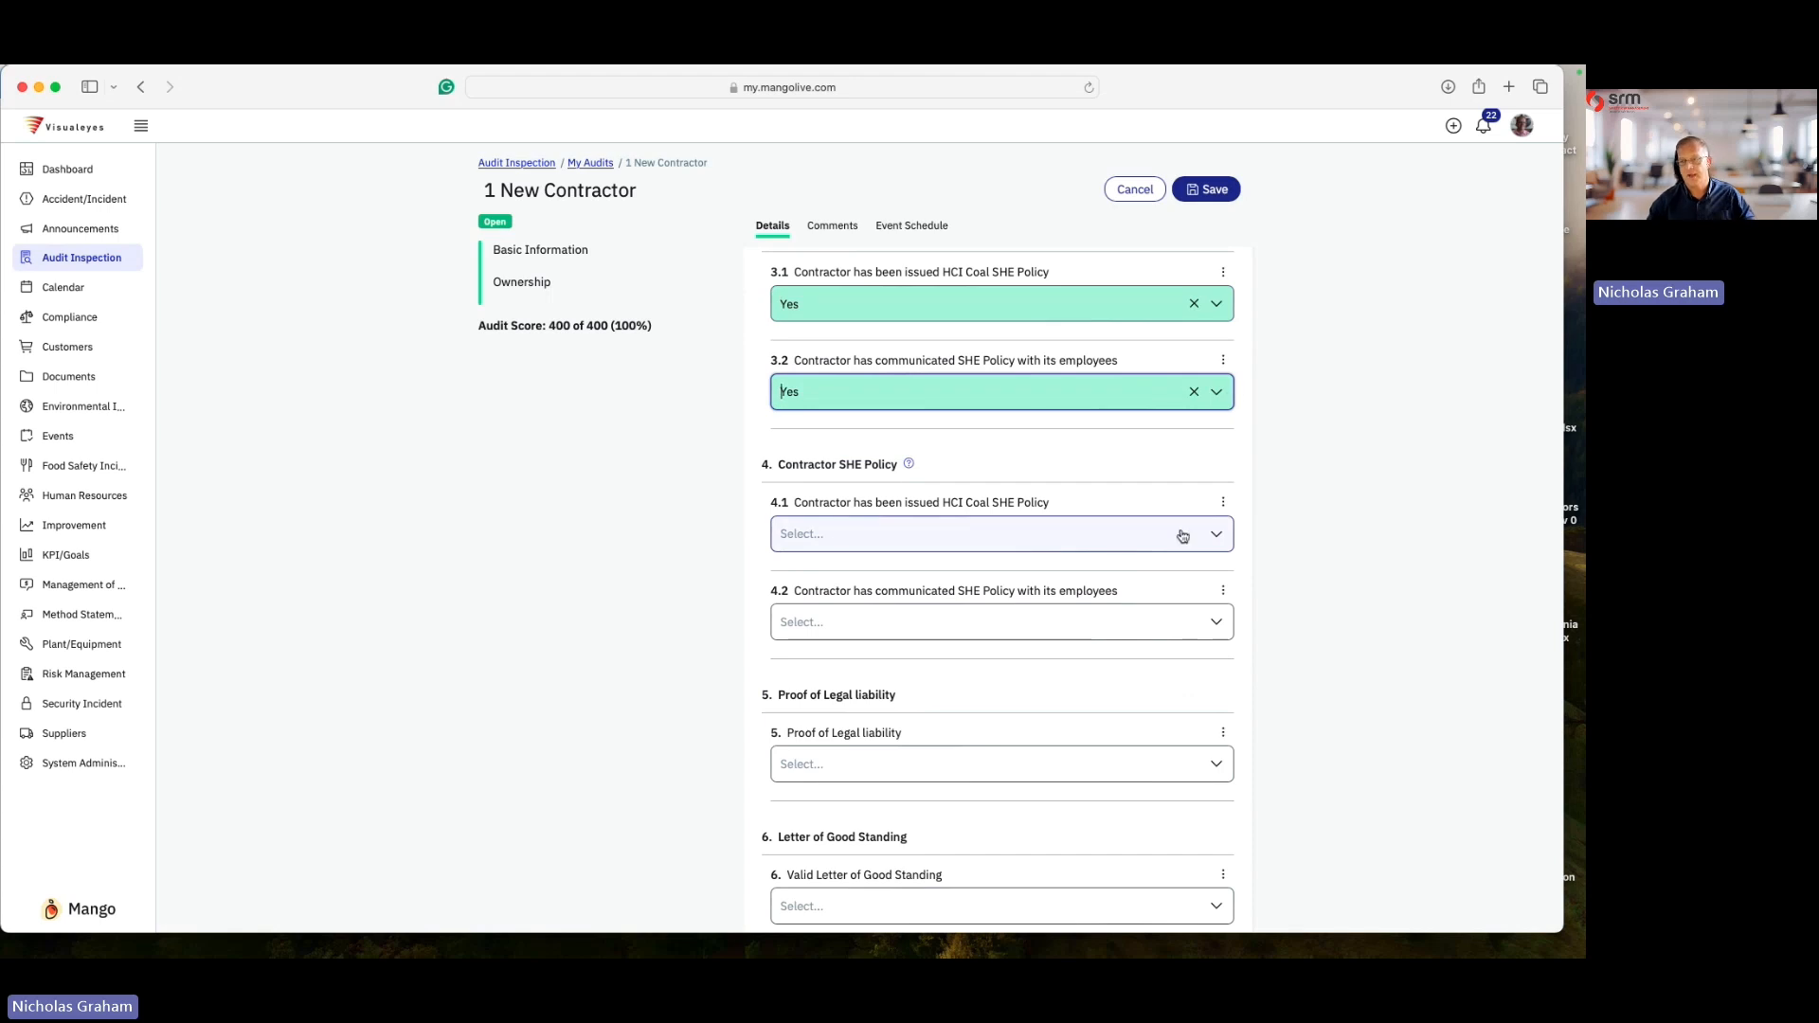
- Add the comment ",mvblfgaofg" to question 3.2
scroll(1226, 439, "up", 2)
left_click(1223, 464)
left_click(1146, 494)
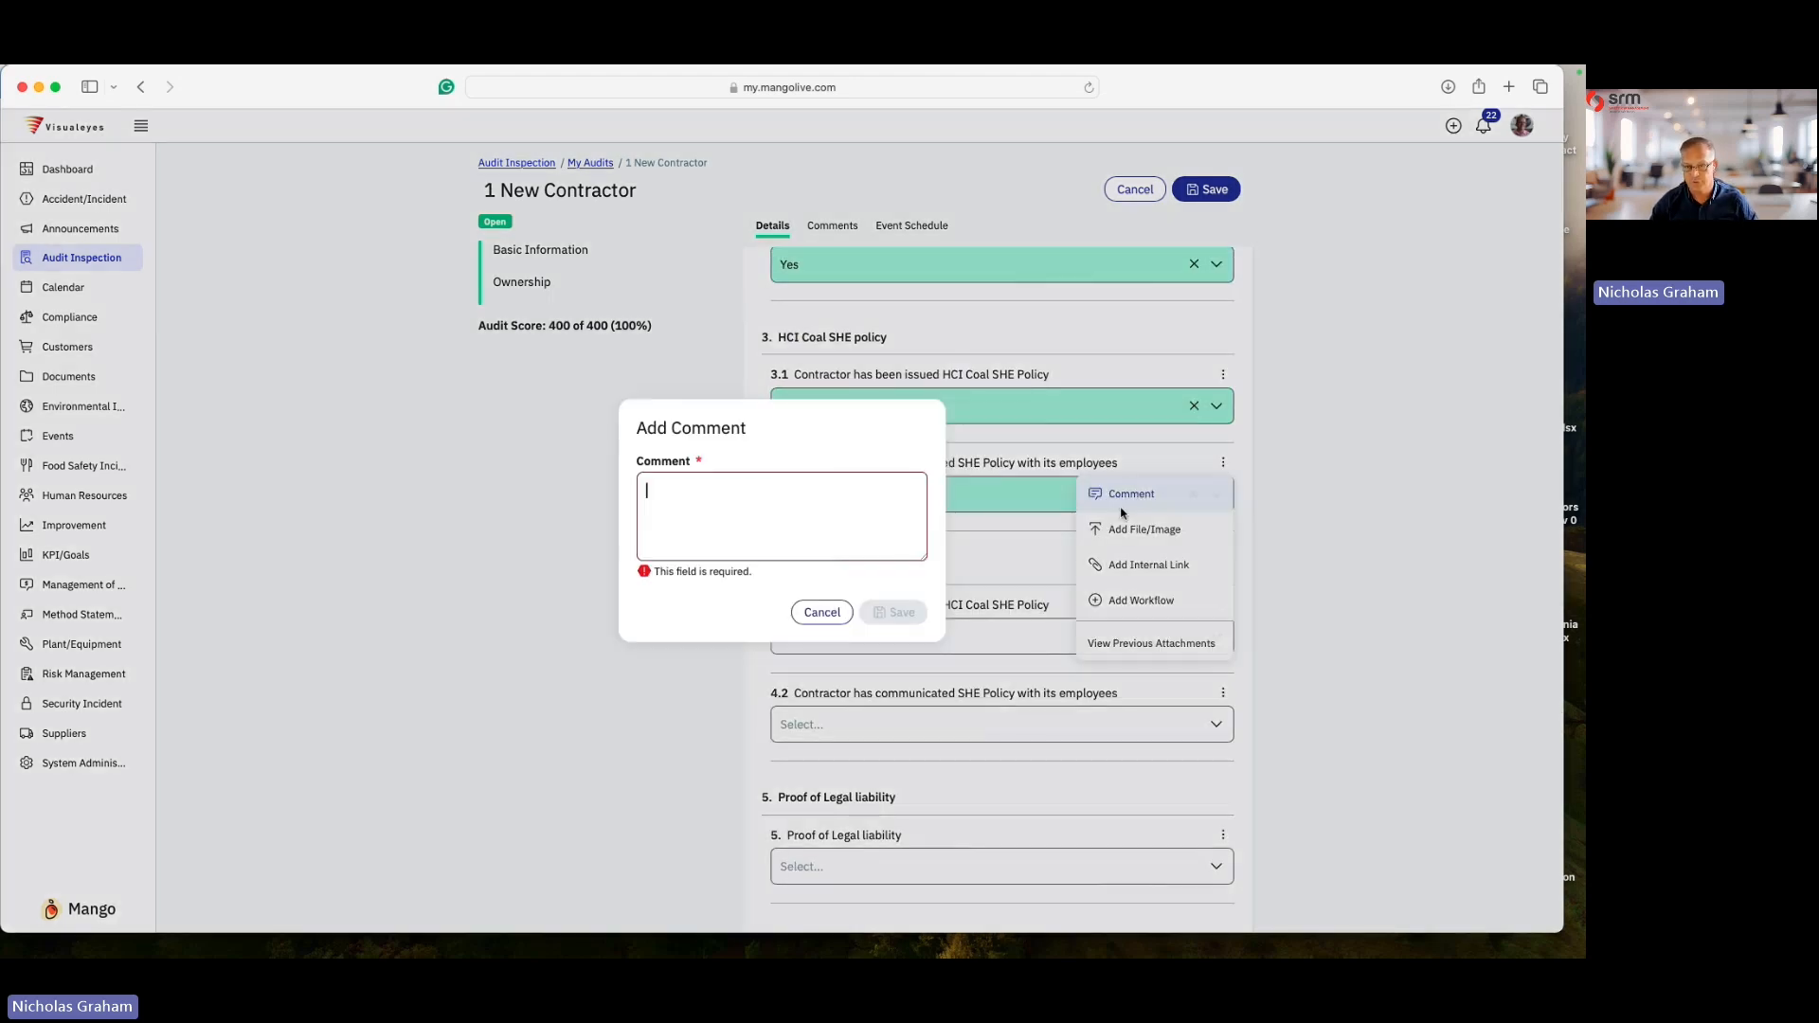
type(",mvblfgaofg")
left_click(902, 614)
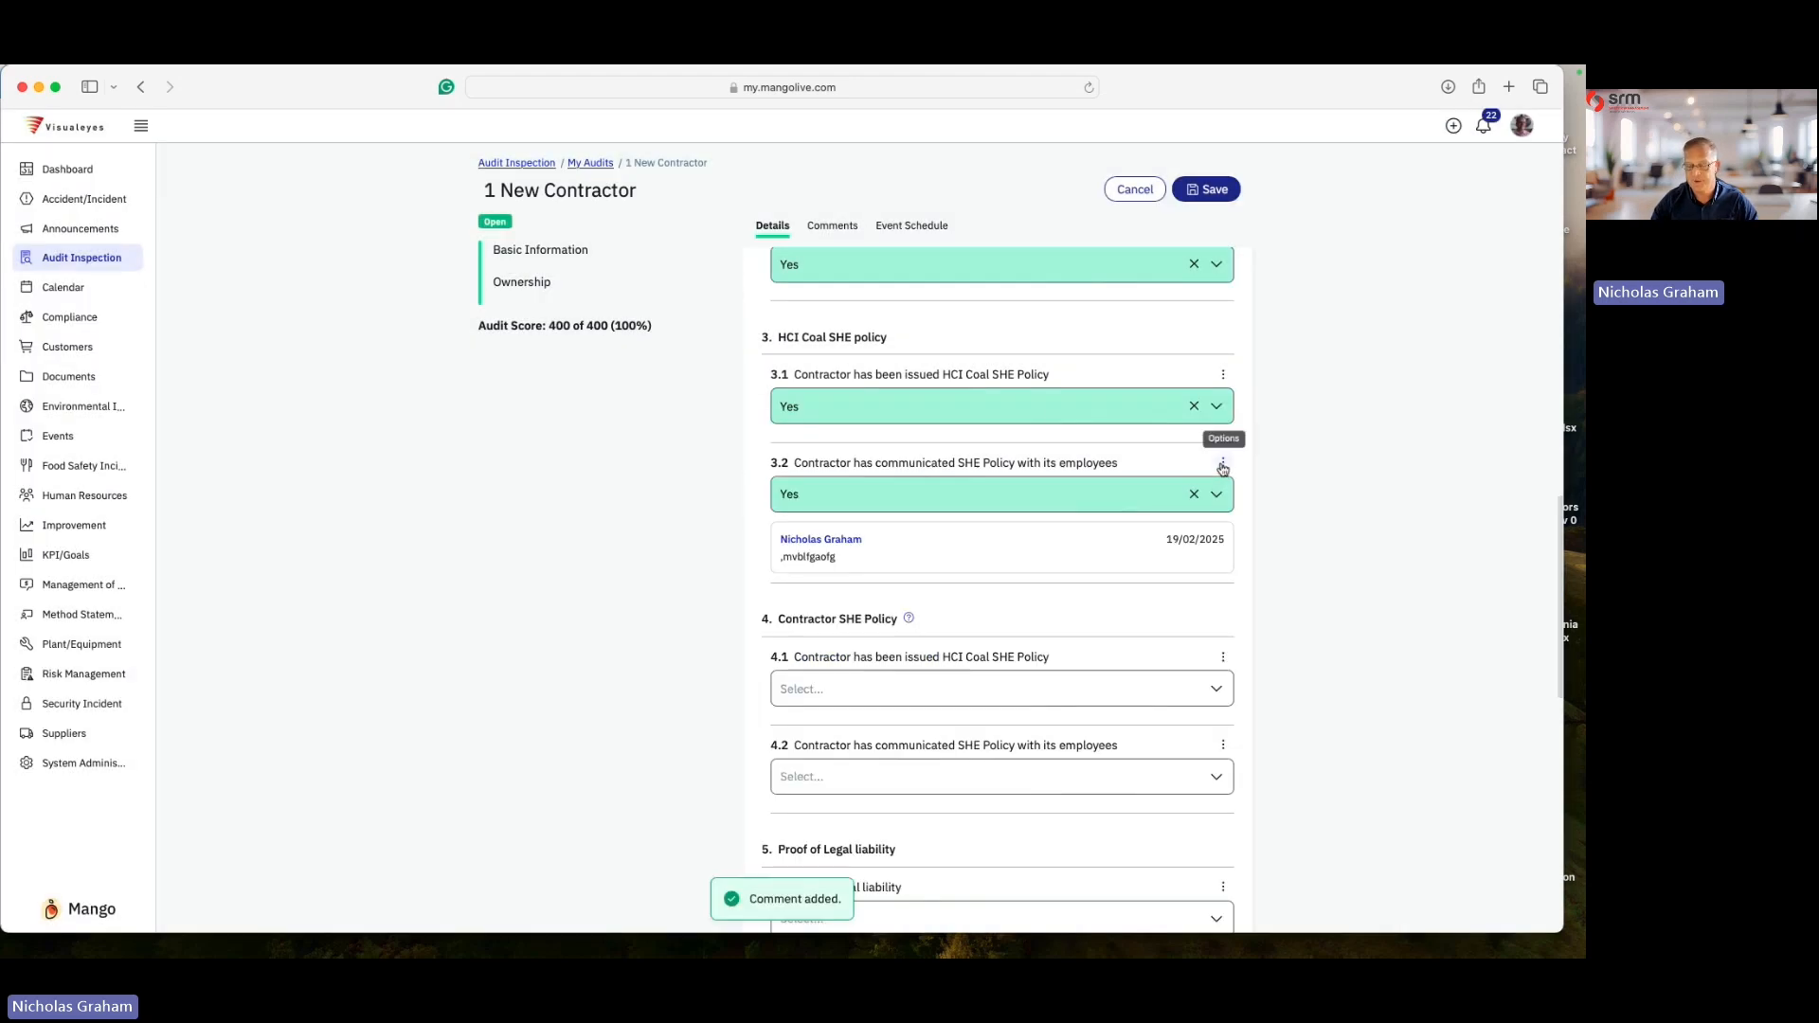
- Attach Conclusion.docx as a file and WICS.png as an image to question 3.2
left_click(1223, 463)
left_click(1154, 529)
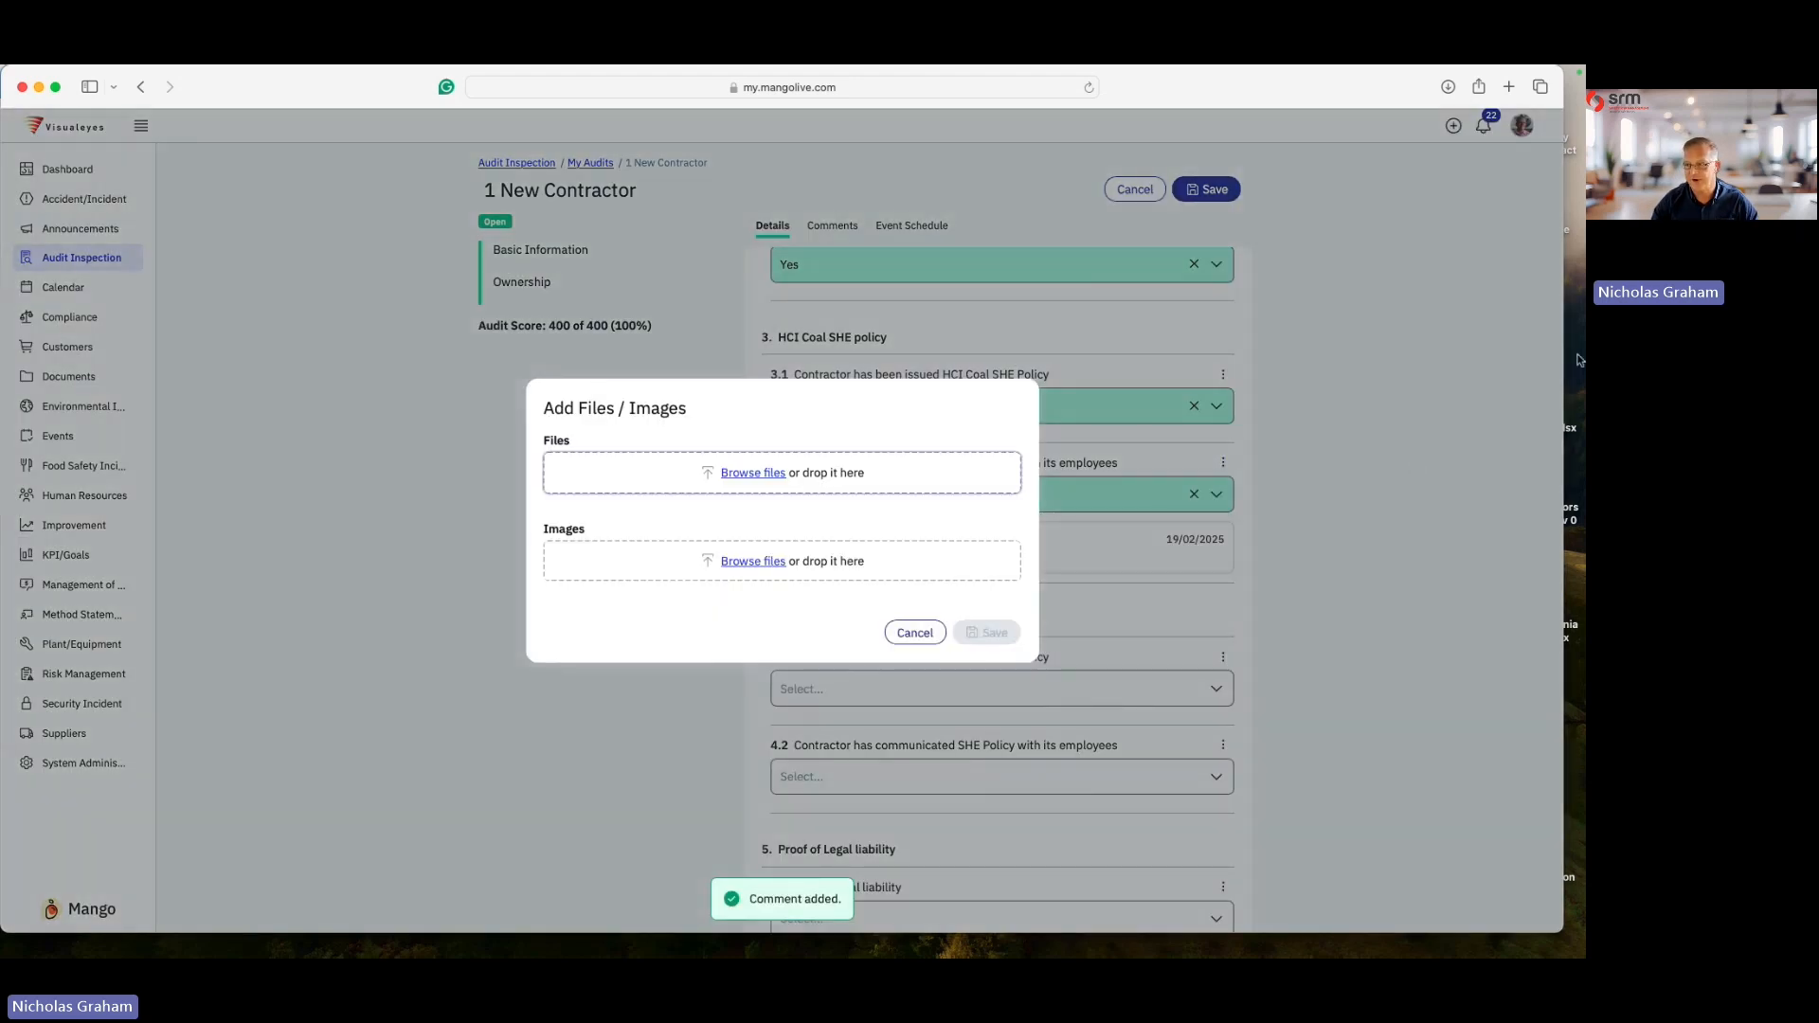
left_click(1515, 393)
left_click_drag(1562, 391, 1408, 392)
left_click(1144, 462)
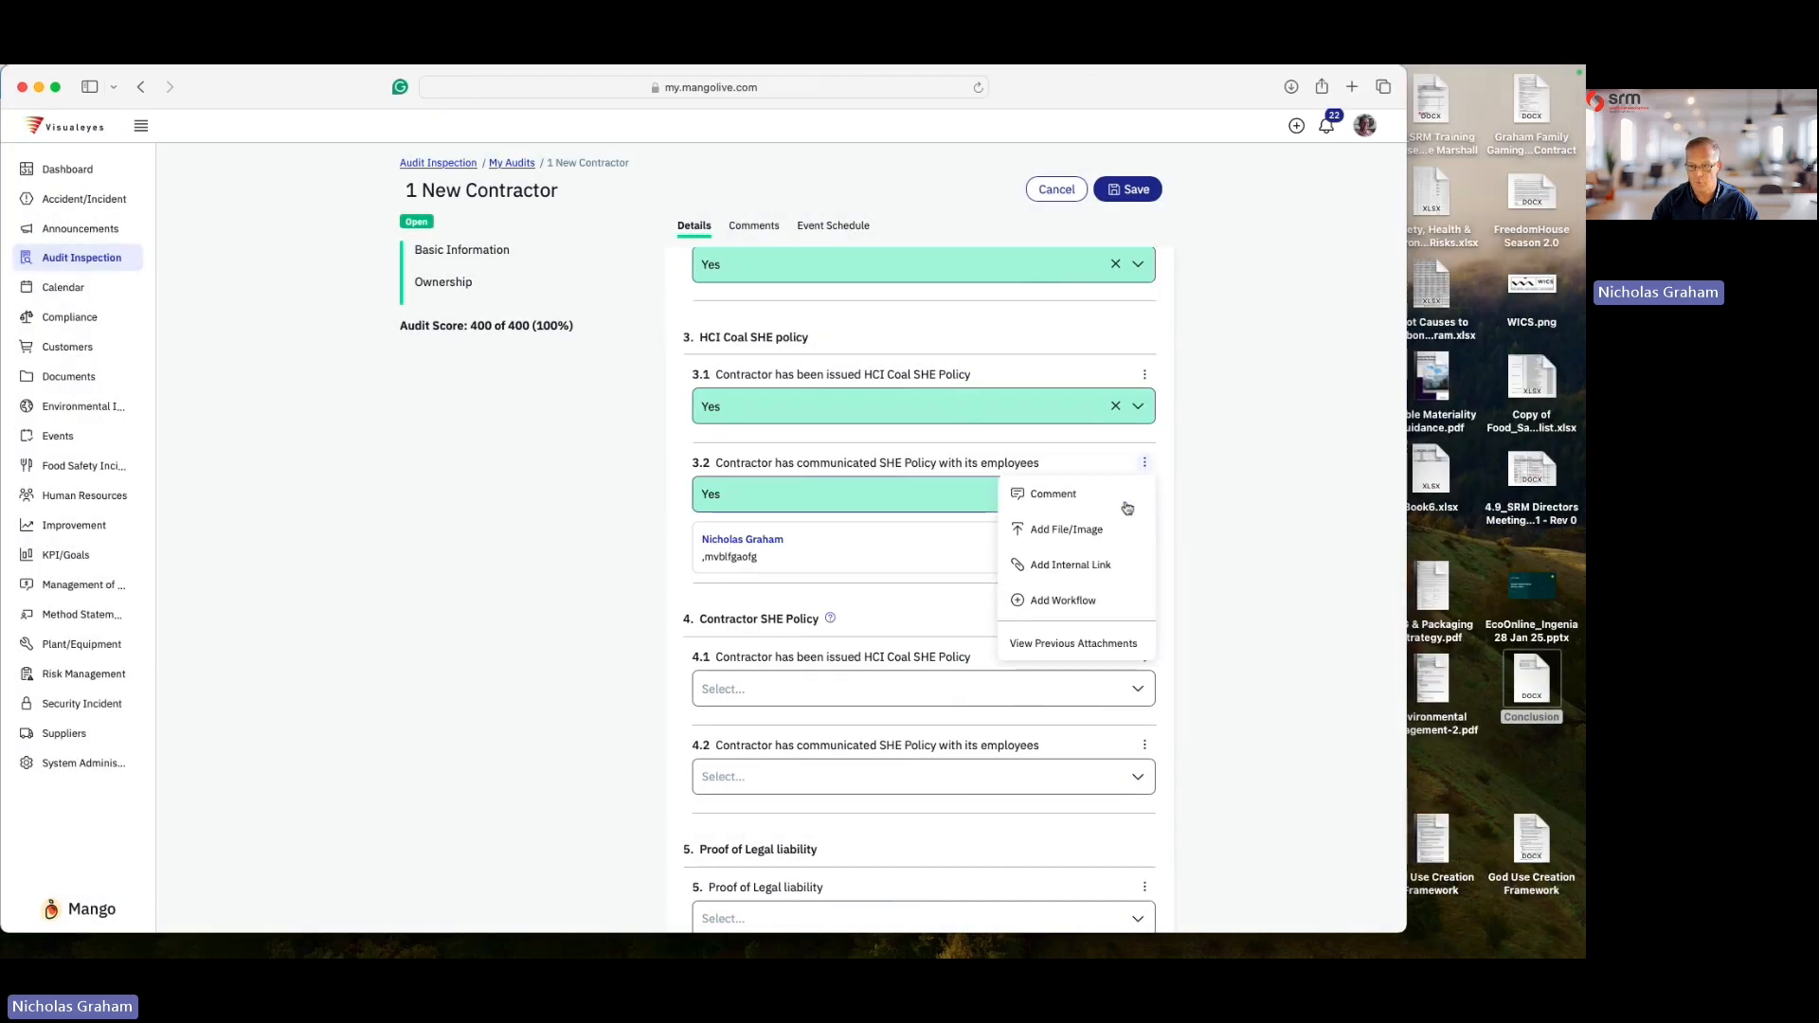
left_click(1076, 531)
left_click_drag(1539, 675, 704, 478)
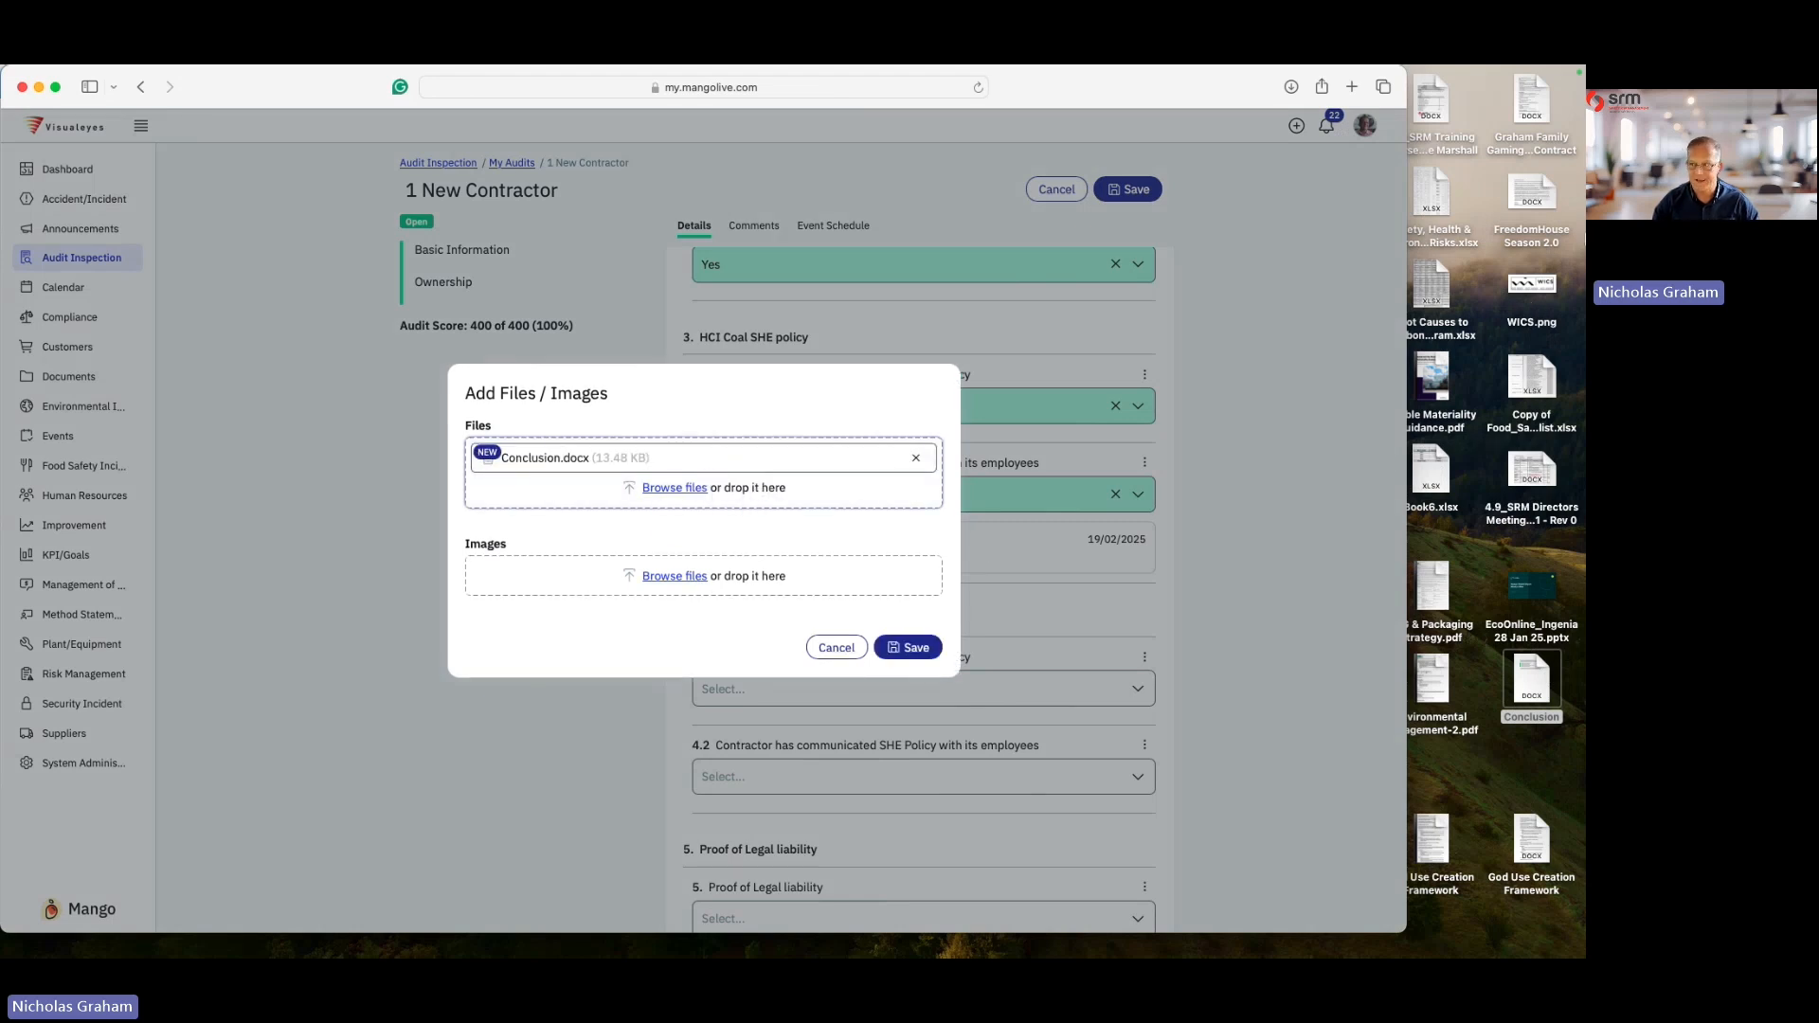
left_click_drag(1528, 272, 625, 608)
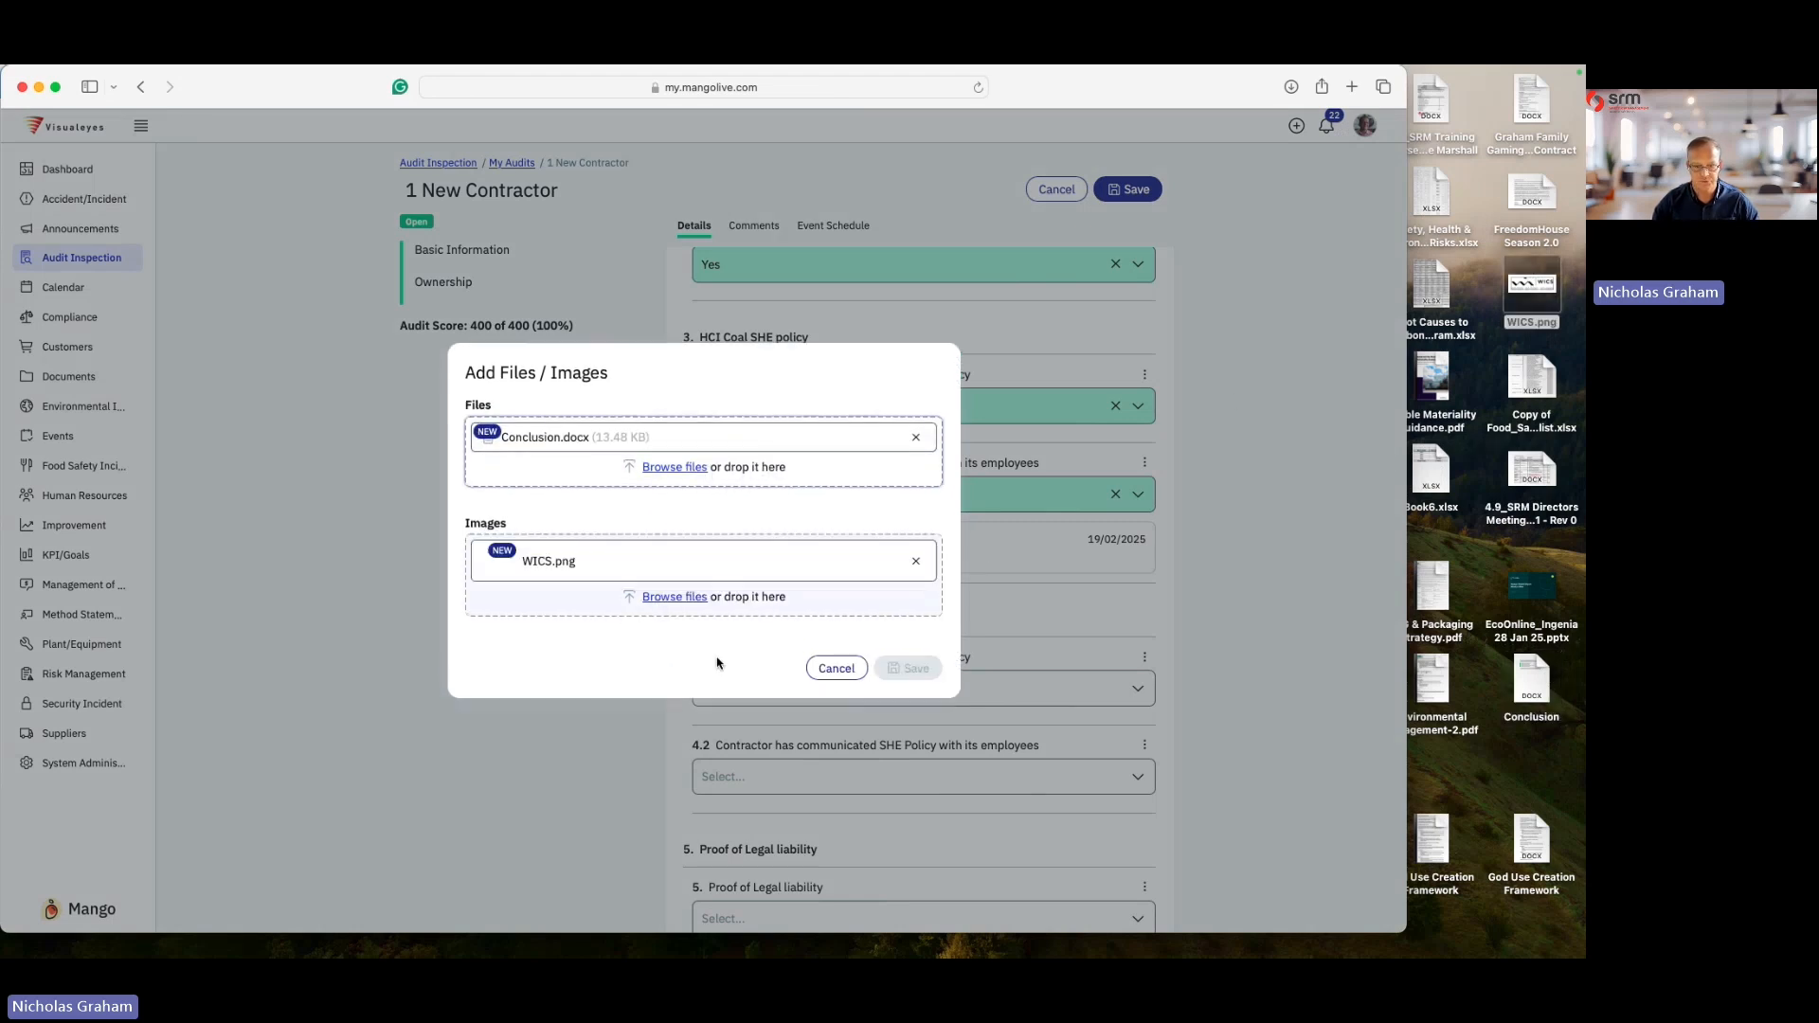
left_click(911, 669)
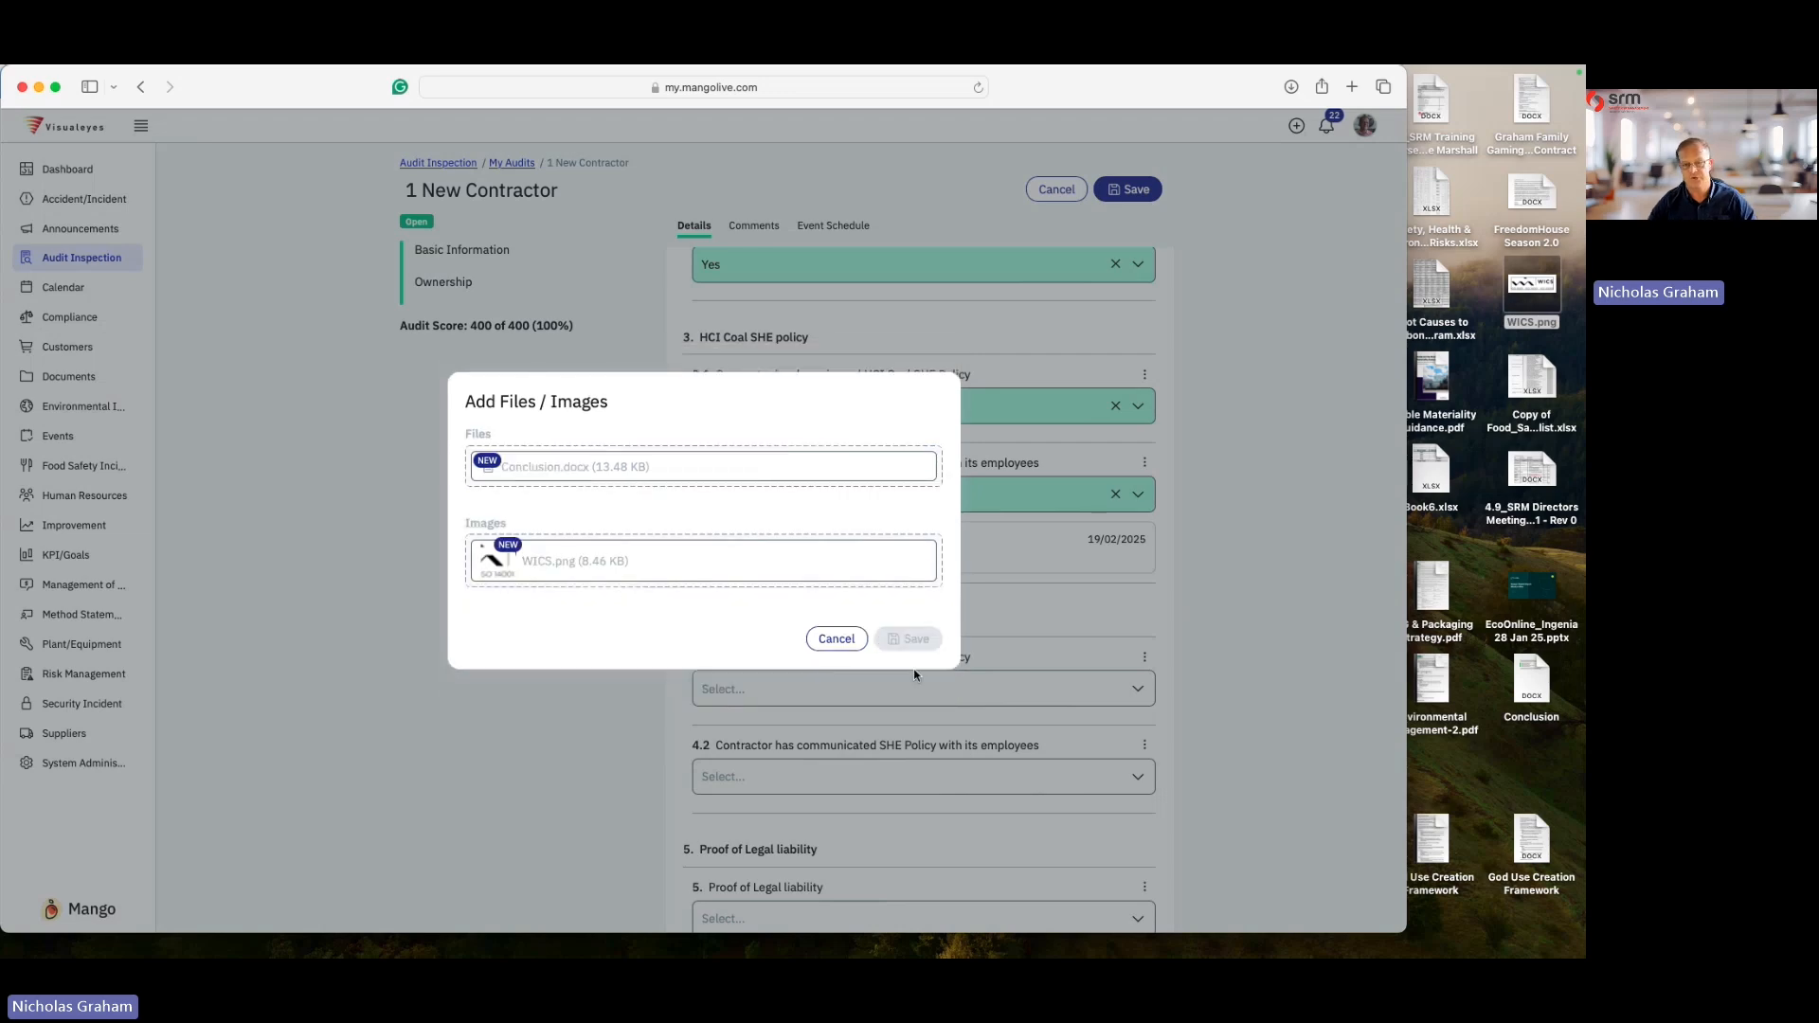
- Review the audit's answers and save the audit
scroll(864, 573, "down", 3)
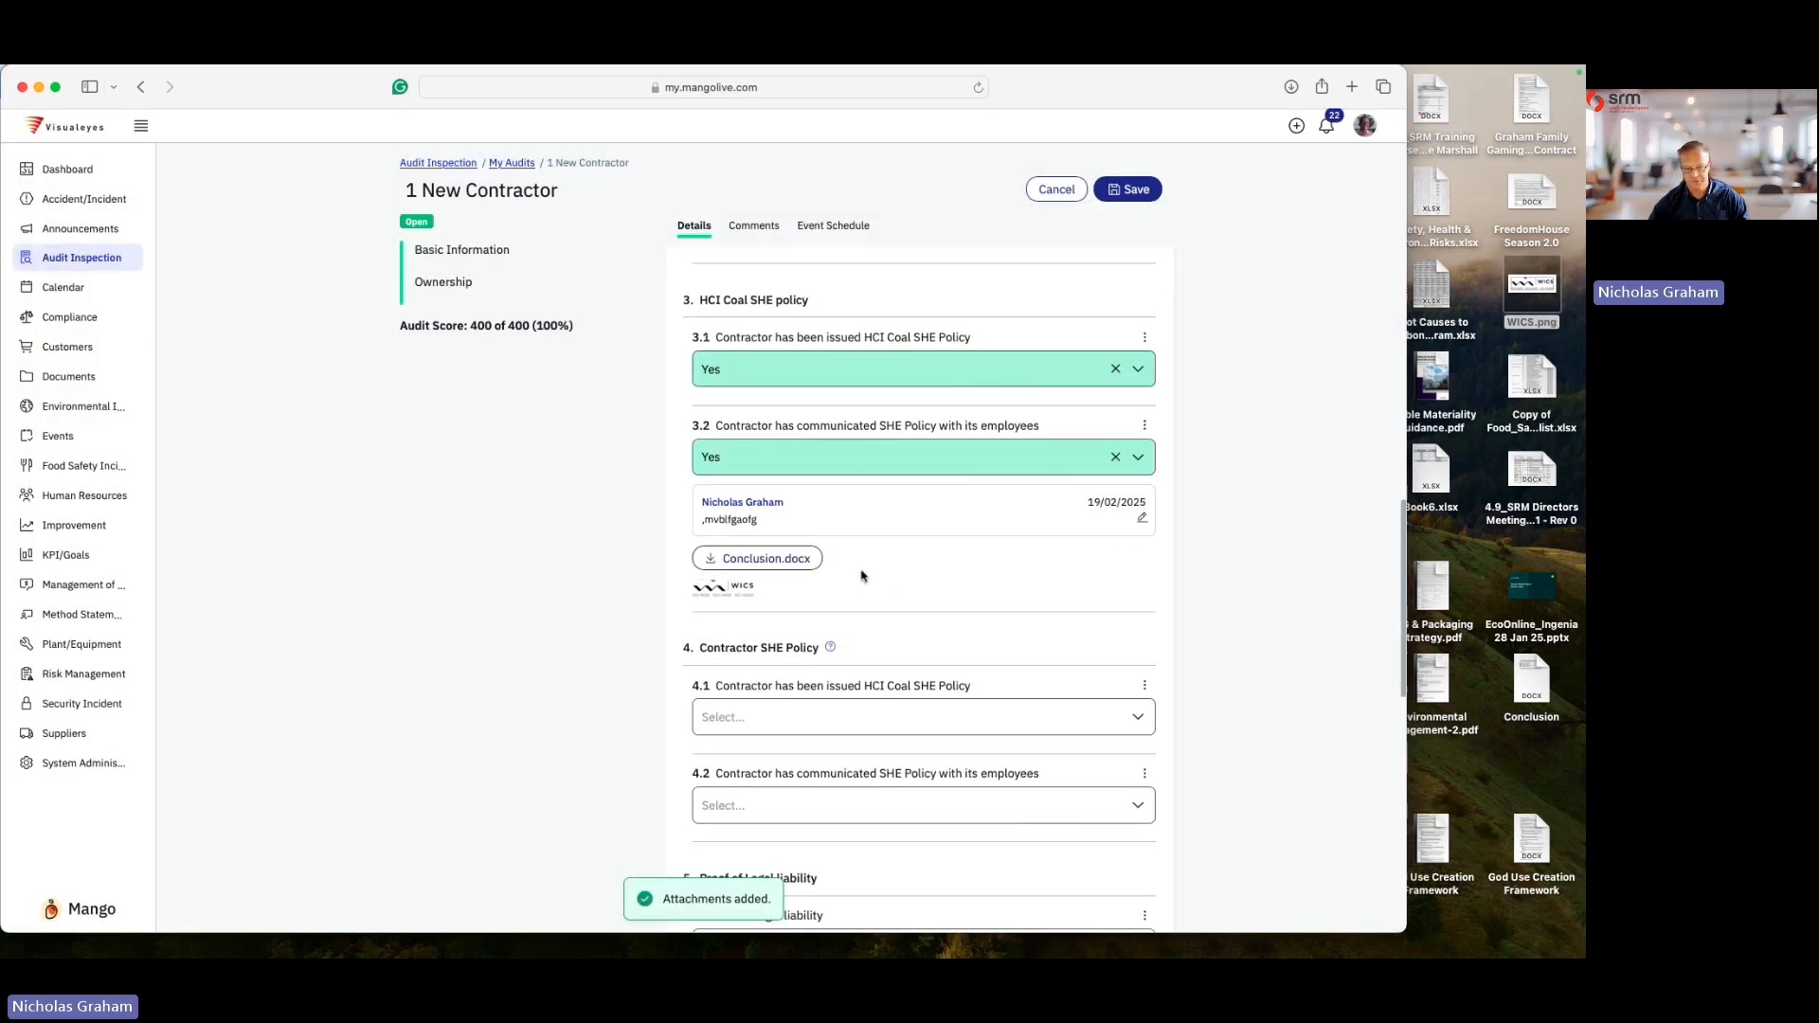
scroll(863, 573, "down", 5)
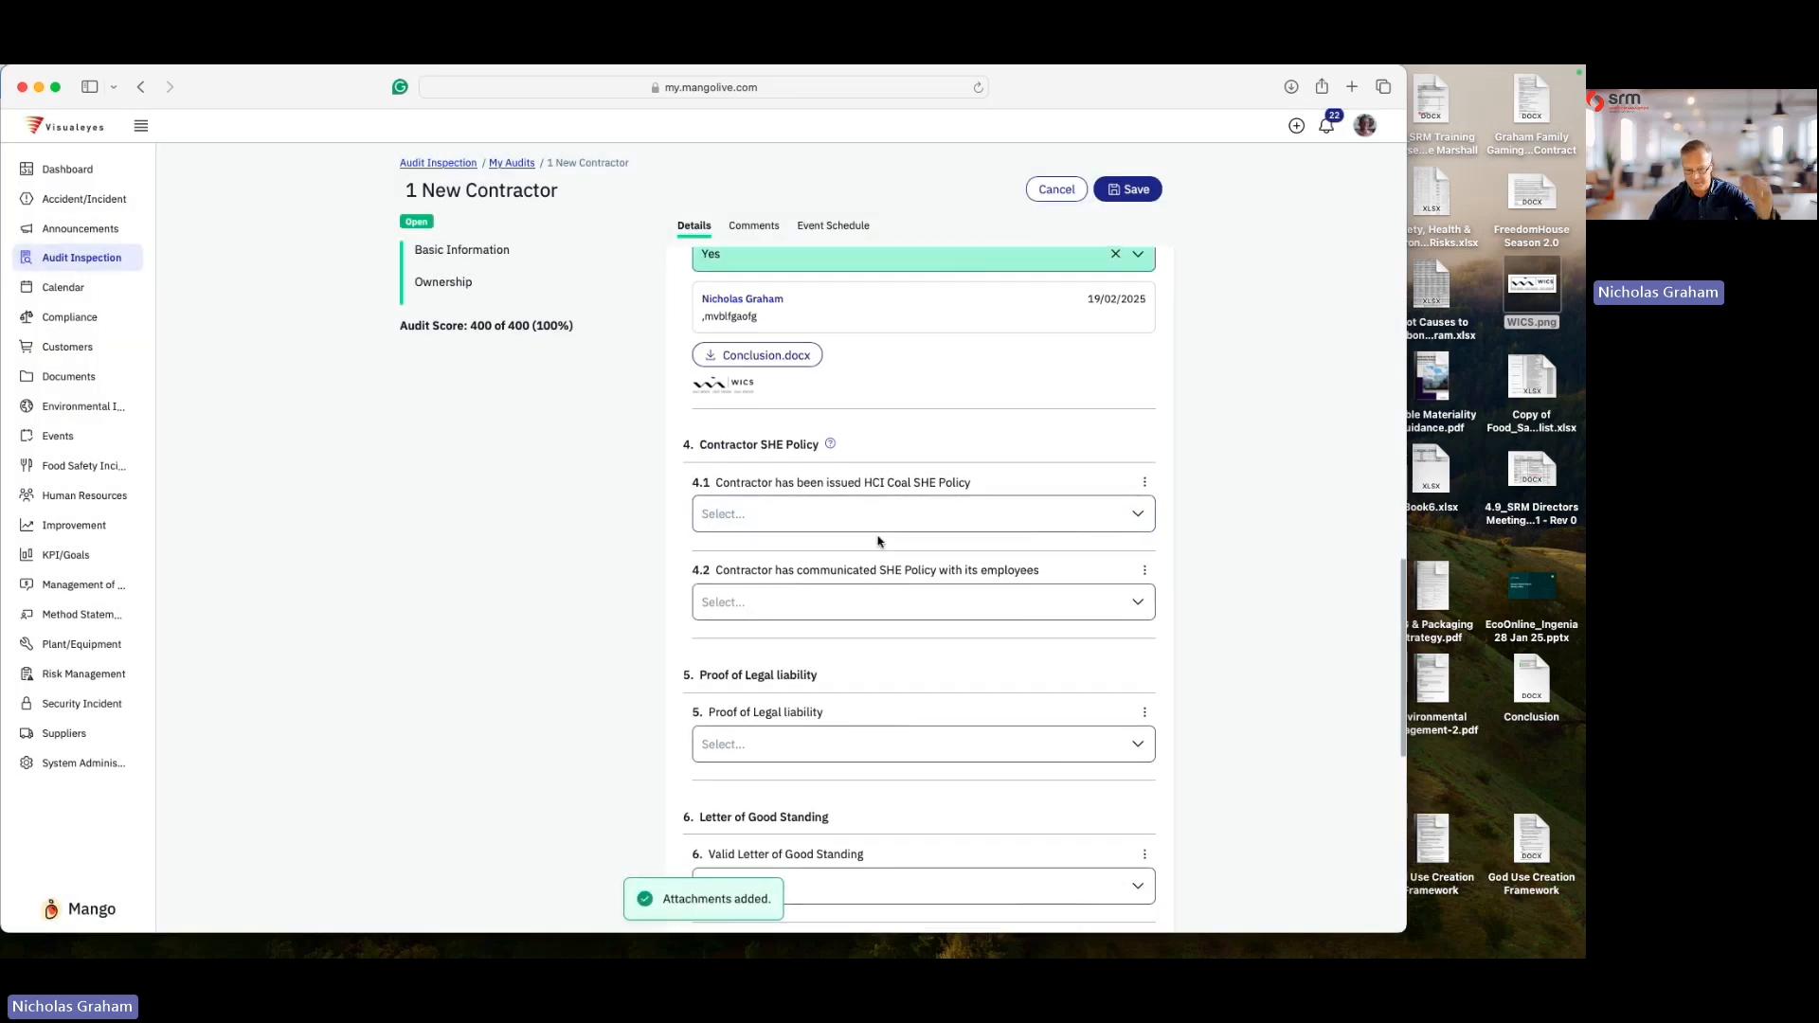
scroll(785, 618, "down", 8)
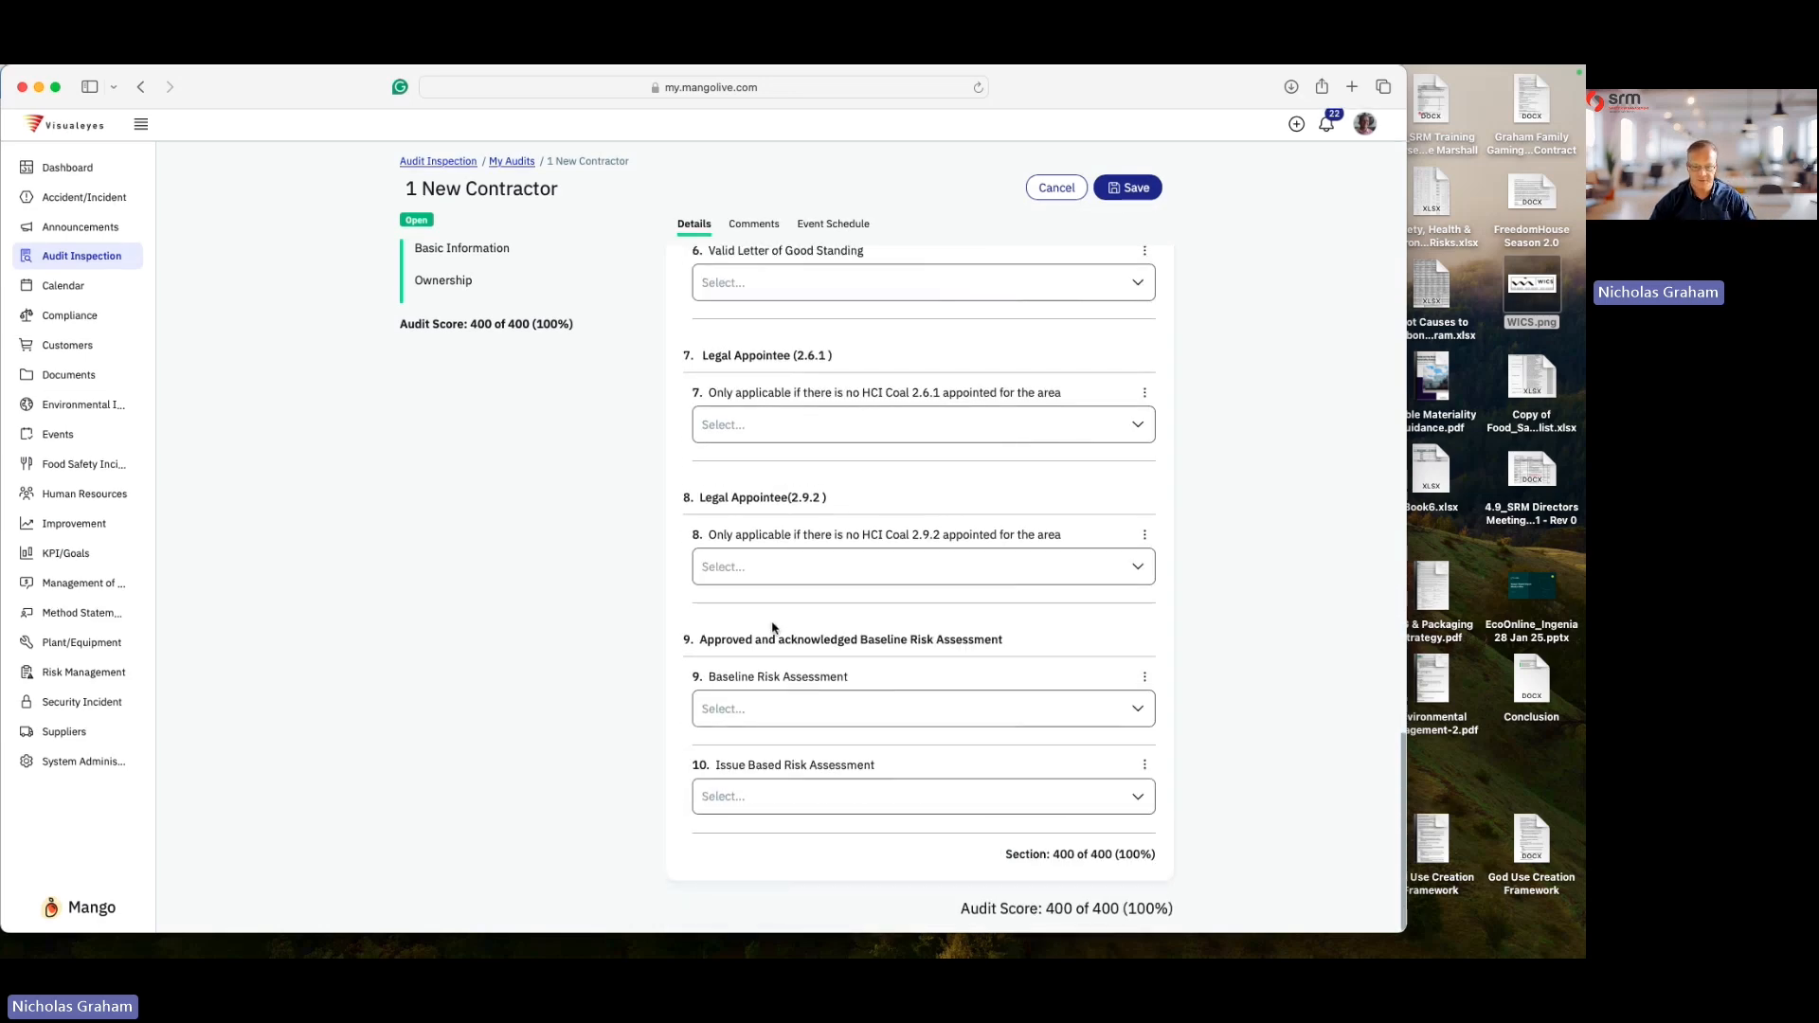
scroll(821, 782, "up", 8)
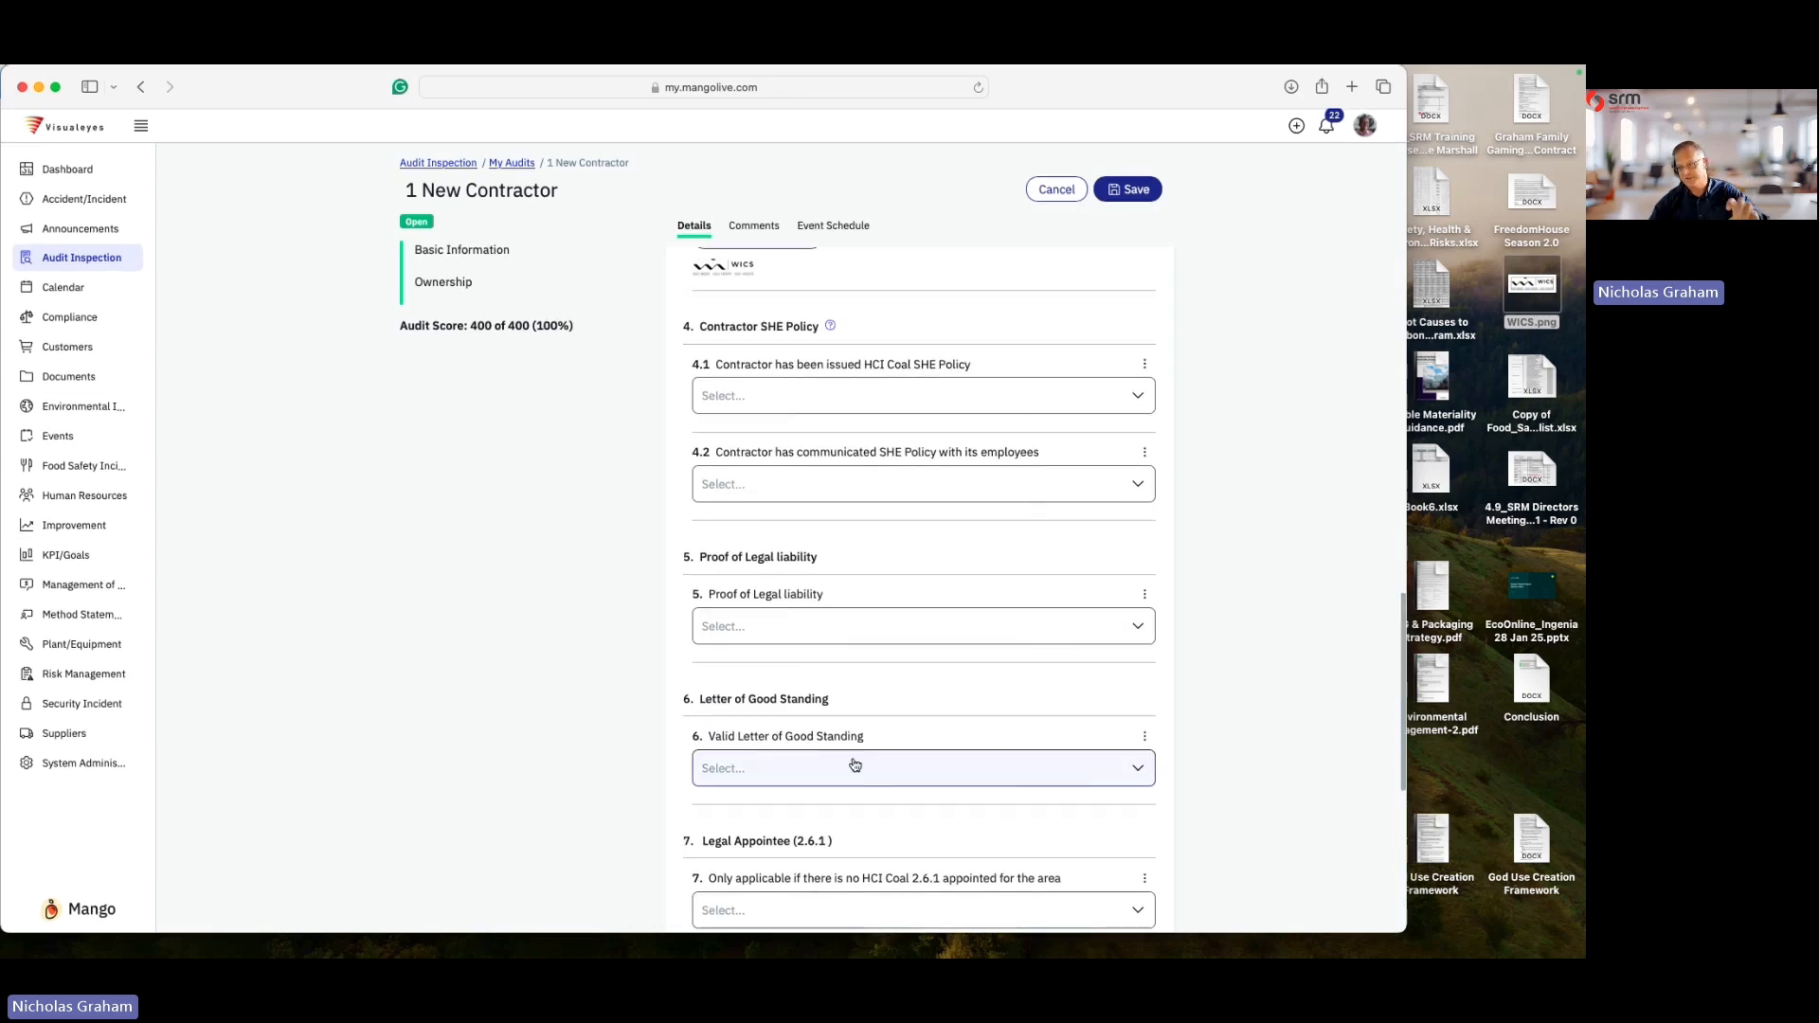
scroll(854, 765, "up", 10)
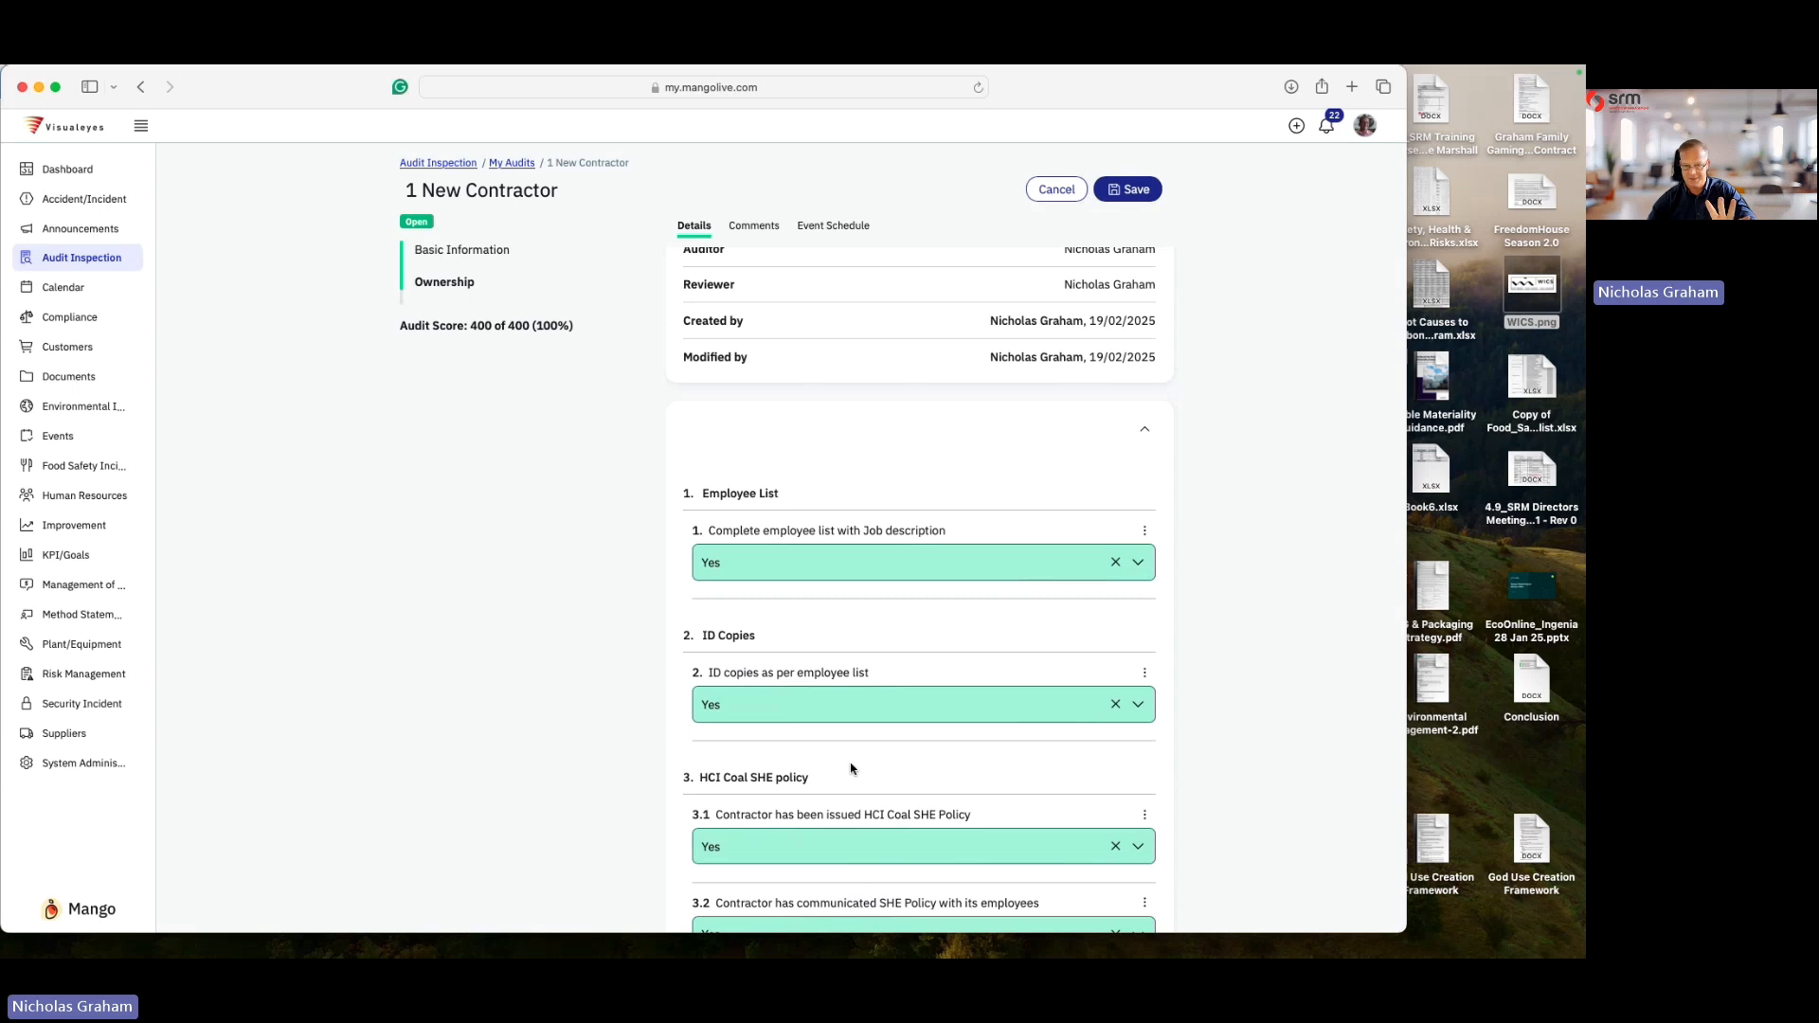
scroll(852, 772, "up", 5)
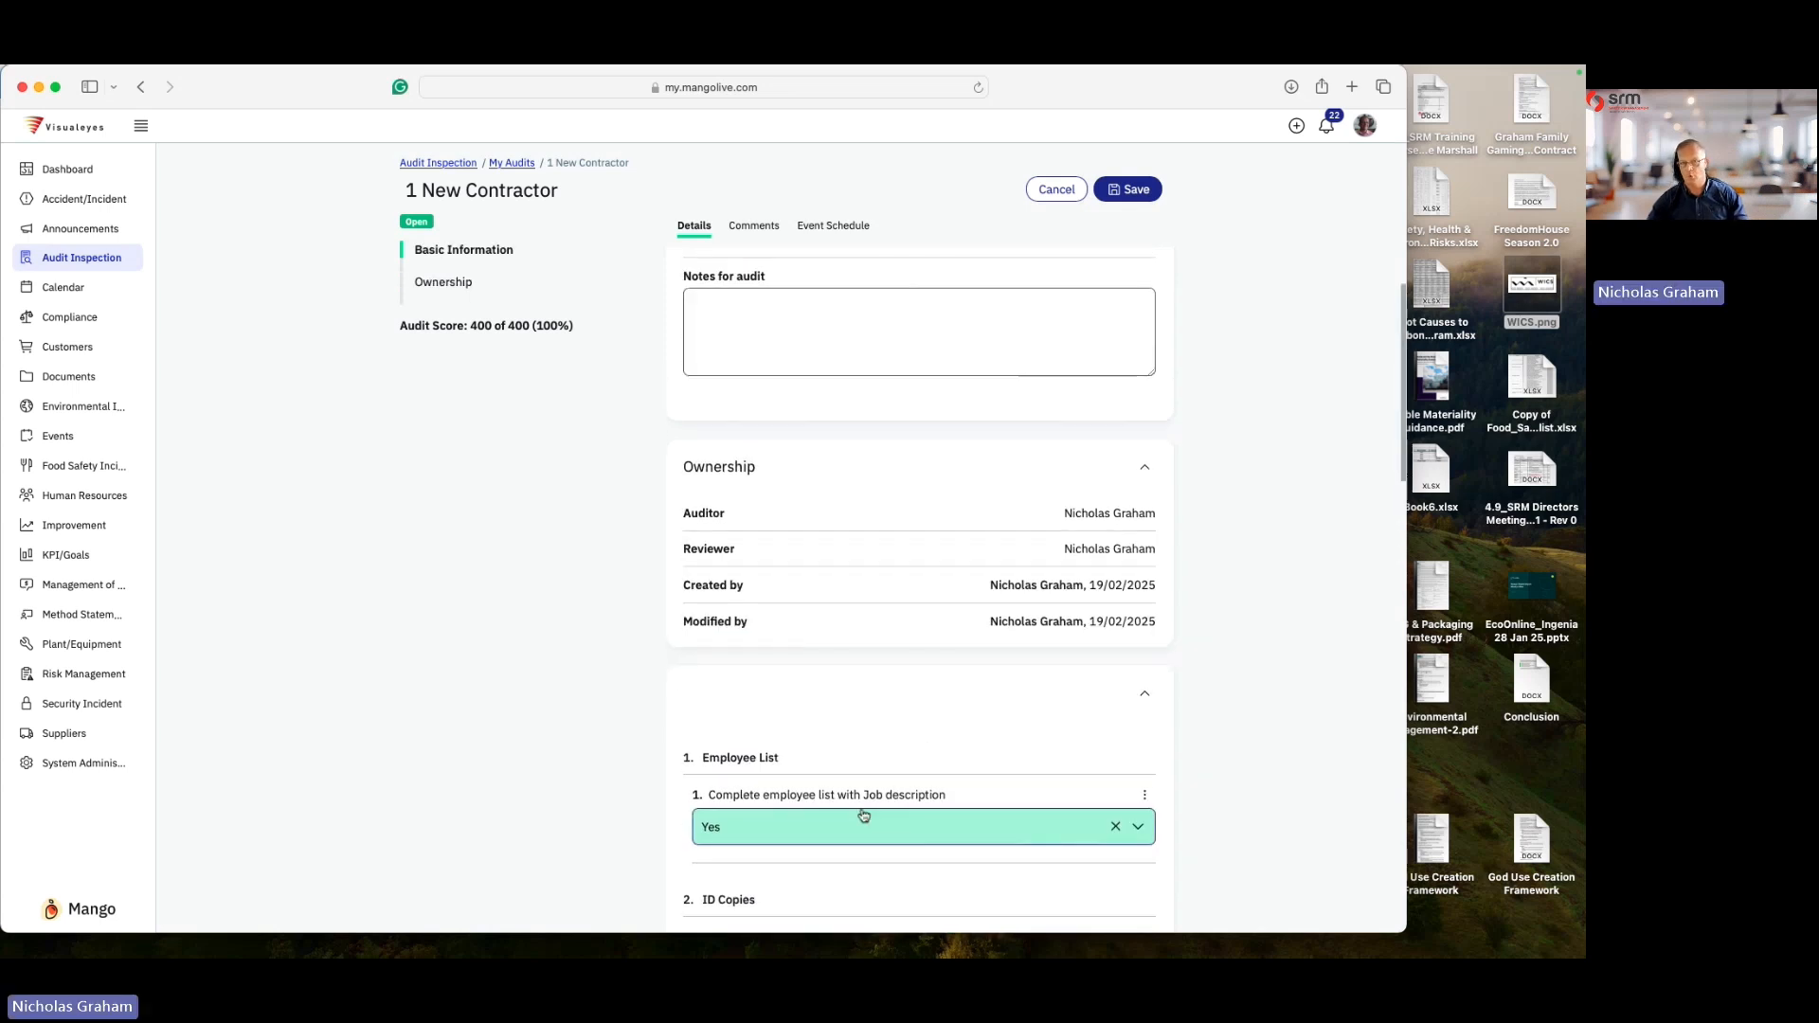
scroll(862, 816, "down", 5)
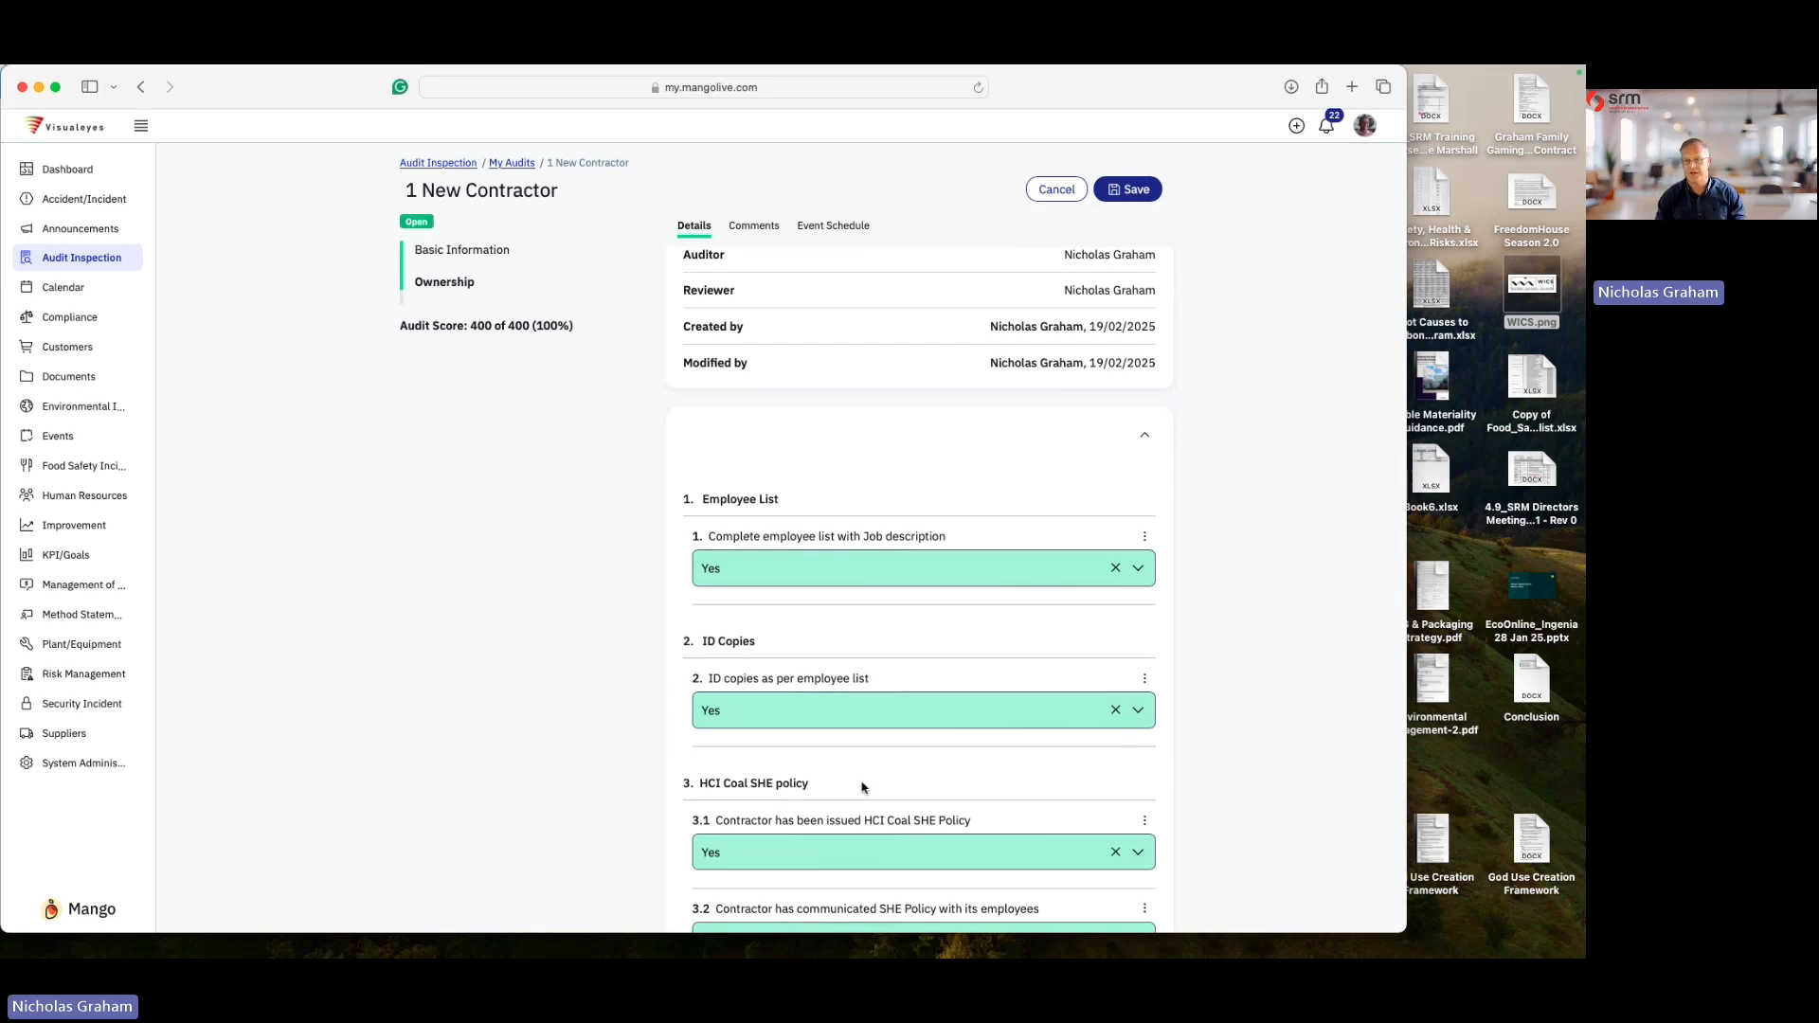
left_click(1136, 188)
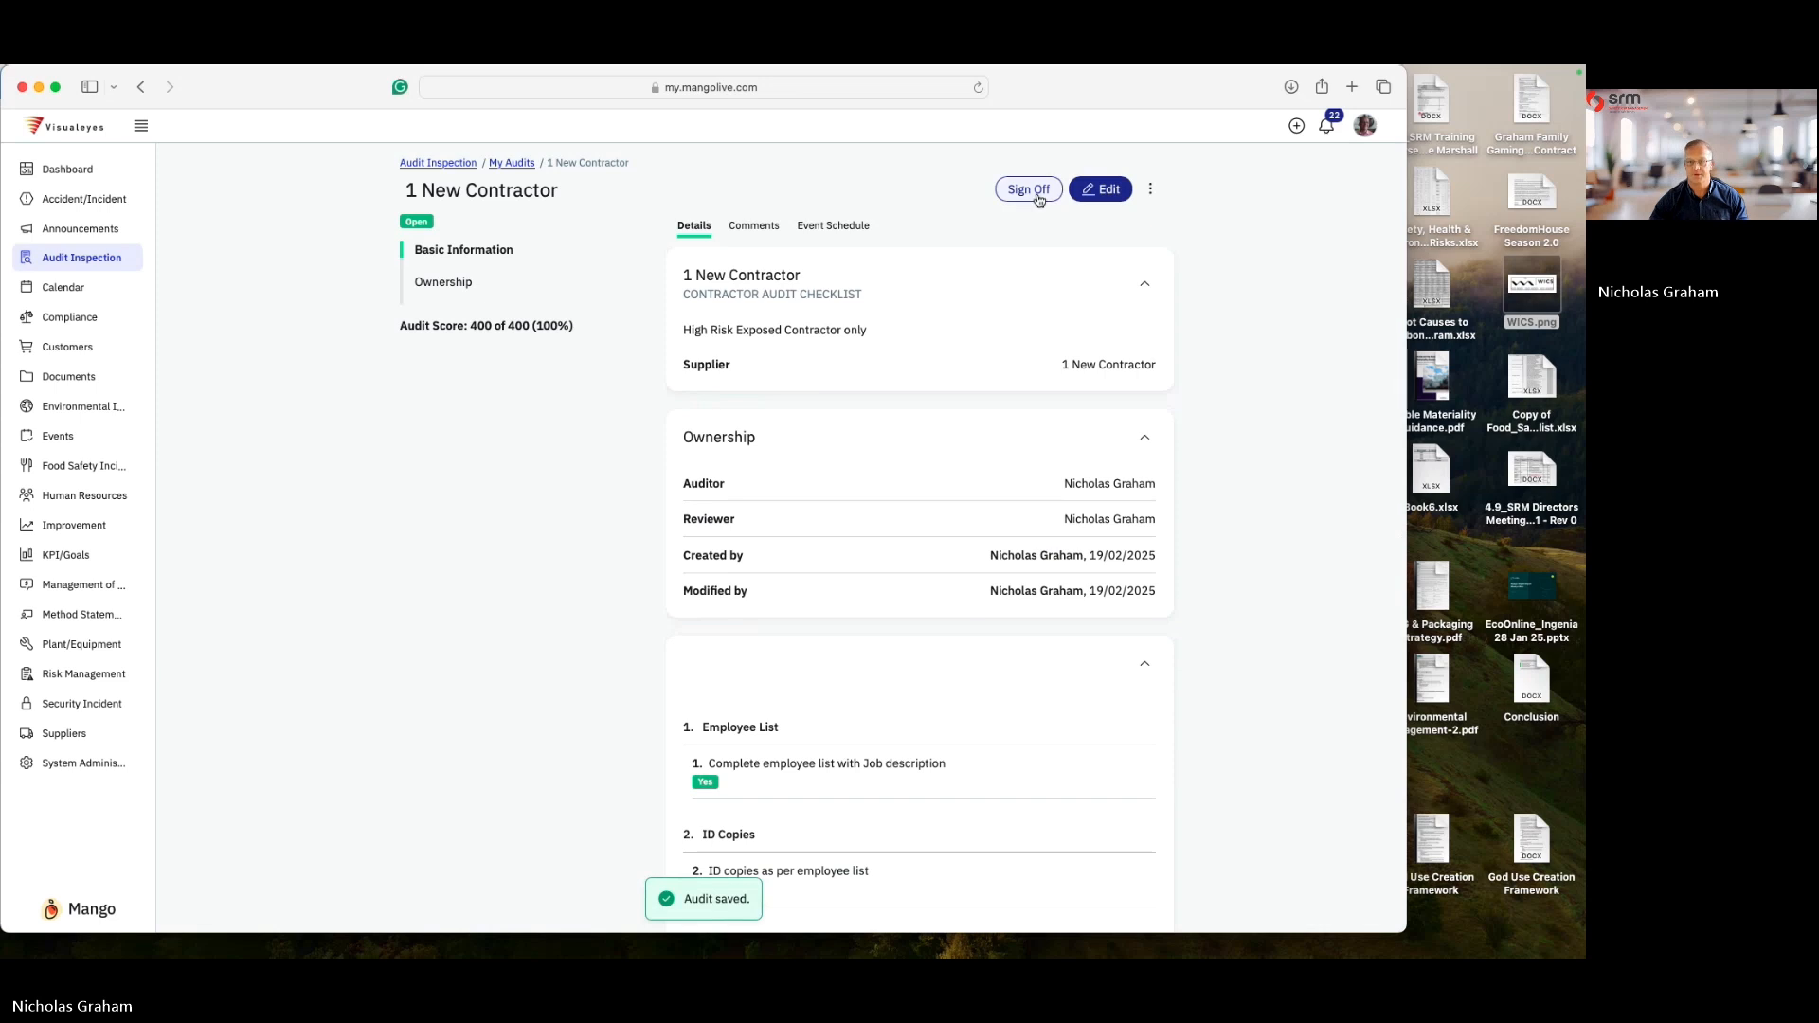
- Sign off the audit with the summary "Closed" and a drawn signature
left_click(1028, 188)
type("c")
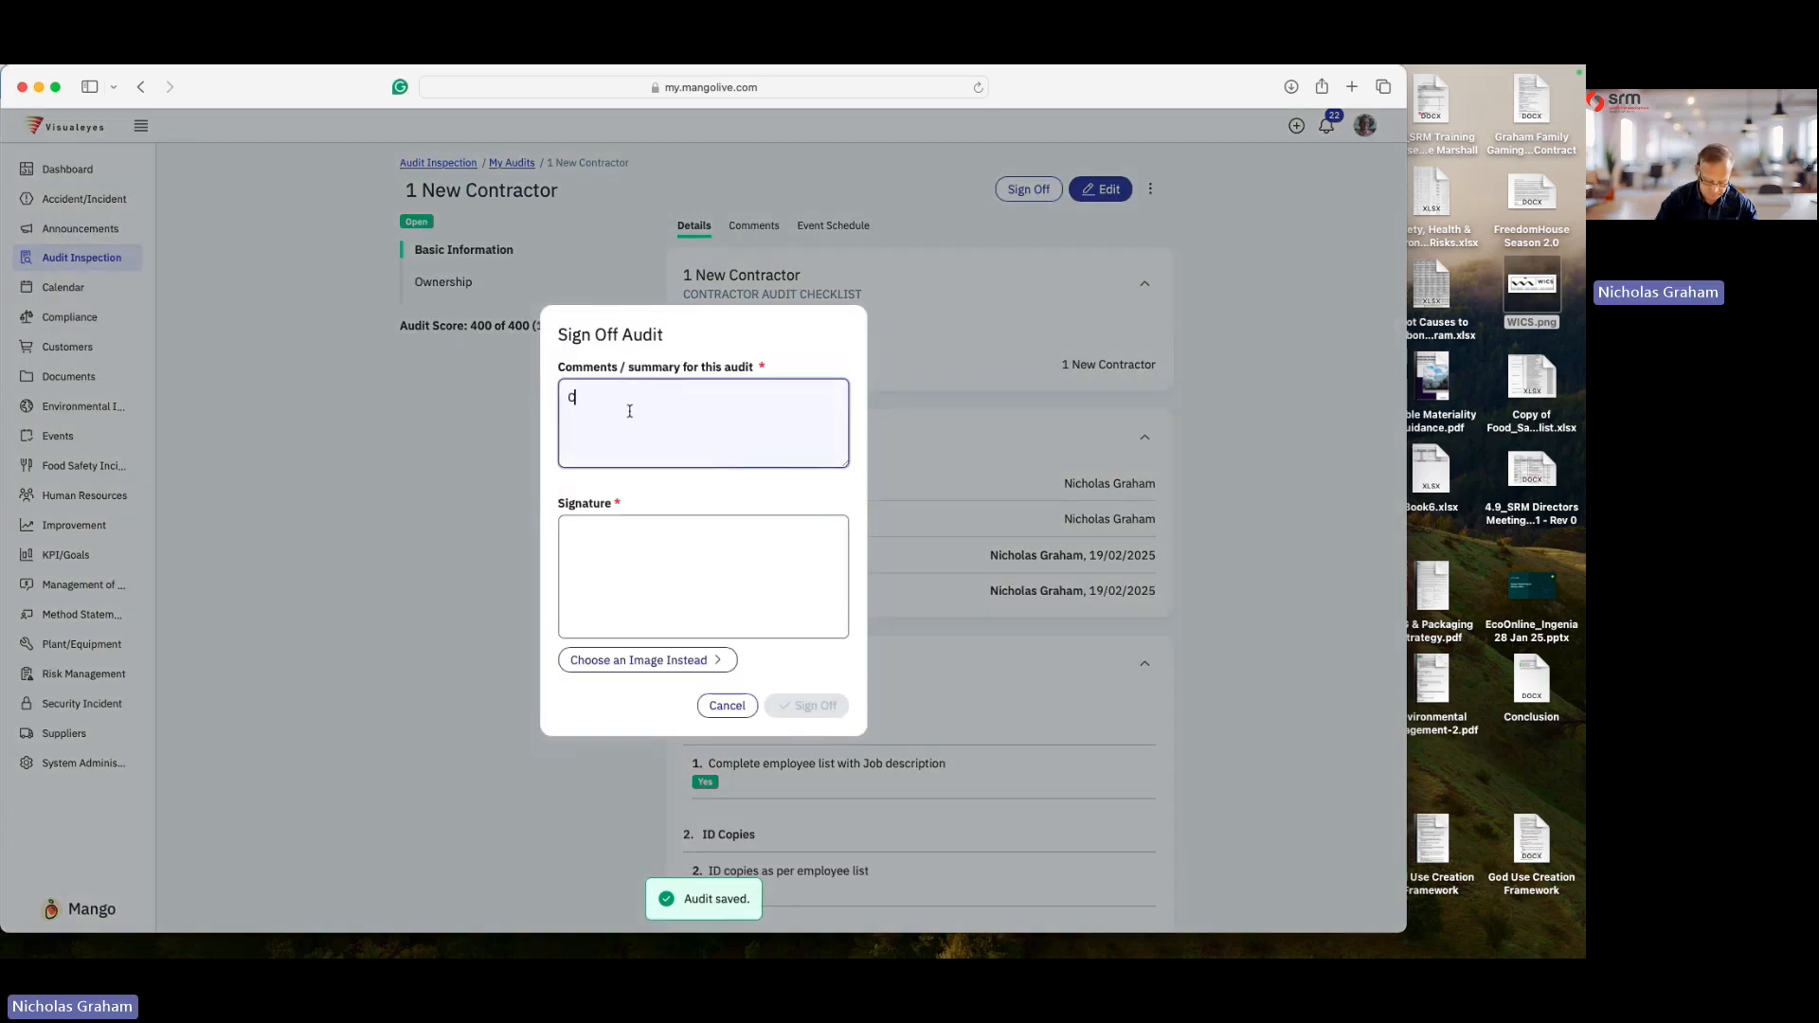
type("losed")
mouse_move(609, 568)
left_mouse_down()
mouse_move(668, 596)
mouse_move(805, 594)
left_mouse_up()
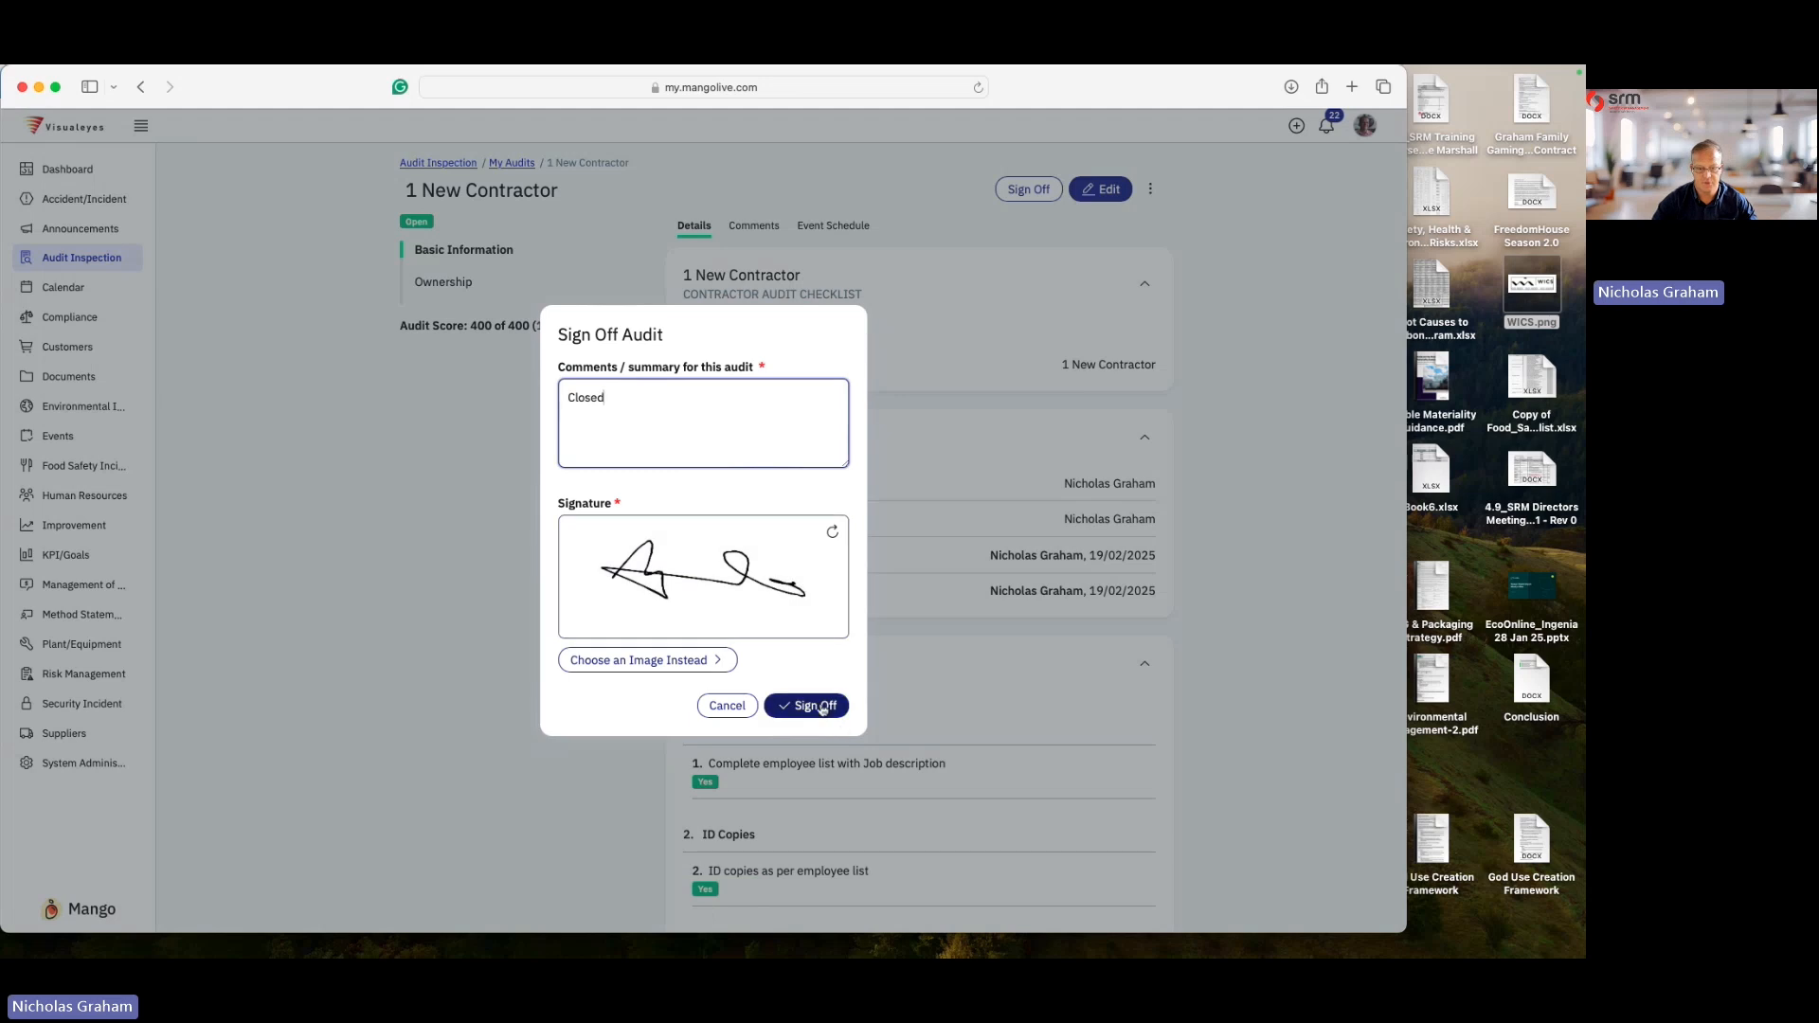
left_click(812, 706)
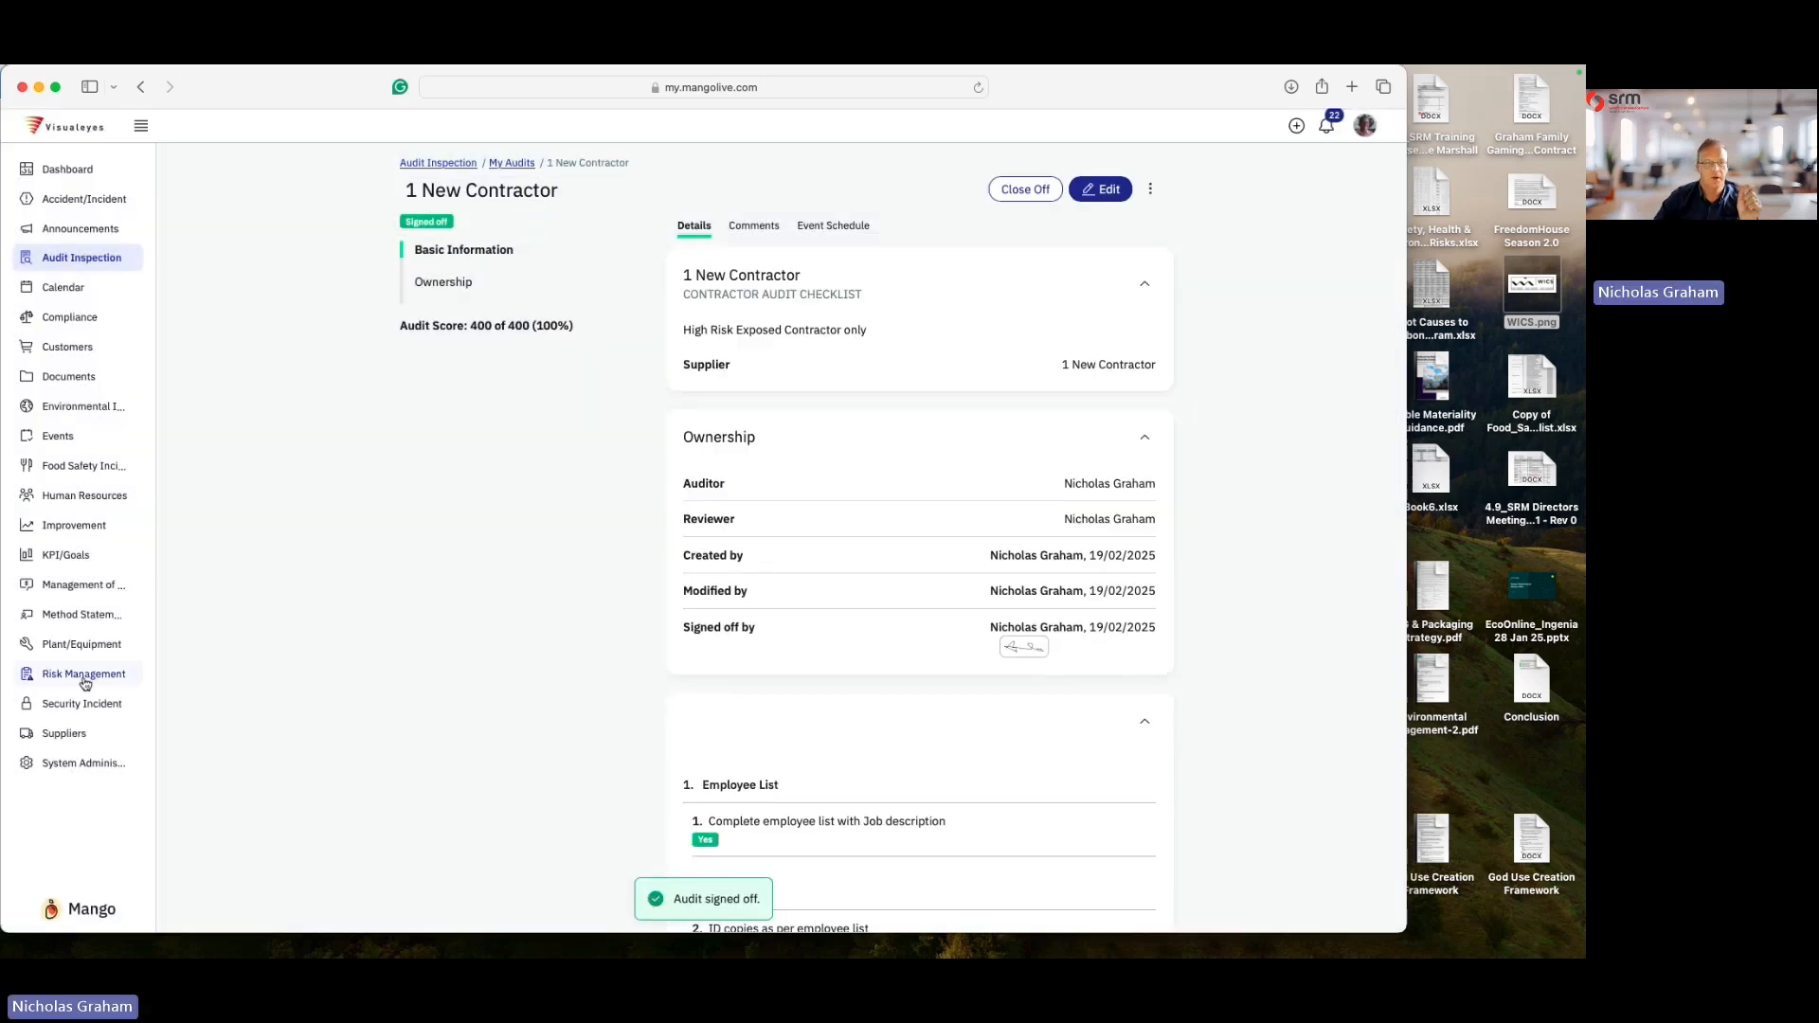
- Open the 1 New Contractor supplier's details and view its history
left_click(64, 734)
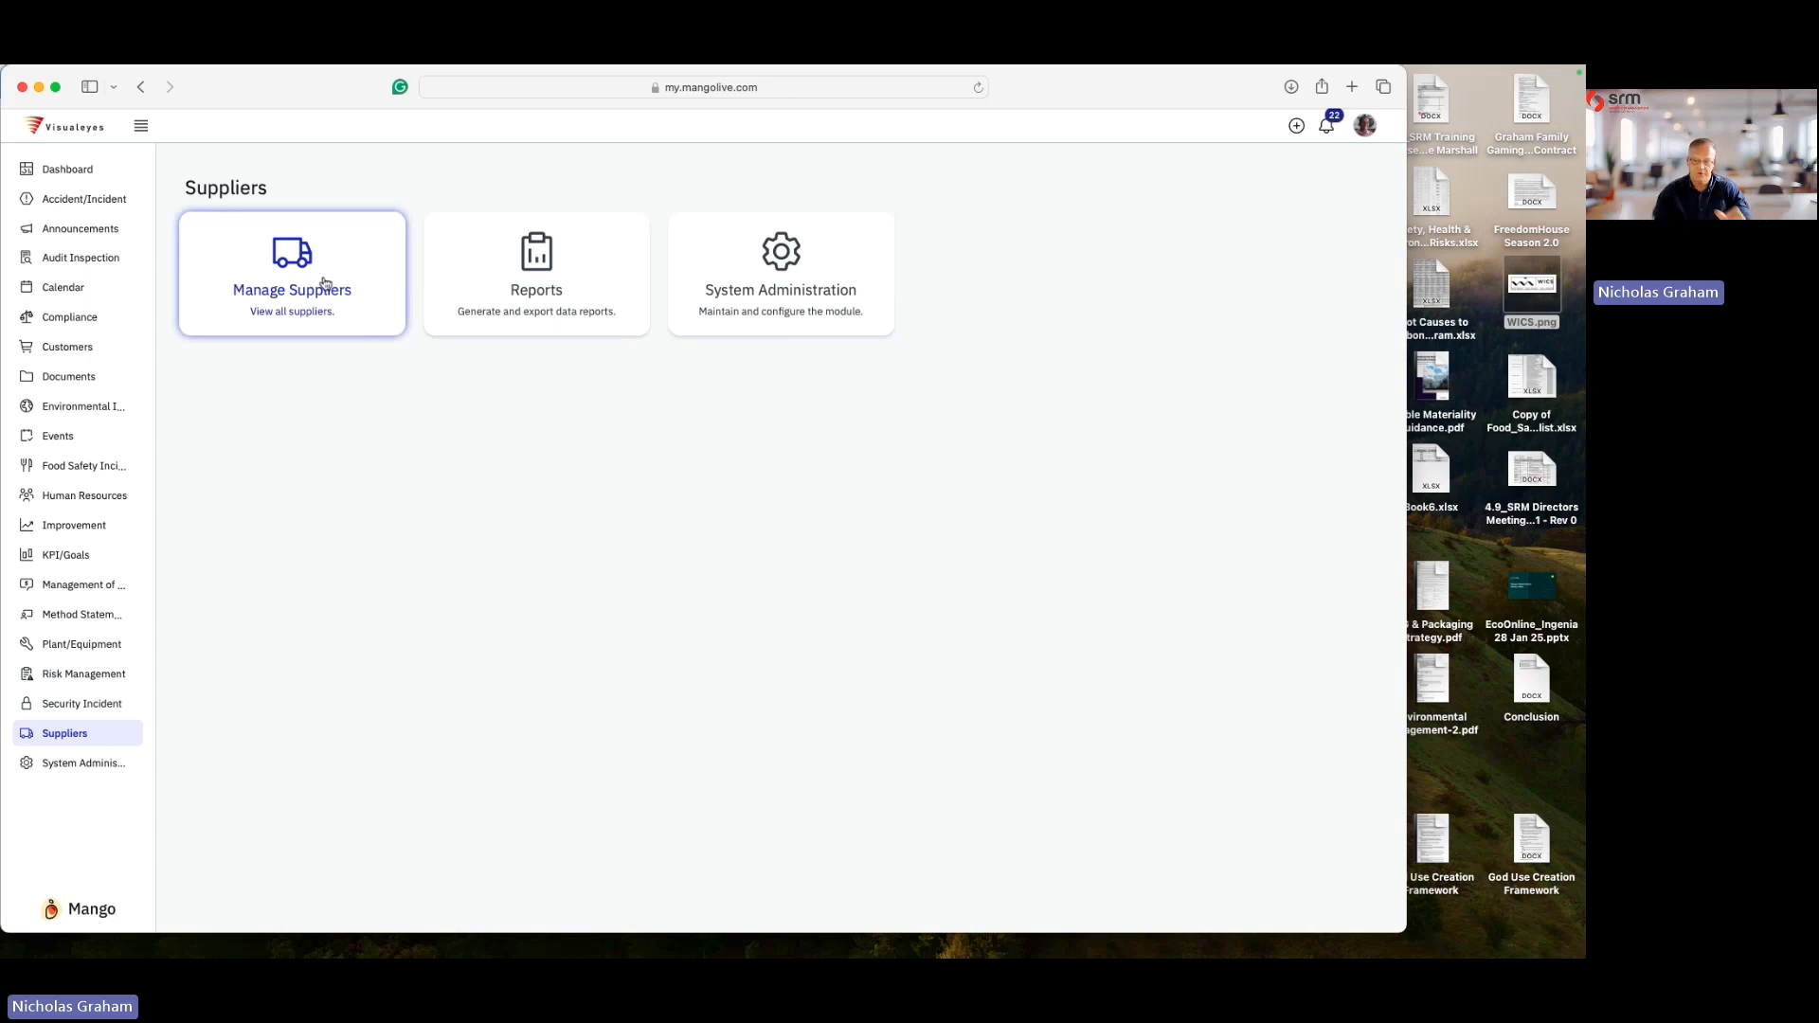
left_click(324, 283)
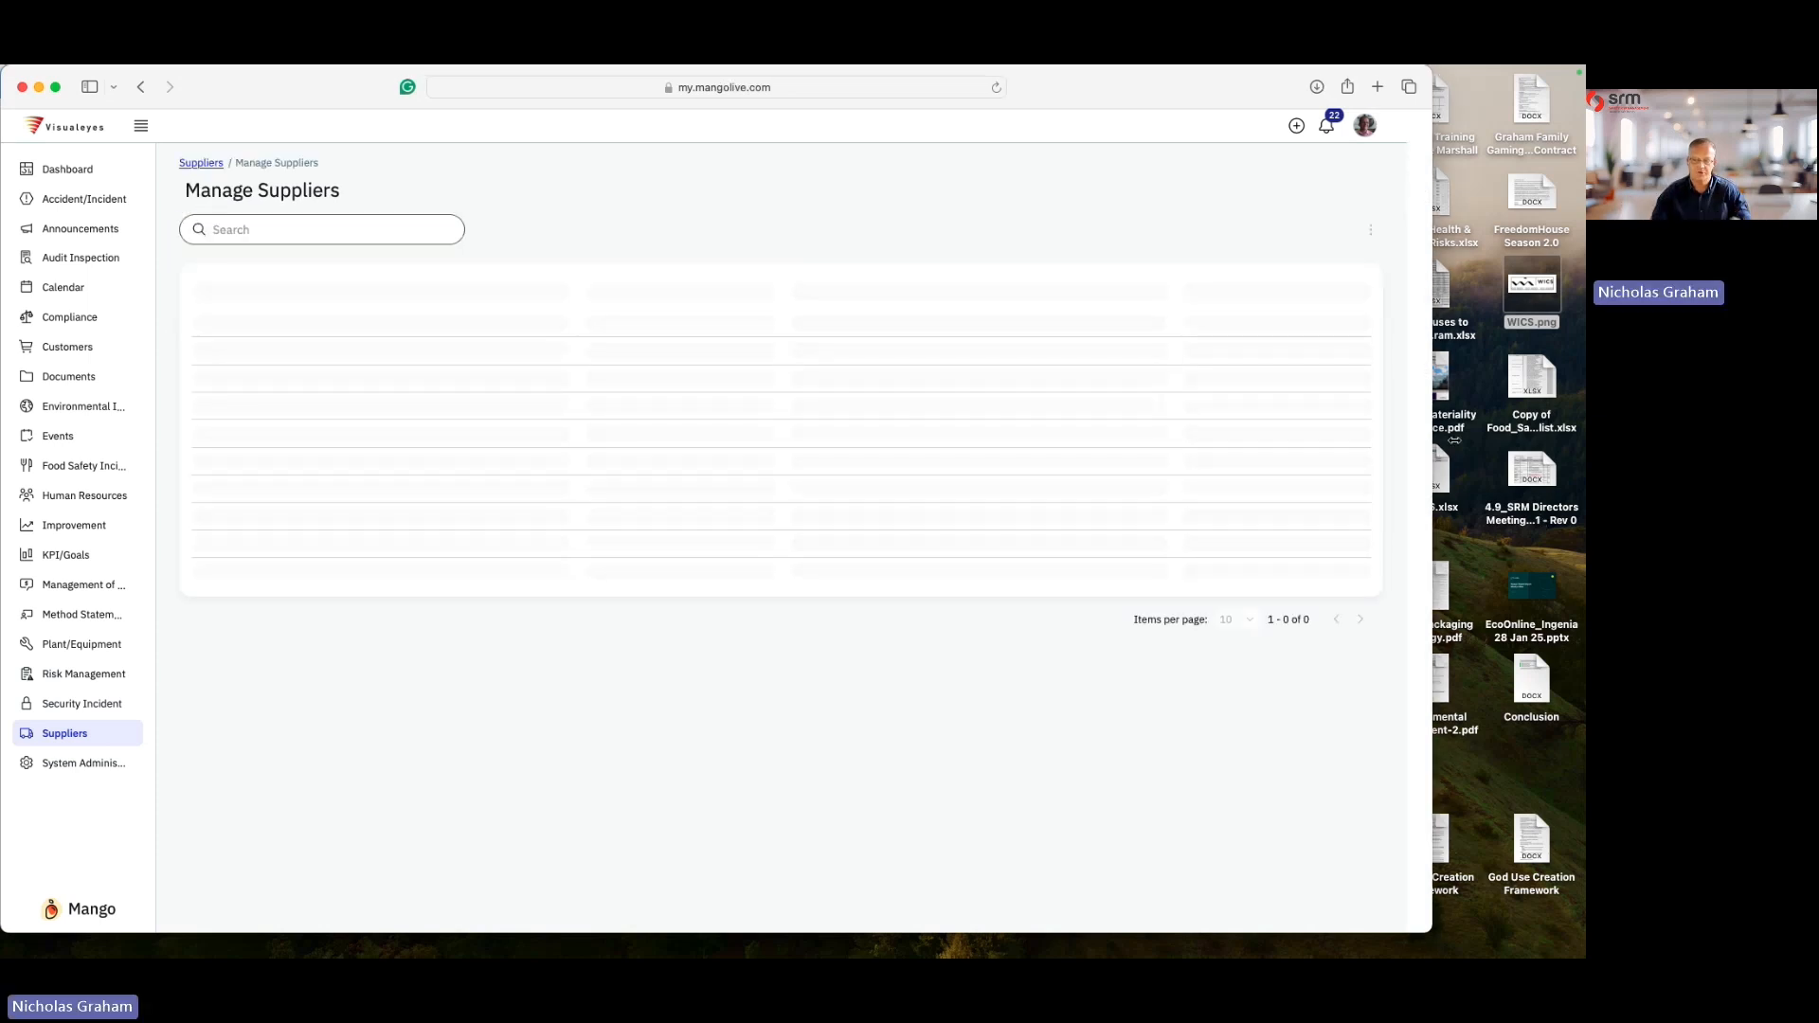
double_click(1406, 443)
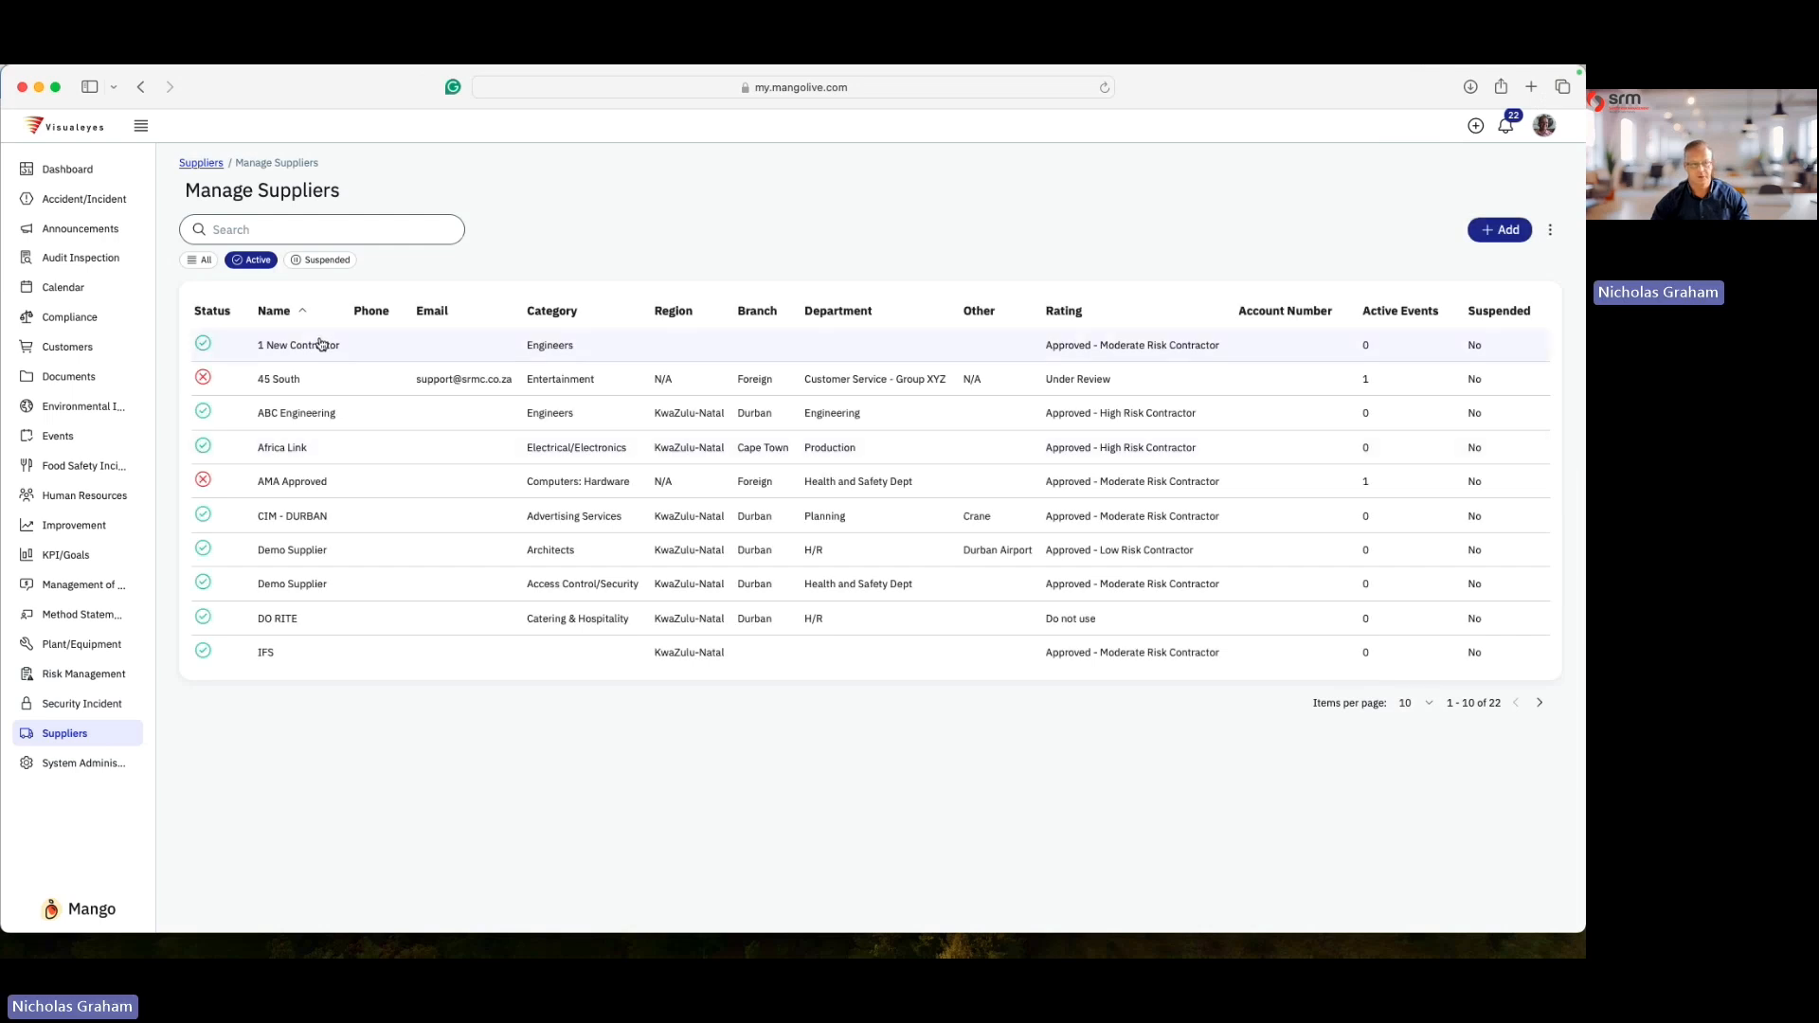
left_click(321, 345)
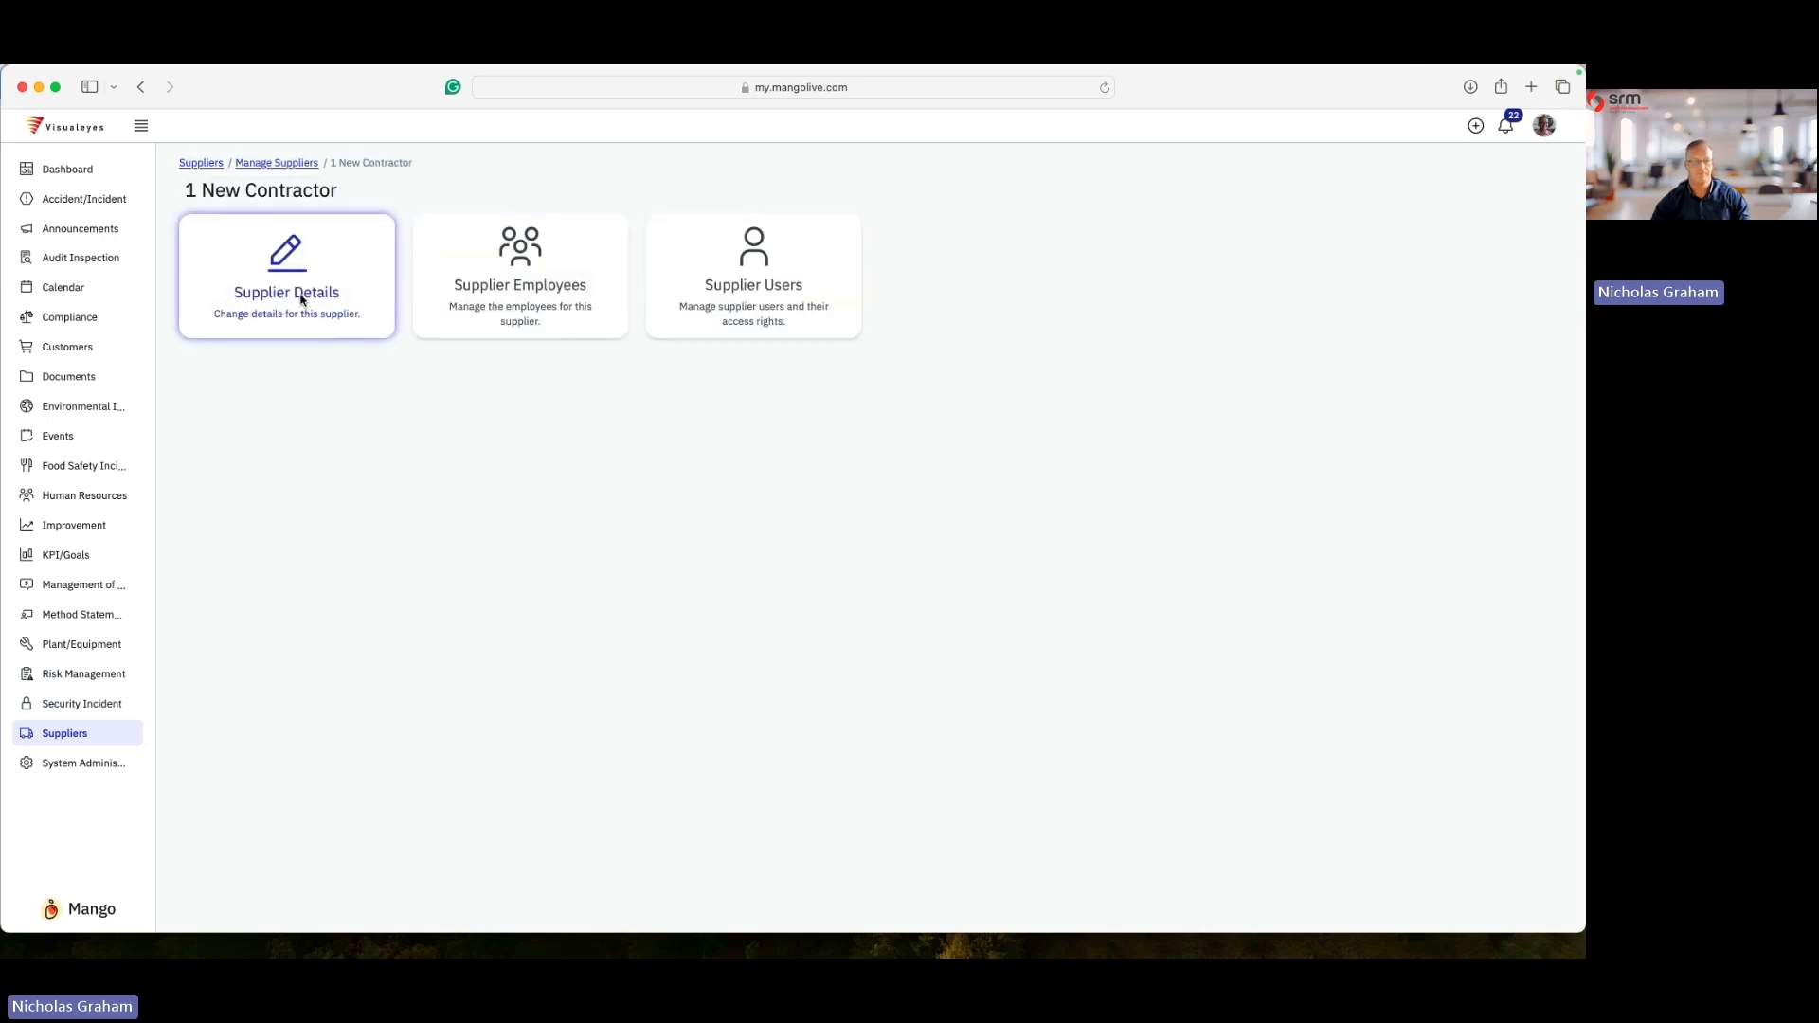
left_click(301, 300)
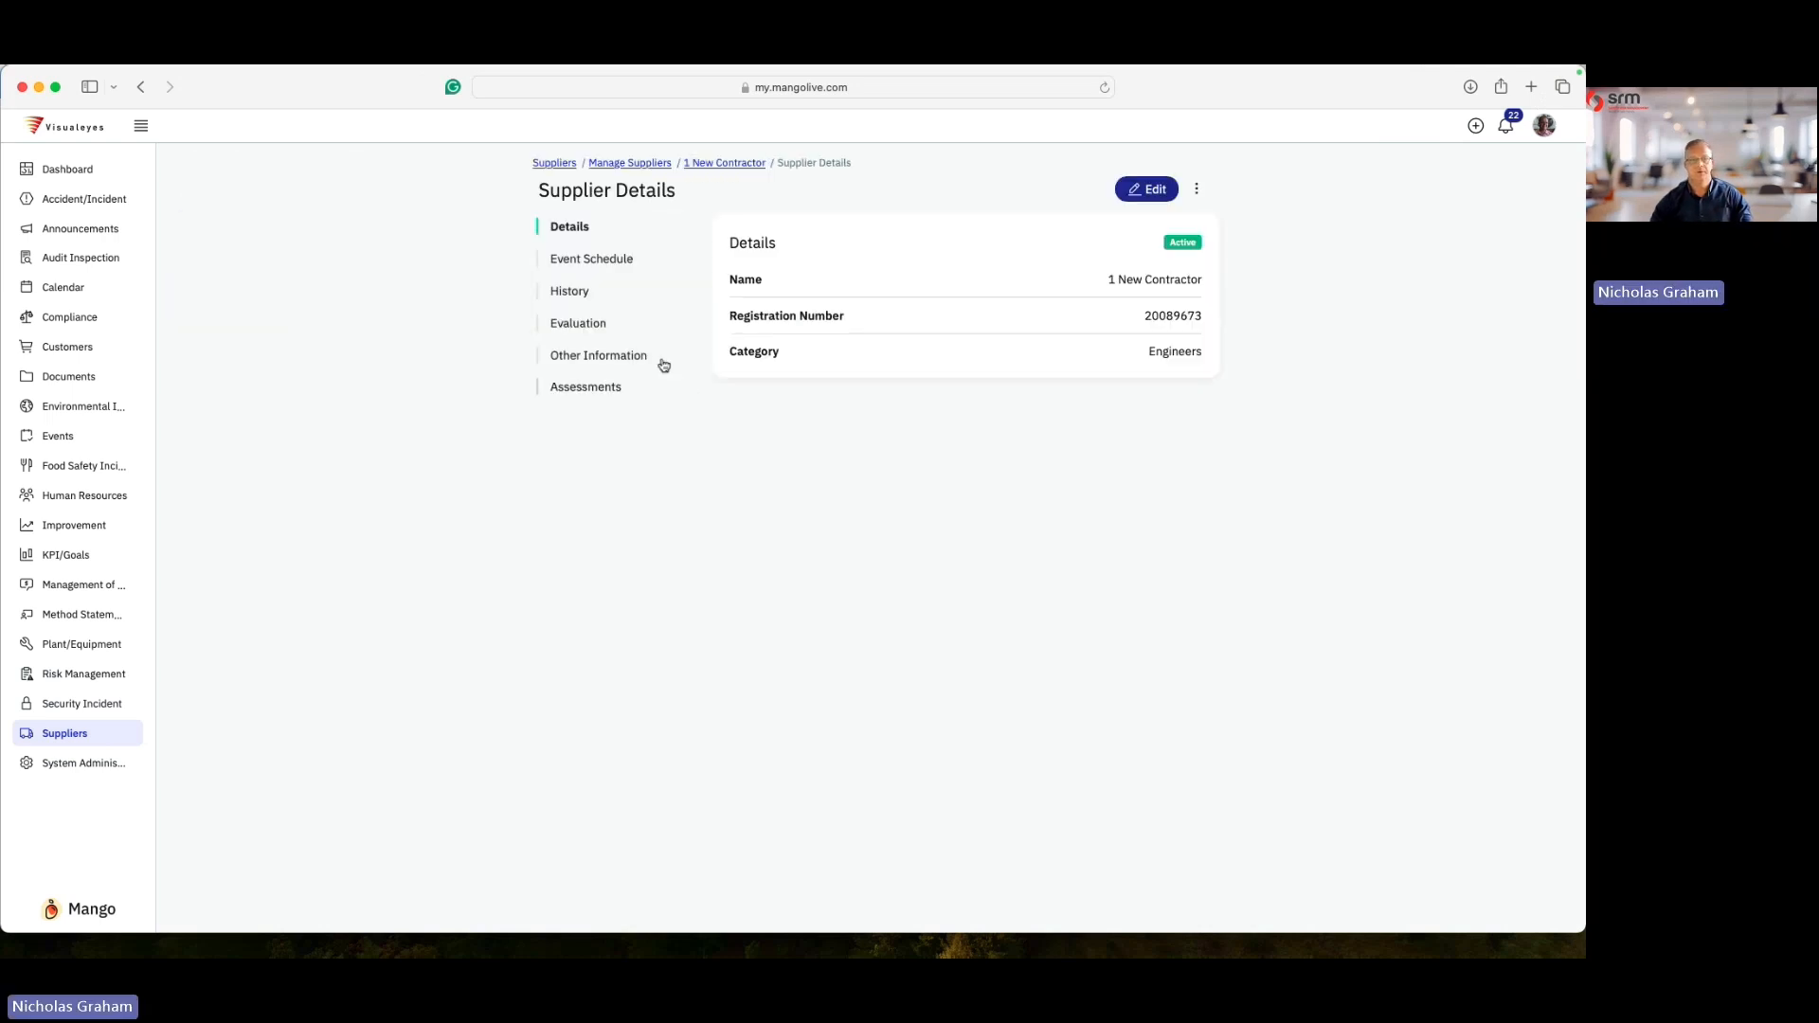
left_click(573, 292)
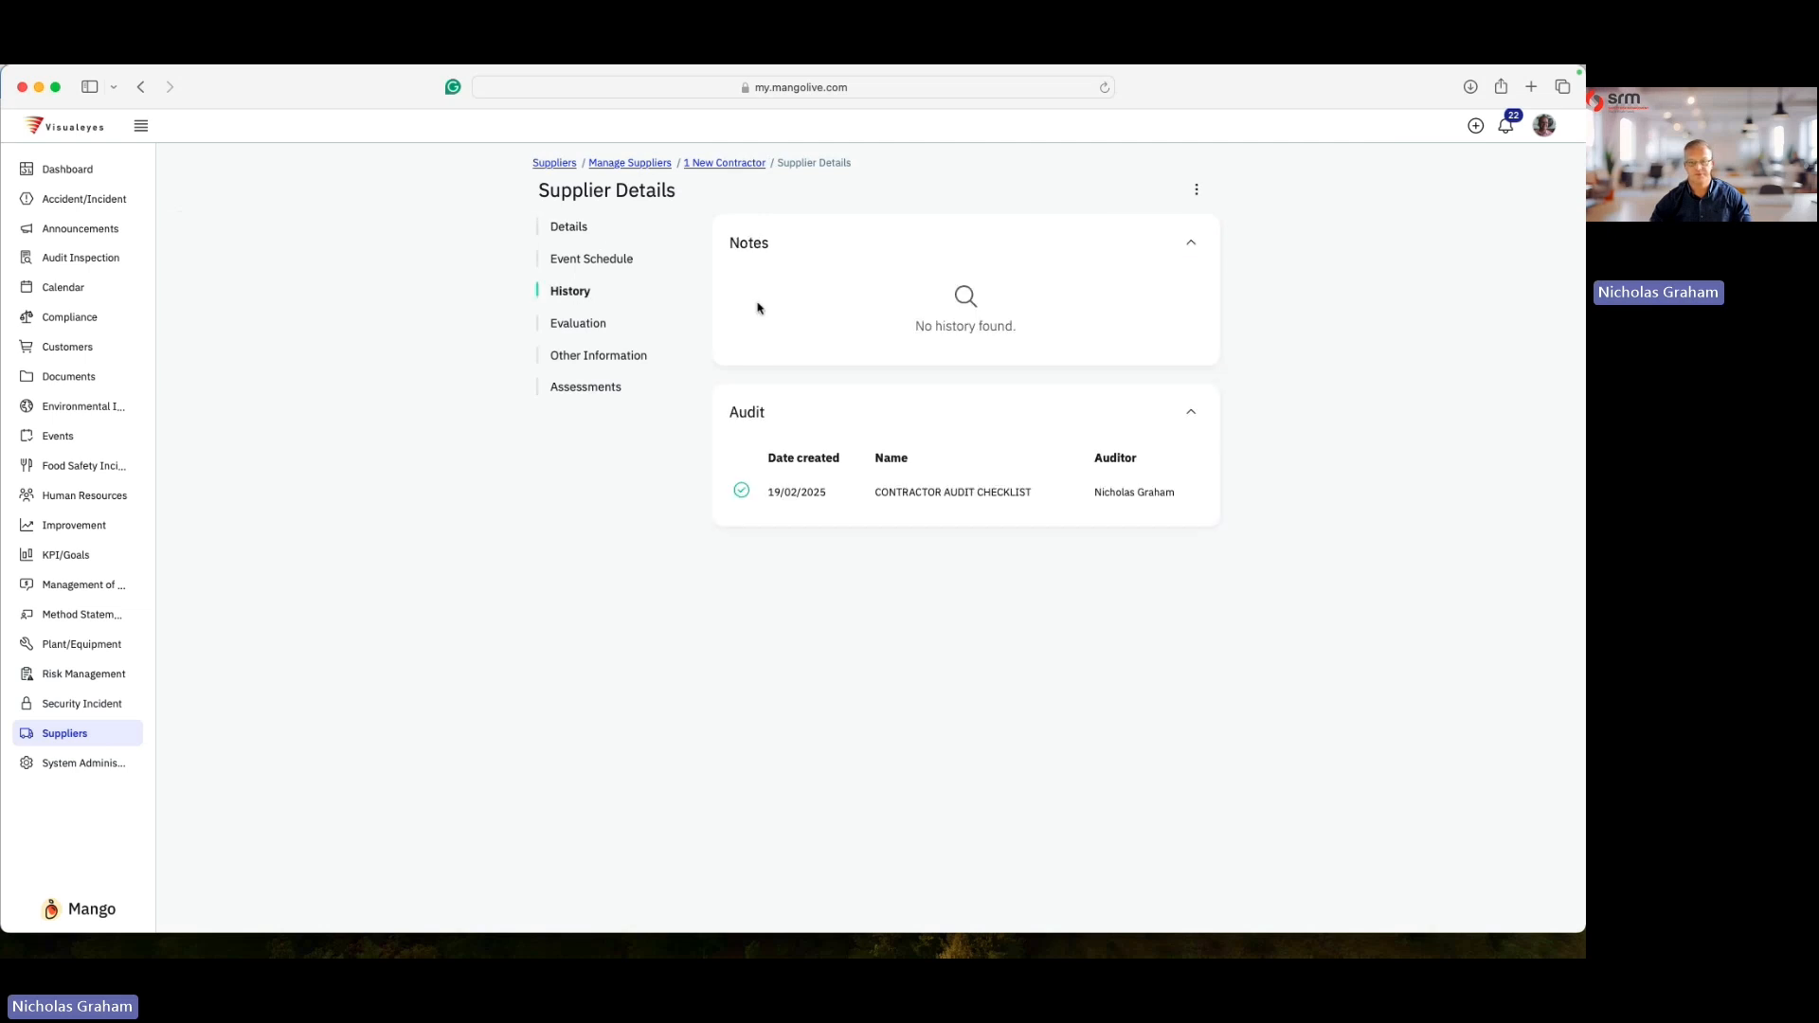
- Open the CONTRACTOR AUDIT CHECKLIST entry from the supplier's audit history, then return to the supplier's tab
left_click(920, 496)
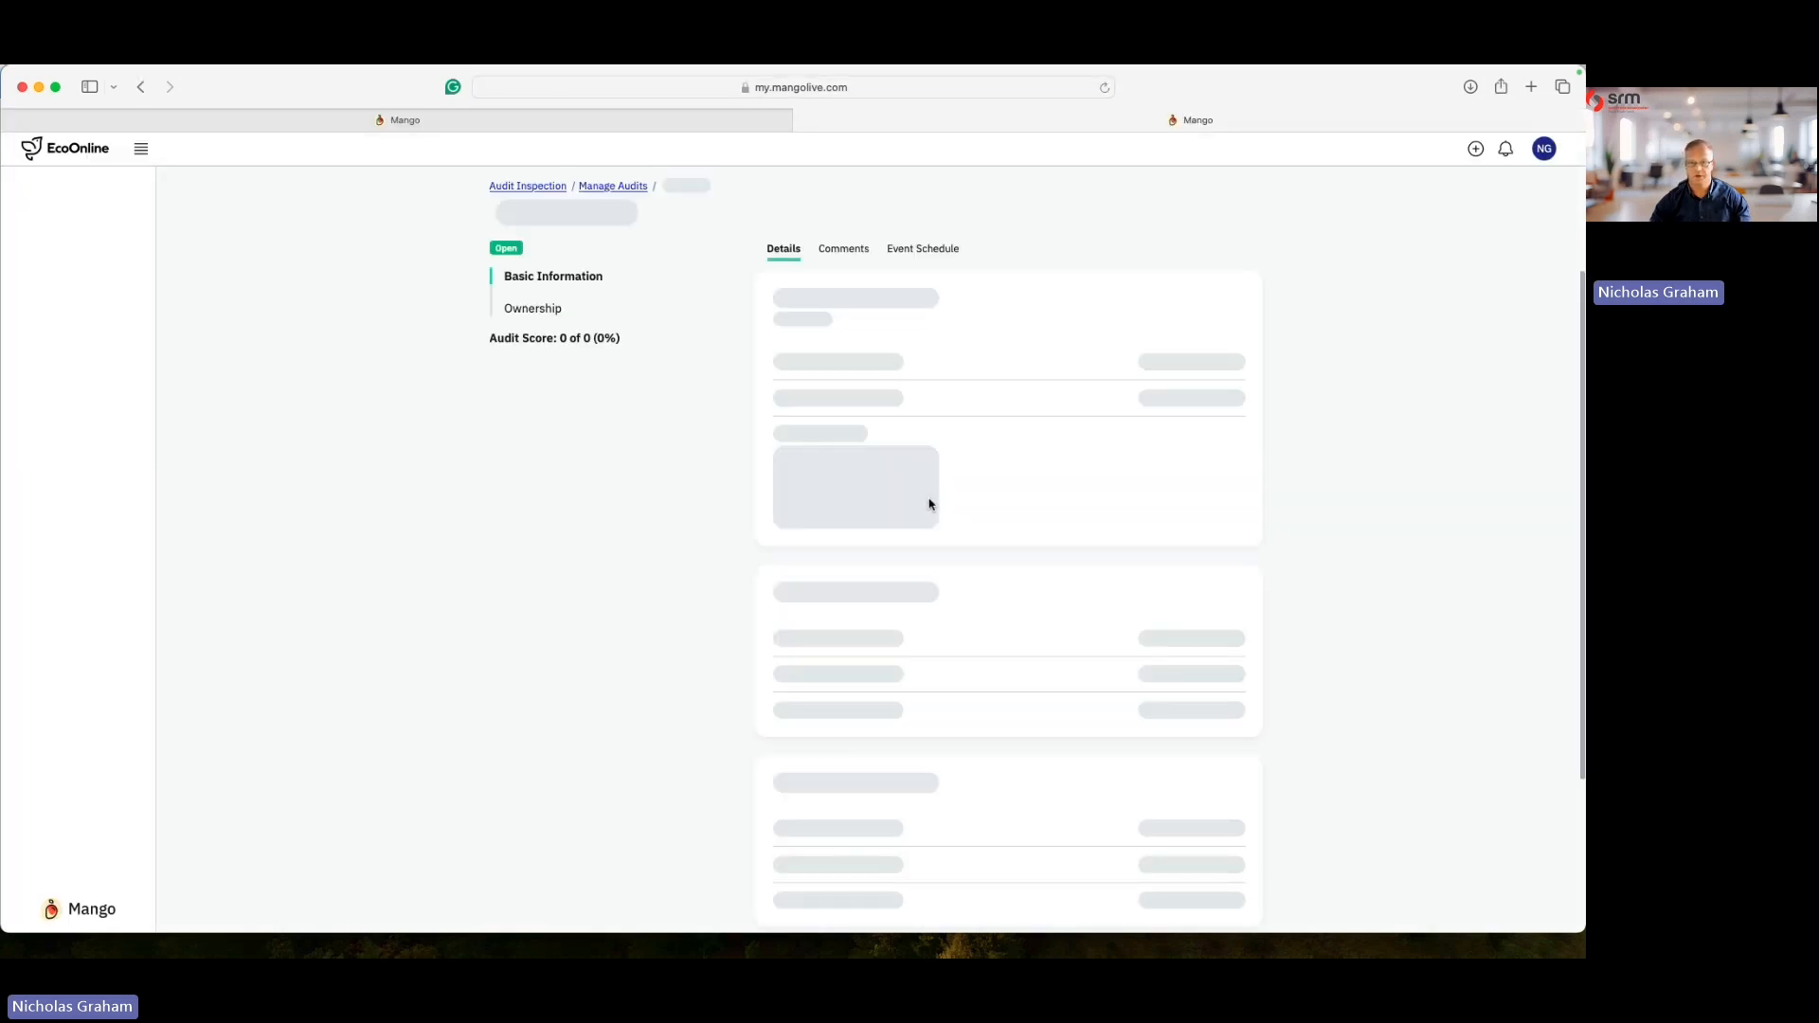
scroll(973, 611, "down", 2)
scroll(966, 596, "up", 7)
left_click(803, 122)
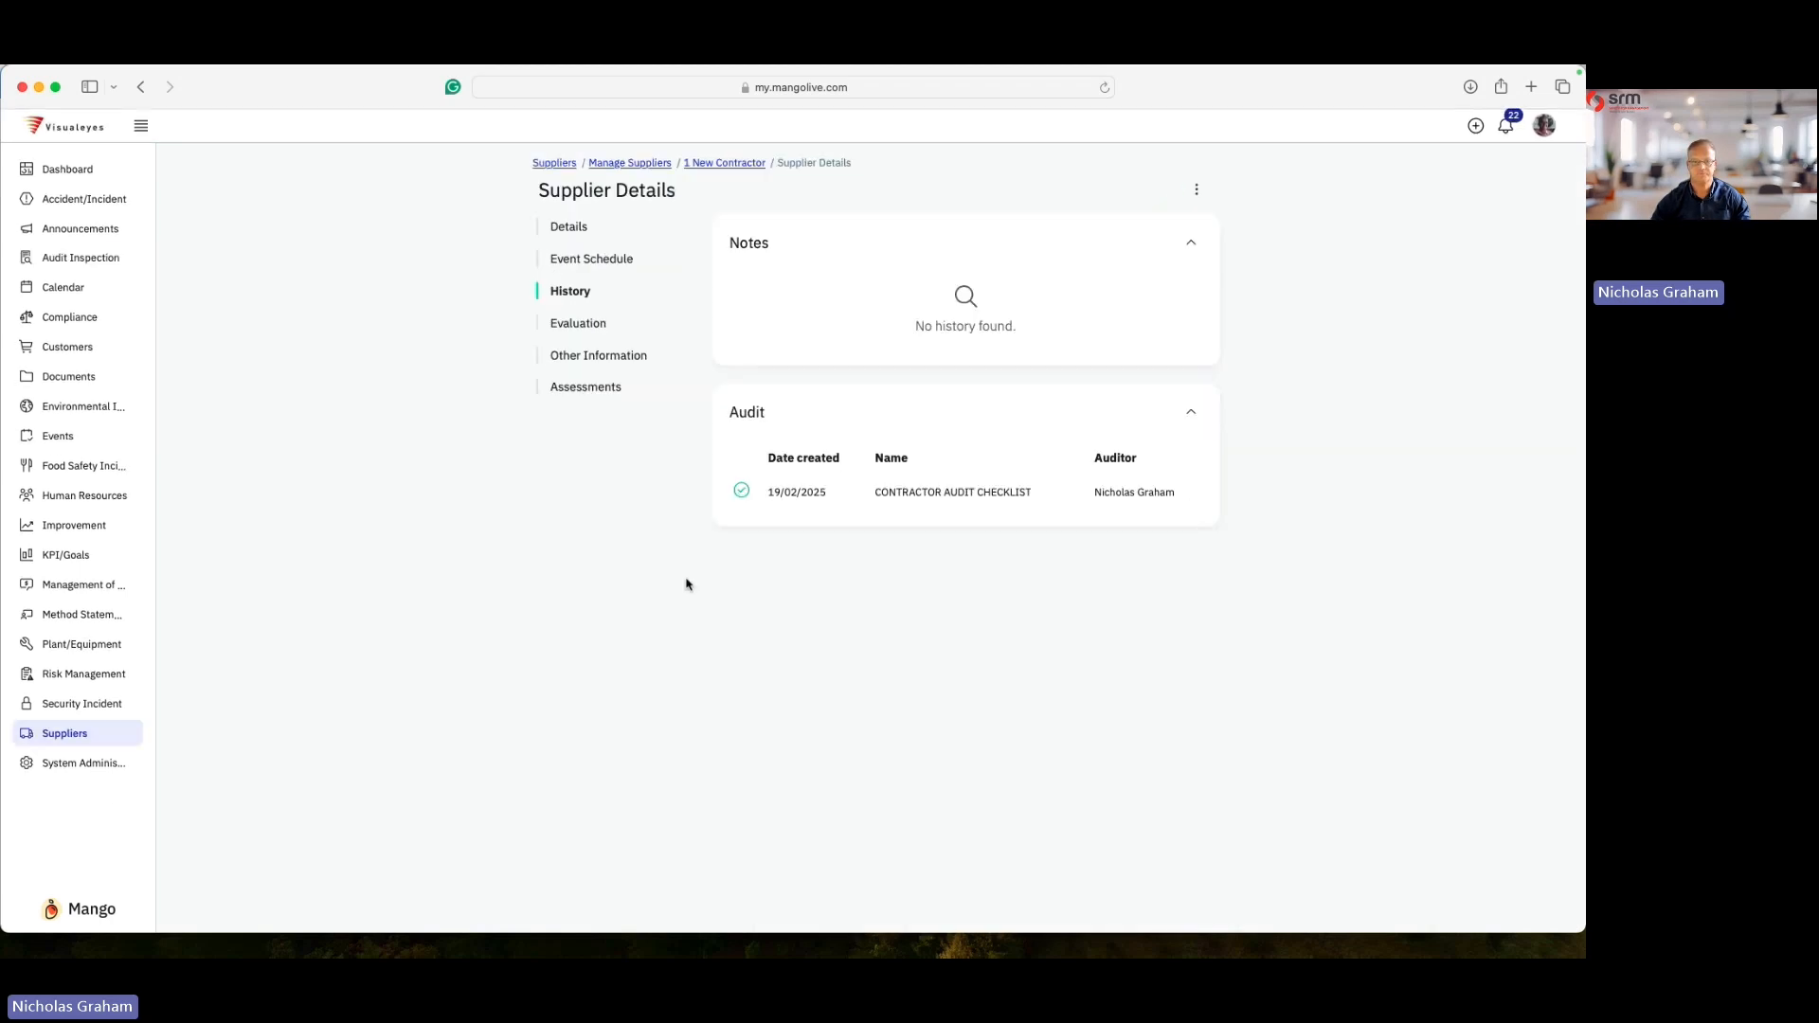
- View all of the supplier's assessments
left_click(592, 389)
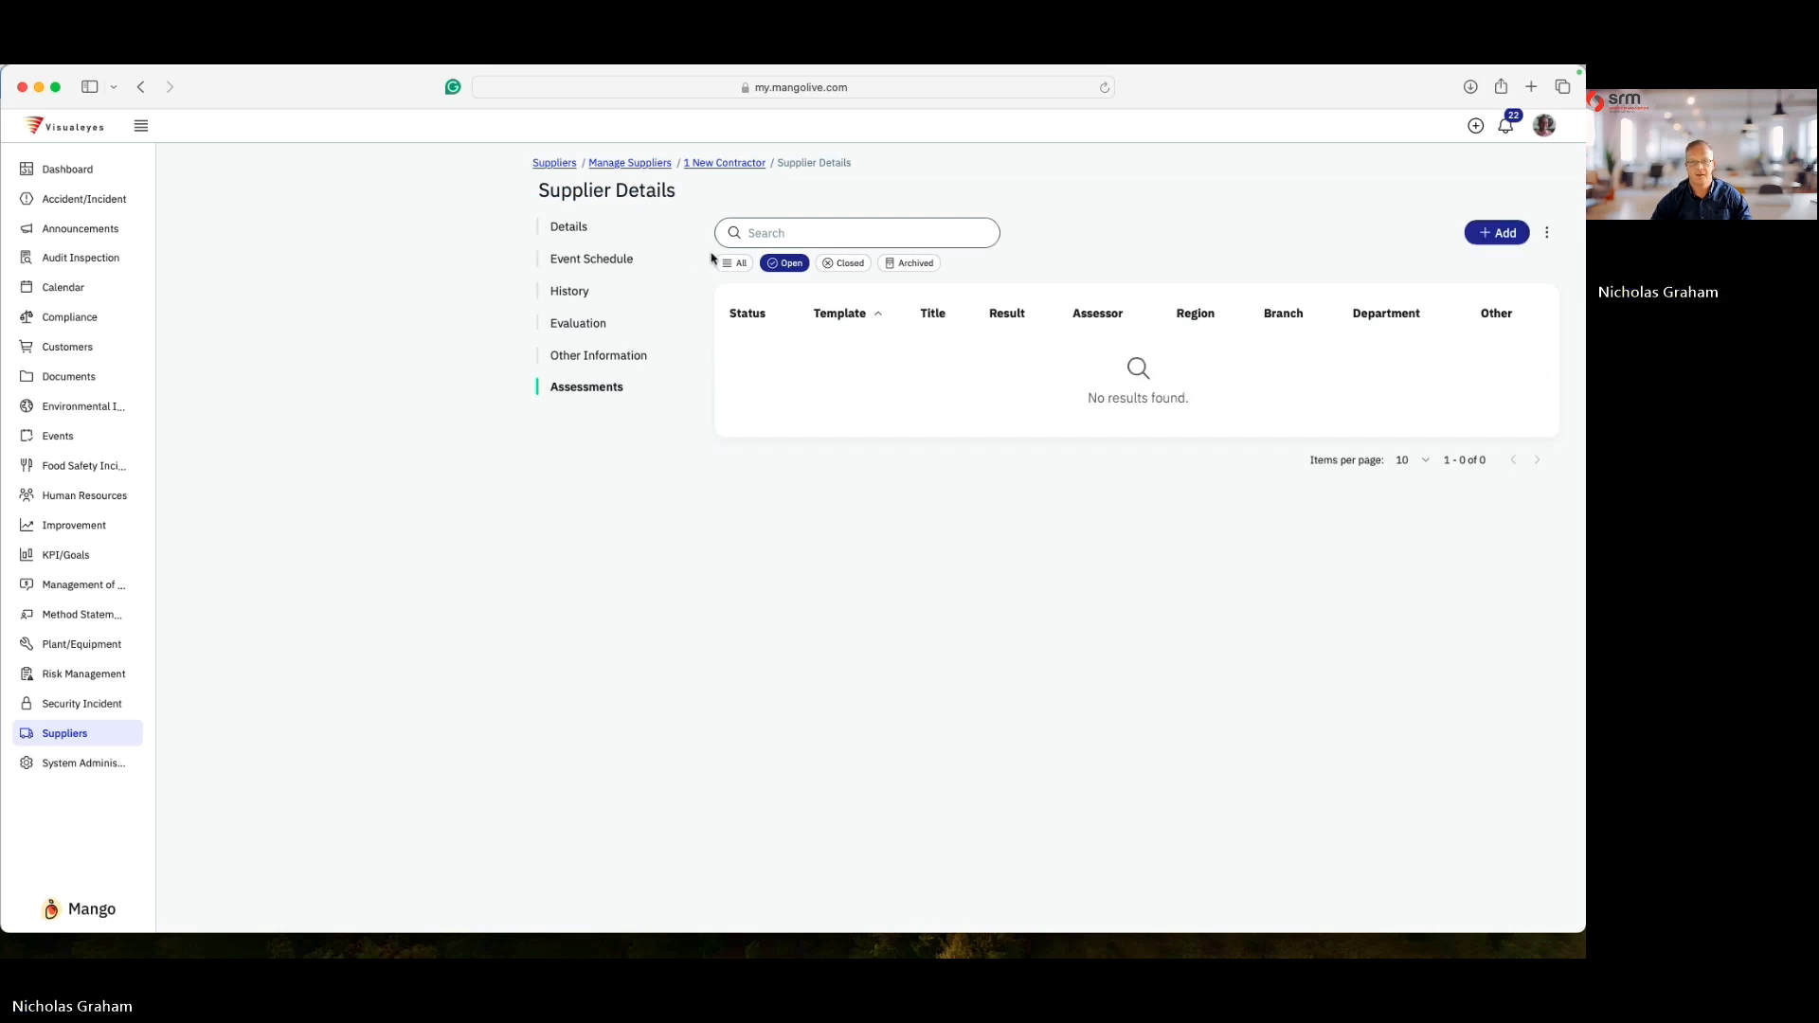
left_click(742, 264)
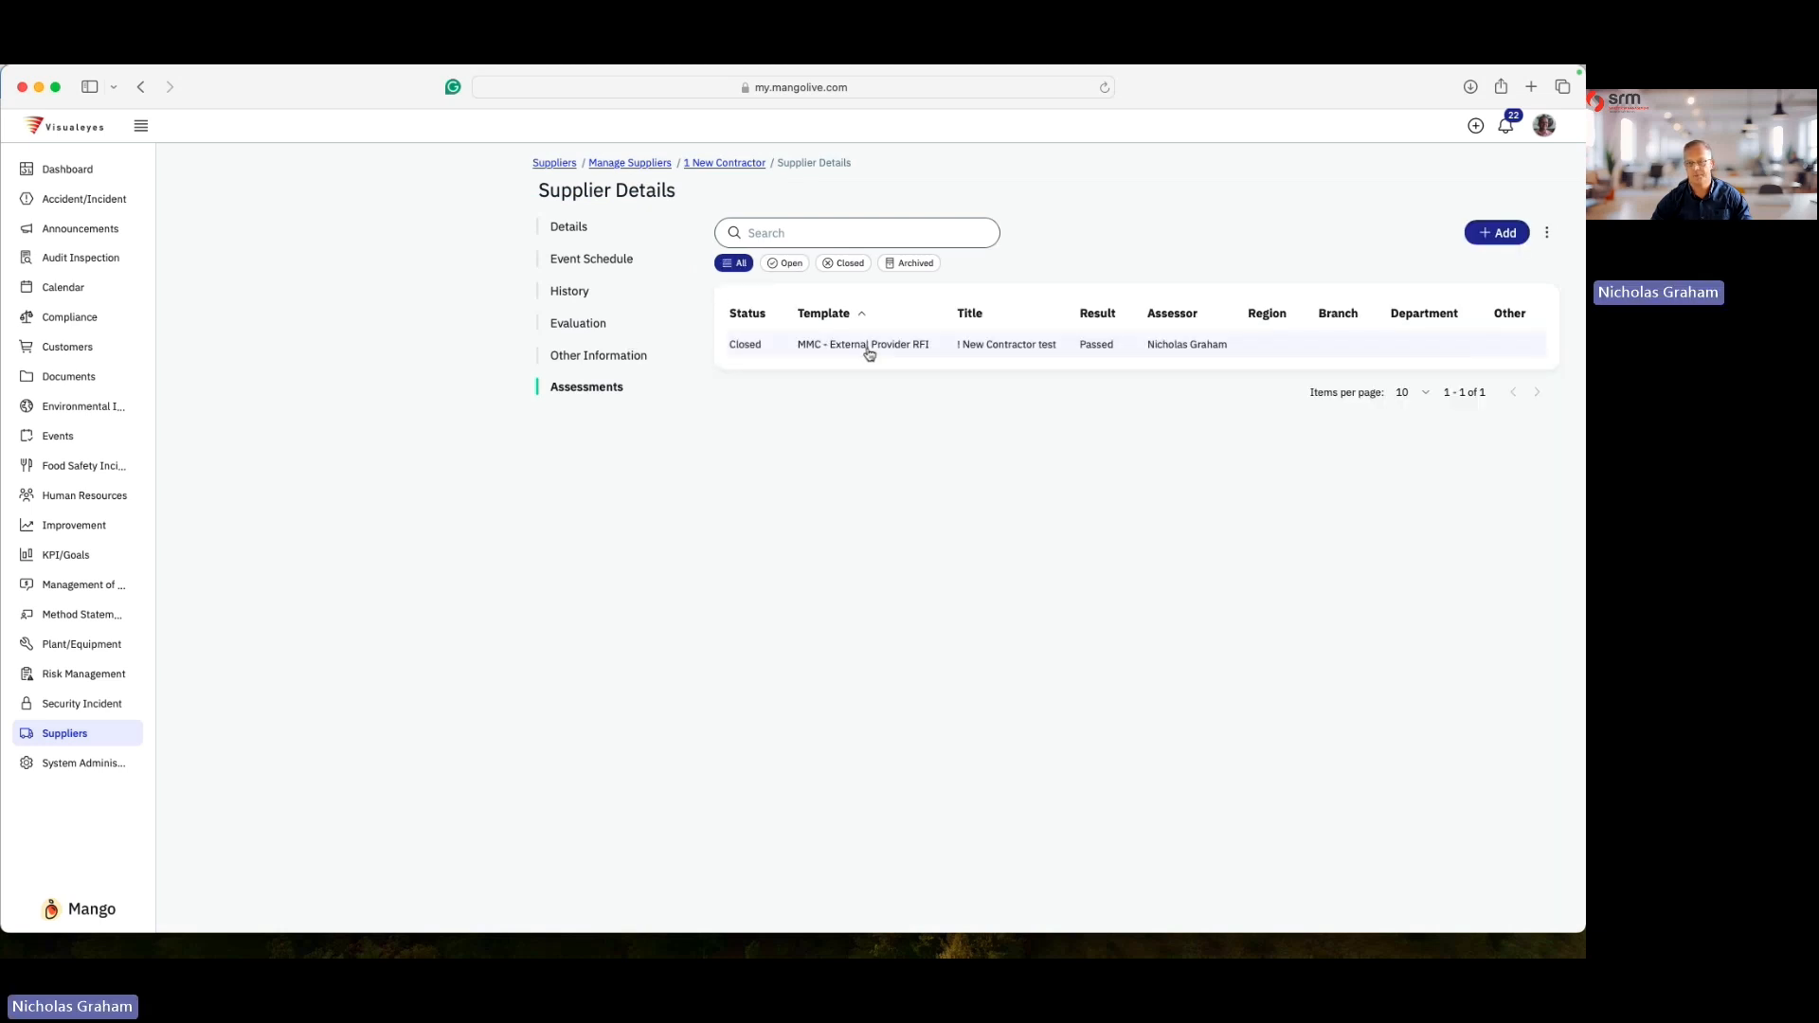
- Open the MMC - External Provider RFI assessment's details, view its options menu, and close it
left_click(869, 350)
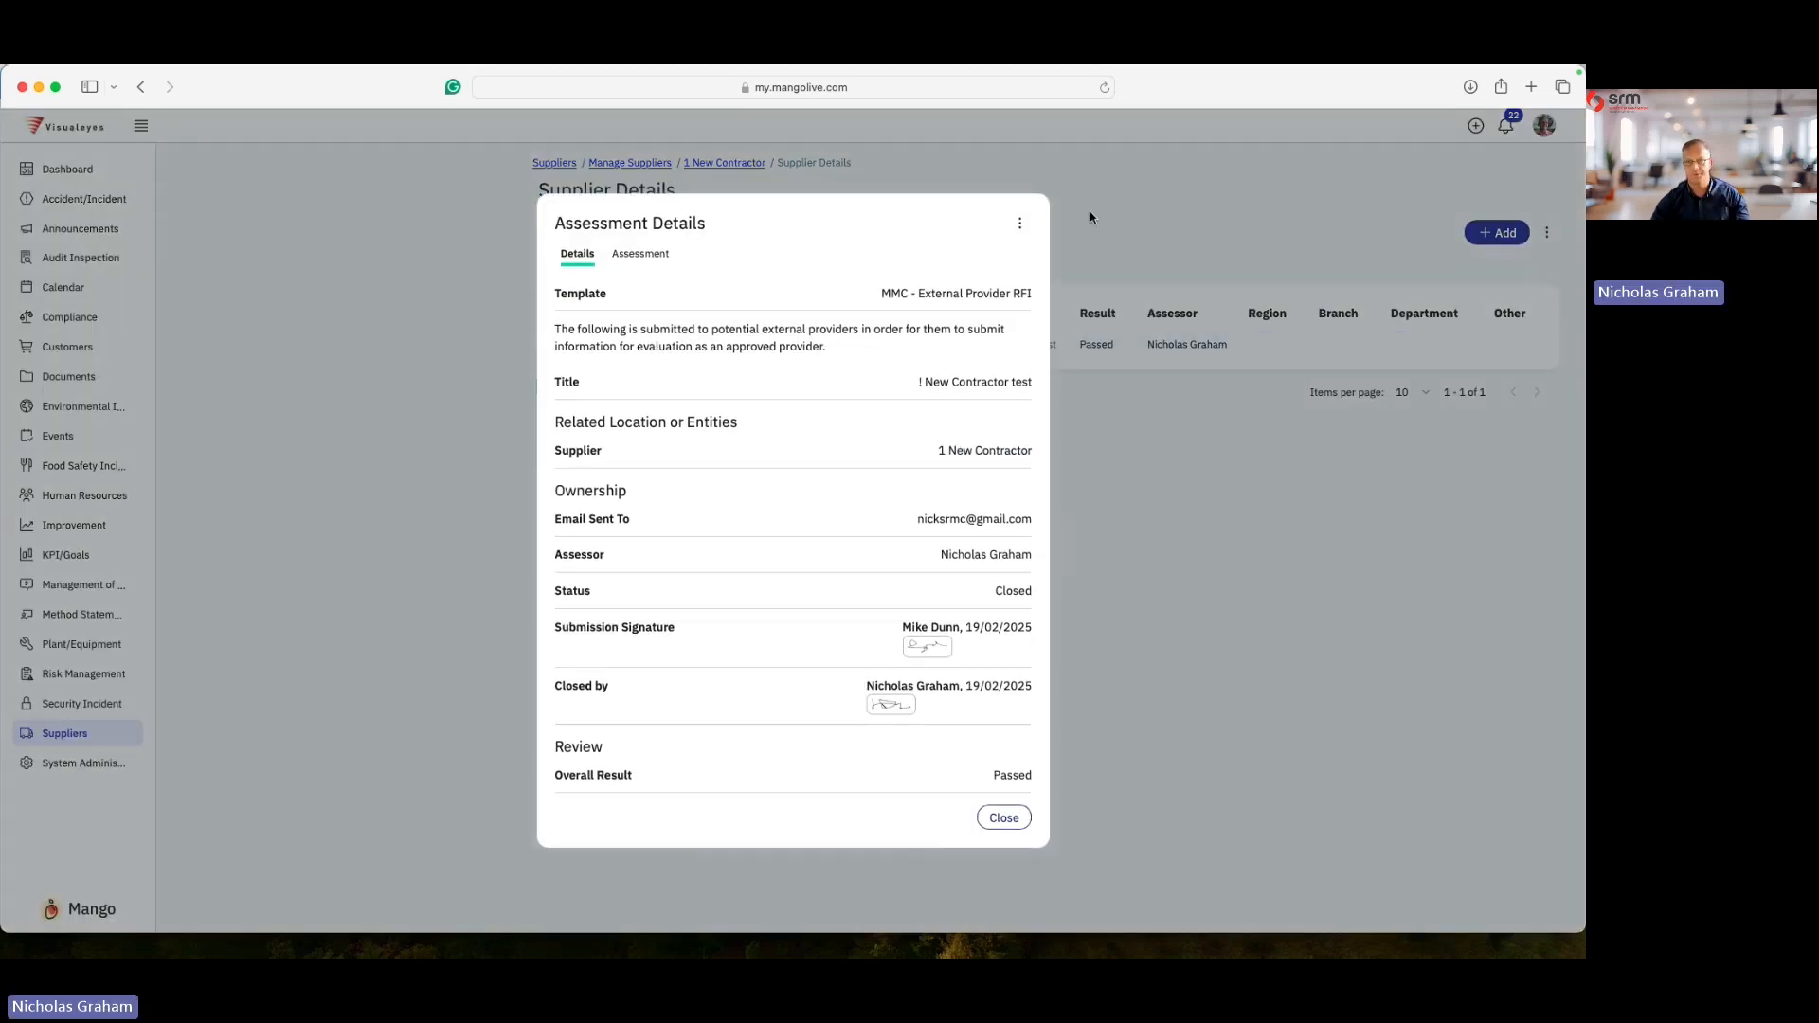
left_click(1020, 223)
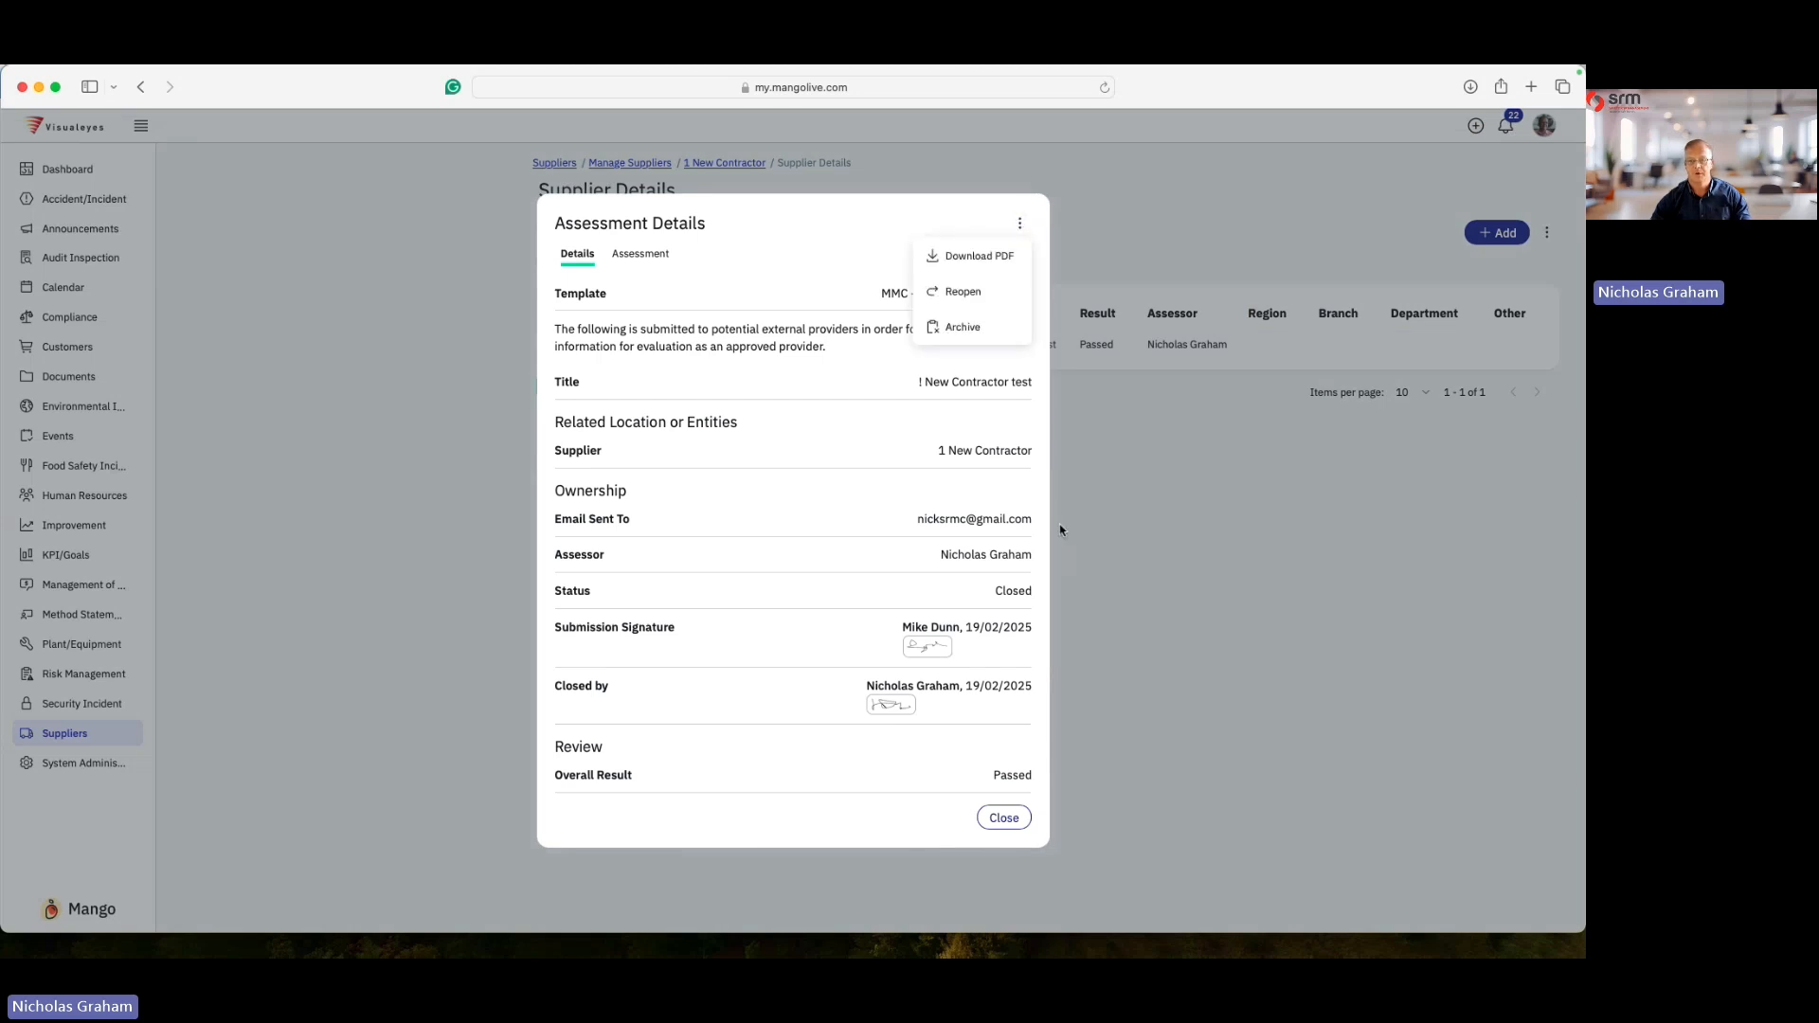
left_click(1006, 818)
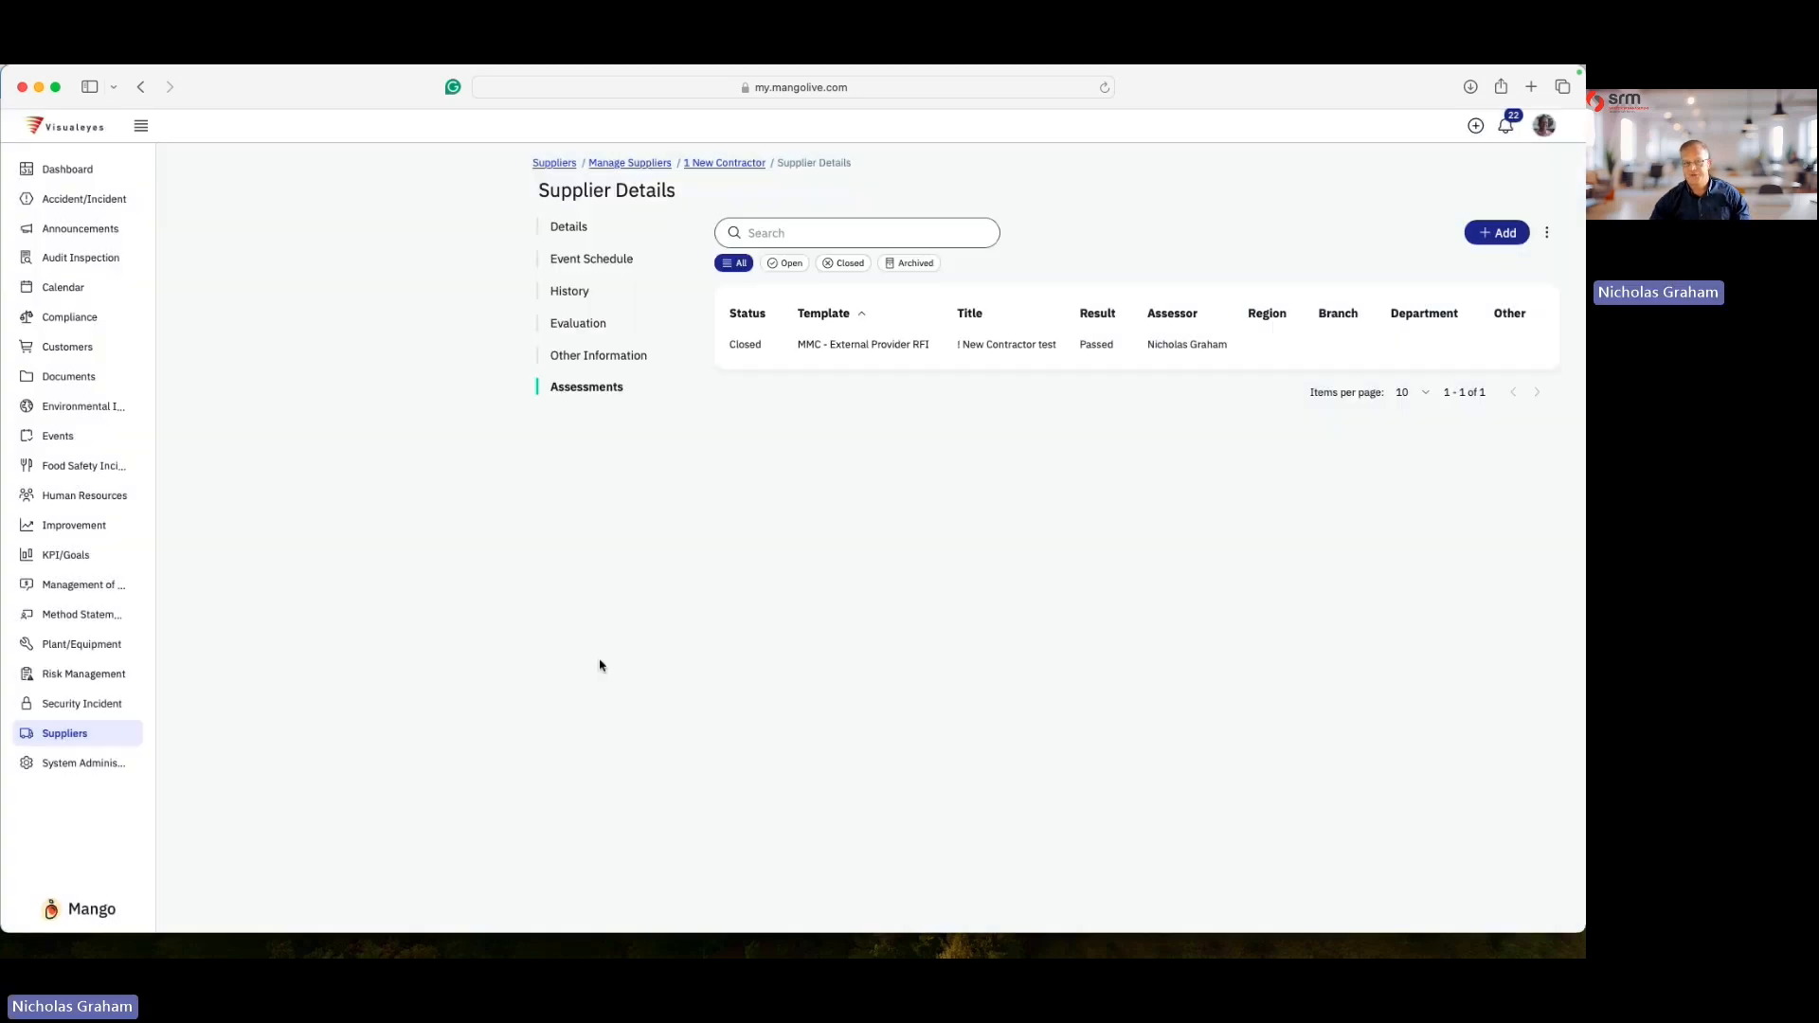
- Start adding a new event to the supplier's event schedule with the detail "1 New Contractor Review"
left_click(603, 263)
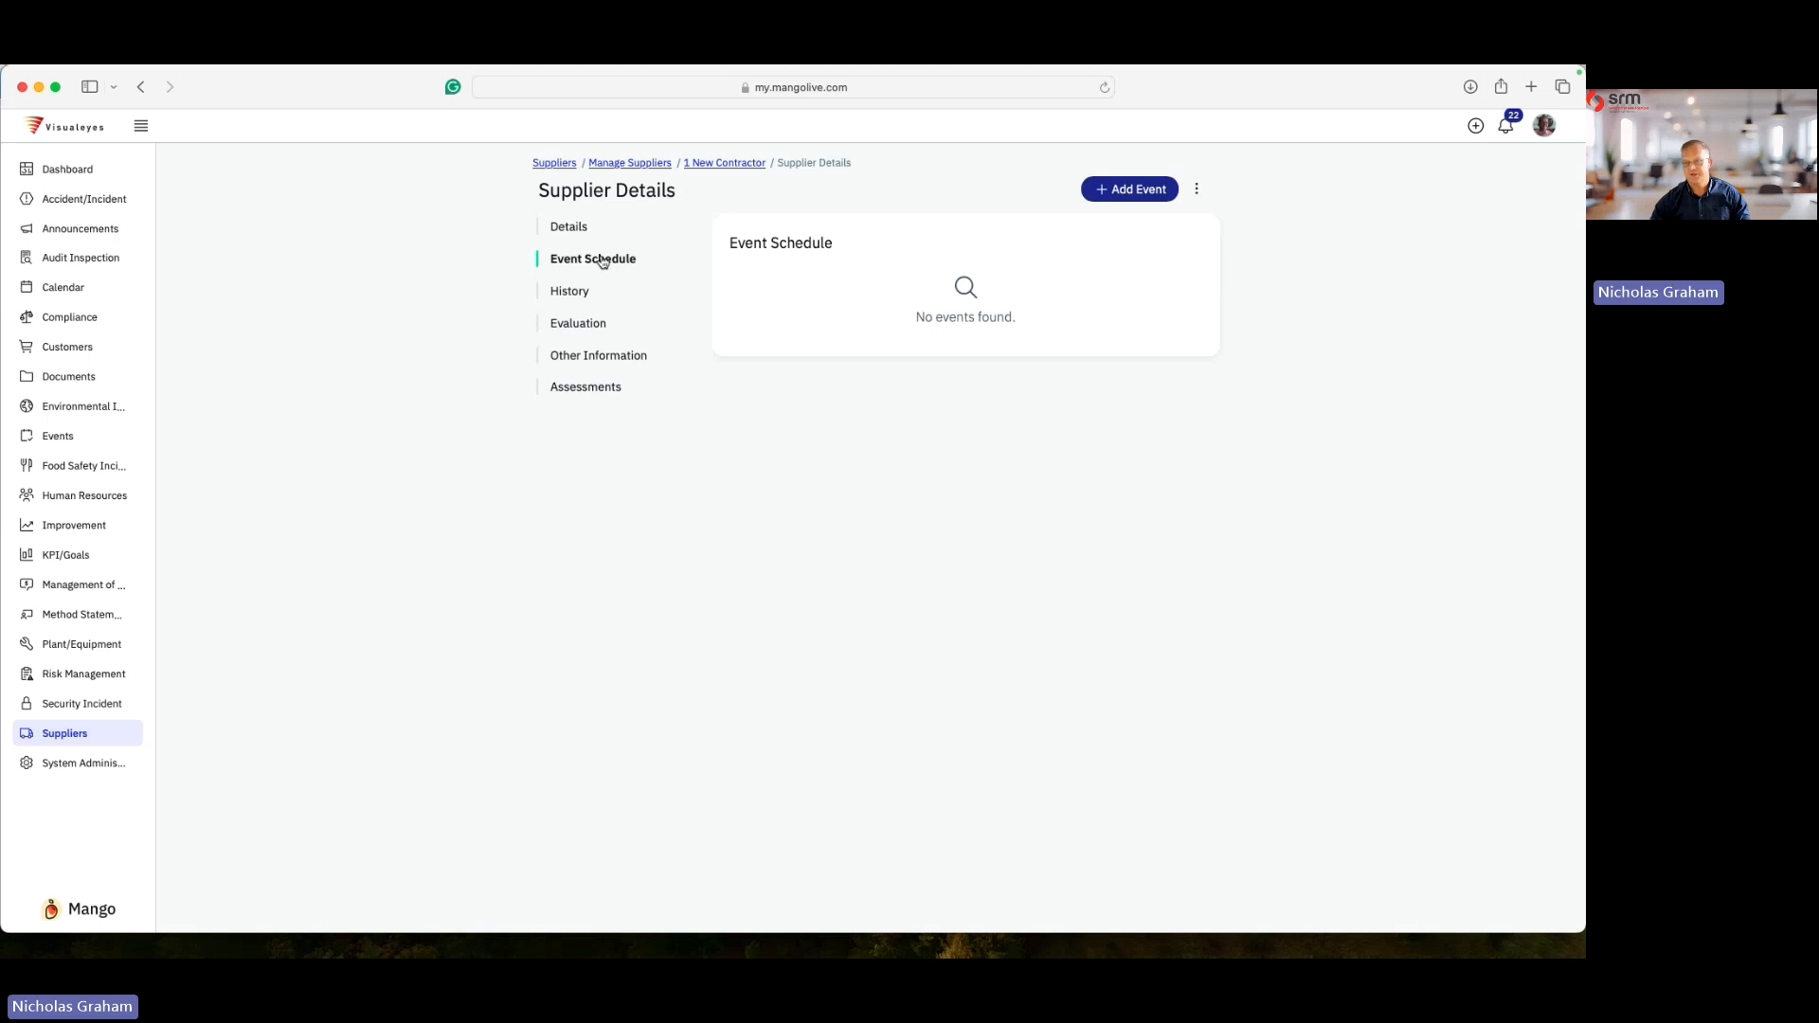
left_click(1135, 189)
type("1 New Contractor Review")
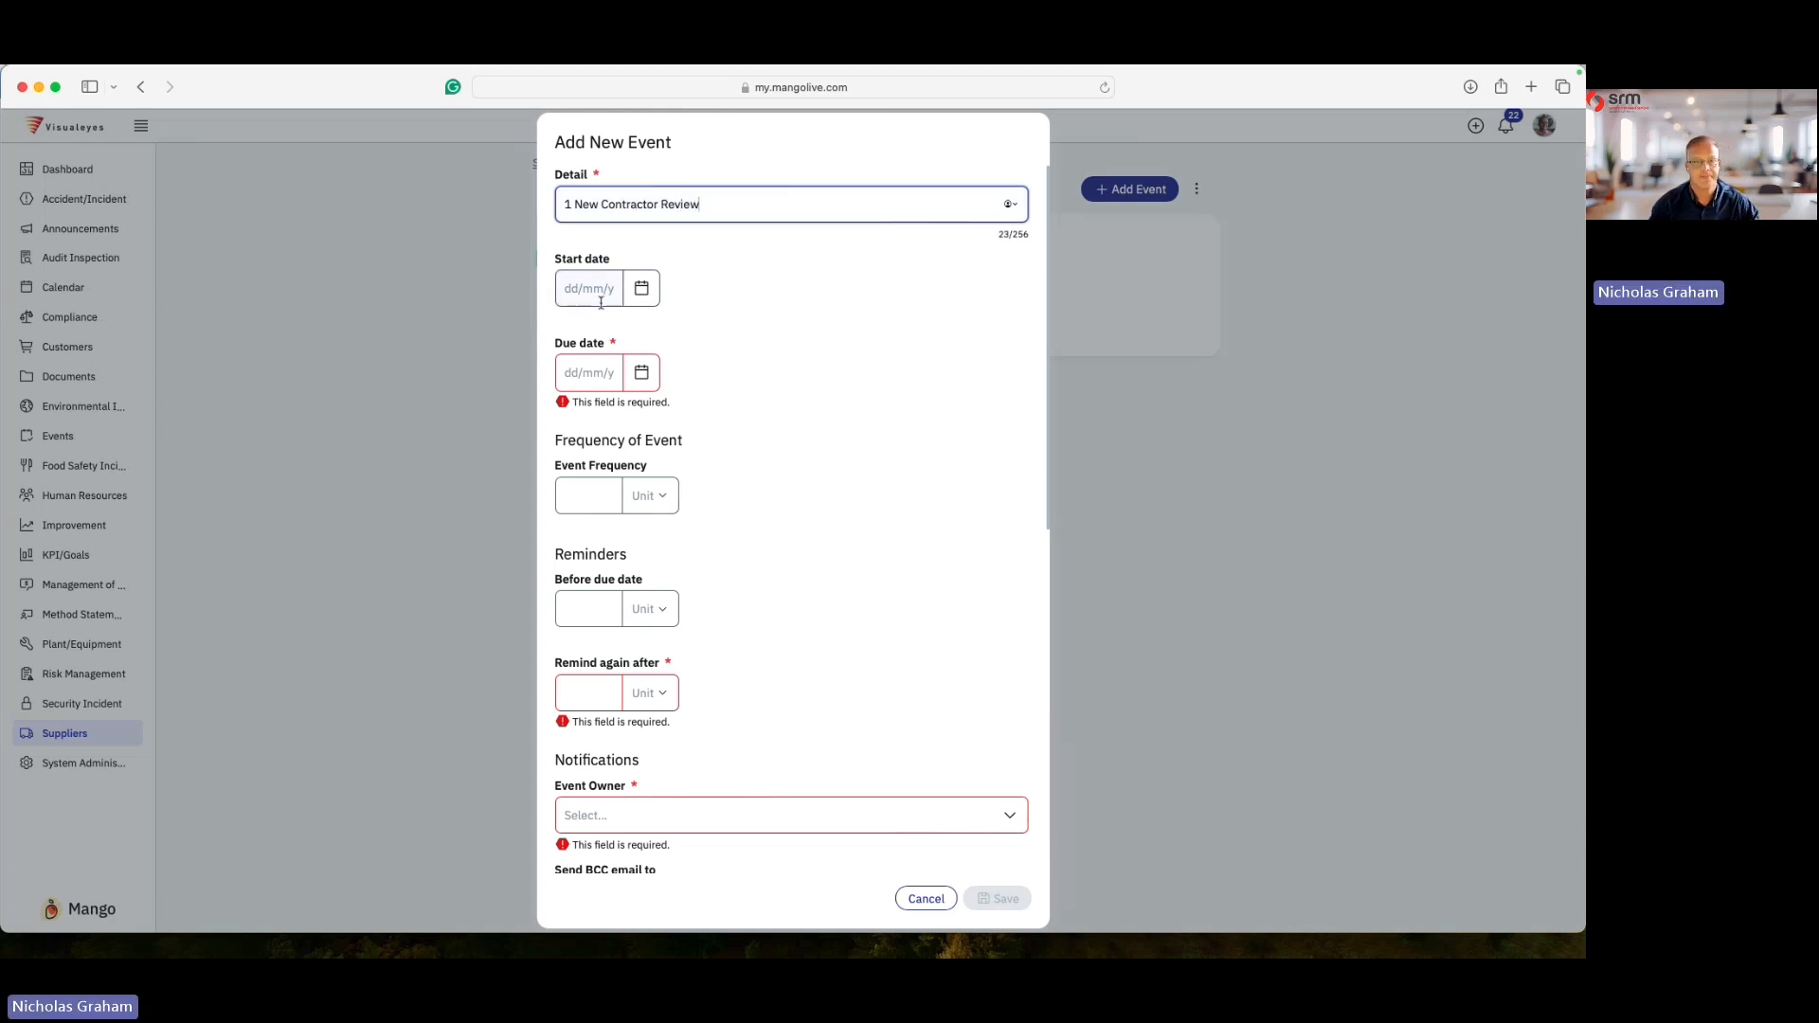
- Set the event's due date to 27/02/2025 and its frequency to every 3 months
left_click(641, 373)
left_click(664, 666)
left_click(613, 493)
type("3")
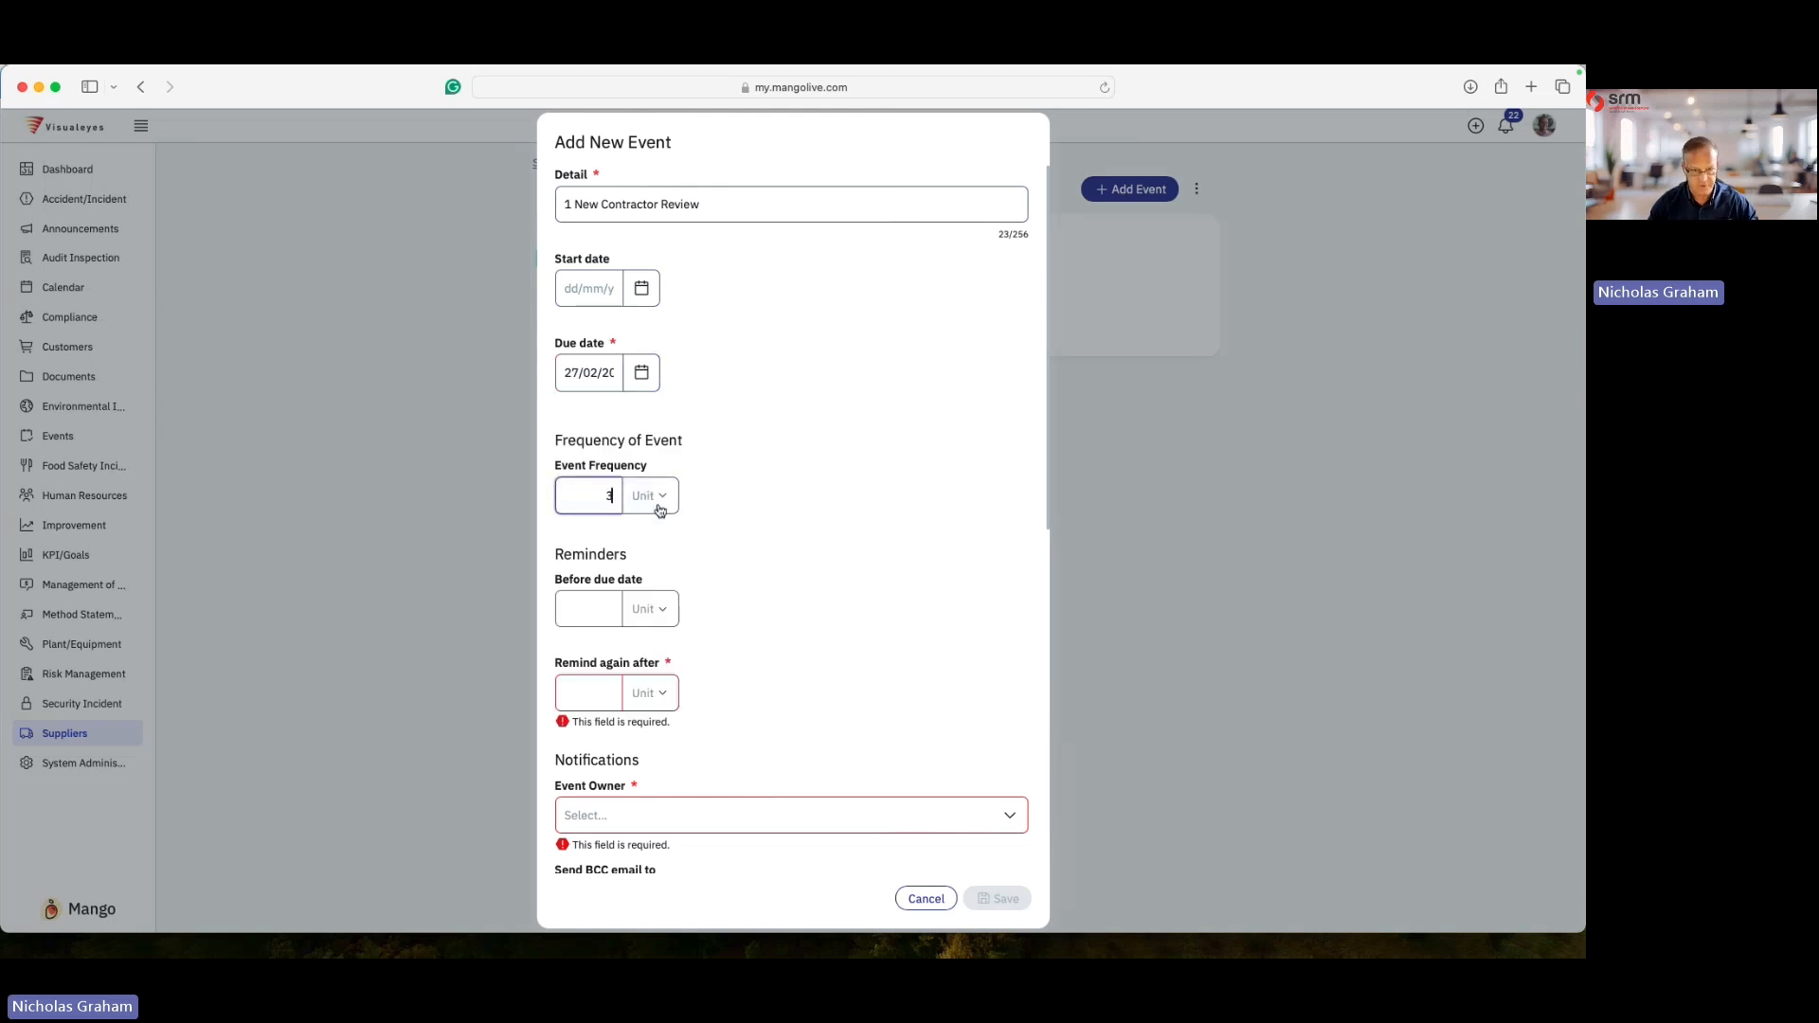
left_click(650, 496)
left_click(643, 618)
- Set reminders for 1 week before the due date and to remind again after 1 day
left_click(596, 606)
type("1")
left_click(653, 608)
left_click(660, 690)
left_click(614, 693)
type("1")
left_click(654, 694)
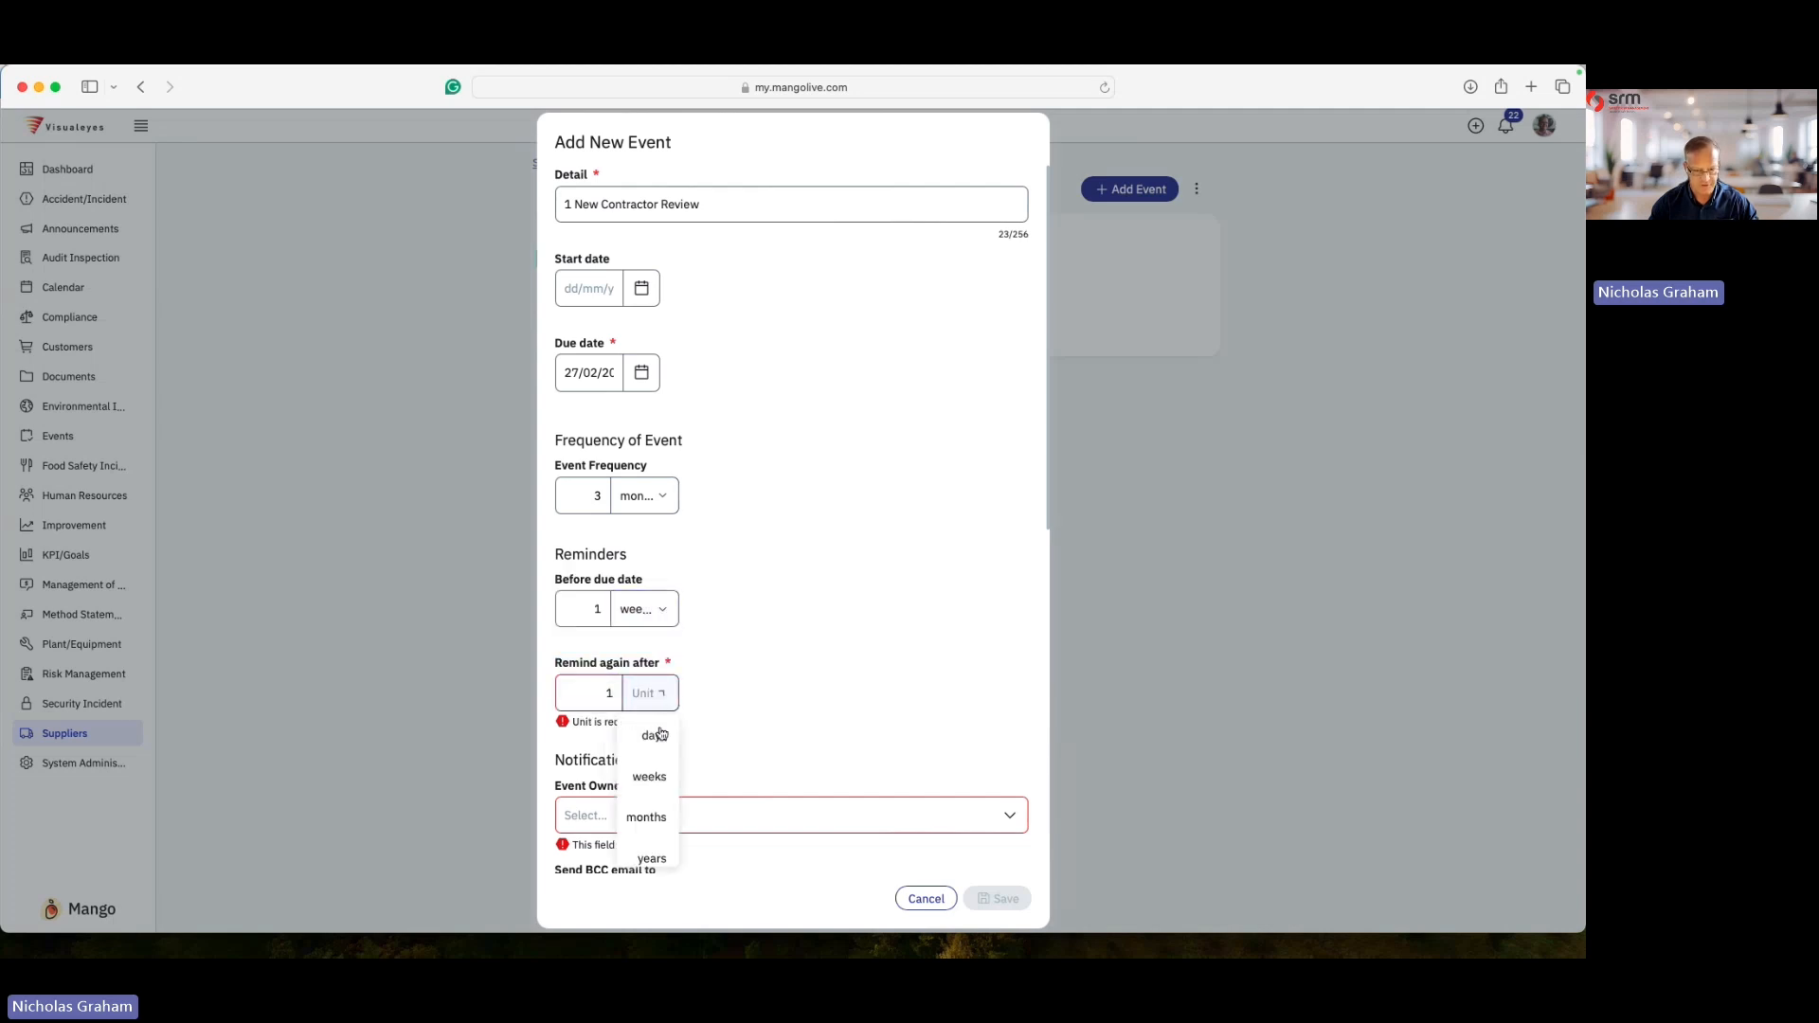
left_click(654, 531)
scroll(628, 649, "down", 3)
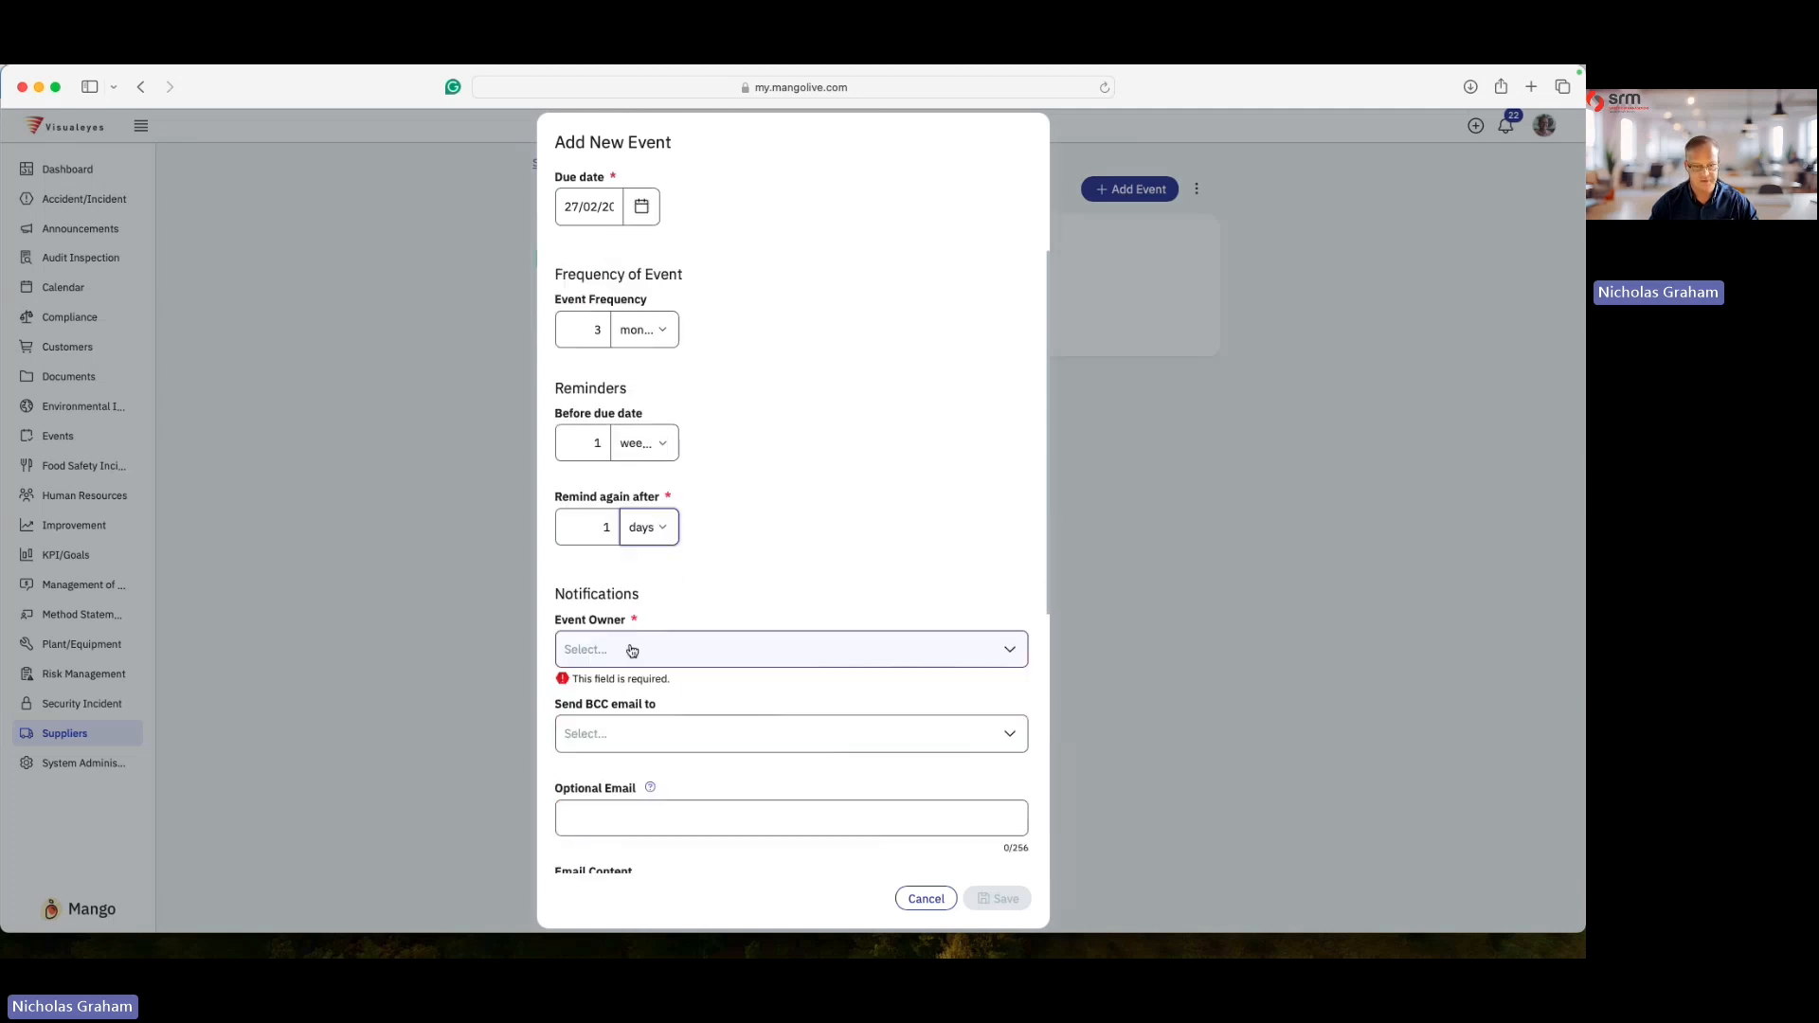
- Search for and select the presenter's own user account as the event owner
left_click(629, 644)
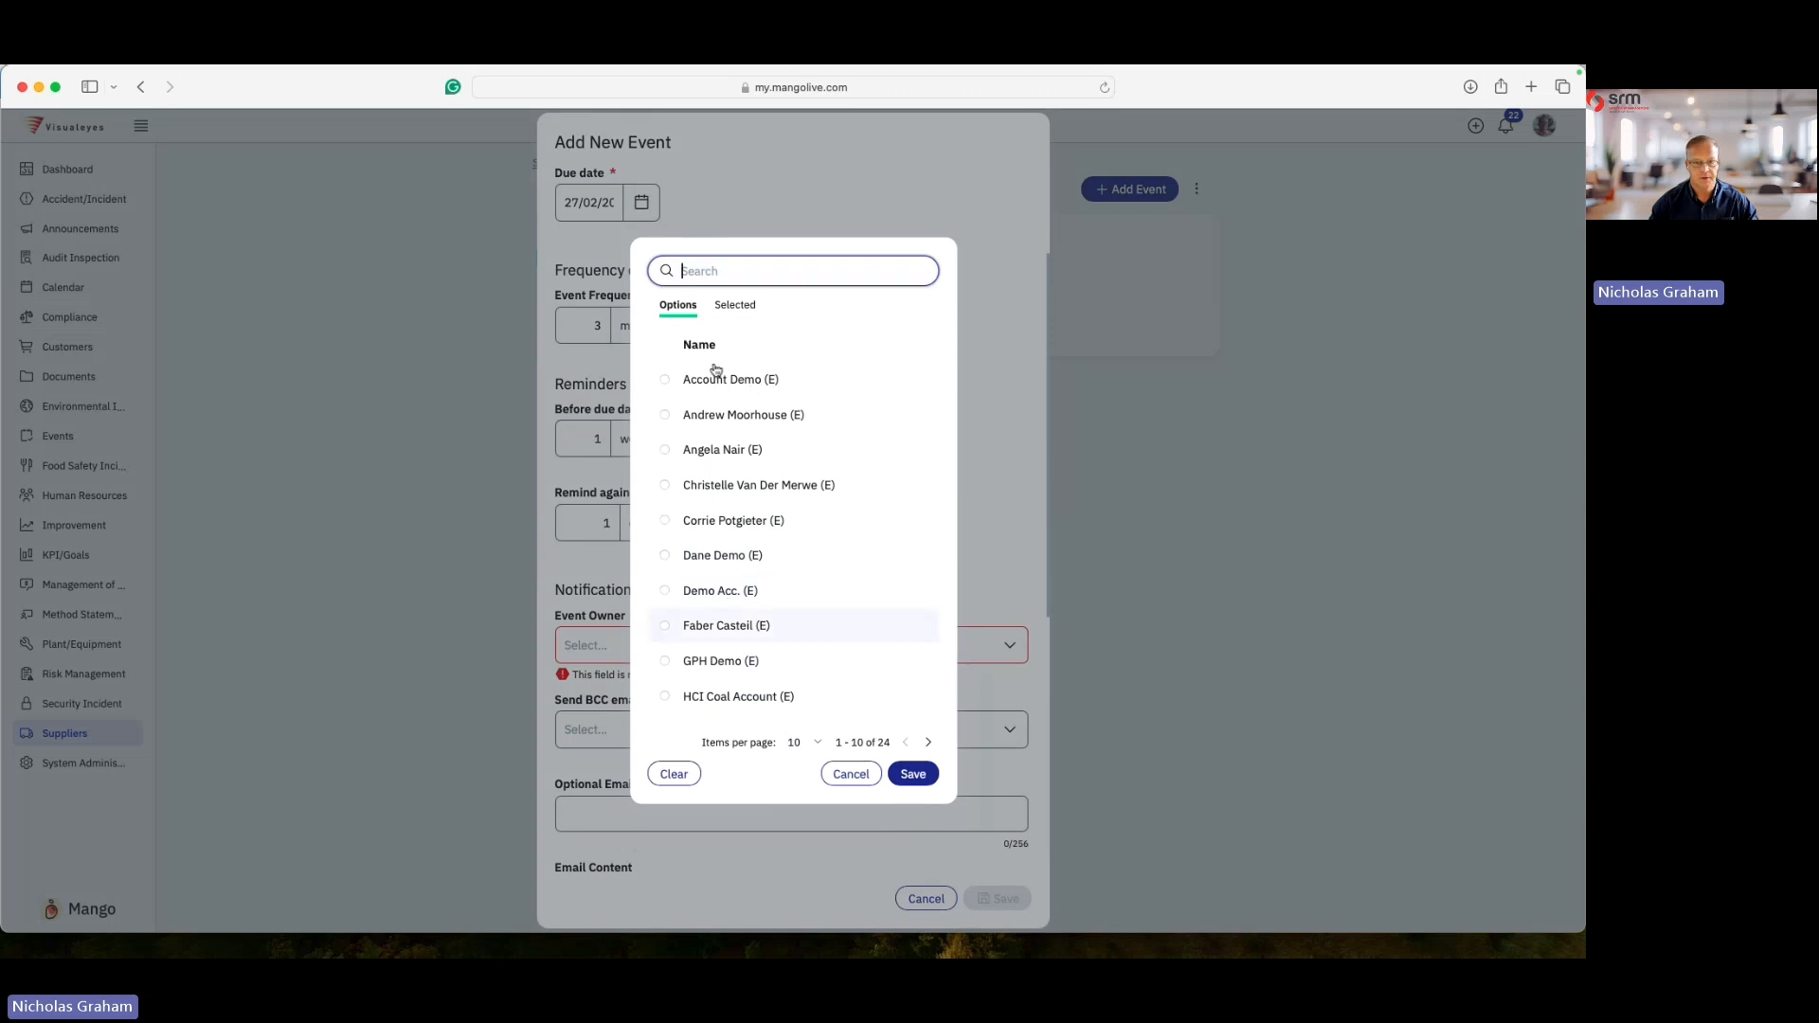
type("N")
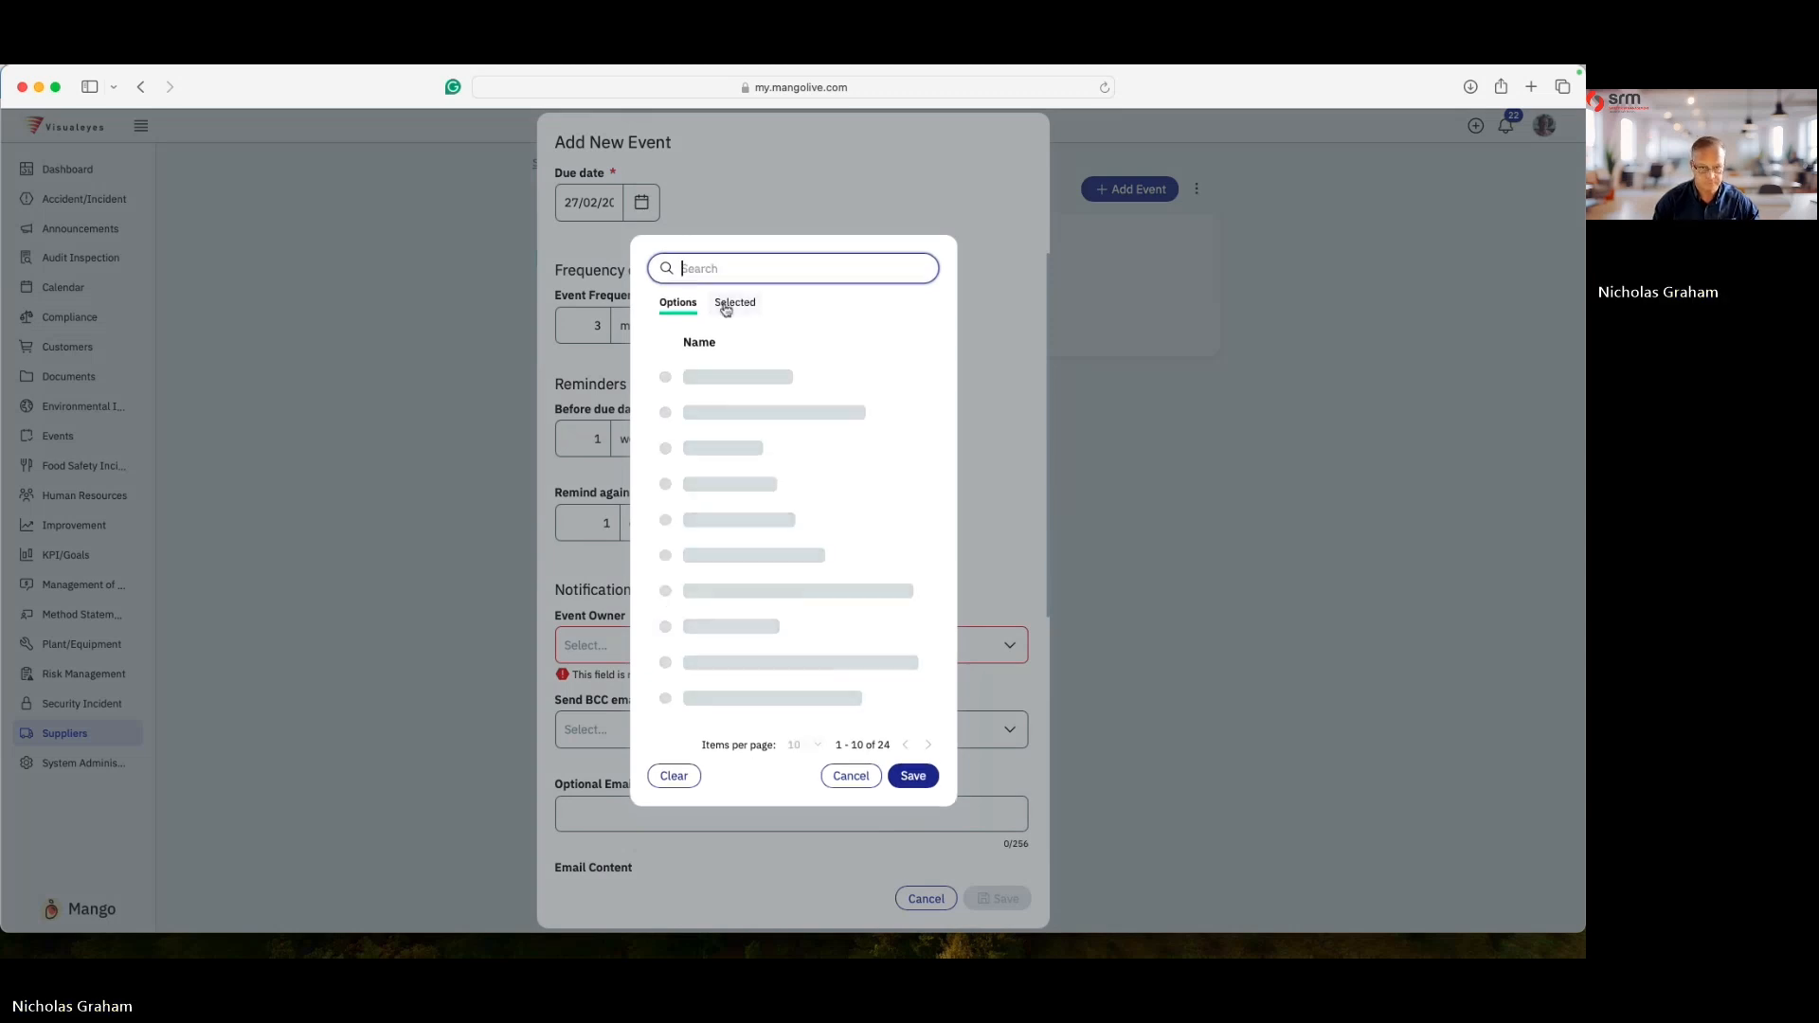
type("ic")
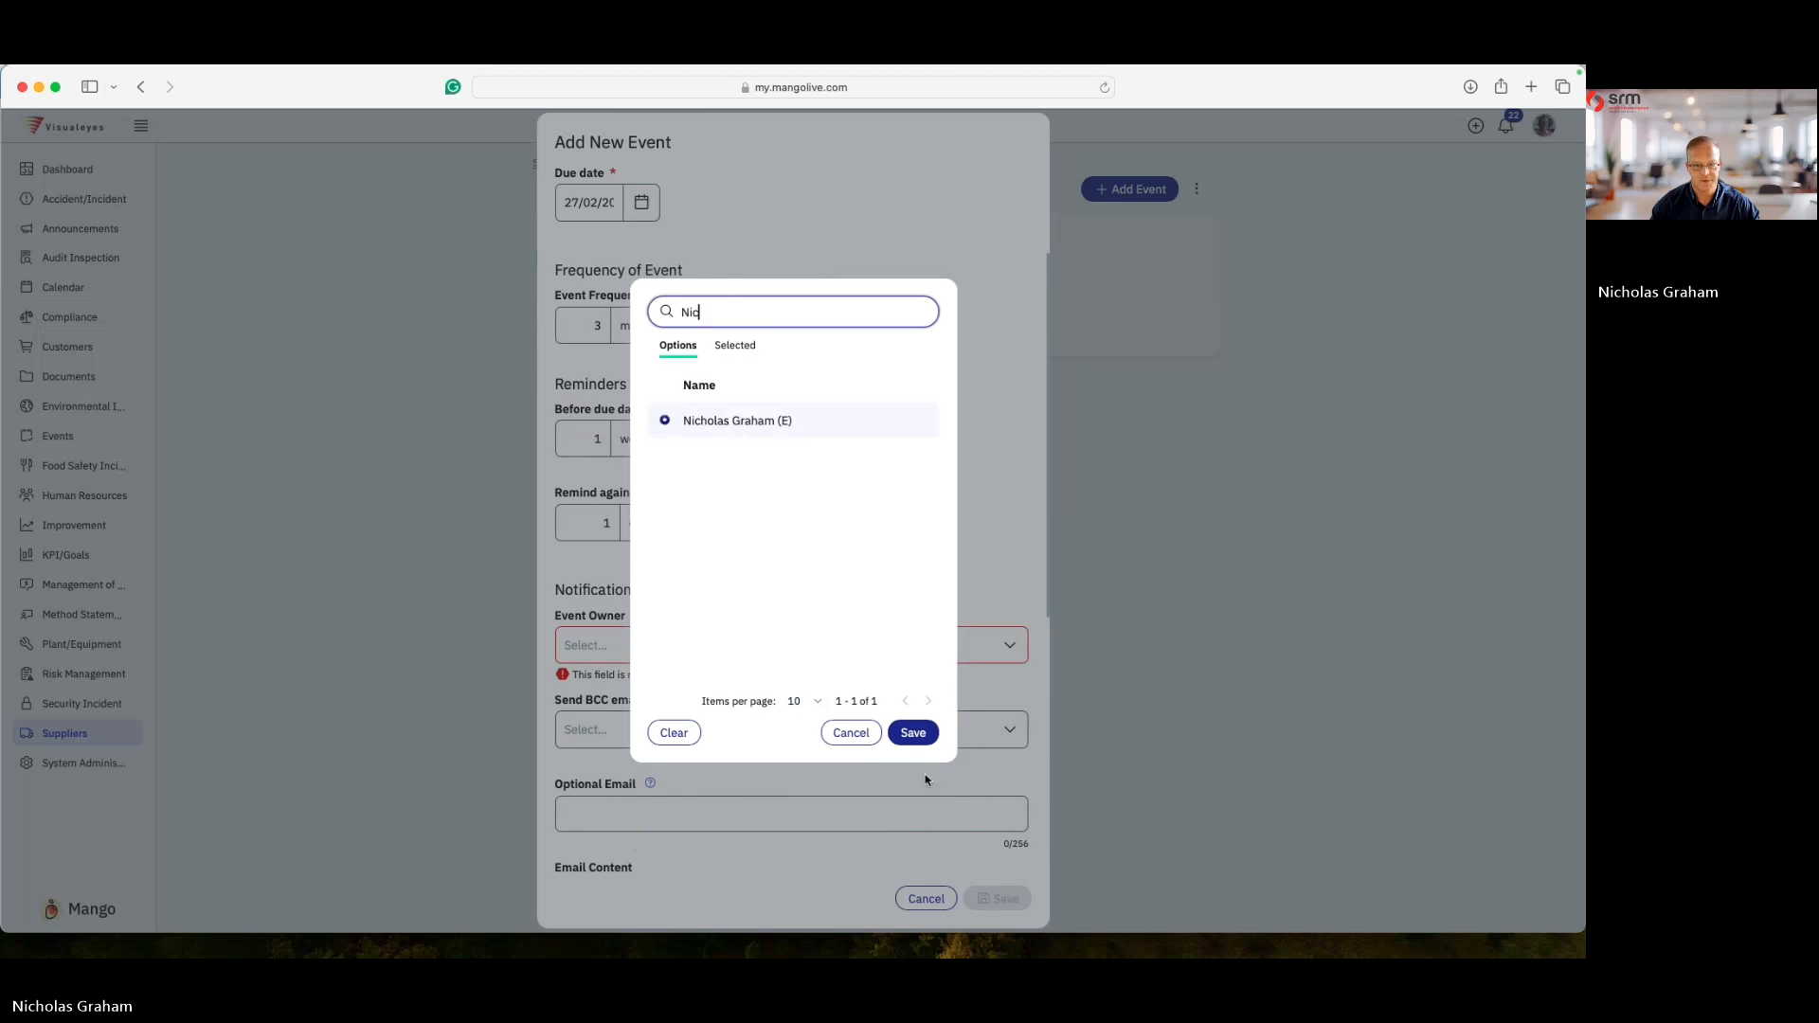
left_click(915, 732)
scroll(673, 661, "down", 5)
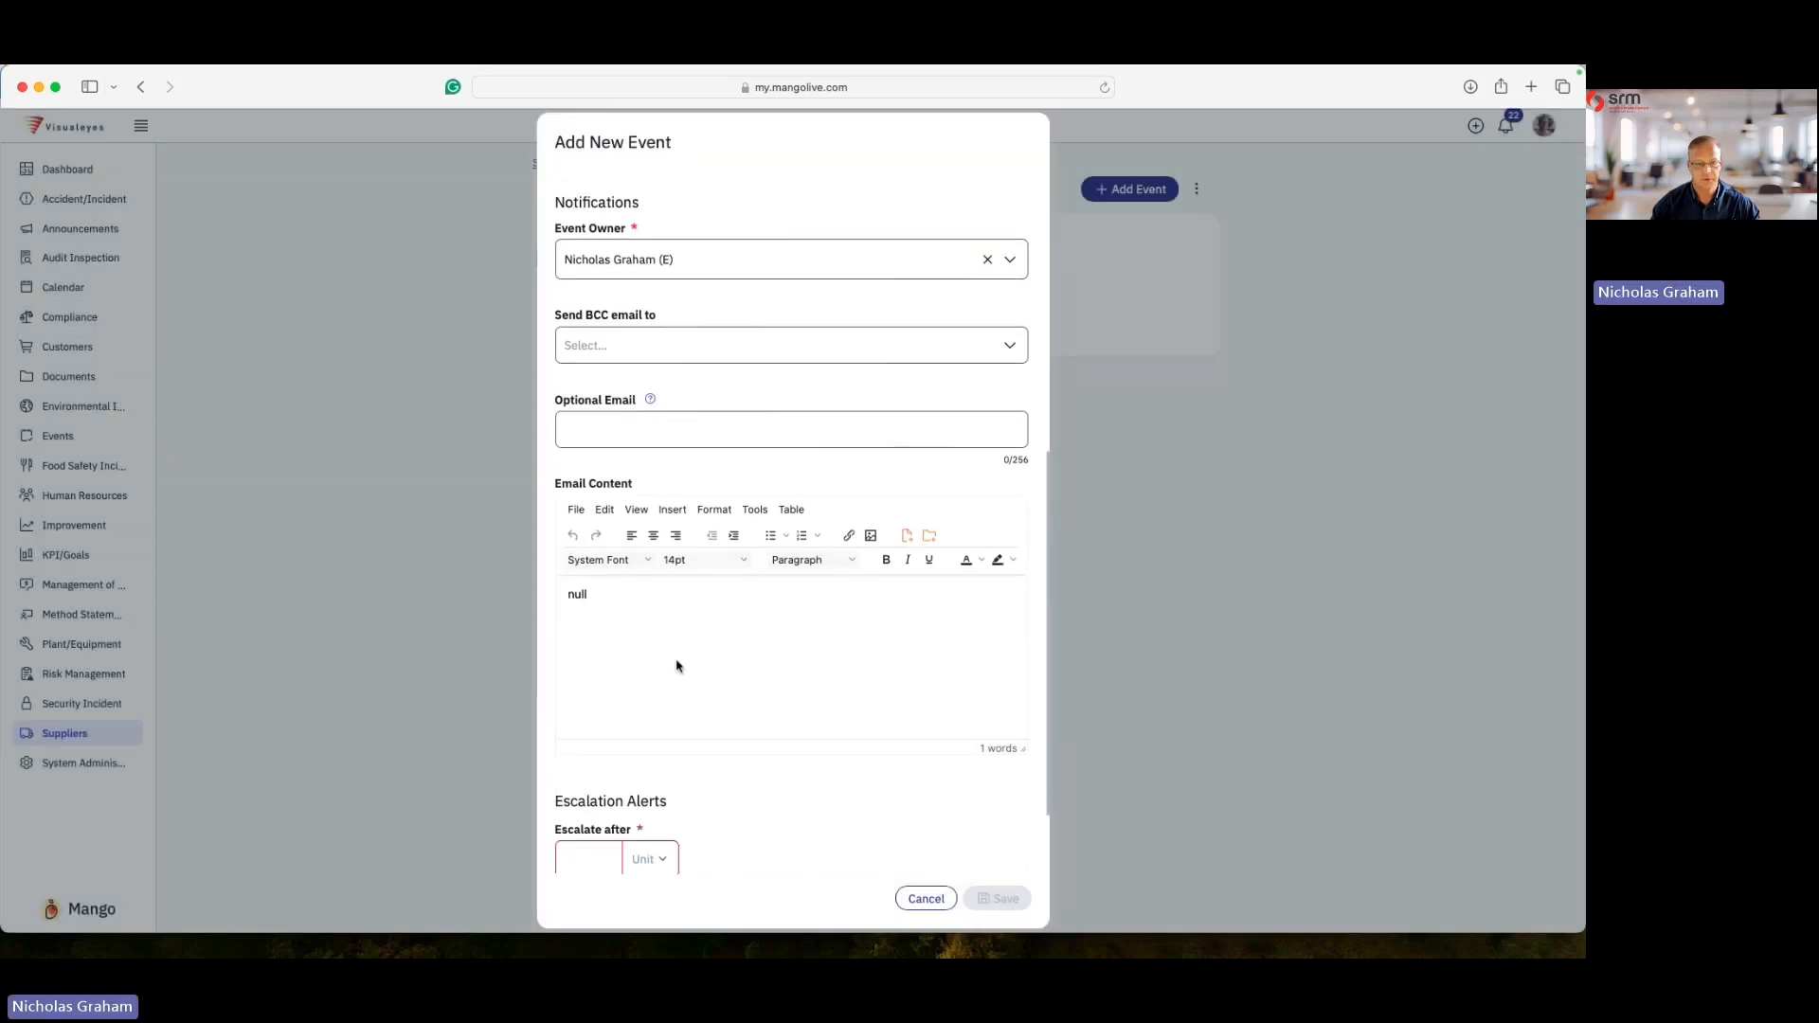
- Replace the default email content with the pasted supplier compliance conclusion text
left_click_drag(617, 484, 548, 482)
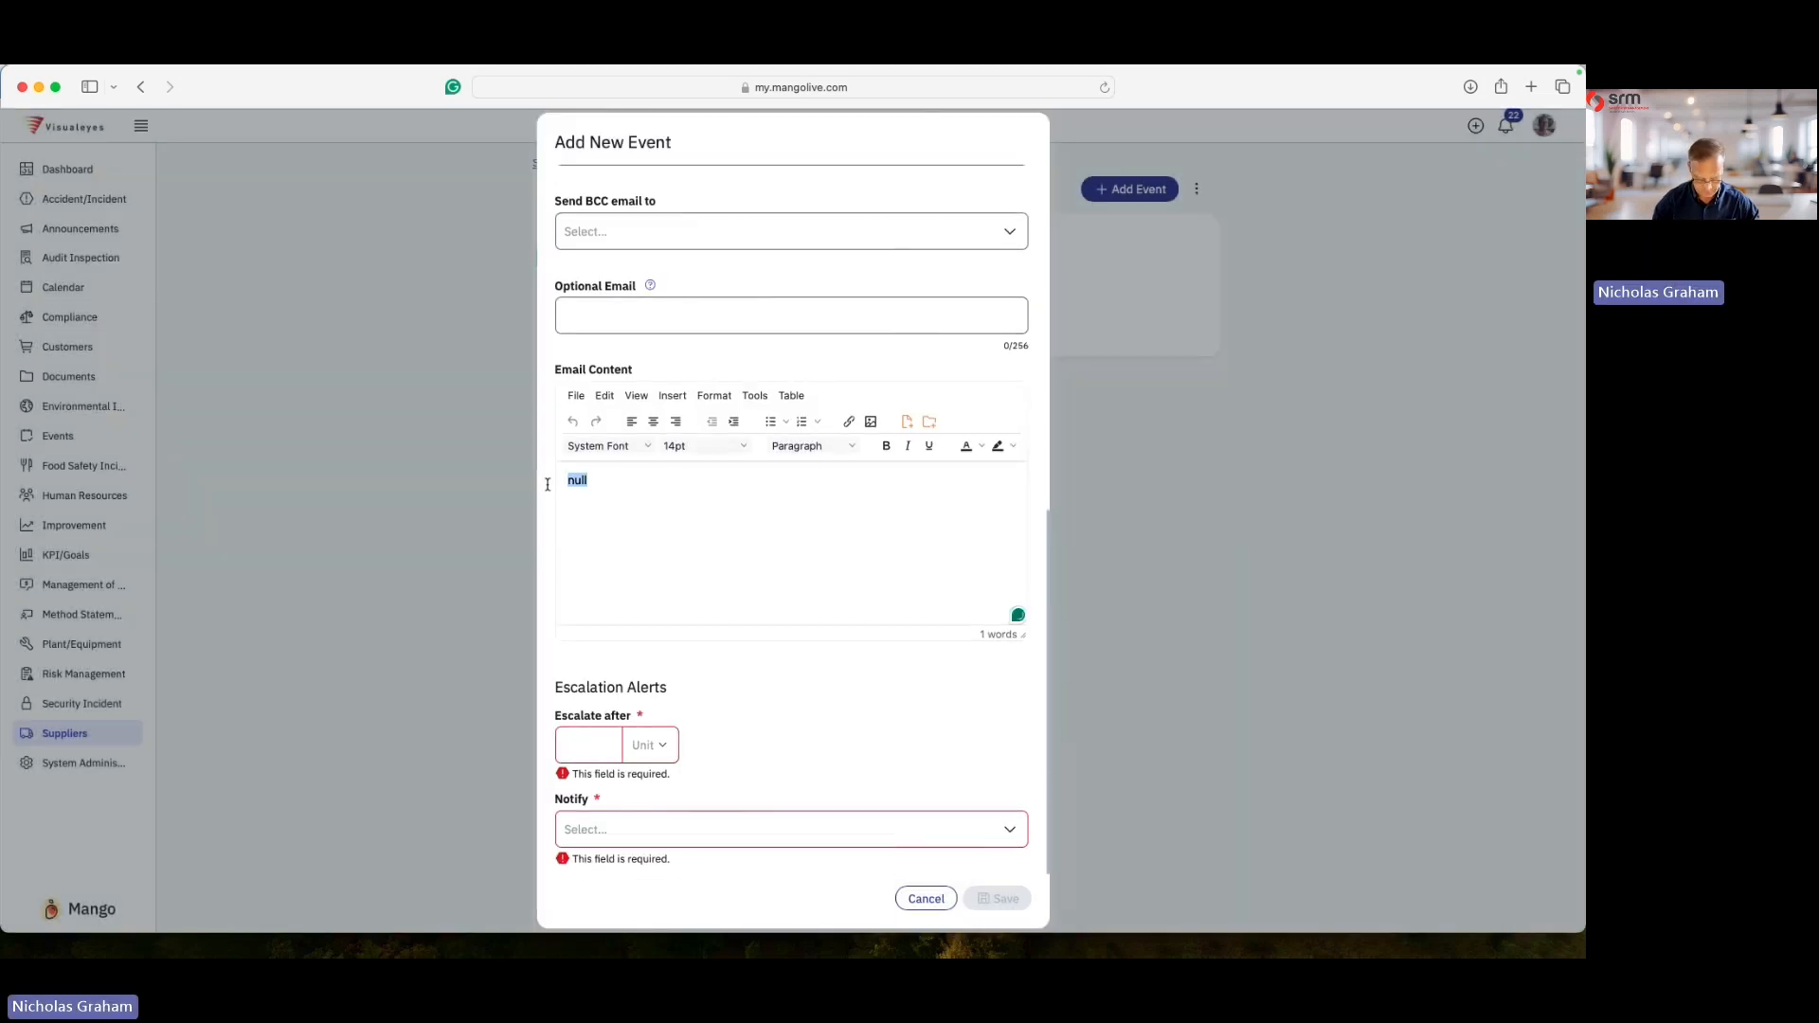
key("super+v")
scroll(713, 547, "up", 5)
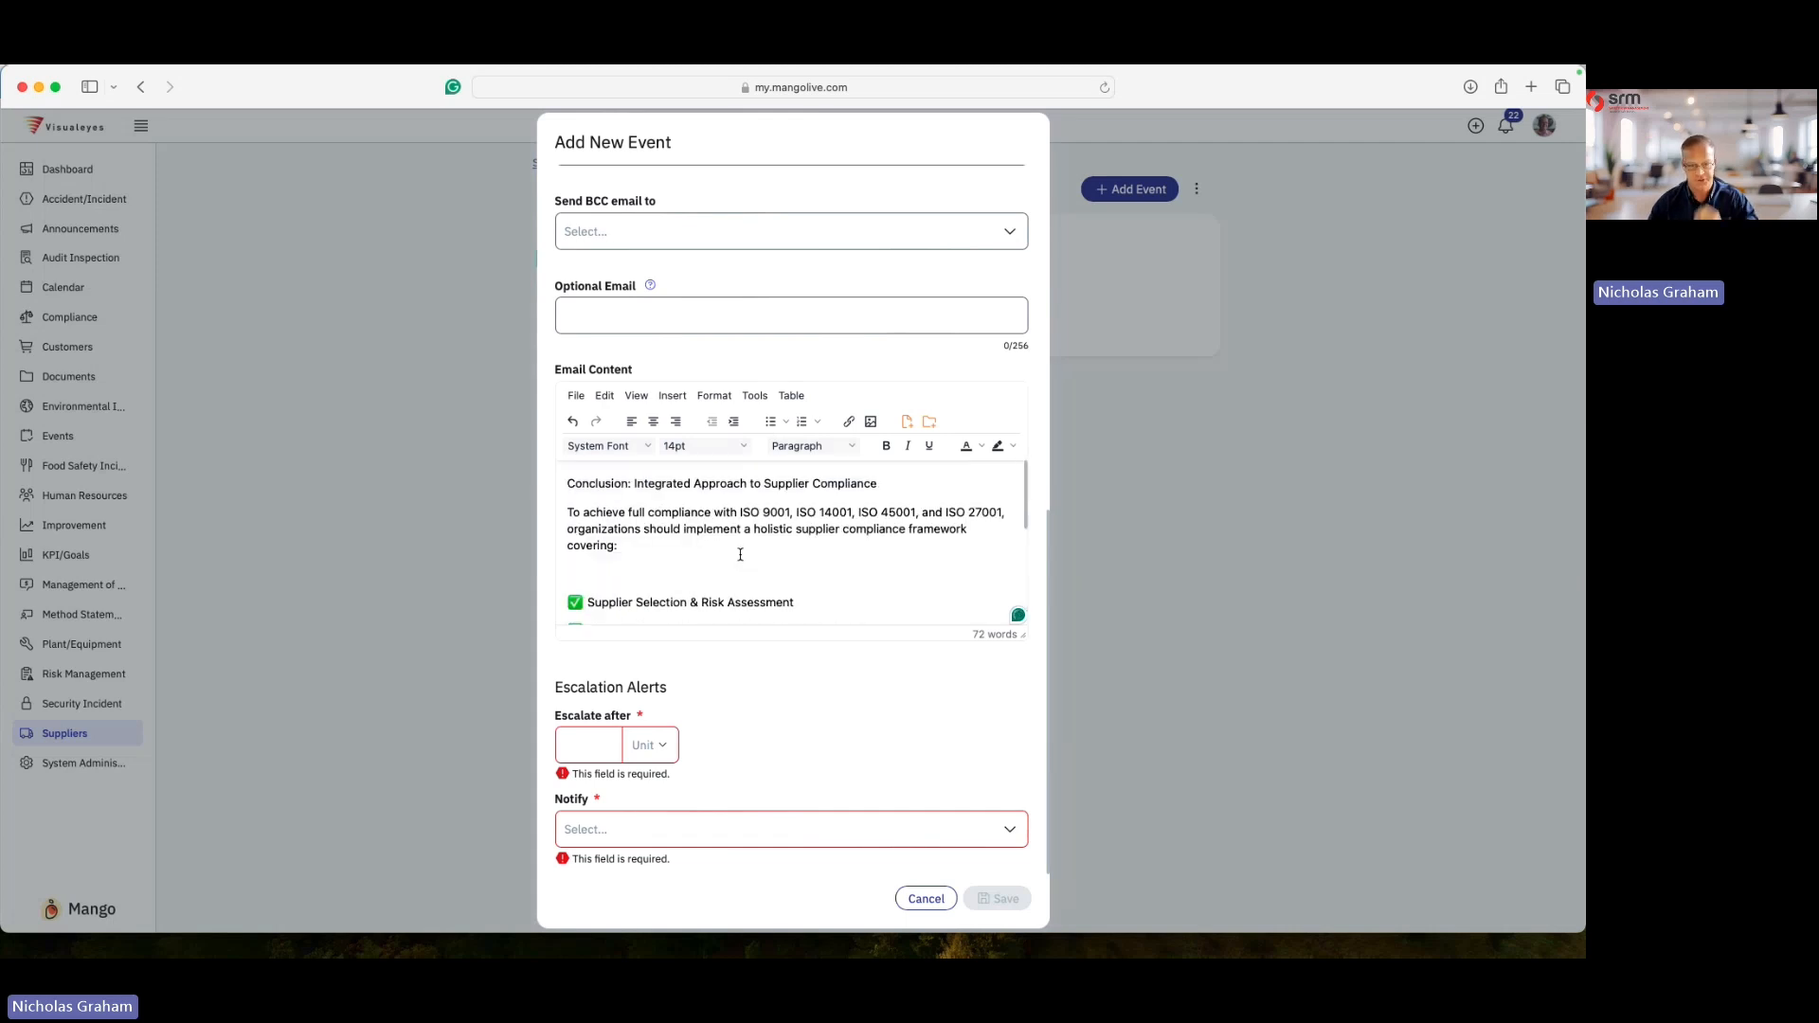
scroll(713, 548, "down", 4)
- Set the escalation alert to escalate after 1 week
left_click(589, 745)
type("1")
left_click(655, 747)
left_click(650, 633)
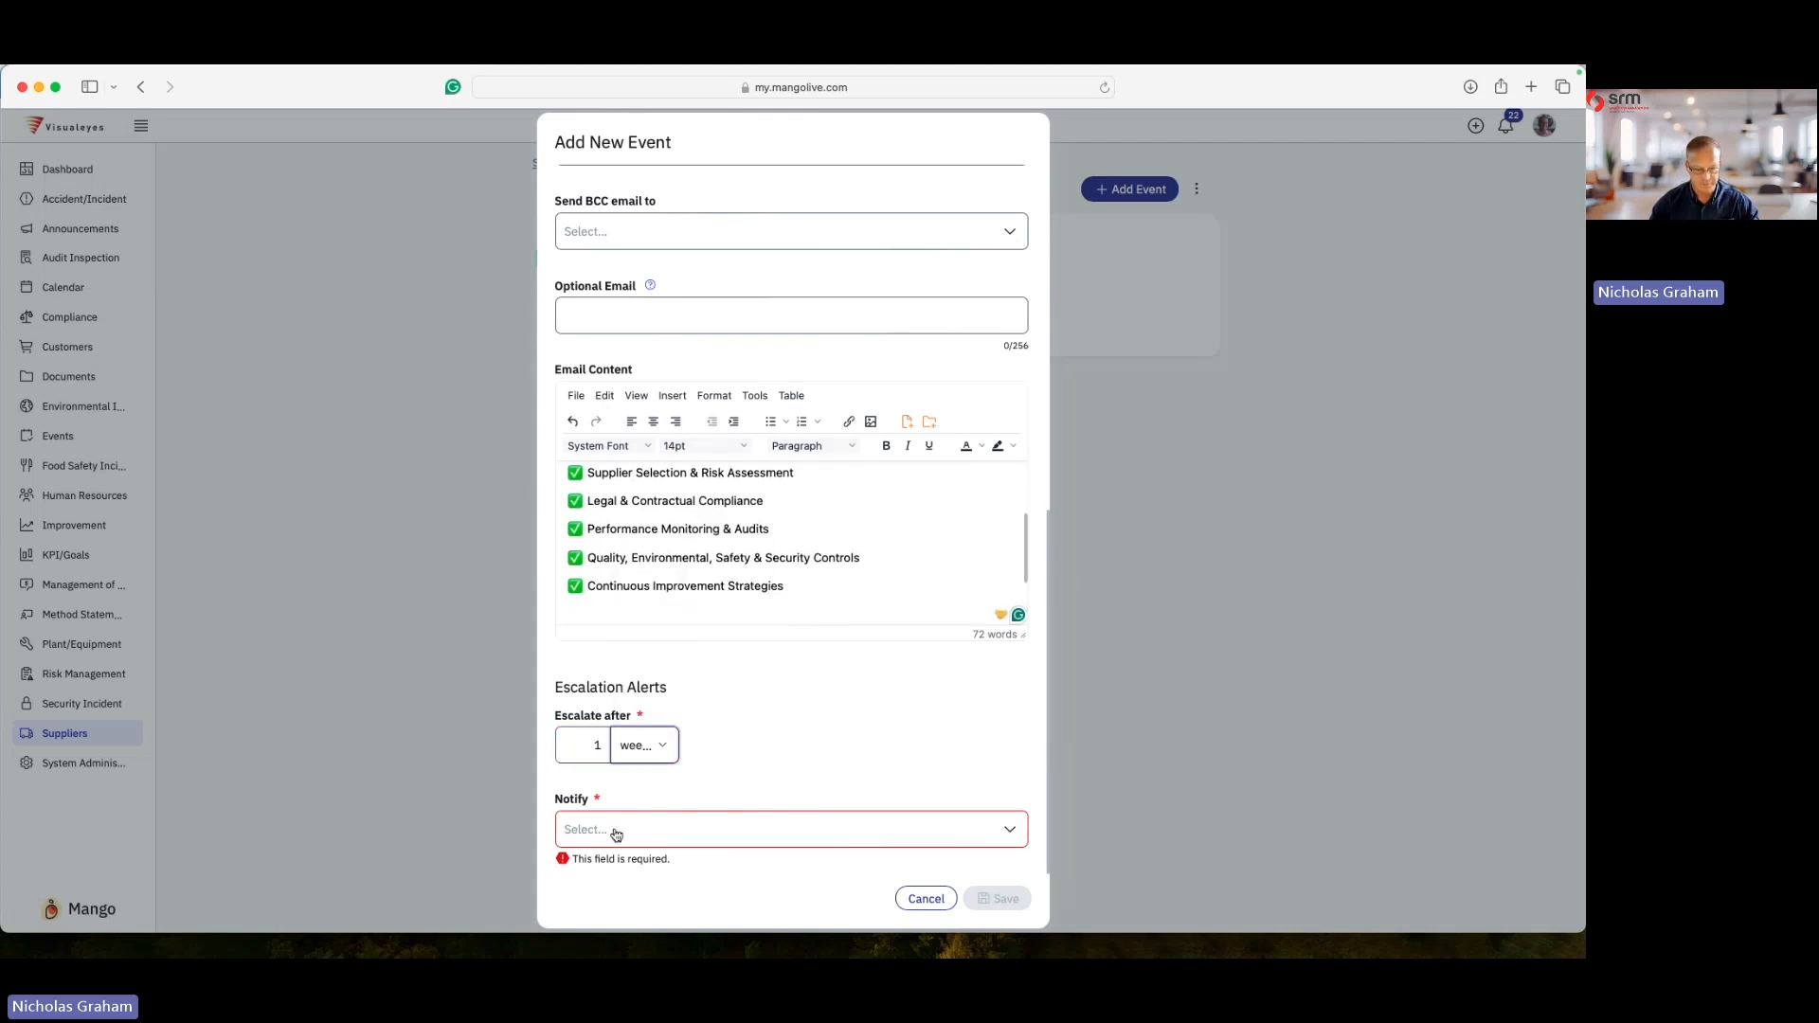
- Choose Support SRMC as the escalation recipient to notify and save the new event
left_click(616, 832)
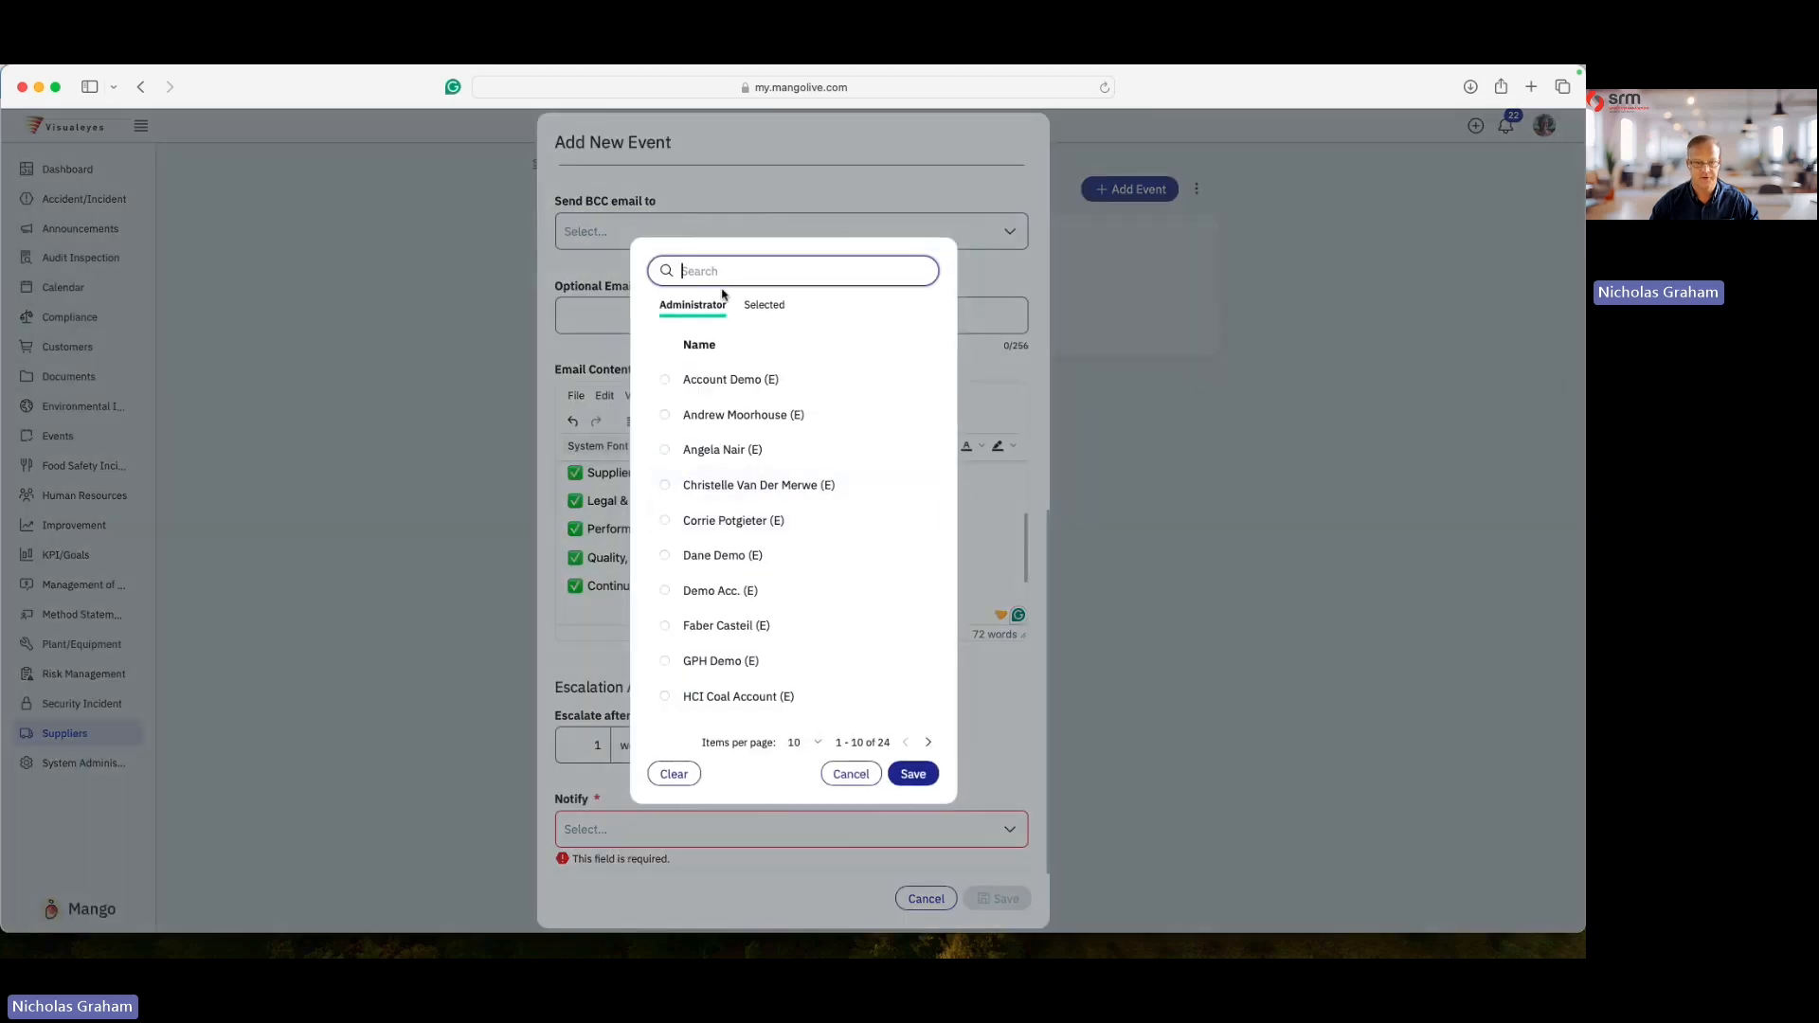
type("su")
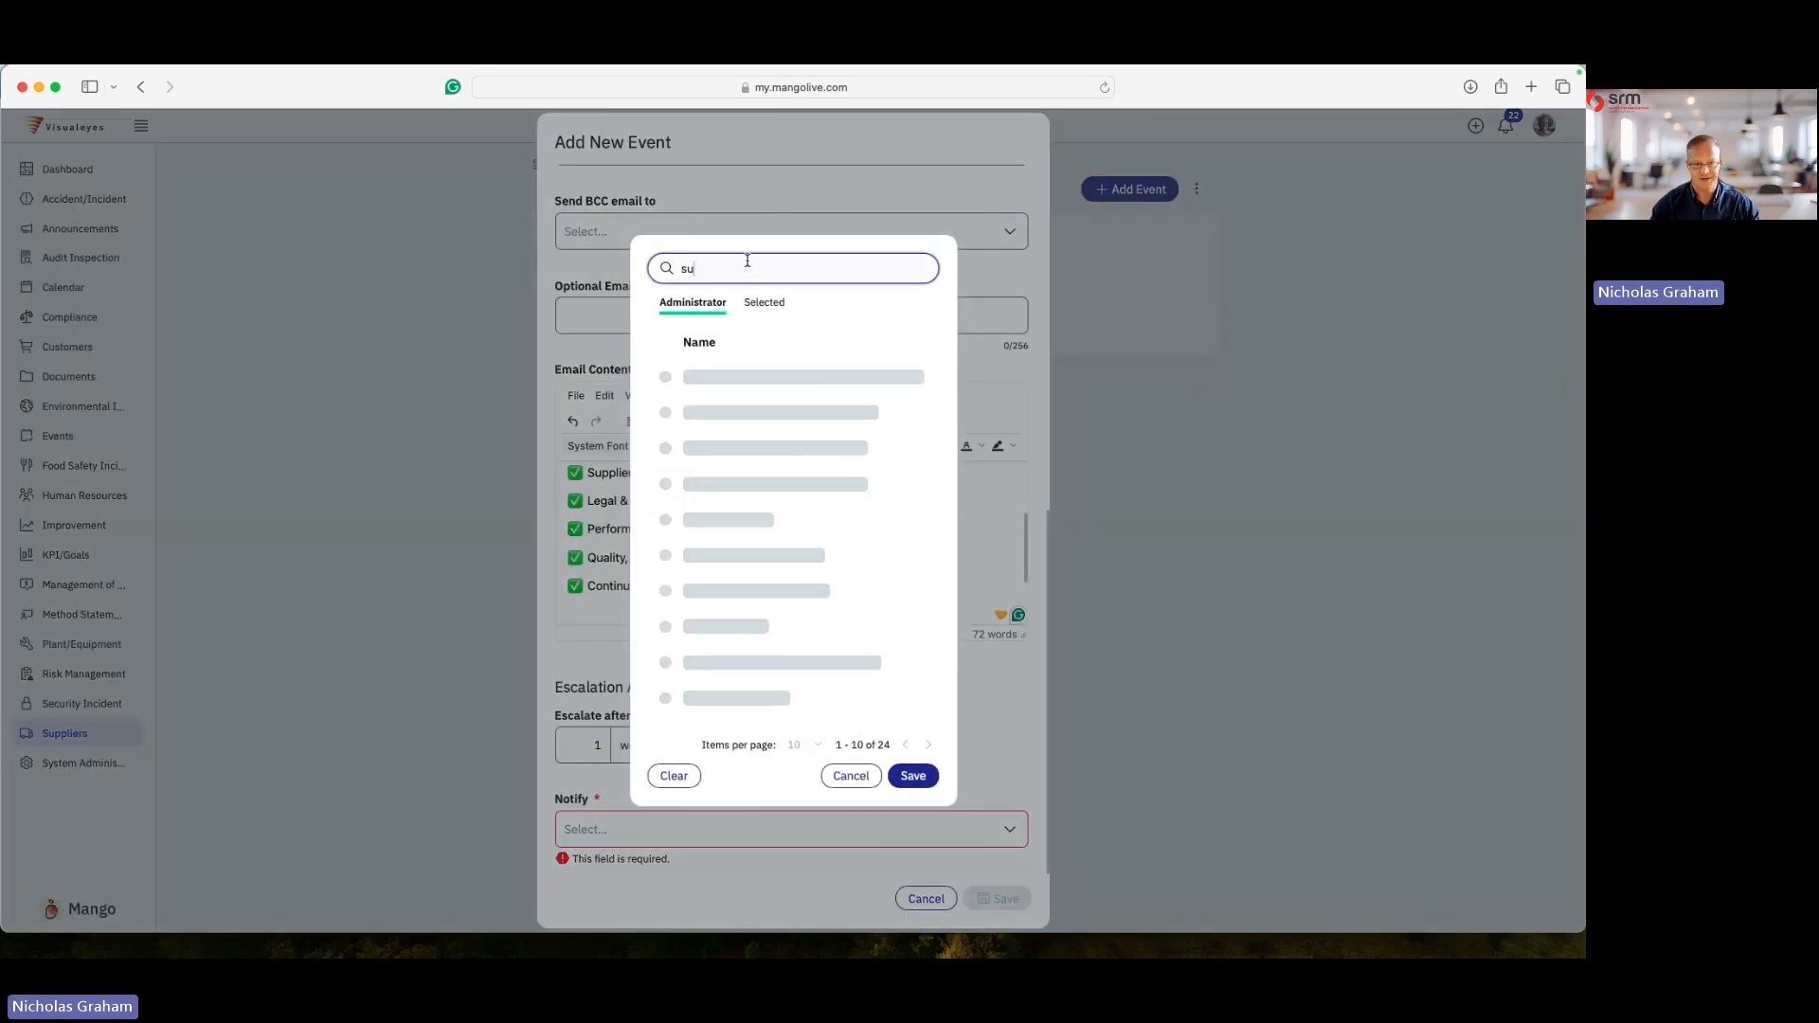
left_click(750, 432)
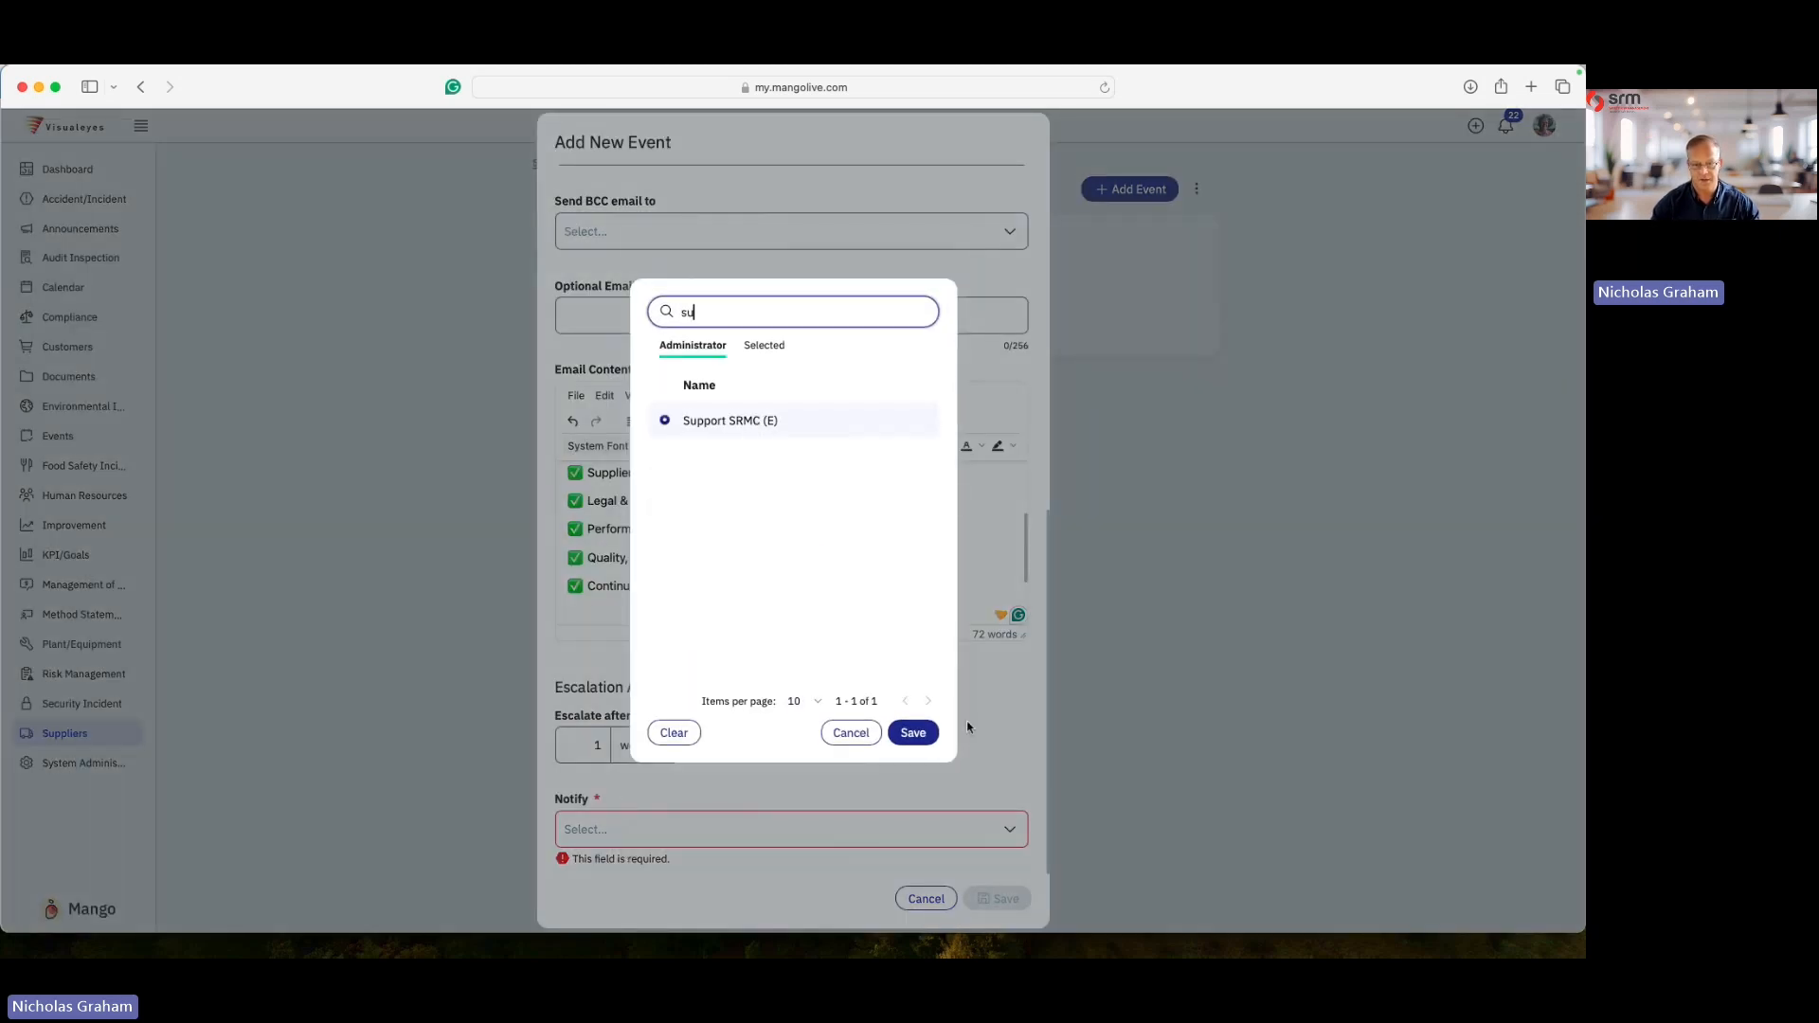
left_click(914, 734)
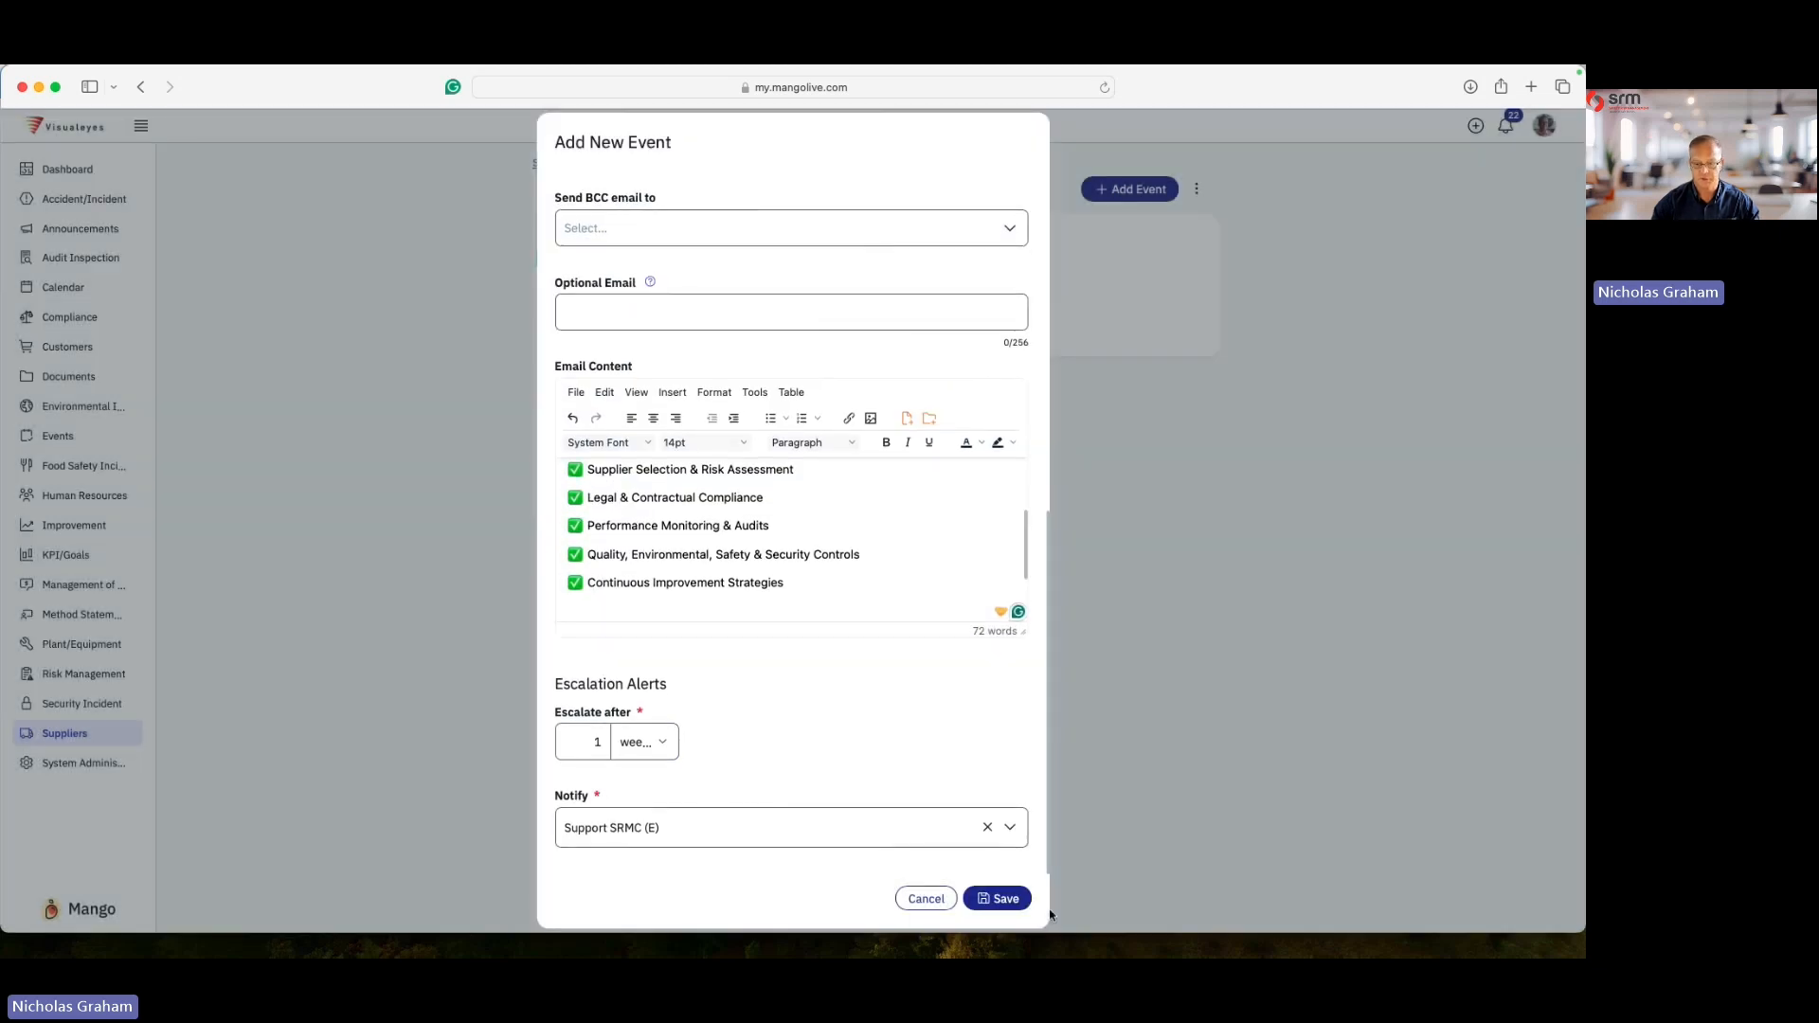
left_click(1001, 900)
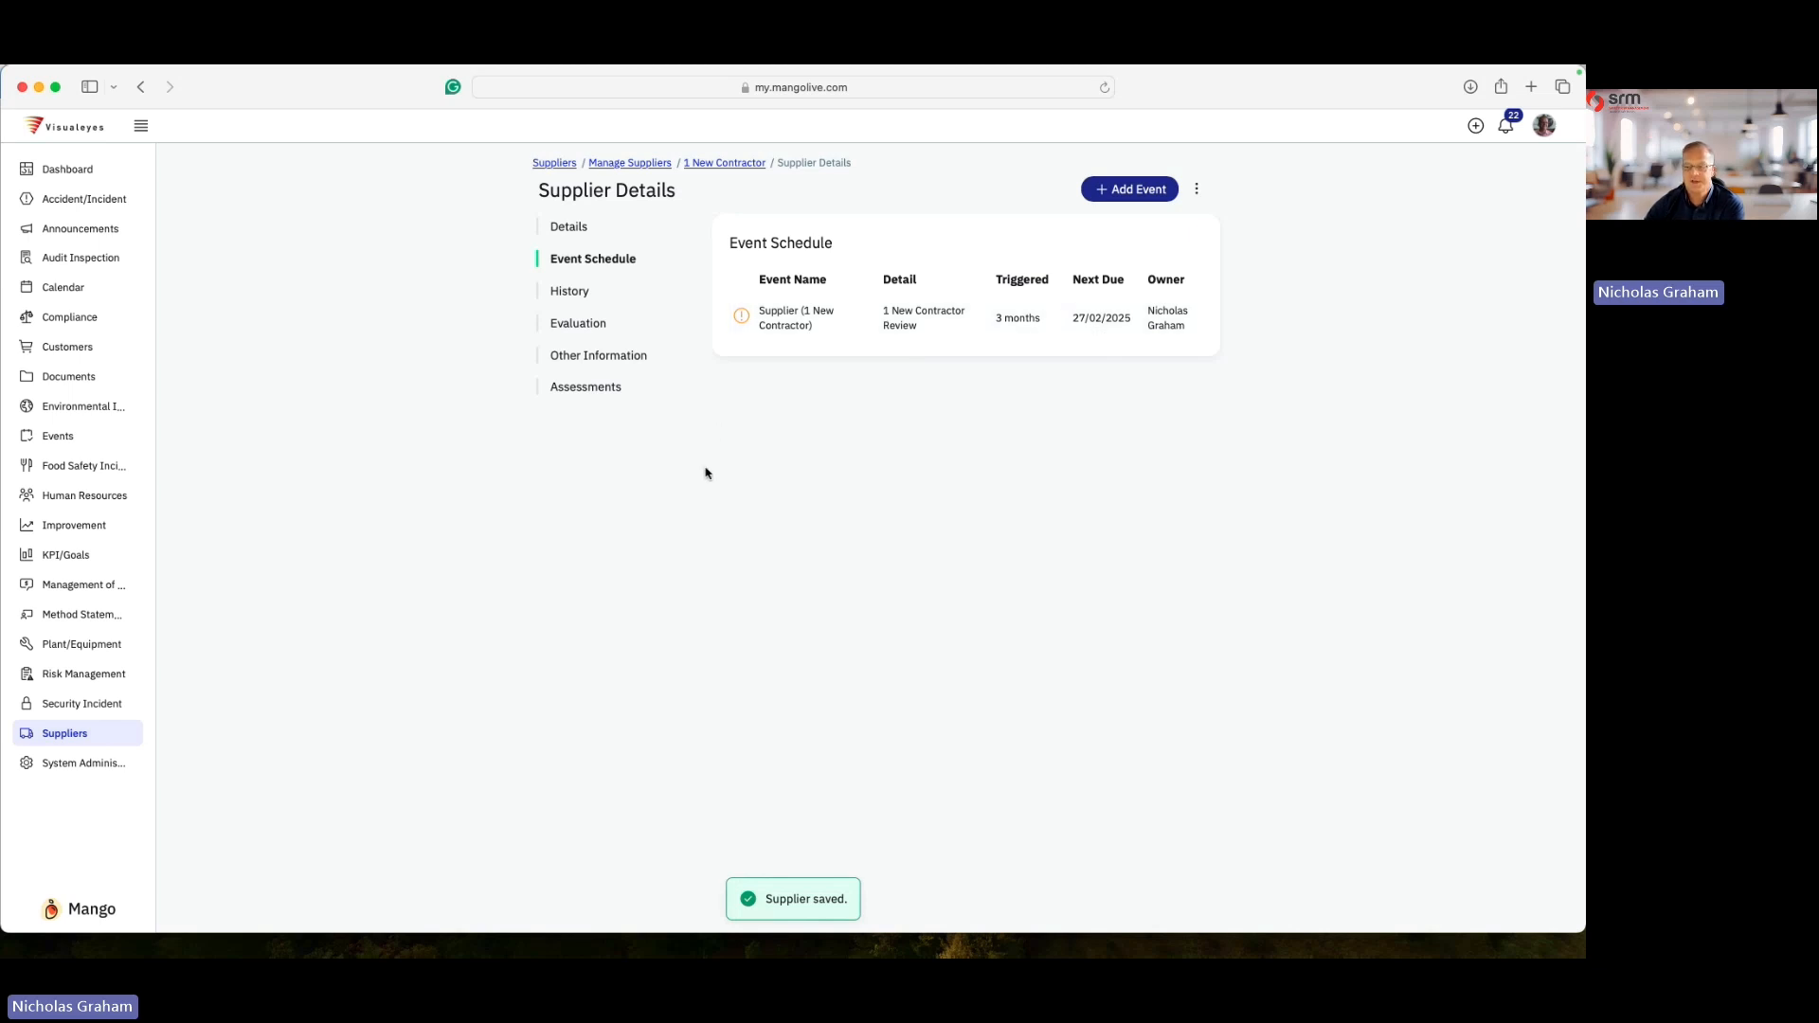
- Browse the supplier's details, event schedule, history, evaluation, other information, and all assessments
left_click(570, 230)
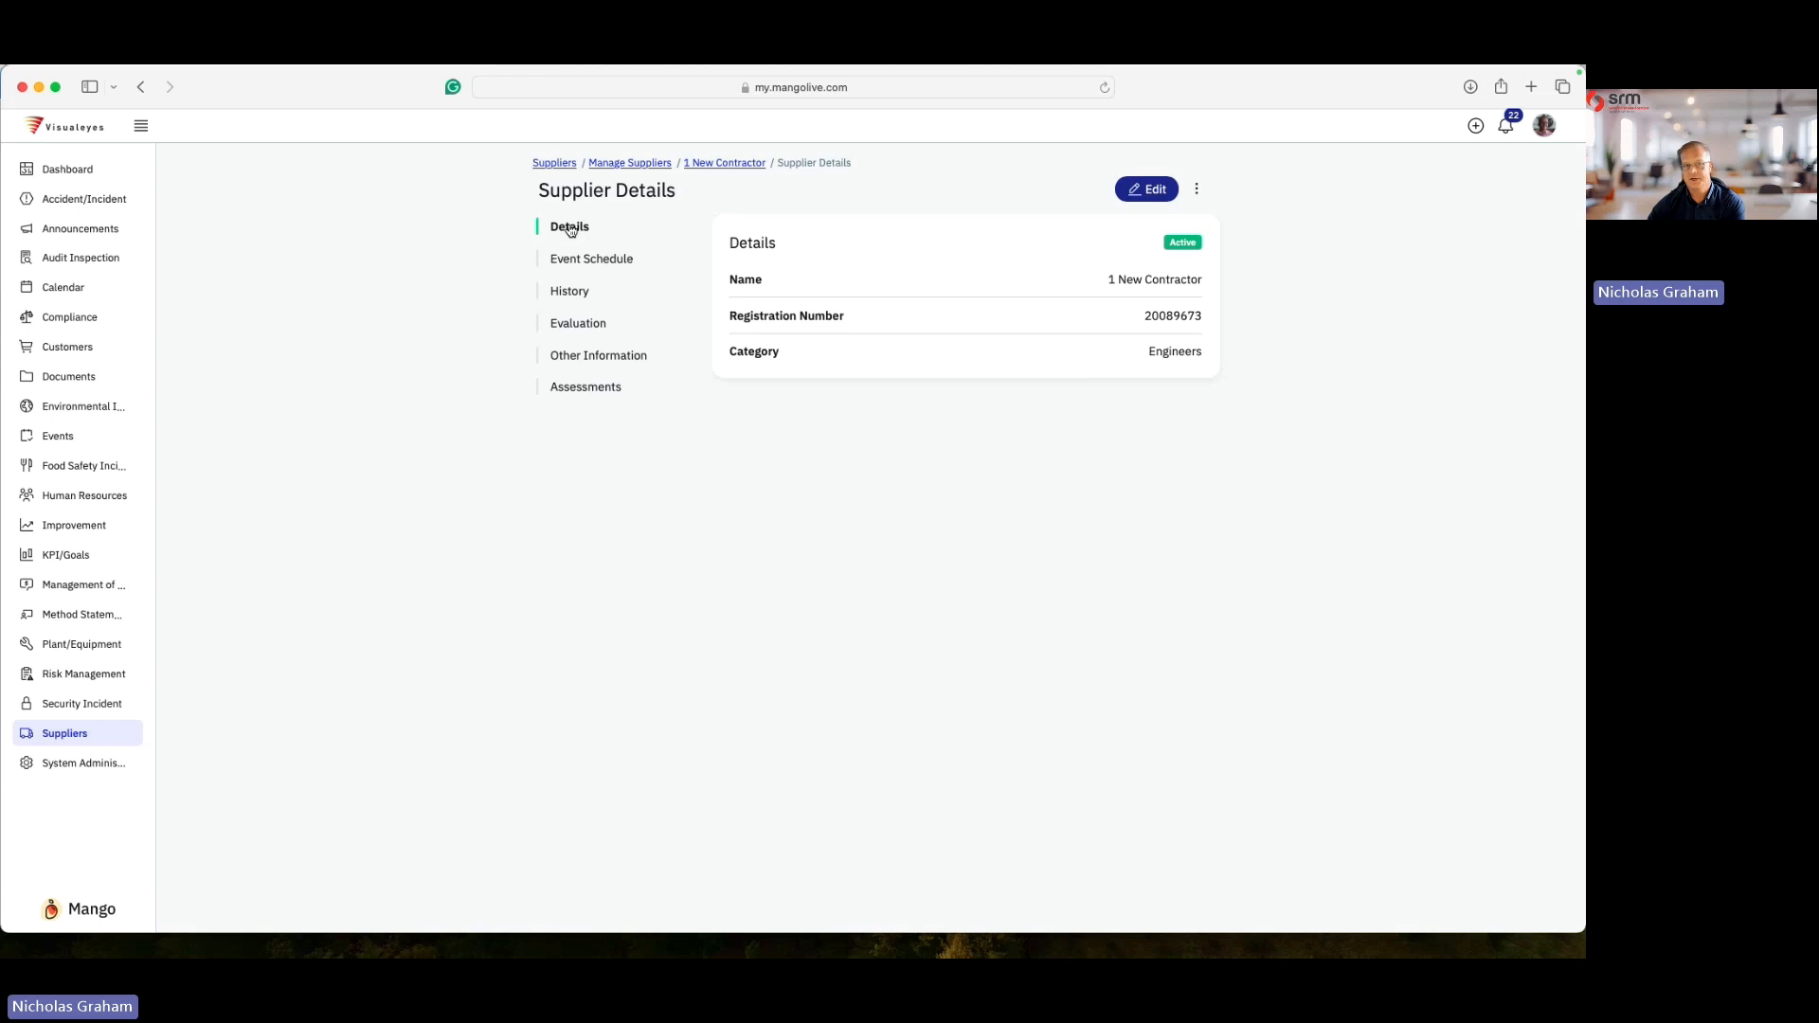
left_click(596, 262)
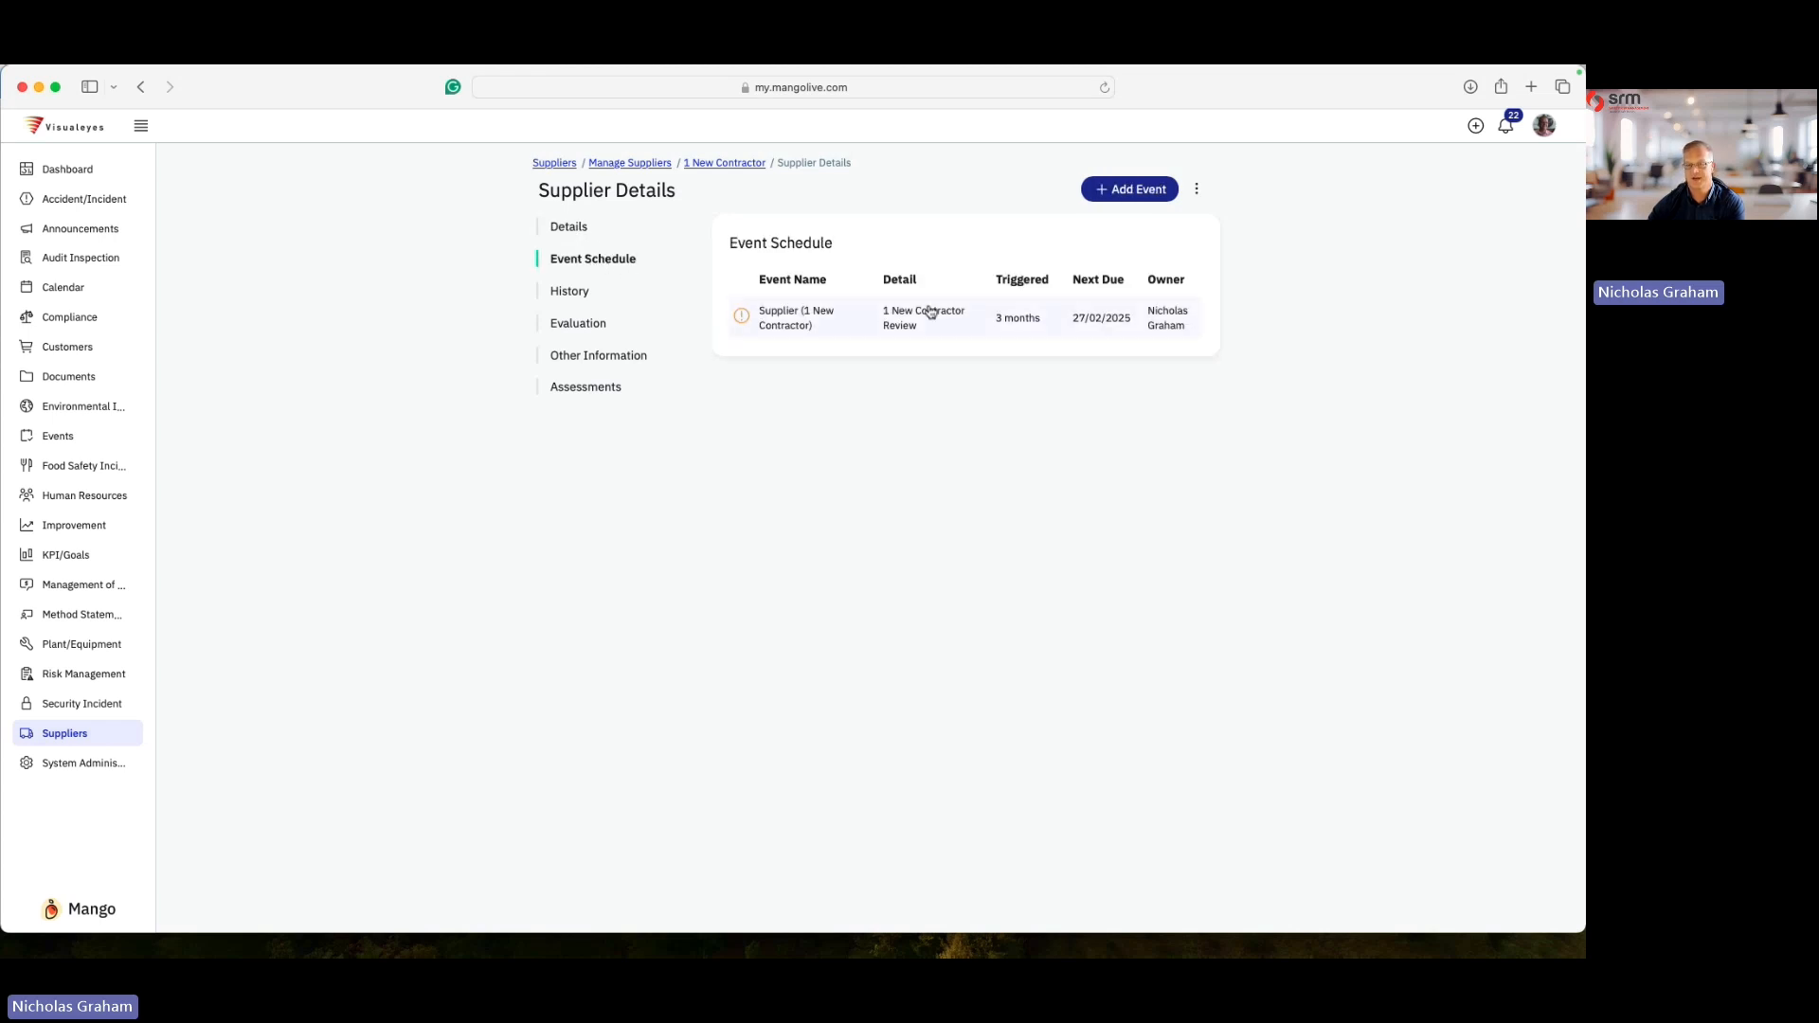
left_click(576, 291)
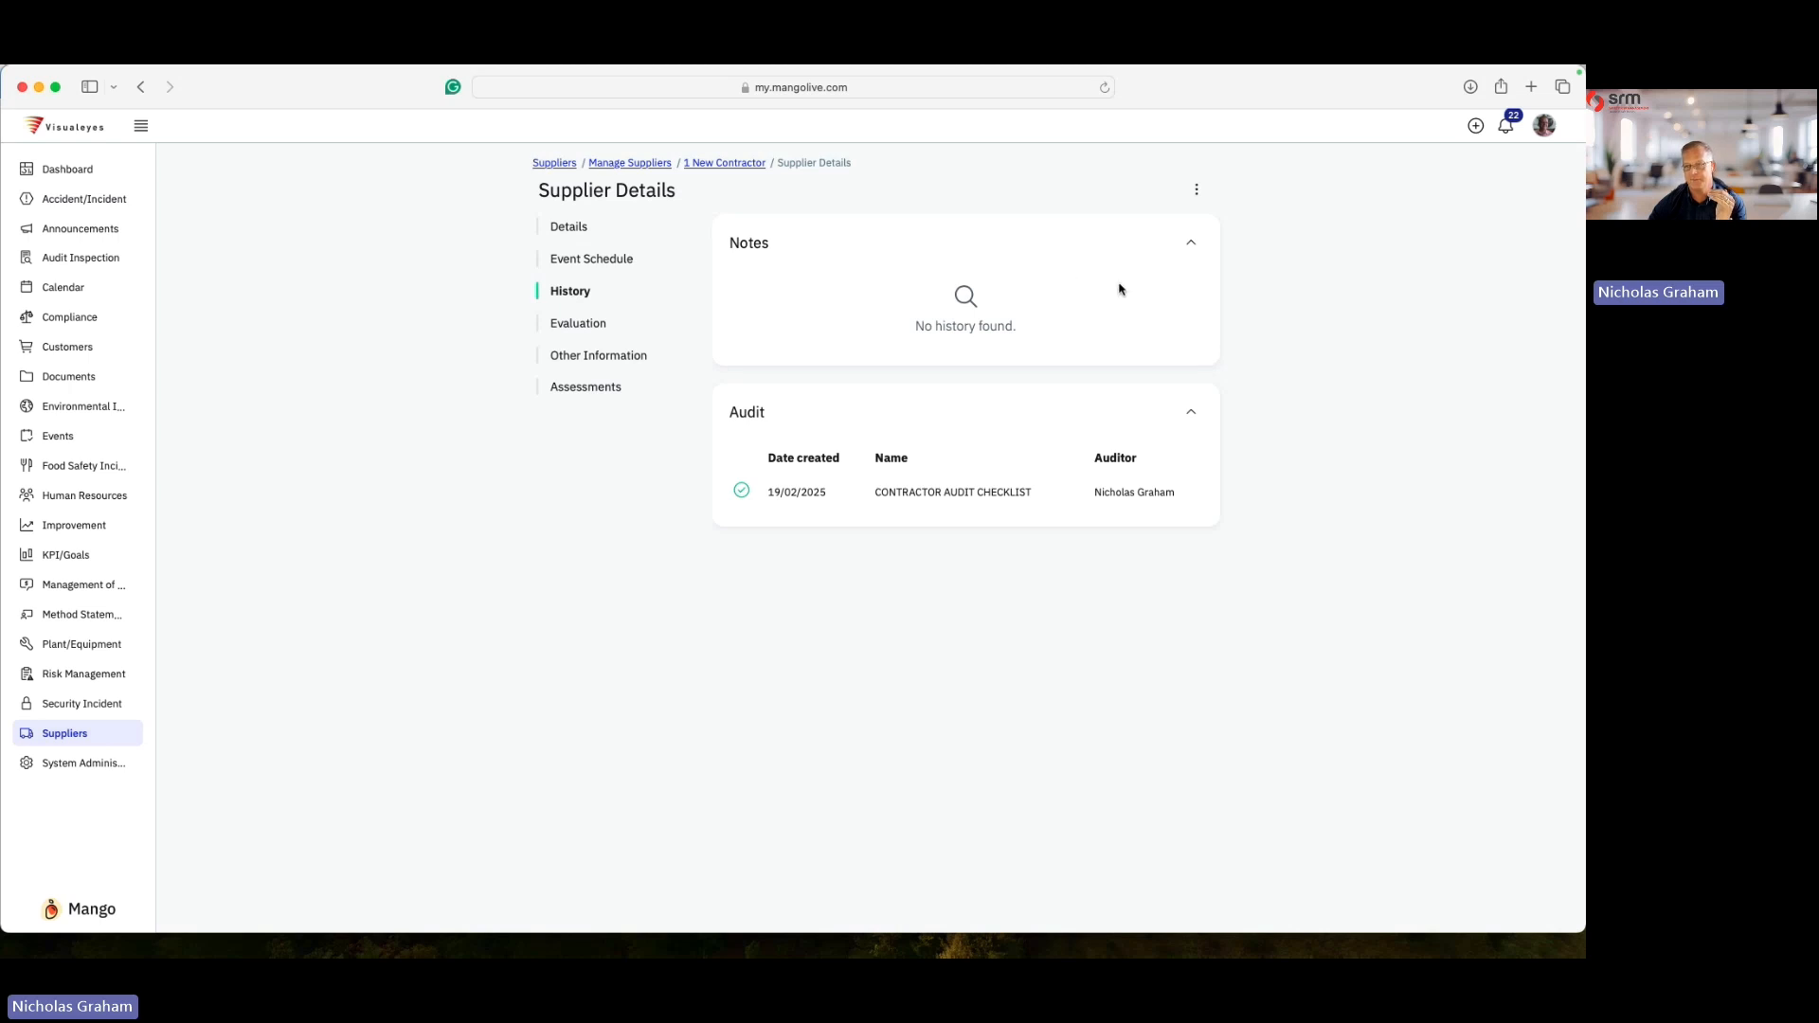
left_click(580, 324)
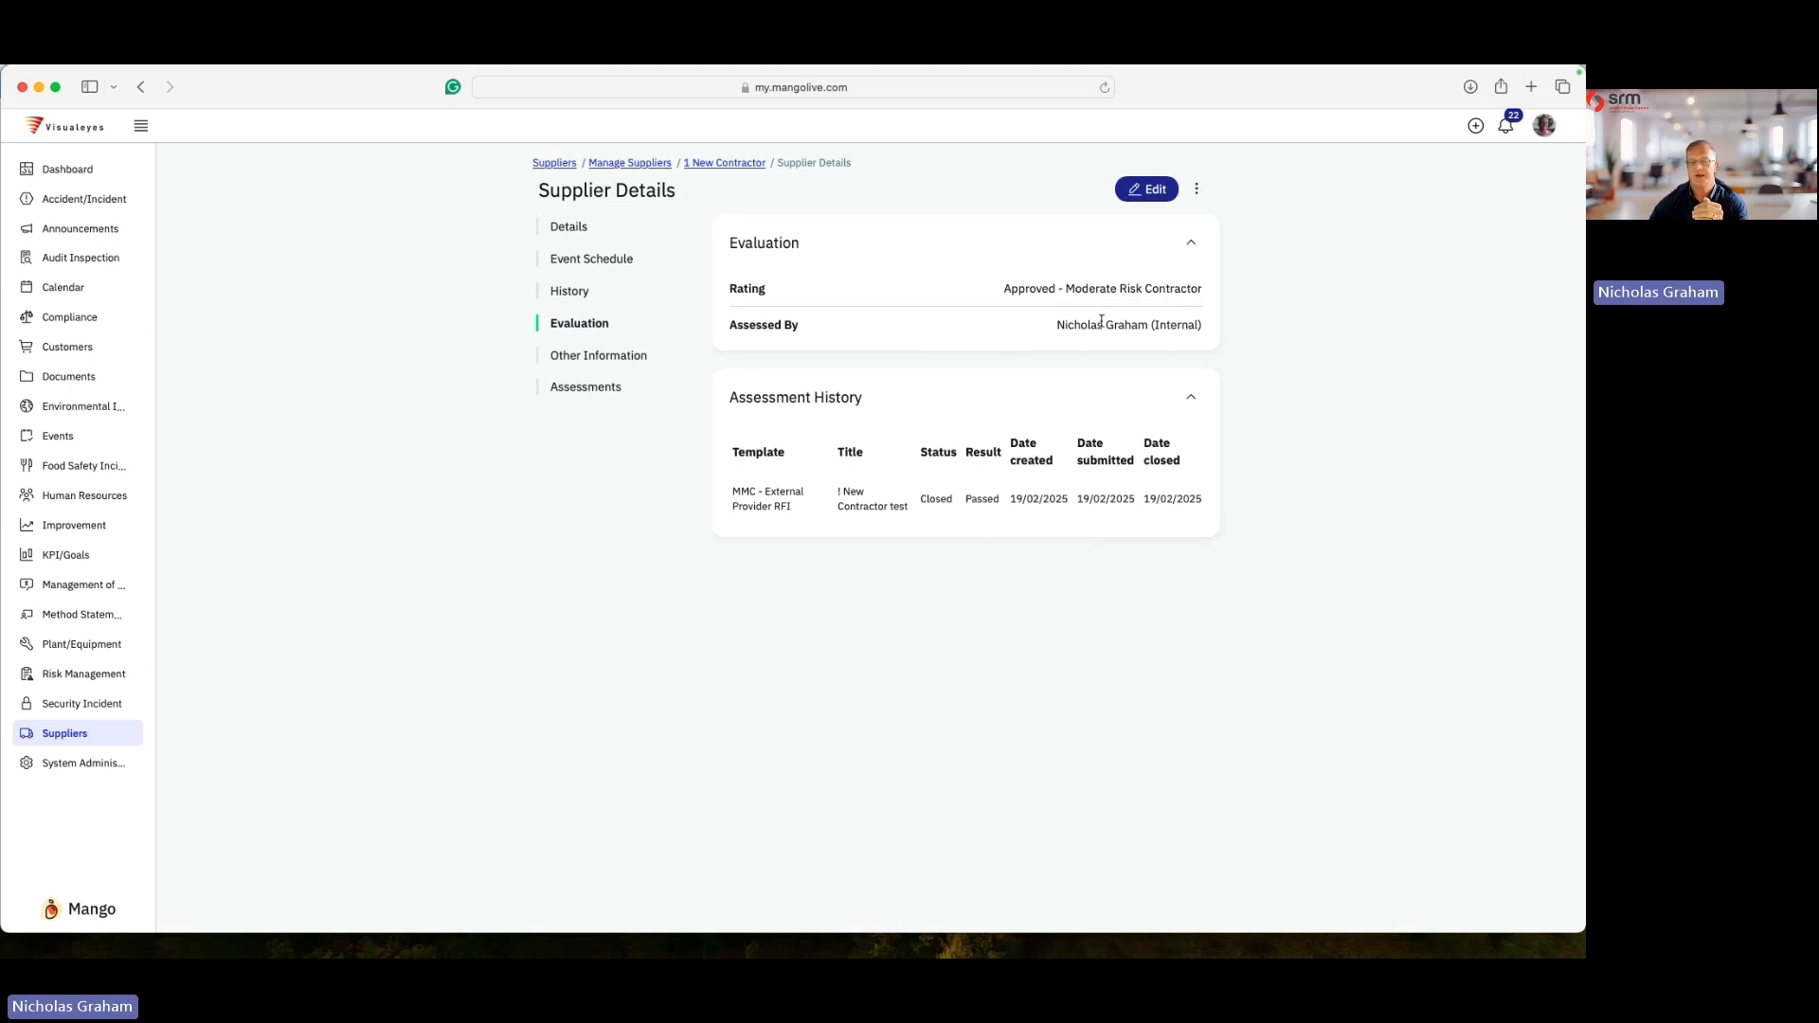
left_click(633, 358)
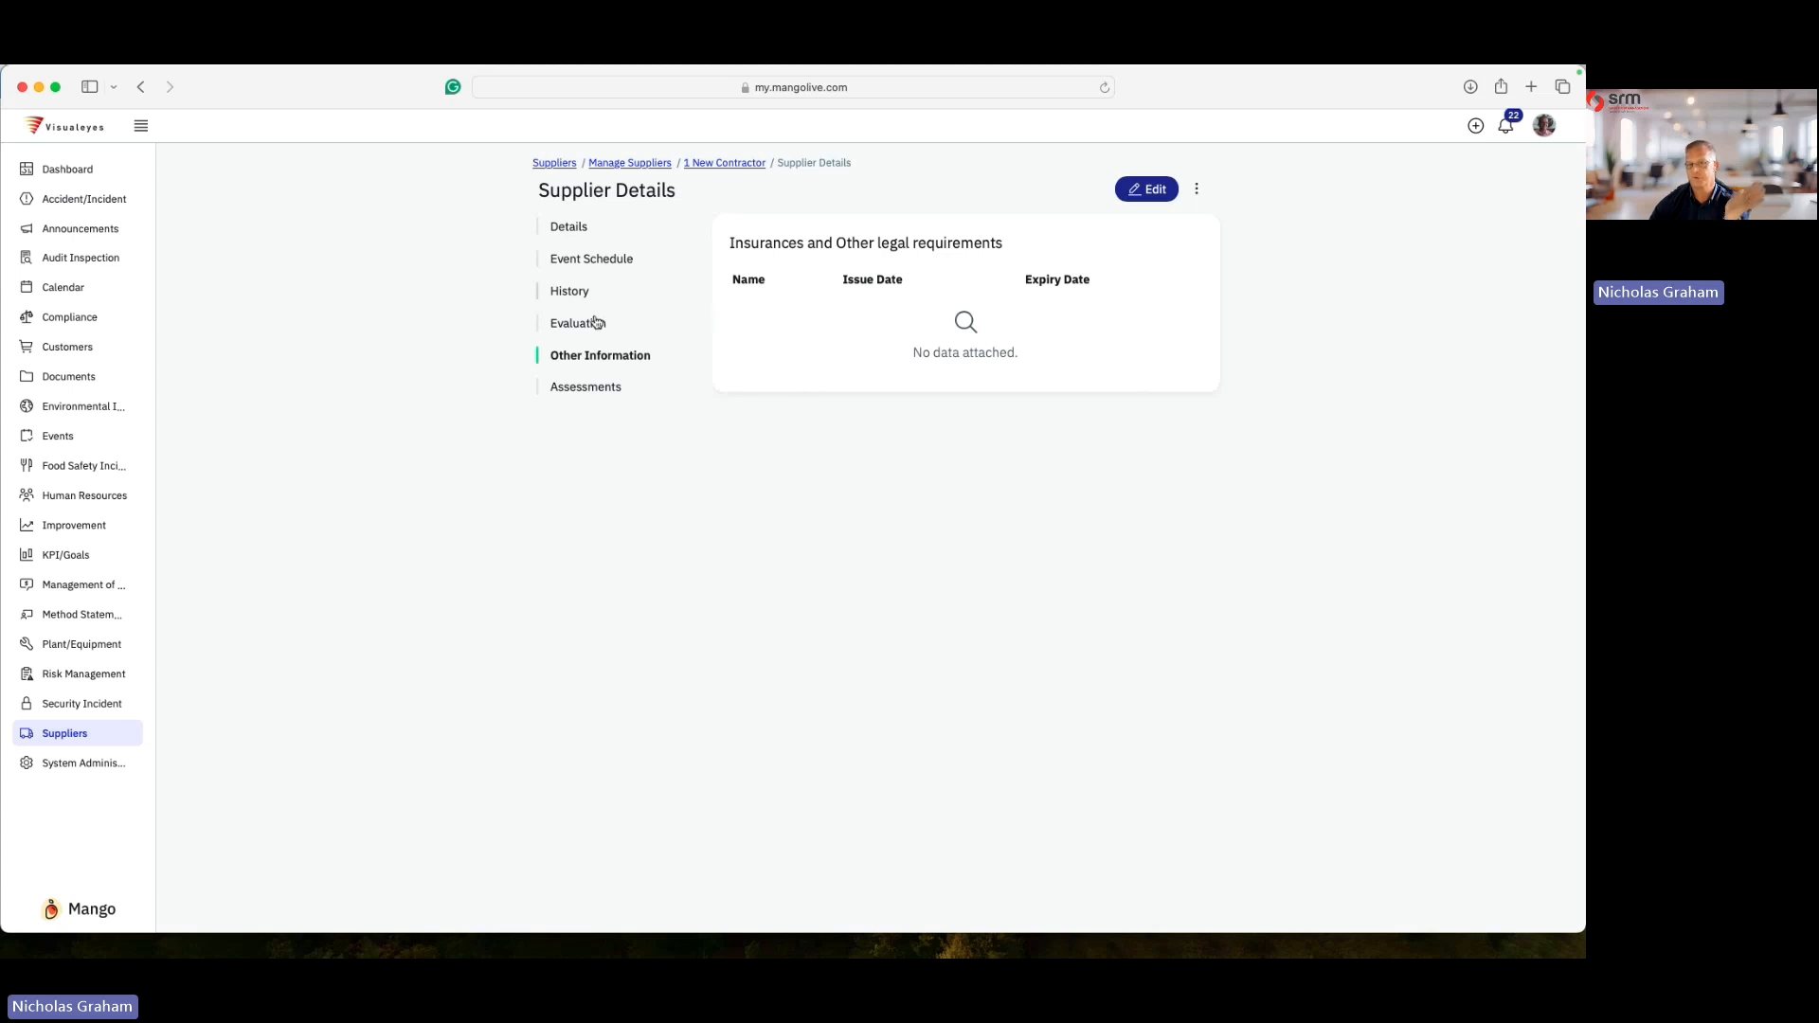
left_click(597, 388)
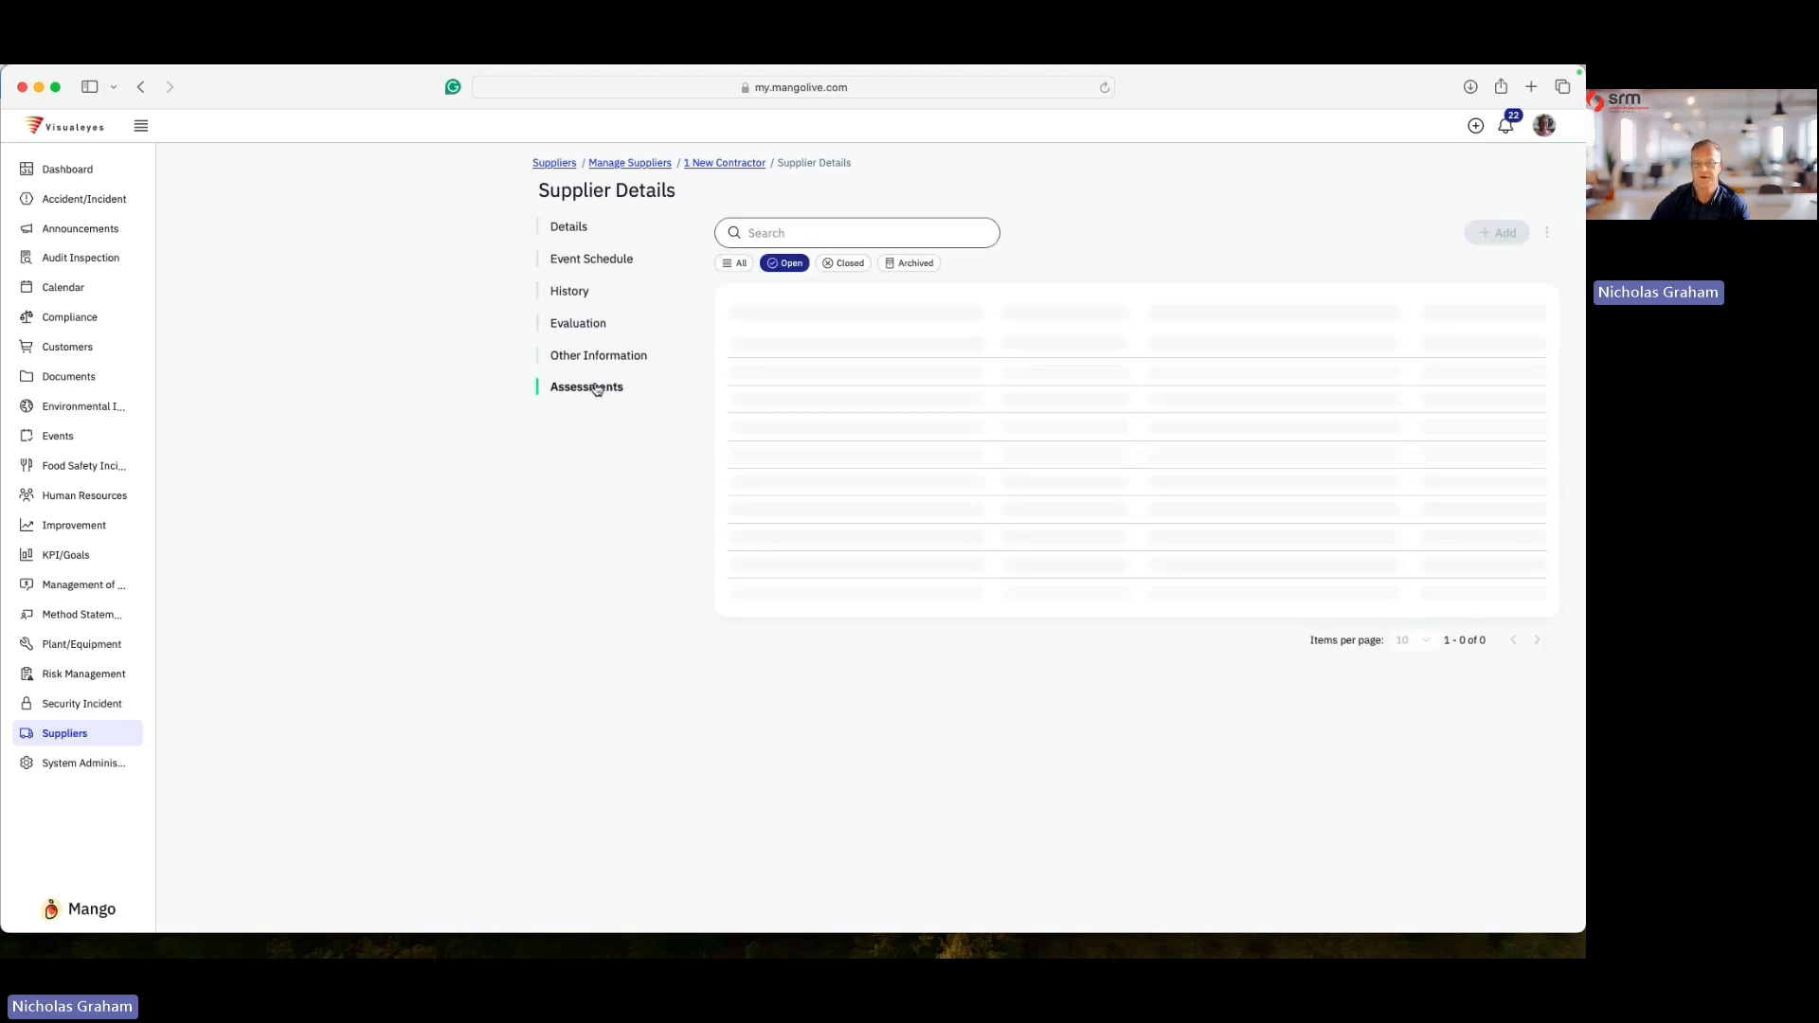
left_click(736, 263)
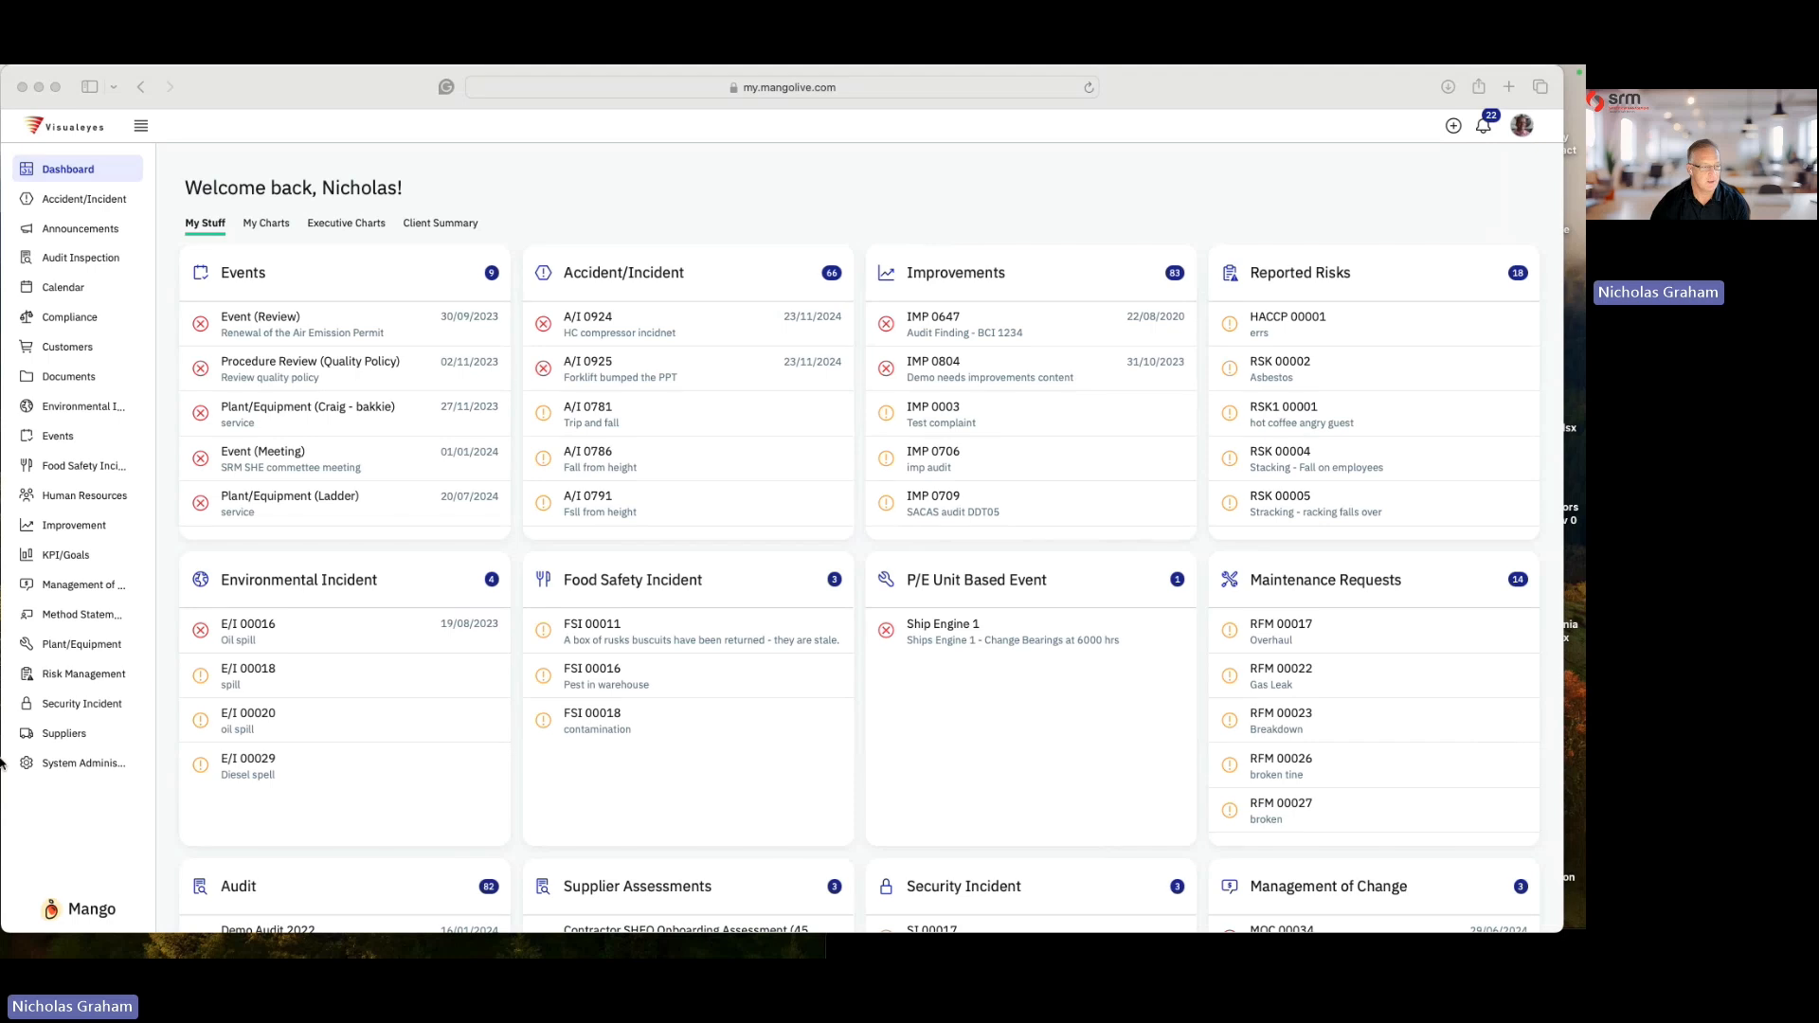
- Open the 45 South supplier's details from the Manage Suppliers list
left_click(83, 738)
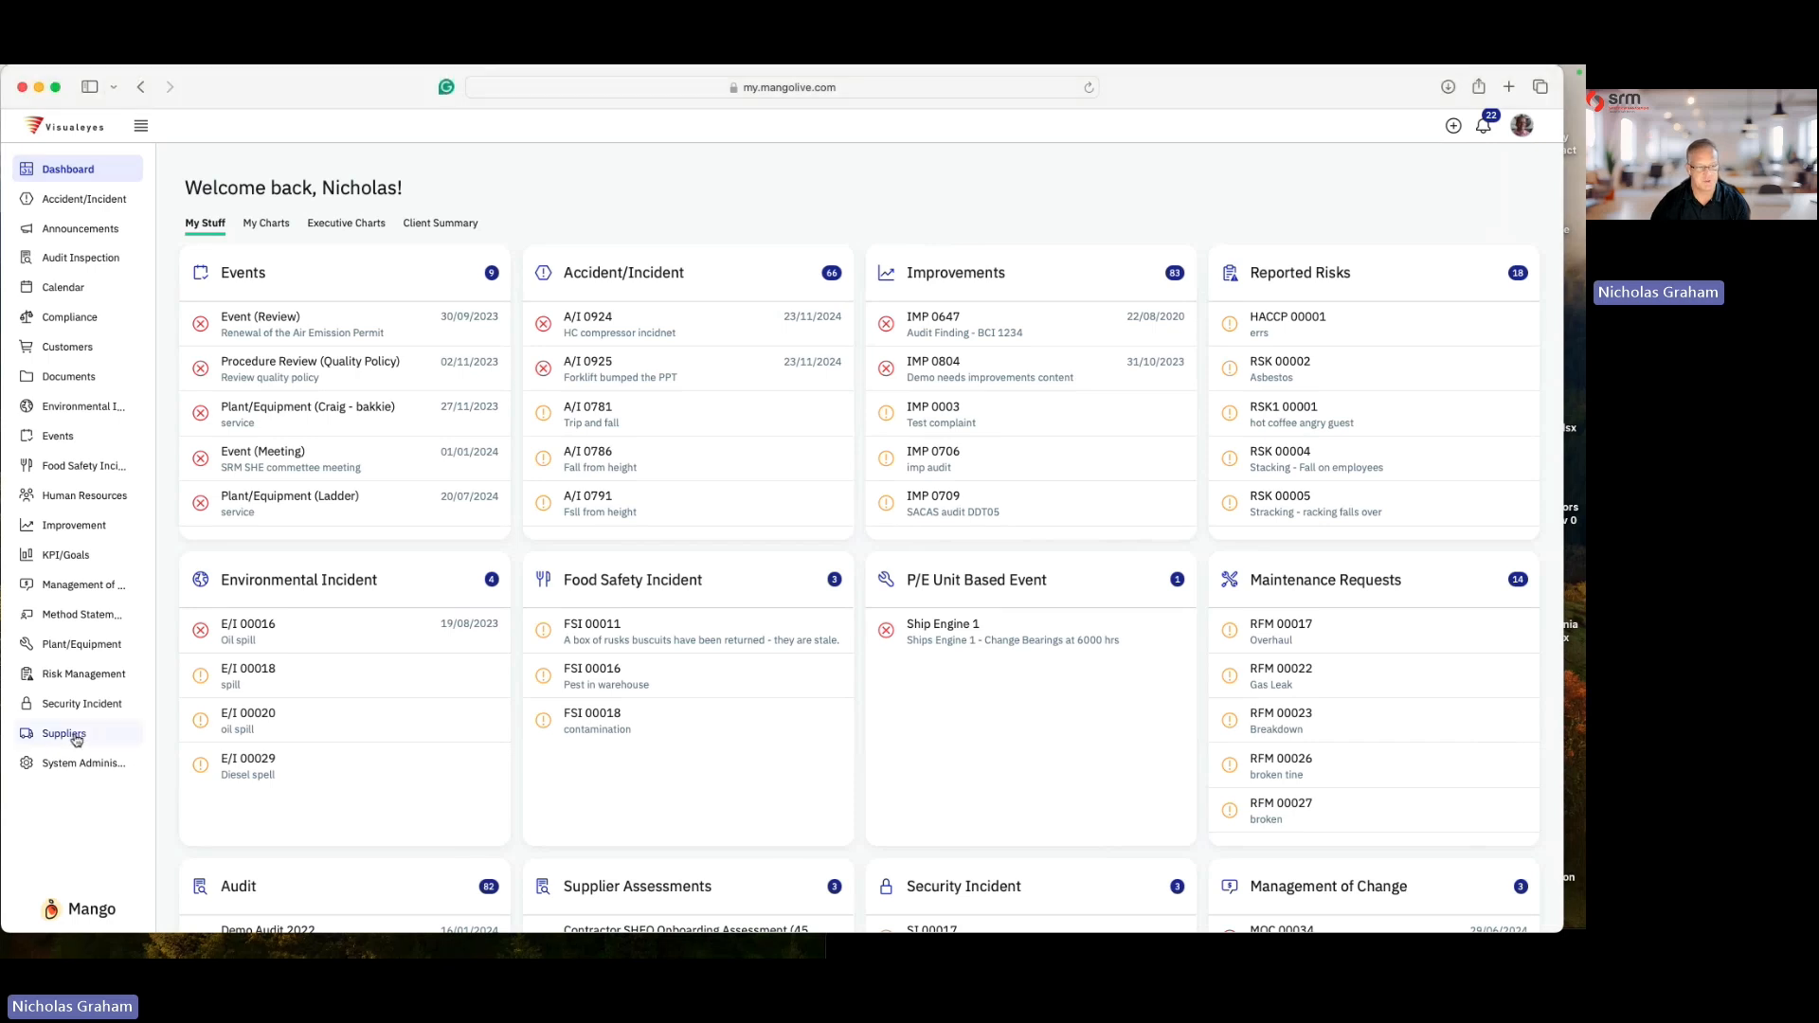
left_click(76, 736)
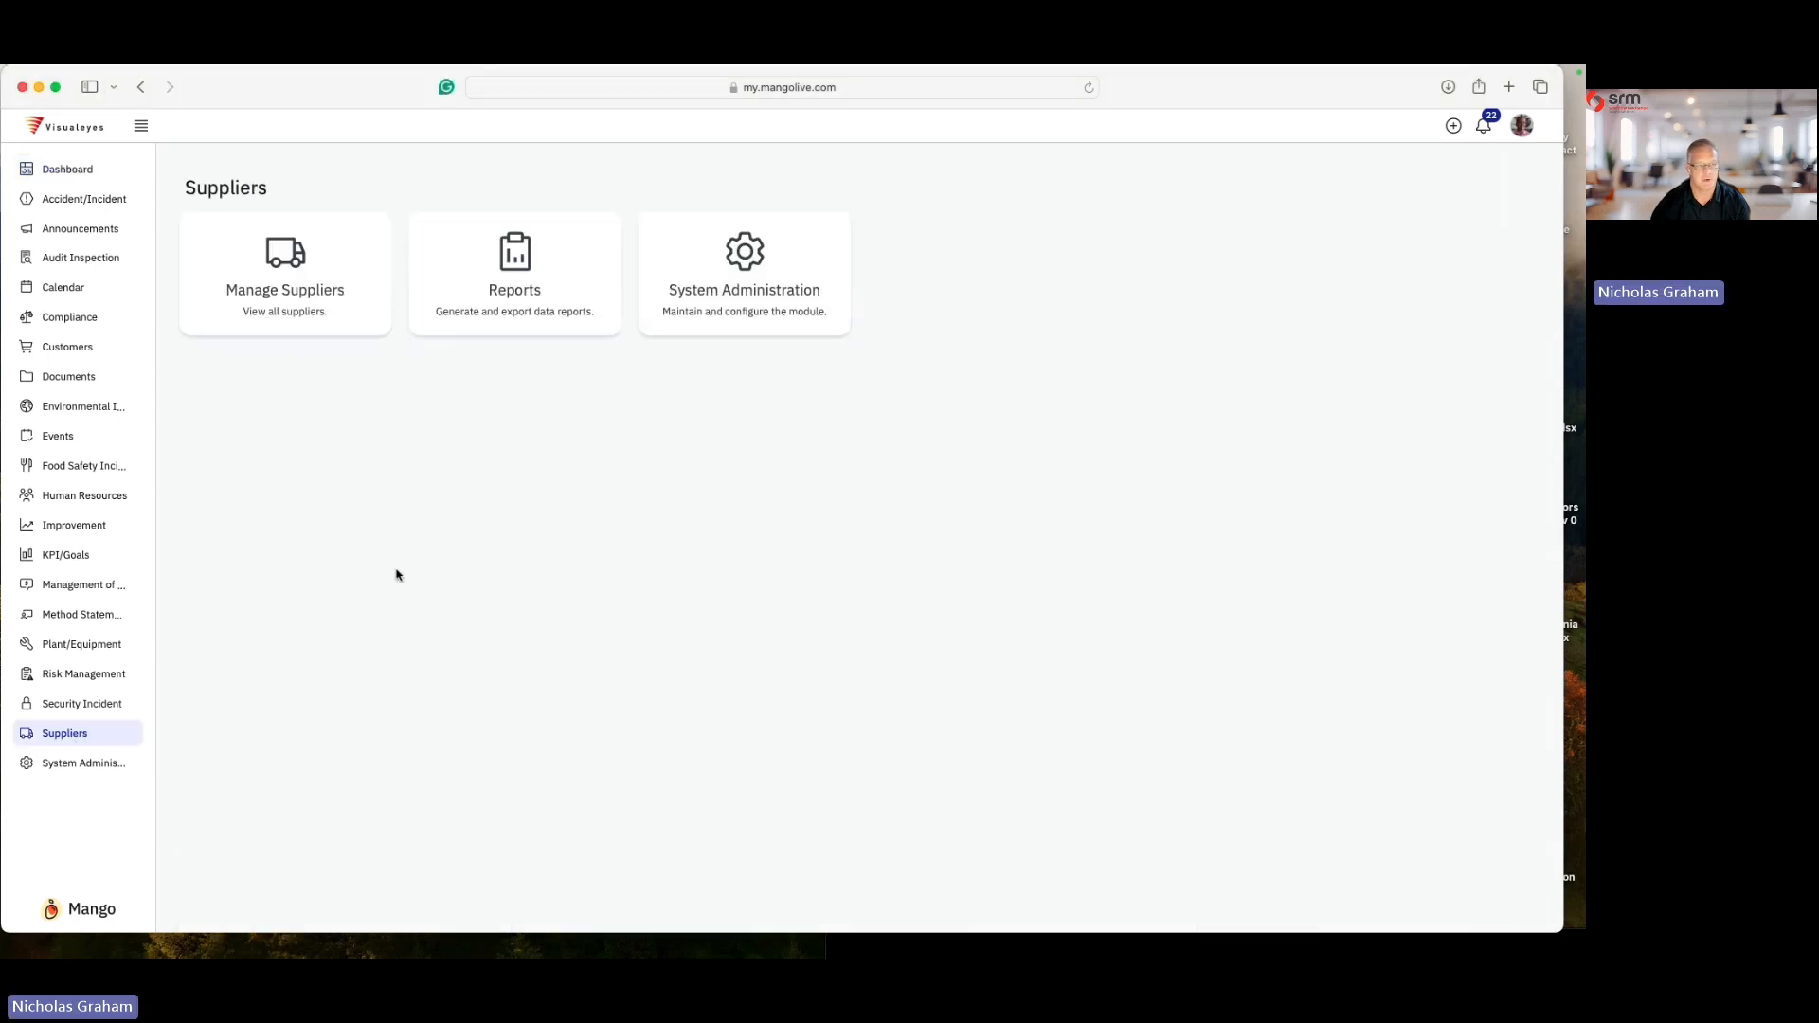
left_click(307, 274)
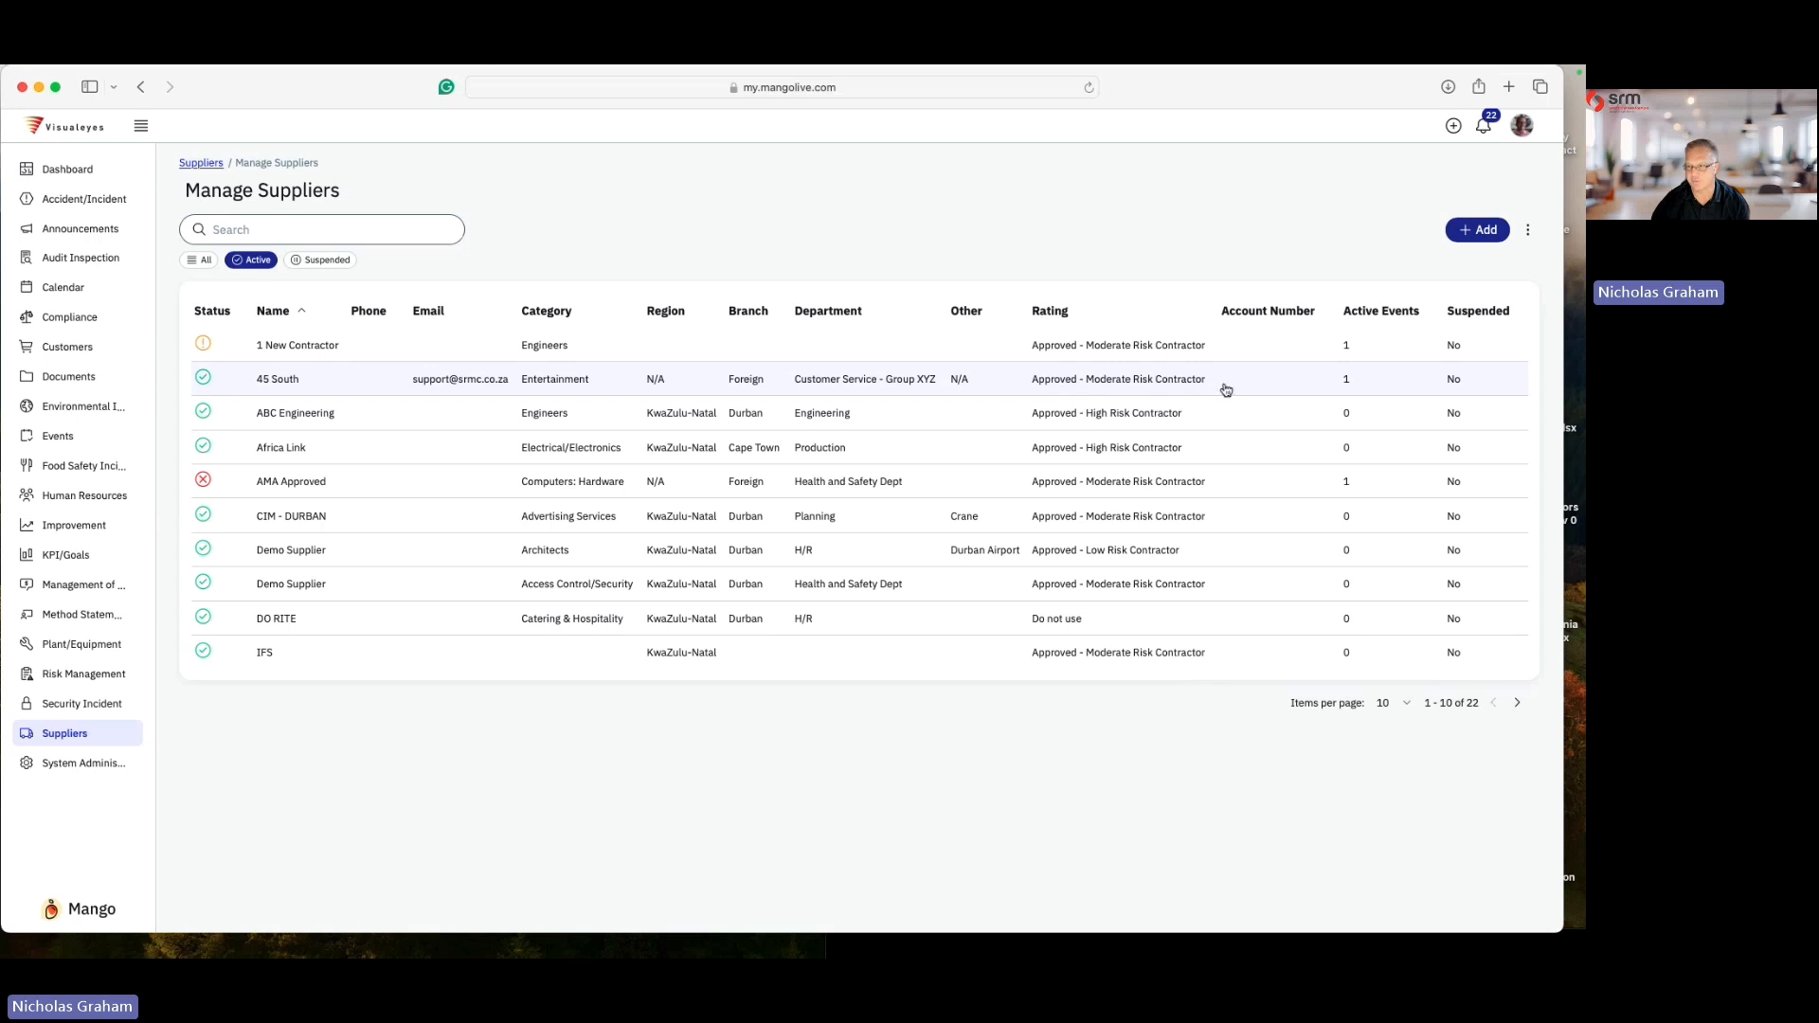
left_click(287, 383)
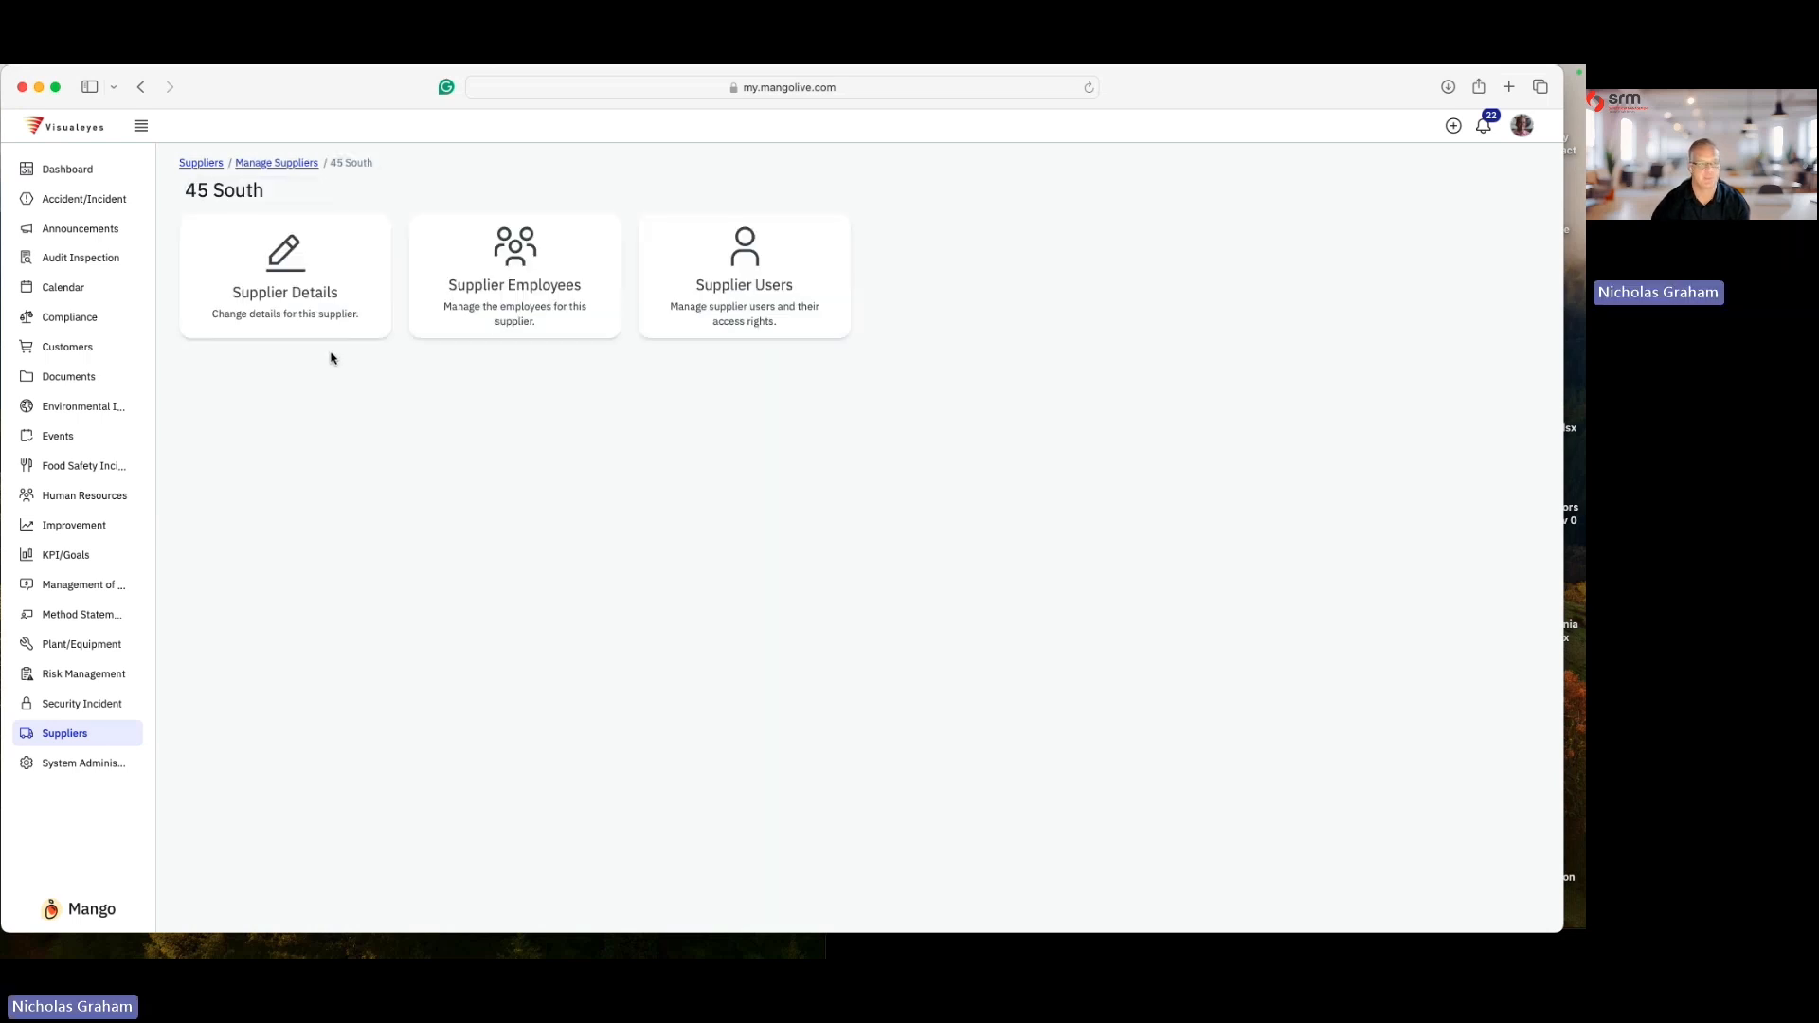
left_click(295, 283)
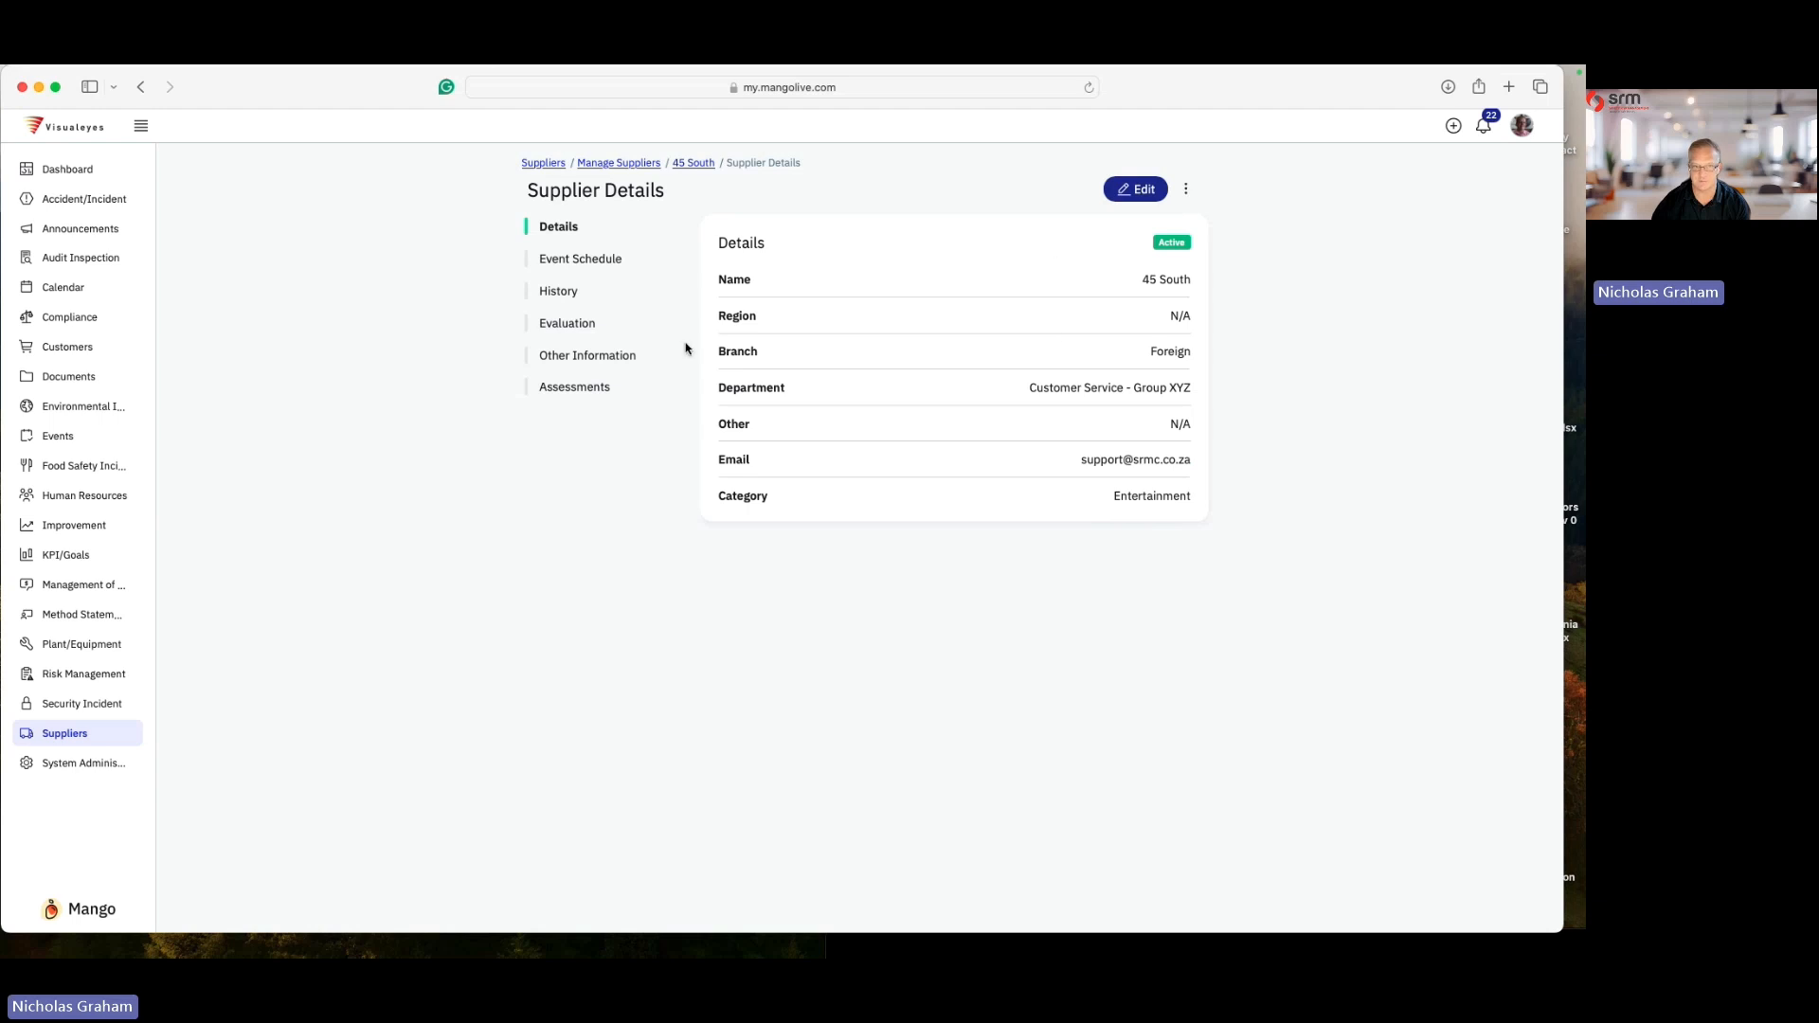
- Review the 45 South supplier's event schedule and history records
left_click(594, 262)
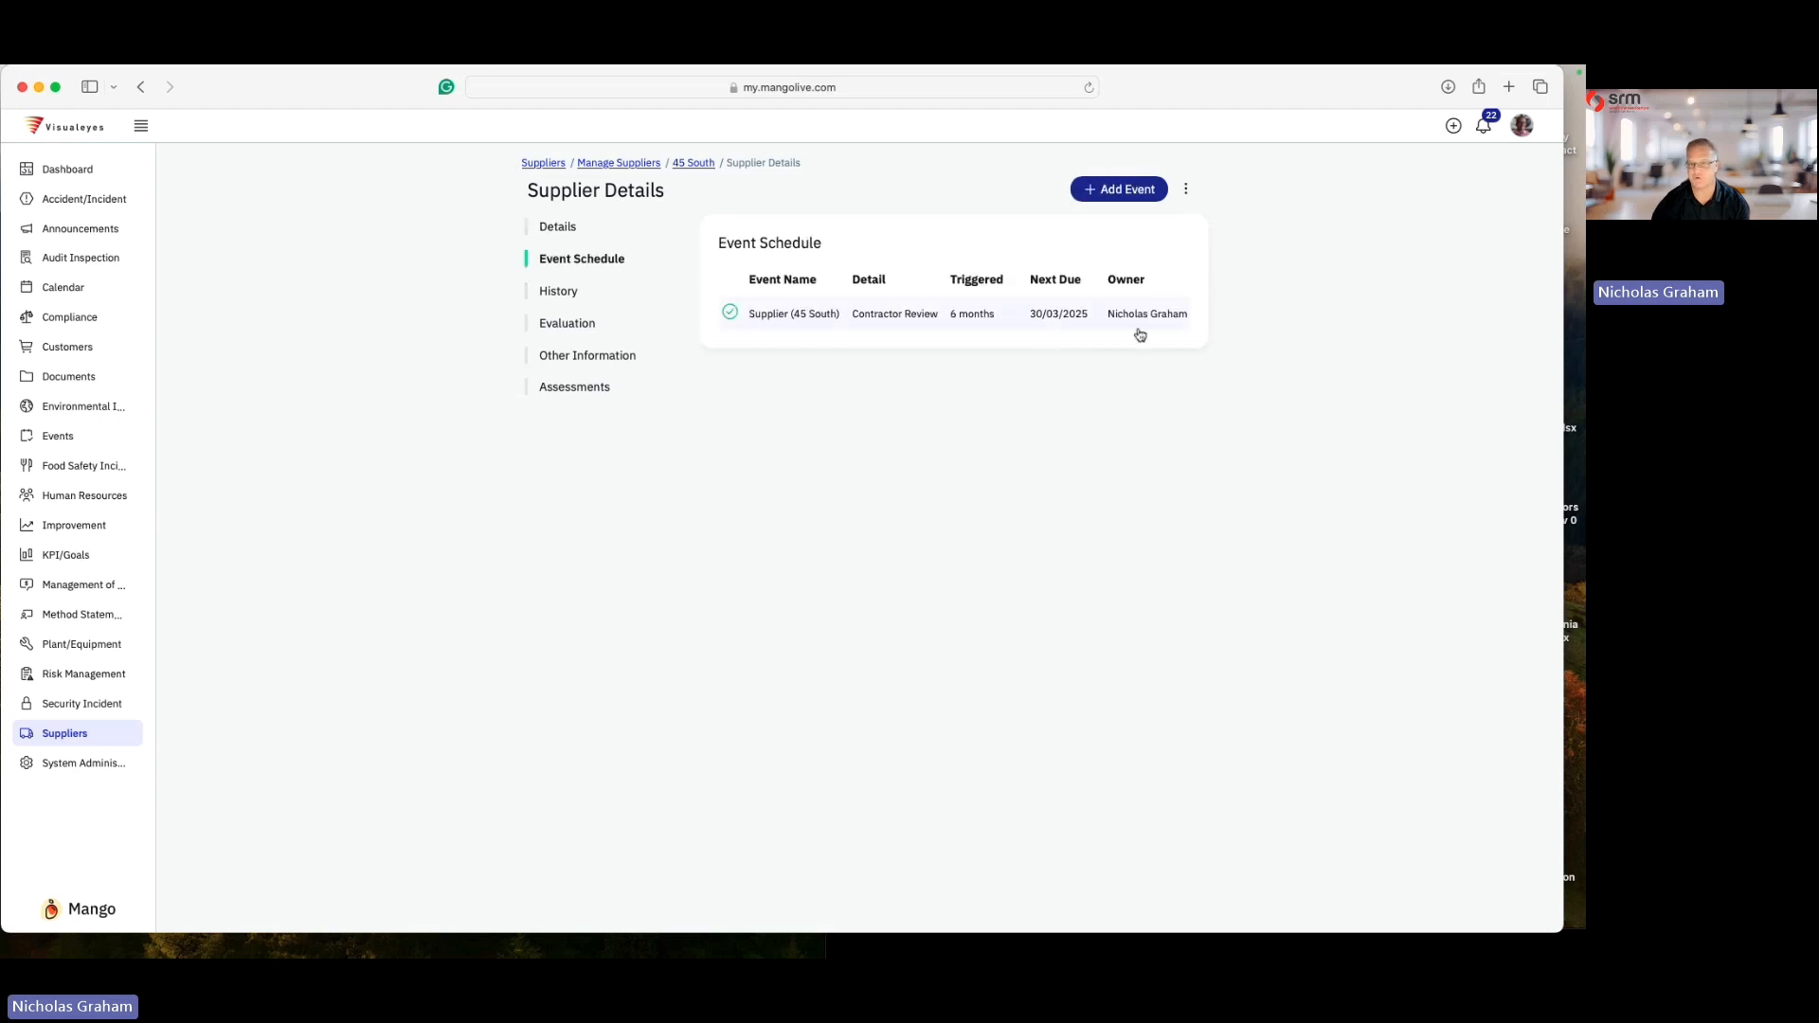
left_click(571, 295)
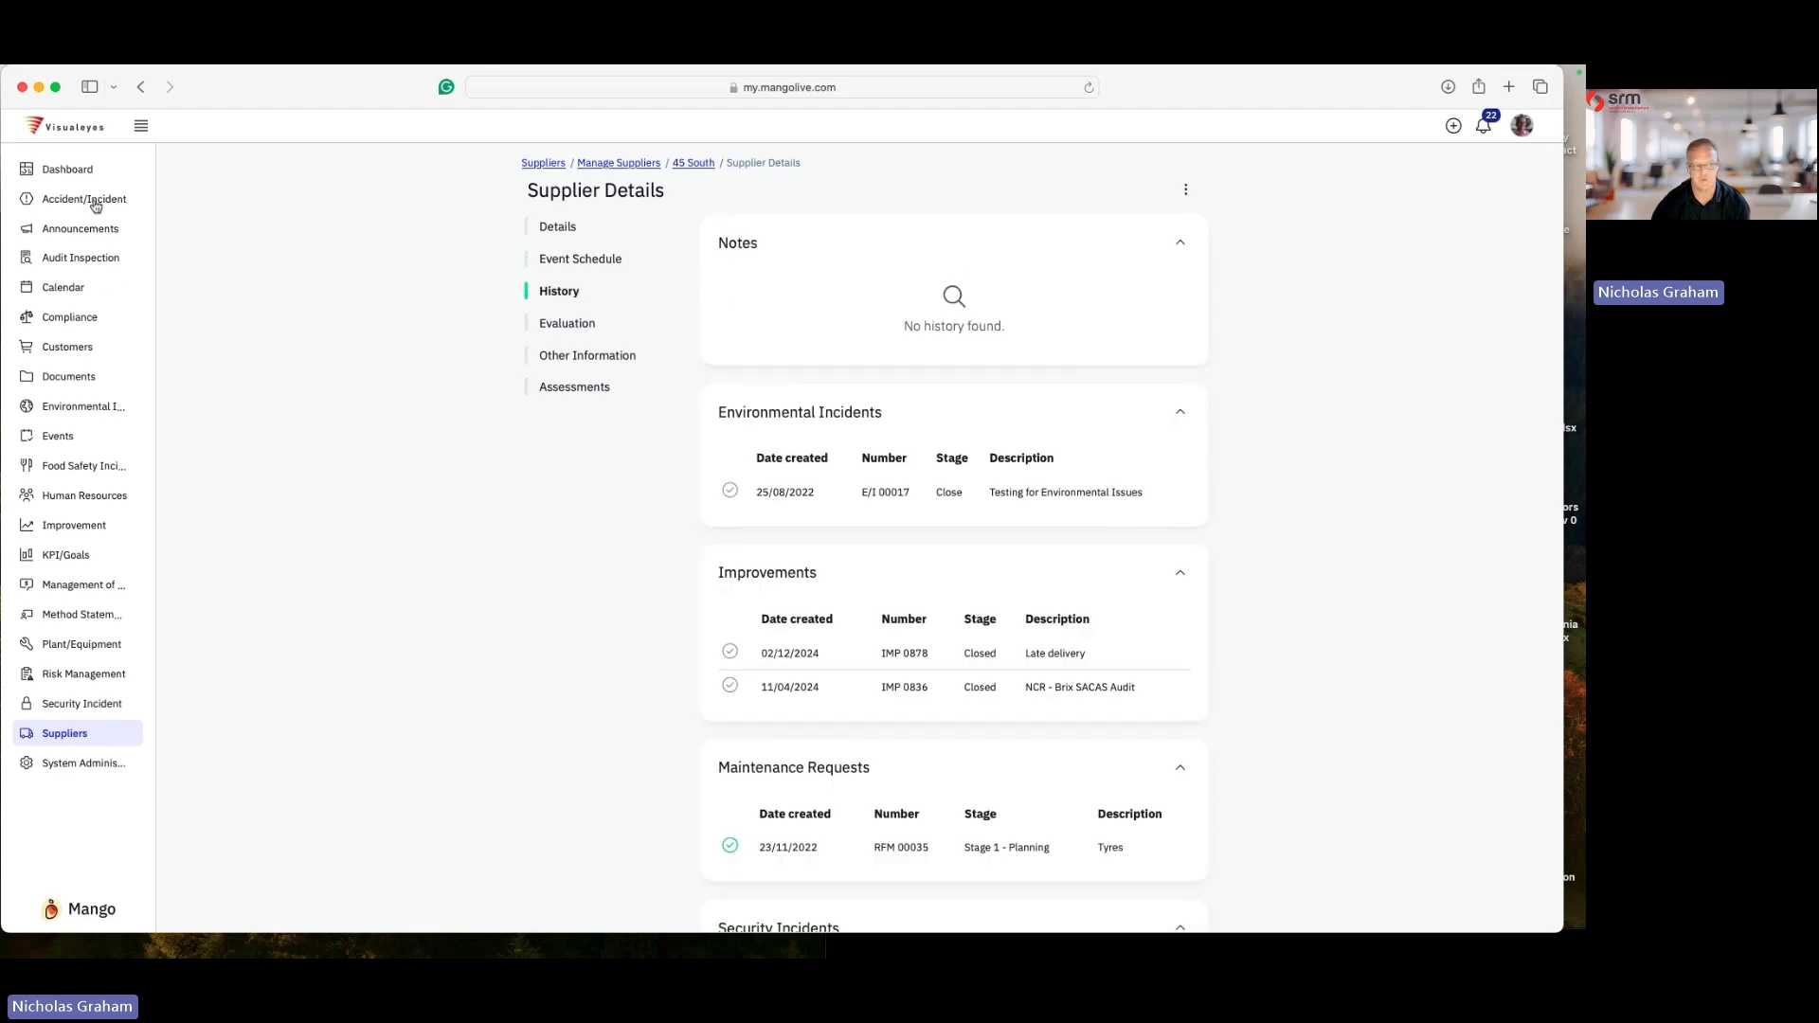
scroll(702, 417, "down", 2)
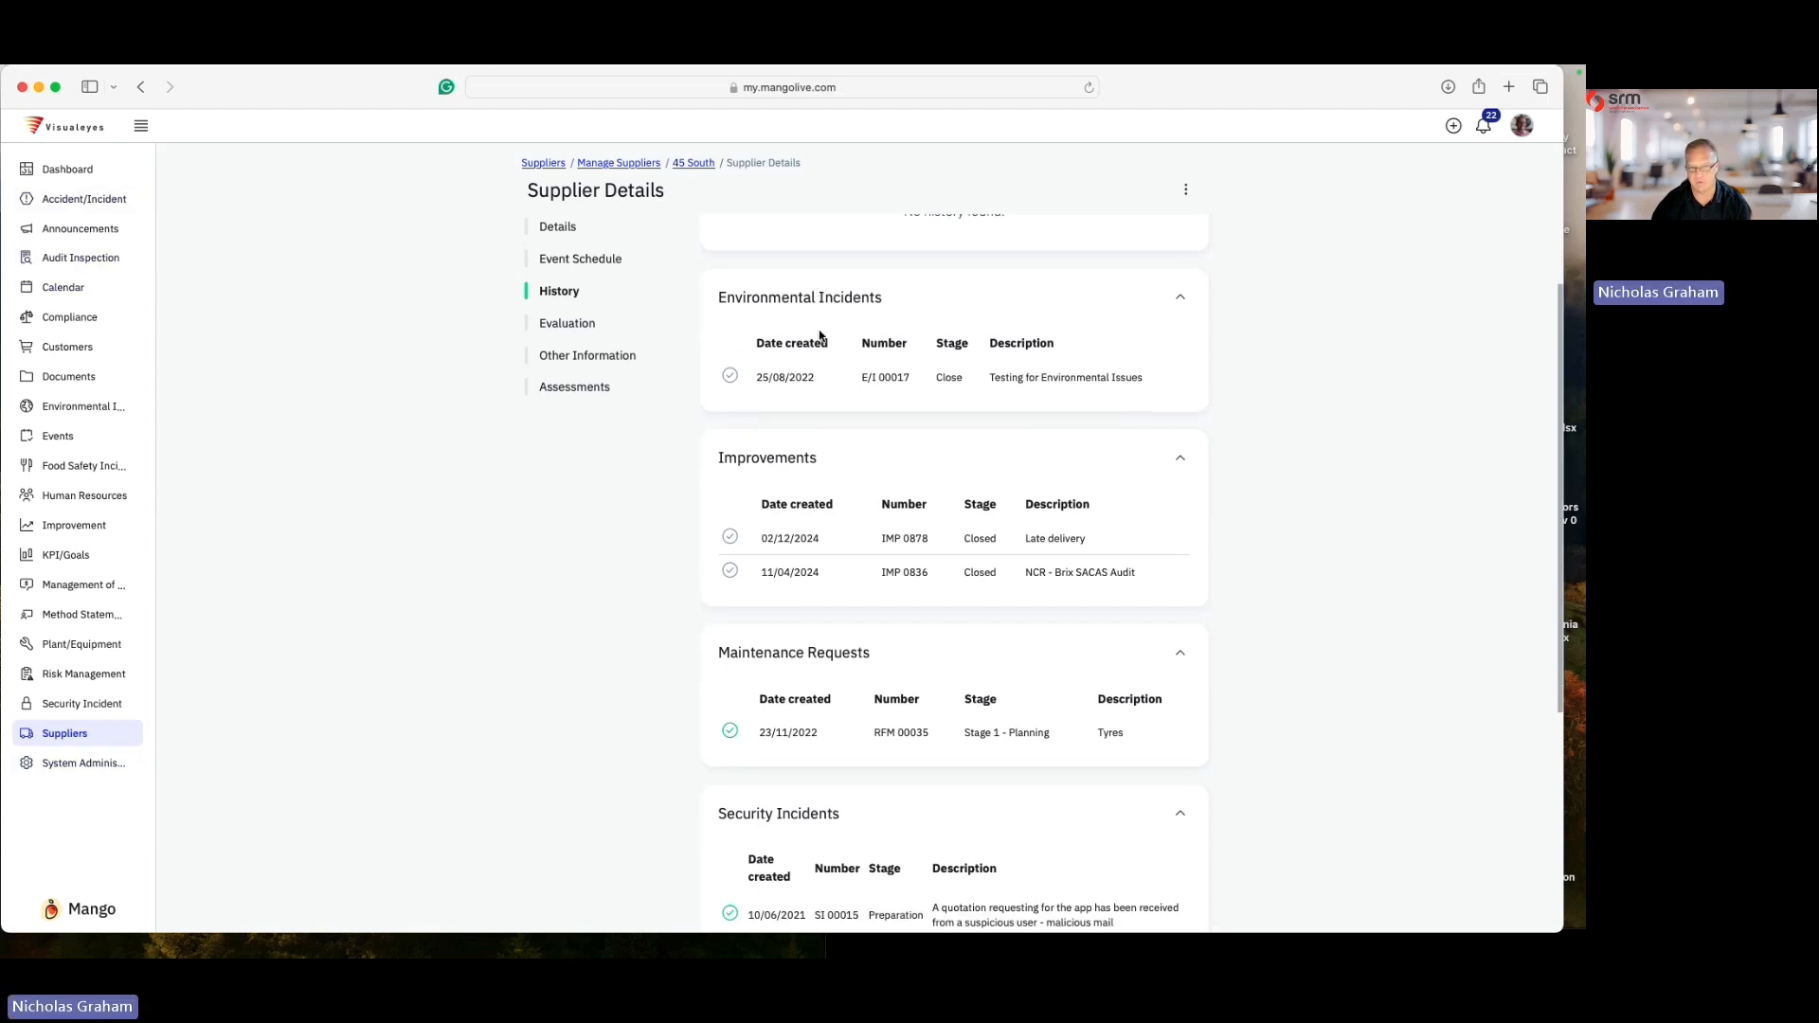
- Examine the supplier's history sections for environmental incidents, improvements, maintenance requests, security incidents and audits
scroll(820, 336, "down", 1)
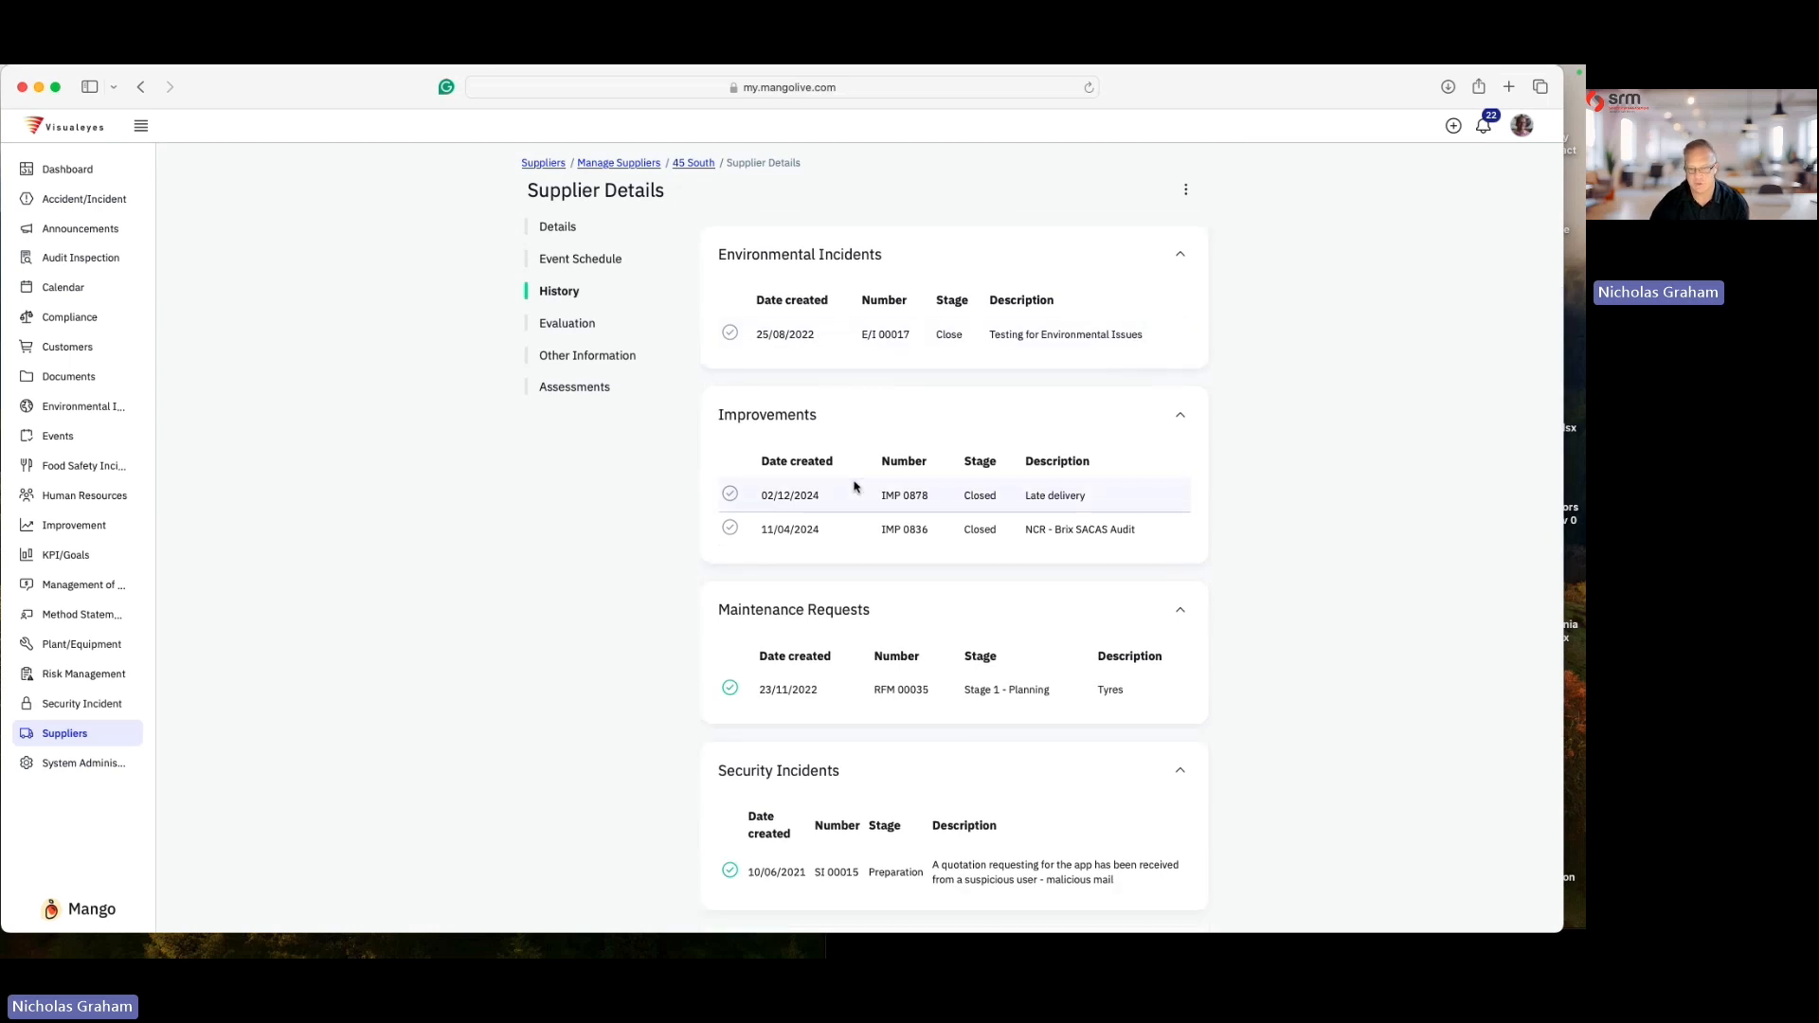
scroll(856, 484, "down", 1)
scroll(855, 485, "down", 5)
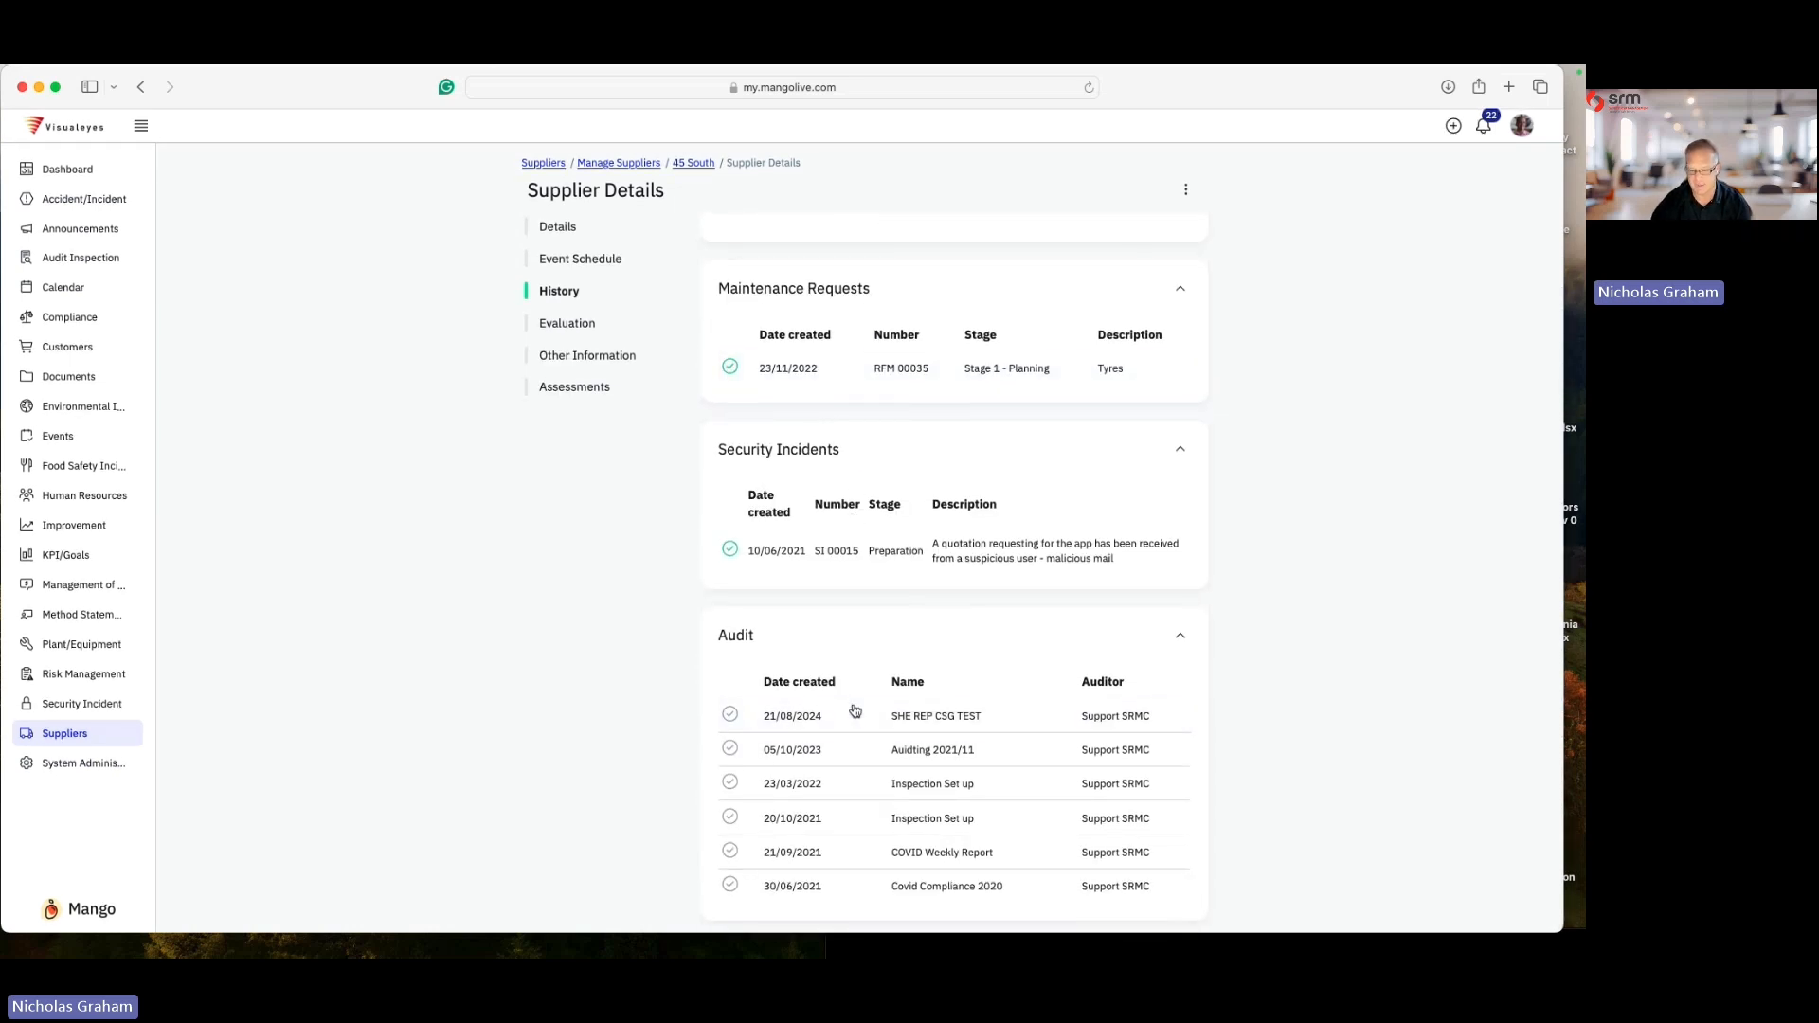
scroll(859, 868, "up", 2)
scroll(863, 873, "down", 2)
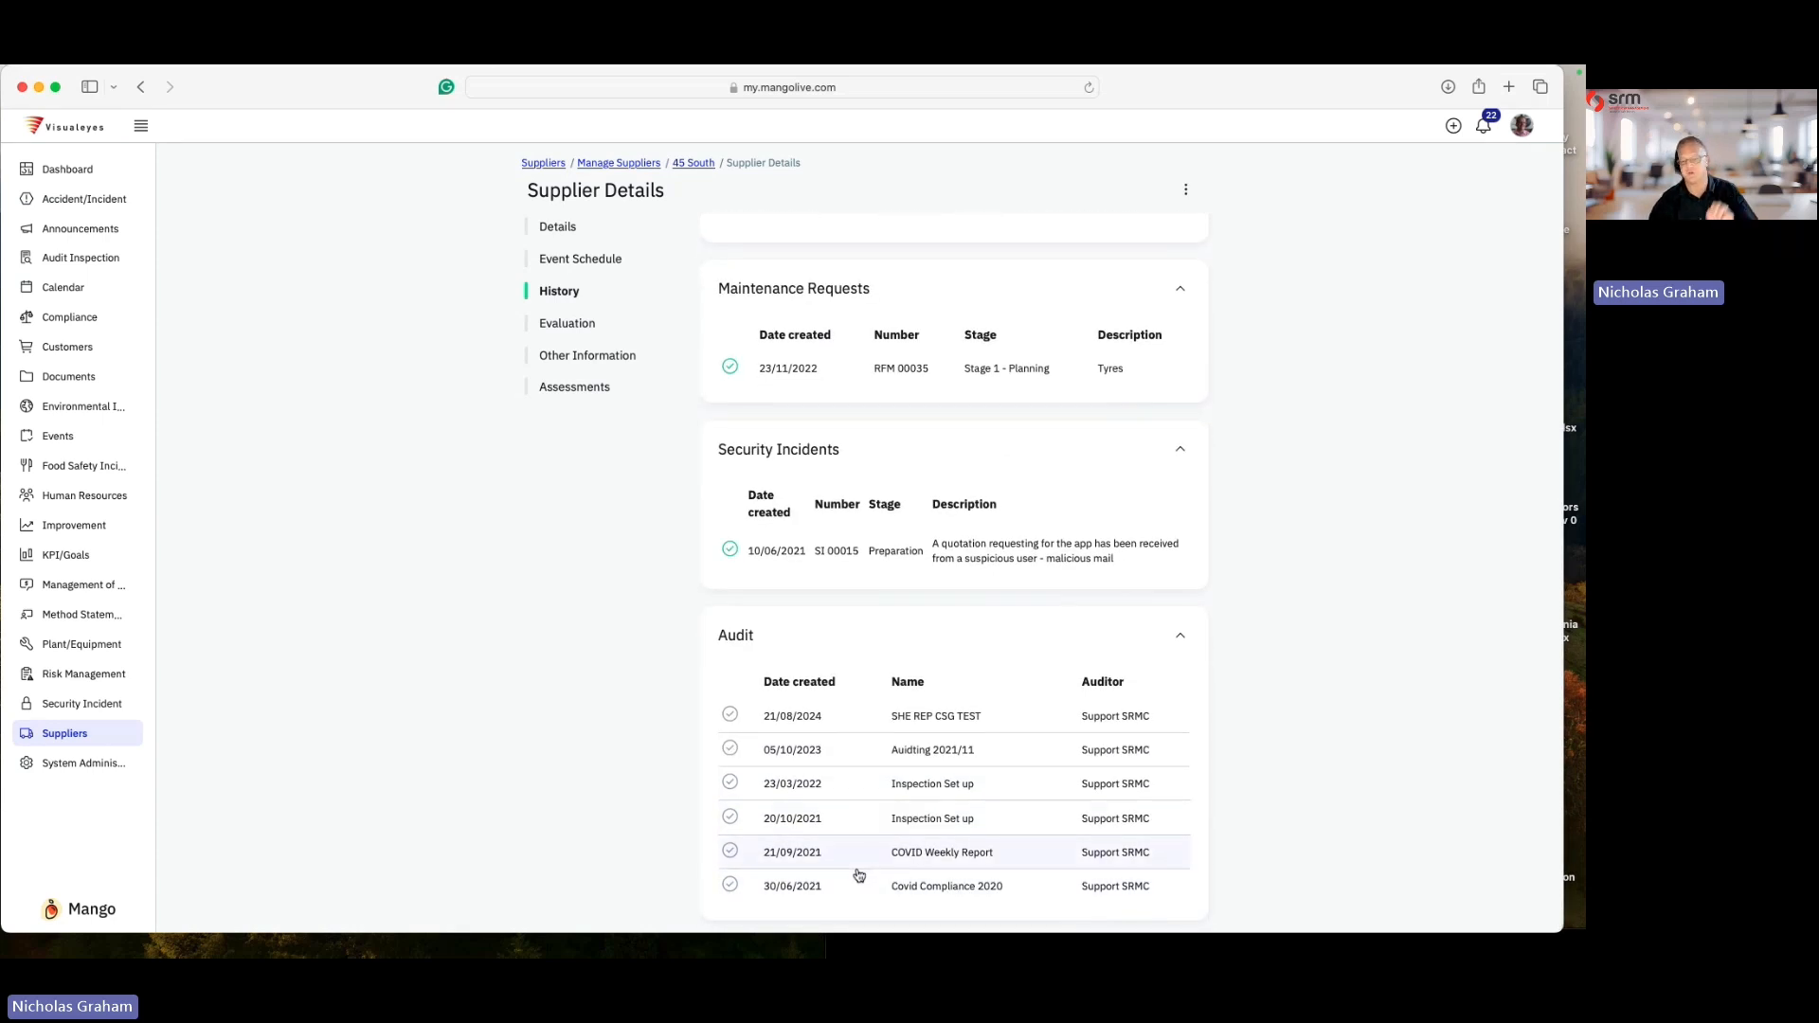
scroll(859, 875, "up", 6)
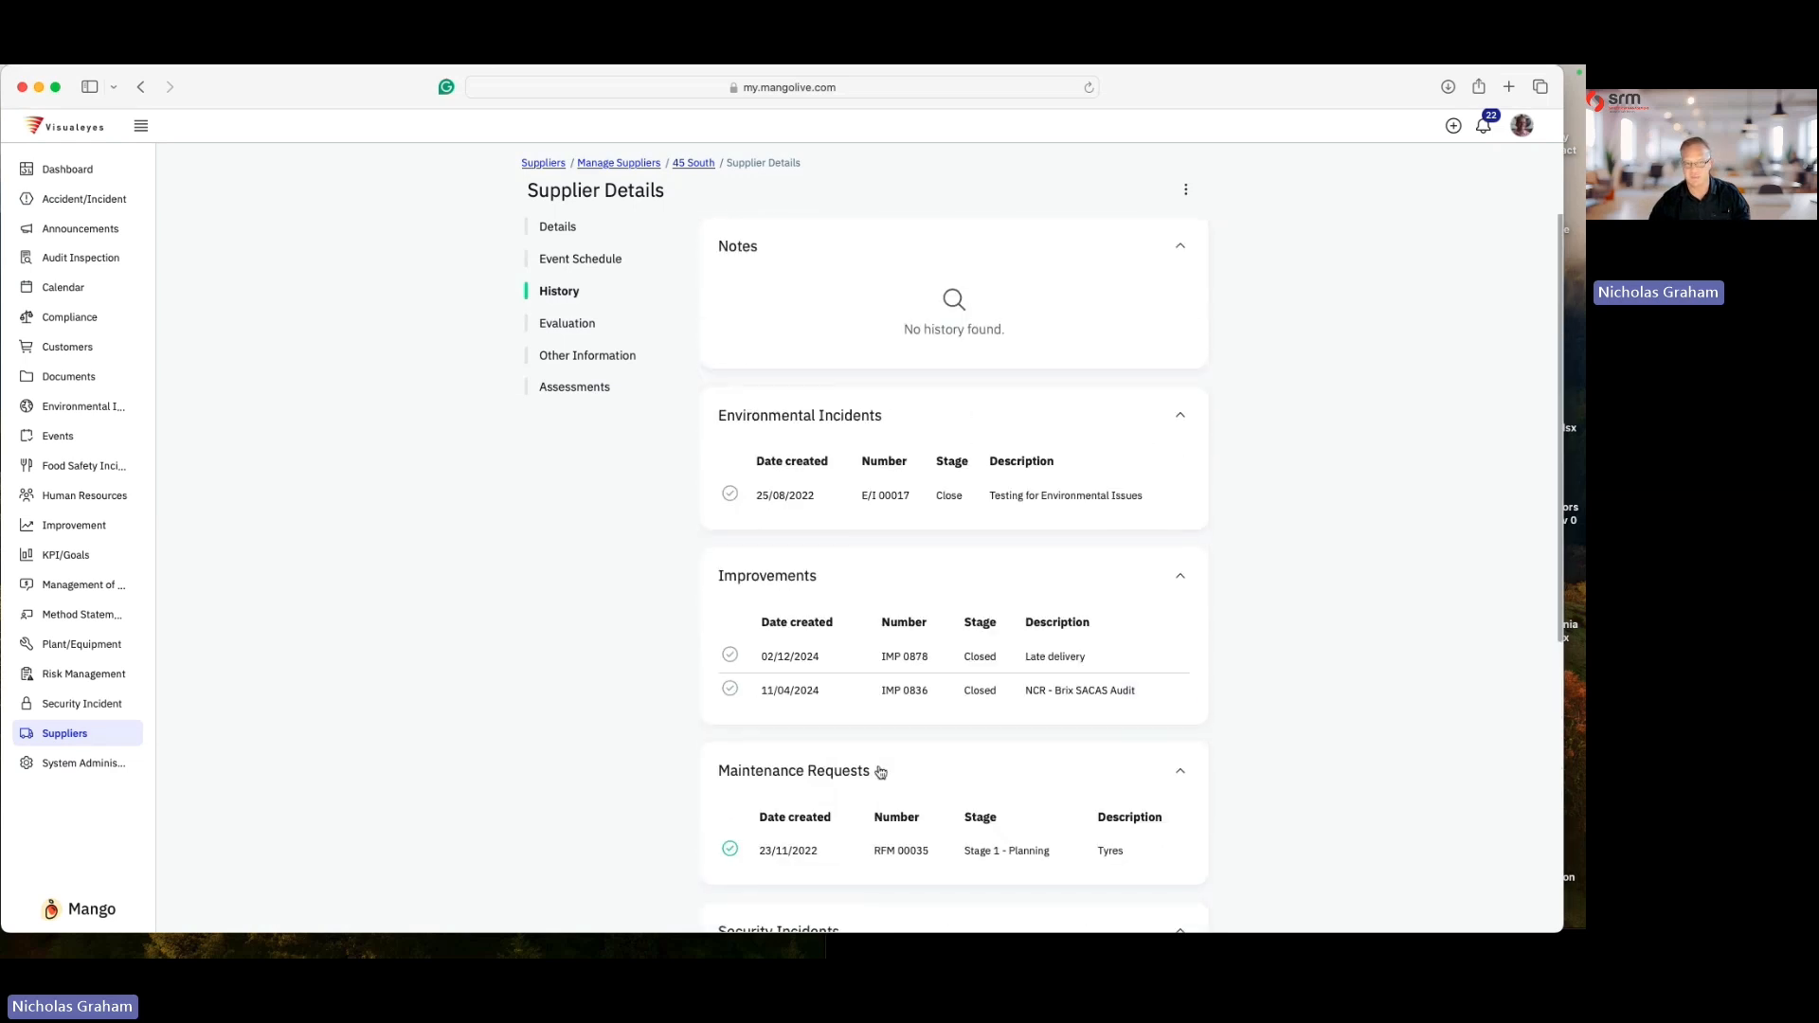
scroll(882, 706, "down", 3)
scroll(880, 712, "down", 1)
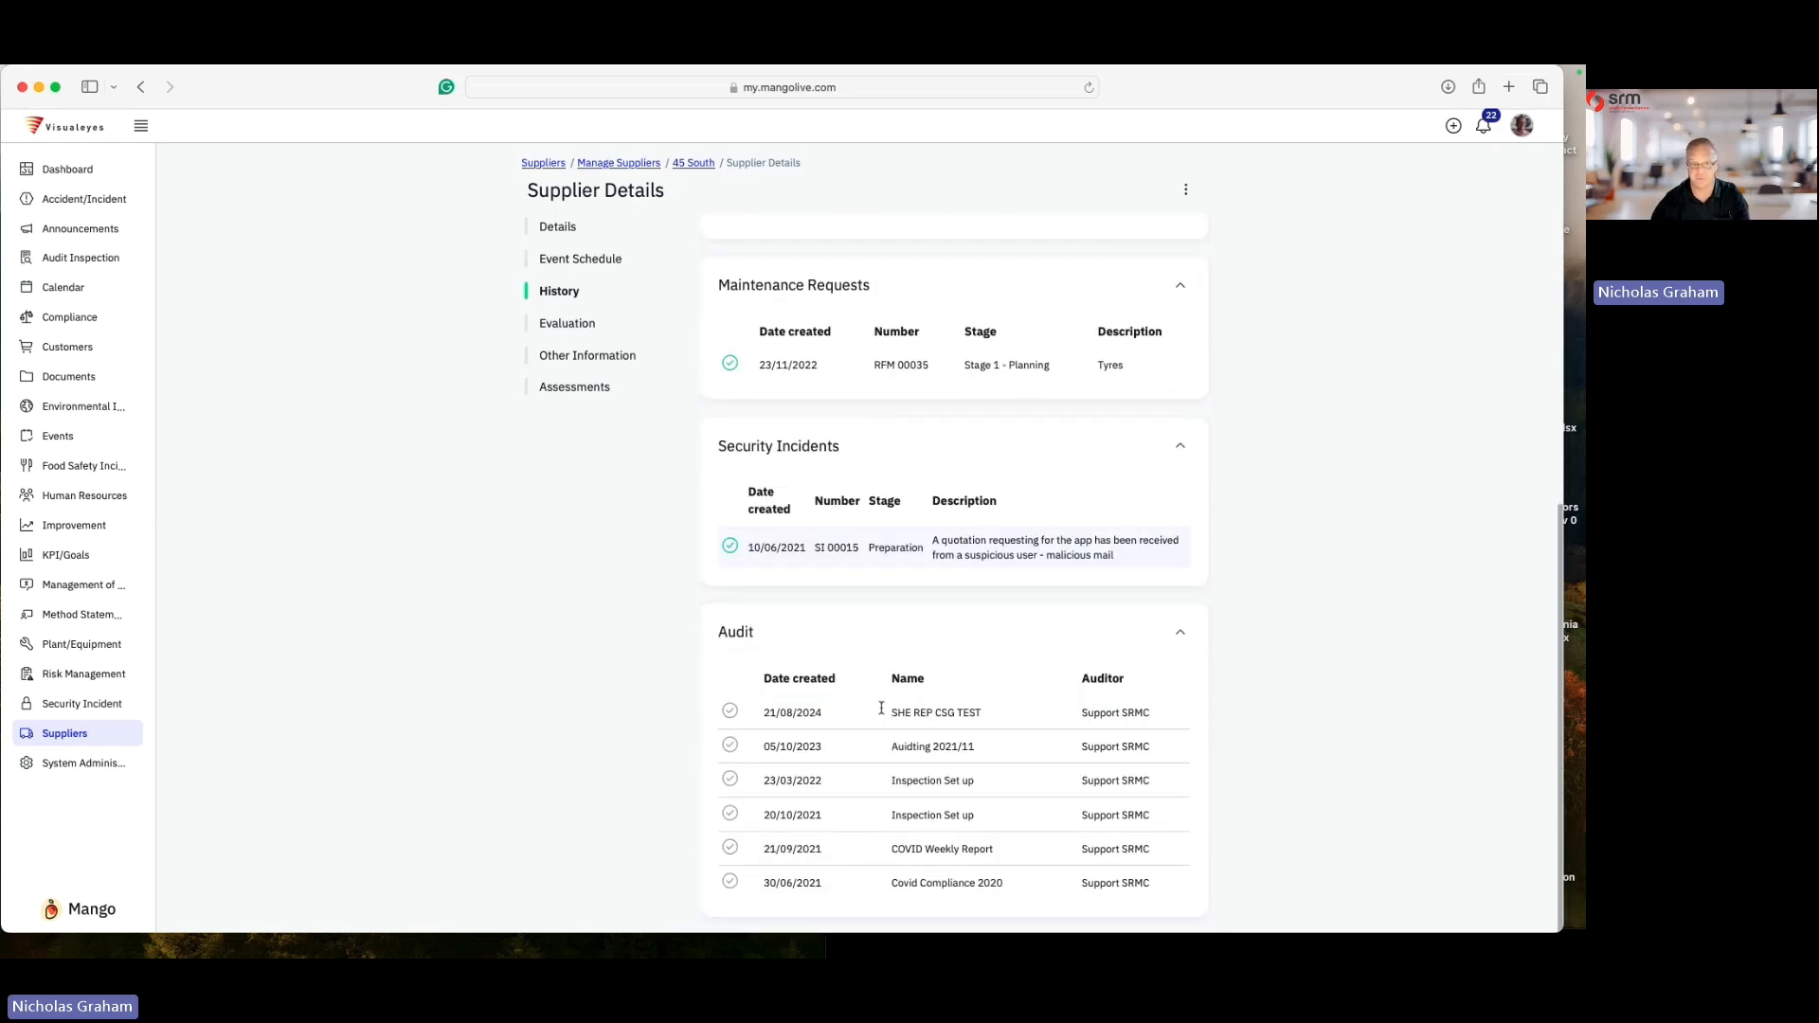
scroll(879, 712, "up", 2)
scroll(879, 712, "up", 5)
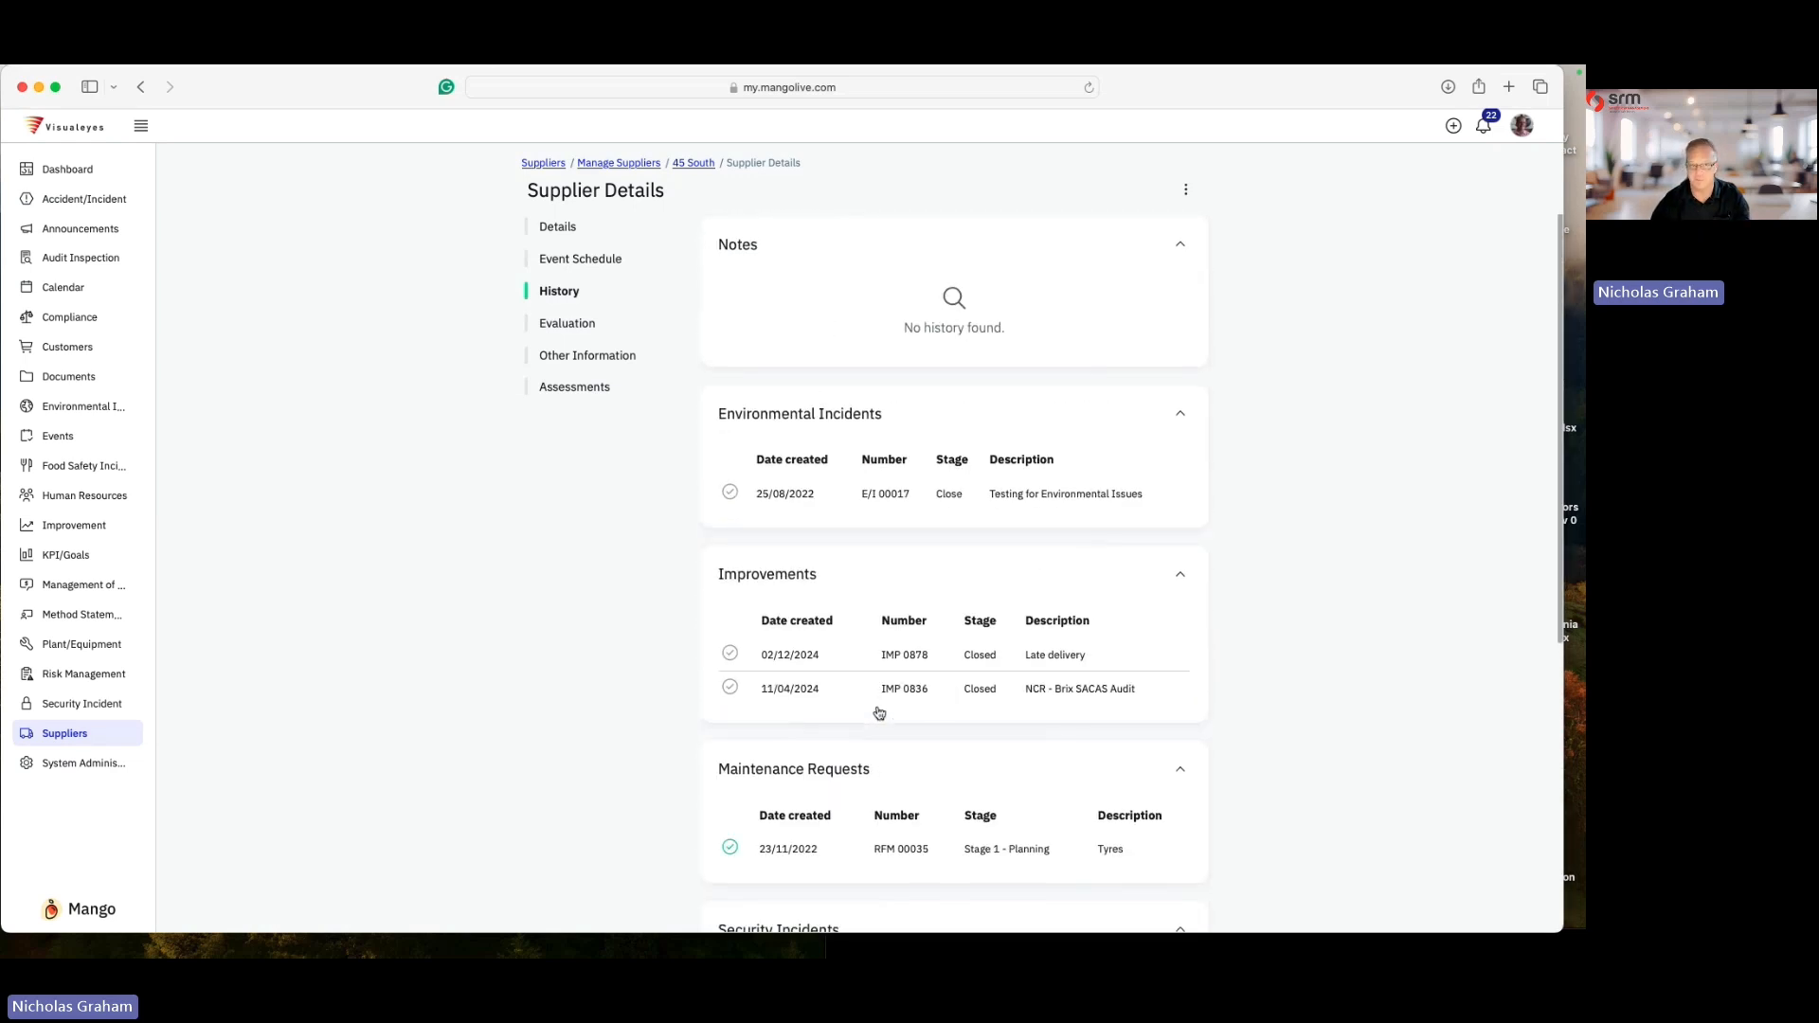
- View the supplier's evaluation and other information sections, and list all of its assessments
left_click(568, 326)
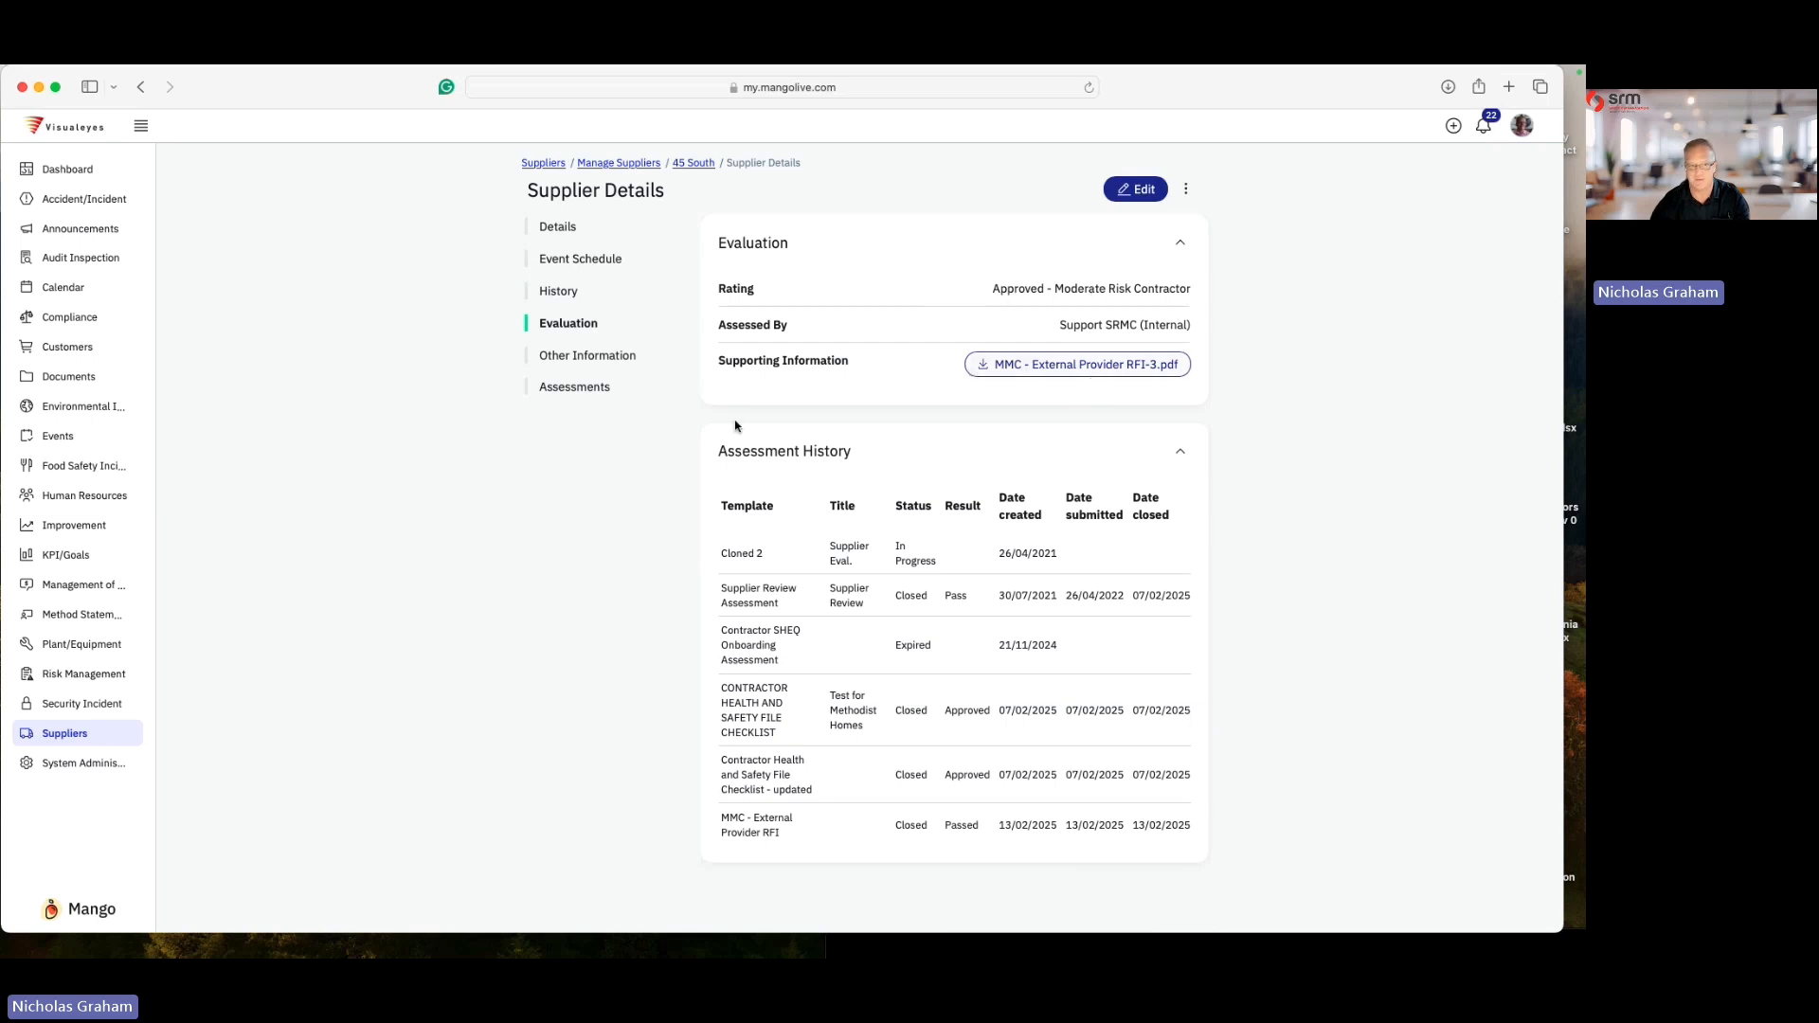
left_click(598, 357)
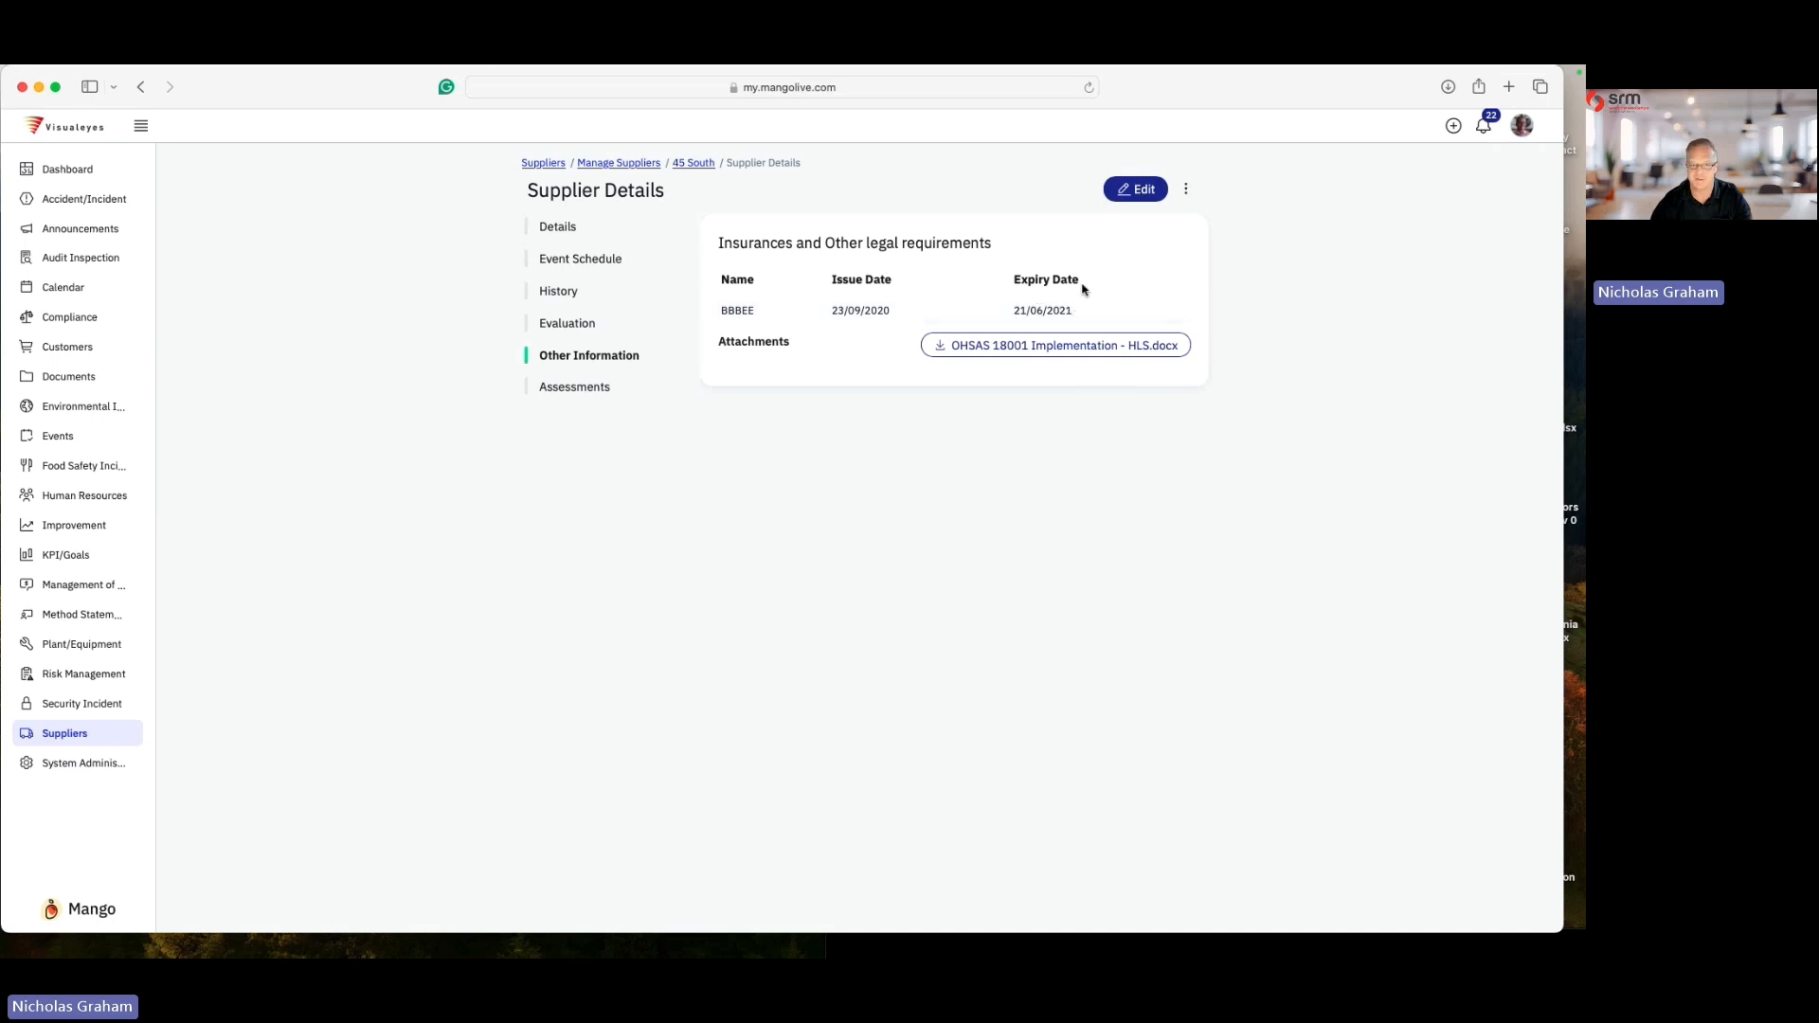
left_click(598, 386)
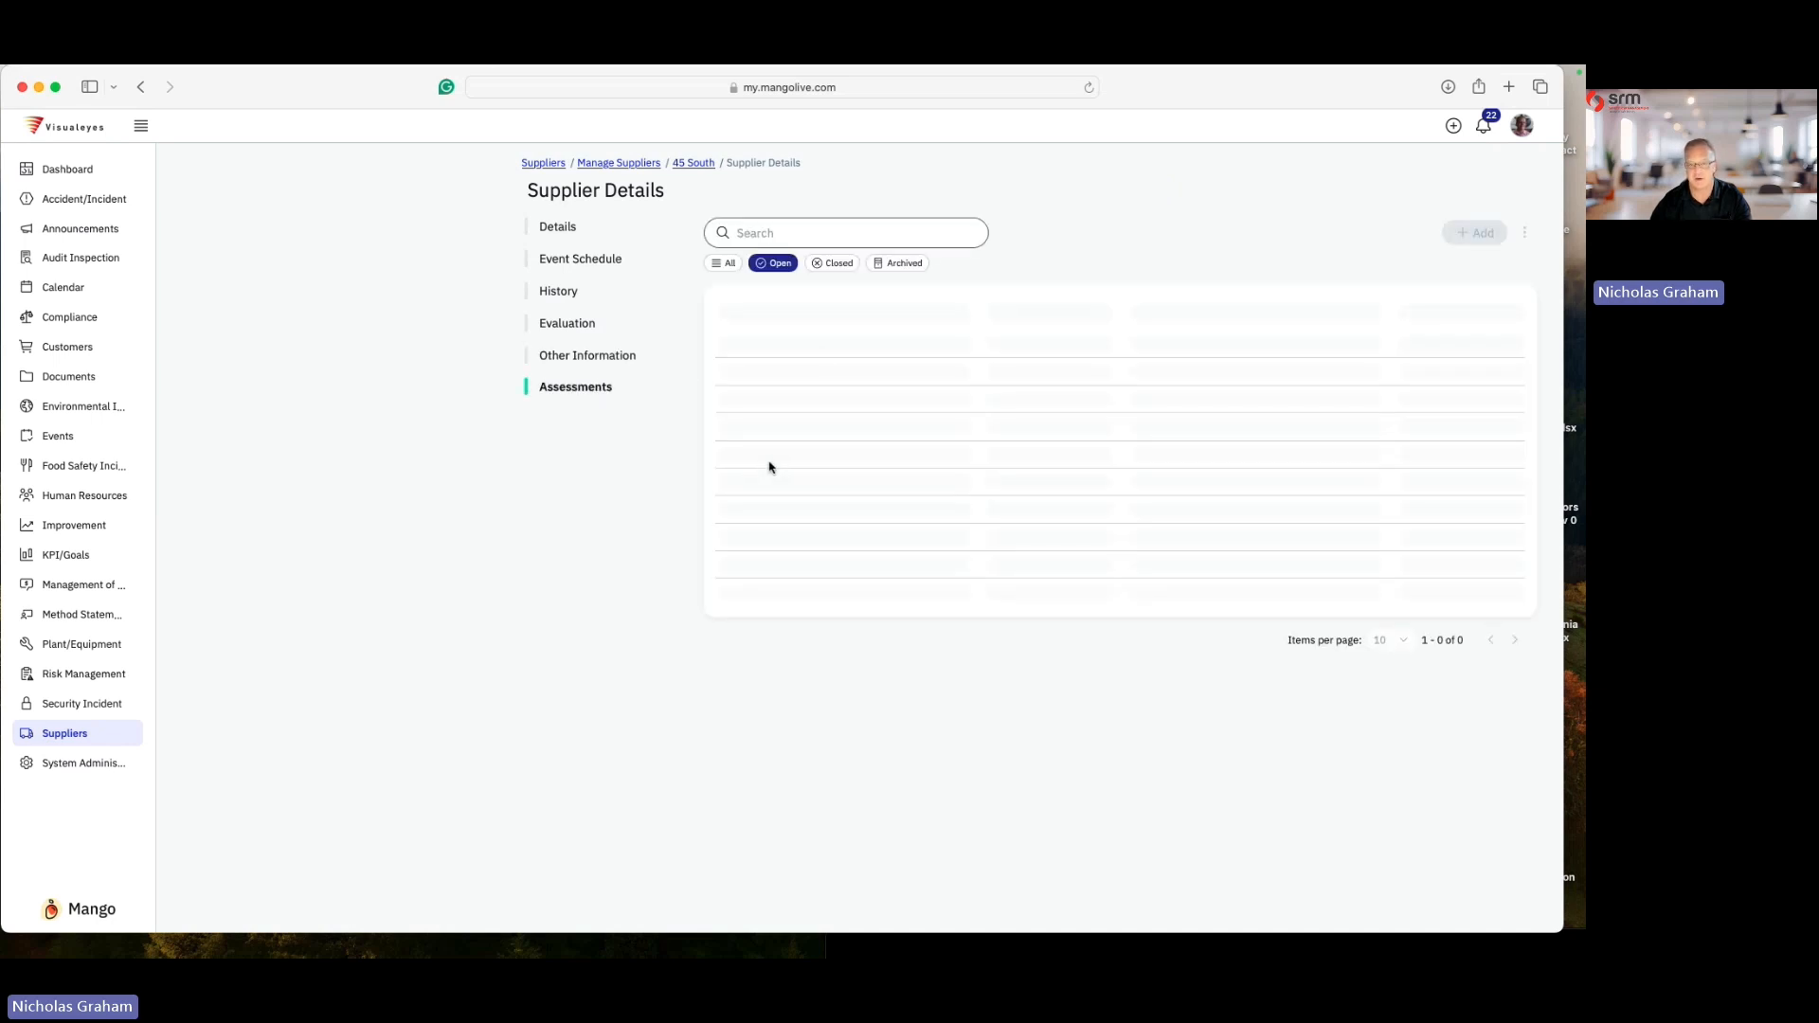
left_click(724, 266)
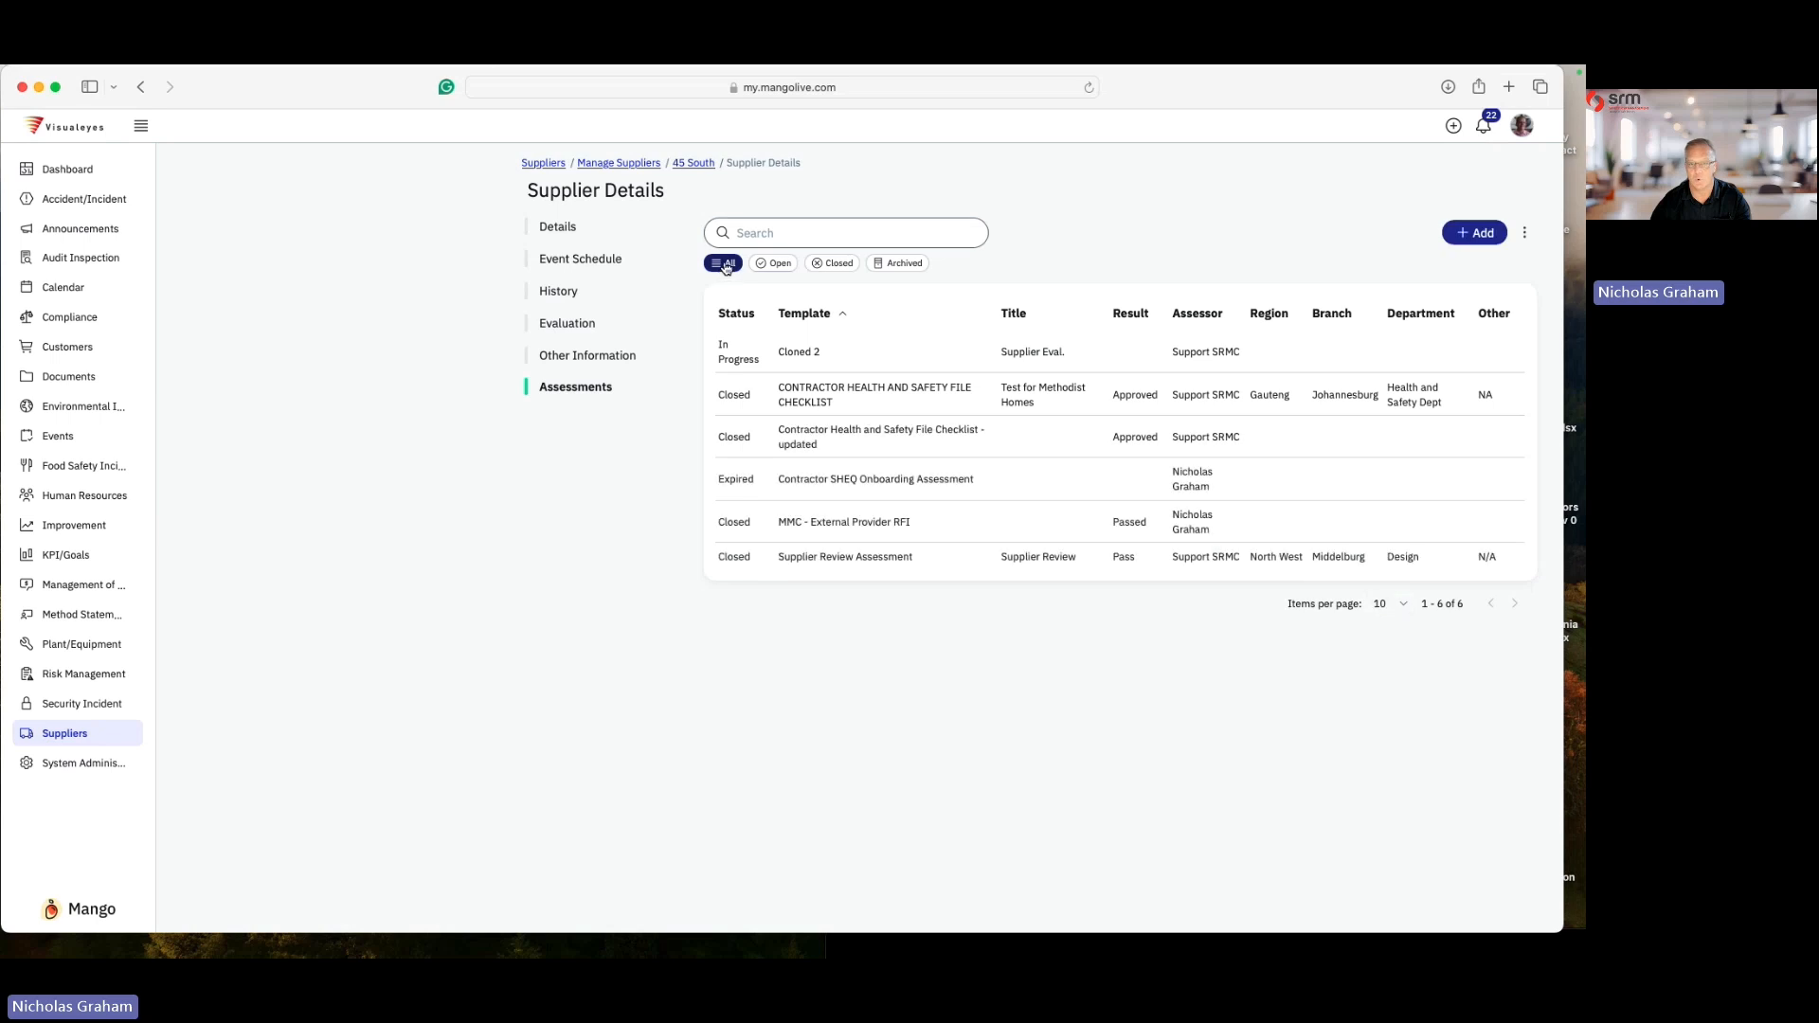
- Open the MMC - External Provider RFI assessment, read through its assessment answers, and close it
left_click(840, 528)
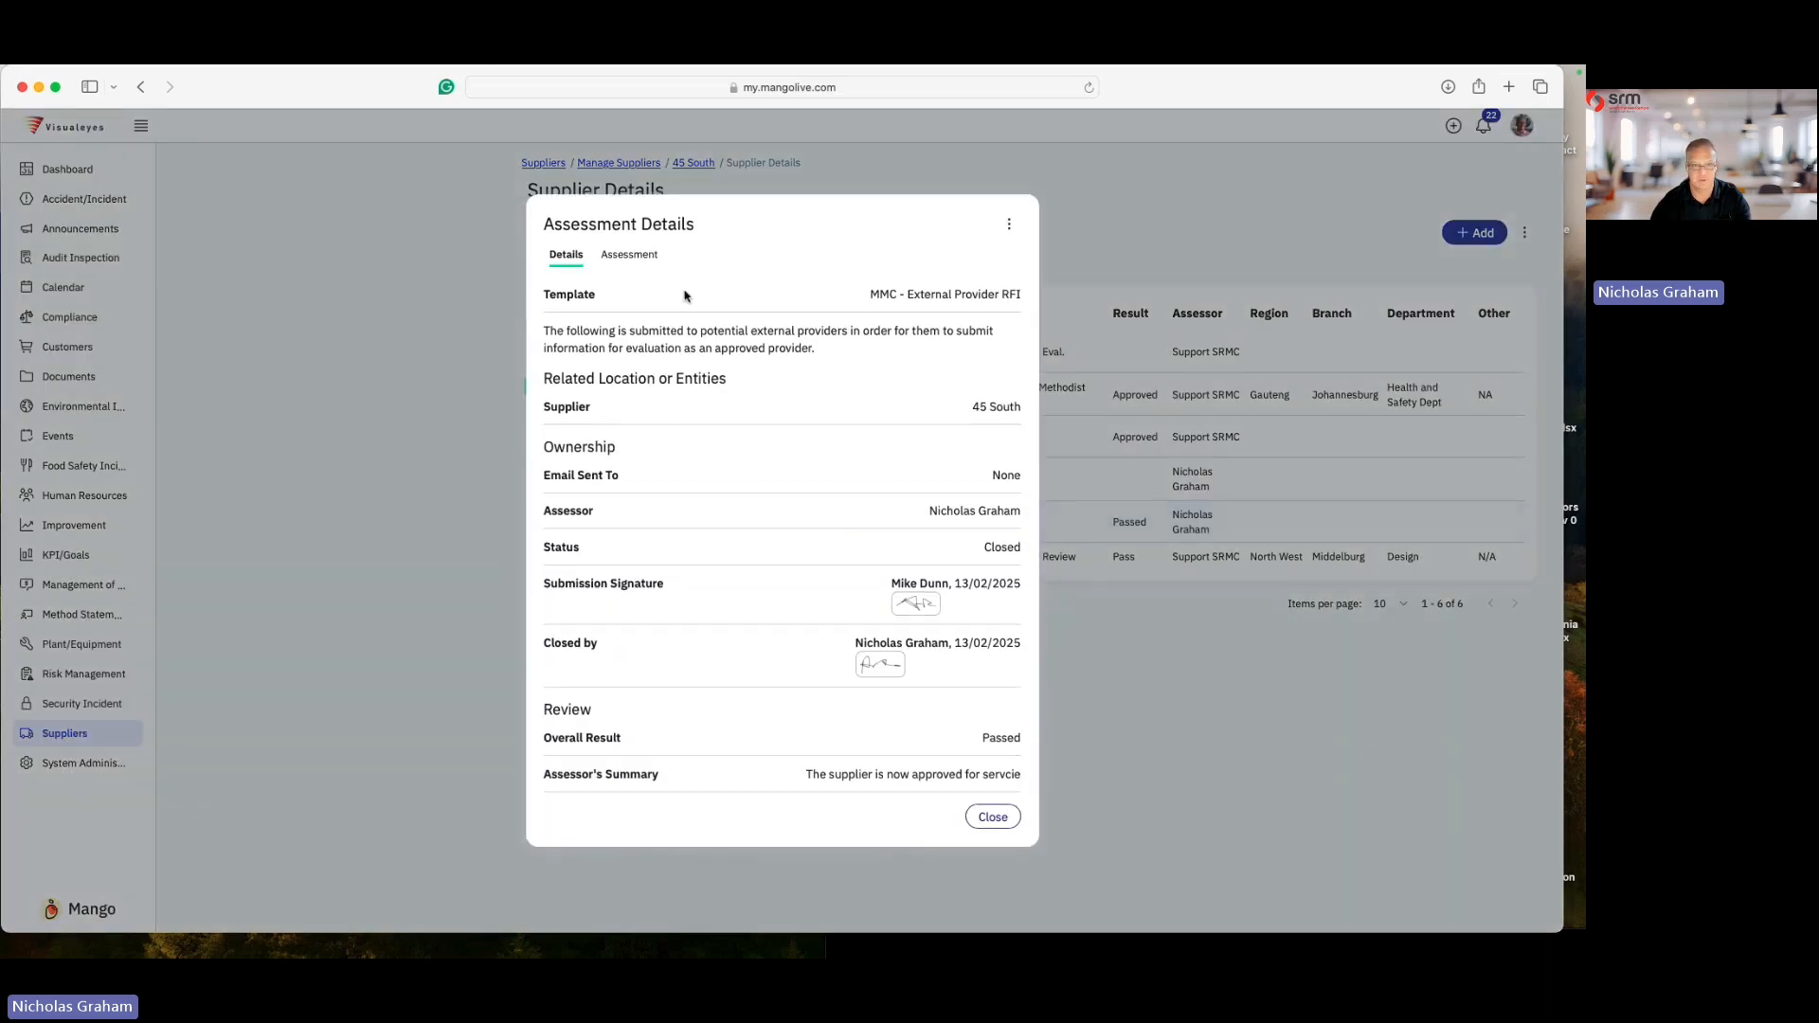
left_click(636, 254)
scroll(663, 284, "down", 3)
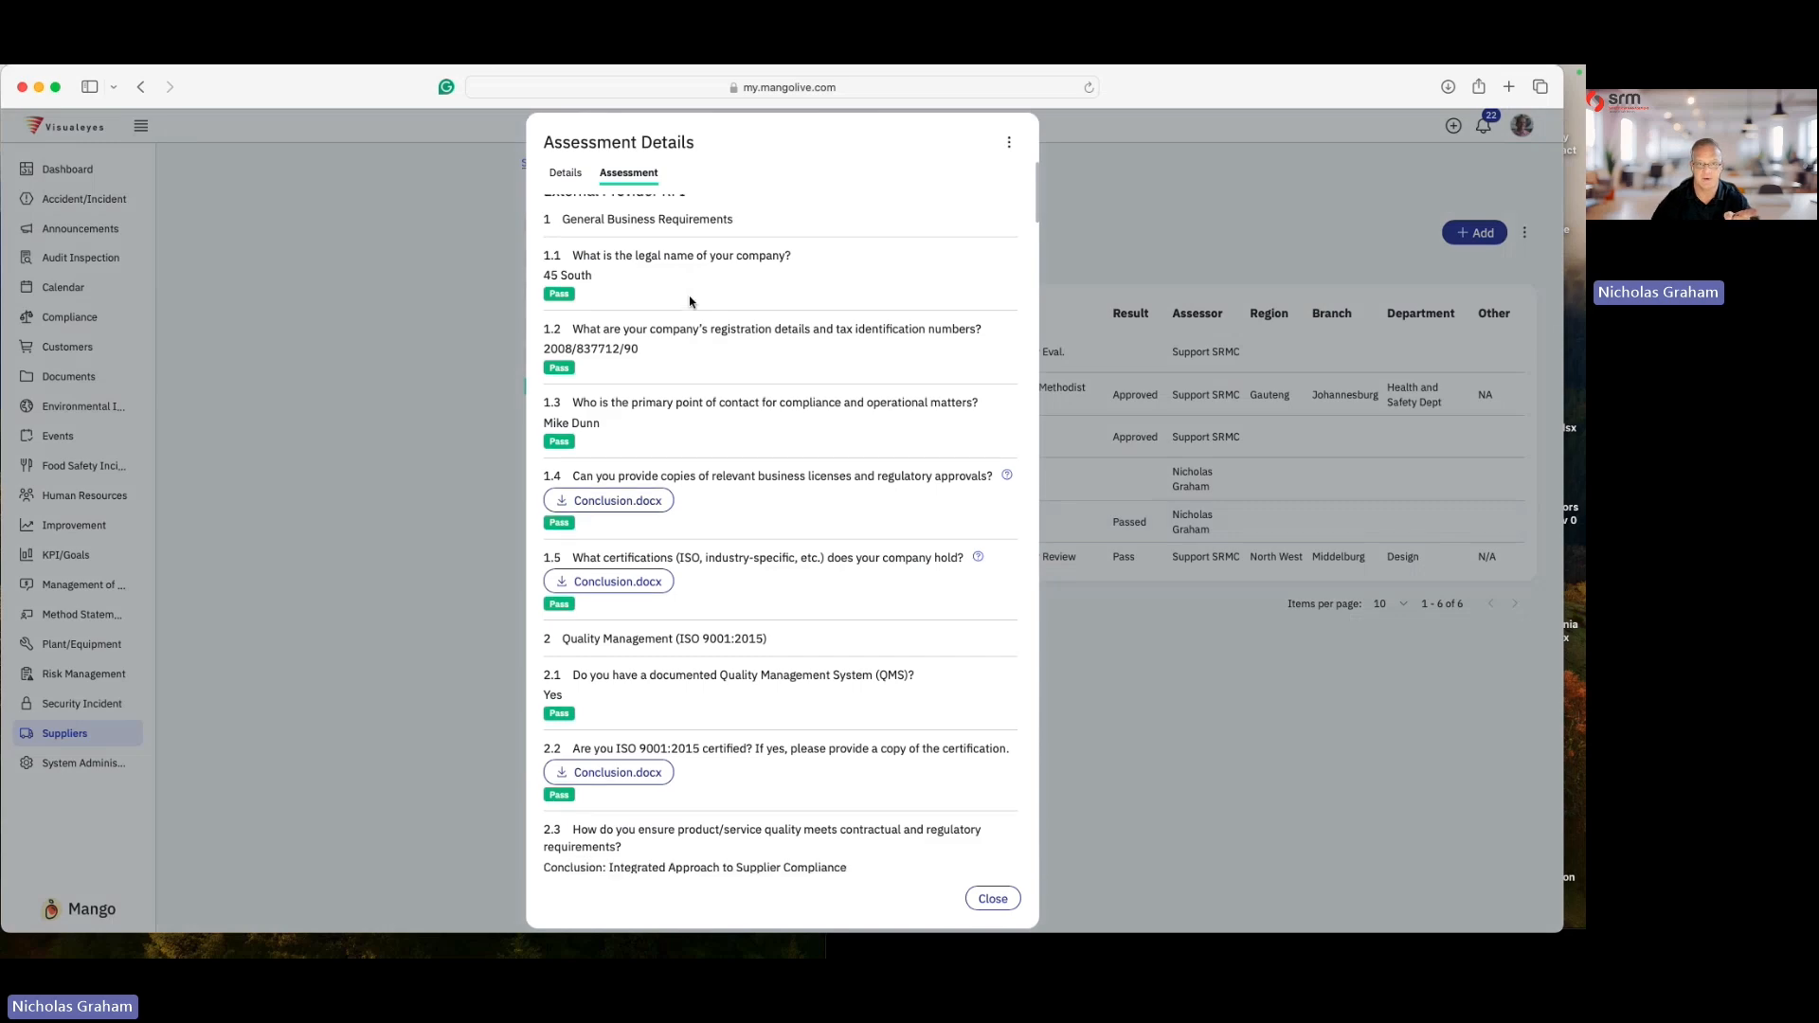
scroll(691, 318, "down", 10)
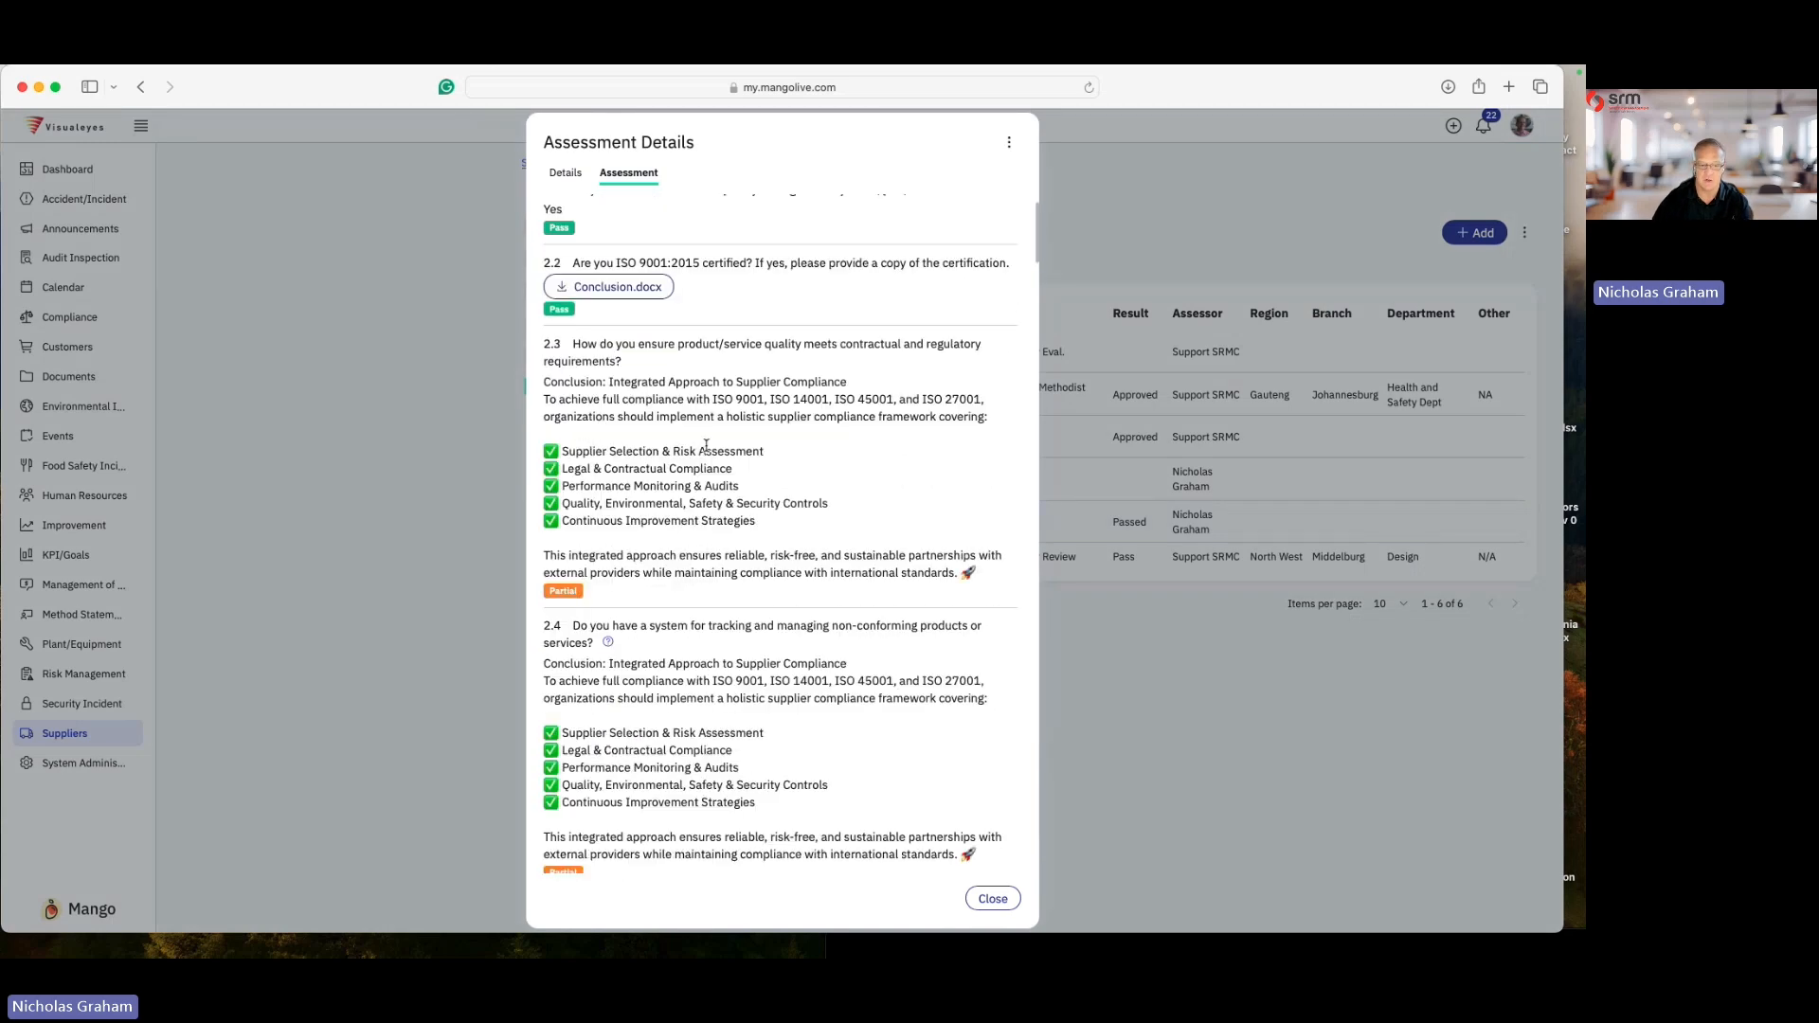
scroll(701, 523, "down", 15)
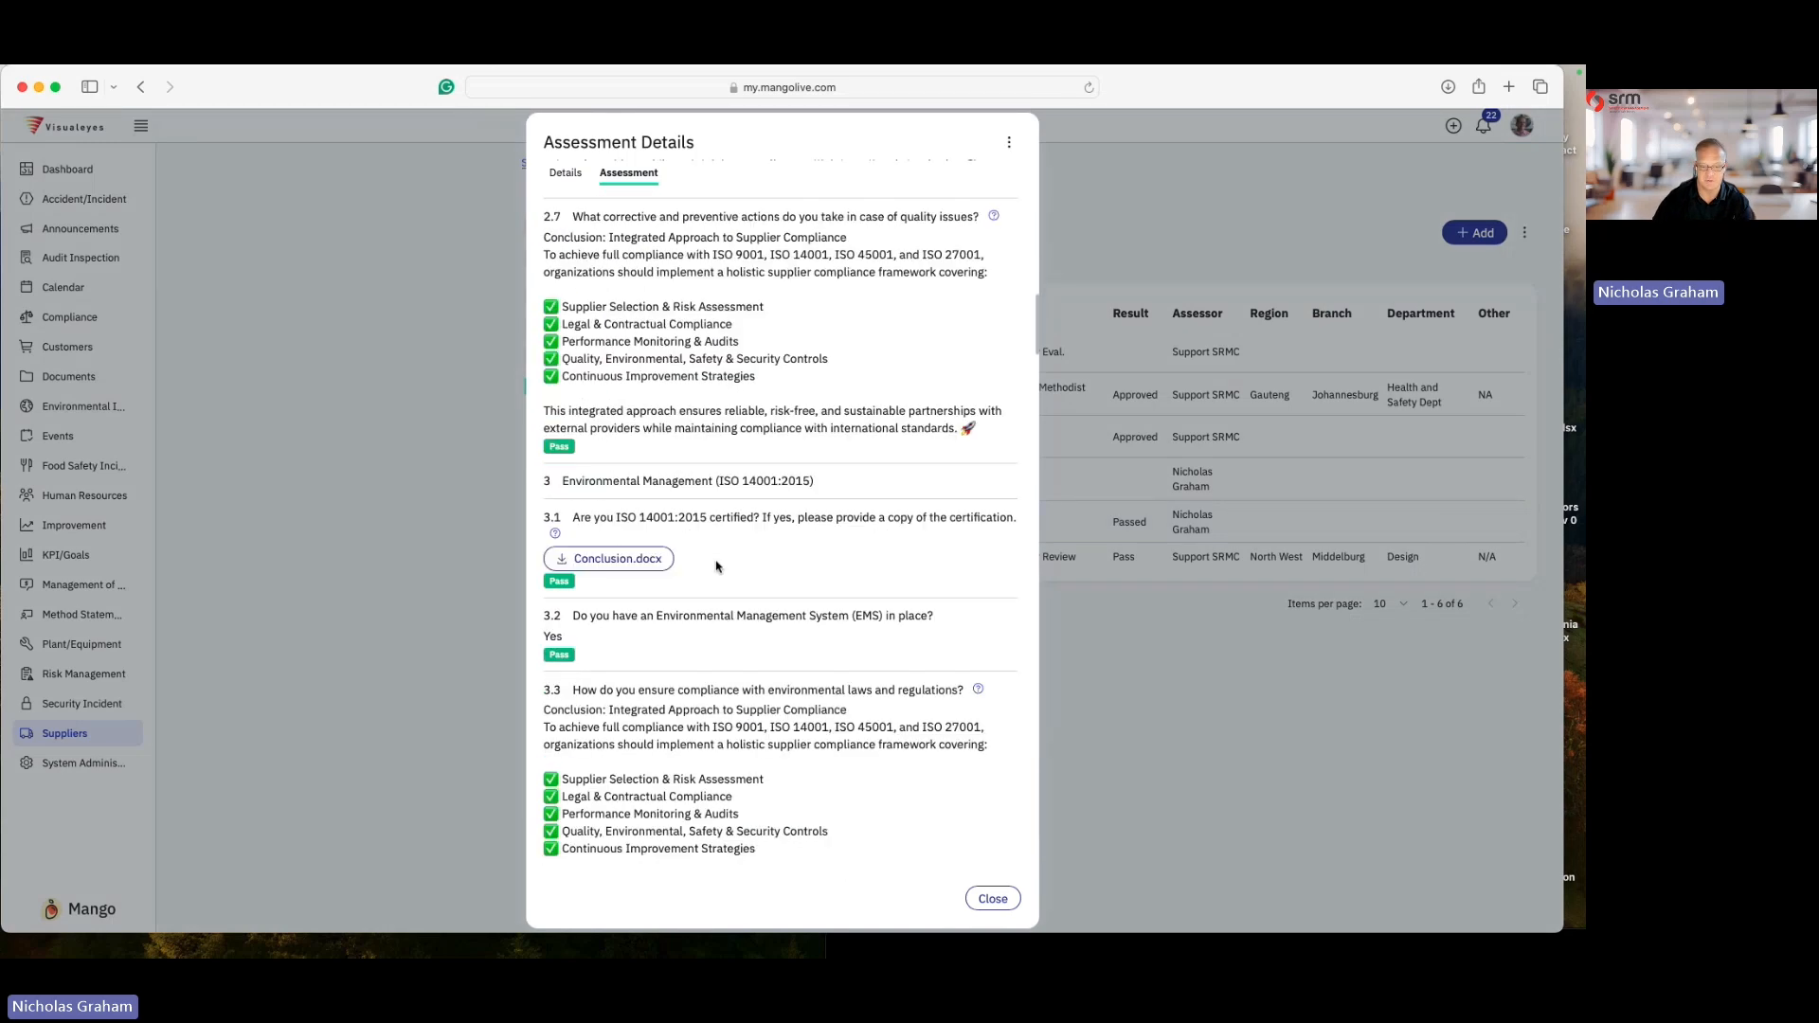
scroll(663, 616, "down", 3)
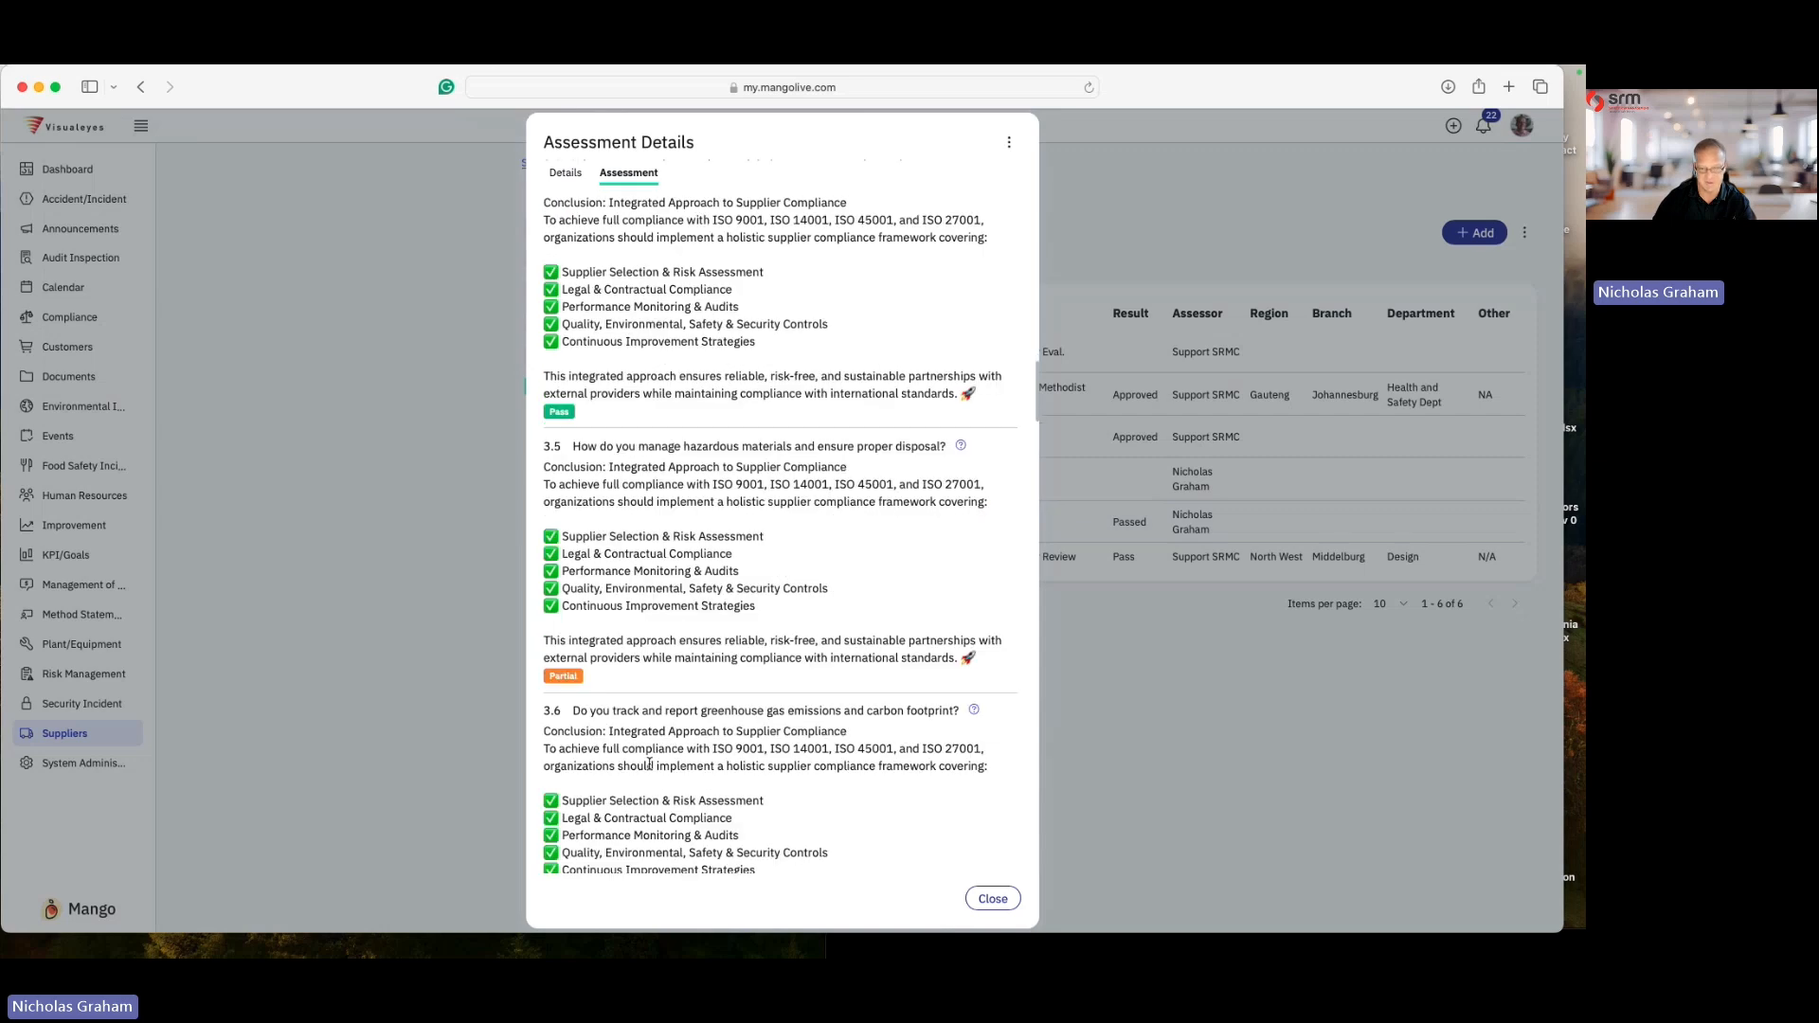
scroll(758, 739, "up", 15)
left_click(991, 899)
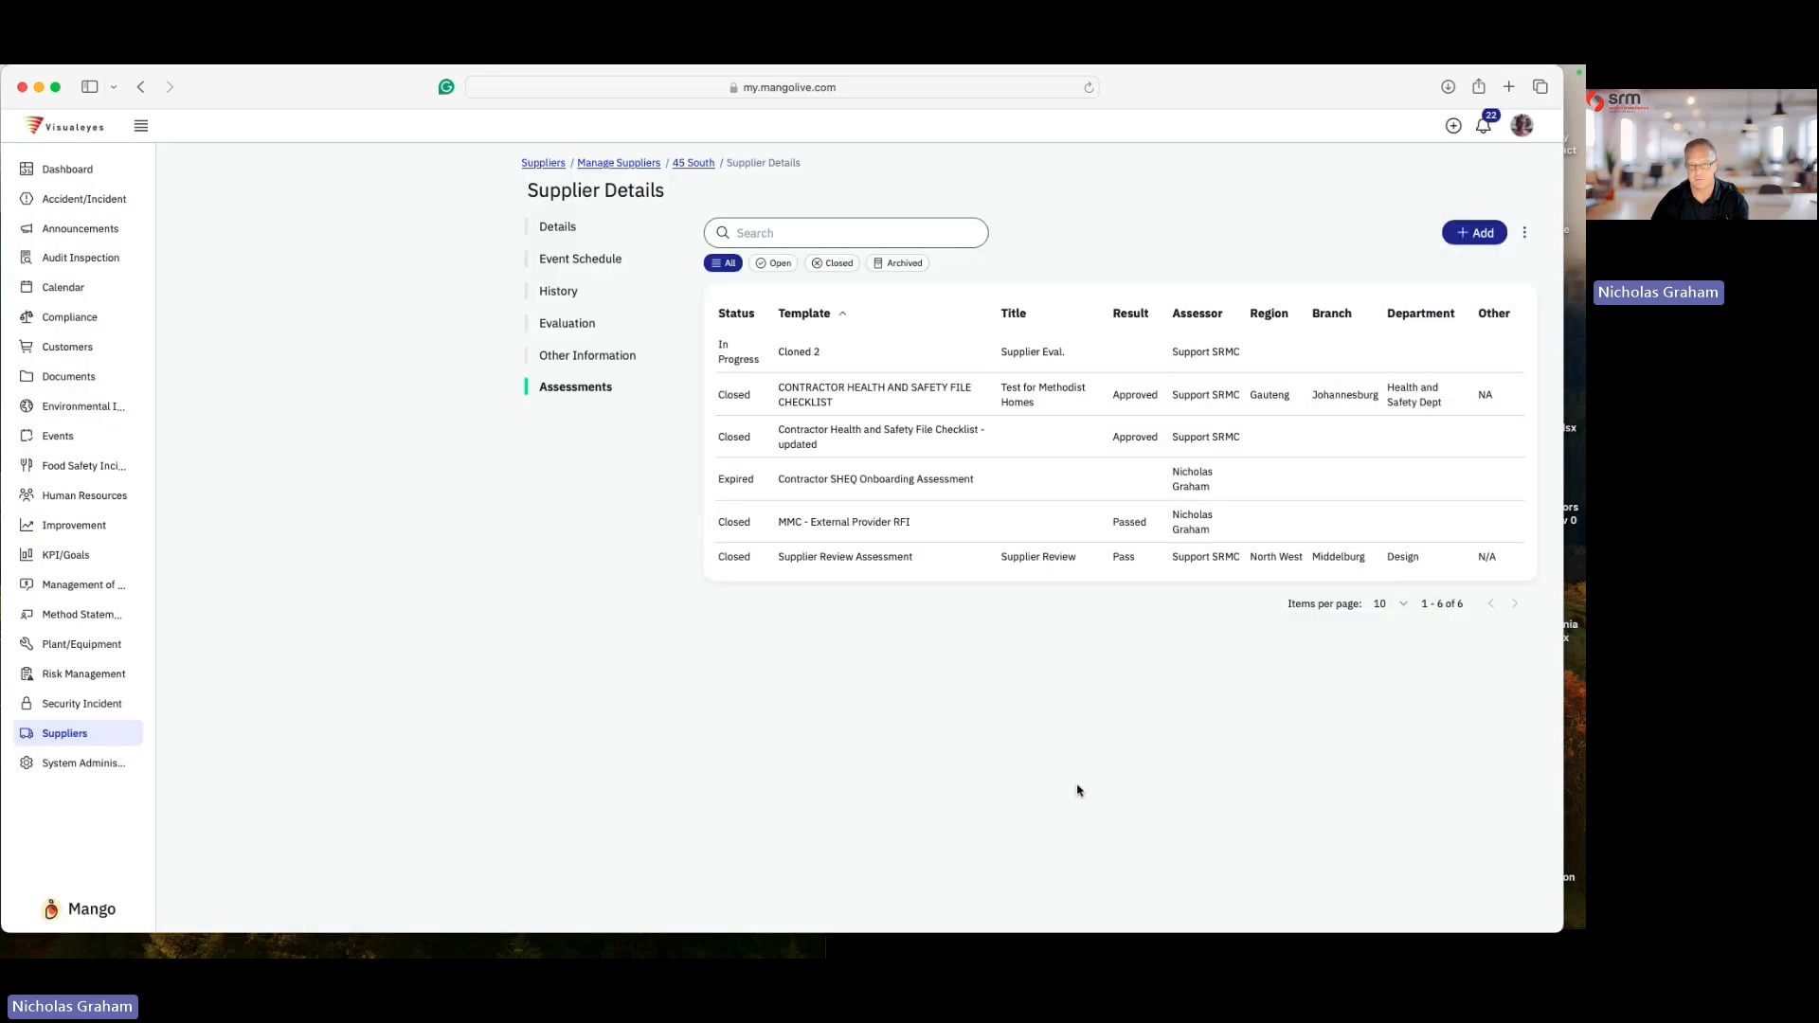